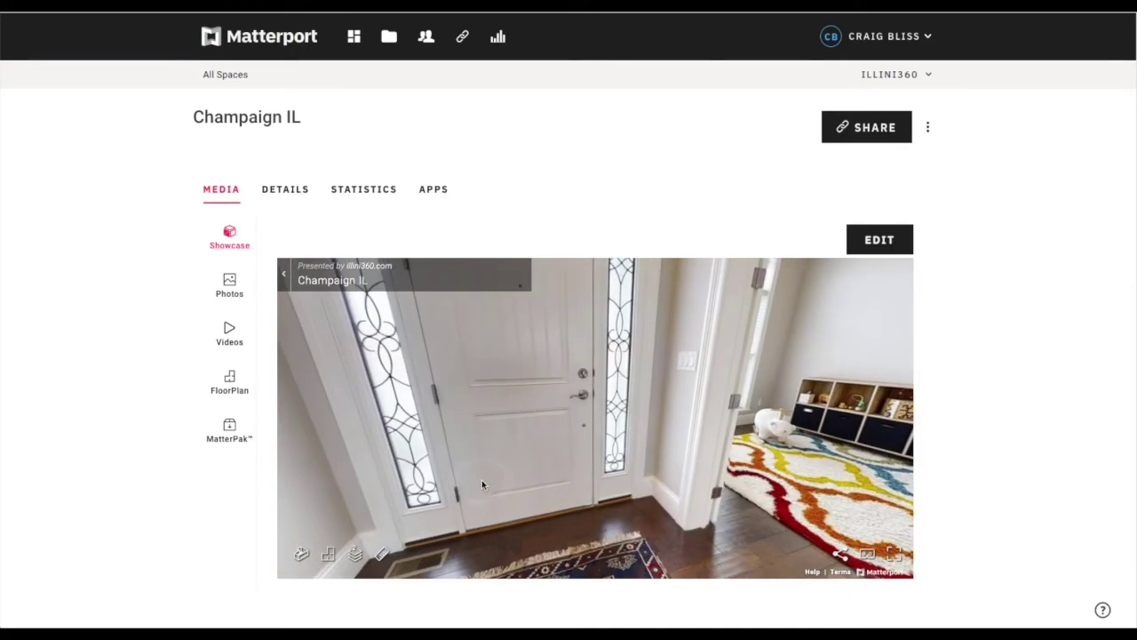
Turn the tour view toward the staircase, open the Champaign IL space for editing and start the Photos tool
left_click(660, 381)
left_click_drag(486, 377, 350, 393)
left_click_drag(621, 368, 424, 377)
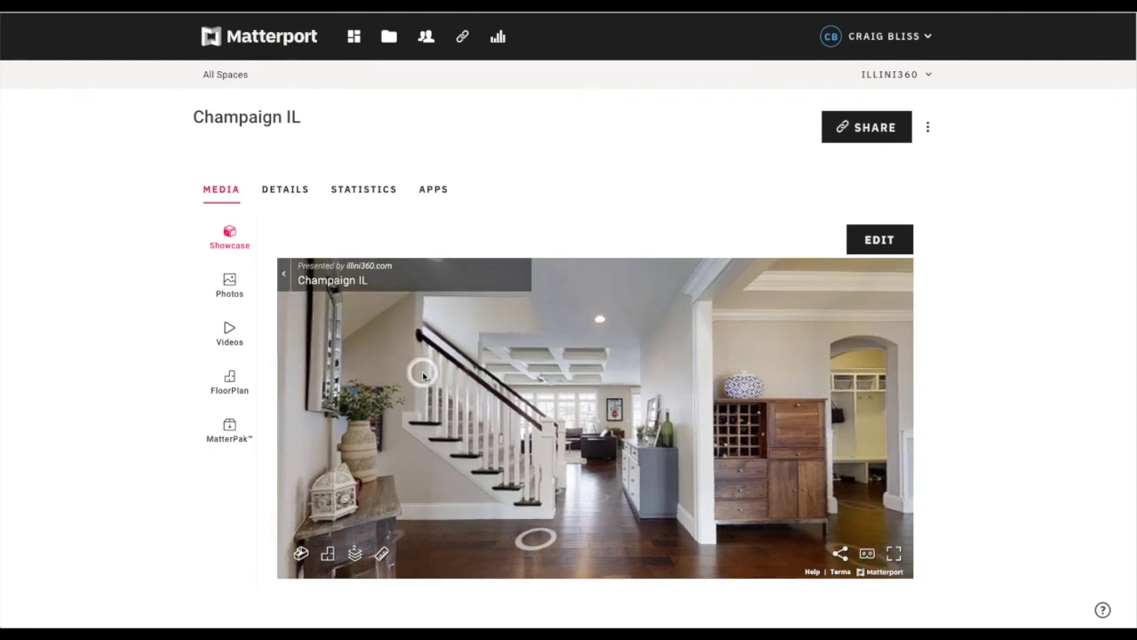
left_click(879, 239)
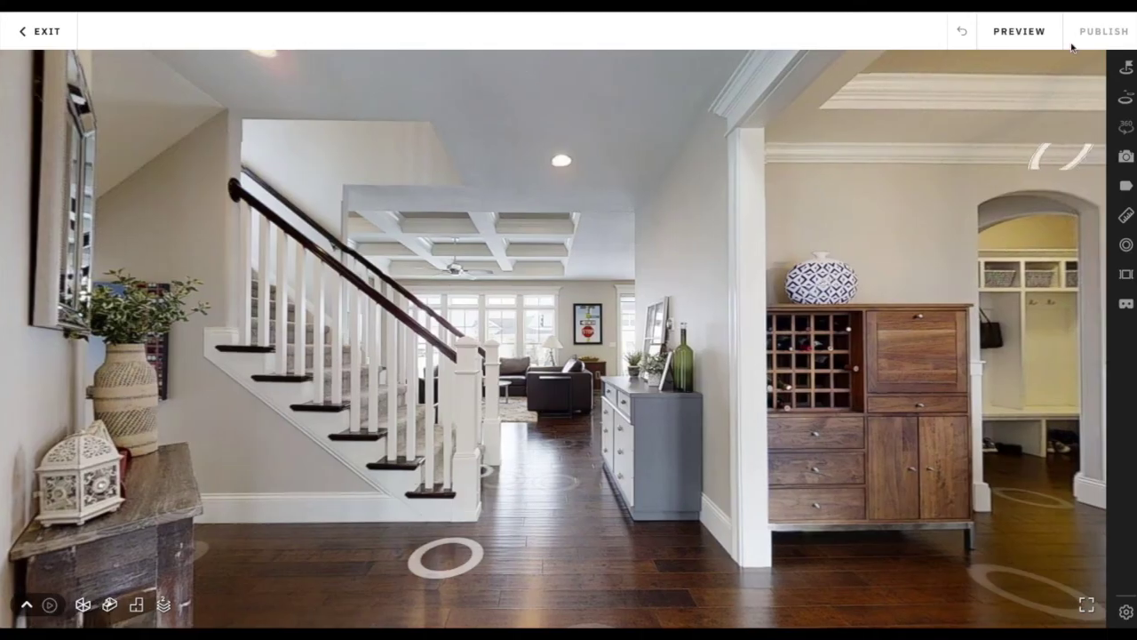
left_click(1123, 156)
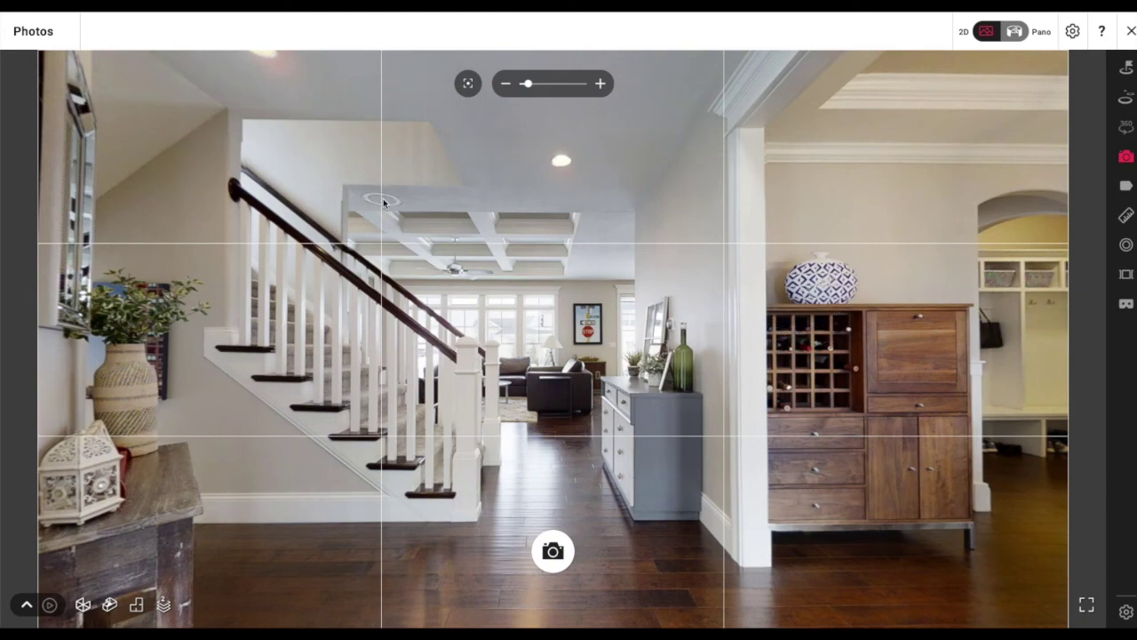
Look all the way around the entry hall from the current scan point to examine possible photo angles
left_click_drag(311, 332, 619, 325)
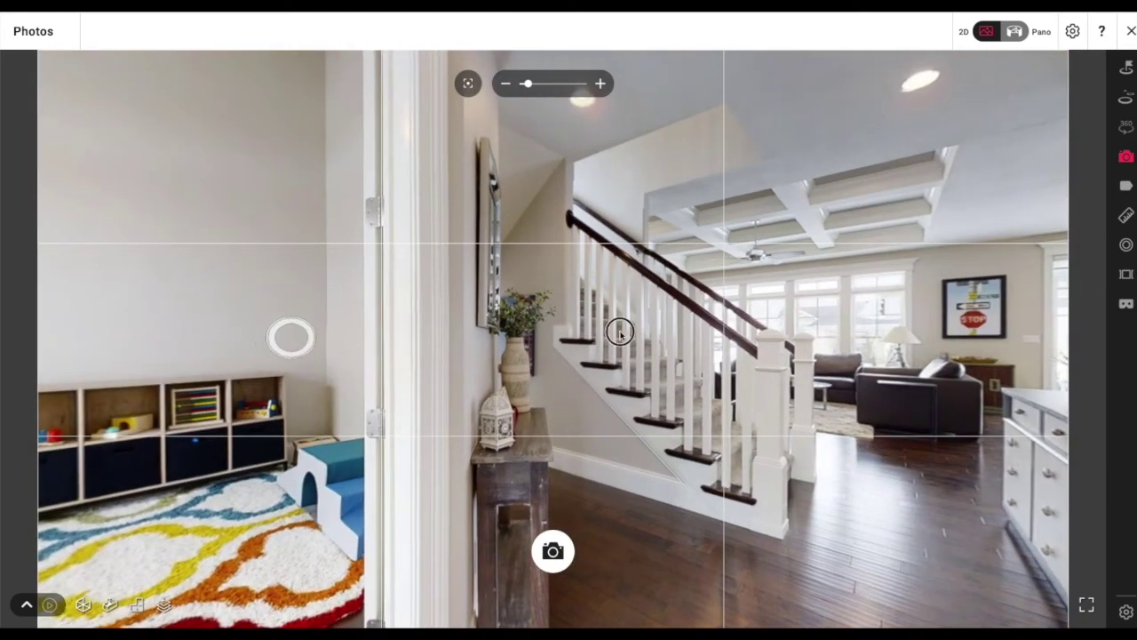
left_click_drag(292, 335, 675, 342)
left_click_drag(416, 349, 675, 346)
left_click_drag(350, 355, 696, 345)
left_click_drag(400, 356, 773, 373)
left_click_drag(348, 340, 744, 342)
left_click_drag(256, 307, 617, 299)
left_click_drag(339, 303, 484, 305)
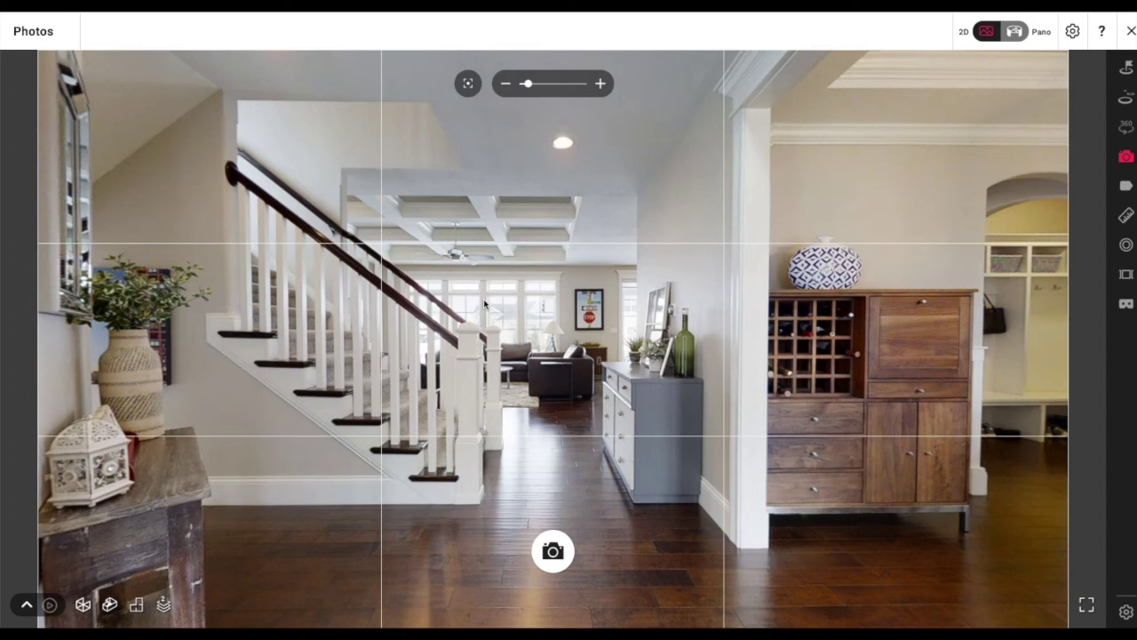
Level the camera to the horizon for the view of the staircase and hallway
left_click(573, 363)
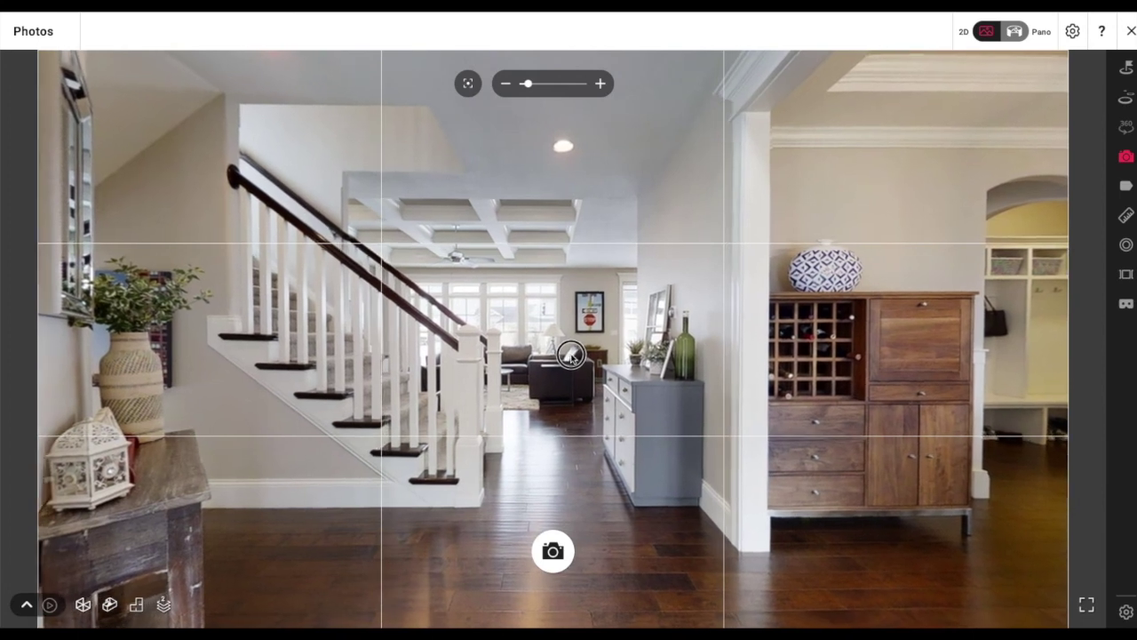
left_click(468, 84)
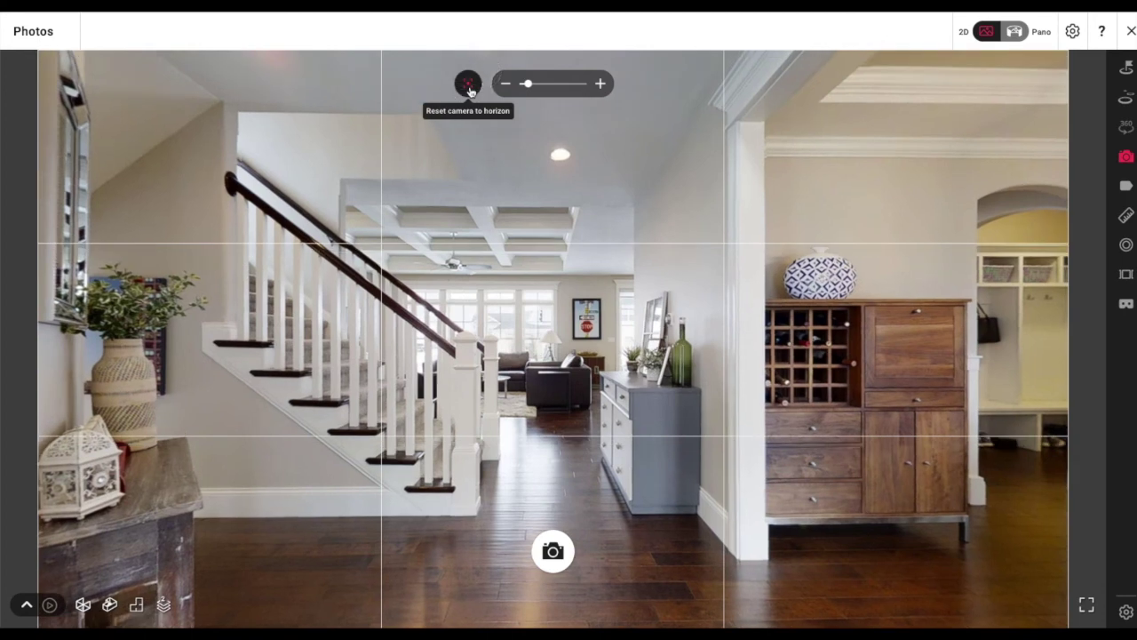
left_click(468, 85)
left_click(468, 87)
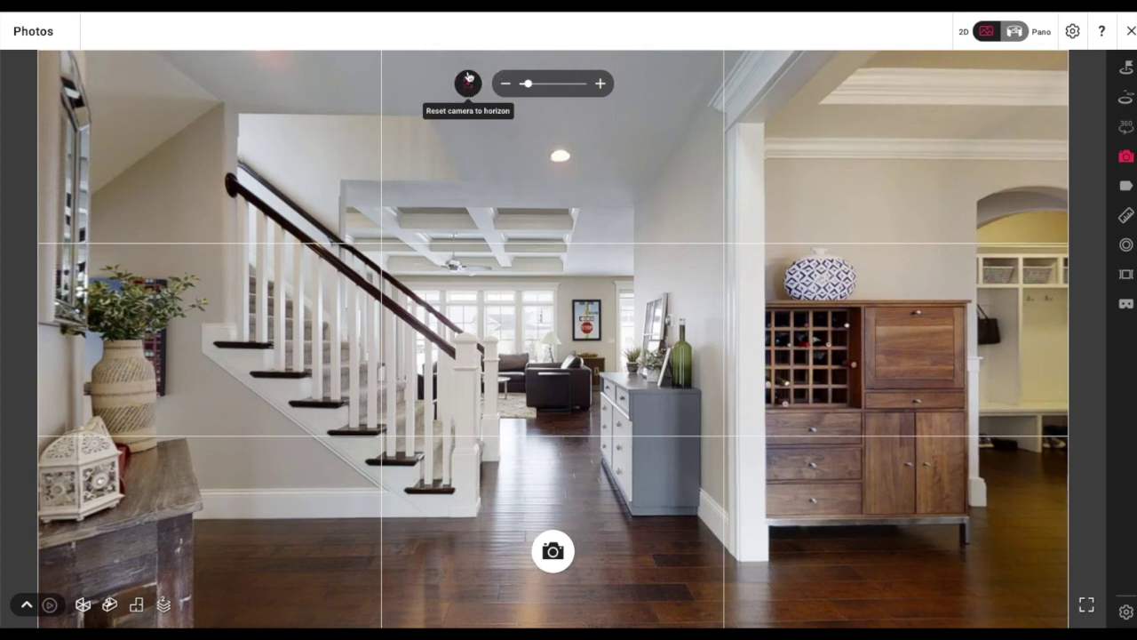
Reframe the staircase, hallway and wine cabinet, reset the camera to the horizon and capture a 2D photo
left_click(713, 260)
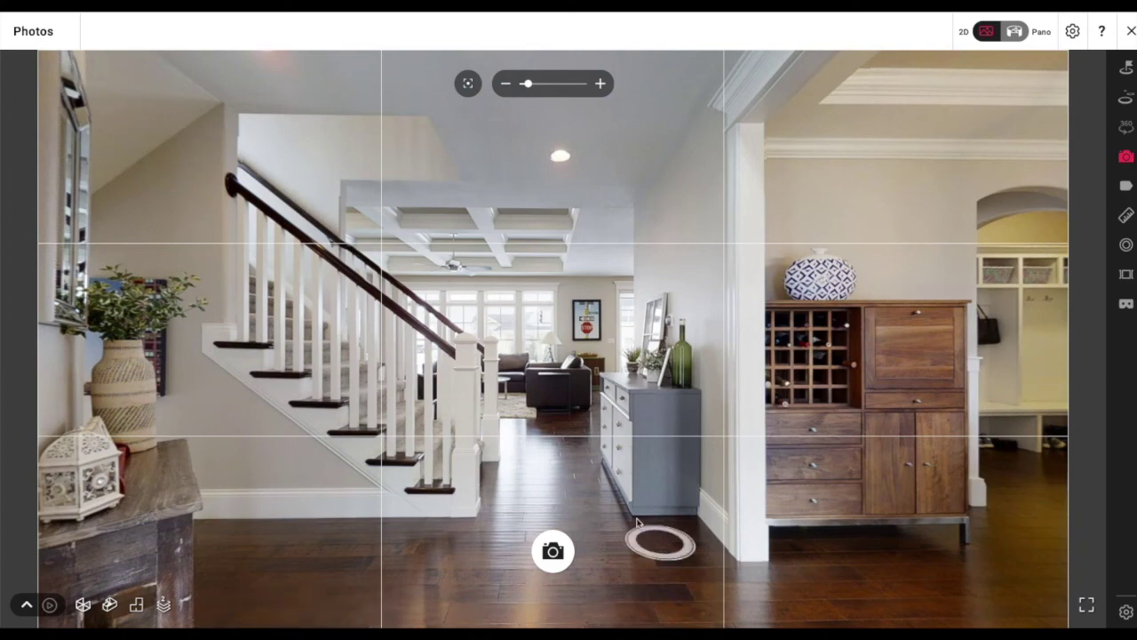
left_click(493, 437)
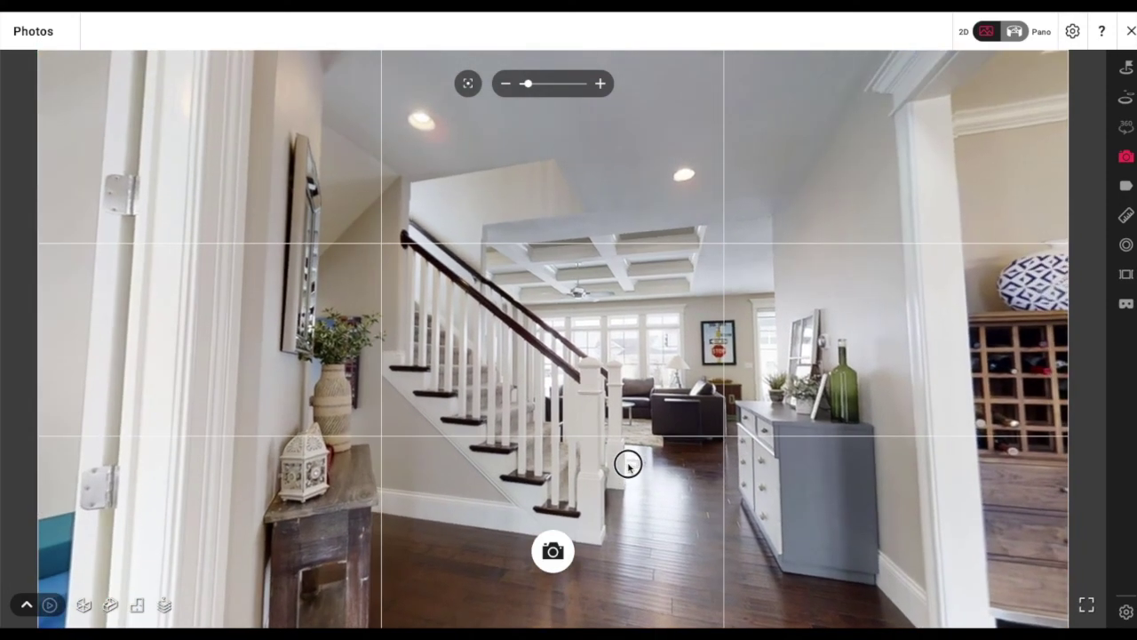
left_click(459, 86)
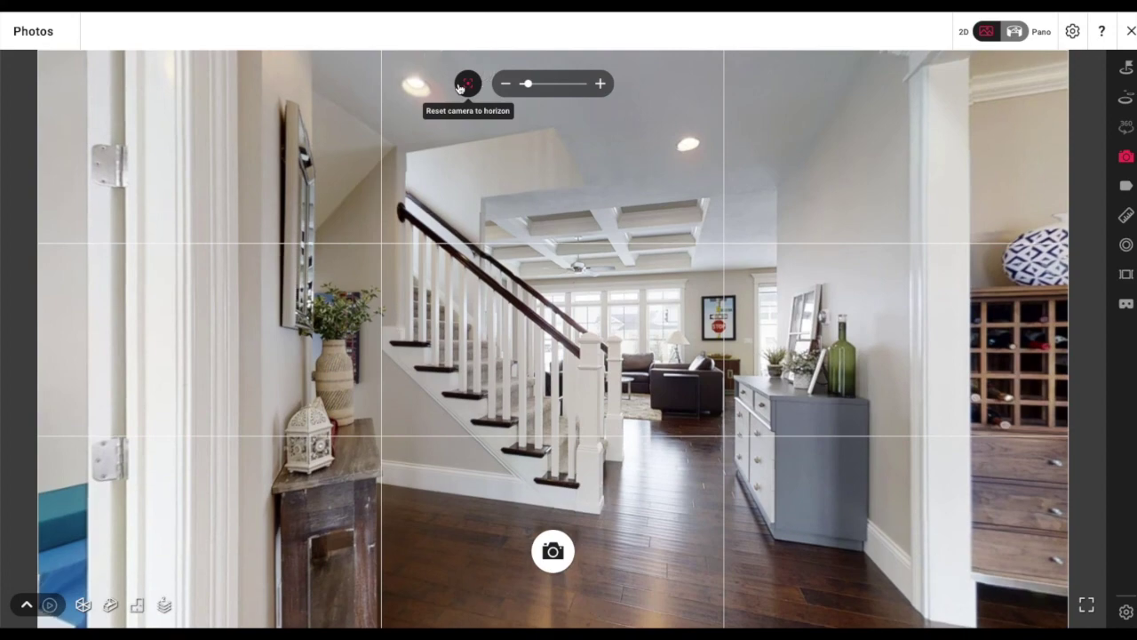
left_click_drag(718, 417, 602, 408)
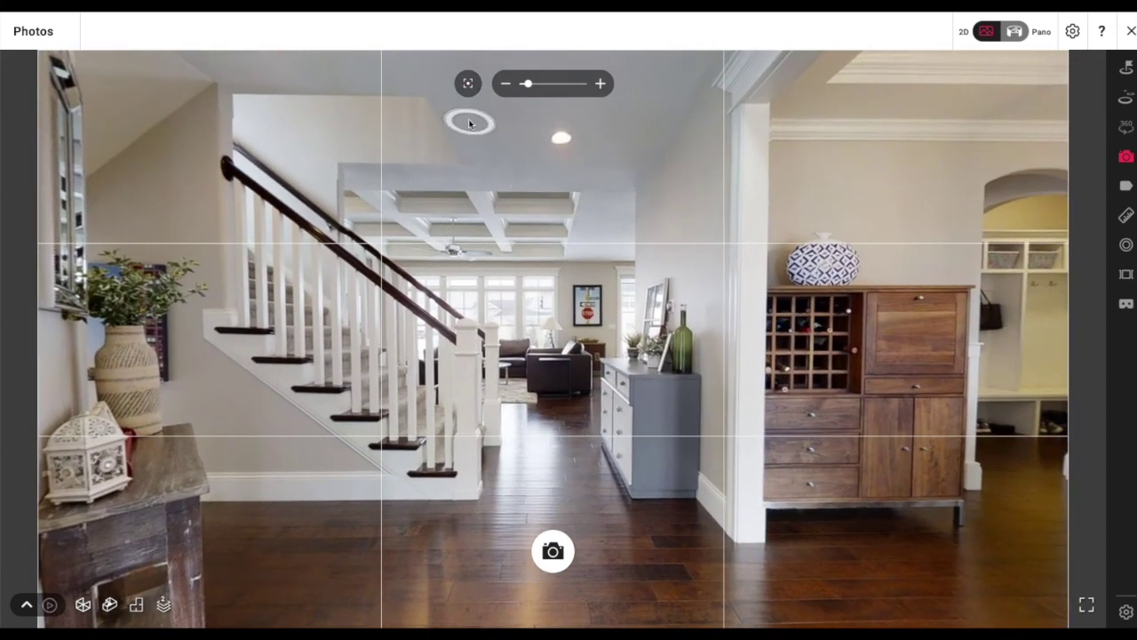
left_click(467, 84)
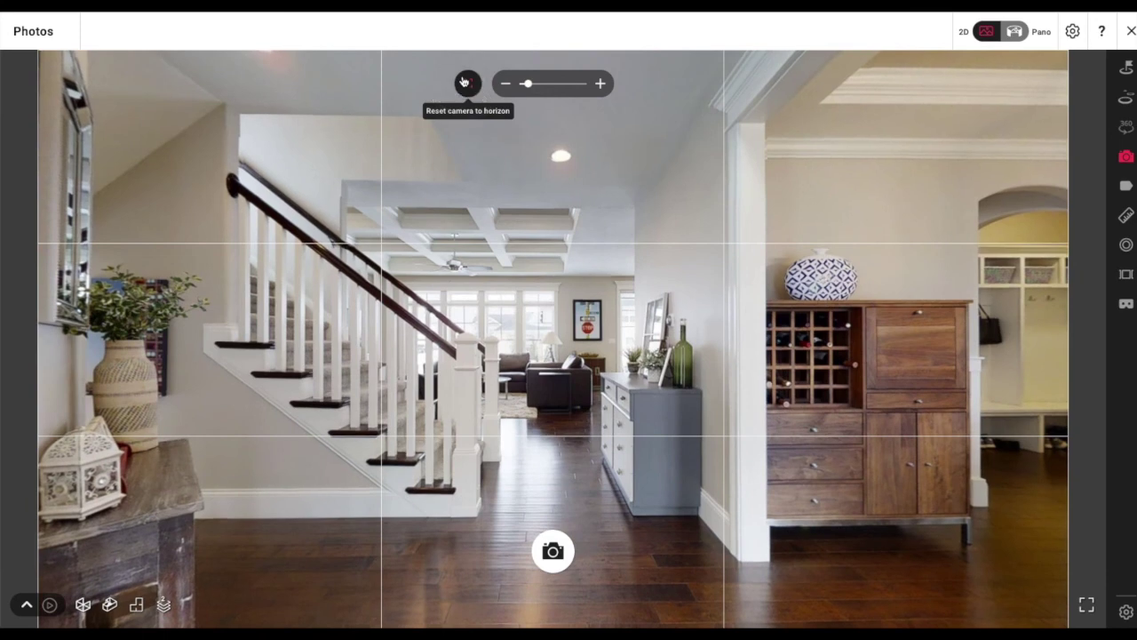
left_click(553, 555)
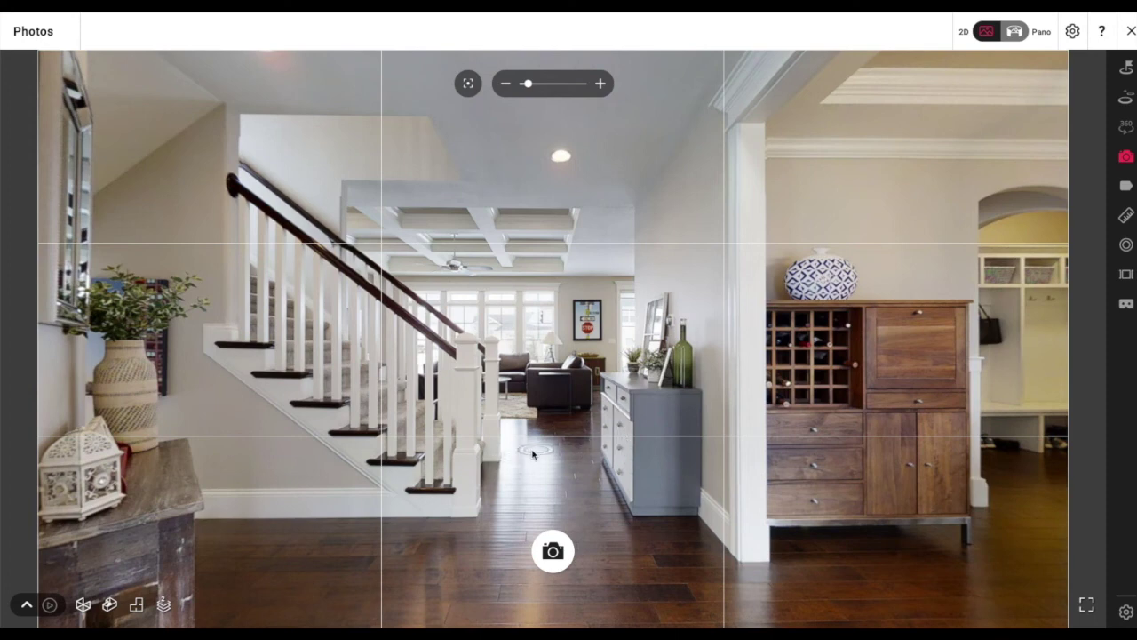
Check other angles of the entry hall and move forward to the next scan point on the hallway floor
left_click(425, 433)
left_click_drag(452, 418, 356, 410)
left_click_drag(498, 407, 662, 420)
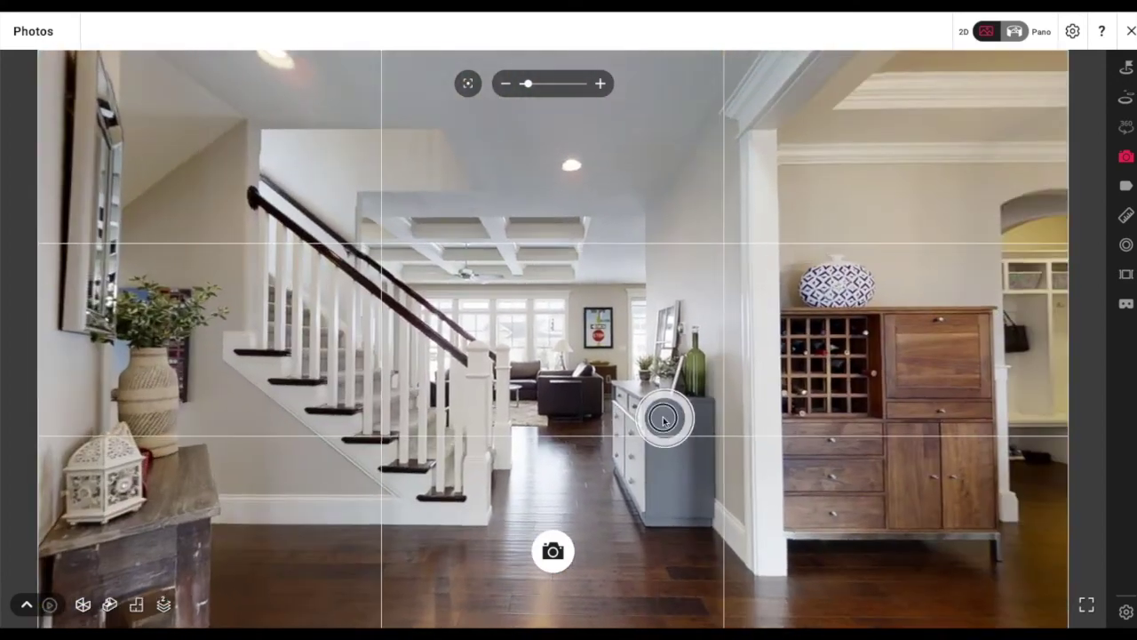
left_click_drag(767, 487, 876, 410)
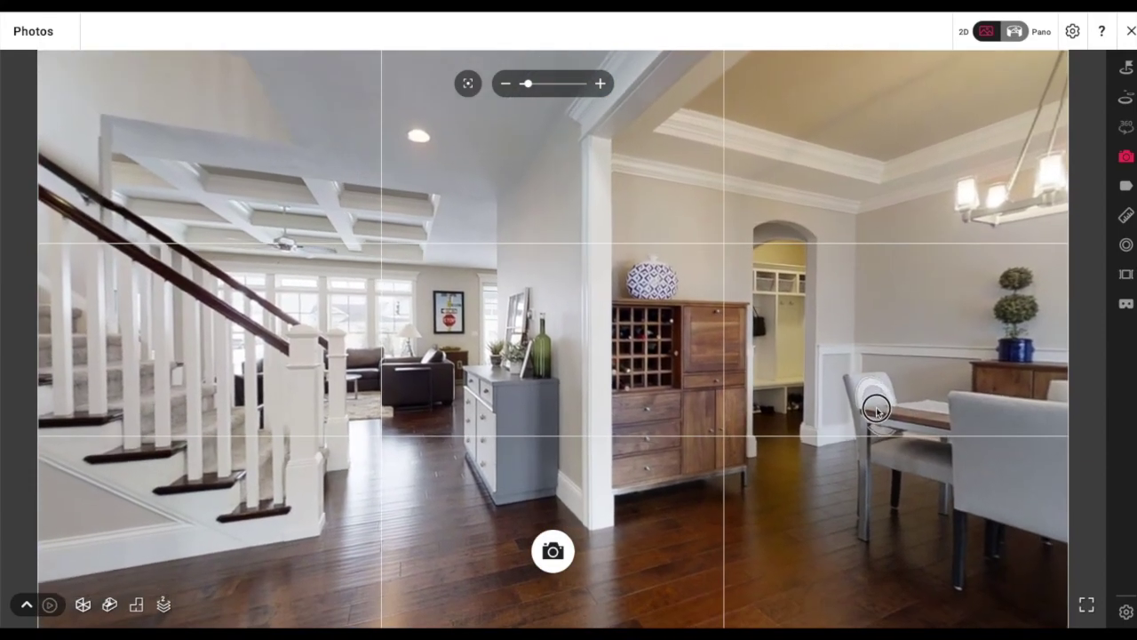
left_click_drag(535, 480, 665, 299)
left_click(541, 452)
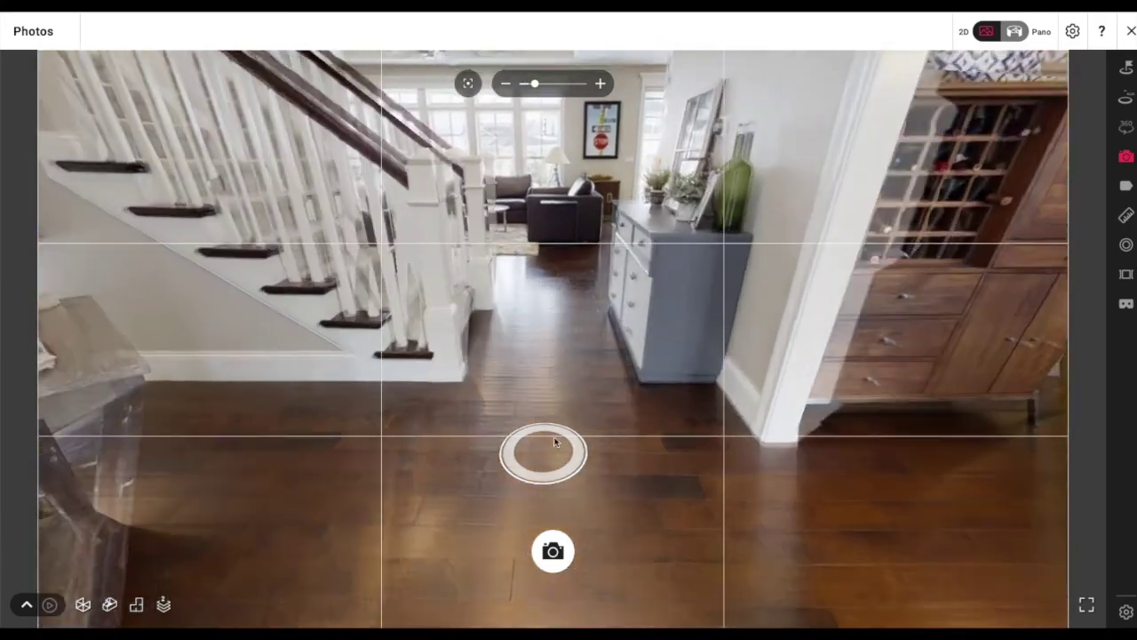
Frame the dining room from the hall, level the camera, zoom in to 110% and capture a 2D photo
left_click_drag(554, 442, 233, 414)
left_click_drag(812, 320, 536, 341)
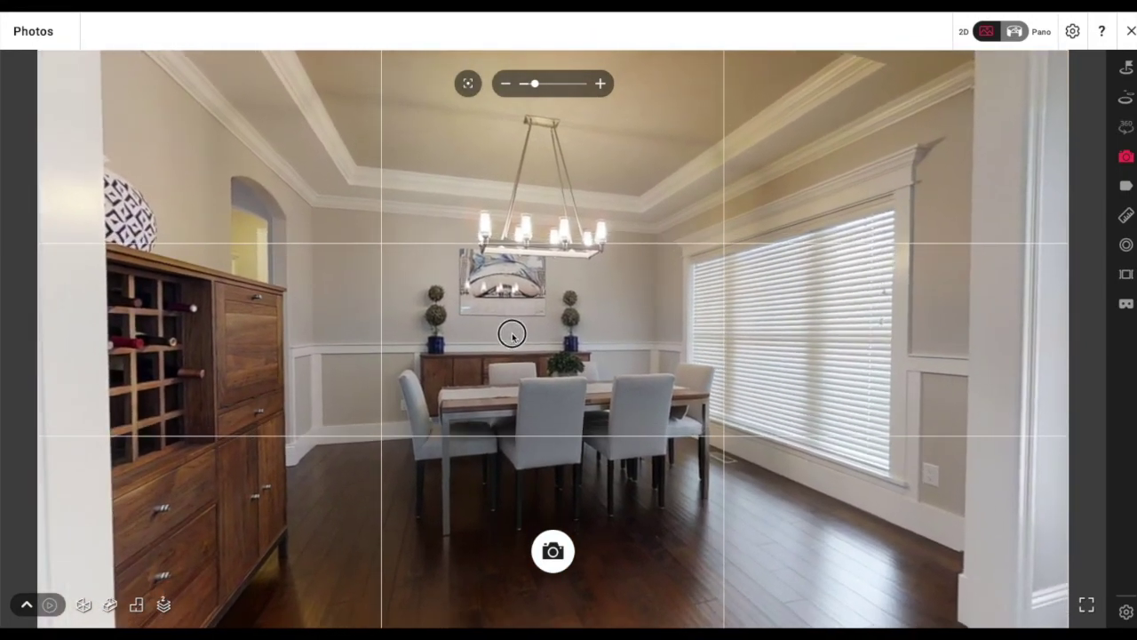
left_click(467, 87)
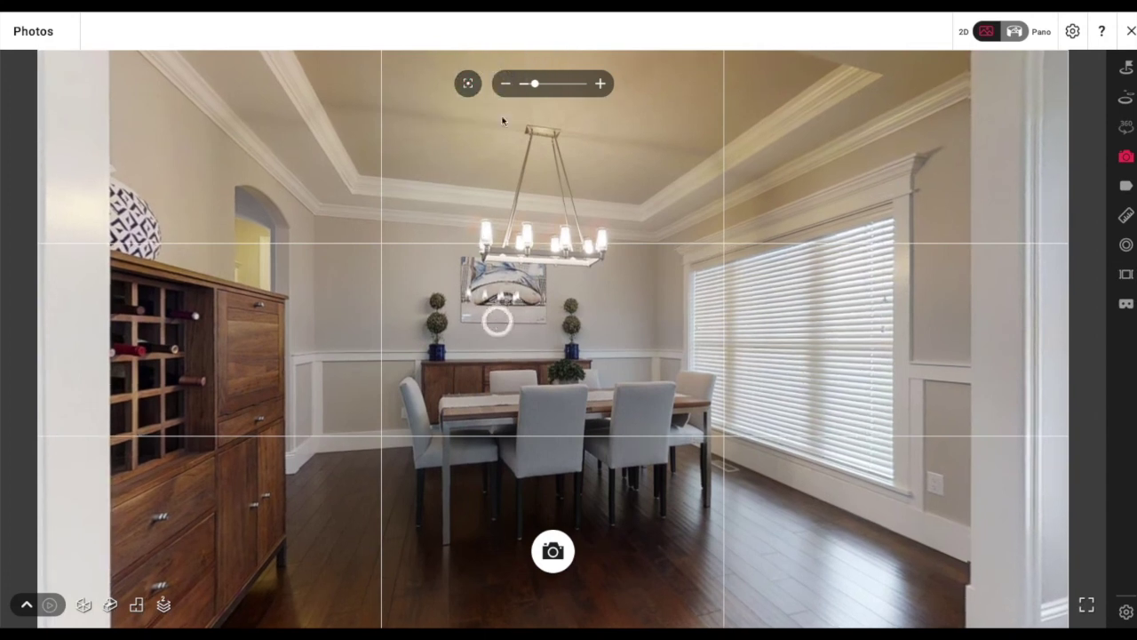
scroll(486, 216, "up", 2)
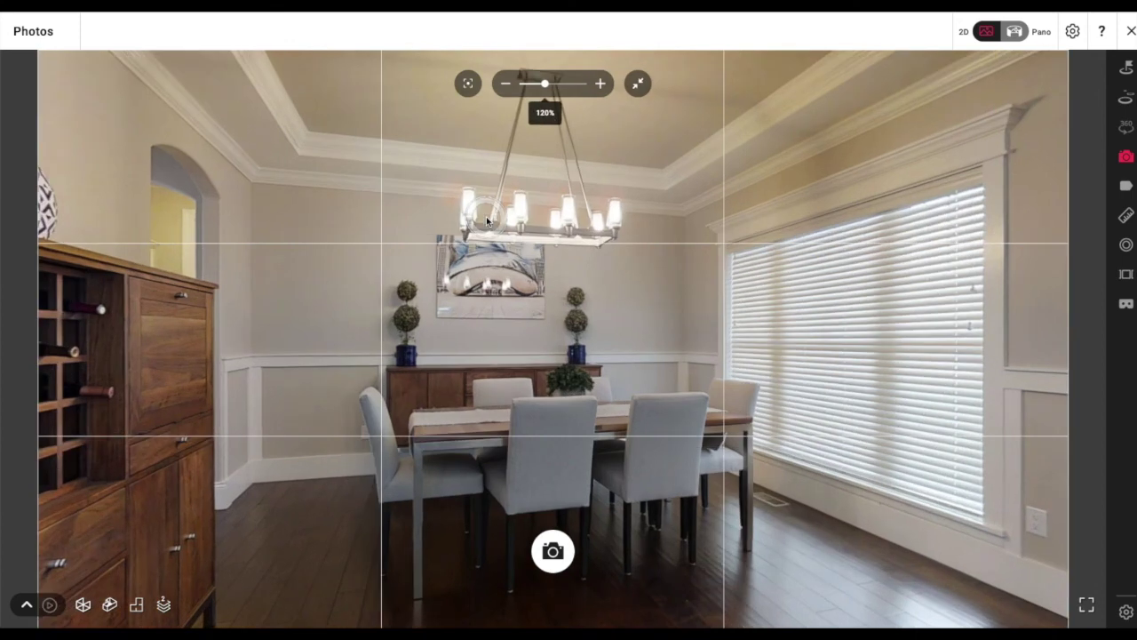
scroll(494, 229, "down", 1)
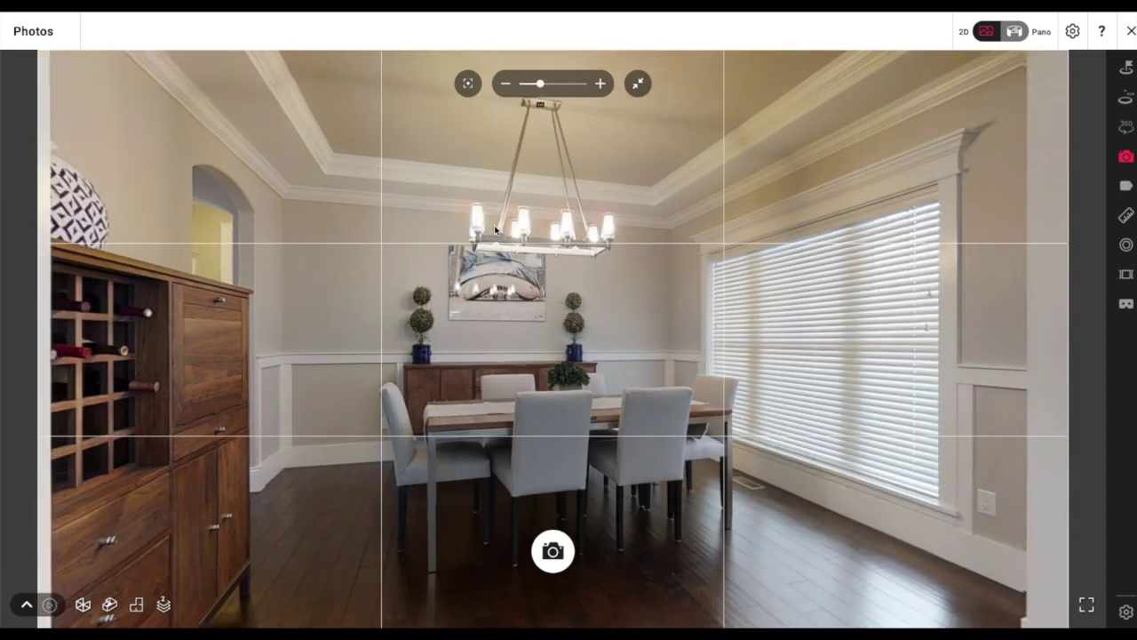
left_click(567, 558)
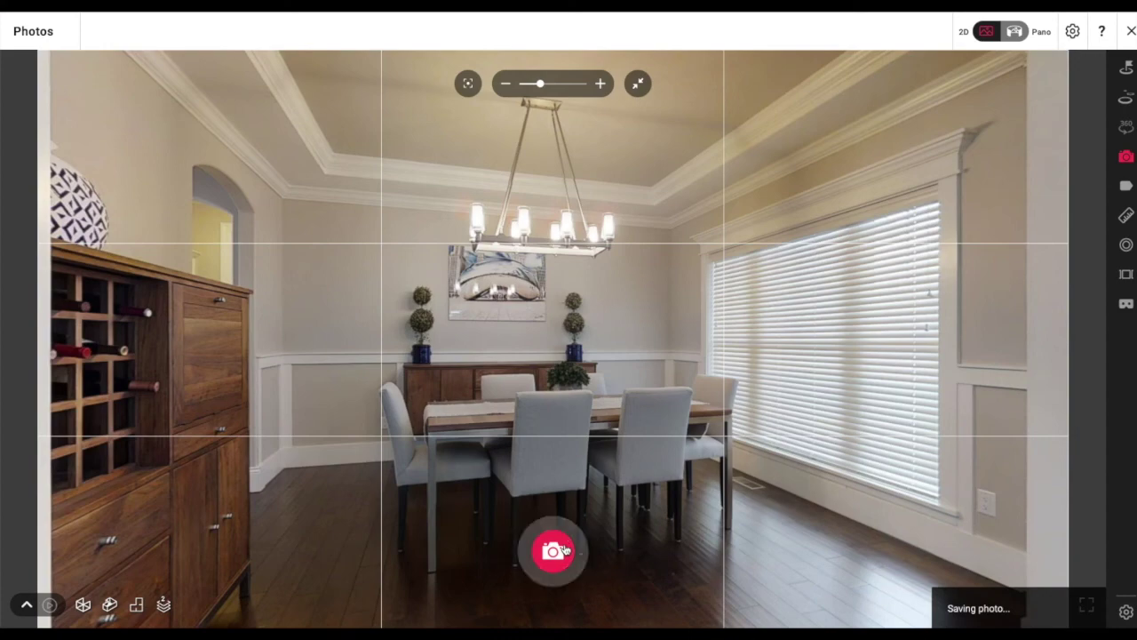
Reset the zoom, center the front door in the frame, level the camera and capture a 2D photo
left_click(638, 84)
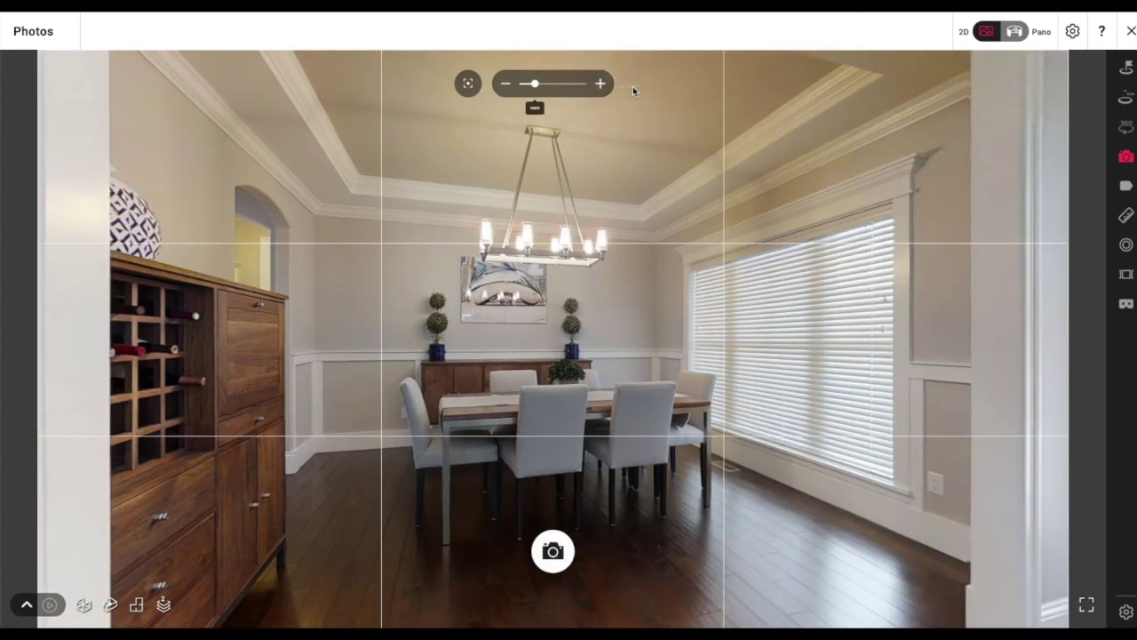
left_click_drag(682, 243, 395, 249)
left_click_drag(660, 271, 520, 272)
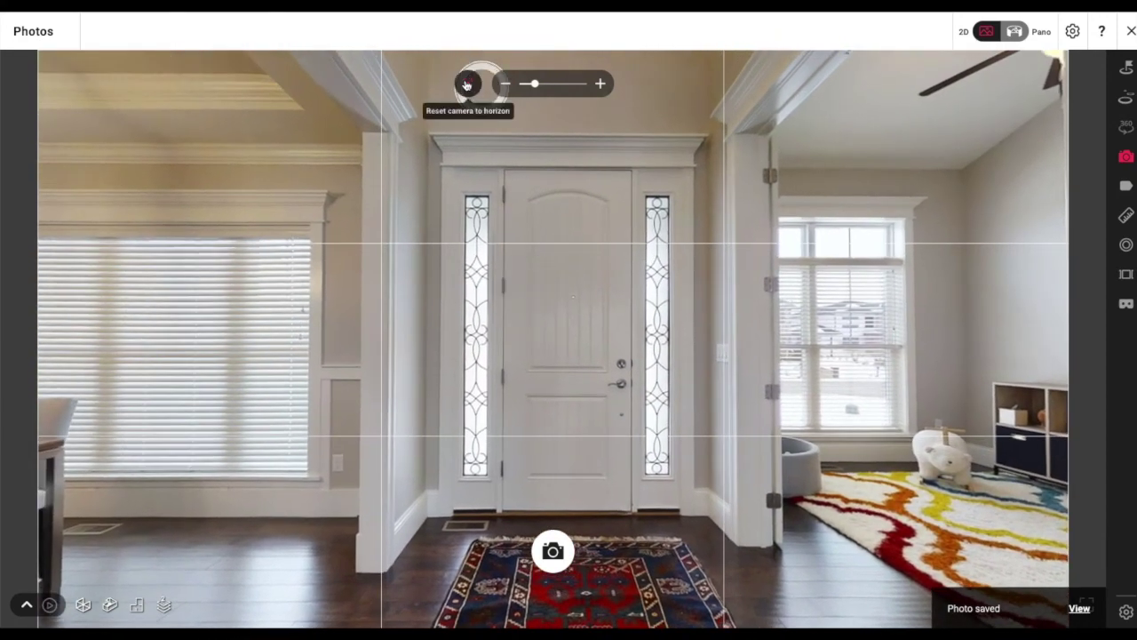
left_click(467, 84)
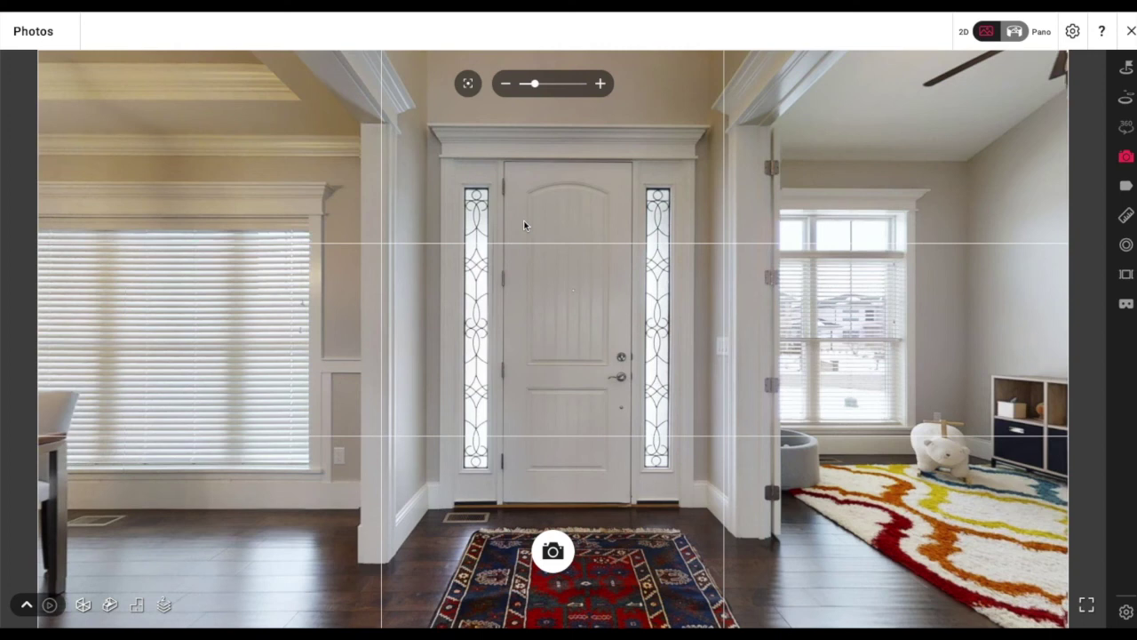
left_click(552, 554)
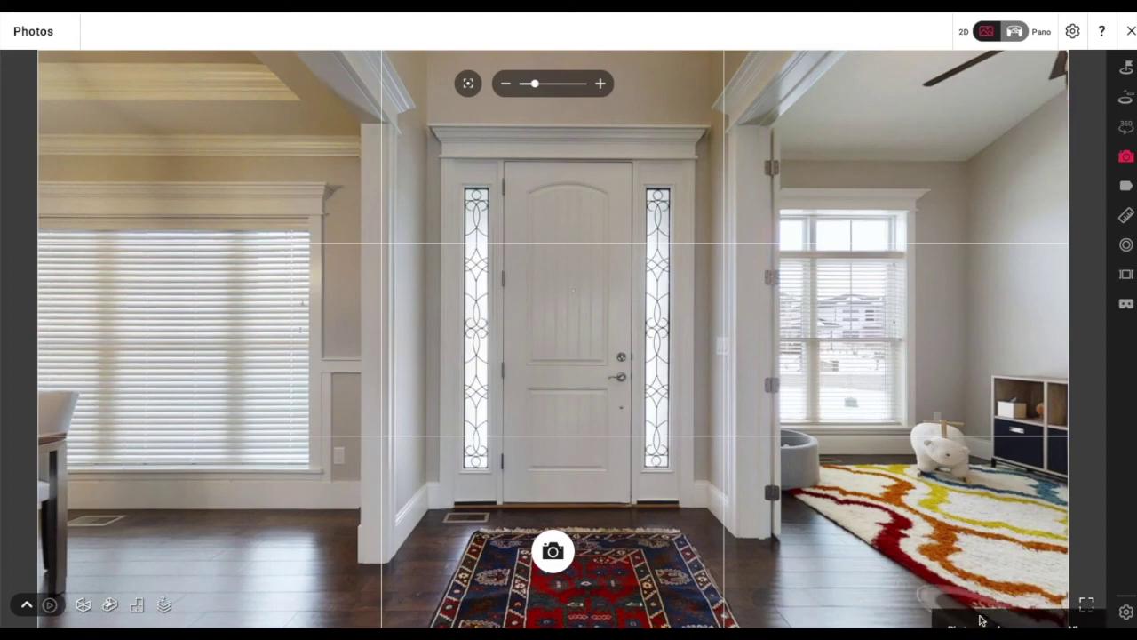
Move into the dining room, frame the table with the wine cabinet and sideboard, level the camera and capture a photo
left_click(371, 487)
left_click(697, 432)
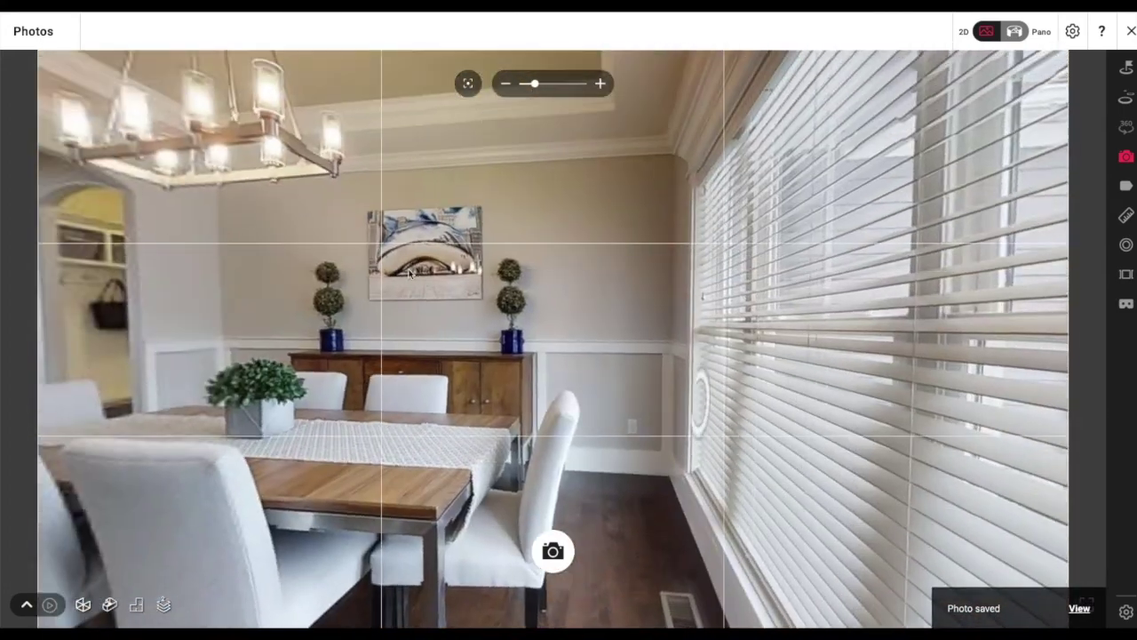
left_click(410, 273)
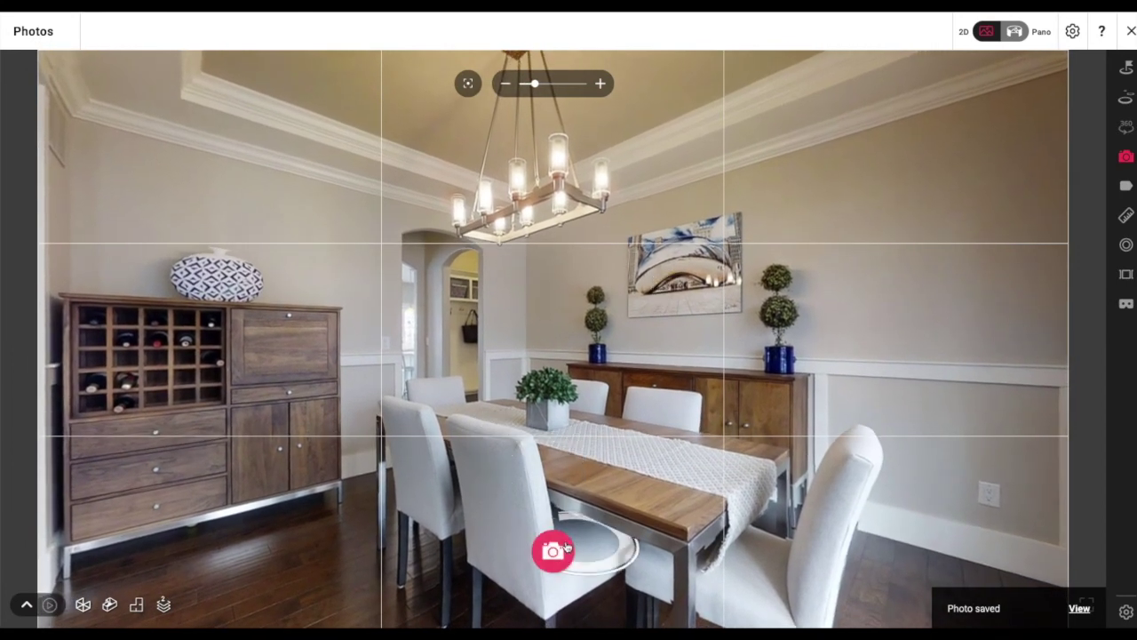
left_click(471, 87)
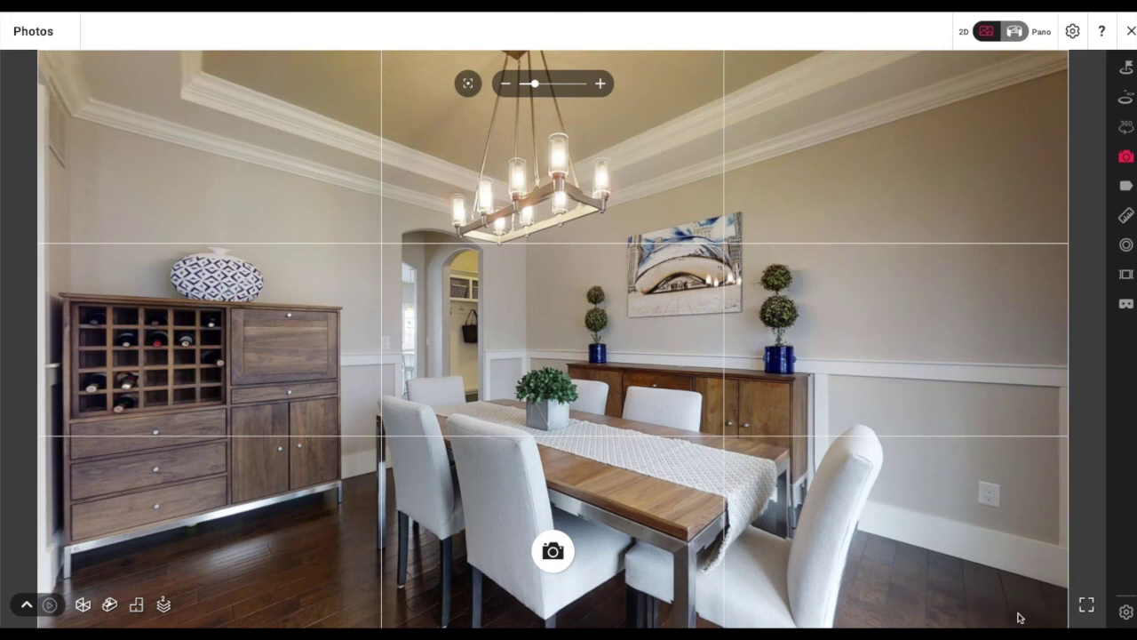
left_click(469, 85)
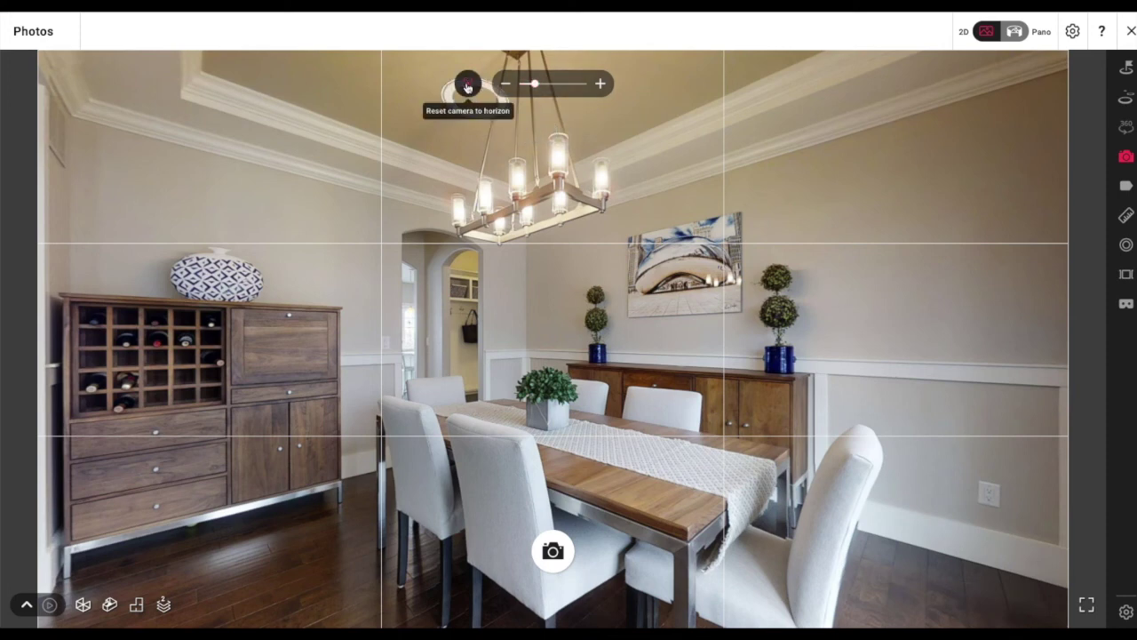
left_click(552, 551)
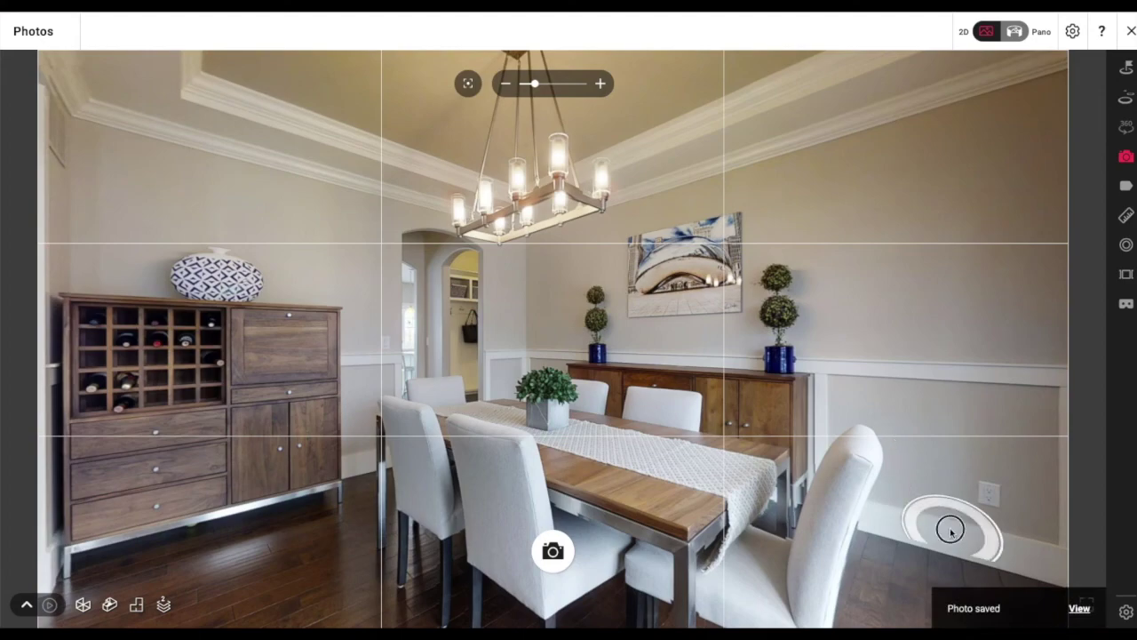
Move to the dining room's sideboard side, frame the table toward the staircase and archway, level the camera, zoom to 110% and capture a photo
left_click_drag(944, 525, 851, 466)
left_click(886, 525)
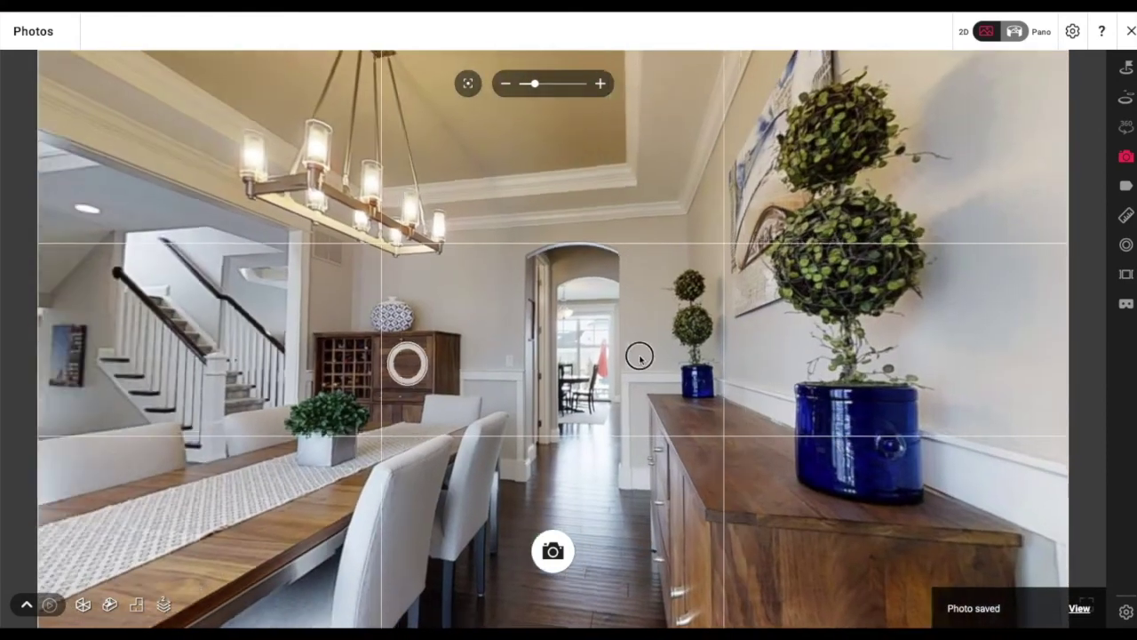
mouse_move(640, 358)
left_mouse_down()
mouse_move(667, 355)
mouse_move(647, 334)
mouse_move(639, 341)
left_mouse_up()
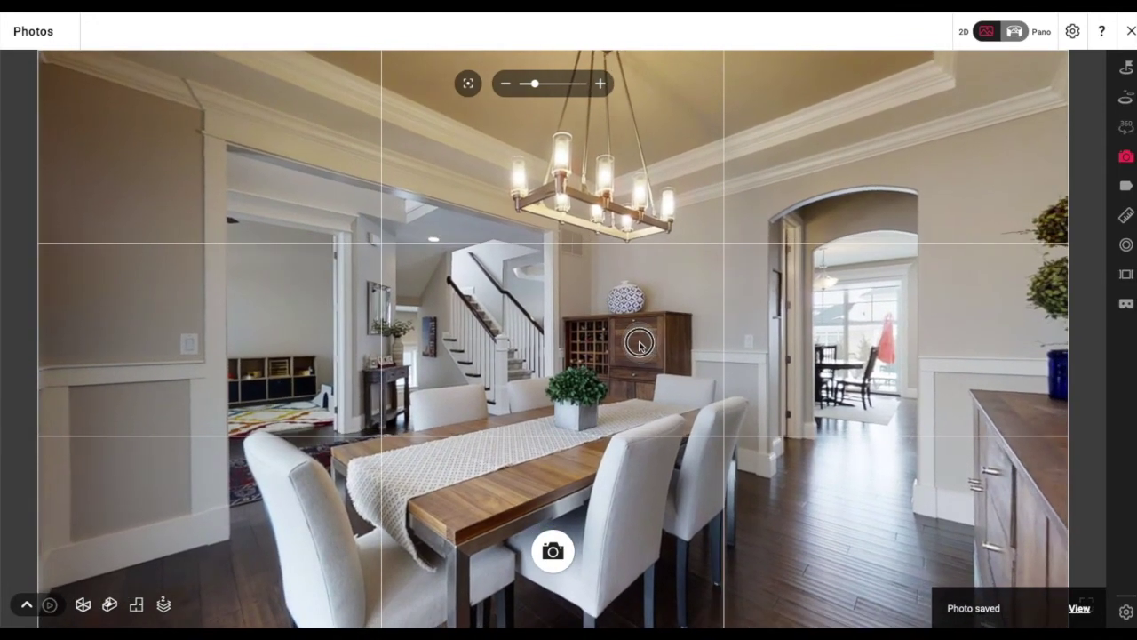
left_click(468, 83)
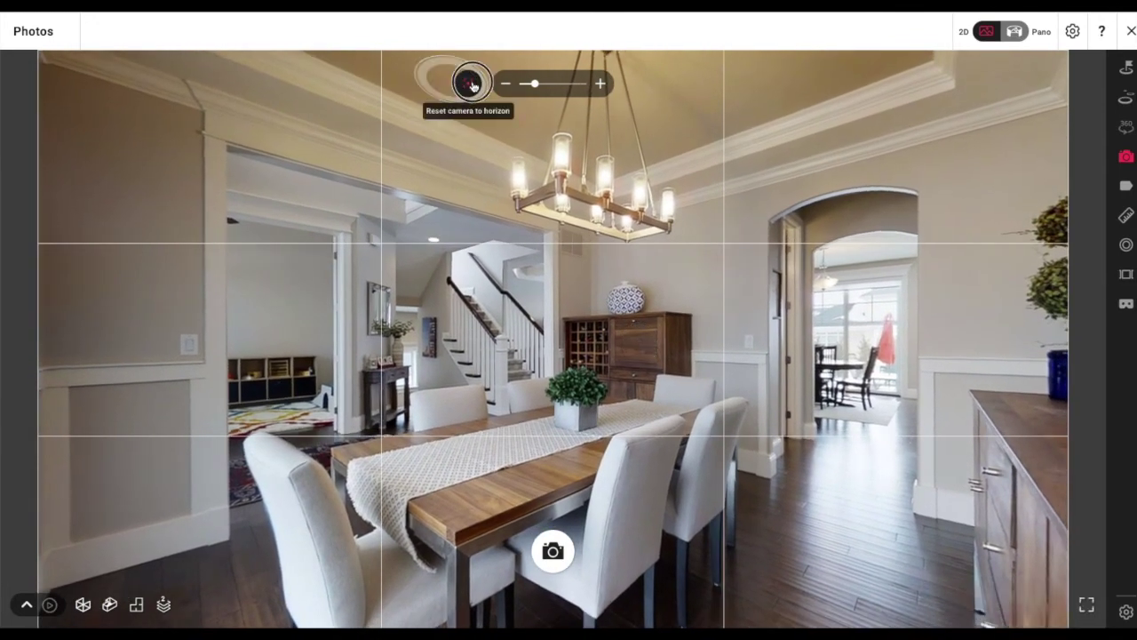
scroll(548, 199, "up", 3)
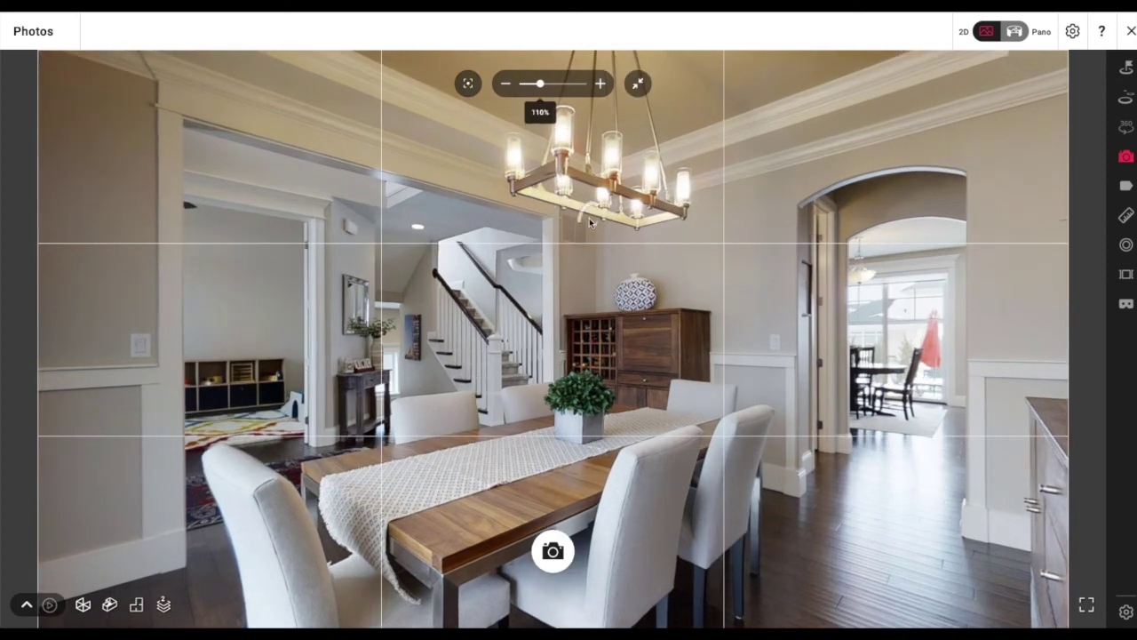
left_click(562, 552)
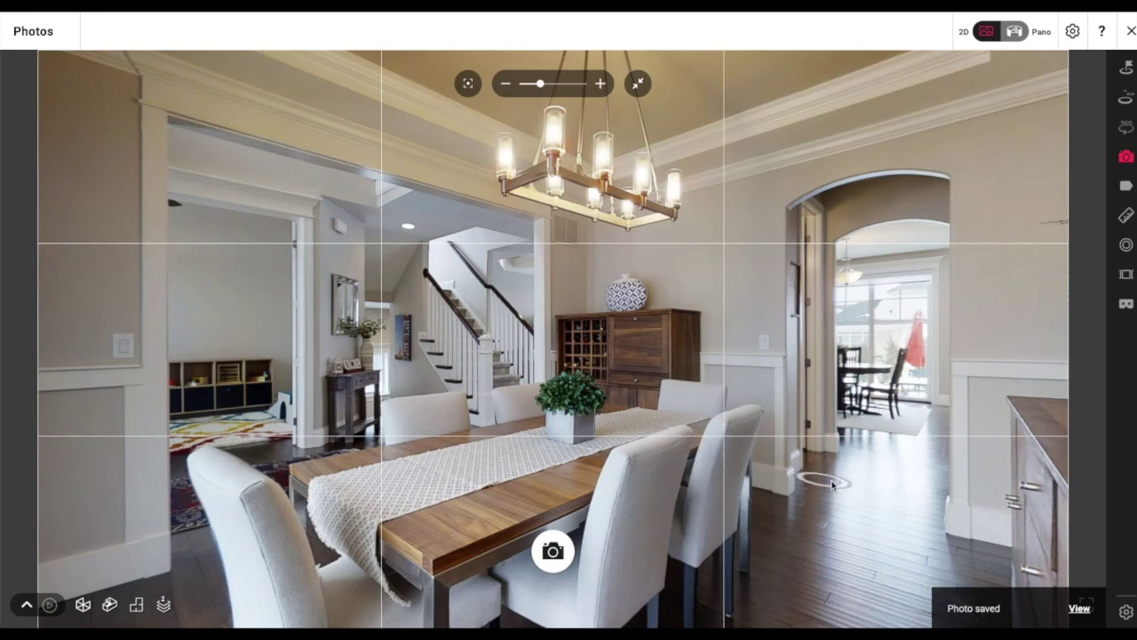
Reset the zoom, move toward the archway, frame the dining table with the window and front door, and level the camera
left_click(640, 83)
left_click(900, 503)
left_click_drag(460, 426, 790, 427)
left_click_drag(528, 426, 713, 410)
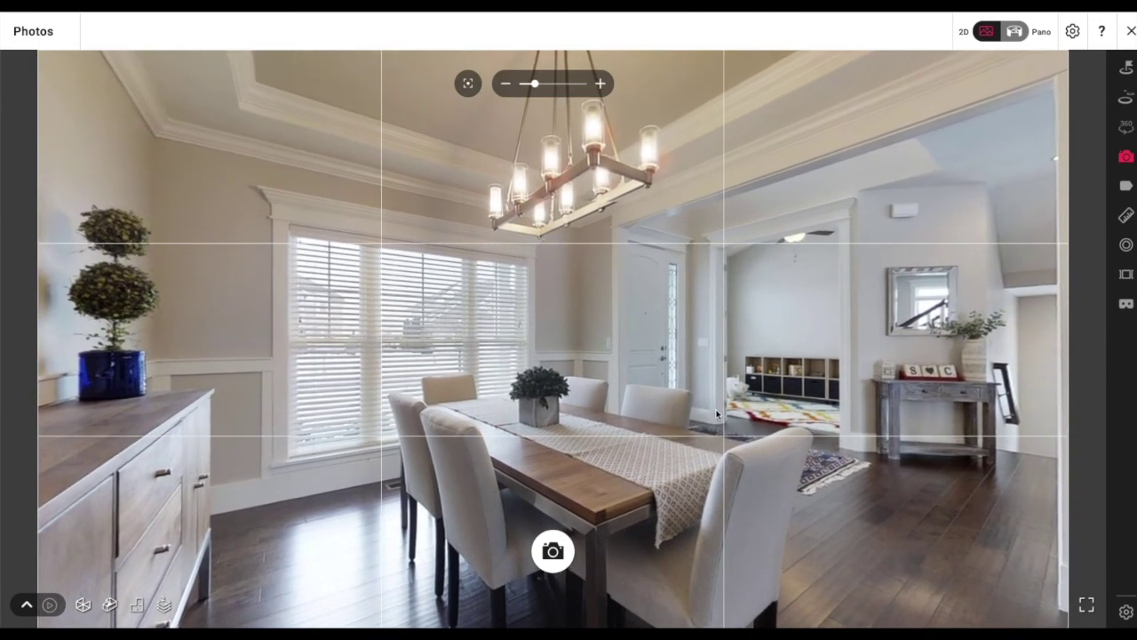
left_click(471, 89)
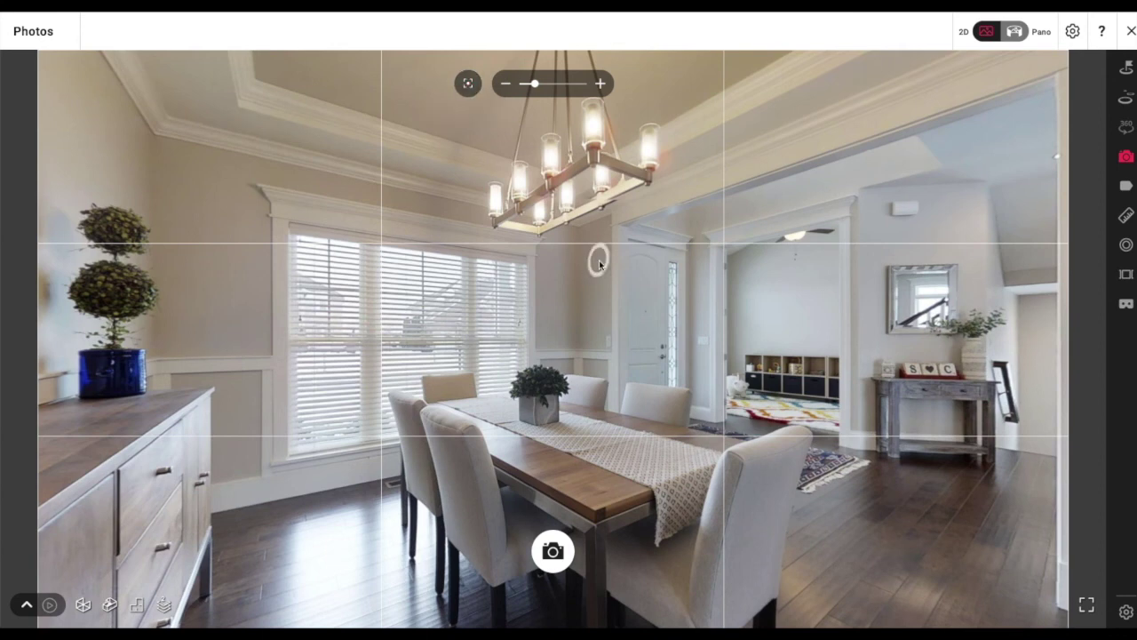
Fine-tune the framing of the dining table and window without extra zoom, level the camera and capture a 2D photo
scroll(599, 263, "up", 1)
scroll(599, 264, "down", 1)
scroll(599, 263, "up", 1)
mouse_move(630, 272)
left_mouse_down()
mouse_move(591, 273)
mouse_move(612, 272)
left_mouse_up()
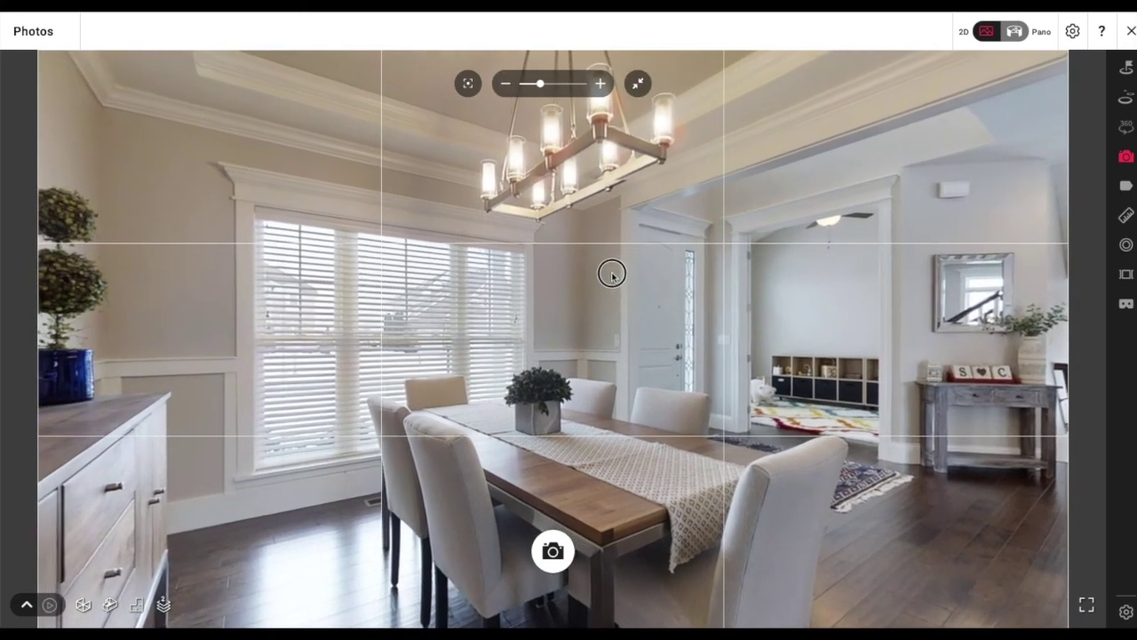
scroll(585, 183, "down", 1)
left_click(468, 86)
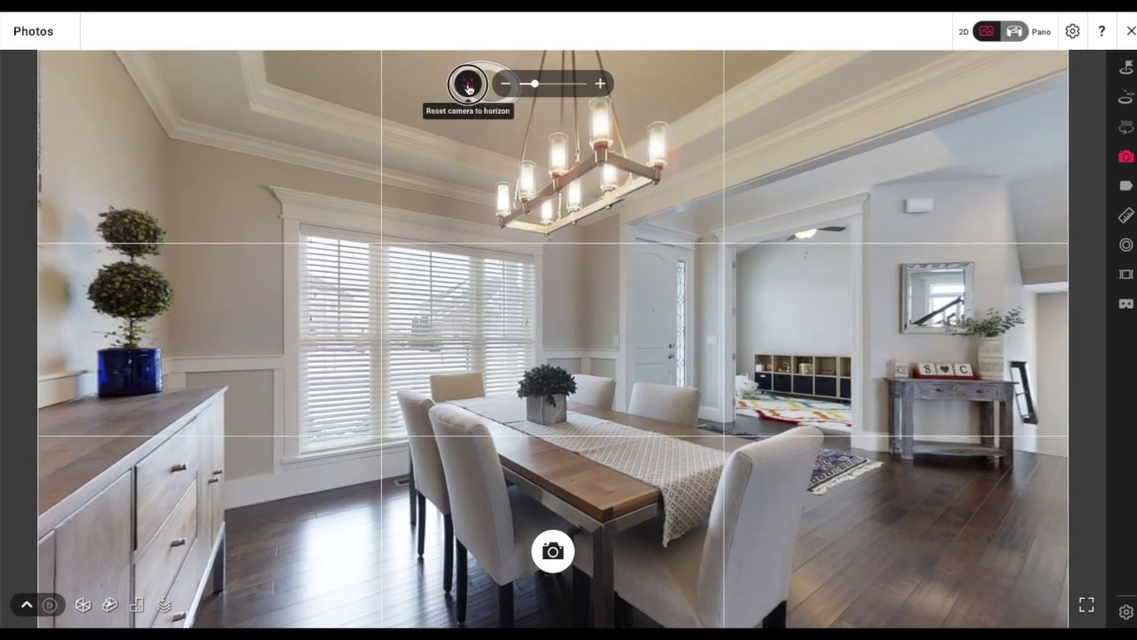
left_click(554, 545)
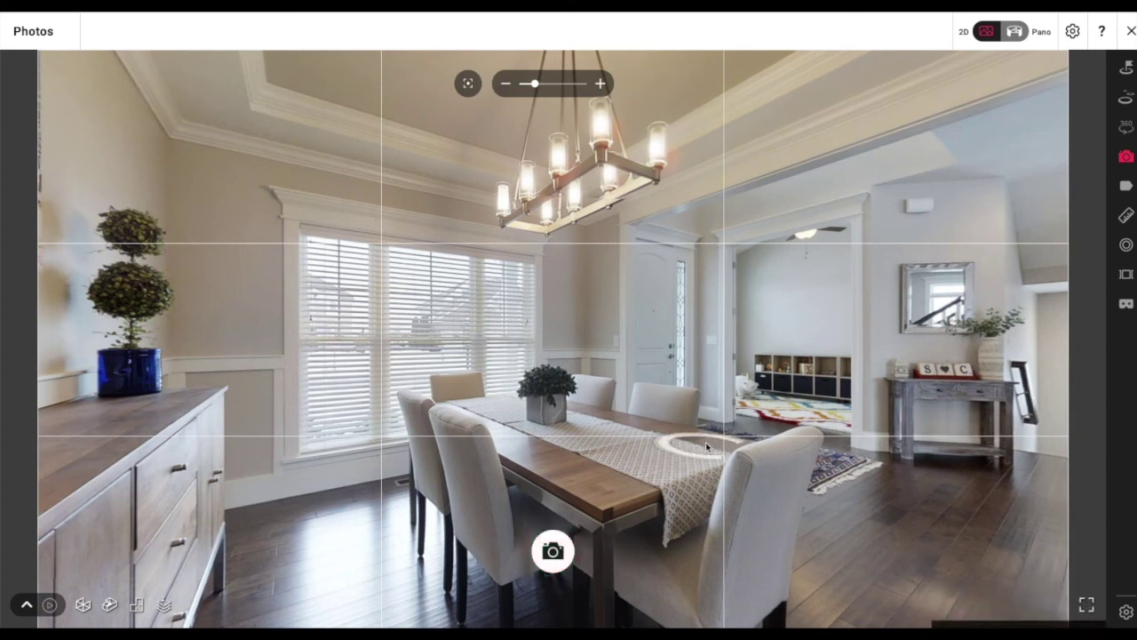
Check a tighter framing of the dining table and other angles from the same scan point, resetting the zoom
left_click_drag(718, 397, 676, 393)
scroll(634, 398, "up", 2)
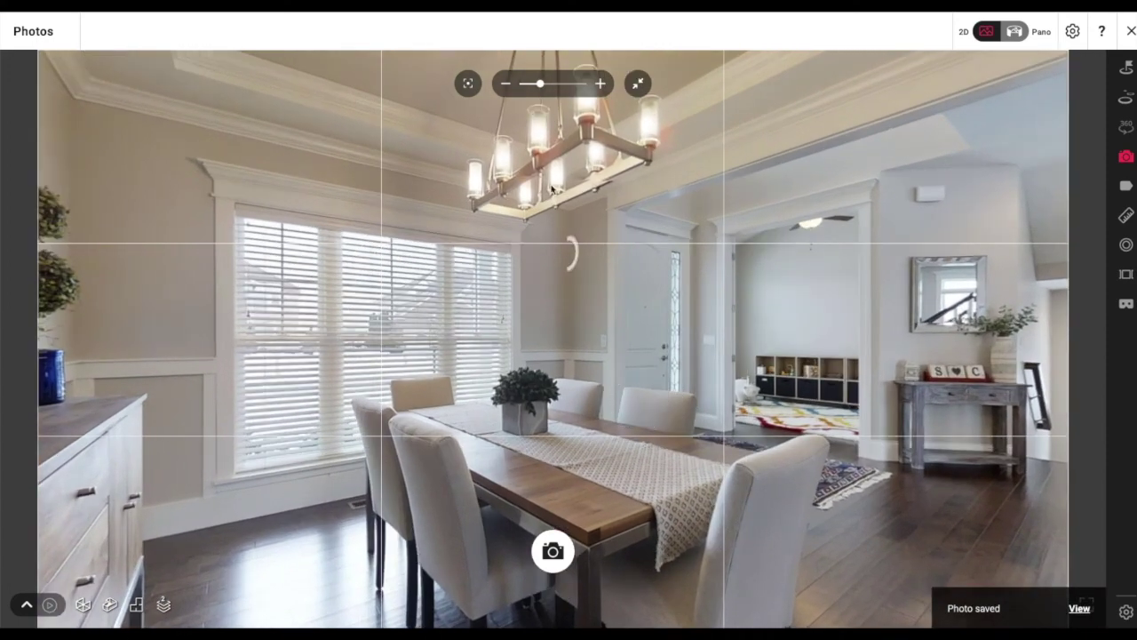
left_click(636, 84)
left_click_drag(663, 335, 417, 347)
left_click_drag(548, 327, 294, 324)
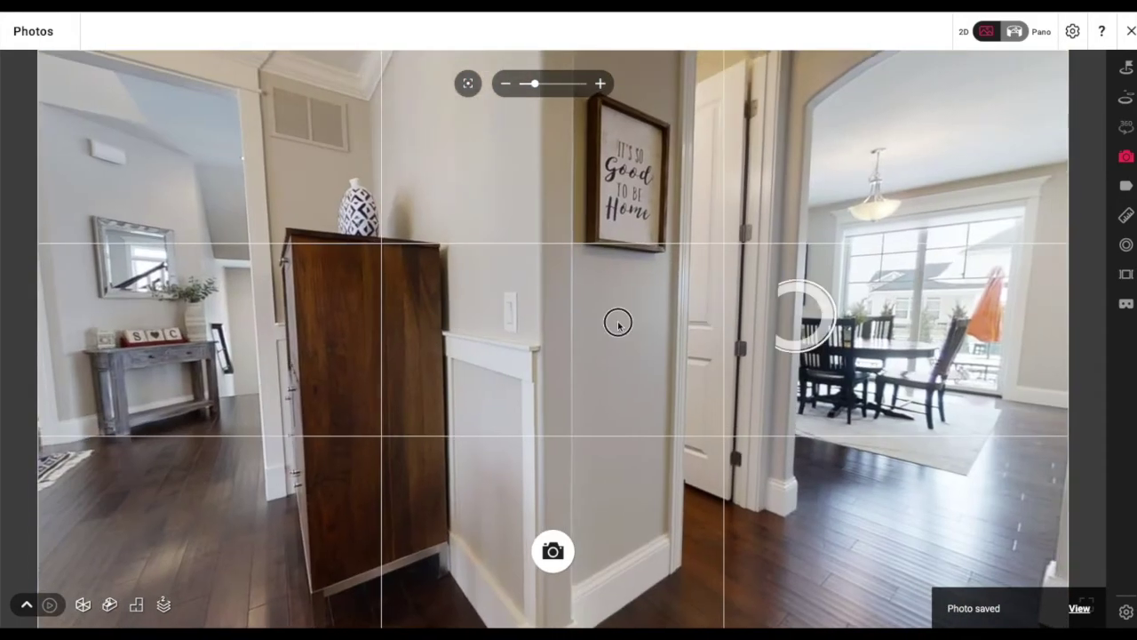
left_click_drag(684, 322, 951, 401)
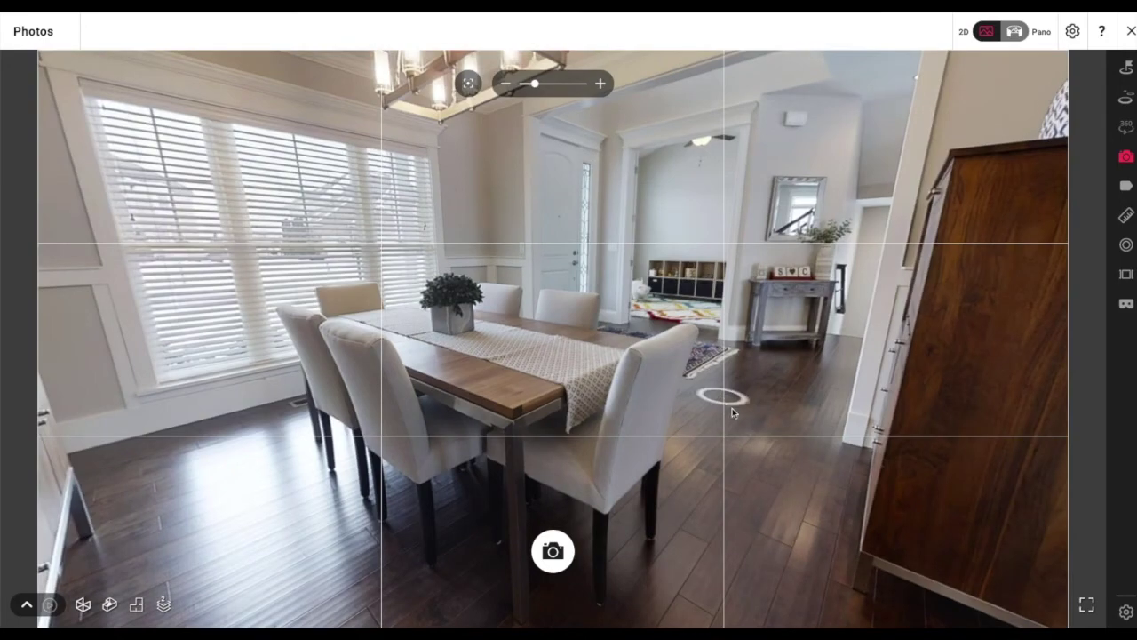
Move through the entry hall and past the staircase to a scan point in the living room
left_click(733, 409)
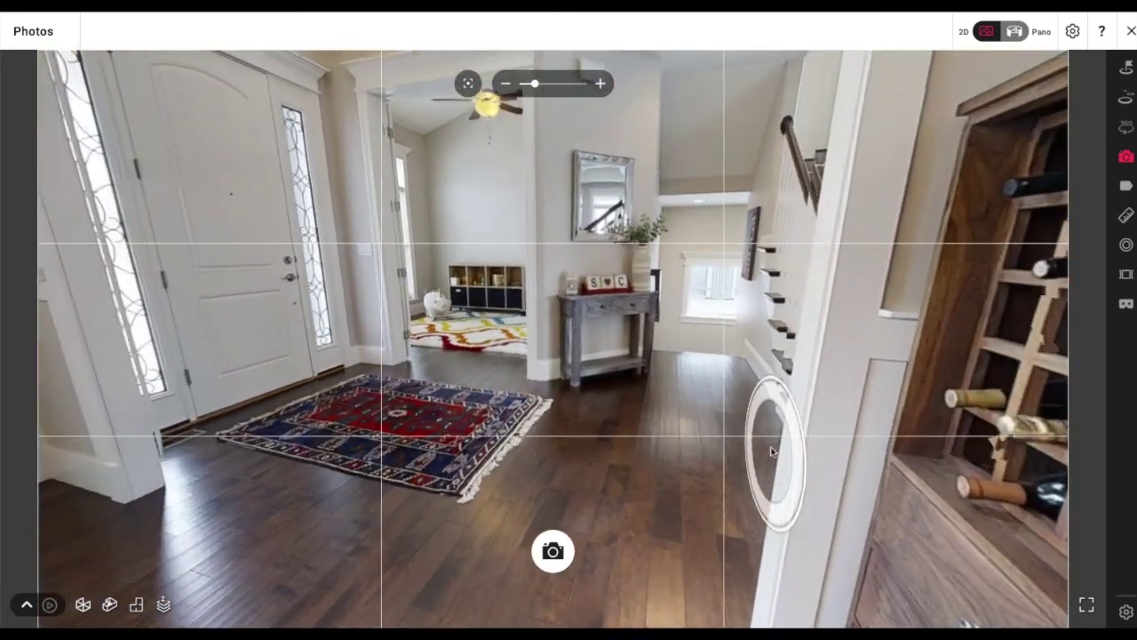
left_click(771, 451)
left_click_drag(947, 449, 449, 435)
left_click_drag(755, 435, 444, 432)
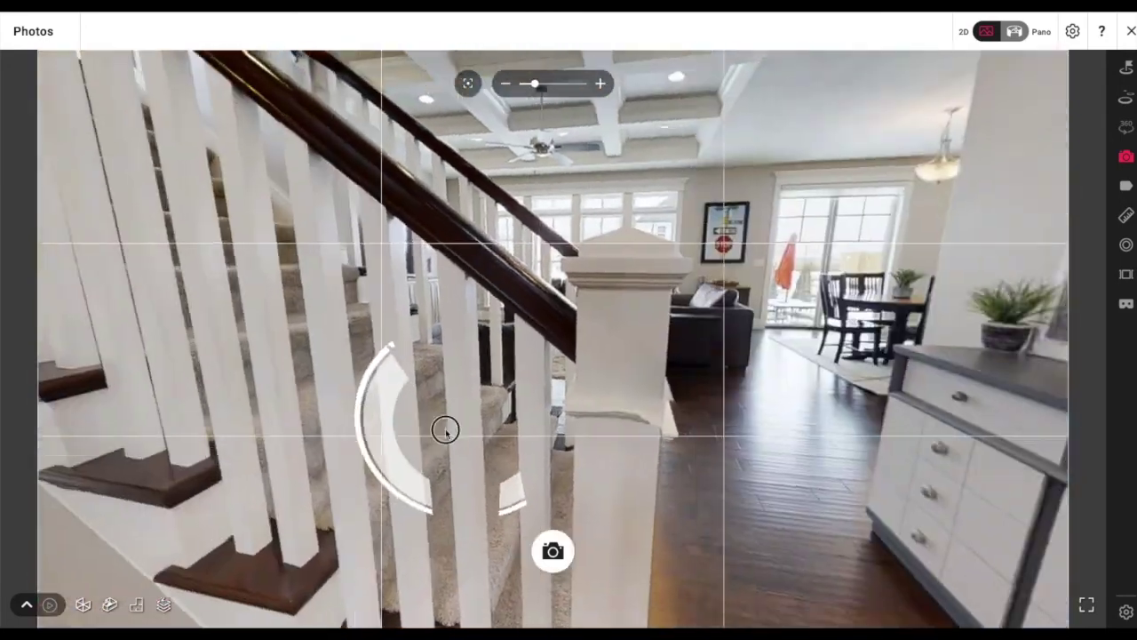
left_click(766, 481)
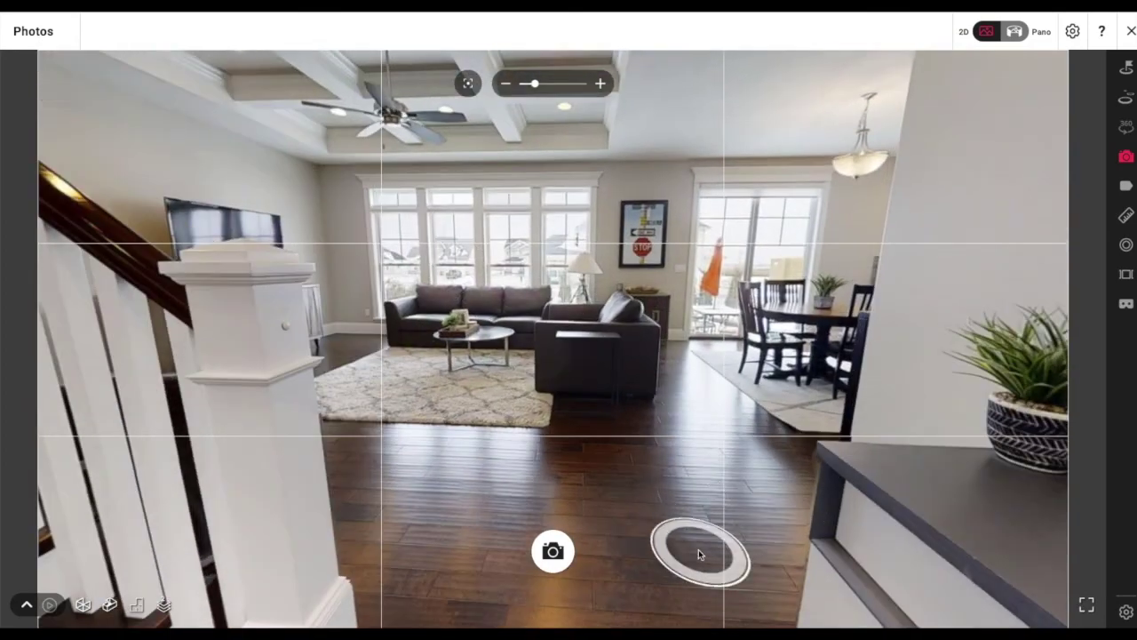
left_click(699, 549)
Frame the living room with the fireplace, TV and windows, level the camera and capture a 2D photo
left_click_drag(560, 413, 756, 525)
left_click_drag(602, 449, 699, 422)
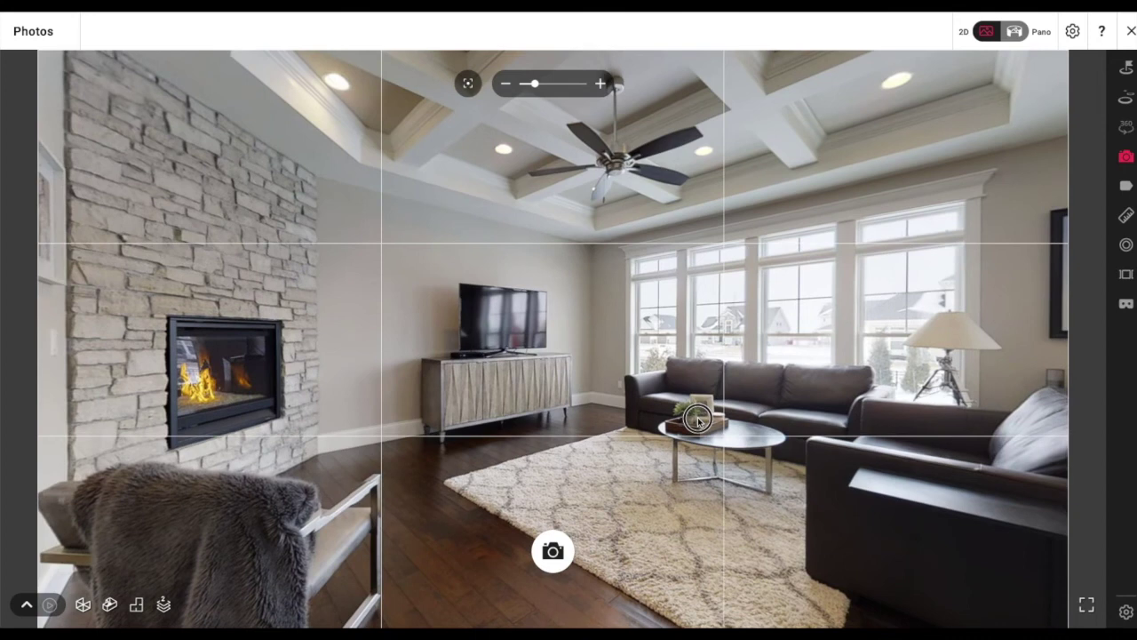
left_click(464, 83)
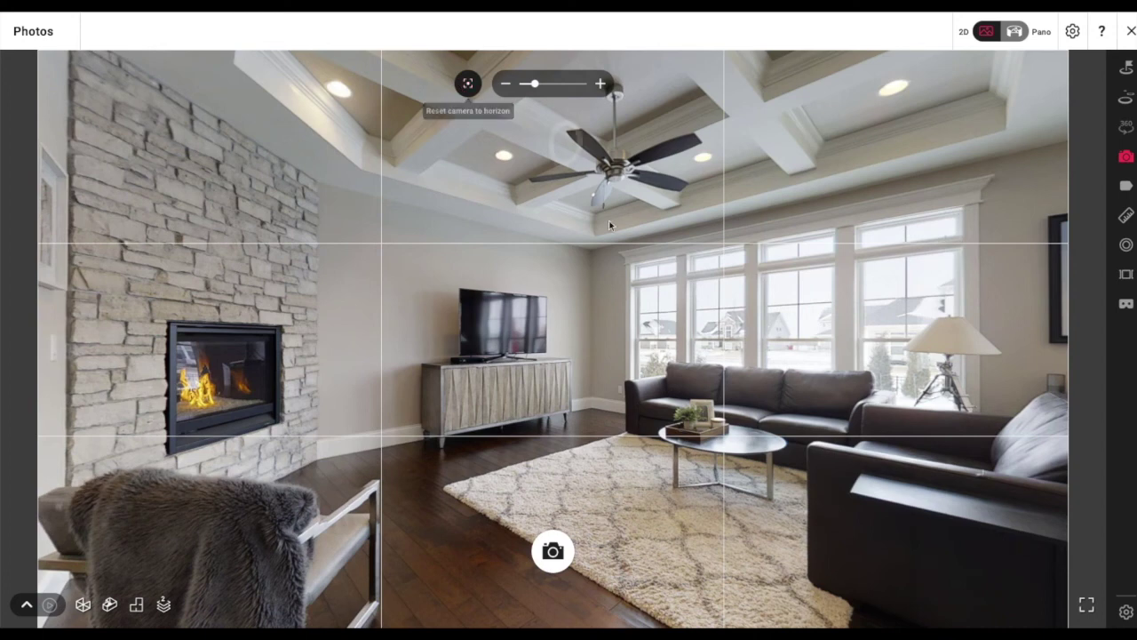
left_click_drag(669, 272, 670, 270)
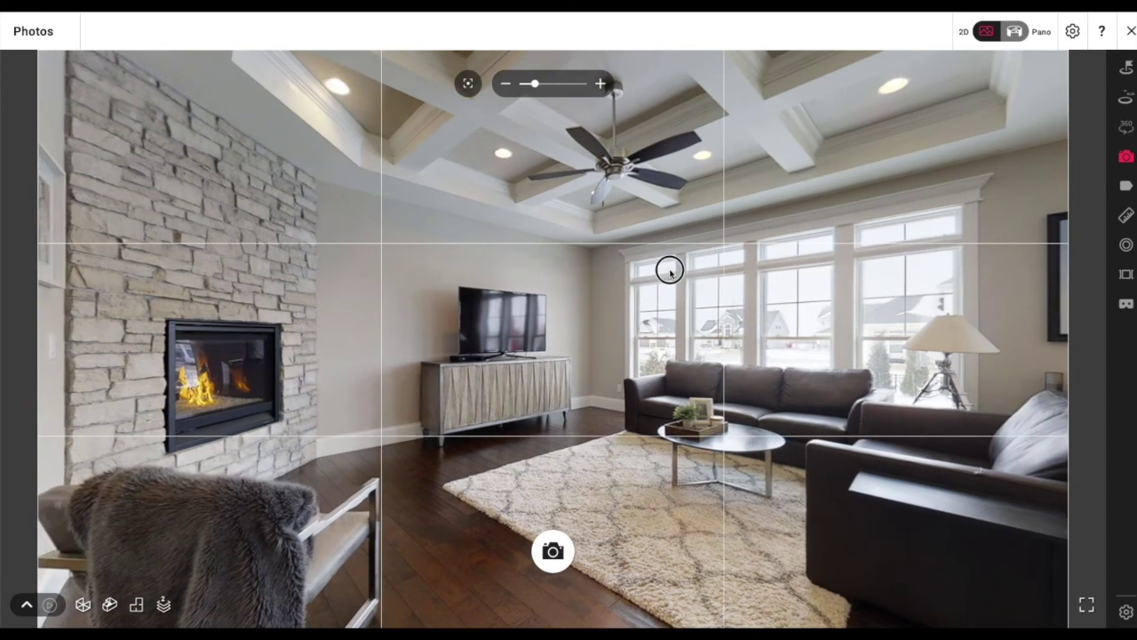
left_click(466, 82)
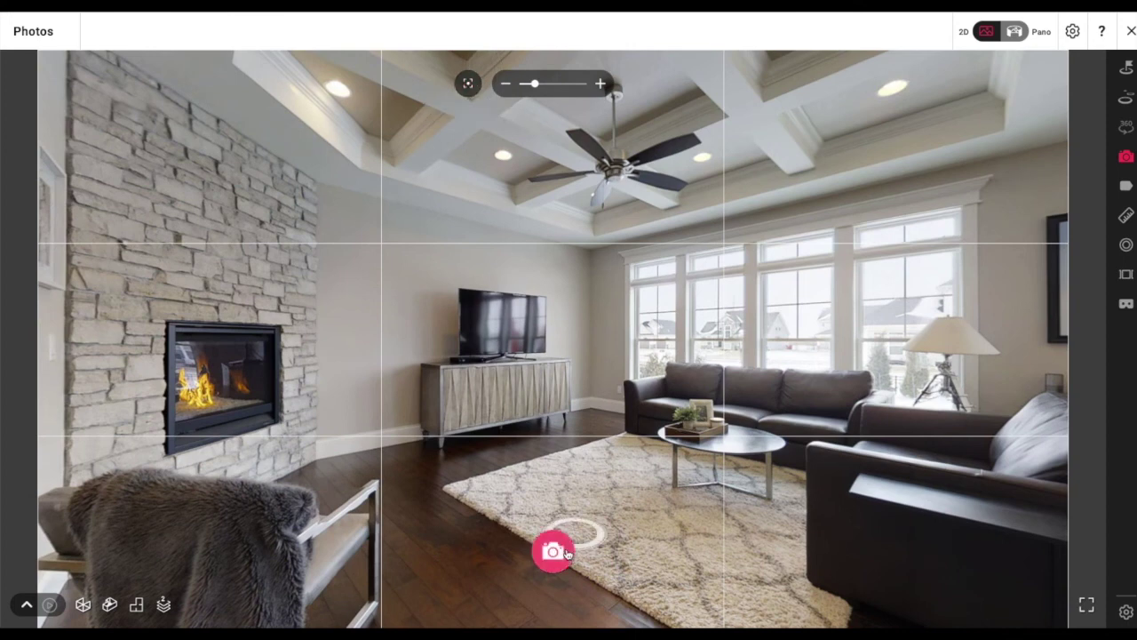
left_click(554, 552)
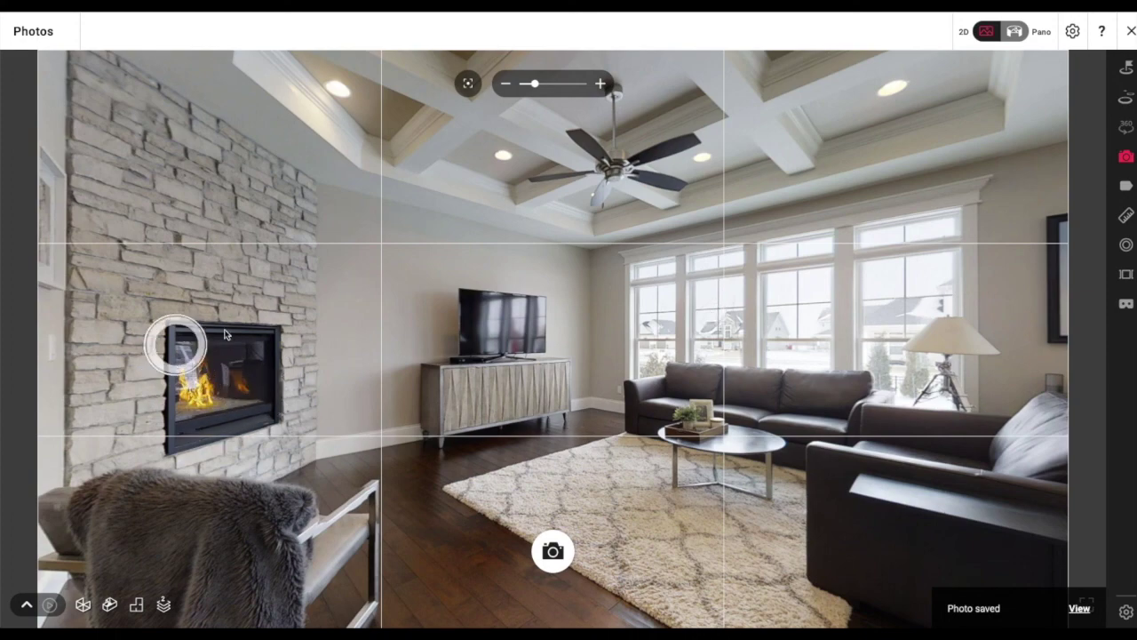
Move to the far living room corner beside the TV console and frame the view back toward the kitchen, staircase and fireplace
left_click(628, 441)
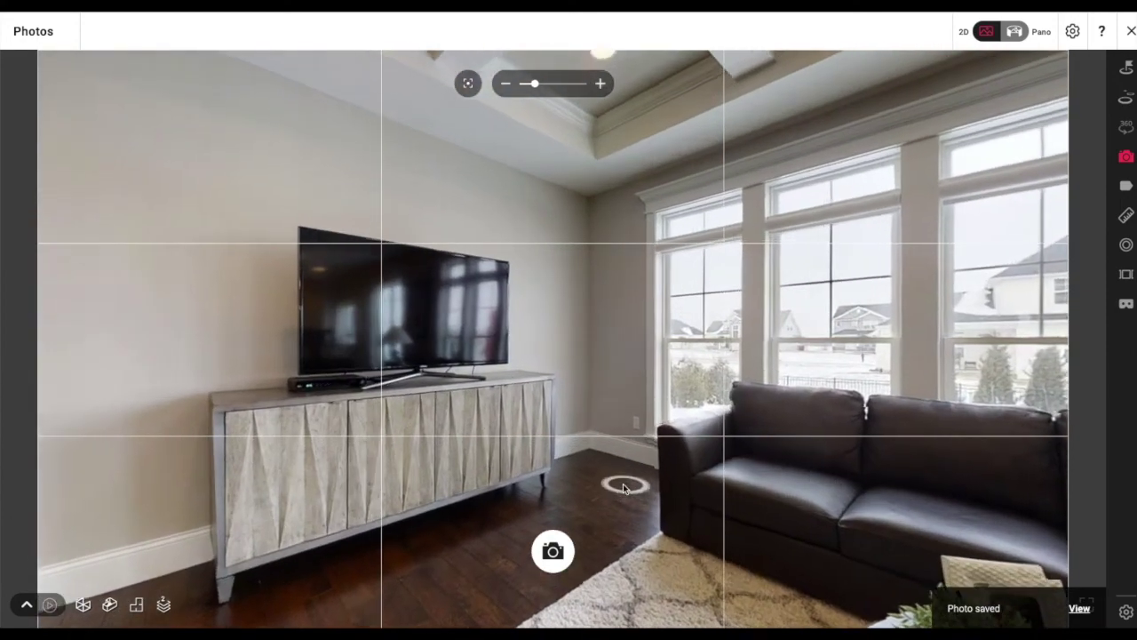
left_click(624, 487)
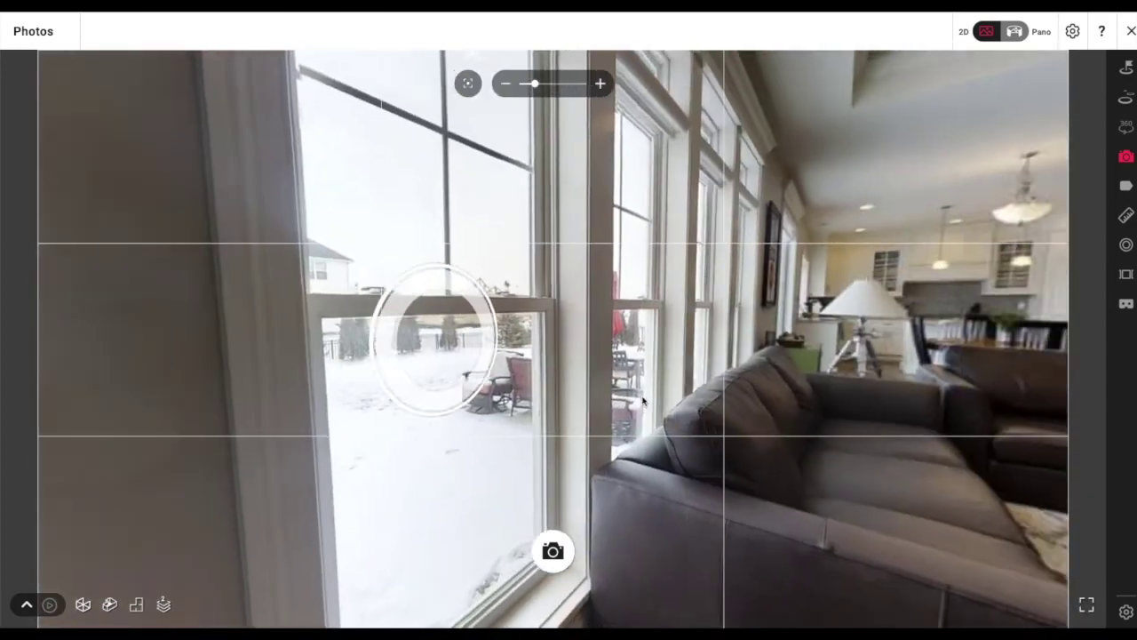
left_click_drag(817, 390, 343, 293)
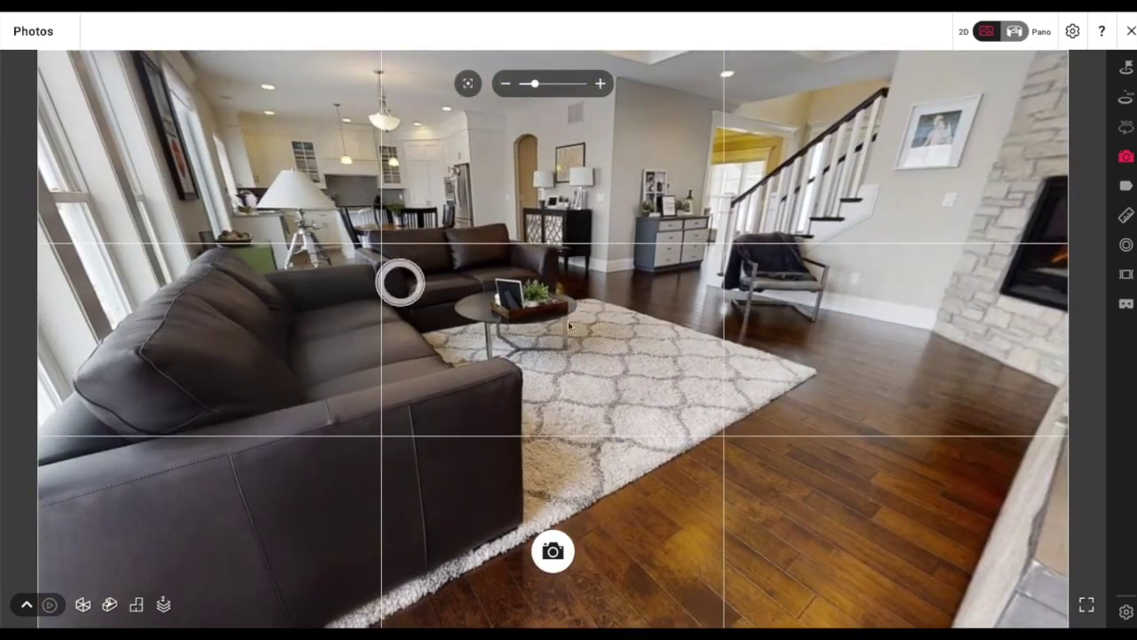
left_click_drag(681, 457, 456, 216)
left_click_drag(577, 435, 616, 243)
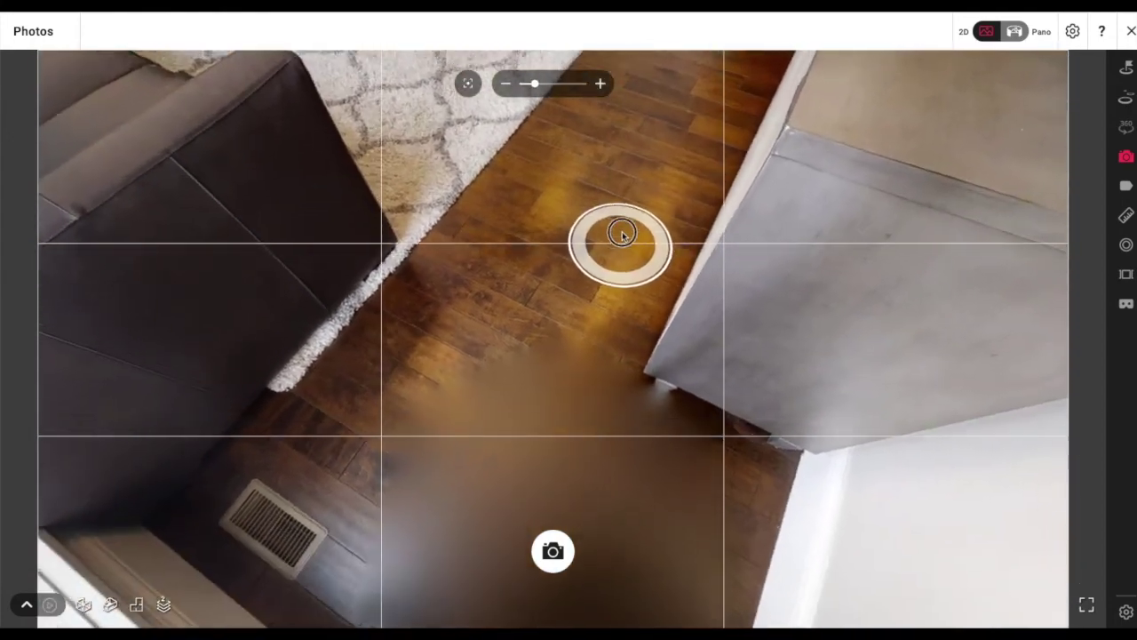
left_click_drag(607, 168, 701, 437)
left_click_drag(602, 226, 622, 441)
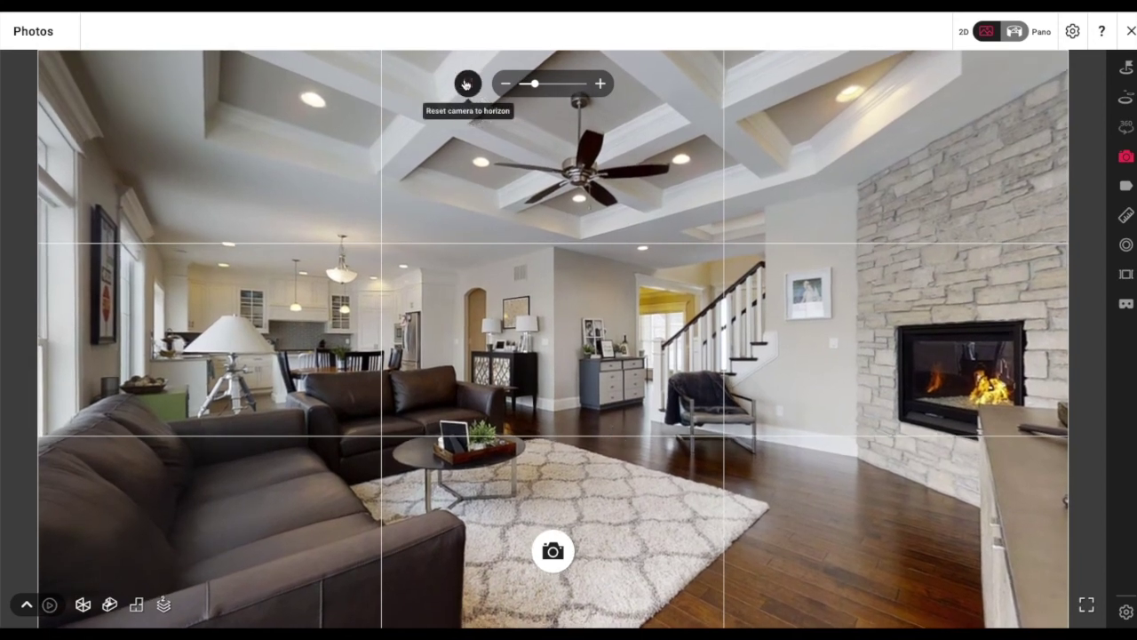
Compare the living room framing at 110% zoom, return to the default zoom and capture a 2D photo
scroll(508, 256, "up", 2)
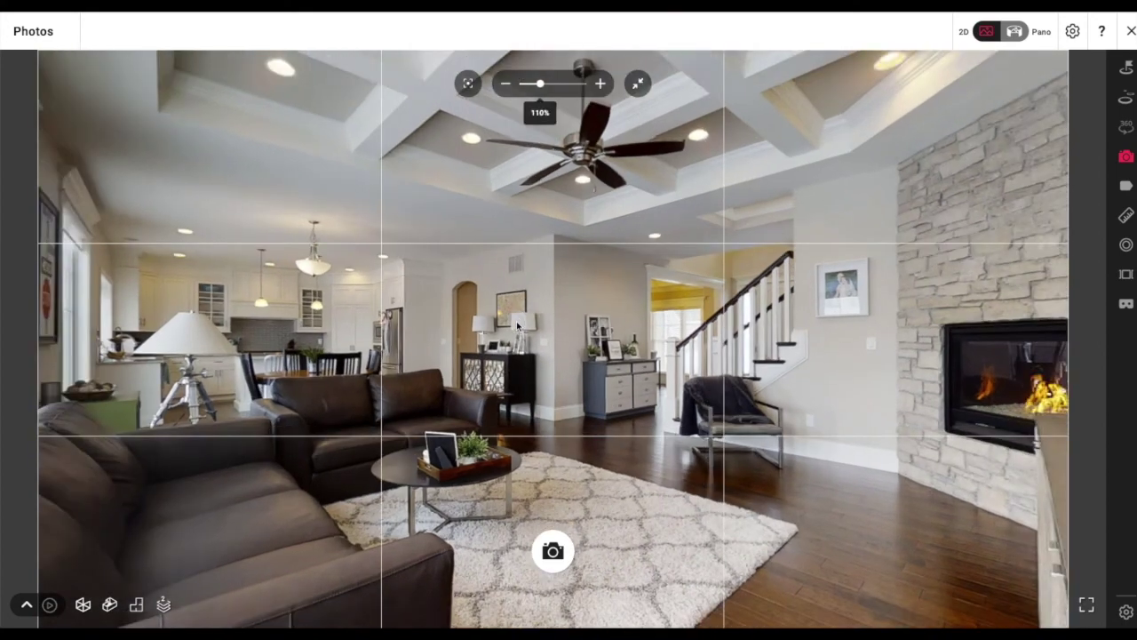
scroll(540, 327, "down", 1)
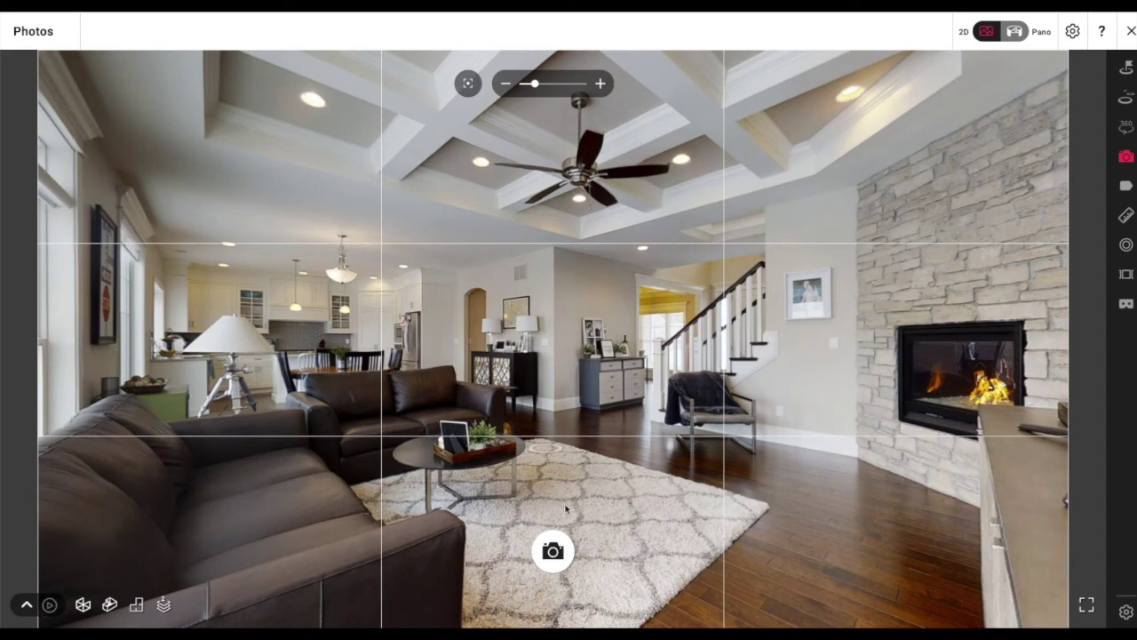
left_click(562, 538)
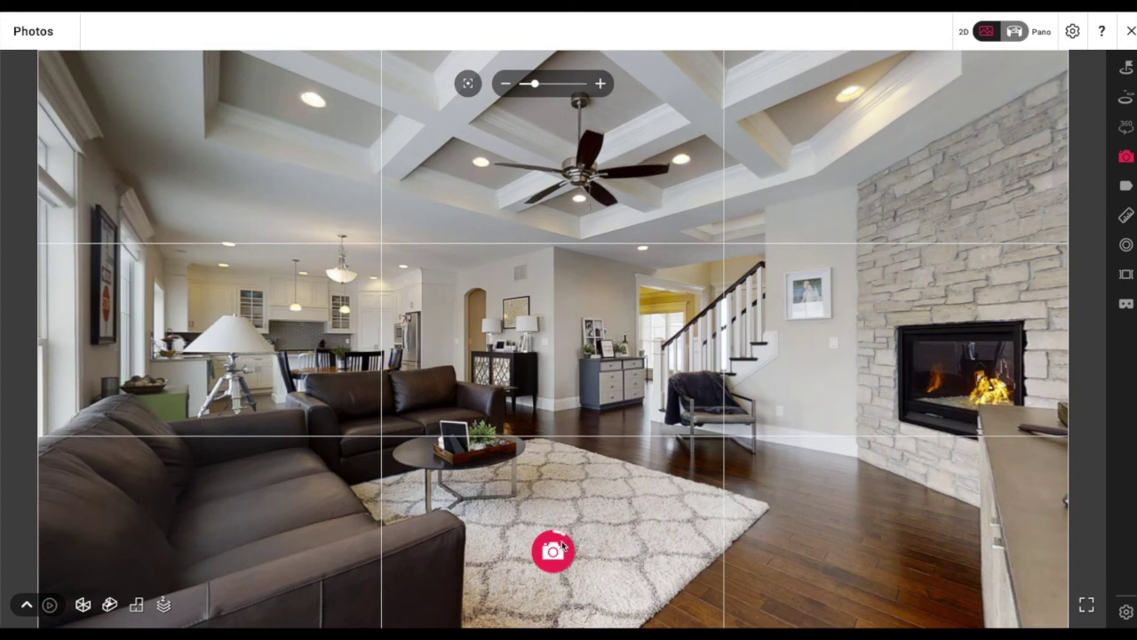
left_click(552, 551)
Move in front of the stone fireplace, frame it slightly zoomed in beside the staircase, level the camera and capture a 2D photo
left_click(572, 511)
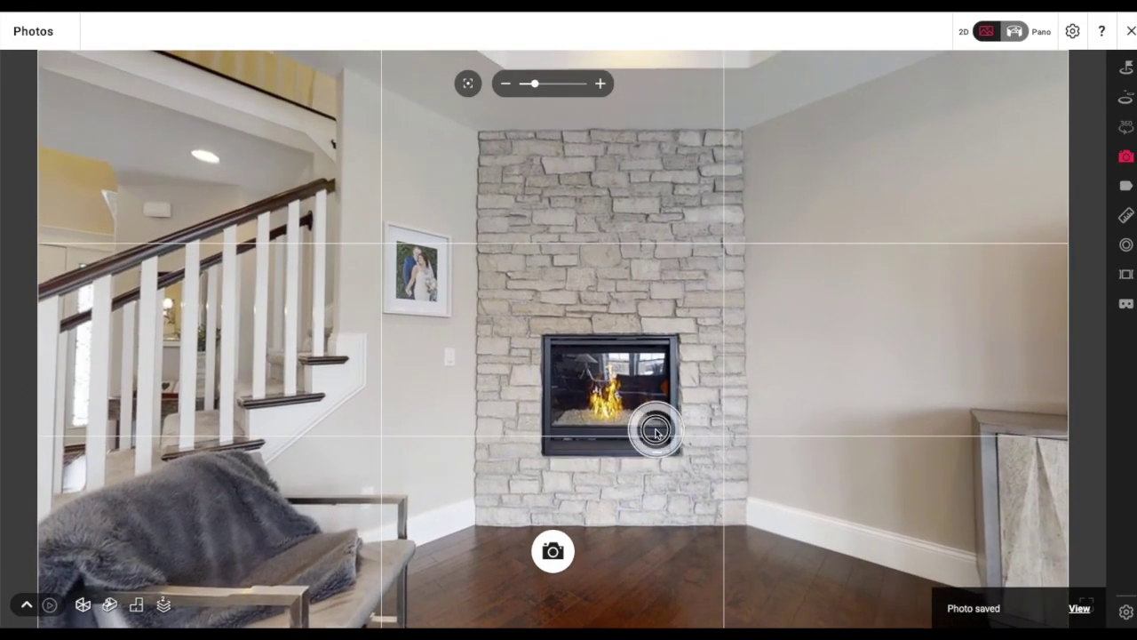
left_click_drag(654, 432, 655, 428)
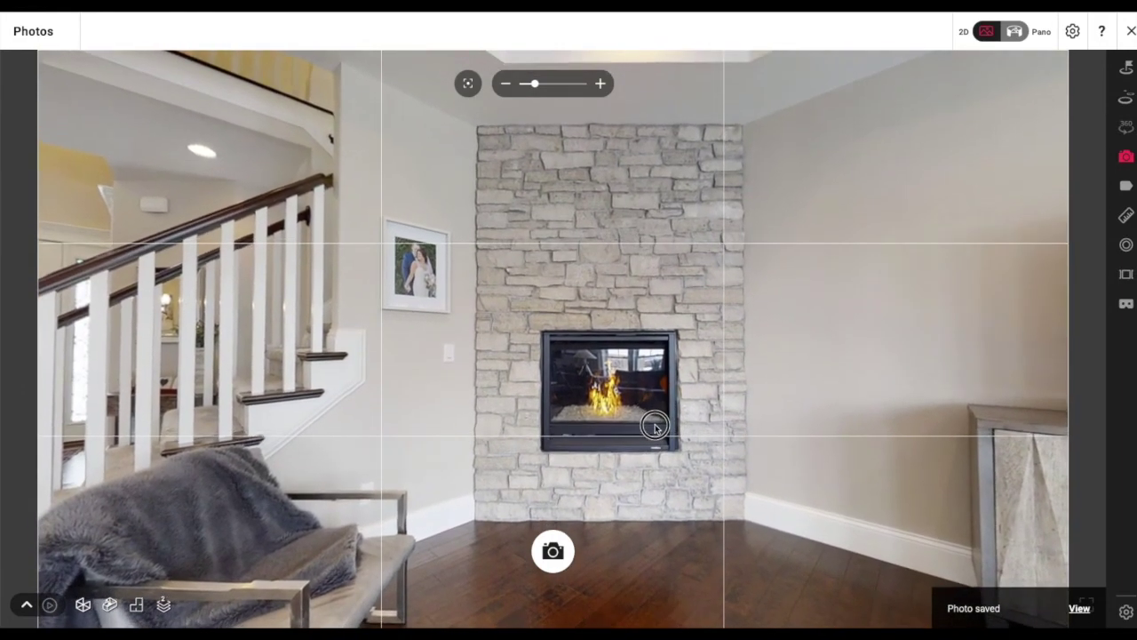
left_click(469, 83)
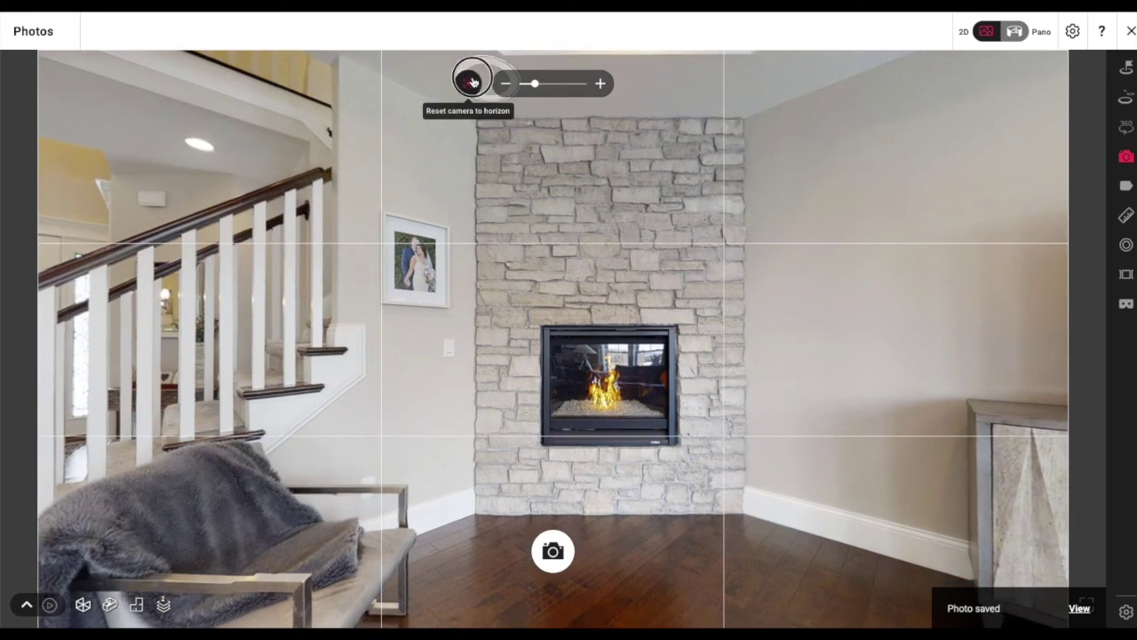
scroll(630, 284, "up", 1)
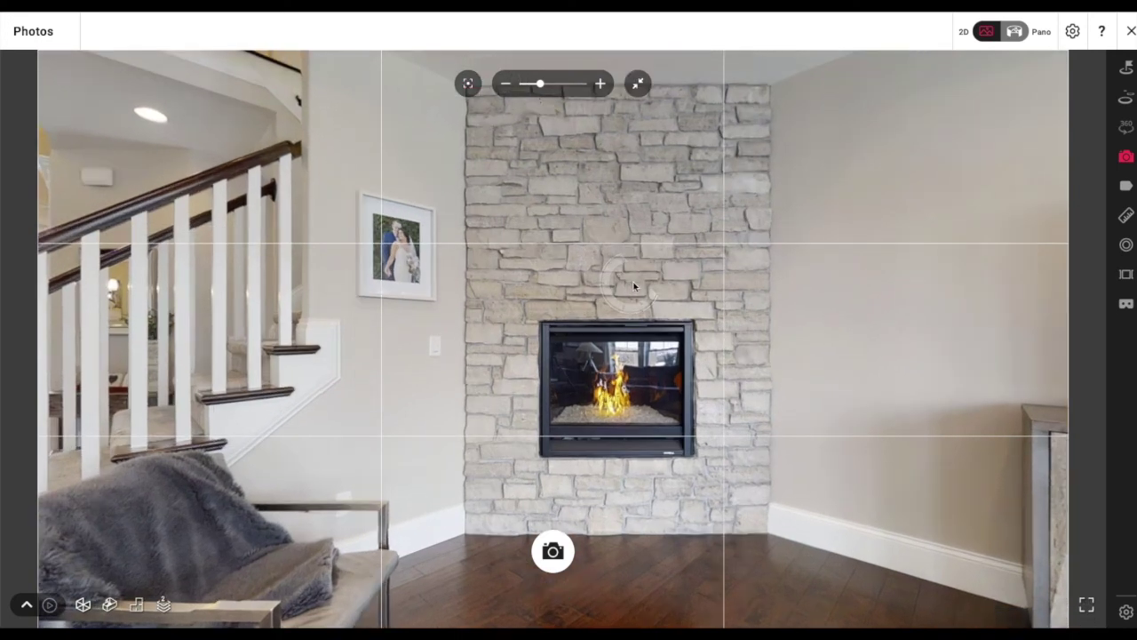
left_click_drag(623, 290, 609, 294)
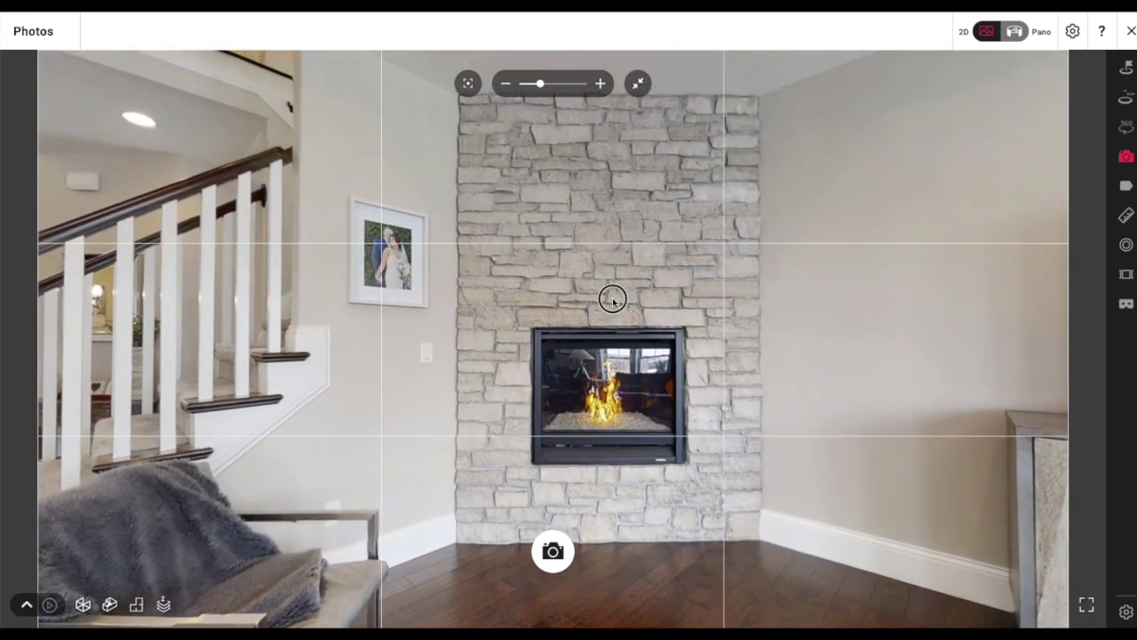
left_click(468, 84)
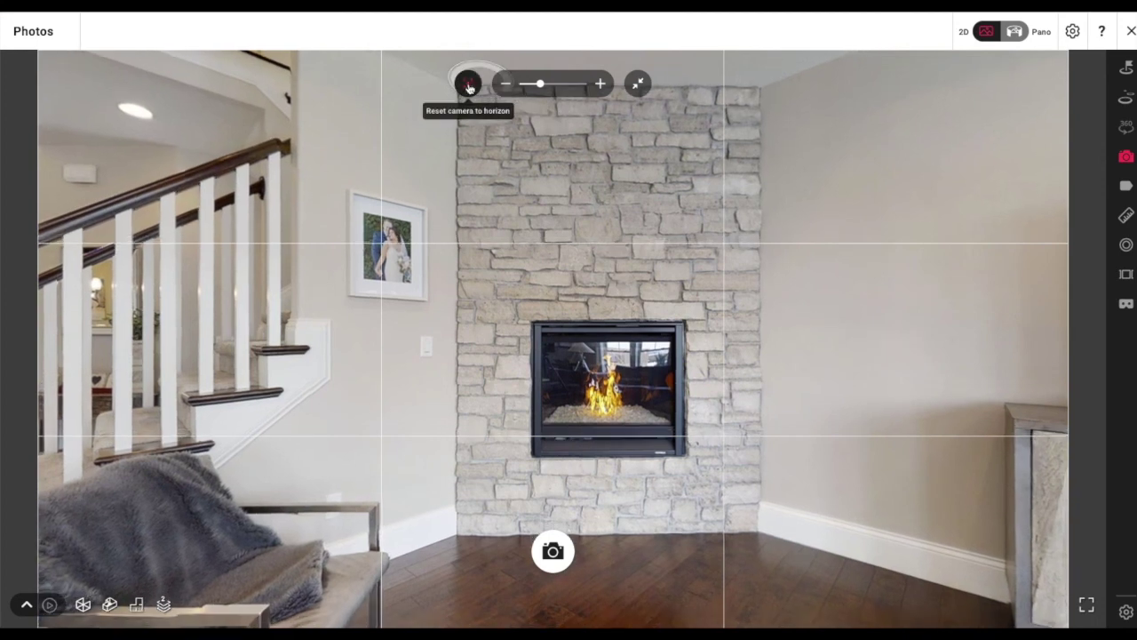
left_click(551, 552)
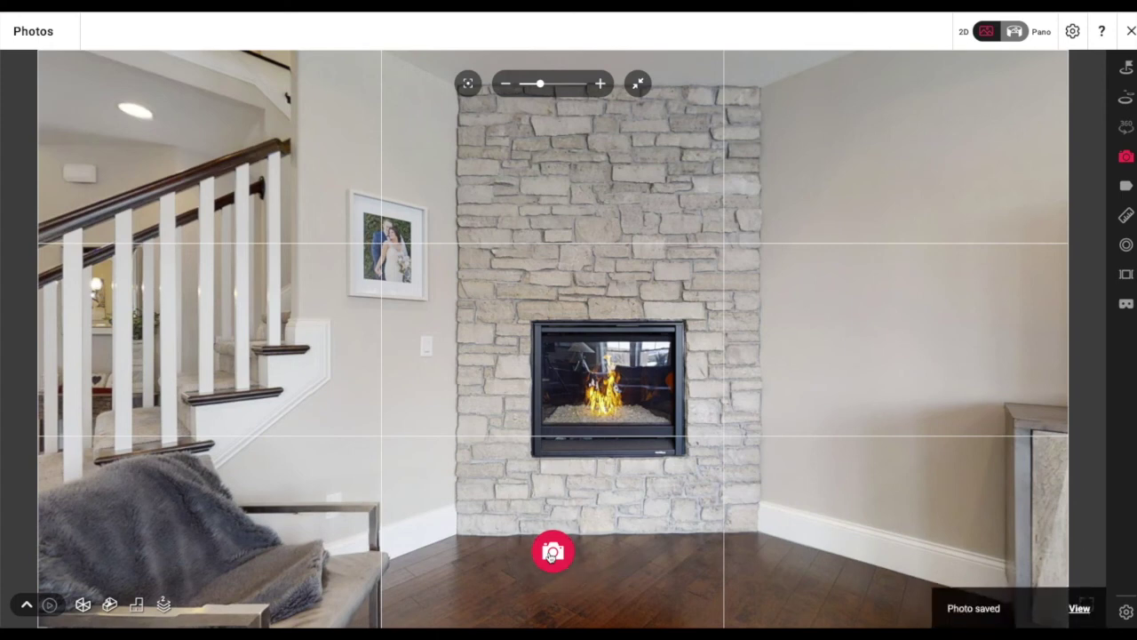
Compare closer zoom levels on the fireplace wall and return to the default zoom
left_click(683, 77)
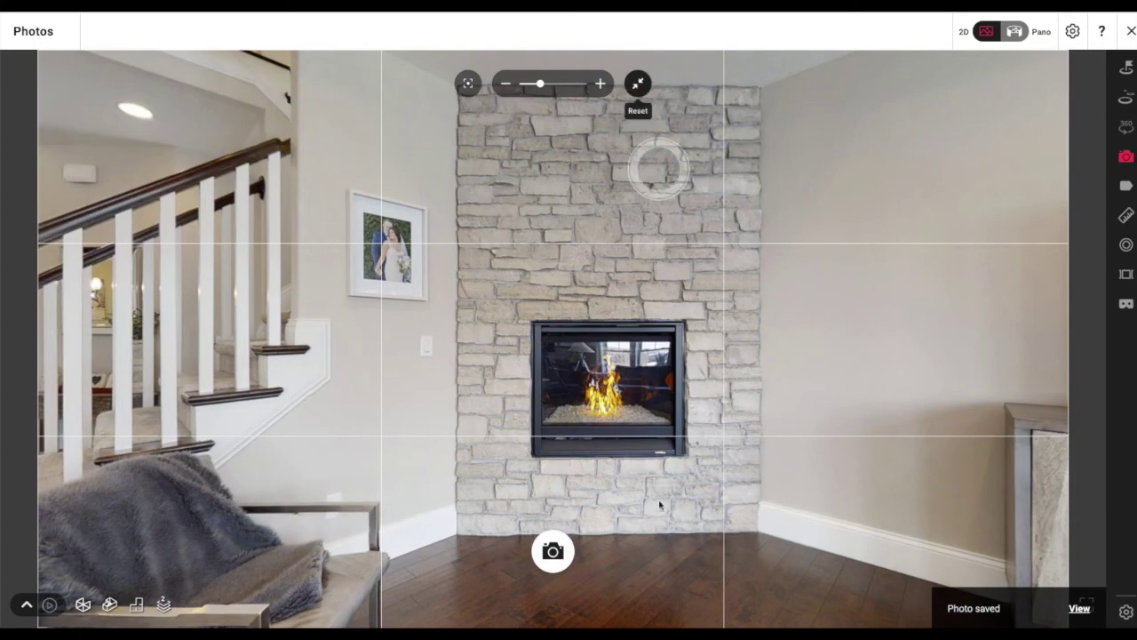
scroll(587, 401, "up", 5)
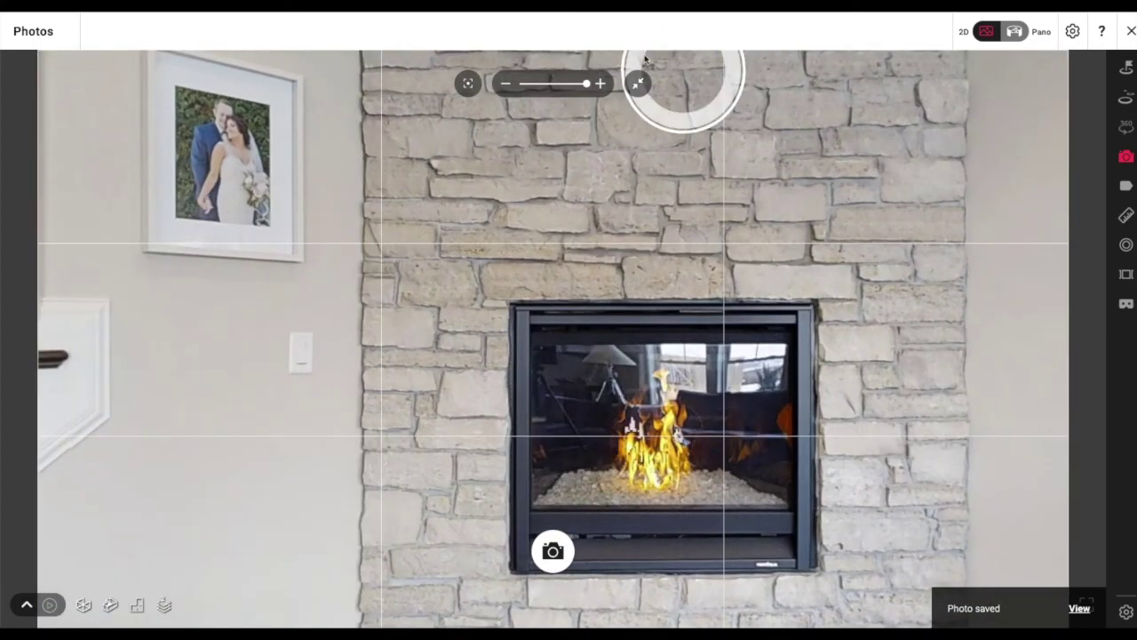
left_click(638, 83)
left_click_drag(772, 360, 497, 346)
left_click_drag(835, 351, 711, 360)
left_click_drag(432, 353, 579, 360)
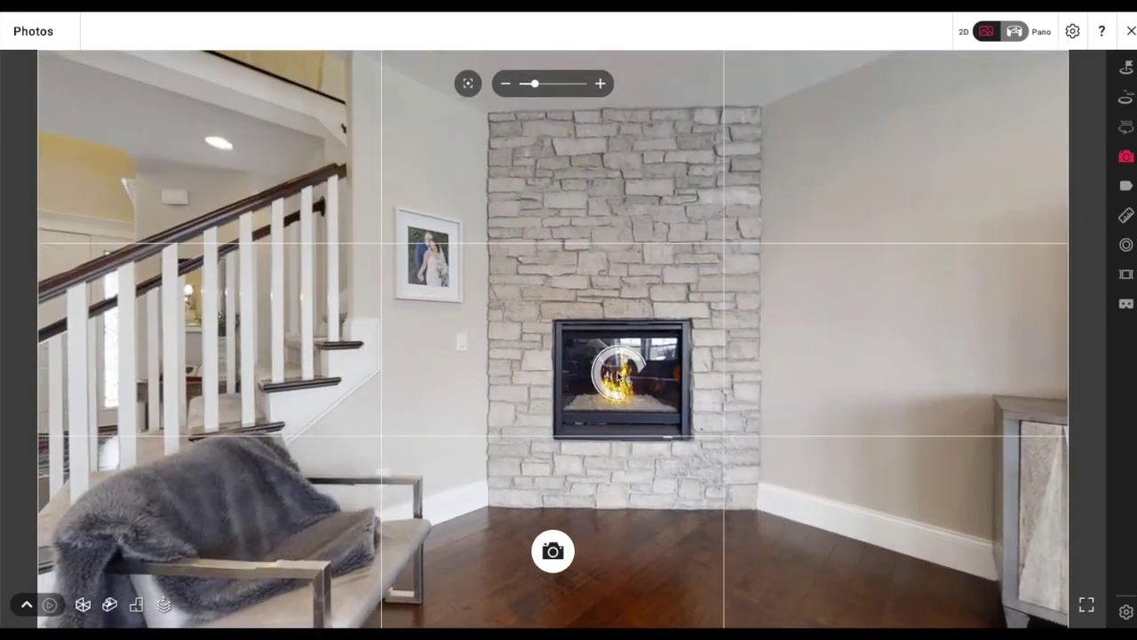
scroll(619, 373, "up", 3)
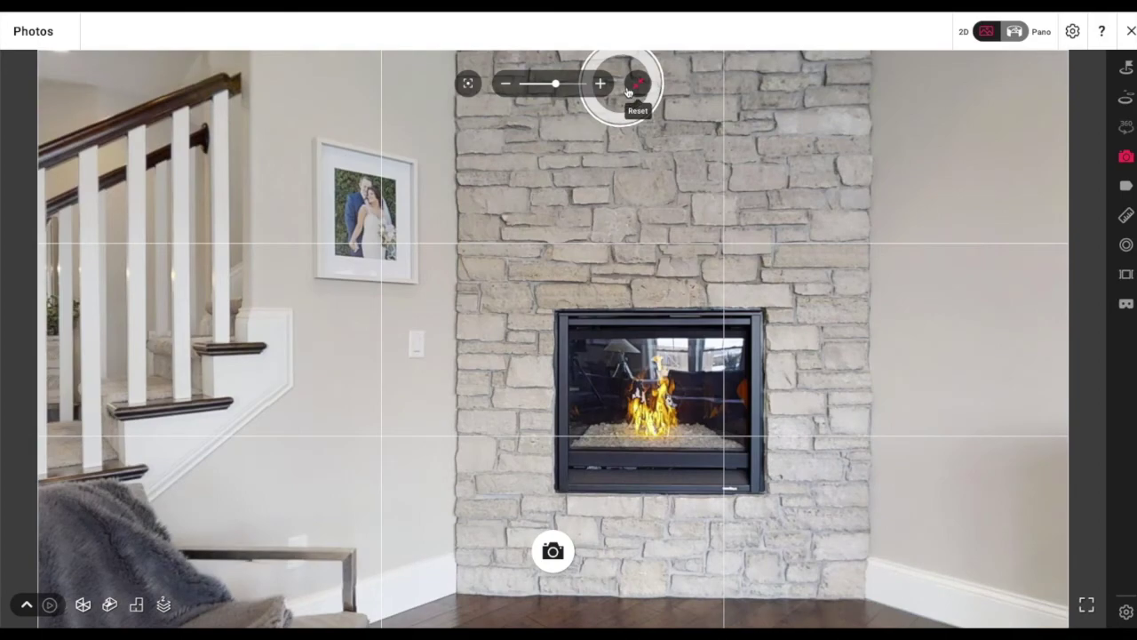
left_click(636, 84)
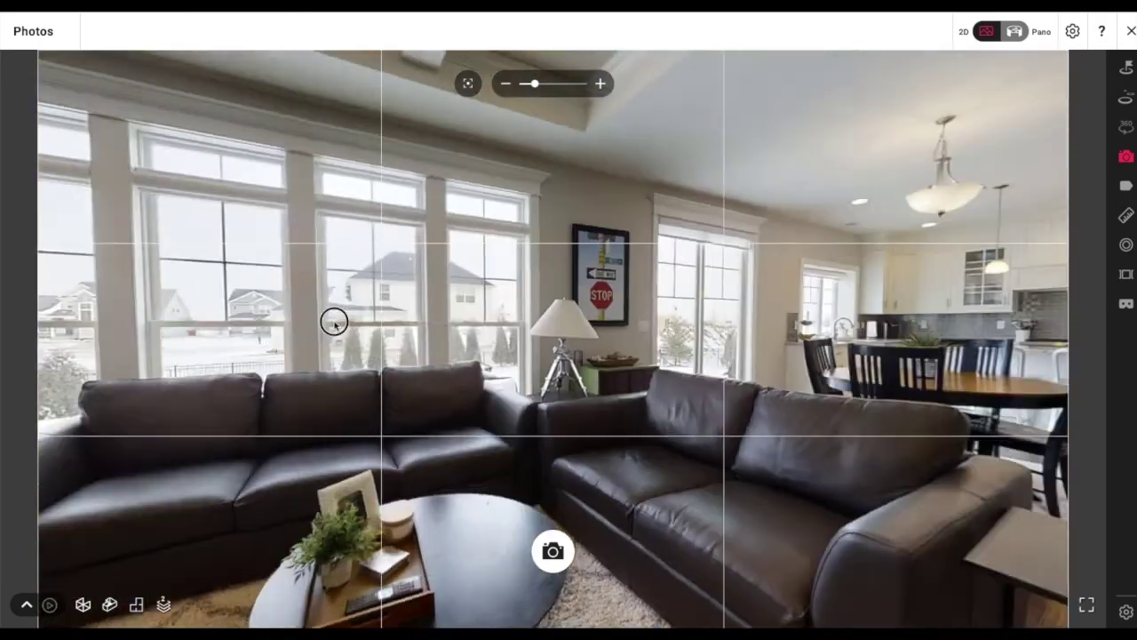
Move to the dining area, frame the round table with the sliding door and kitchen slightly zoomed in, and capture a 2D photo
left_click_drag(334, 322, 214, 318)
left_click_drag(556, 317, 349, 311)
left_click_drag(592, 348, 482, 325)
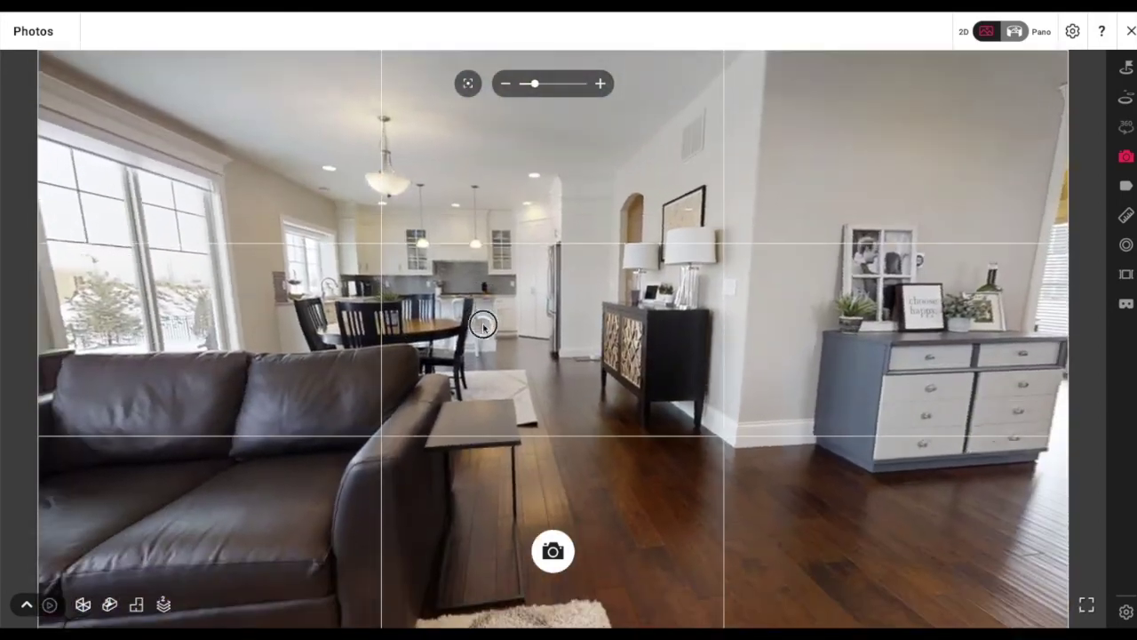
left_click(621, 453)
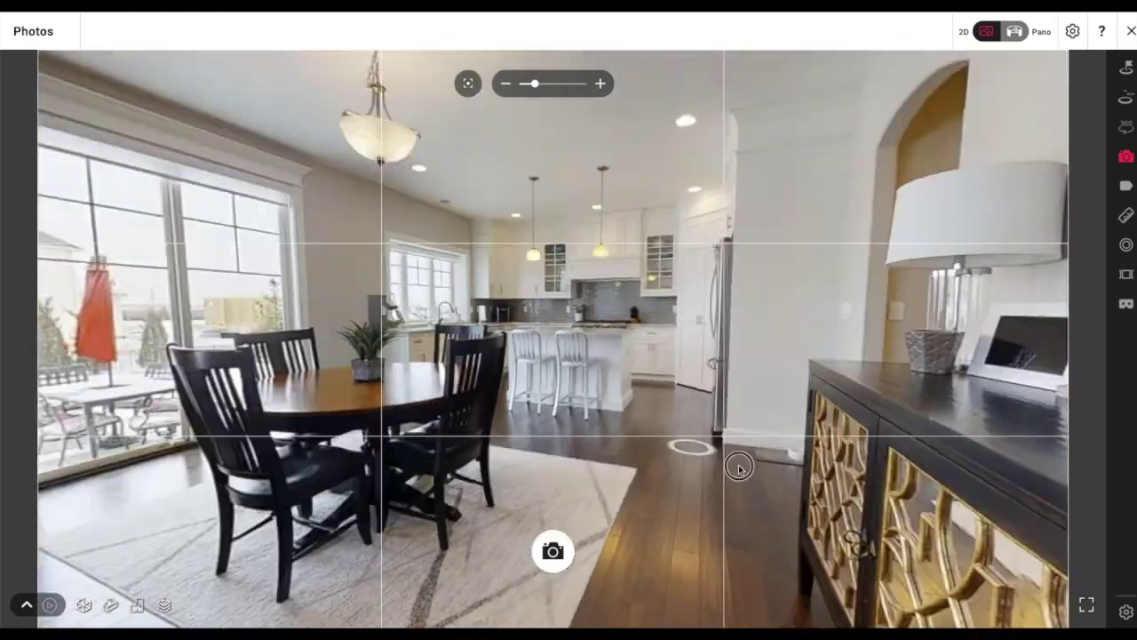
left_click_drag(480, 388, 582, 424)
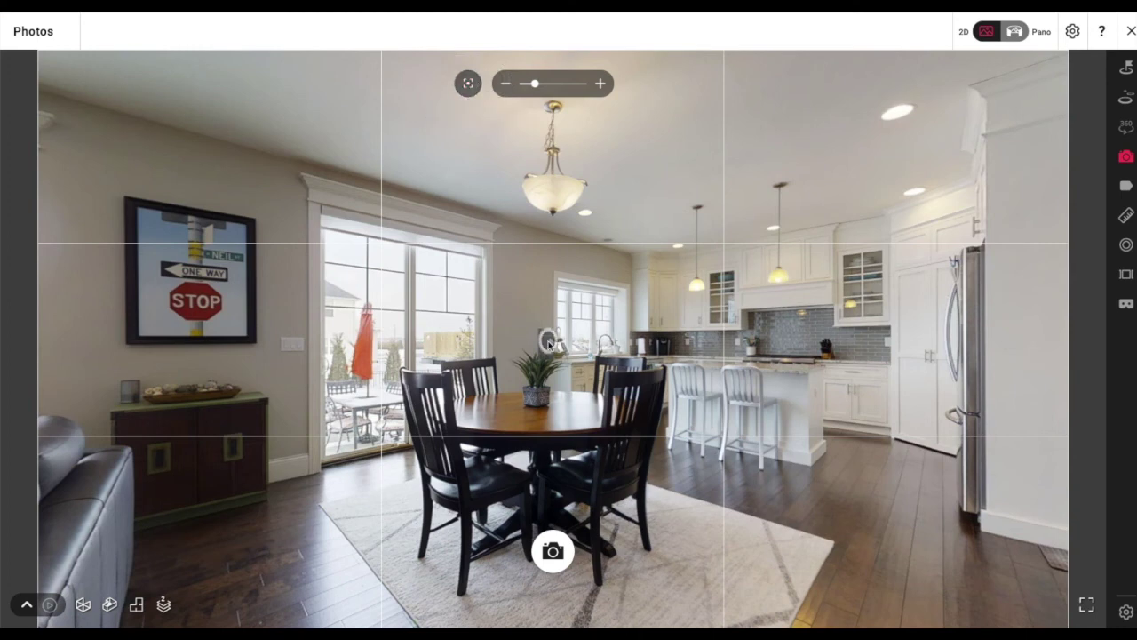
scroll(548, 342, "up", 1)
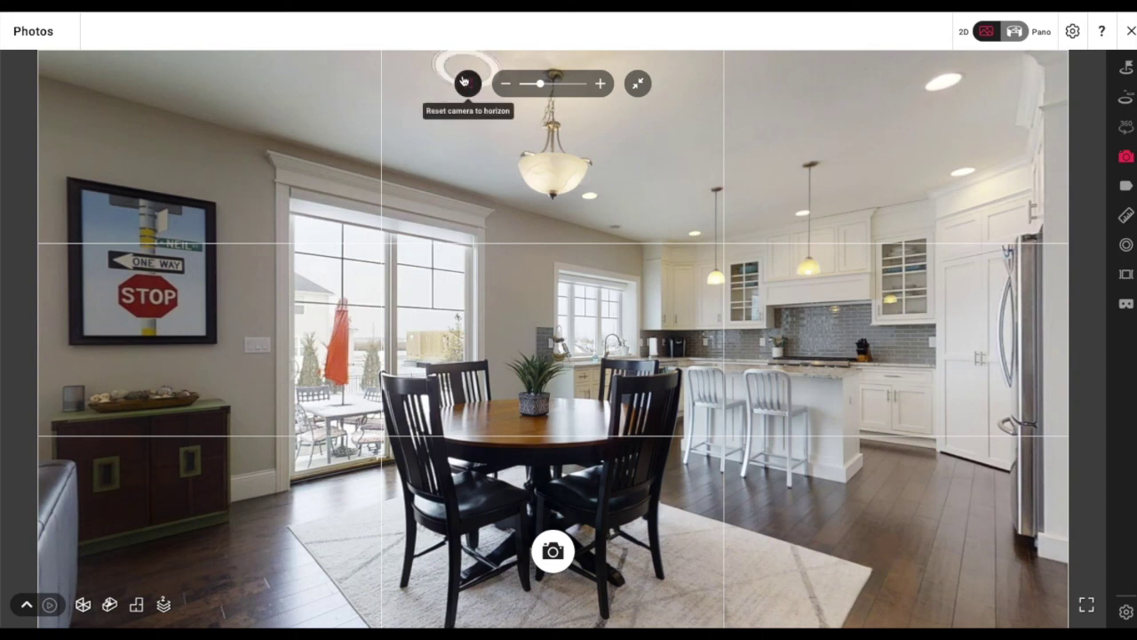
left_click(554, 552)
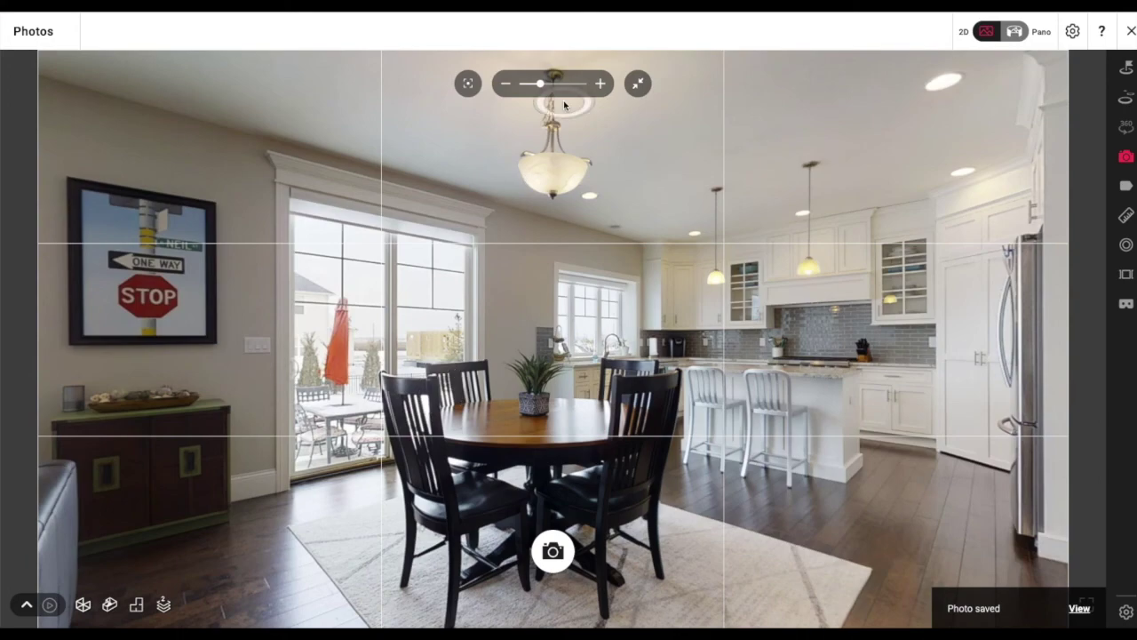
Move beside the sliding door, frame the dining table with the kitchen, archway and sideboard slightly zoomed in, level the camera and capture a 2D photo
left_click(636, 84)
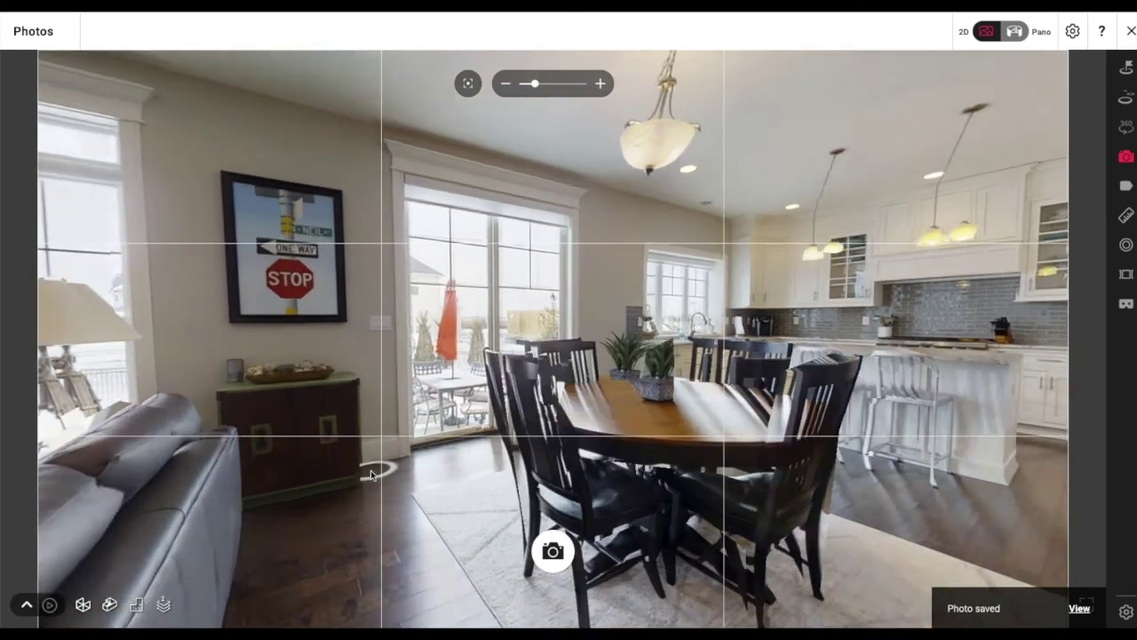
left_click(371, 475)
left_click_drag(558, 381, 363, 375)
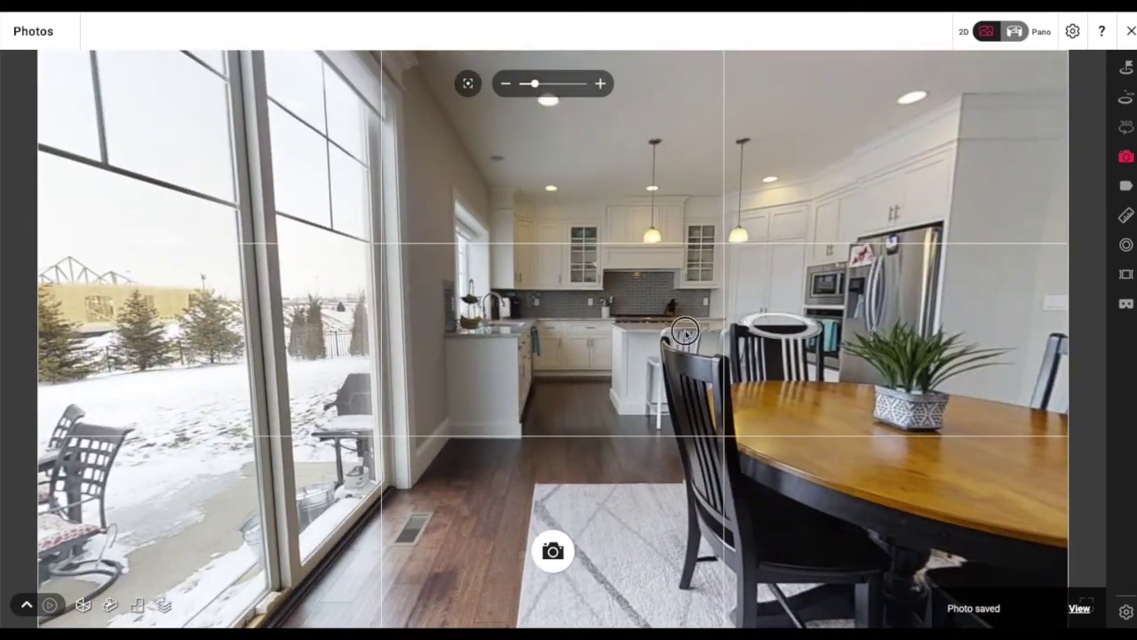
left_click_drag(915, 325, 628, 323)
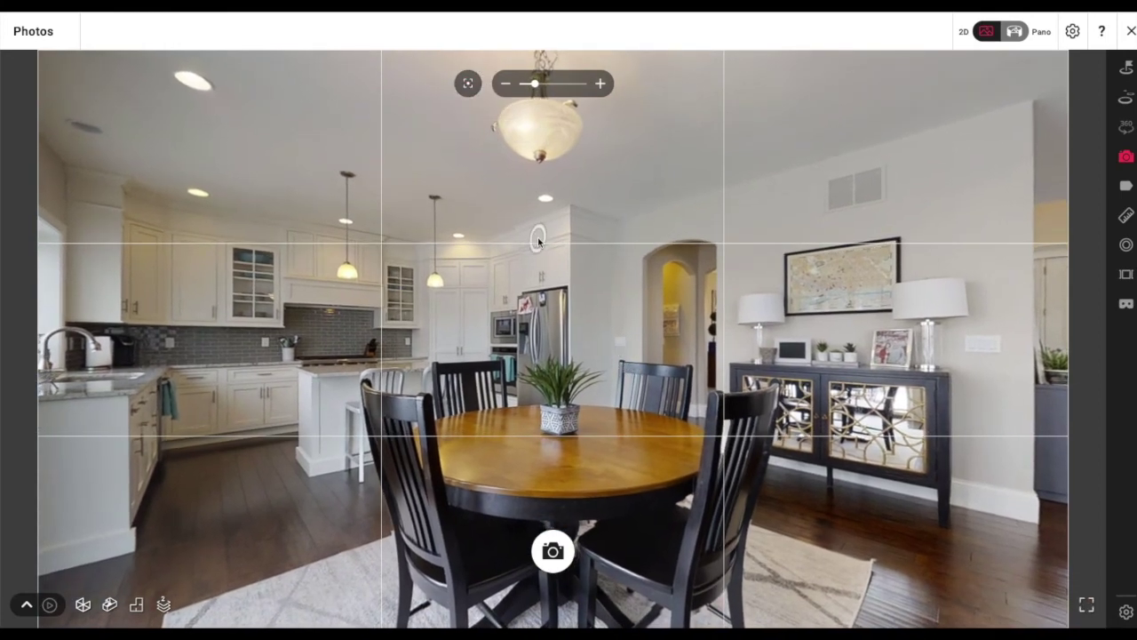
scroll(539, 240, "up", 1)
left_click_drag(588, 265, 561, 263)
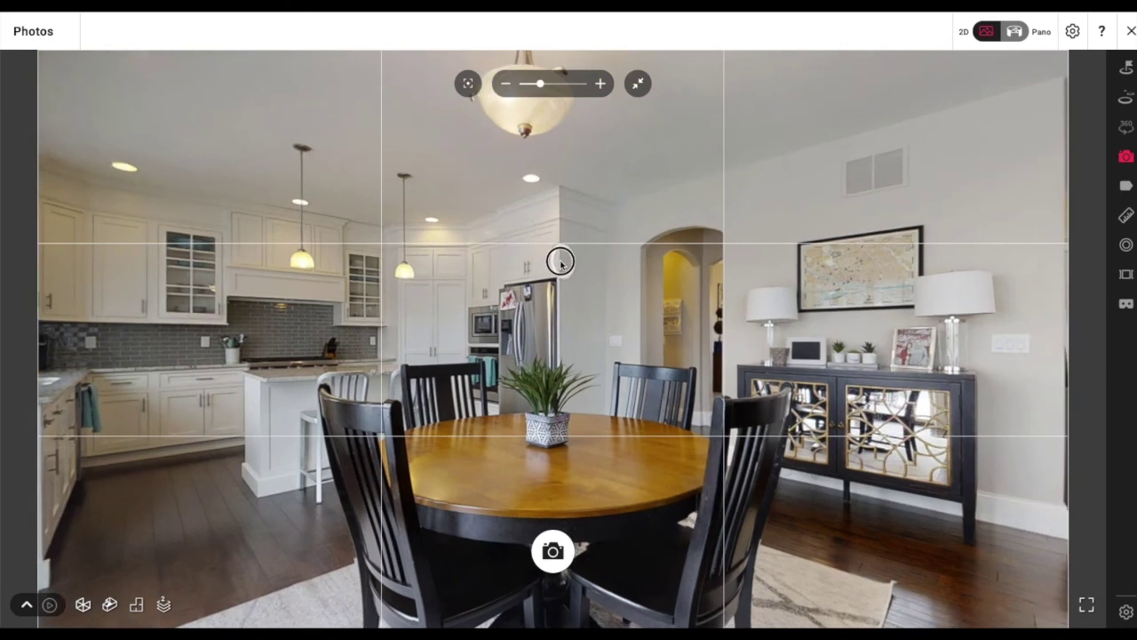
left_click(466, 84)
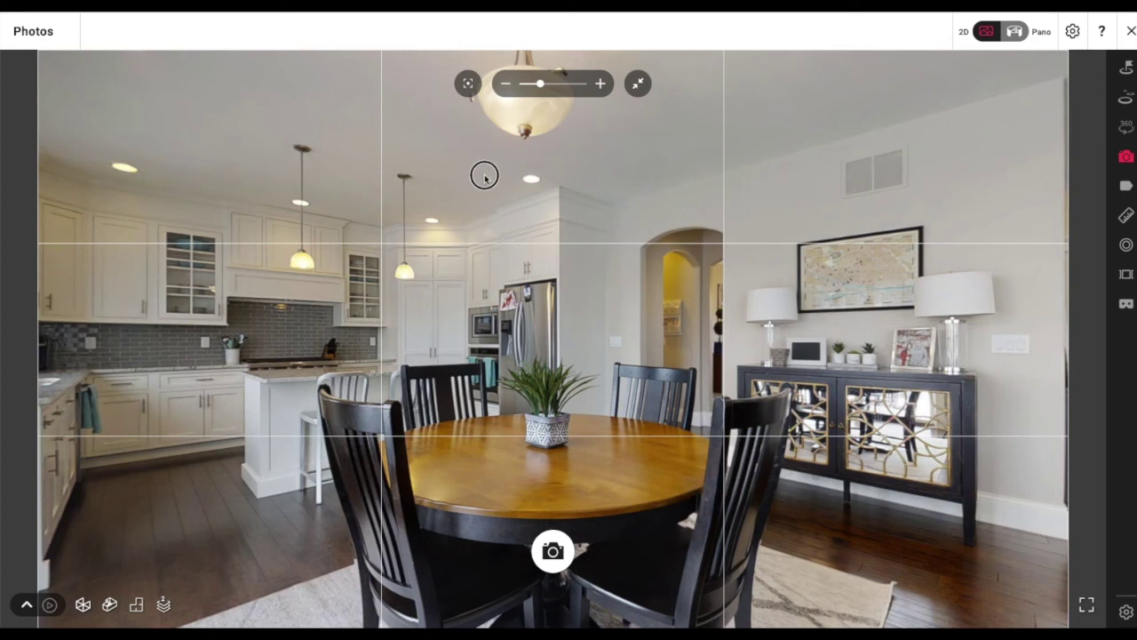
left_click(478, 85)
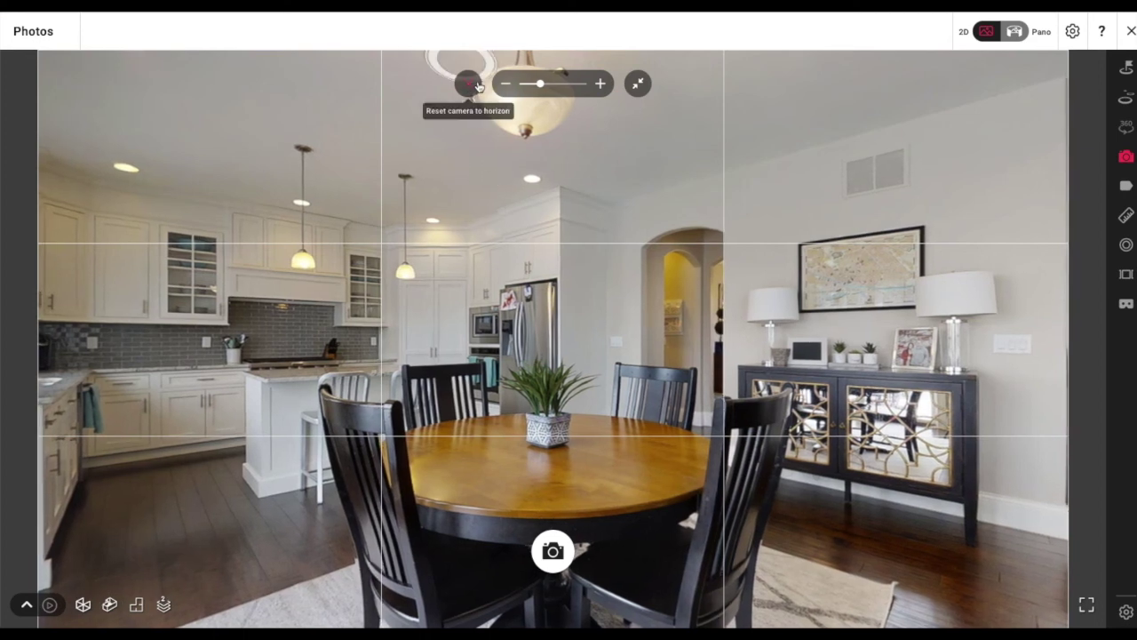
left_click(554, 550)
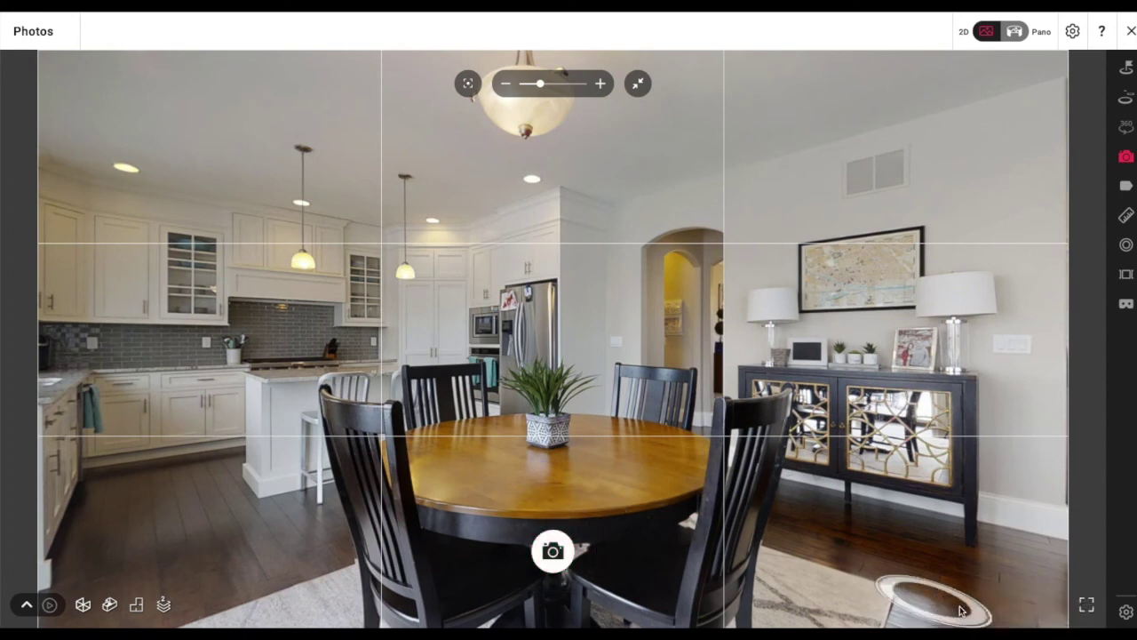
Restore the default zoom and check the framing of the dining table against the refrigerator, archway and staircase
left_click(650, 78)
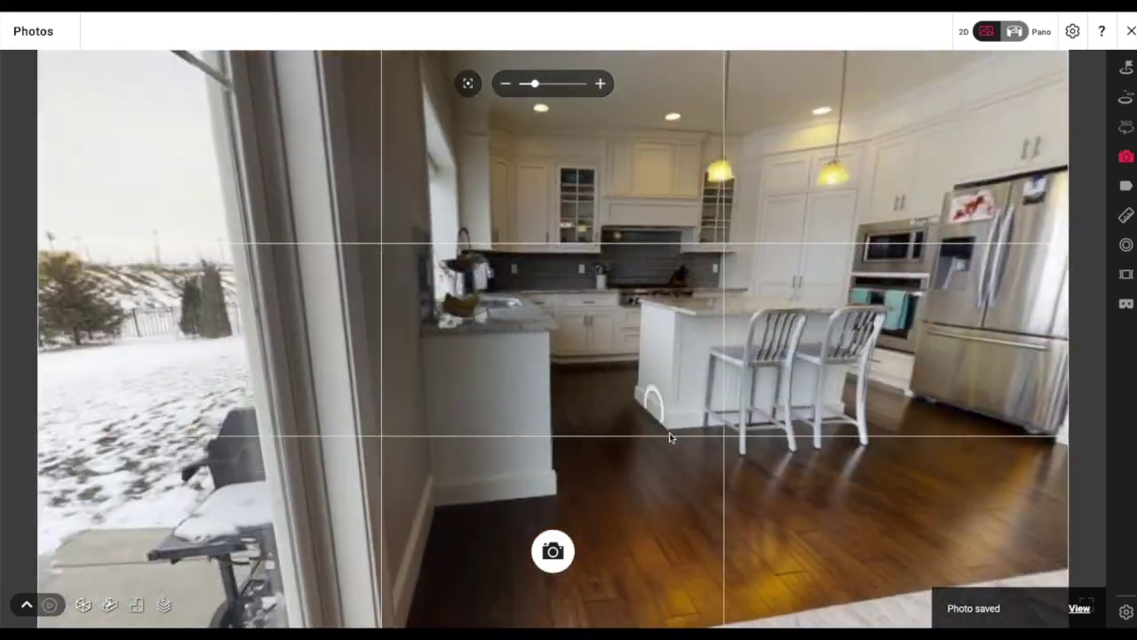
left_click_drag(670, 432, 444, 396)
left_click_drag(826, 400, 751, 473)
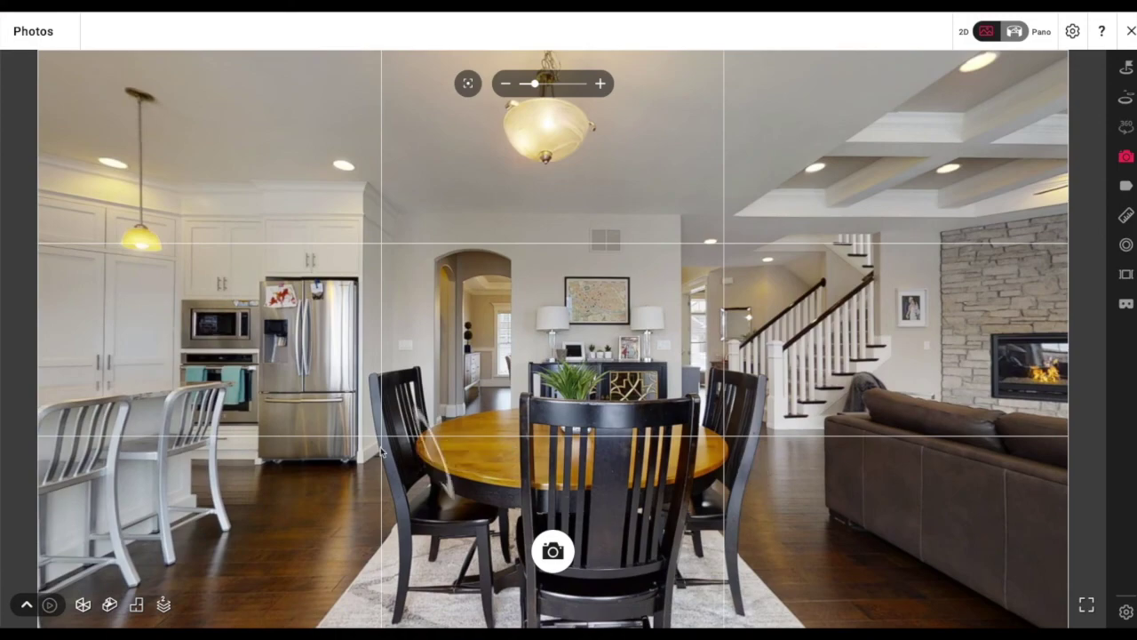
Move to the kitchen side of the dining table, frame it with the archway, fireplace and living room, and capture a 2D photo
left_click(276, 427)
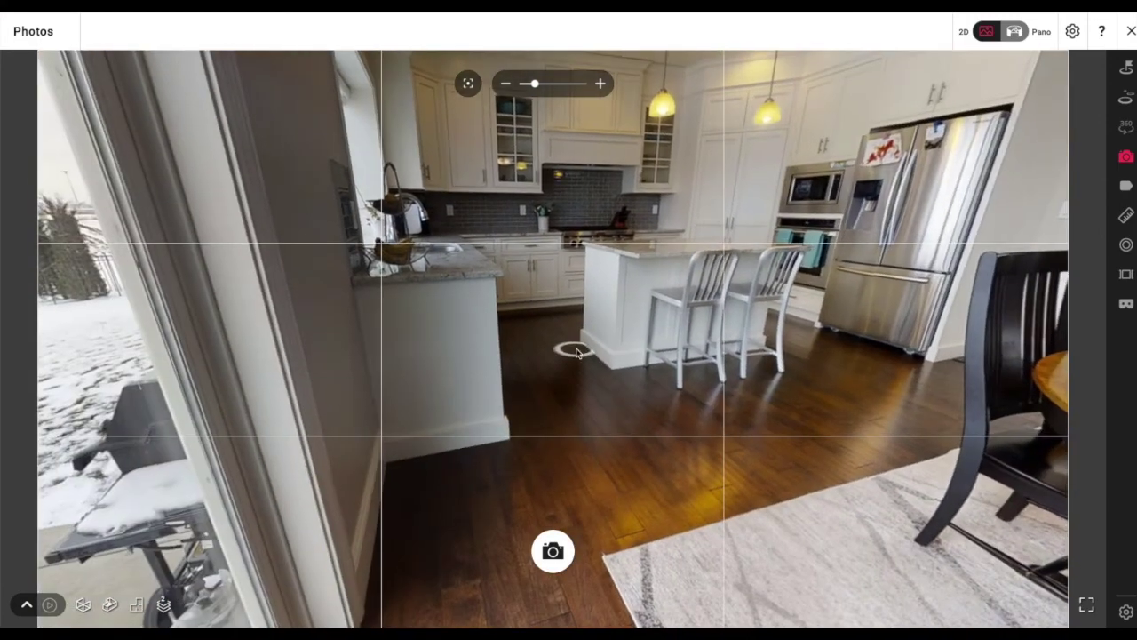
left_click(495, 465)
left_click_drag(639, 401, 204, 503)
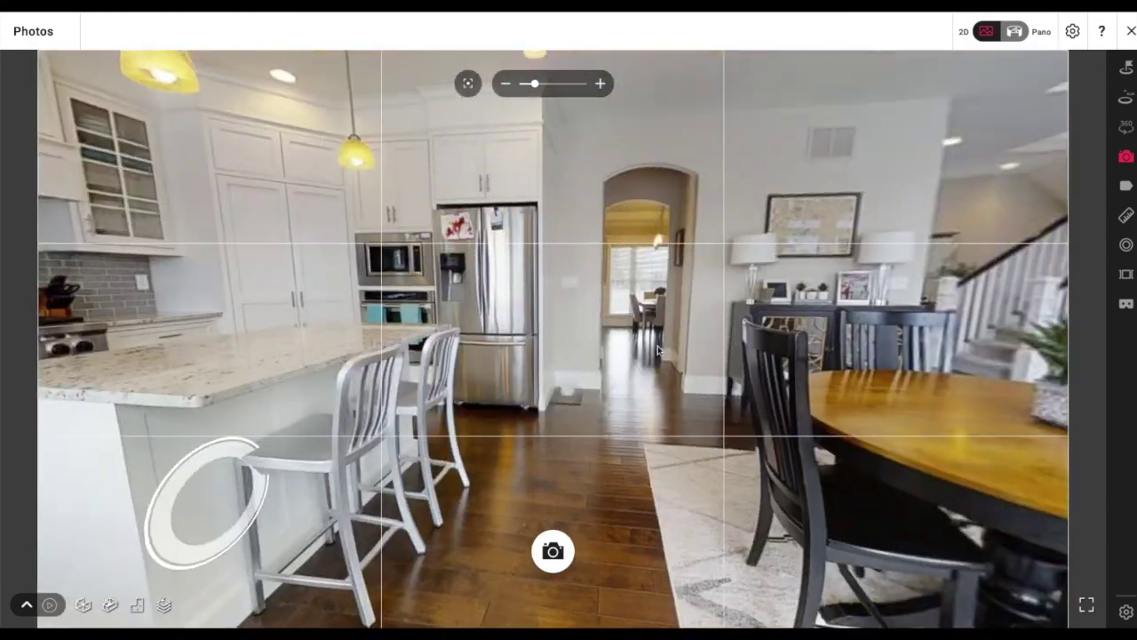
left_click_drag(769, 431, 405, 443)
left_click(405, 444)
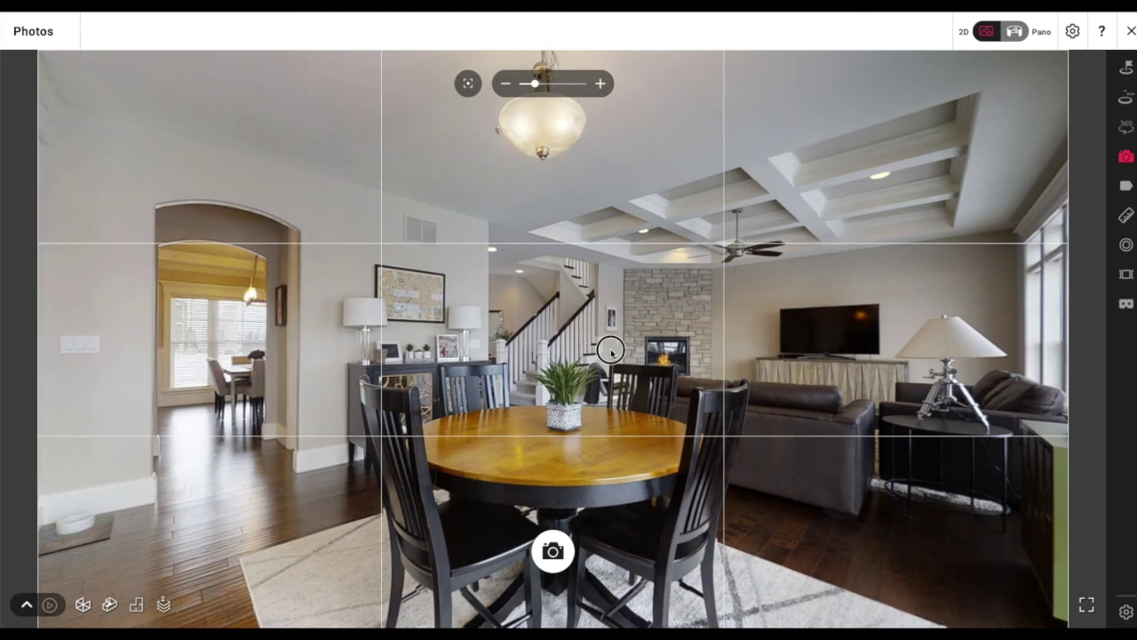
left_click_drag(611, 350, 614, 351)
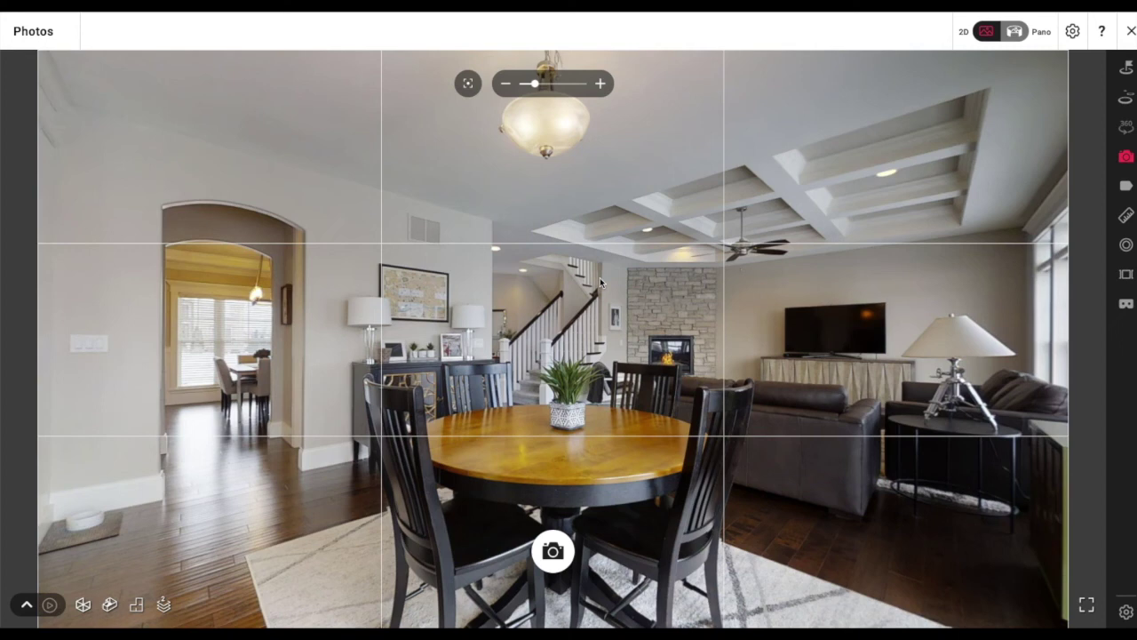
left_click(551, 561)
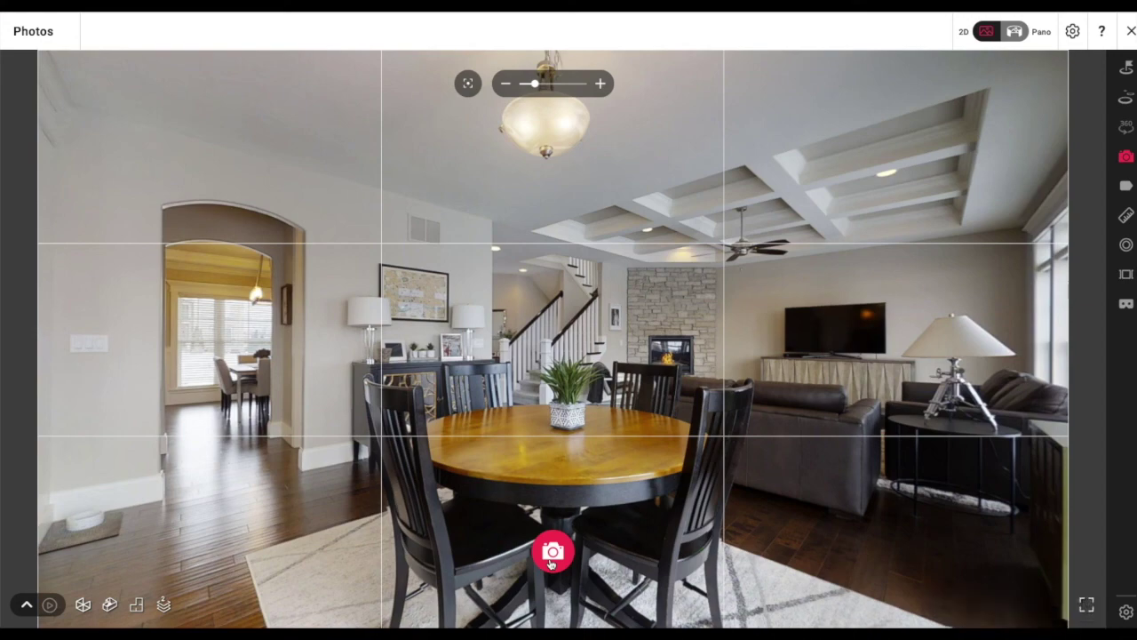
Move to the sink counter and capture a level, slightly zoomed-in 2D photo of the kitchen island with the sink, range and refrigerator
left_click_drag(352, 490, 570, 440)
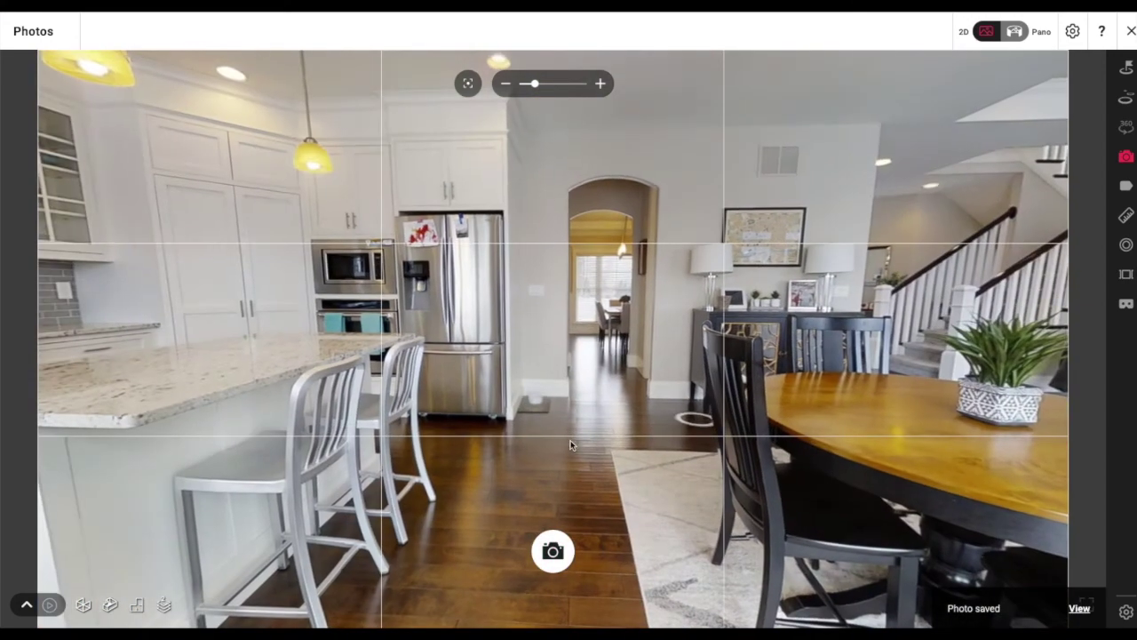
left_click_drag(712, 426, 800, 427)
left_click_drag(533, 432, 754, 446)
left_click_drag(498, 418, 723, 411)
left_click_drag(382, 403, 499, 415)
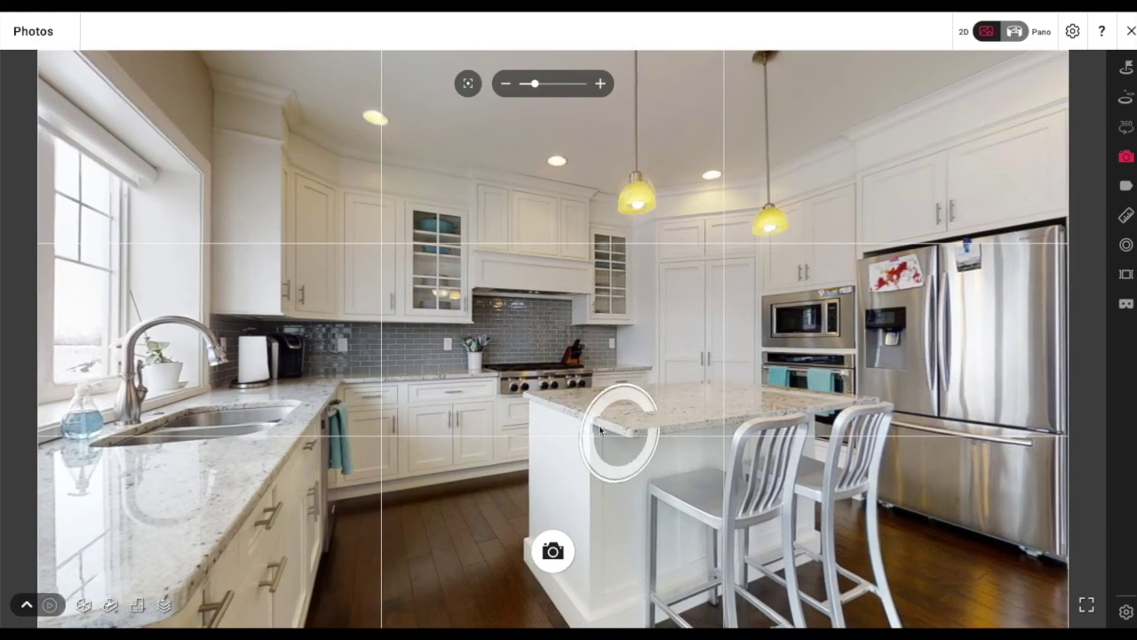
left_click_drag(716, 415, 787, 401)
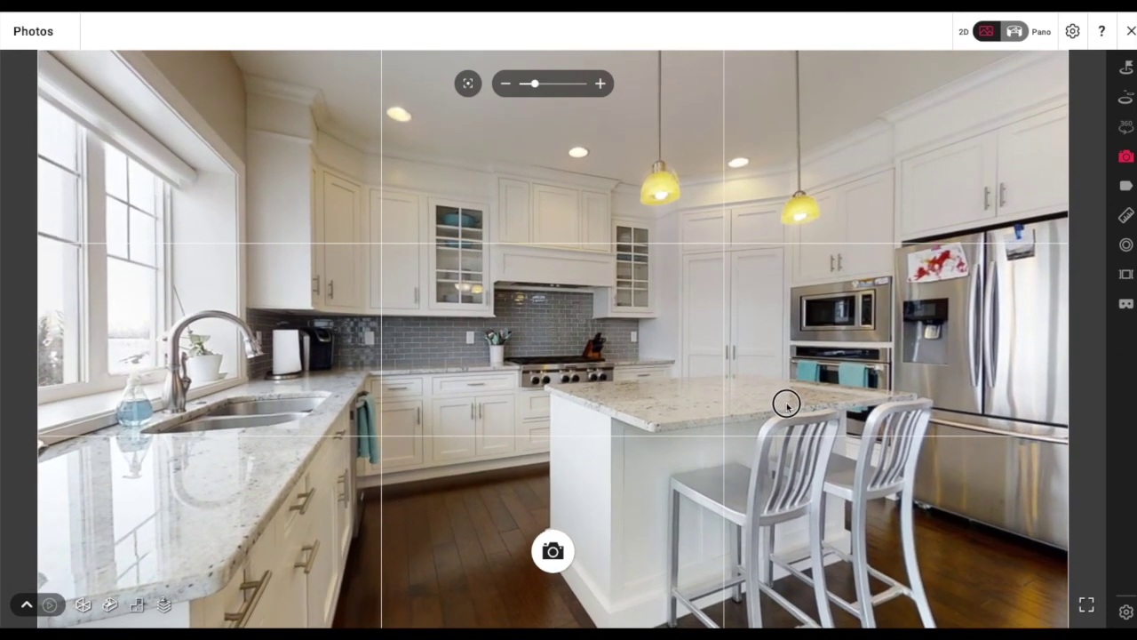
left_click(475, 85)
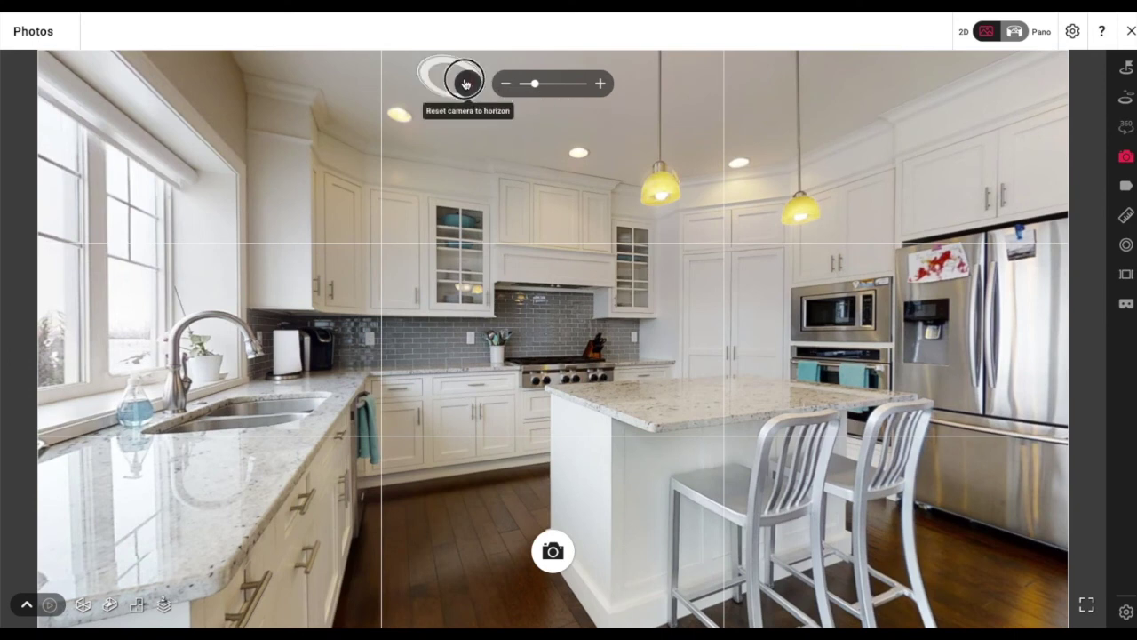
scroll(553, 327, "up", 1)
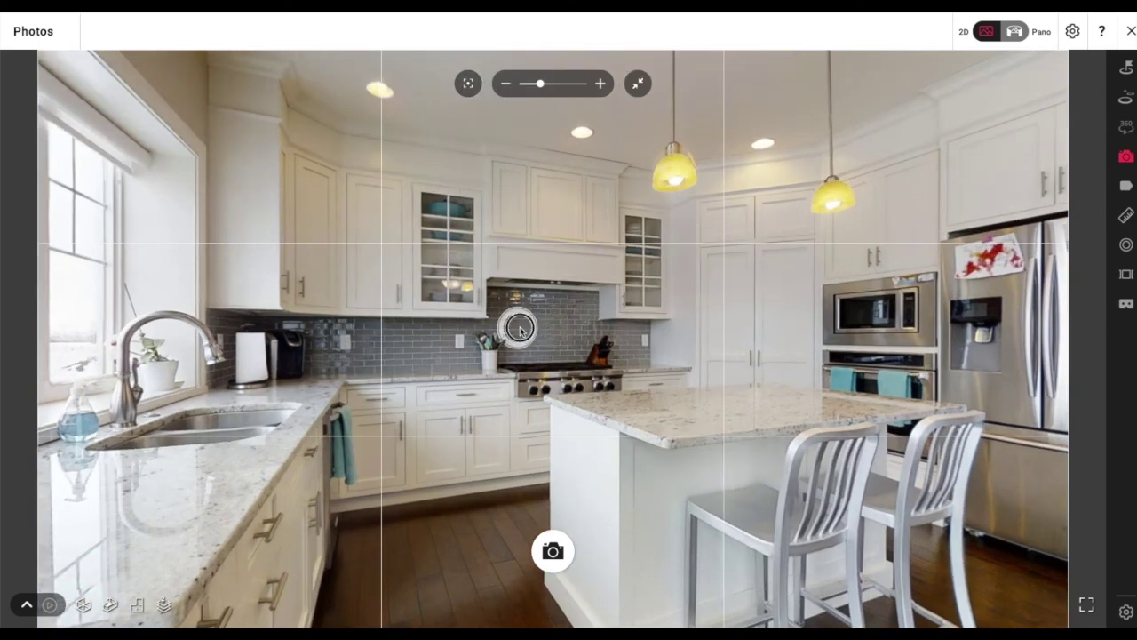
left_click_drag(533, 329, 540, 330)
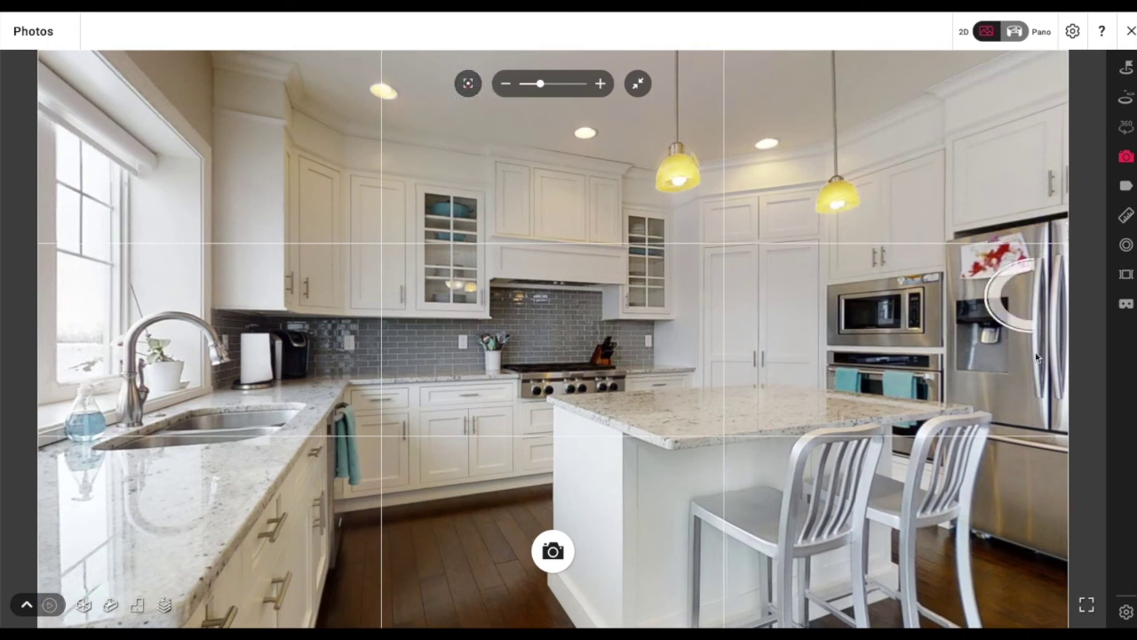
left_click(553, 552)
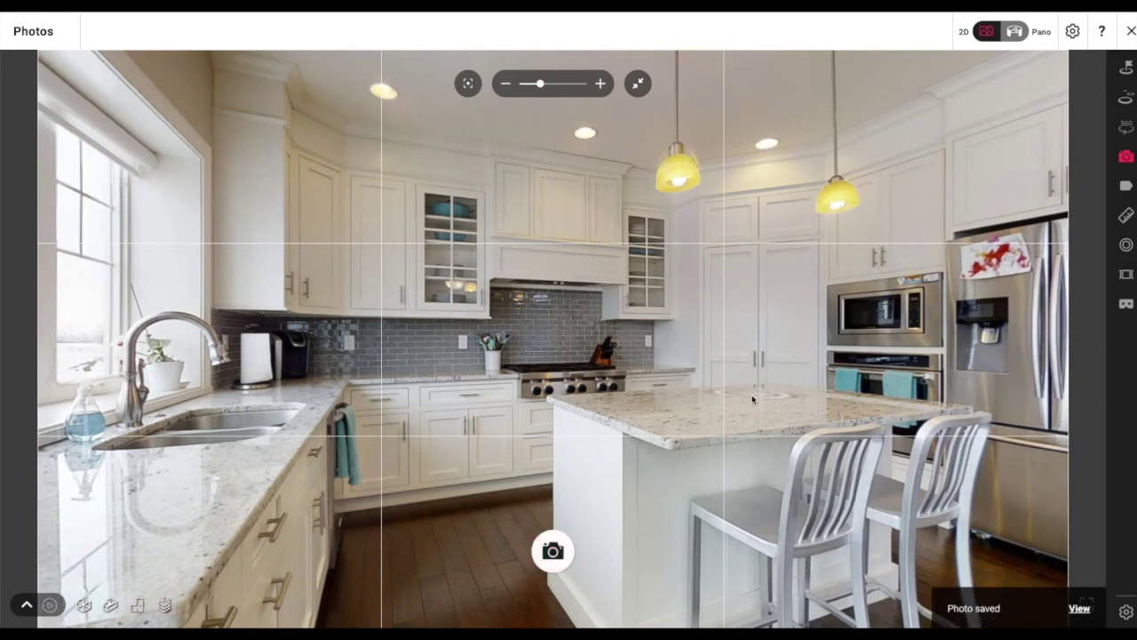
Restore the default zoom, move beside the refrigerator and frame the island level with the window, range and sliding door
left_click_drag(849, 487, 586, 444)
left_click(637, 85)
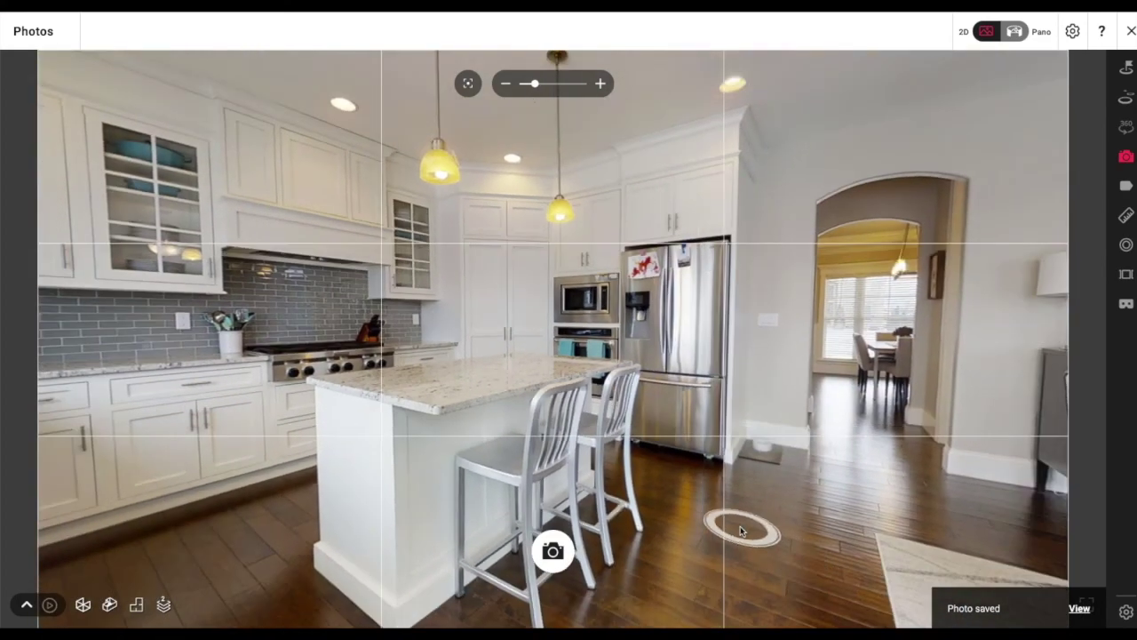
left_click(741, 525)
left_click_drag(472, 415, 329, 404)
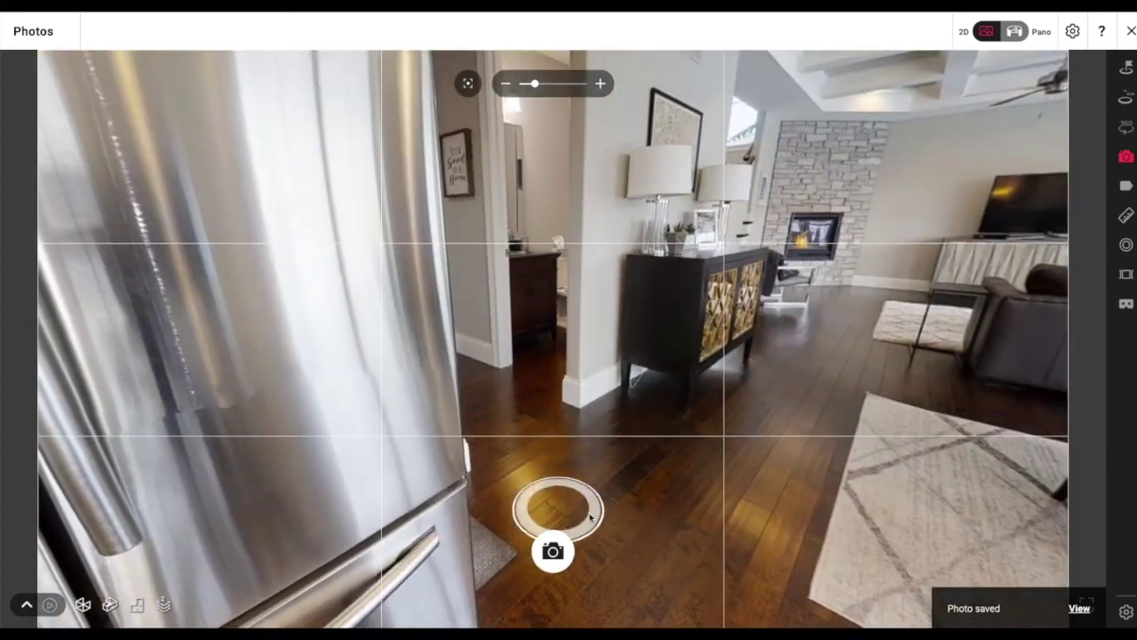
left_click(589, 514)
left_click_drag(747, 426, 308, 436)
left_click_drag(746, 466, 266, 453)
left_click_drag(759, 421, 672, 529)
left_click(672, 530)
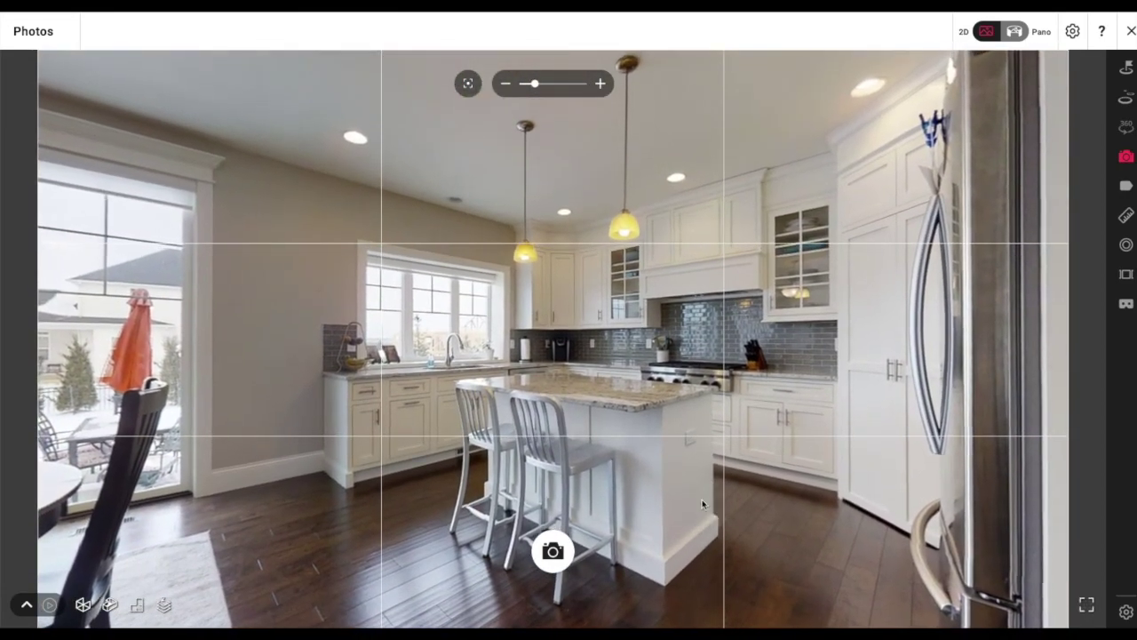
left_click(463, 84)
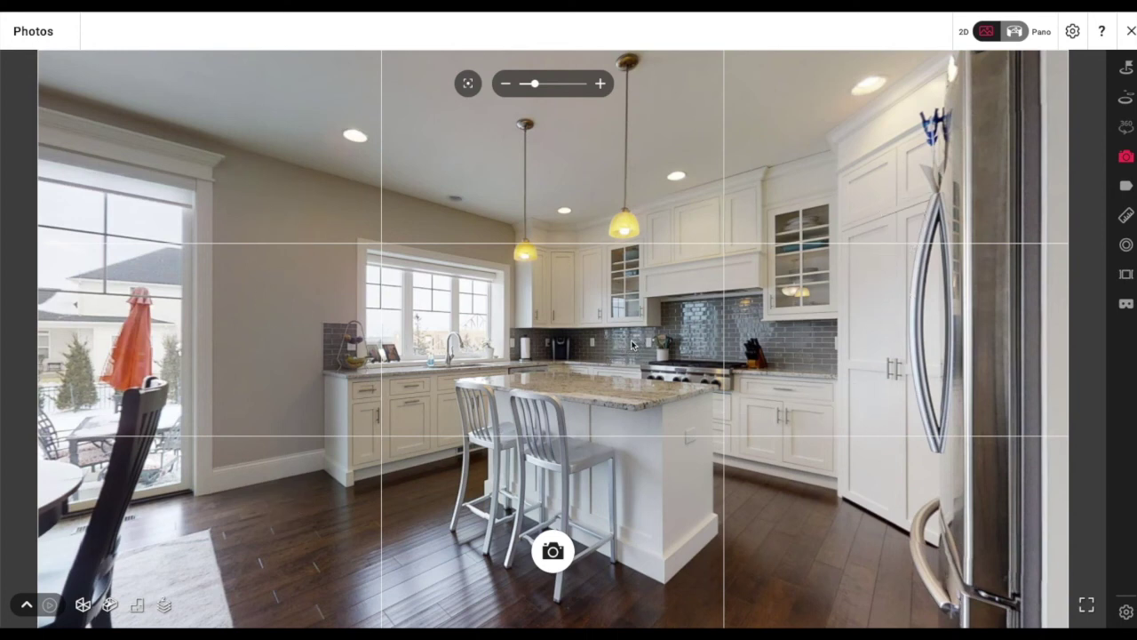
Try a much tighter zoom on the kitchen island and window, and restore the default zoom
scroll(639, 340, "up", 5)
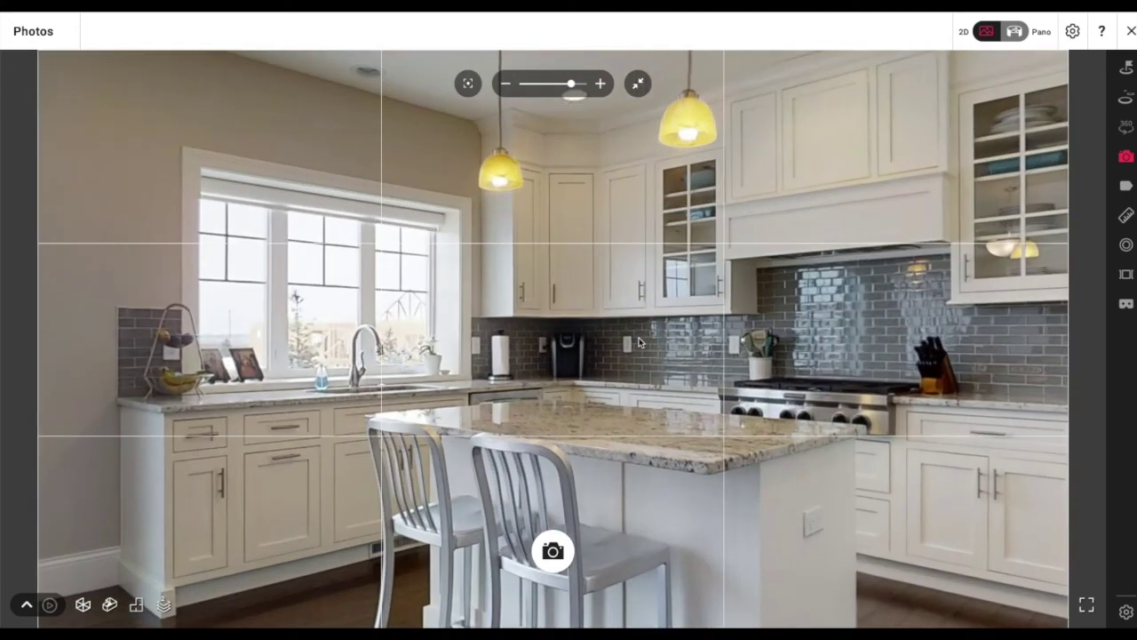
scroll(639, 341, "down", 3)
left_click(638, 83)
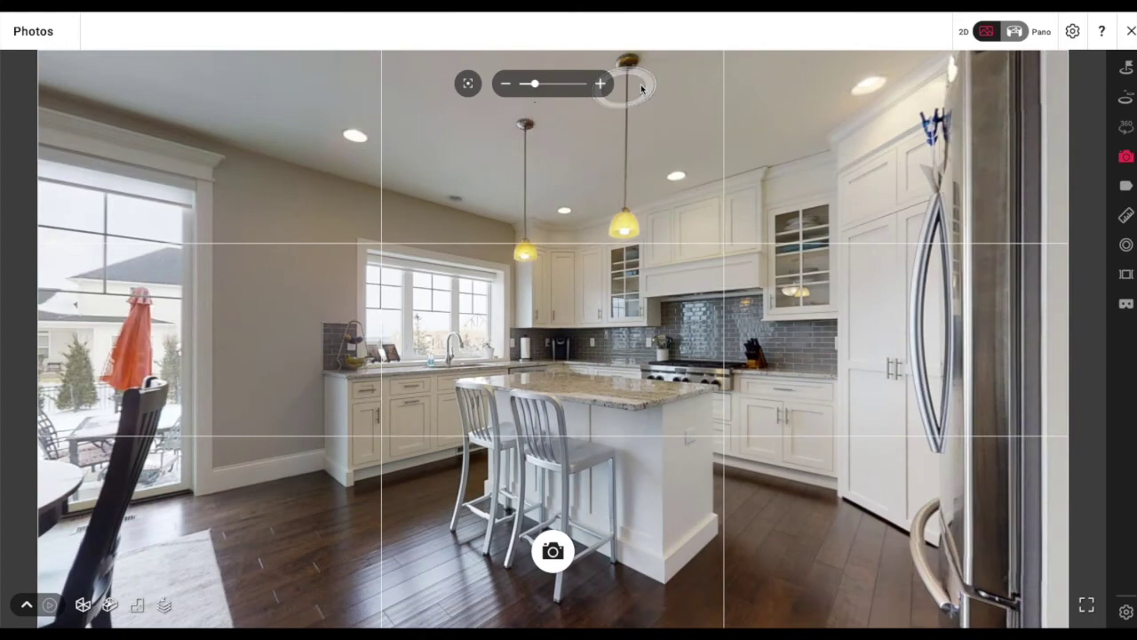
Zoom in moderately on the kitchen island, shift the framing slightly toward the pantry and capture a 2D photo
scroll(656, 204, "up", 4)
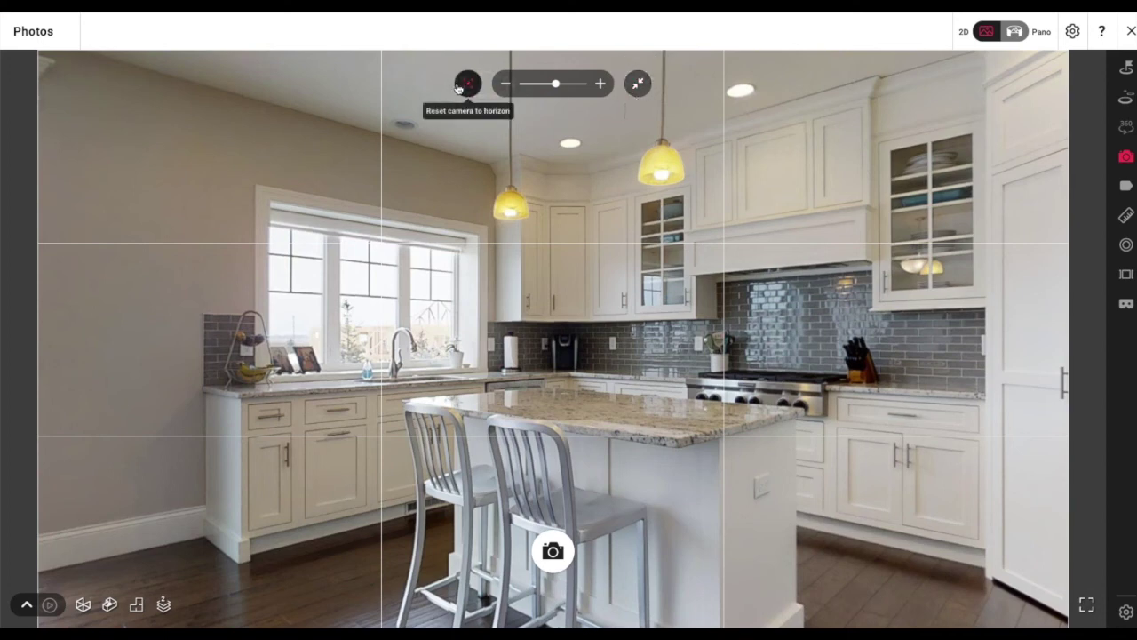
left_click_drag(740, 252, 731, 251)
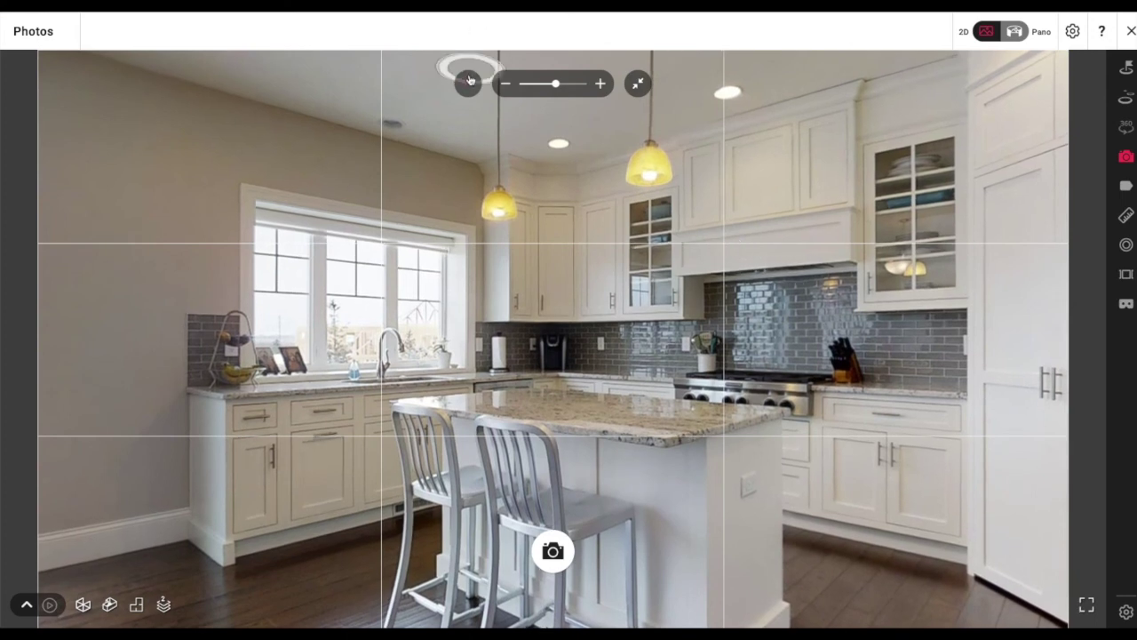
left_click(552, 550)
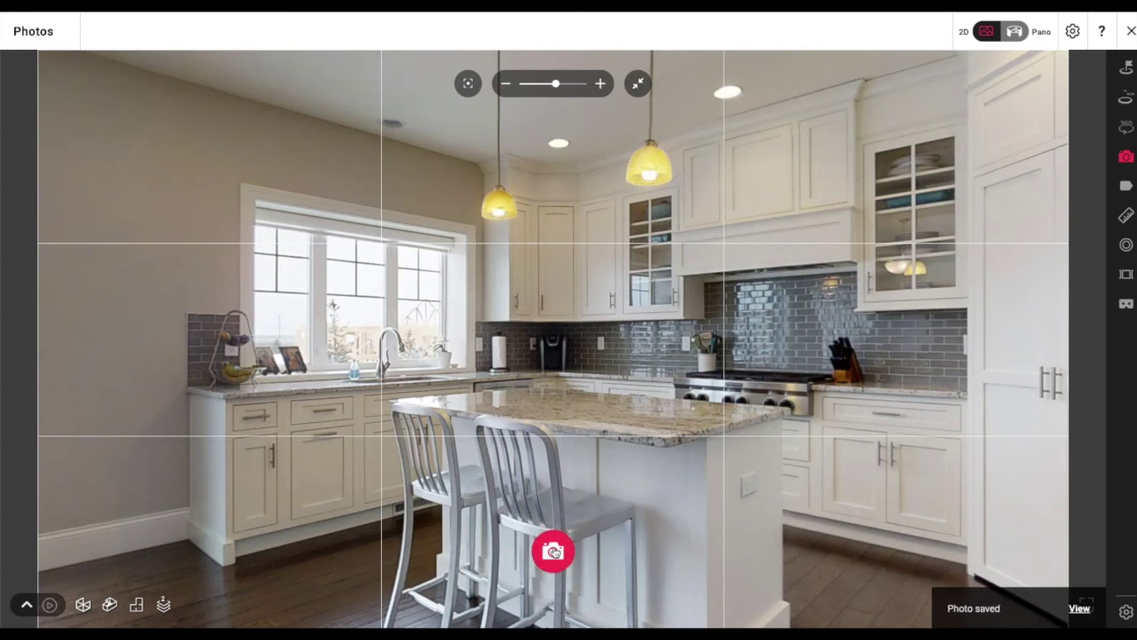
Restore the default zoom, move to the refrigerator end of the island and examine the possible framings of the countertop, window and range
left_click(638, 84)
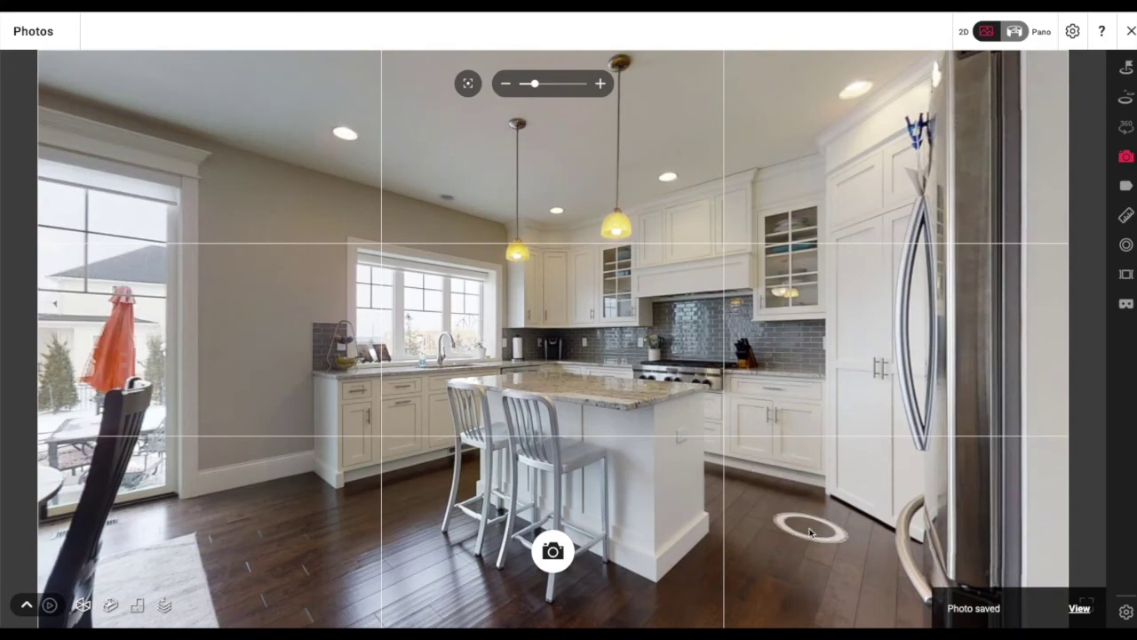
left_click(831, 527)
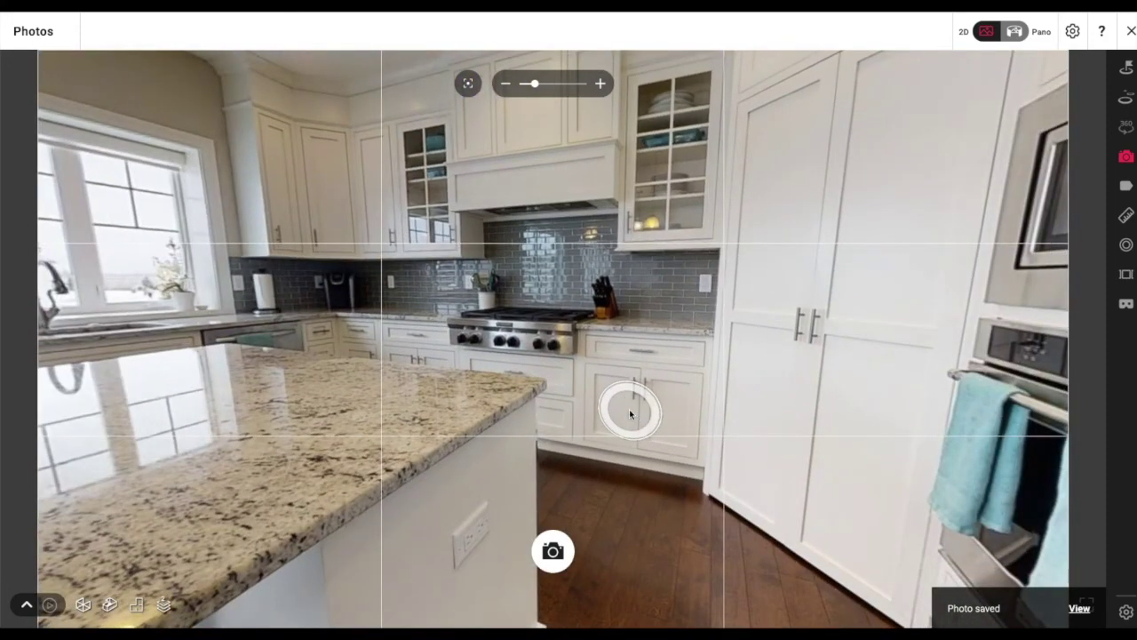
left_click_drag(633, 460, 755, 540)
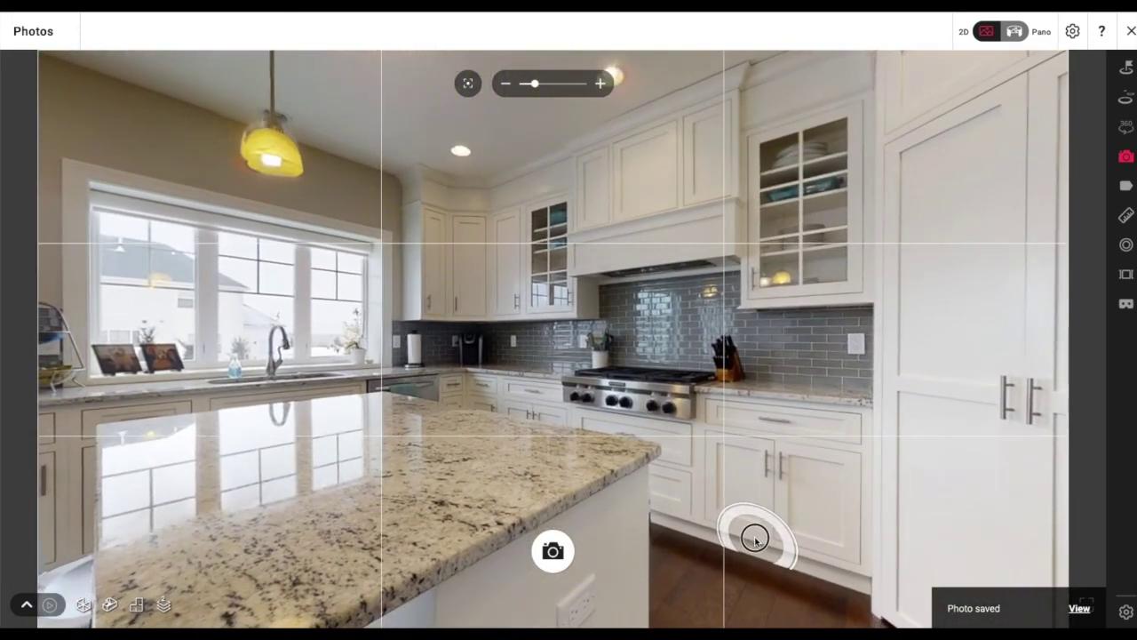
left_click_drag(419, 431, 667, 432)
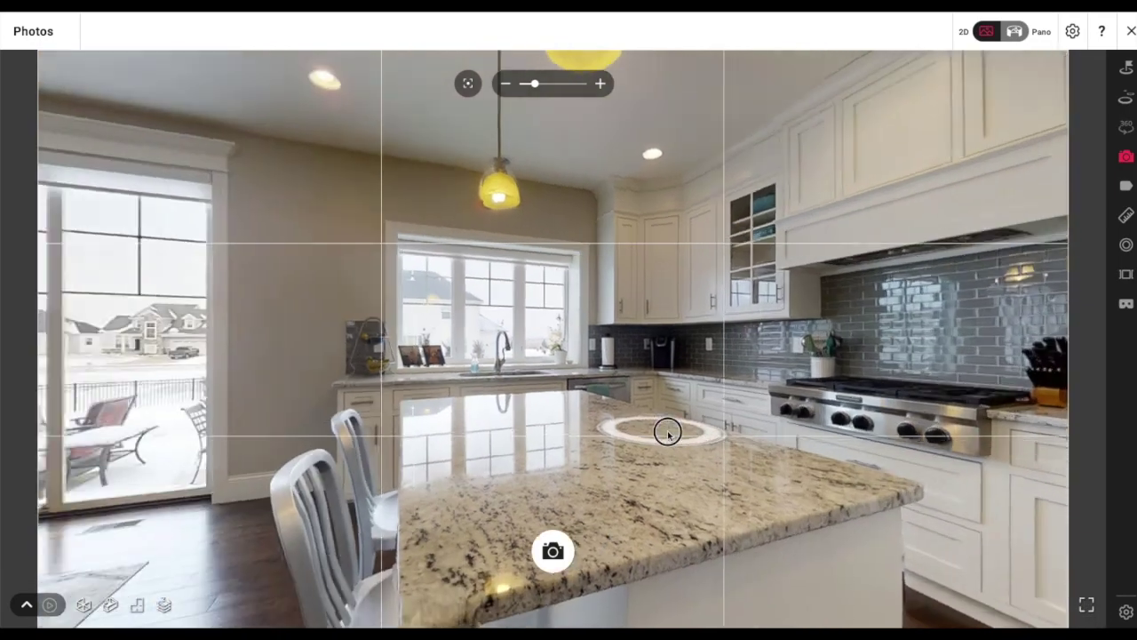
left_click_drag(495, 432, 777, 435)
left_click_drag(368, 451, 657, 451)
left_click_drag(323, 456, 835, 459)
left_click_drag(177, 444, 711, 435)
left_click(186, 422)
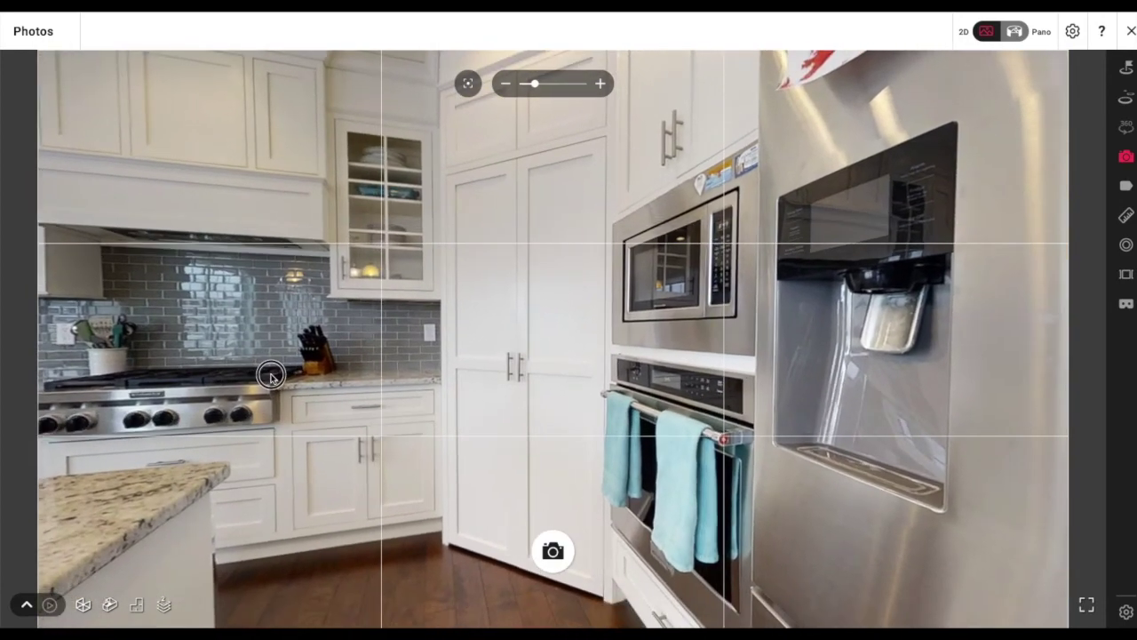
left_click_drag(272, 376, 534, 387)
left_click_drag(449, 396, 556, 384)
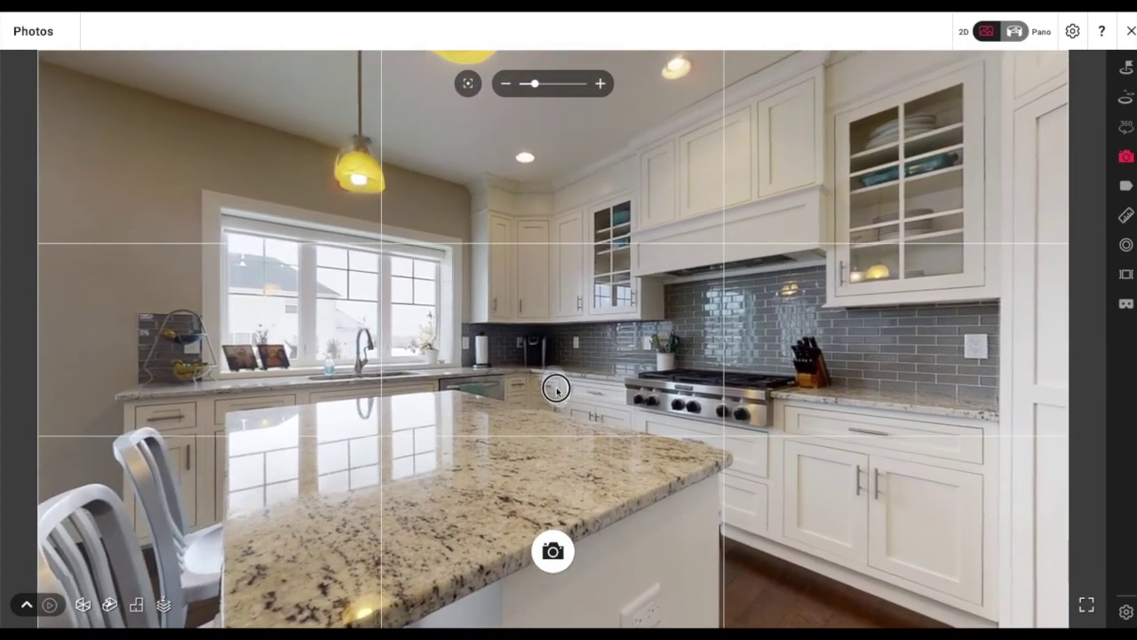
Move in front of the cooktop and capture a level, straight-on 2D photo of it with the range hood and tile backsplash
left_click(835, 582)
left_click_drag(427, 417, 785, 406)
left_click_drag(475, 411, 613, 373)
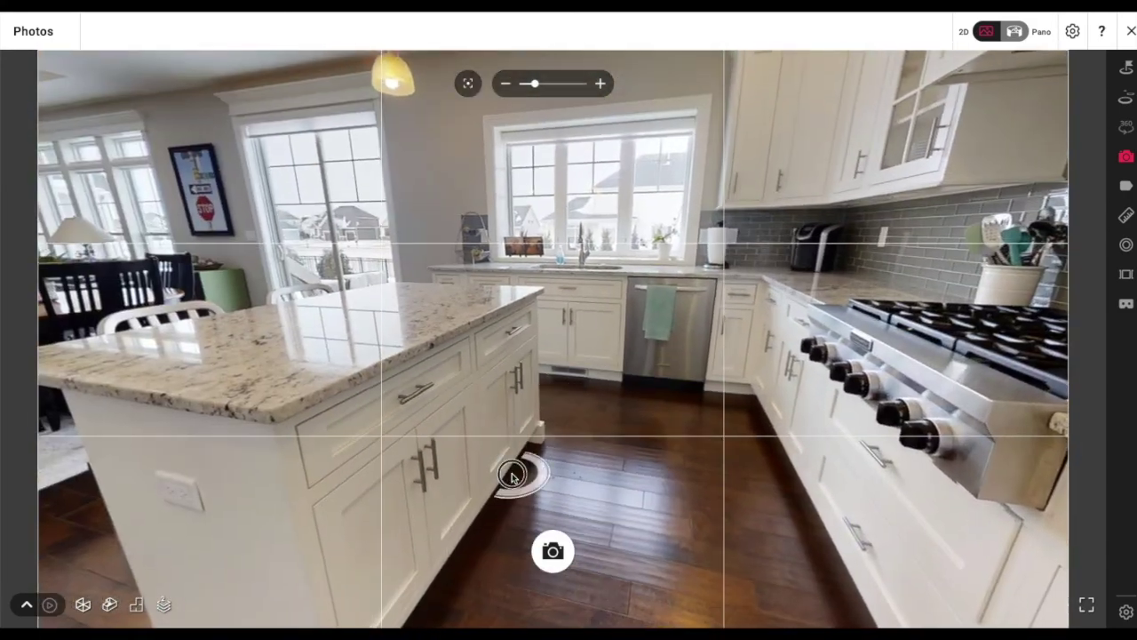
left_click(513, 478)
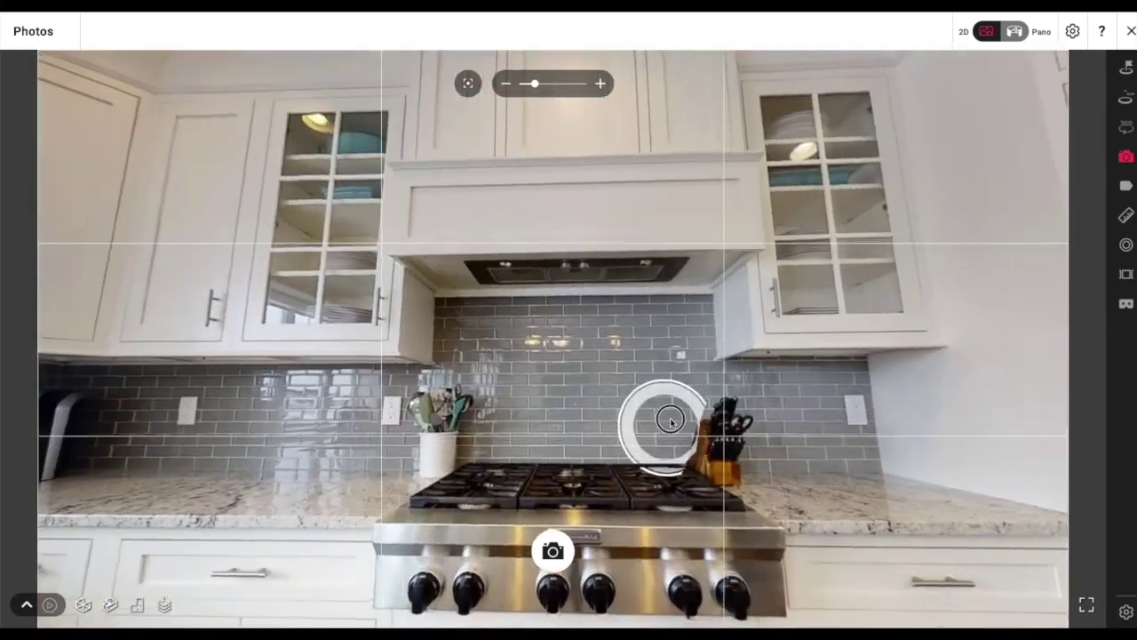
left_click_drag(670, 421, 649, 364)
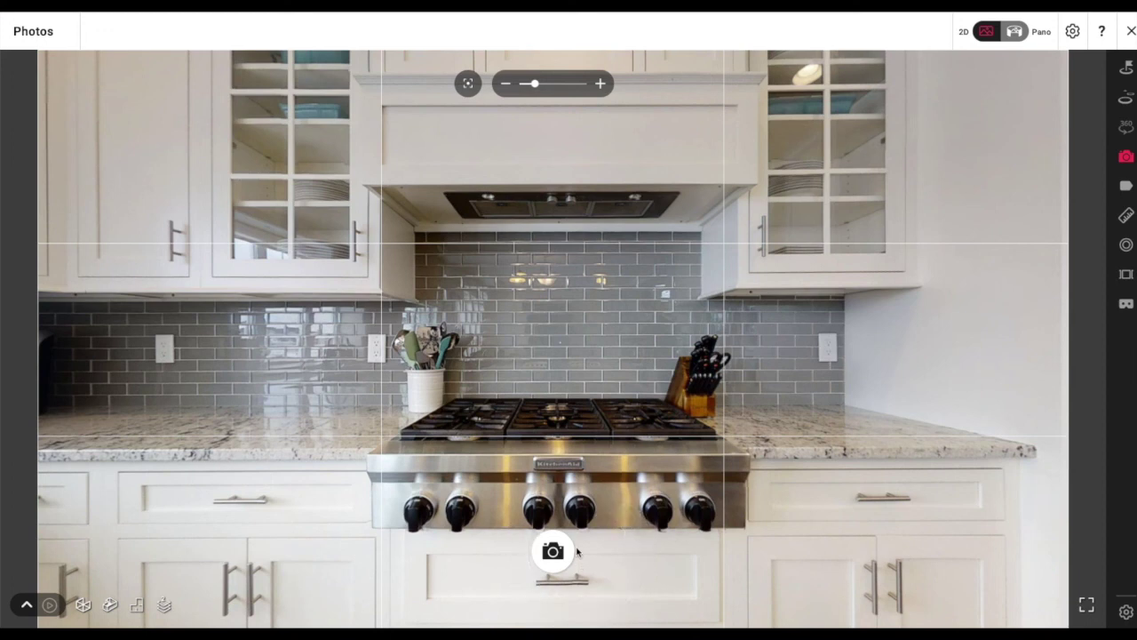
mouse_move(485, 385)
left_mouse_down()
mouse_move(500, 381)
mouse_move(490, 382)
left_mouse_up()
left_click(474, 82)
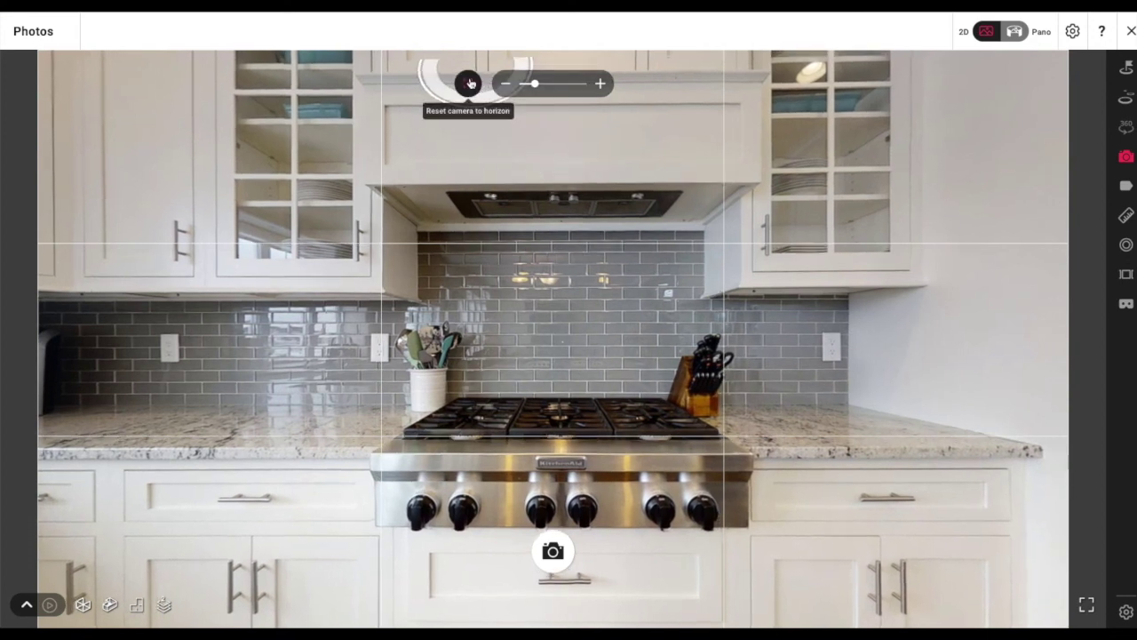
left_click(594, 548)
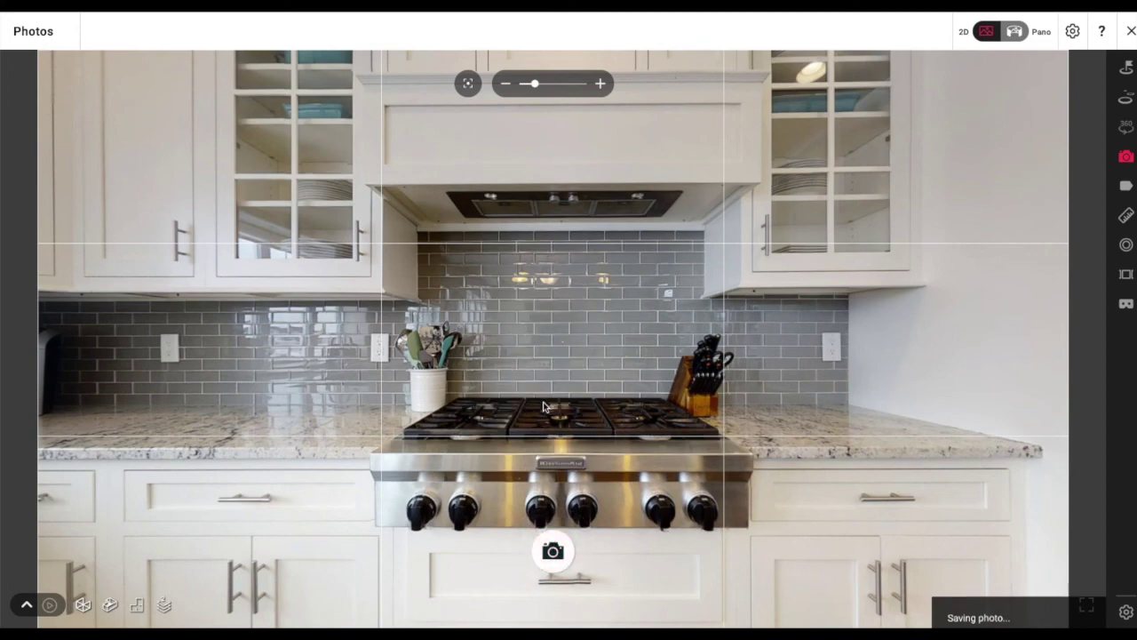
Turn to the wall oven and microwave and capture a level, slightly zoomed-in 2D photo of them between the pantry and refrigerator
left_click_drag(731, 380, 307, 346)
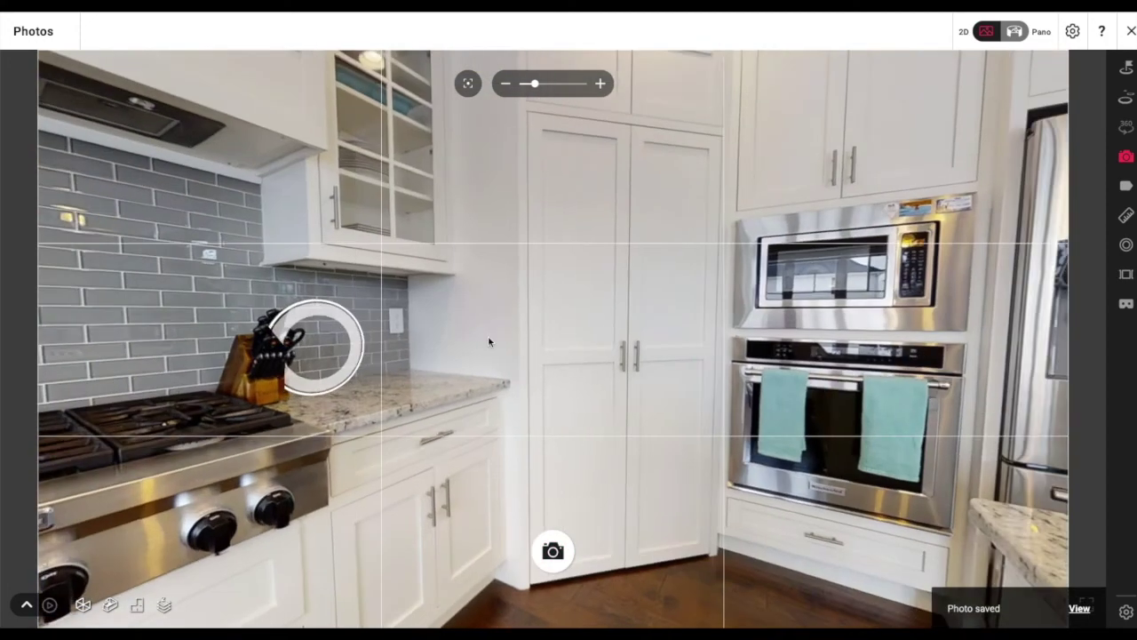
left_click_drag(566, 362, 616, 363)
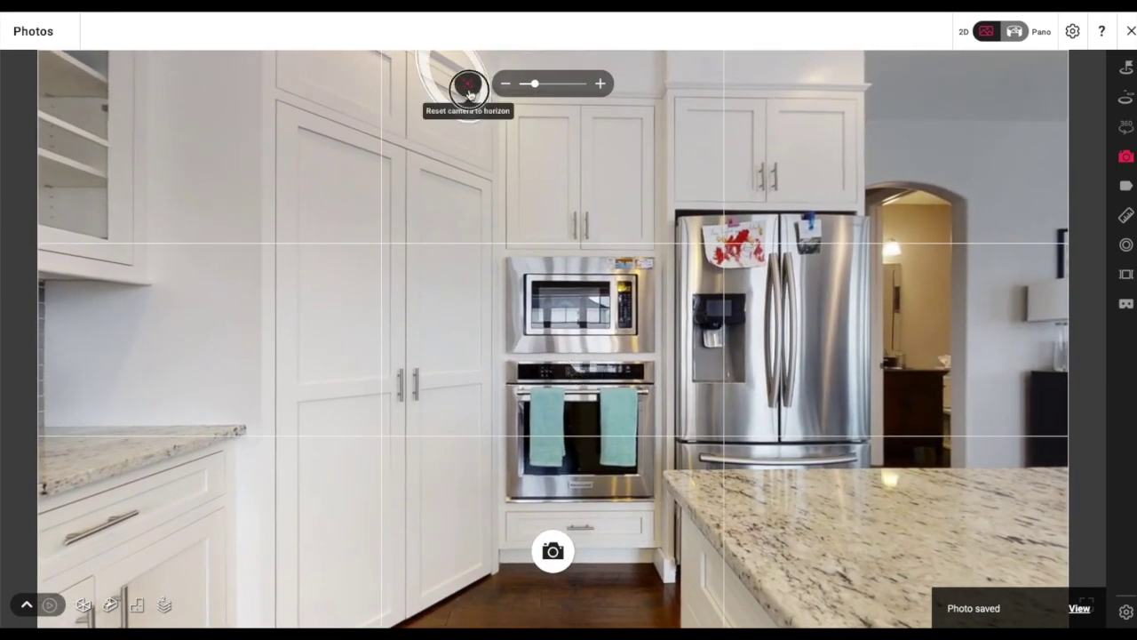
left_click_drag(361, 258, 875, 216)
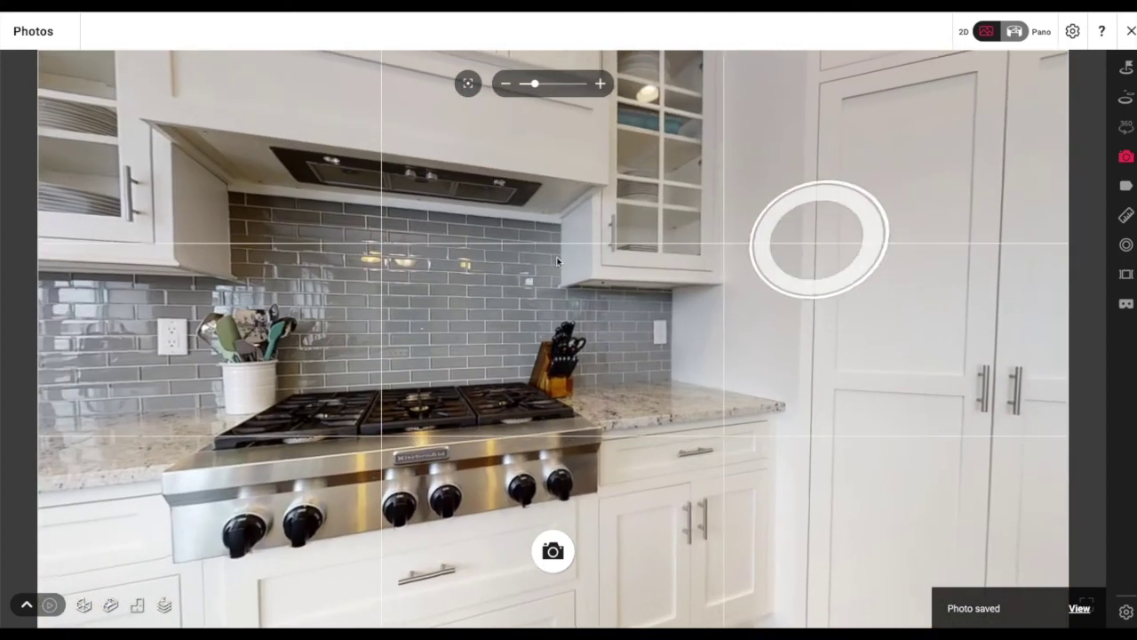
left_click_drag(693, 248, 294, 258)
left_click_drag(716, 275, 548, 271)
left_click(468, 84)
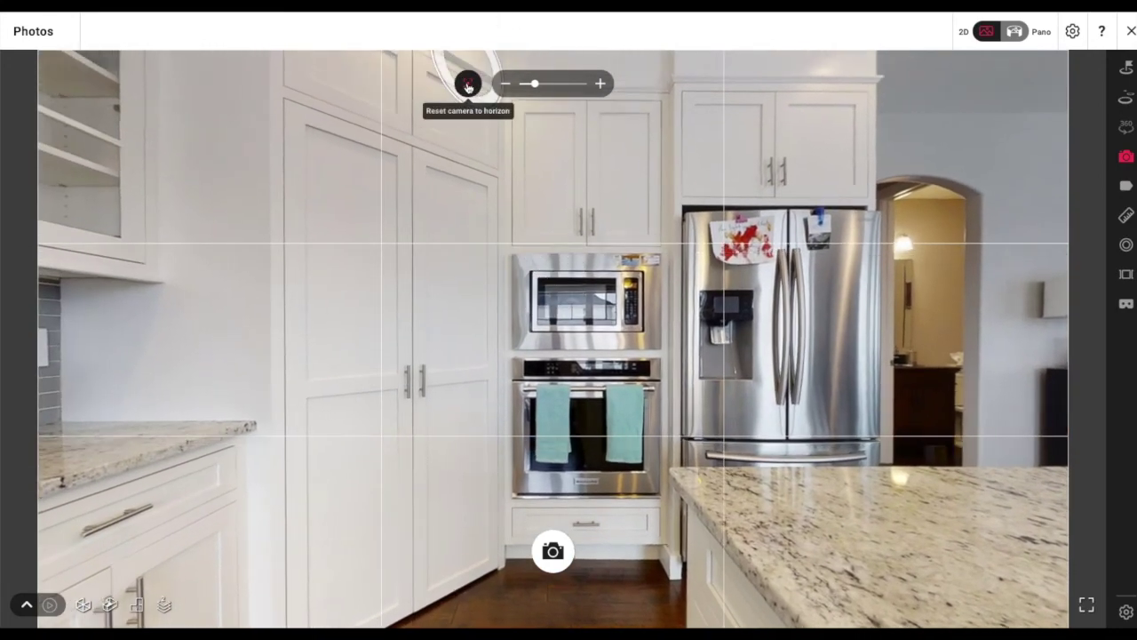
scroll(670, 351, "up", 2)
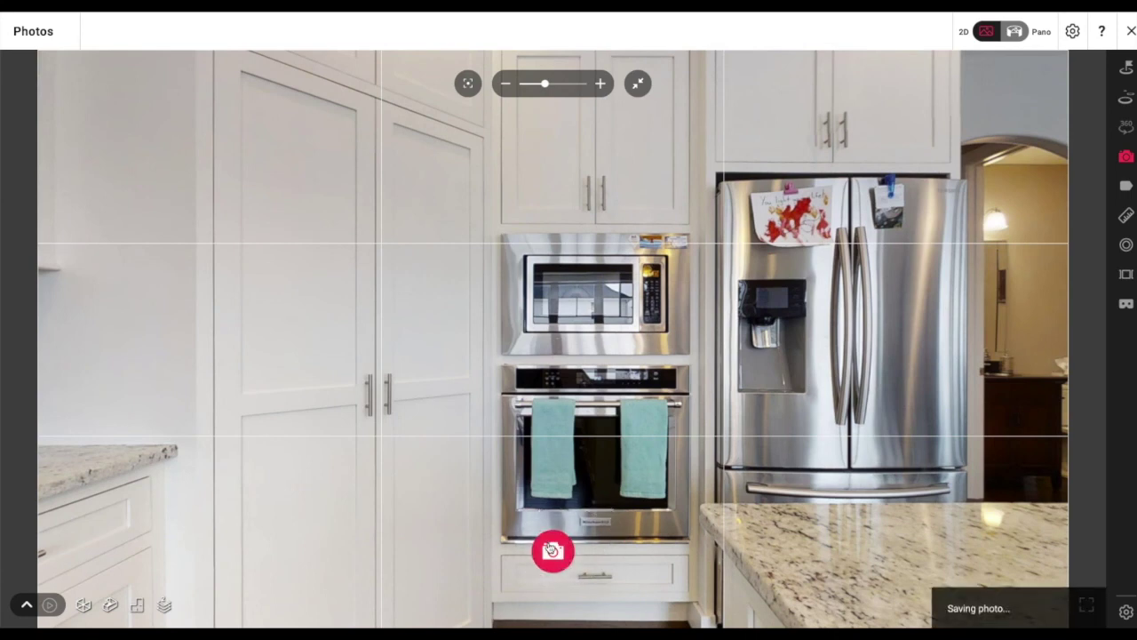
Restore the default zoom, move to the counter beside the kitchen sink and examine an angled framing of the sink and window
left_click(639, 83)
left_click_drag(629, 233, 512, 260)
left_click_drag(697, 400, 232, 330)
left_click_drag(599, 322, 329, 260)
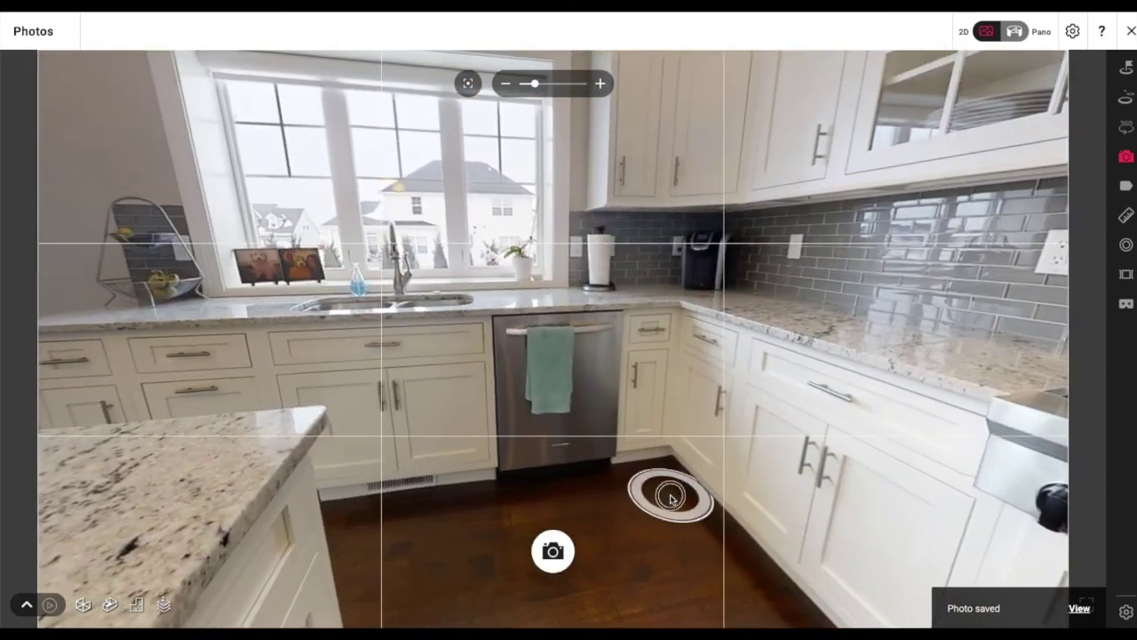
left_click(667, 489)
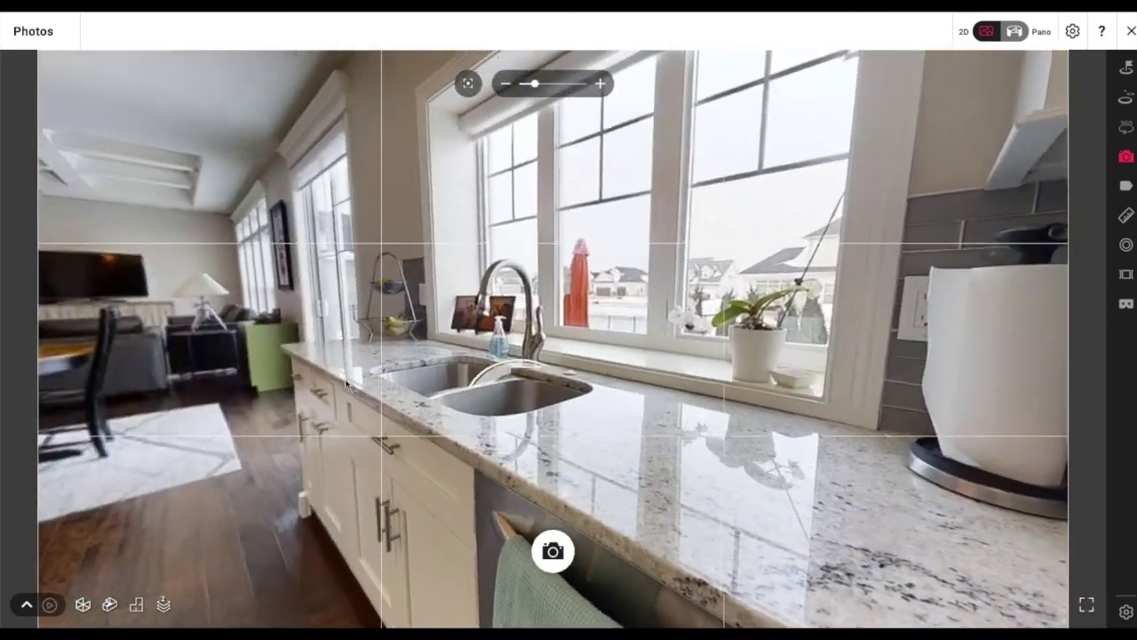
left_click_drag(345, 383, 333, 427)
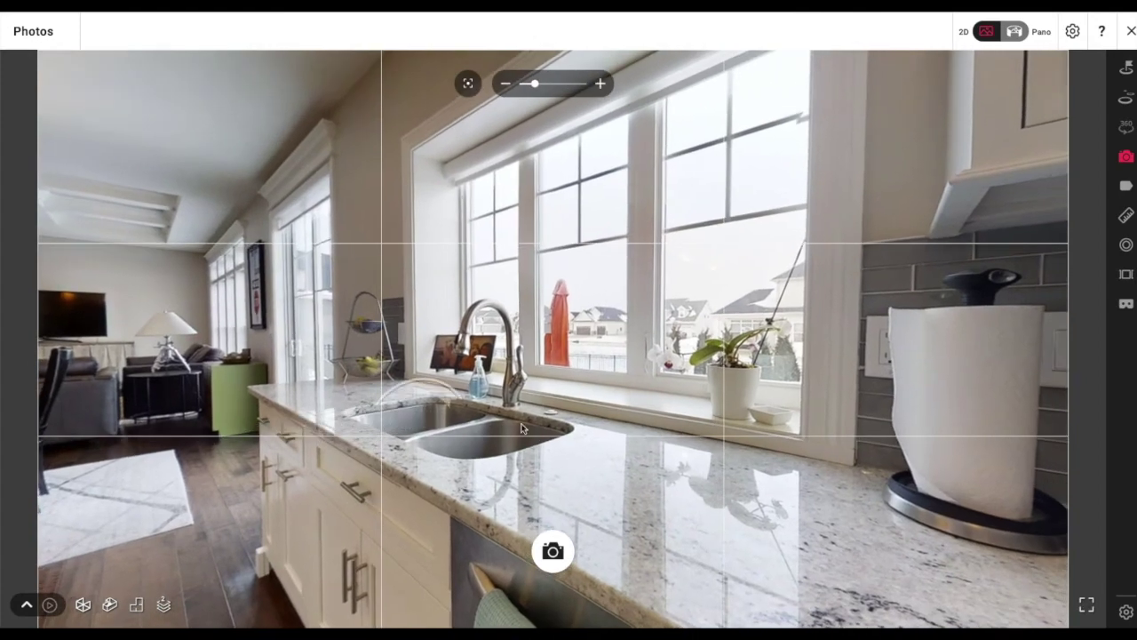
scroll(503, 382, "up", 1)
scroll(507, 367, "up", 2)
scroll(506, 367, "down", 2)
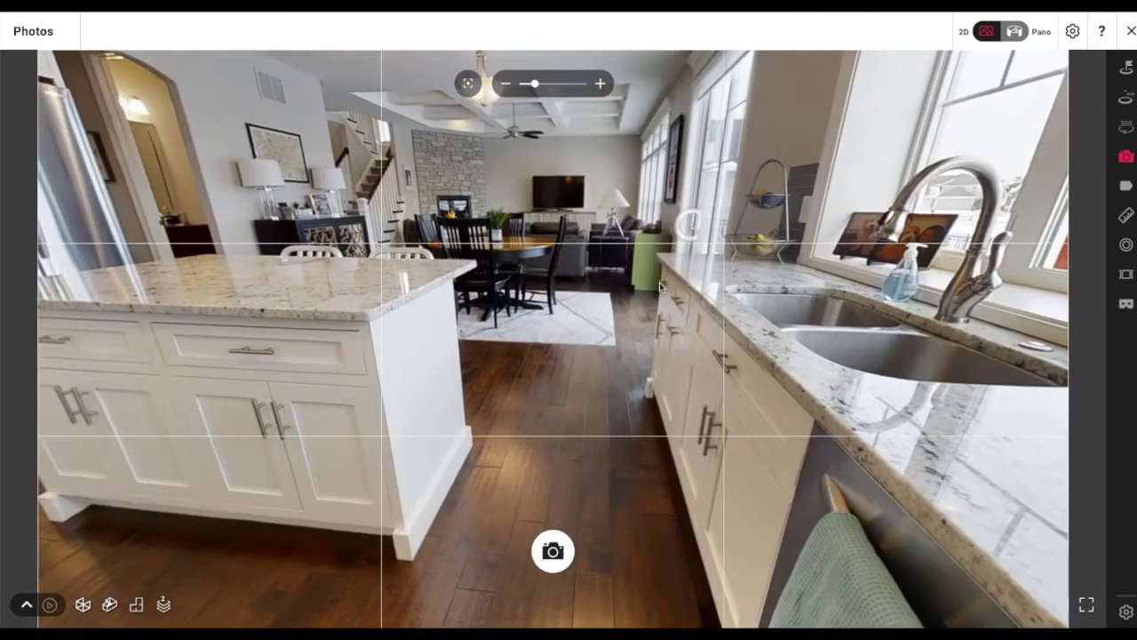
Move in front of the kitchen sink and capture a level, straight-on 2D photo of it with the window above
left_click(483, 486)
left_click_drag(707, 371, 458, 424)
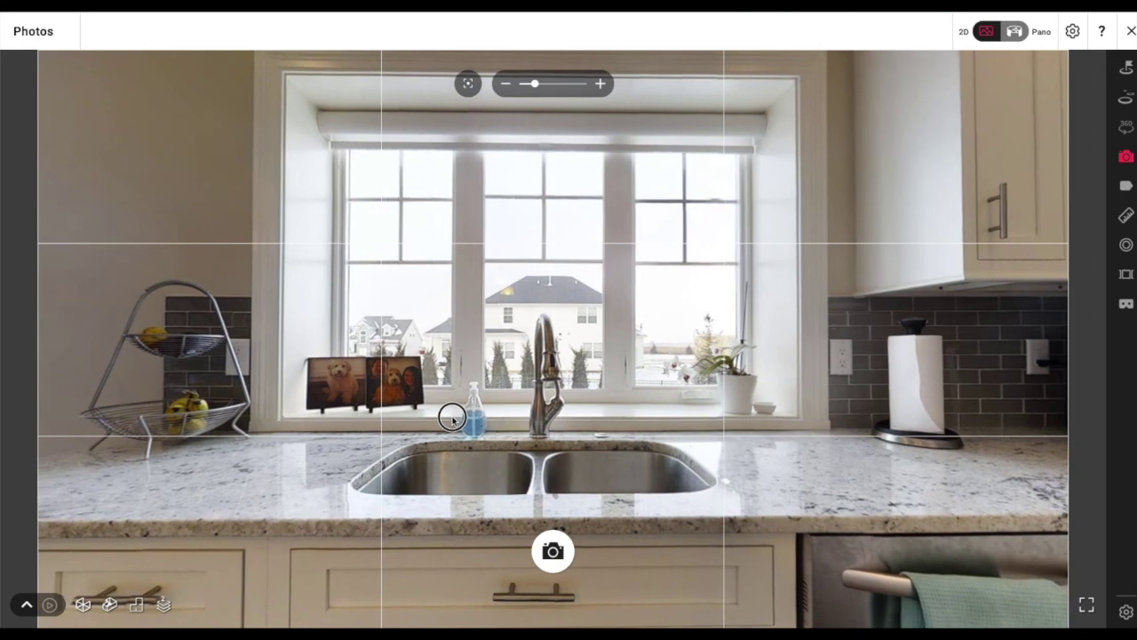
left_click(469, 79)
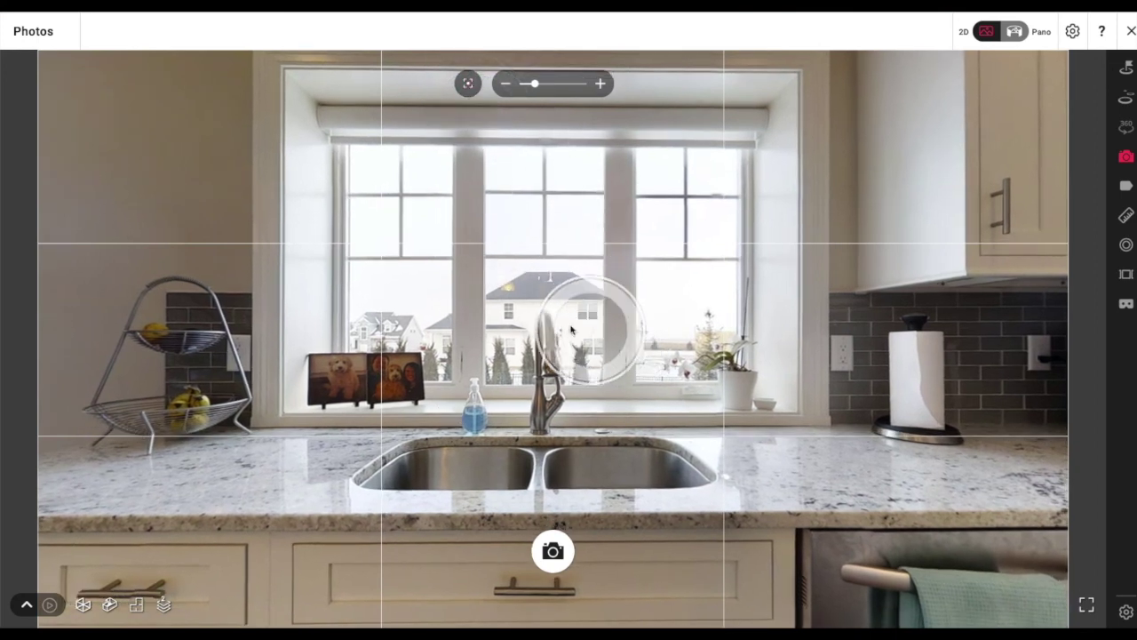
left_click(555, 552)
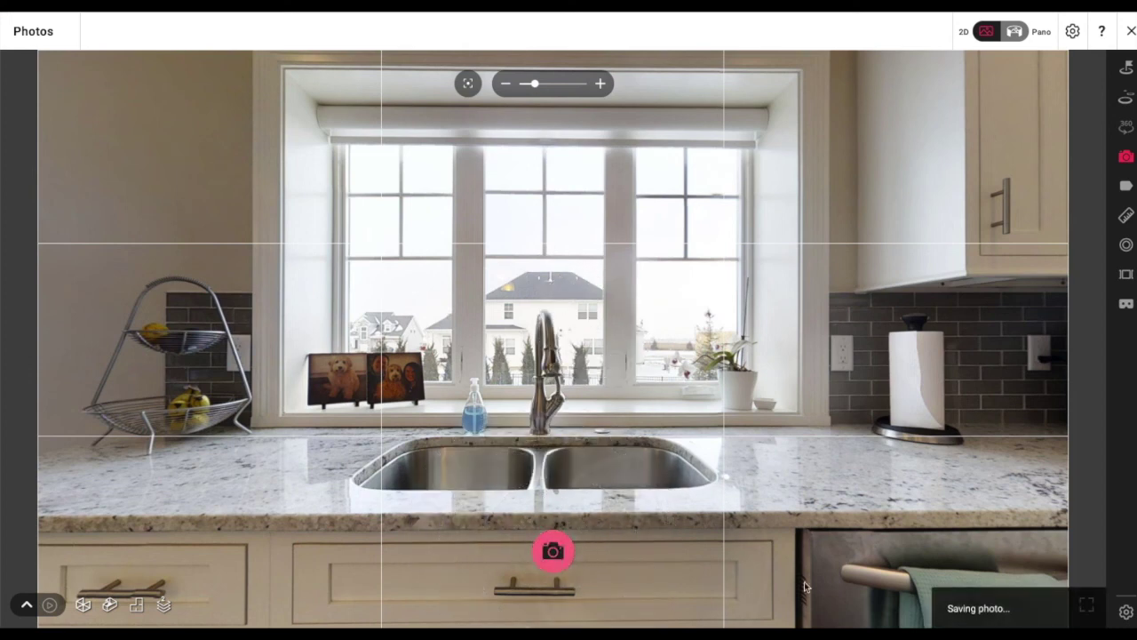
Turn back toward the cooktop, pantry and refrigerator and examine the framing at slightly different zoom levels
left_click_drag(986, 483, 383, 409)
left_click_drag(520, 363, 414, 374)
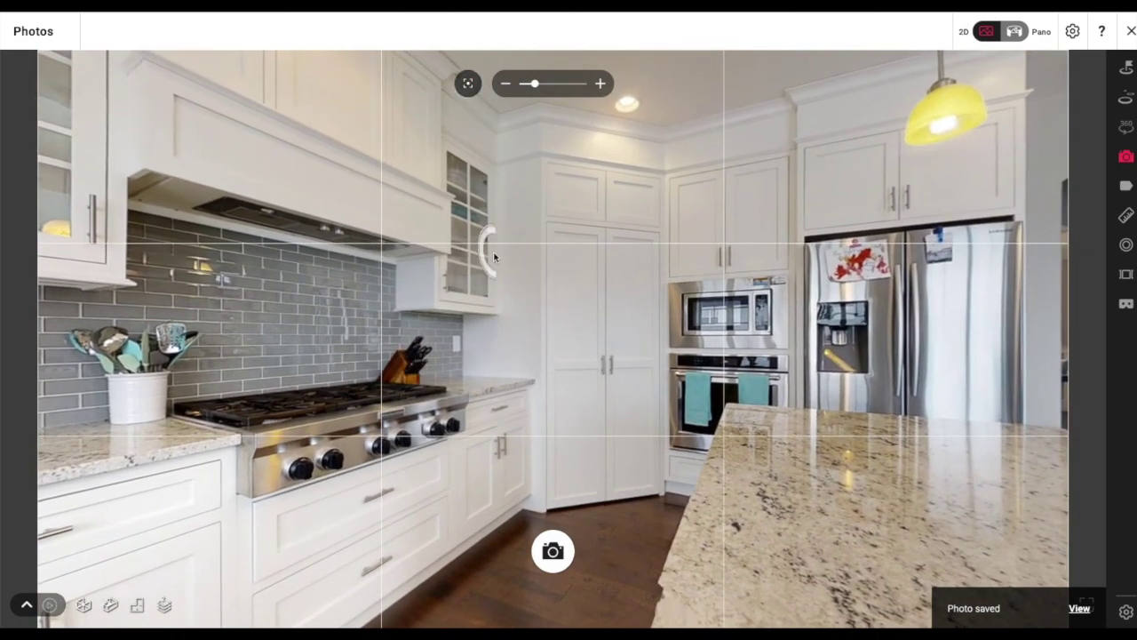
scroll(494, 257, "up", 1)
scroll(503, 293, "down", 1)
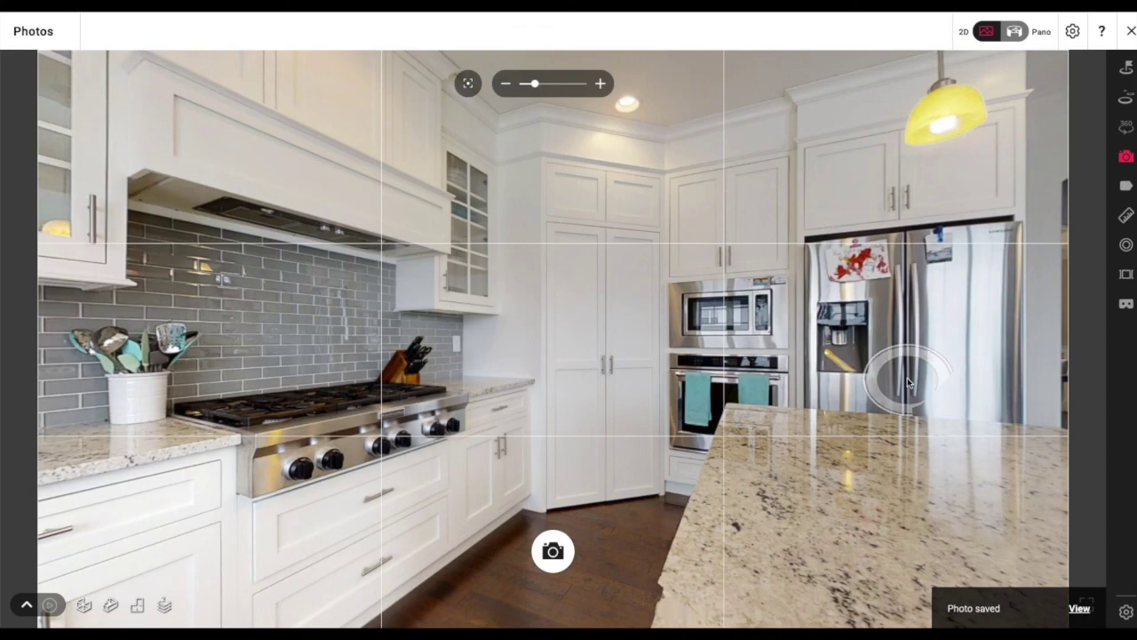
Move from the kitchen past the round dining table and through the hallway into the powder room
left_click_drag(824, 368, 391, 353)
left_click_drag(730, 382, 399, 293)
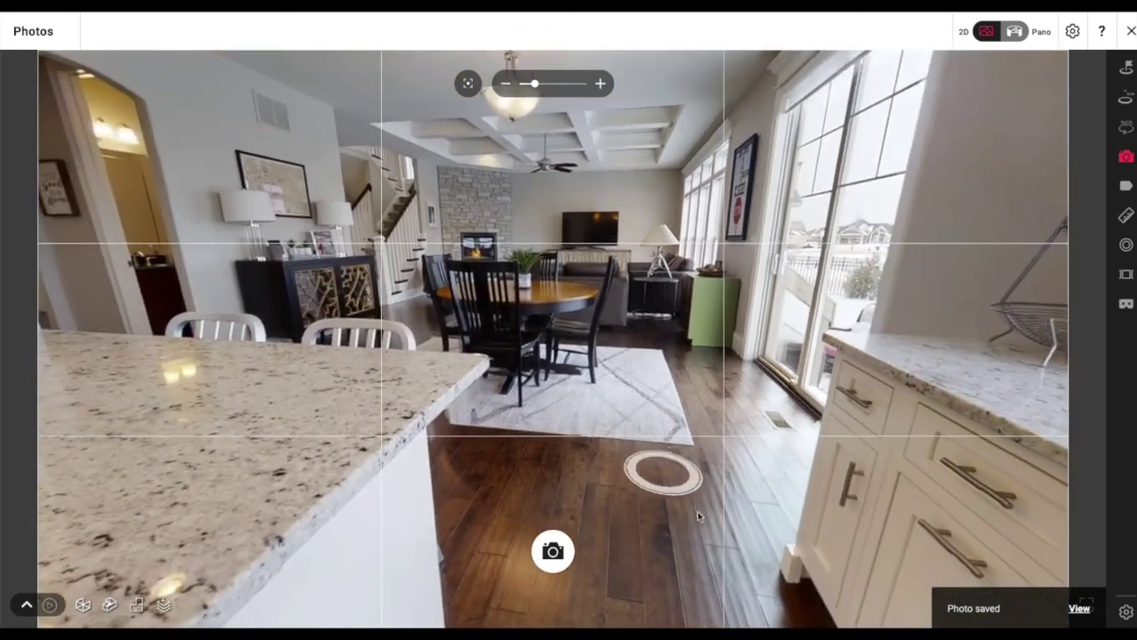
left_click(668, 512)
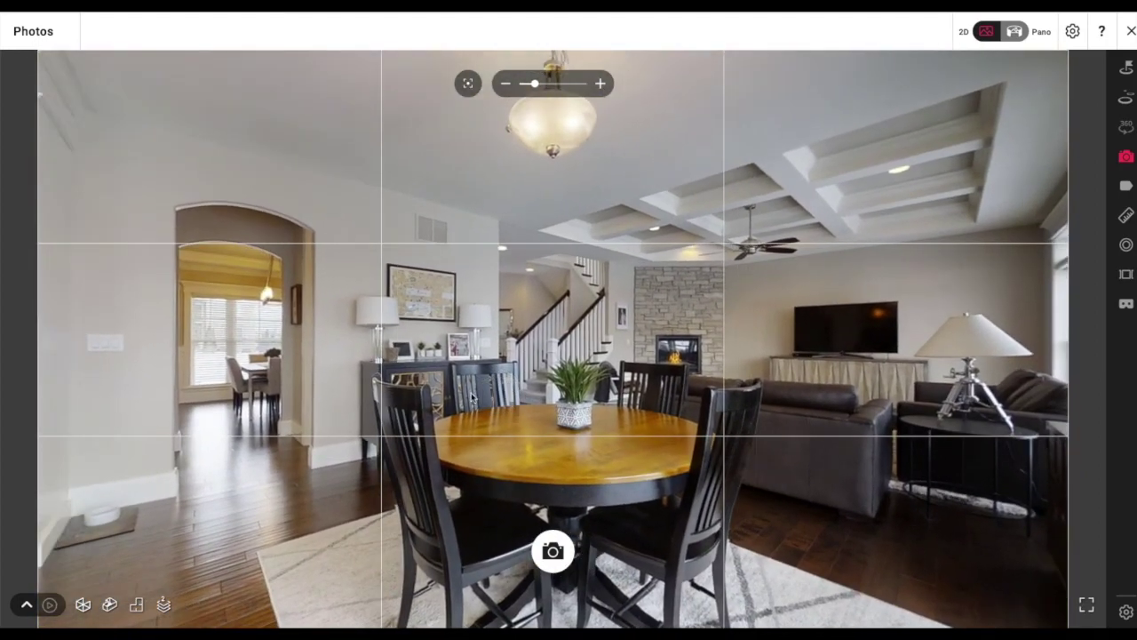
left_click(337, 474)
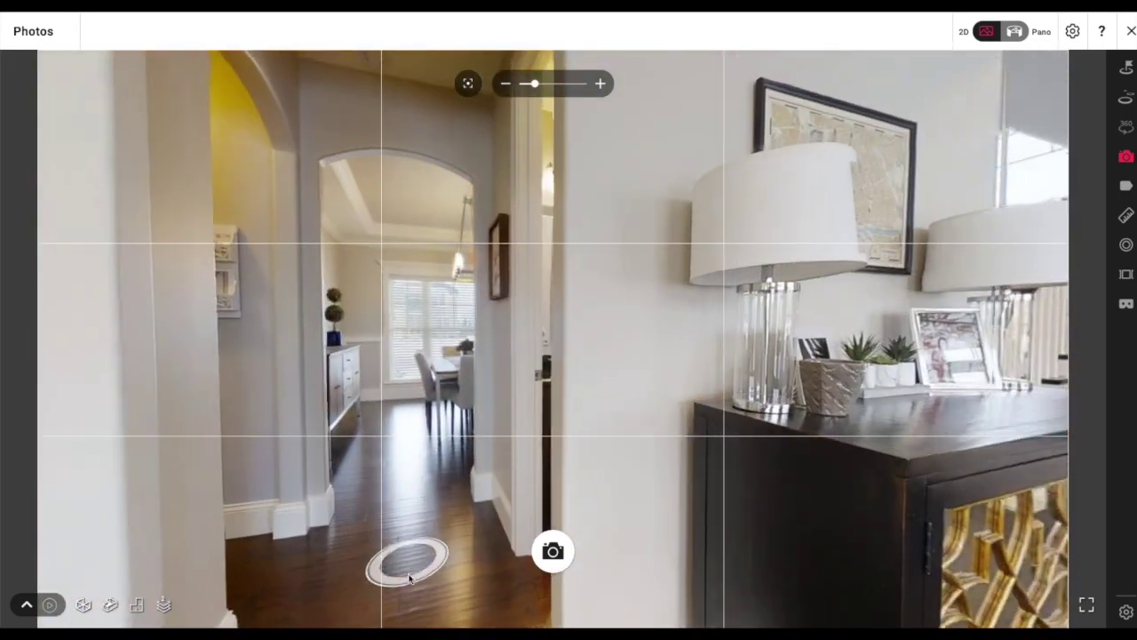
left_click(404, 576)
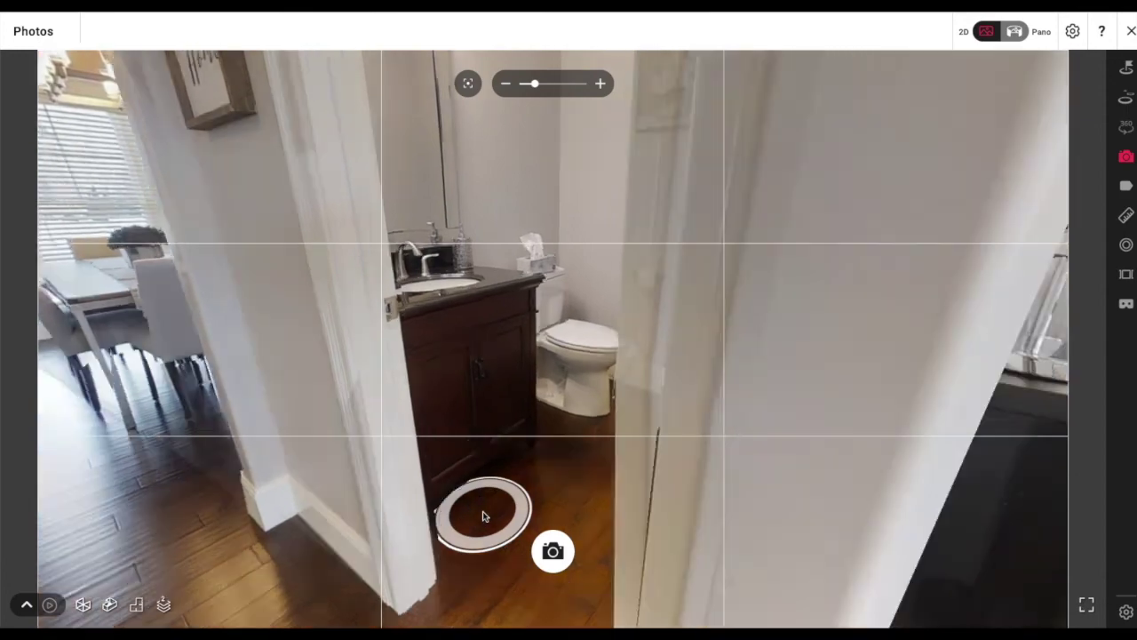
left_click(483, 511)
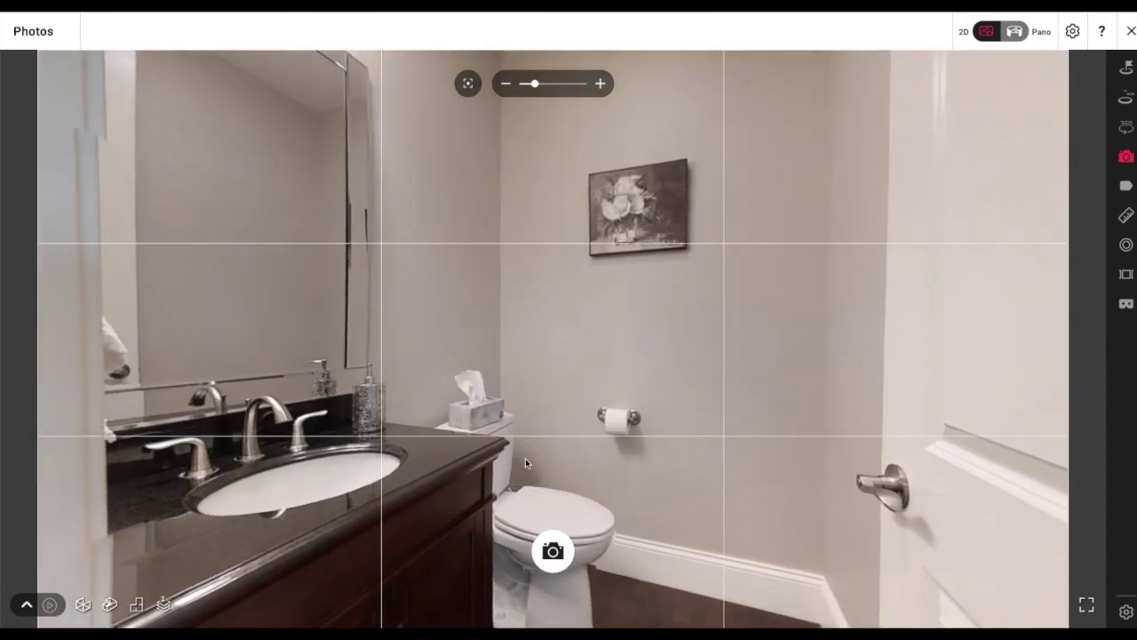
Zoom to 110% on the powder room's vanity and toilet, level the camera to the horizon and capture a 2D photo
scroll(525, 461, "up", 1)
mouse_move(474, 427)
left_mouse_down()
mouse_move(483, 446)
mouse_move(478, 436)
mouse_move(472, 445)
left_mouse_up()
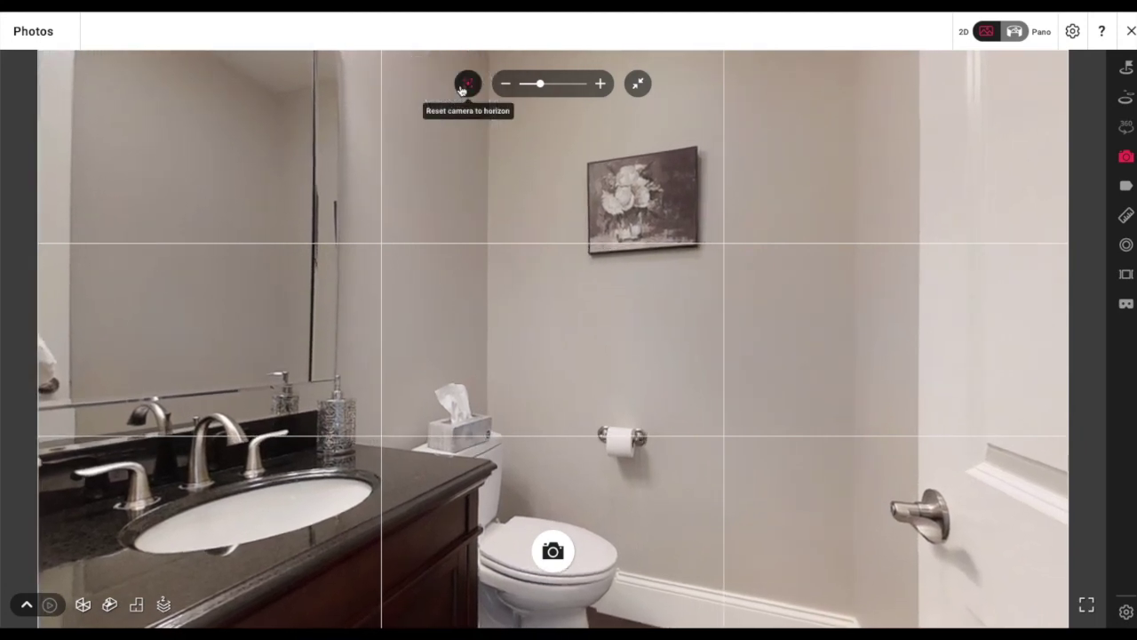
scroll(537, 322, "up", 3)
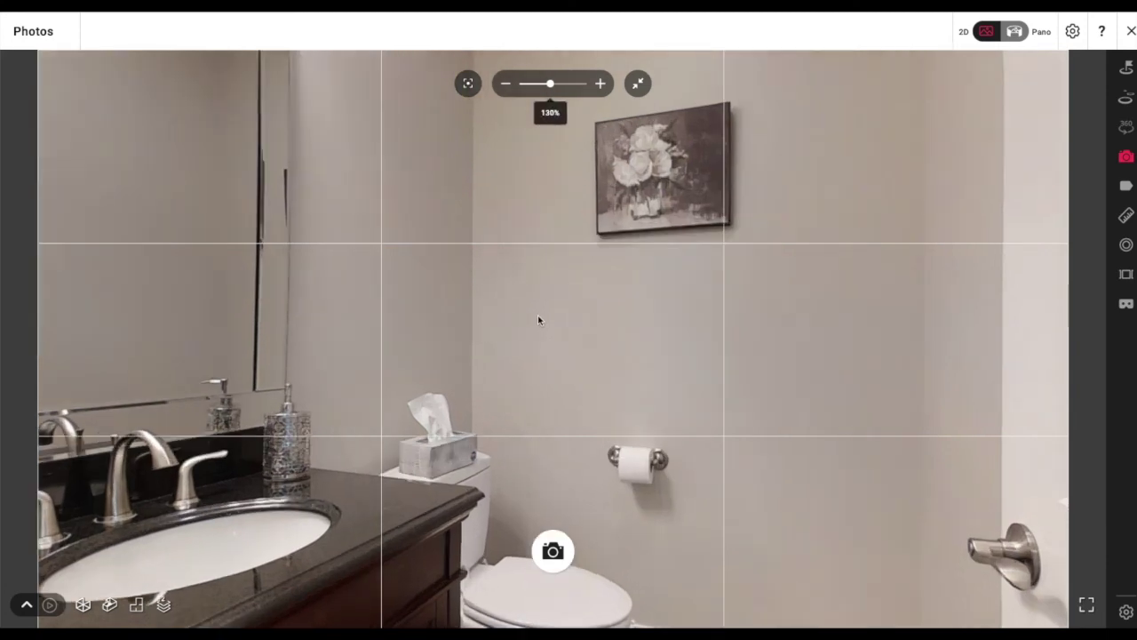
scroll(537, 320, "down", 2)
scroll(537, 320, "up", 1)
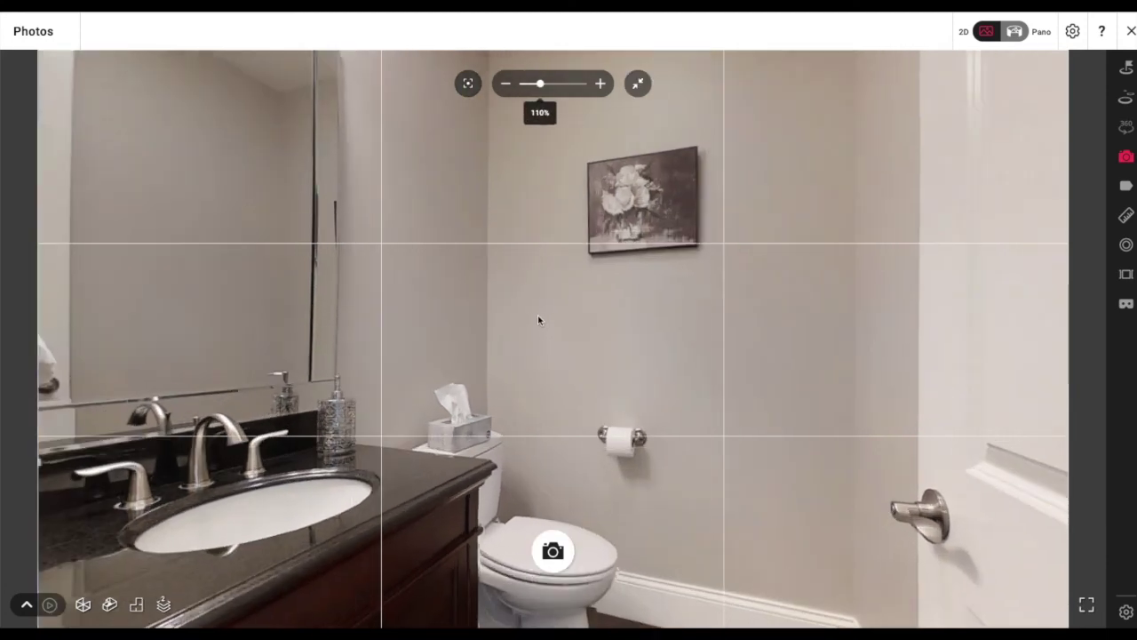
scroll(538, 319, "down", 1)
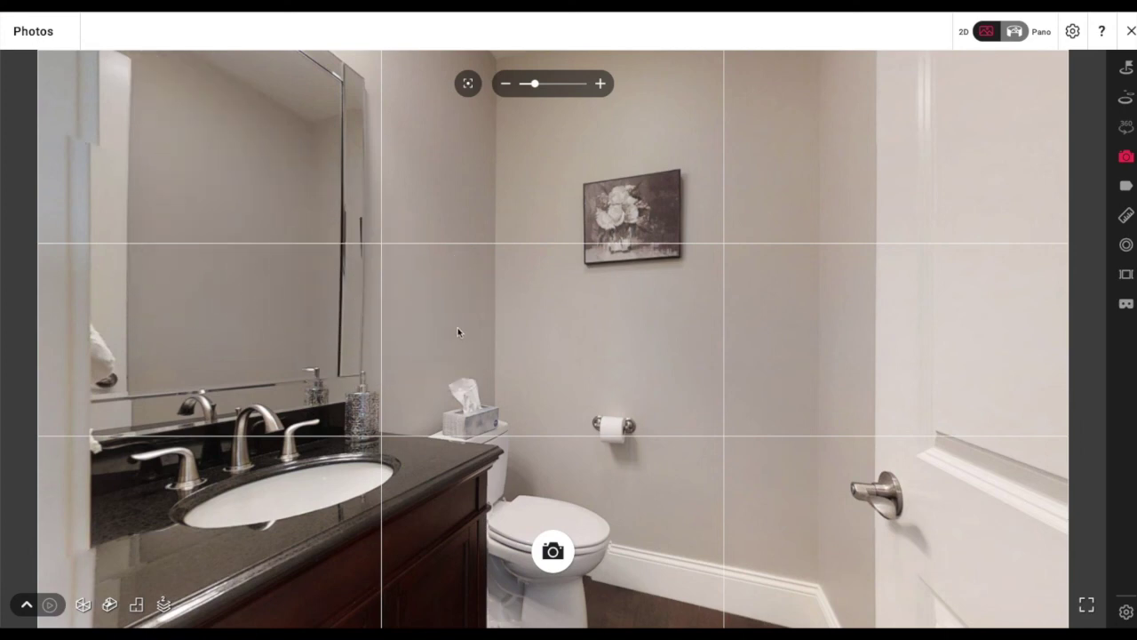
scroll(458, 331, "up", 1)
mouse_move(388, 323)
left_mouse_down()
mouse_move(421, 323)
mouse_move(394, 319)
left_mouse_up()
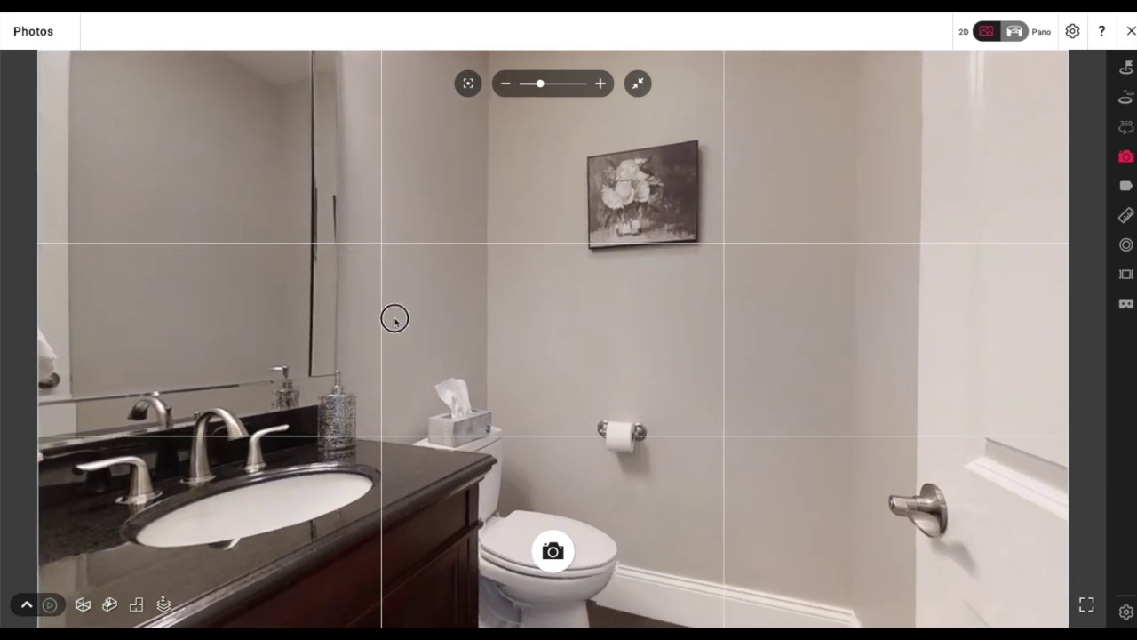
left_click(461, 86)
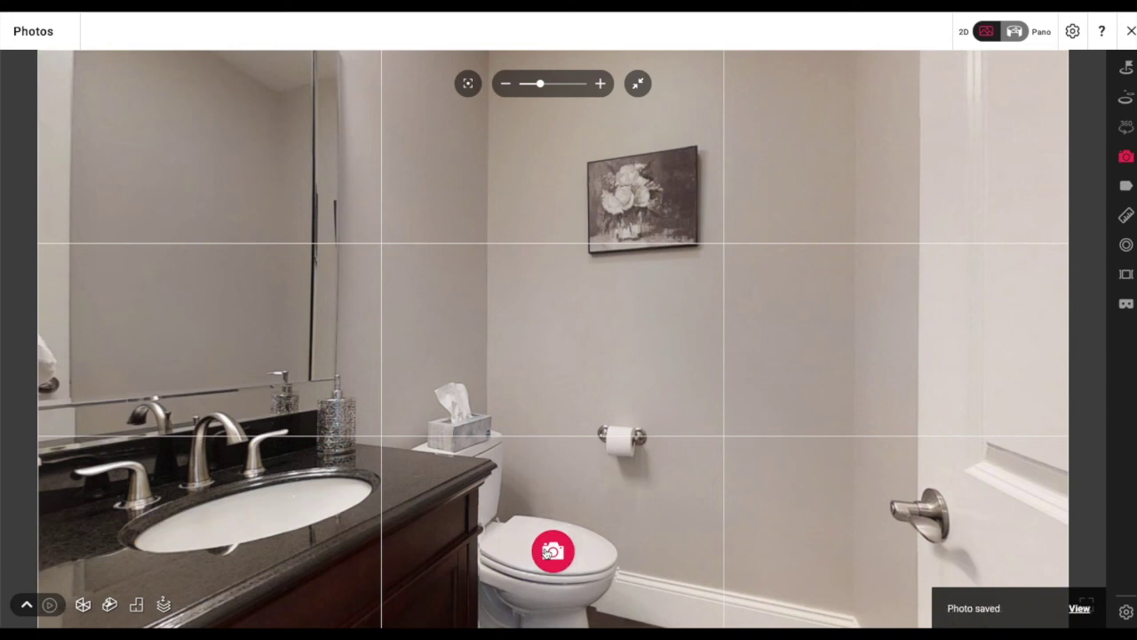
Restore the default zoom and examine other powder room framings of the vanity, mirror and towel ring
left_click(636, 88)
left_click_drag(364, 388, 694, 337)
left_click(695, 338)
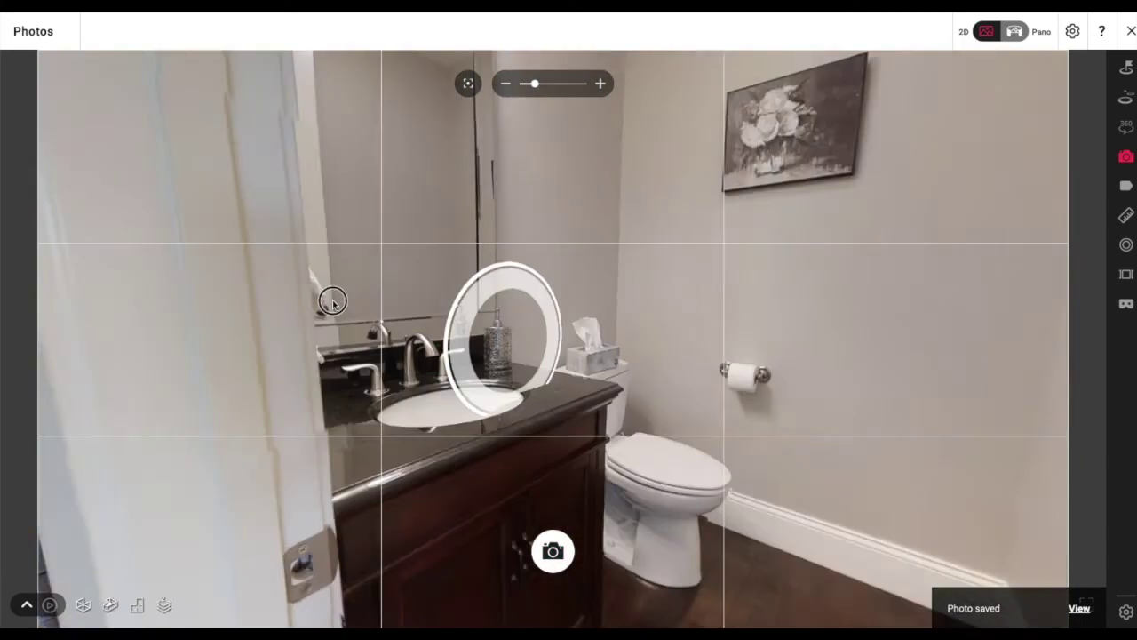
left_click(690, 475)
left_click(224, 253)
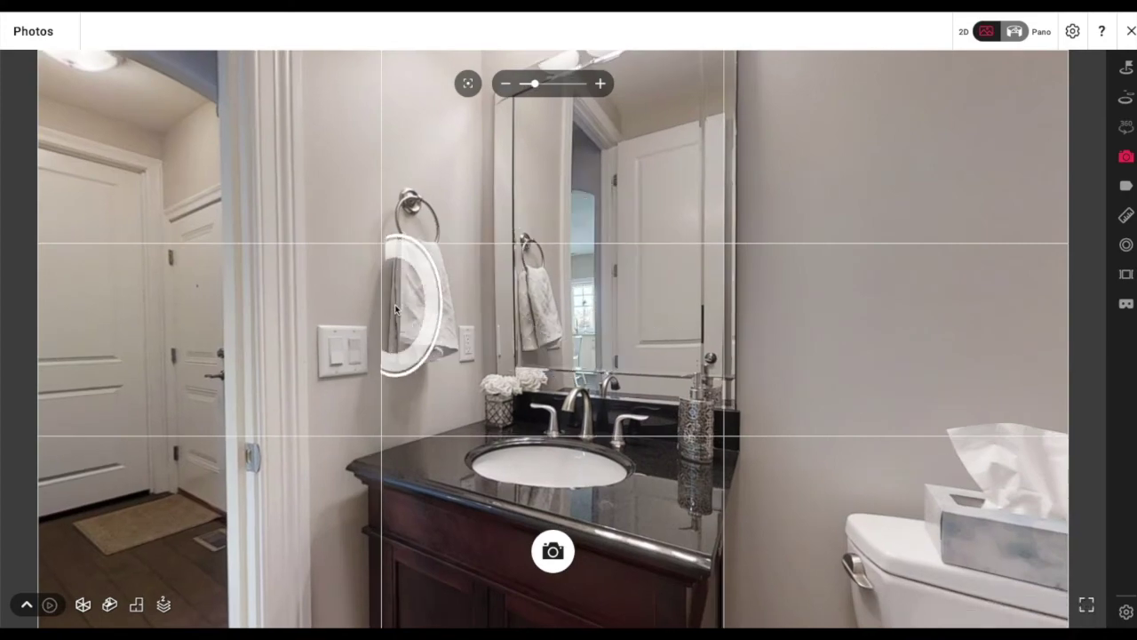
left_click_drag(495, 259, 475, 277)
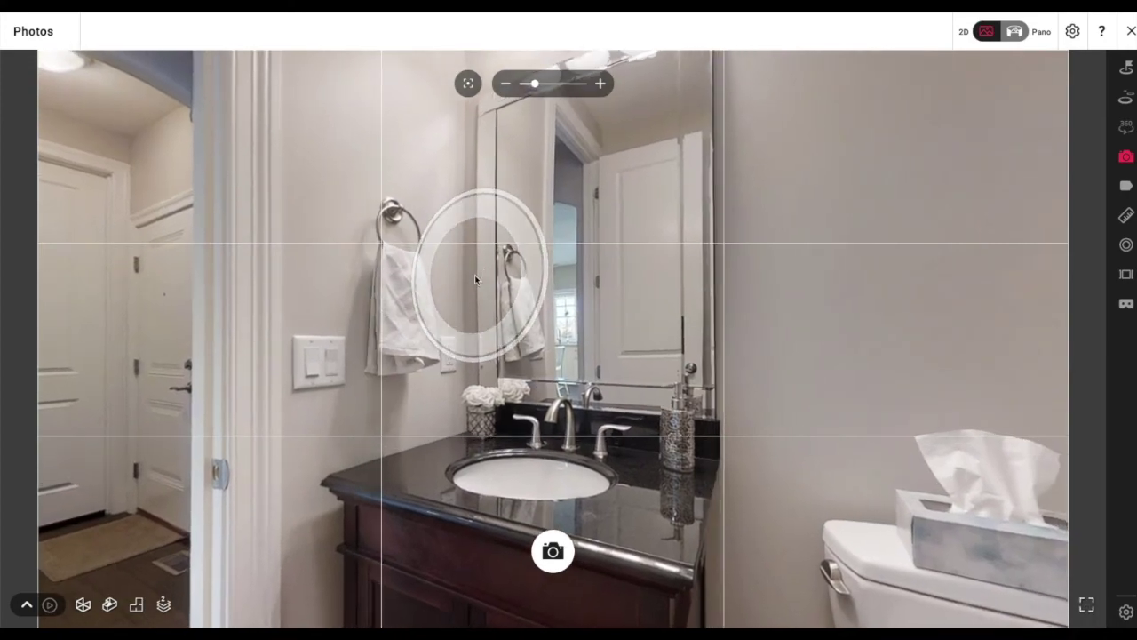
Leave the powder room and move through the hallway and formal dining room to the front entry
left_click(318, 317)
left_click(528, 467)
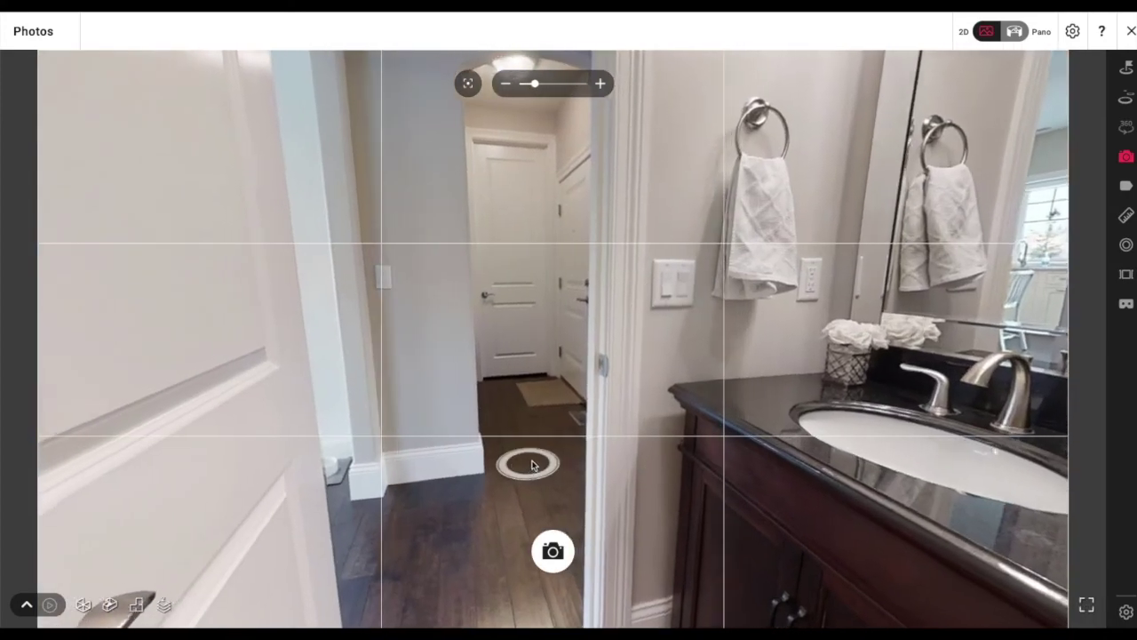
left_click_drag(660, 447, 548, 369)
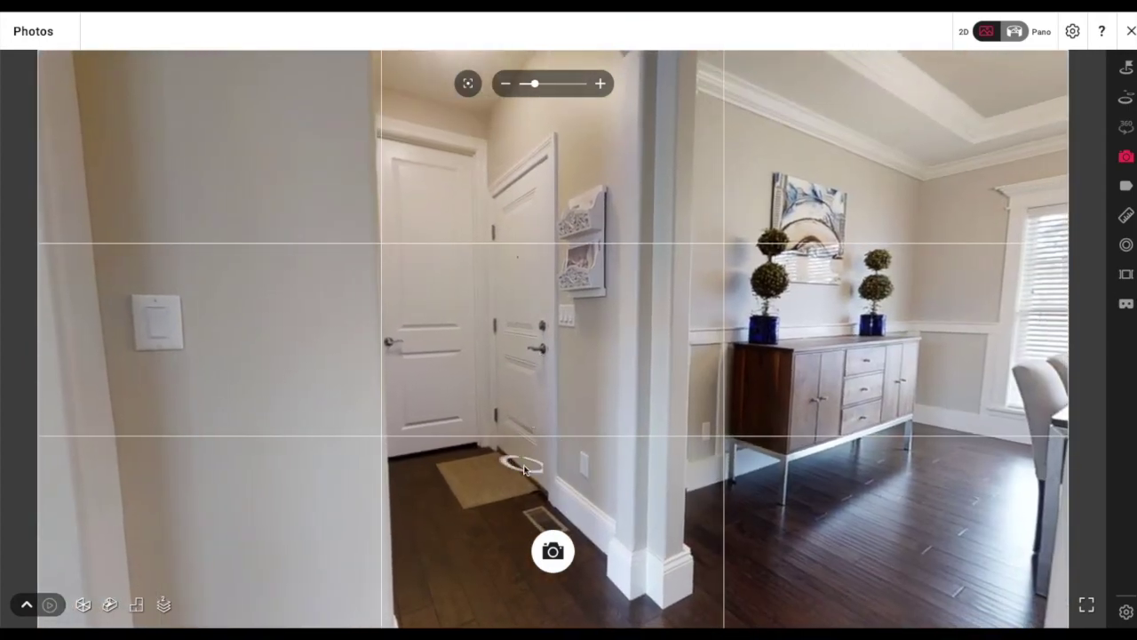
left_click(520, 465)
left_click_drag(752, 416, 573, 409)
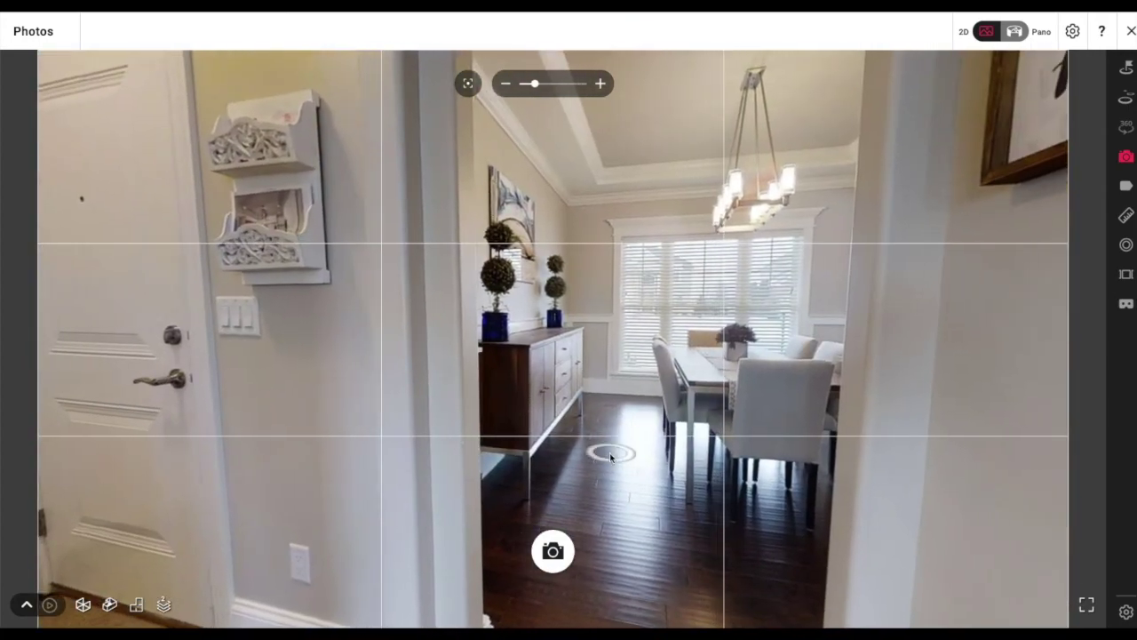
left_click(612, 453)
left_click_drag(678, 428, 522, 387)
left_click(617, 394)
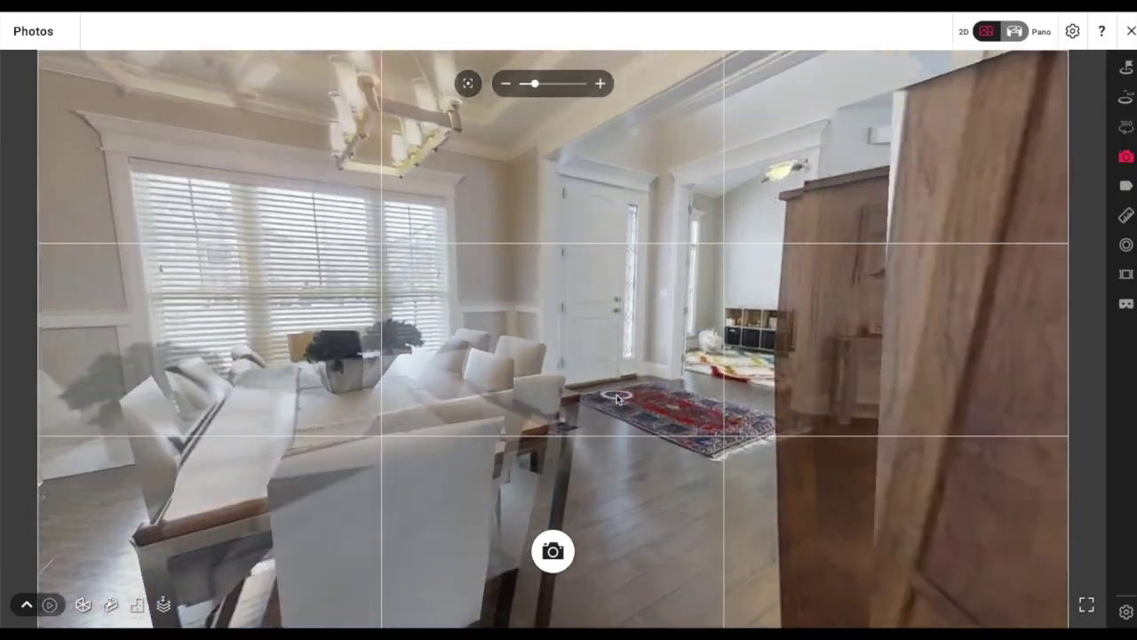
left_click(770, 436)
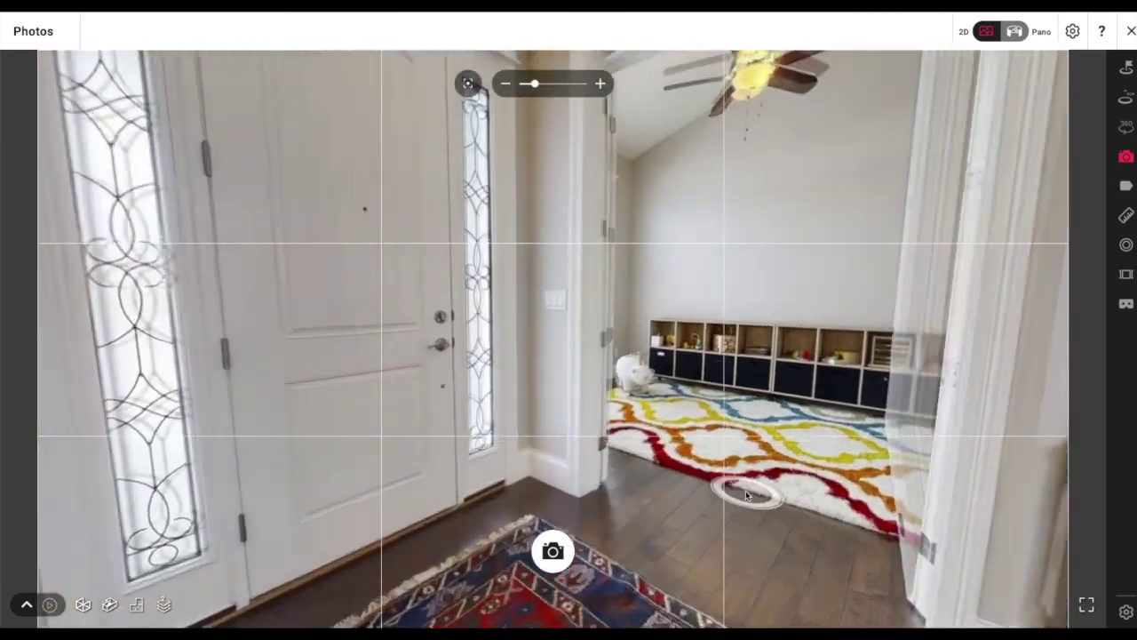
Enter the playroom, frame its French doors, ball pit and window together and capture a 2D photo
left_click(746, 495)
left_click(721, 486)
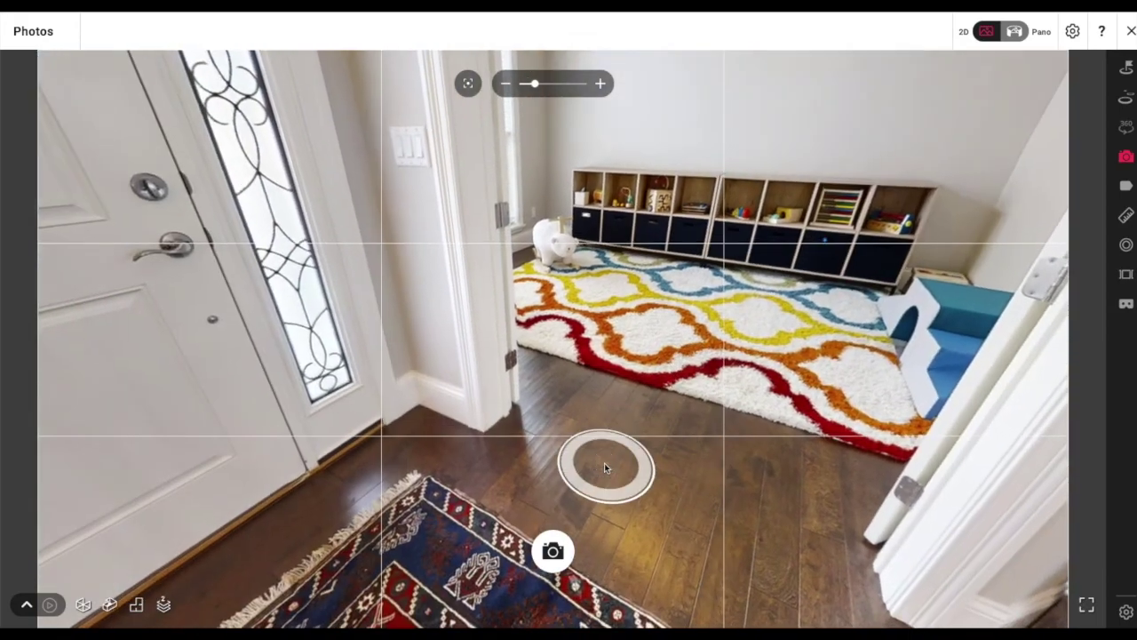
left_click(604, 463)
left_click_drag(593, 299, 728, 269)
left_click(818, 444)
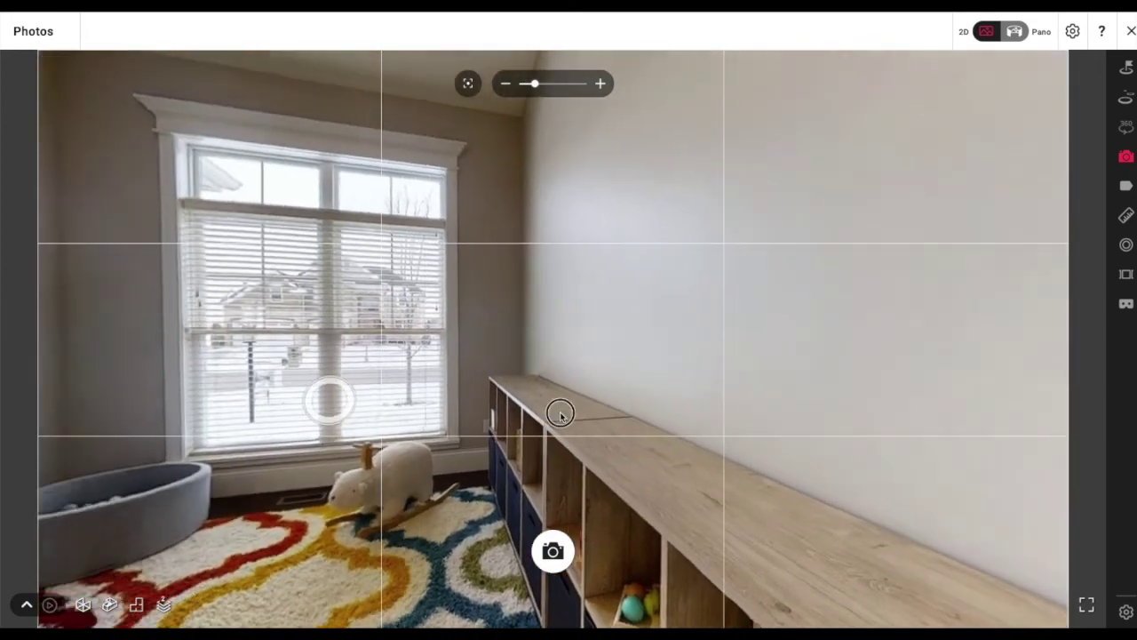
left_click_drag(560, 412, 889, 409)
left_click_drag(449, 405, 570, 404)
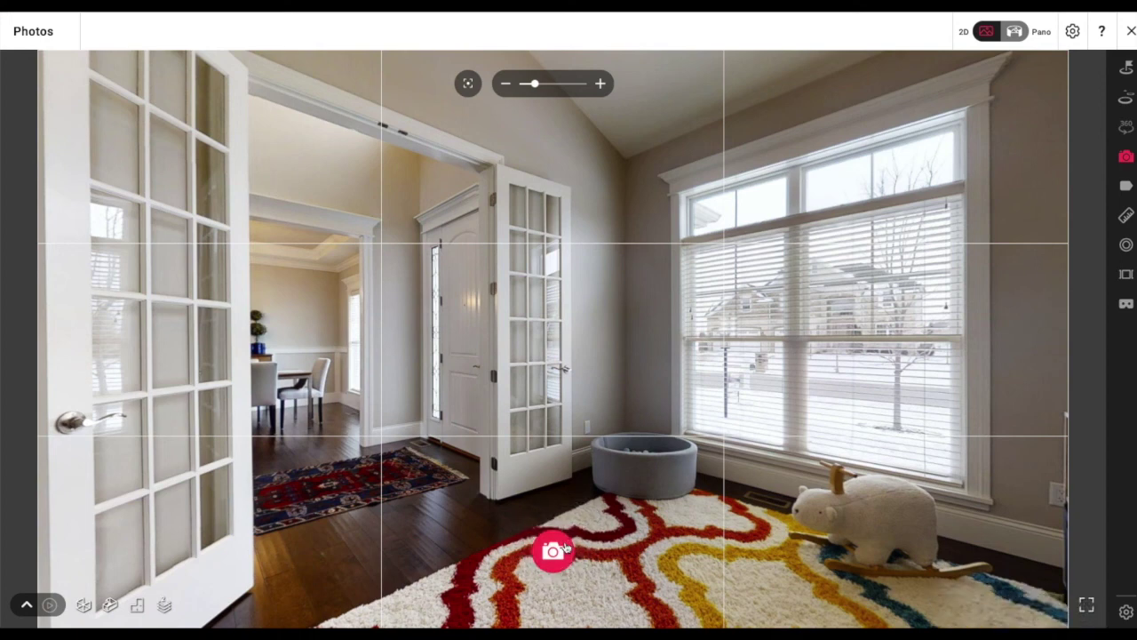
Examine the playroom from positions near its French doors, looking across the ball pit, window, toy shelves and climbing blocks
left_click(439, 519)
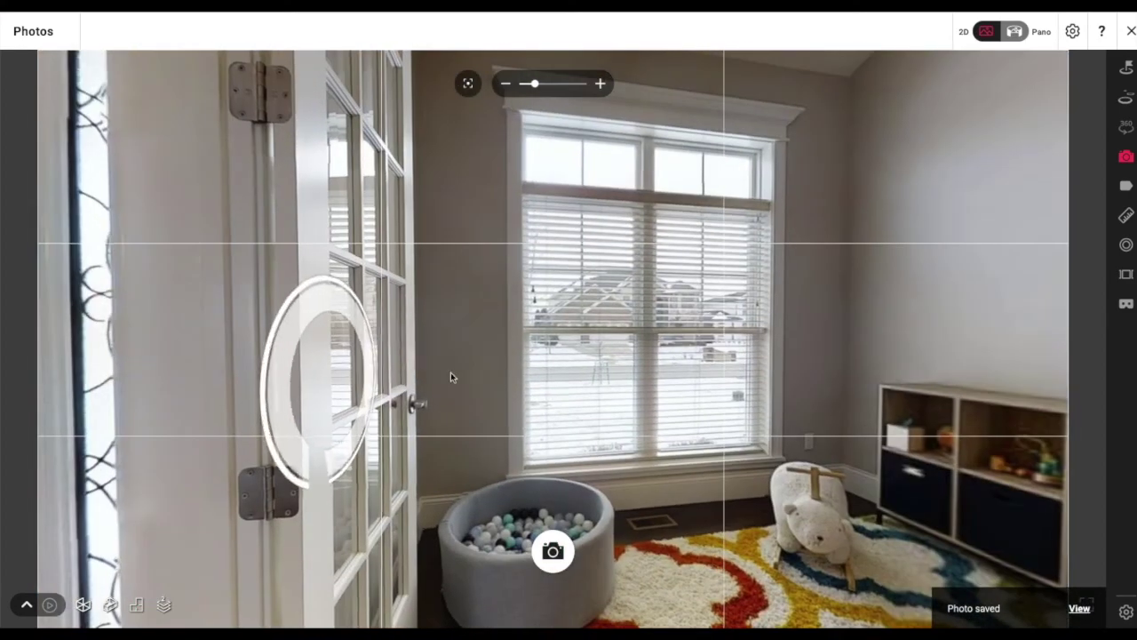
left_click_drag(607, 356, 739, 415)
left_click(752, 413)
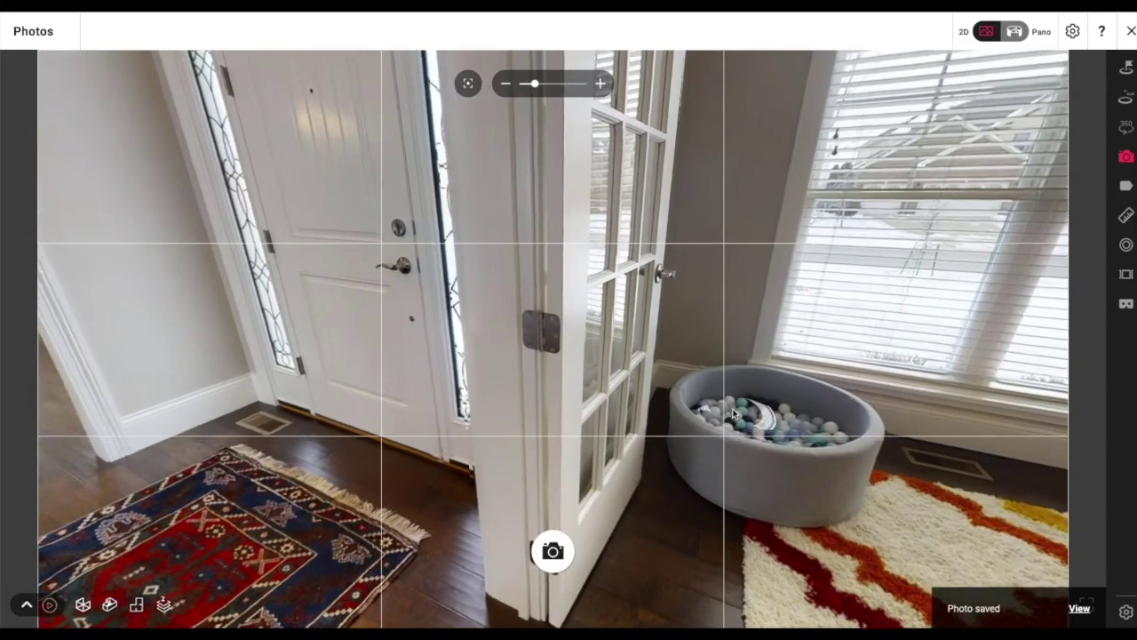
left_click_drag(827, 525, 390, 432)
left_click_drag(779, 356, 460, 399)
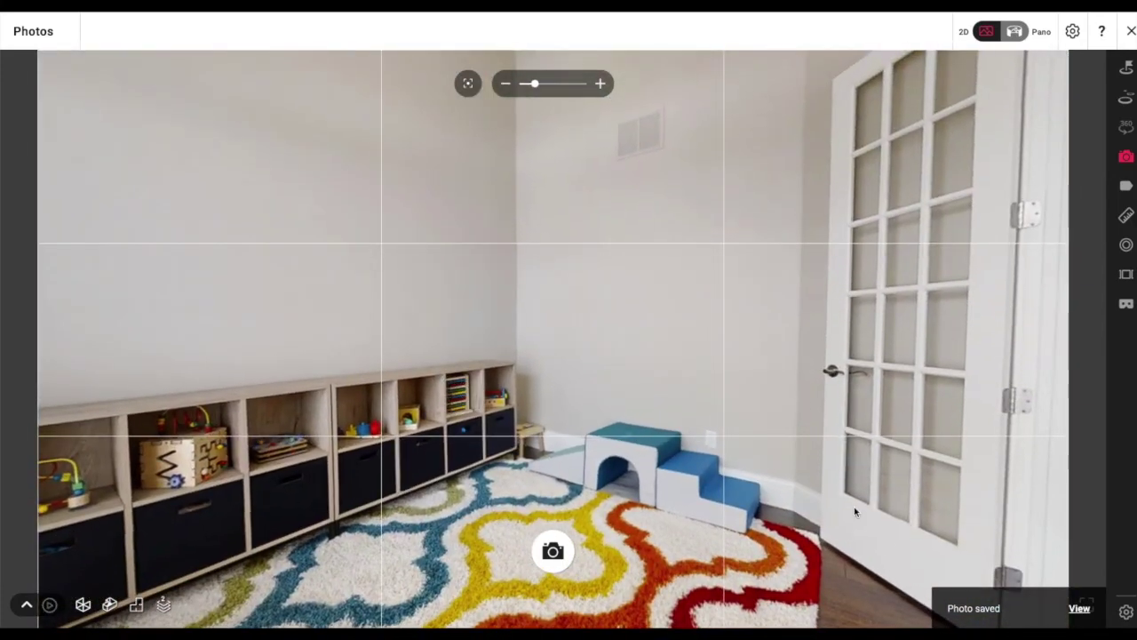
left_click(803, 520)
left_click_drag(482, 439, 847, 474)
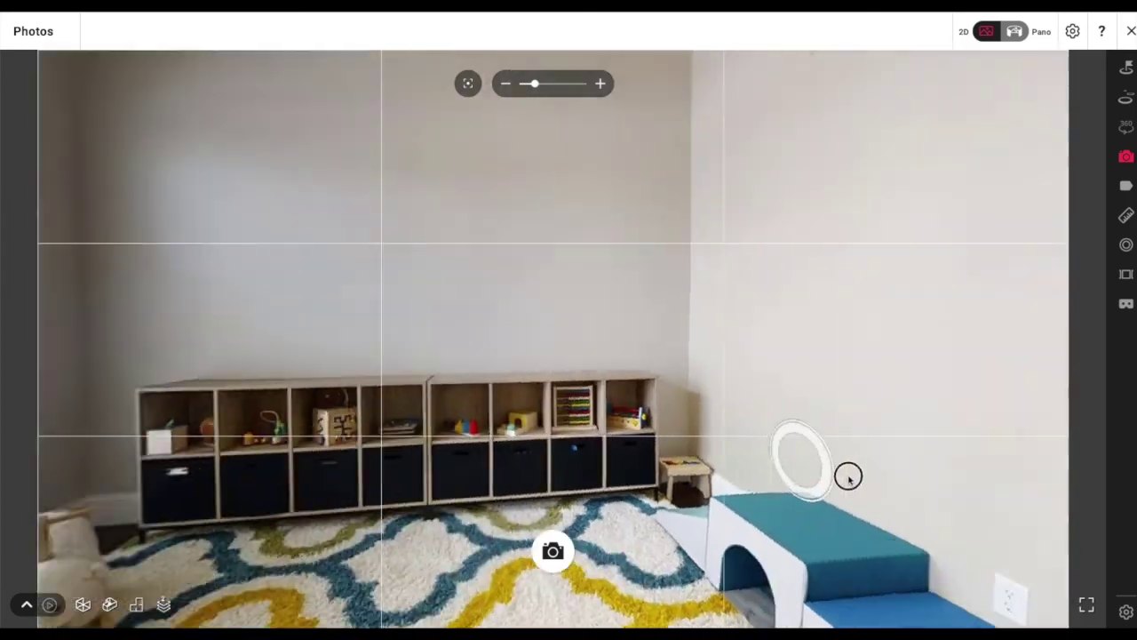
left_click_drag(533, 445, 850, 437)
key("Left")
key("Left")
key("Left")
key("Left")
key("Left")
key("Left")
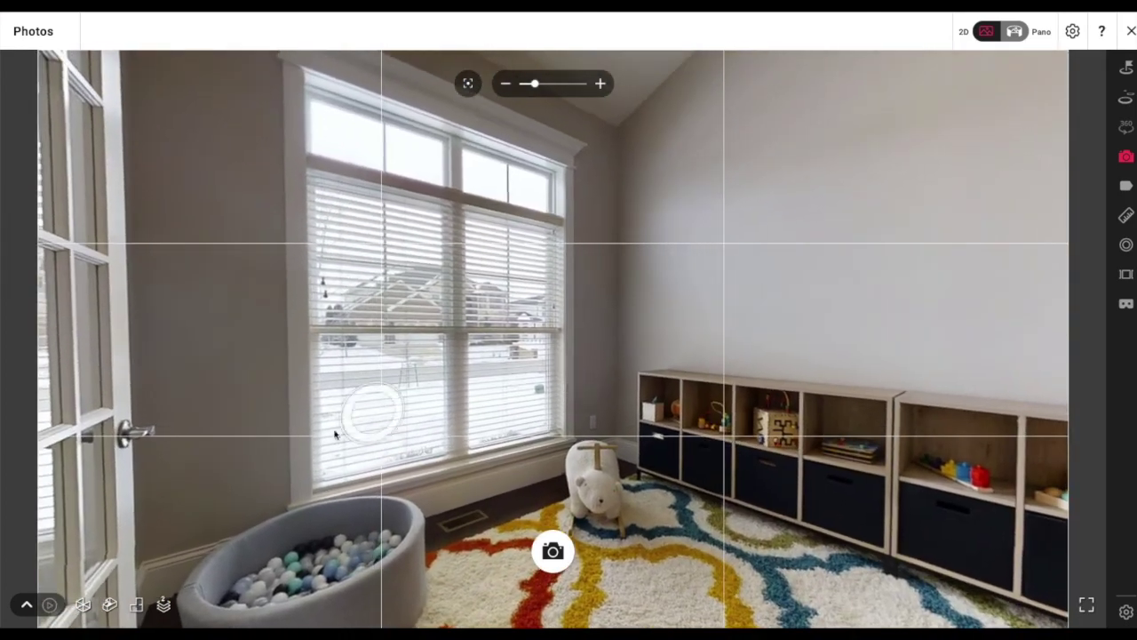
left_click_drag(335, 434, 616, 312)
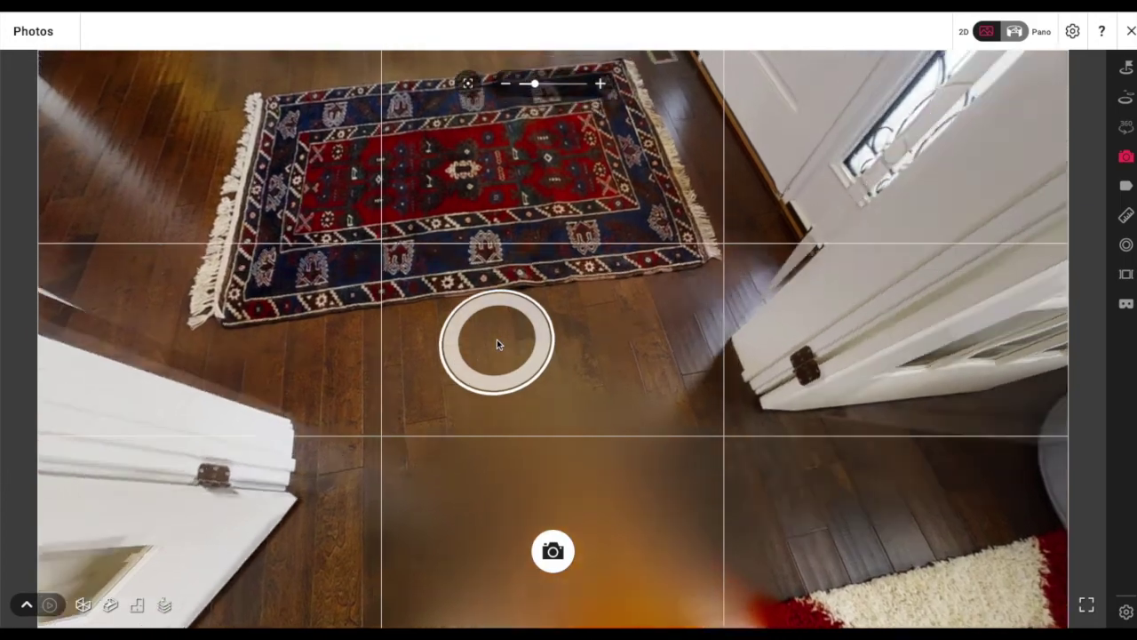
From the playroom doorway, frame the window, toy shelves and climbing blocks slightly zoomed out, level the camera to the horizon and capture a 2D photo
left_click(496, 342)
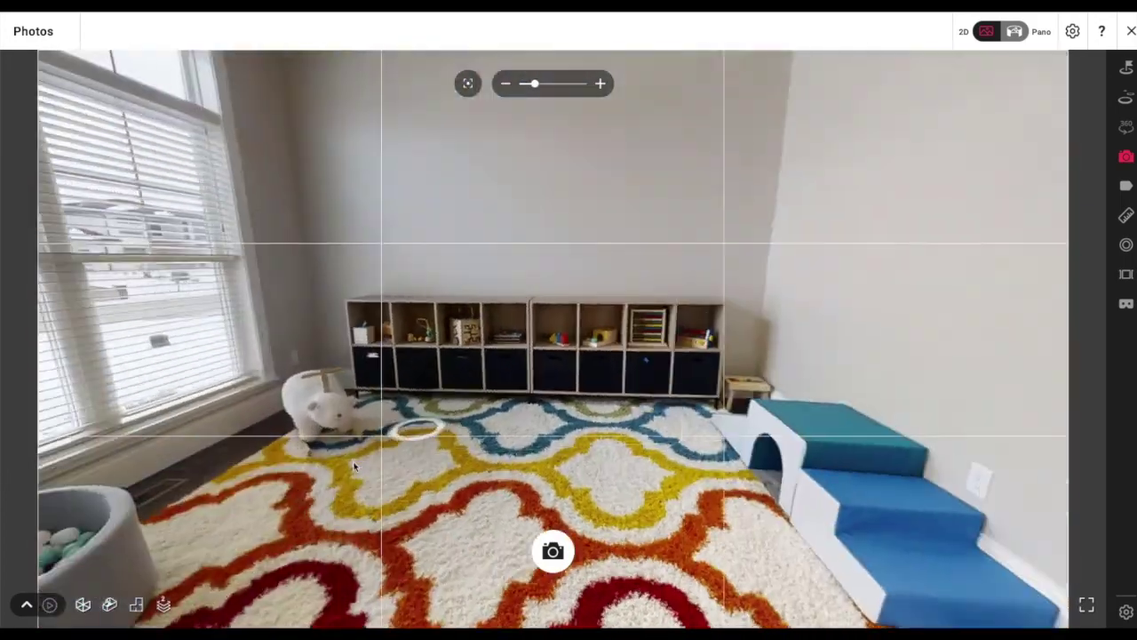
left_click_drag(593, 363, 657, 367)
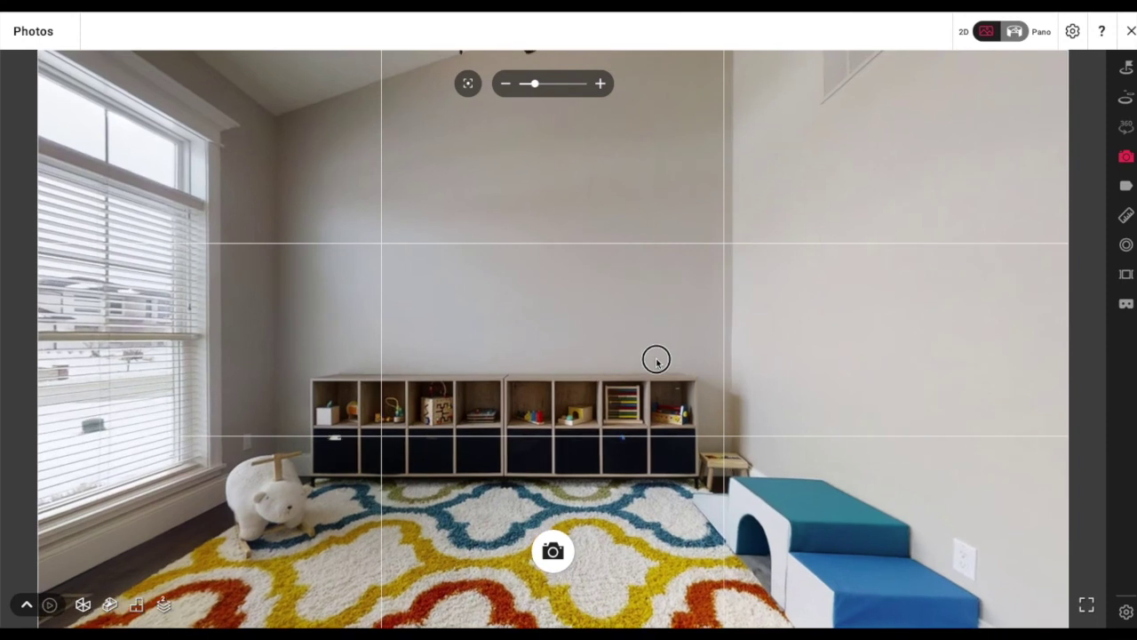
scroll(655, 362, "down", 2)
left_click_drag(630, 361, 619, 365)
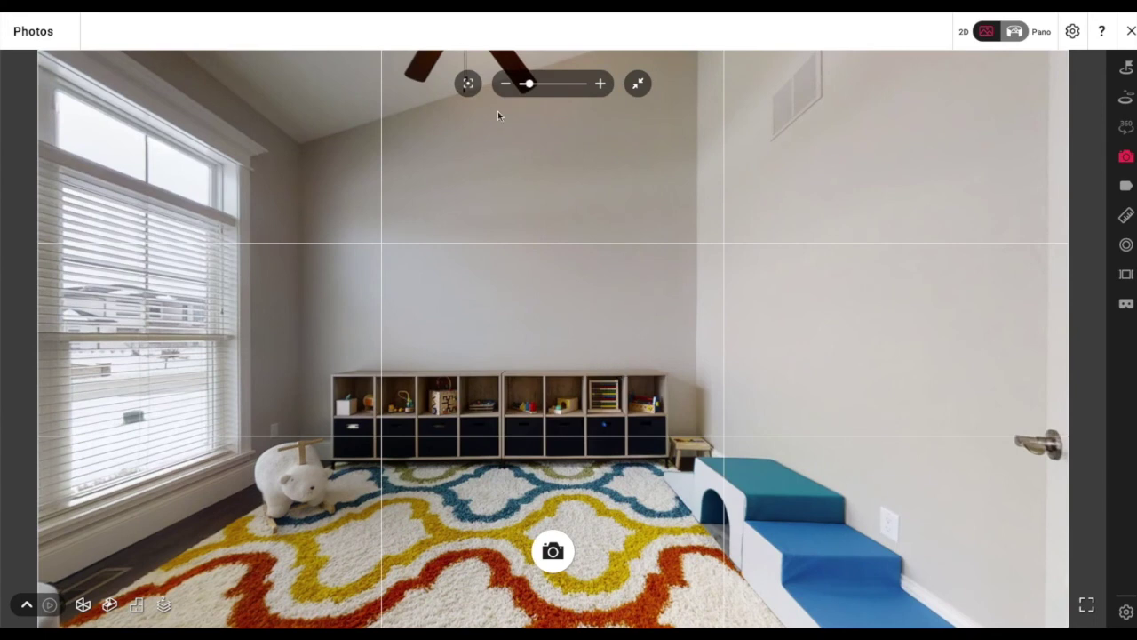
left_click(471, 84)
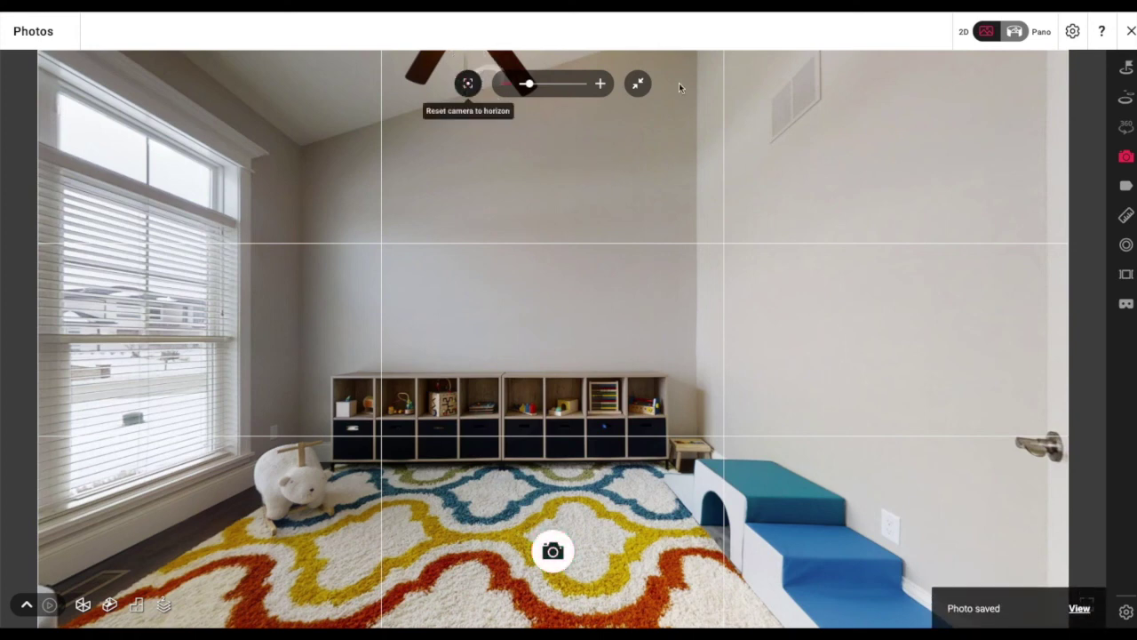
Open the 3D scans view and examine the scan positions around the playroom doorway and rug
left_click(1127, 96)
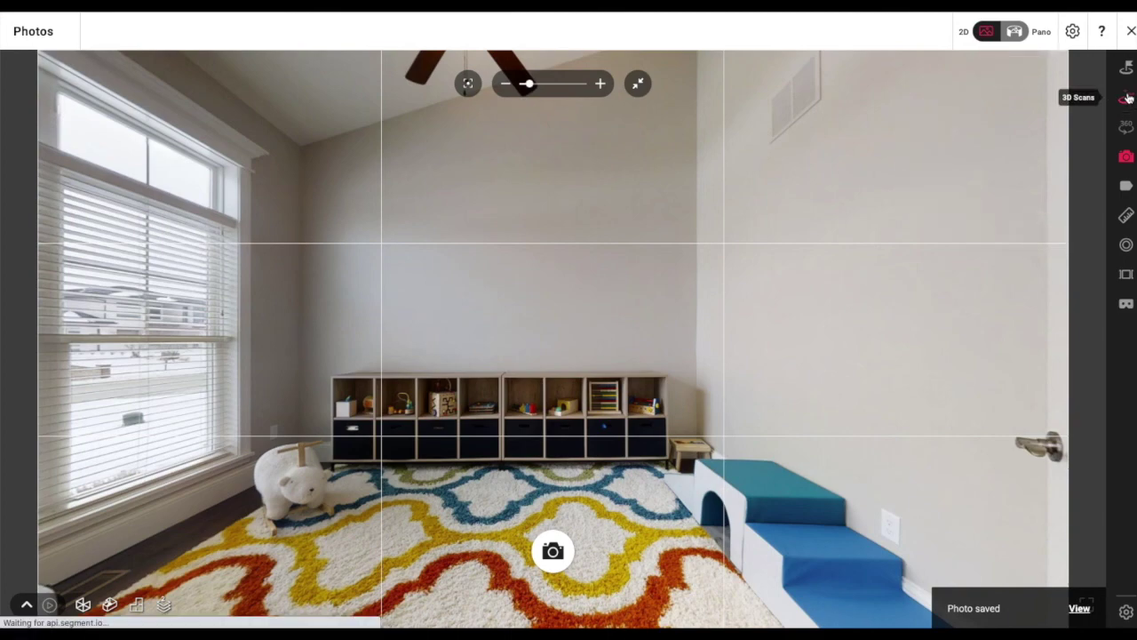
left_click_drag(579, 461, 634, 326)
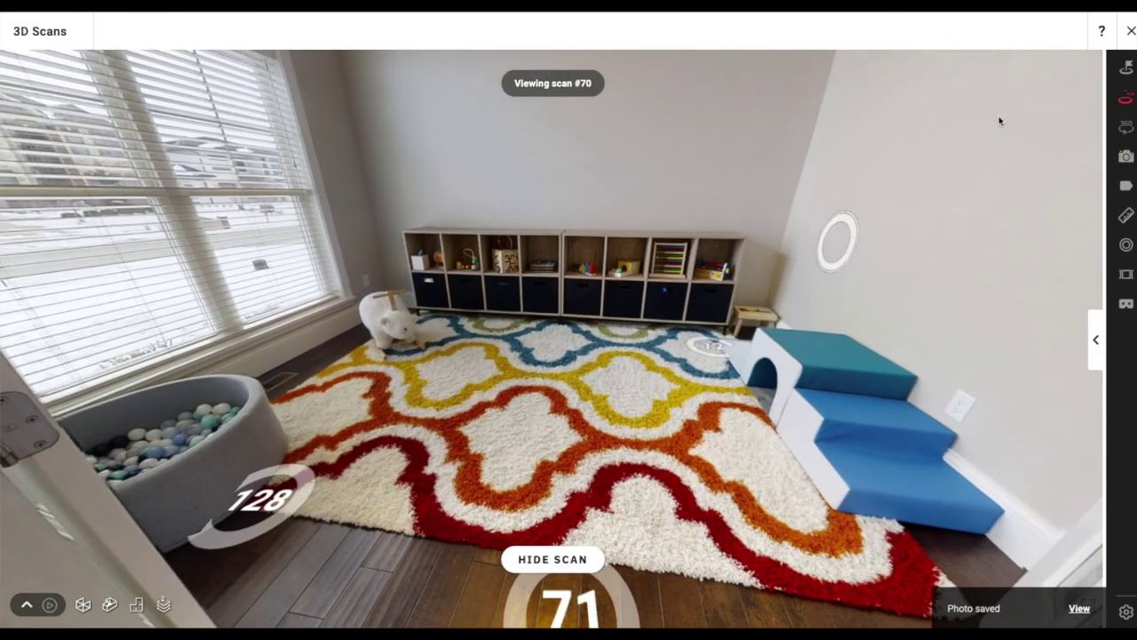
mouse_move(654, 475)
left_mouse_down()
mouse_move(503, 414)
mouse_move(620, 463)
mouse_move(642, 399)
left_mouse_up()
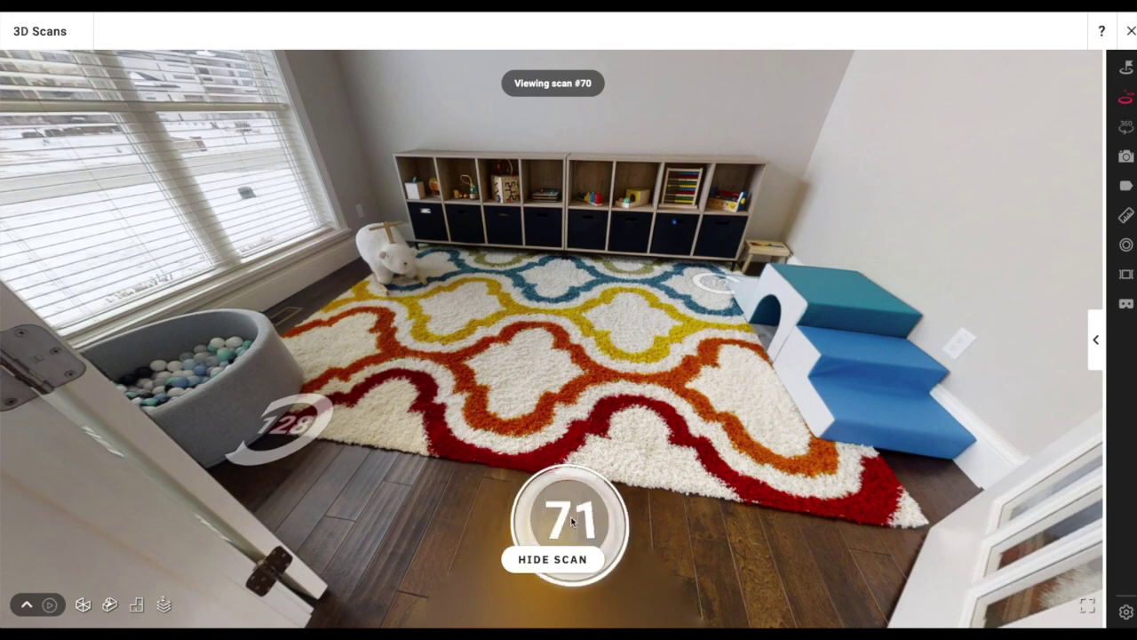
left_click(299, 426)
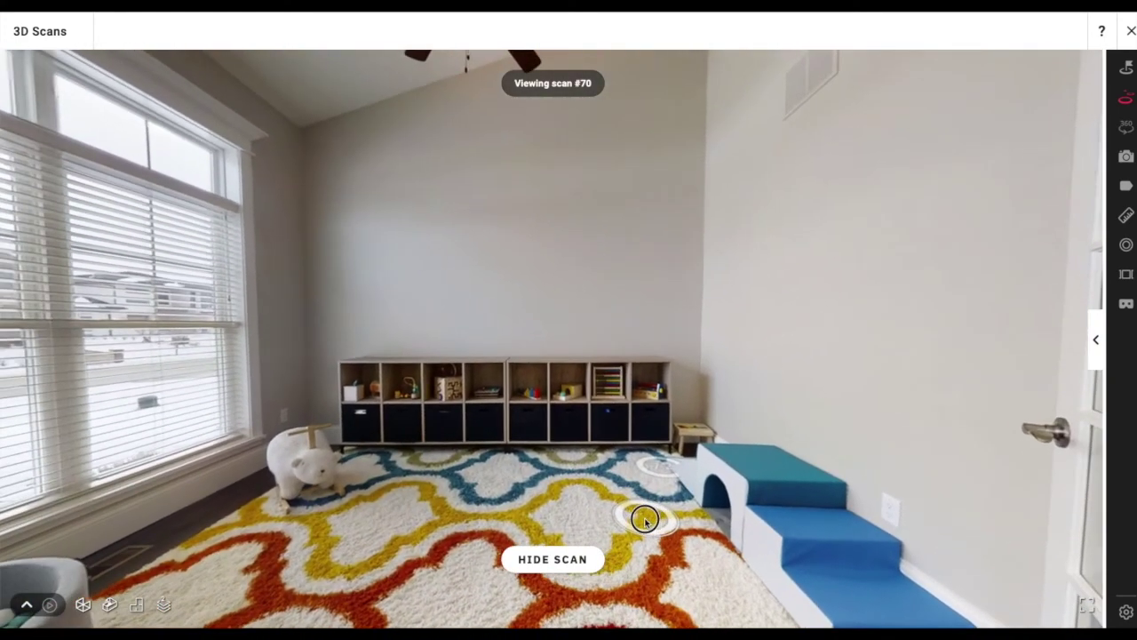
left_click(645, 520)
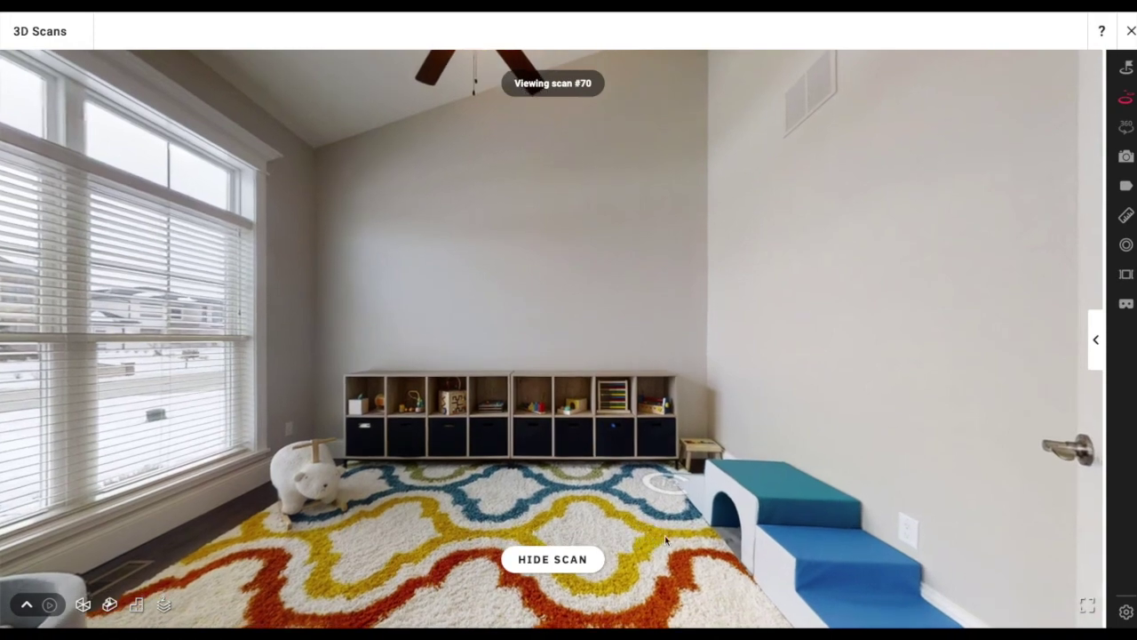
left_click_drag(519, 472, 471, 400)
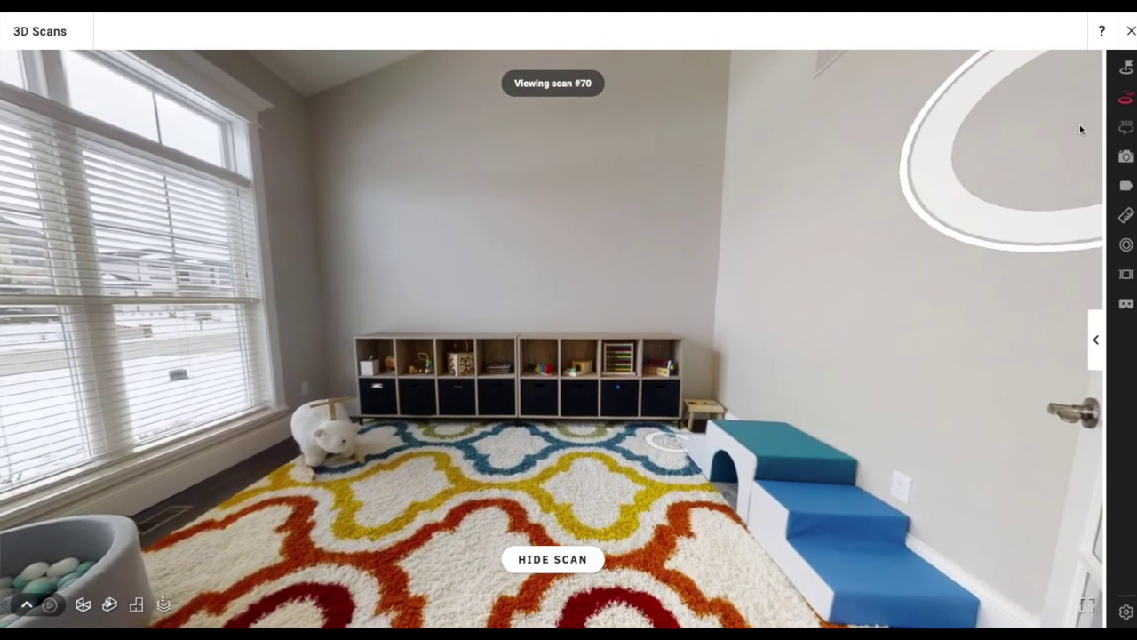
Return to photo capture, leave the playroom and move across the front entry to the hallway beside the gray cabinet
left_click(1126, 156)
left_click_drag(748, 306, 222, 346)
left_click_drag(710, 355, 640, 365)
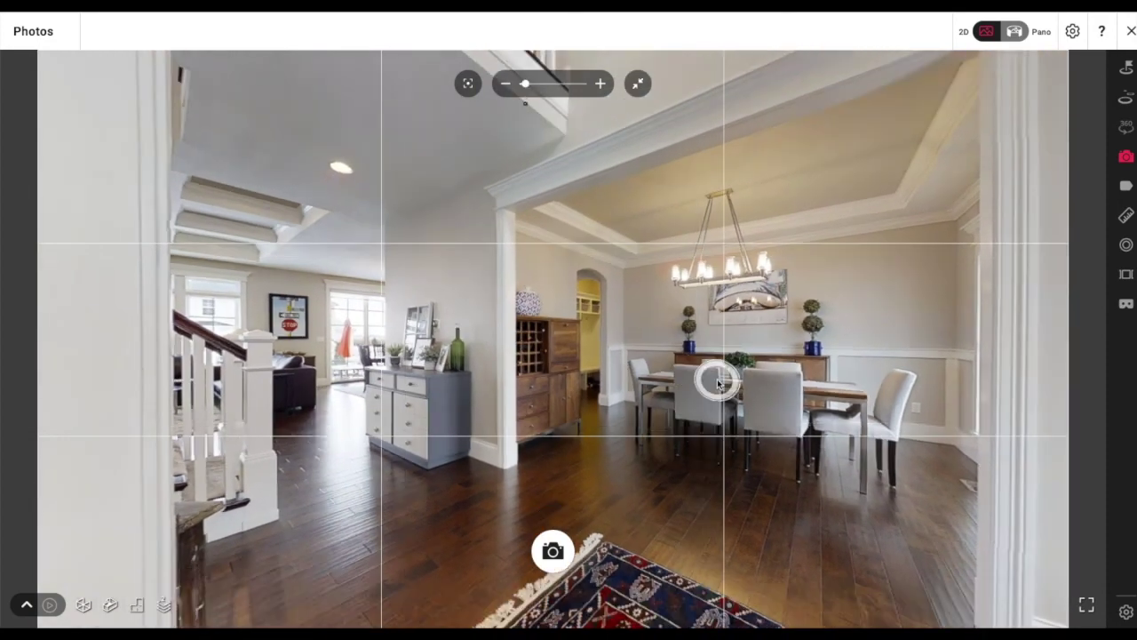
left_click_drag(717, 384, 359, 276)
left_click_drag(744, 466, 541, 342)
left_click(612, 452)
left_click_drag(312, 314, 642, 421)
left_click(455, 425)
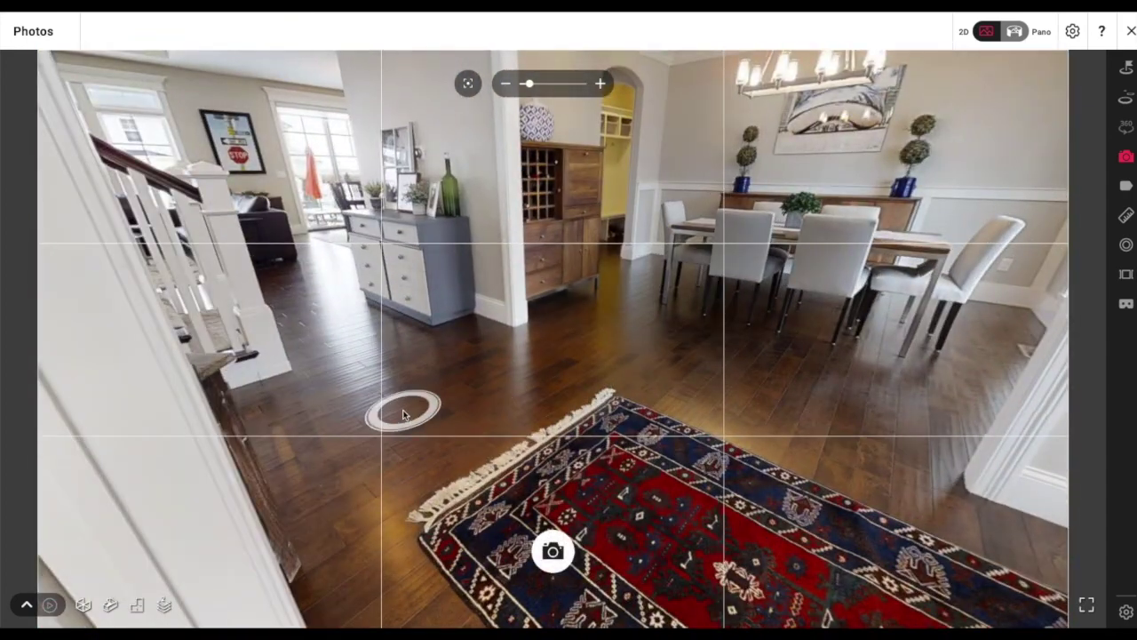
left_click(403, 409)
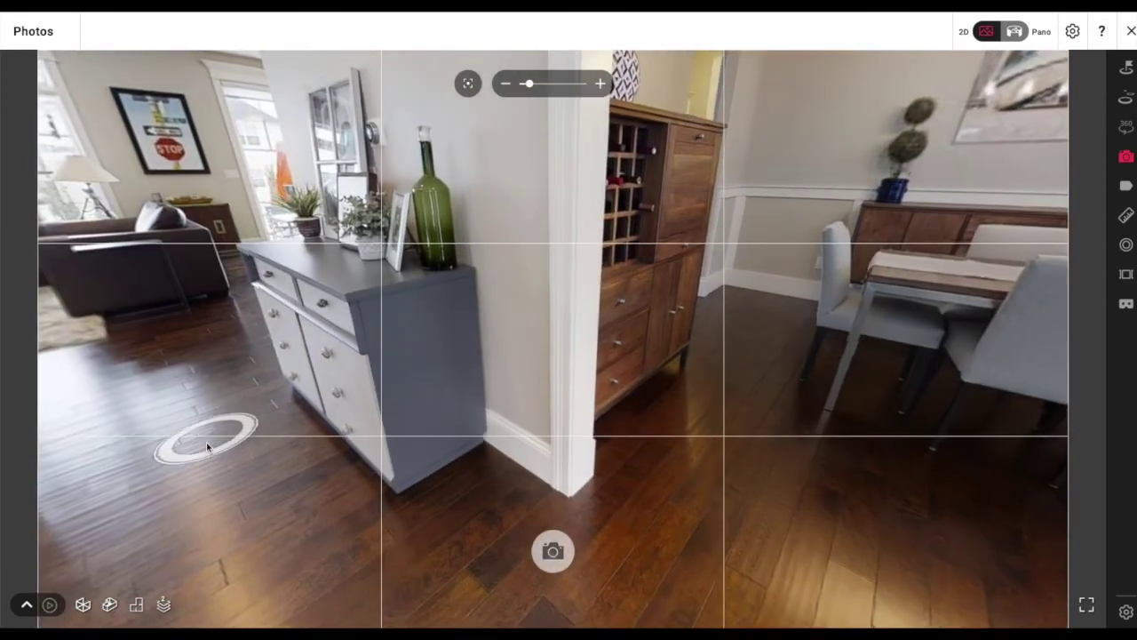
left_click_drag(151, 448, 334, 453)
left_click(334, 458)
Frame the front door with the dining room and stair newel post slightly zoomed in, level the camera to the horizon and capture a 2D photo
left_click_drag(977, 448, 392, 513)
left_click_drag(524, 457, 160, 559)
left_click_drag(740, 391, 675, 360)
scroll(653, 395, "up", 2)
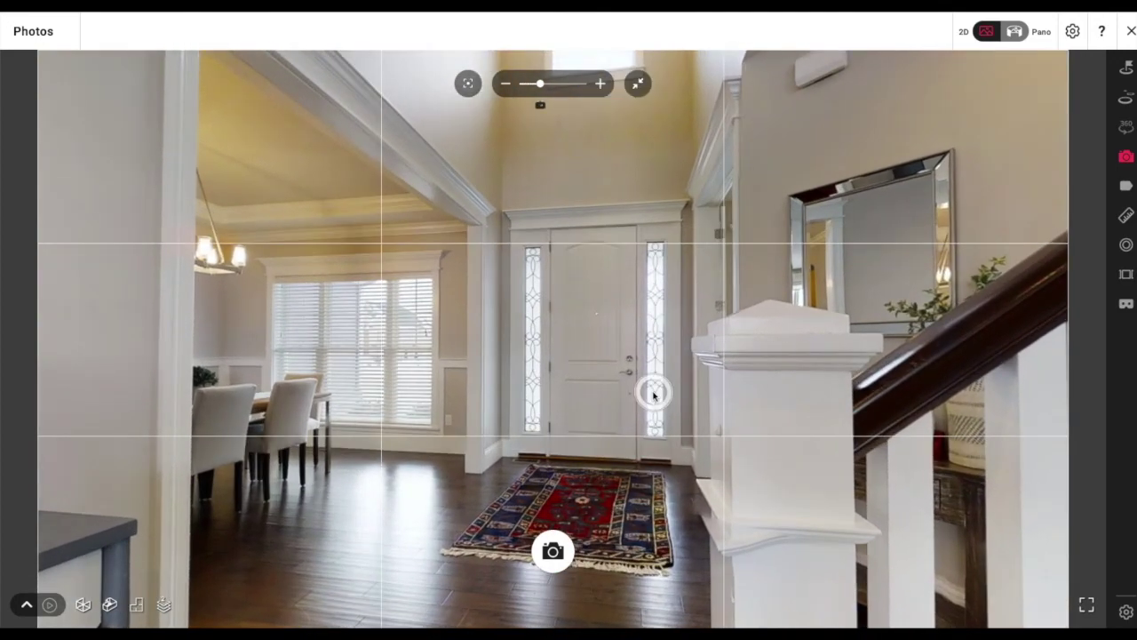
left_click(468, 86)
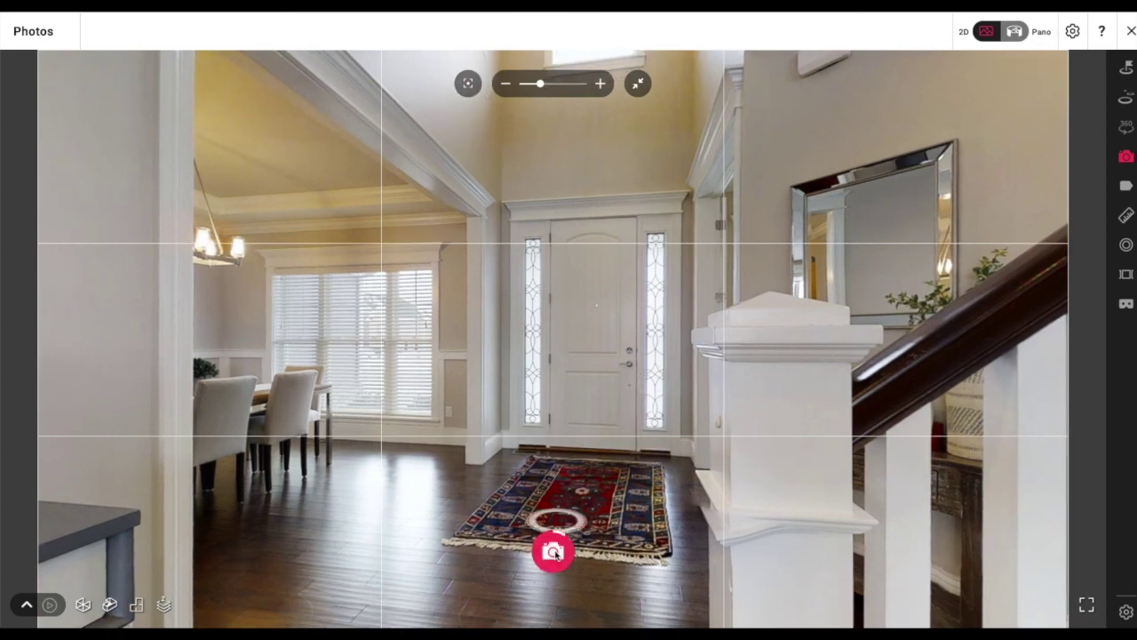
left_click(553, 552)
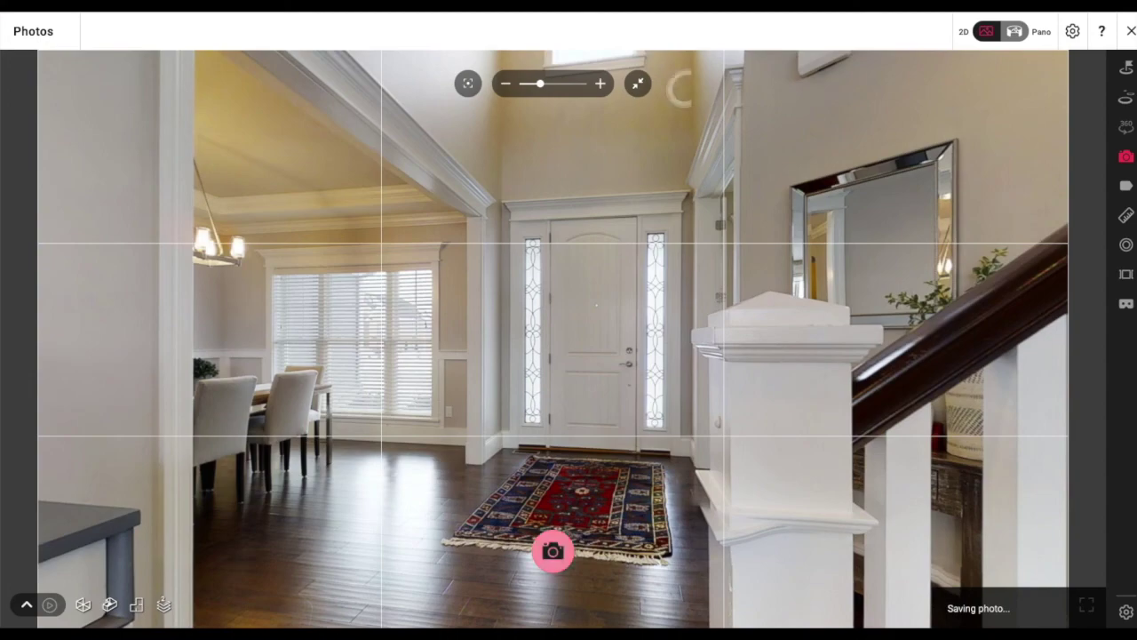
Restore the default zoom, move to the entry, frame the console table, staircase and living room together and capture a 2D photo
left_click(640, 84)
left_click_drag(526, 437, 586, 303)
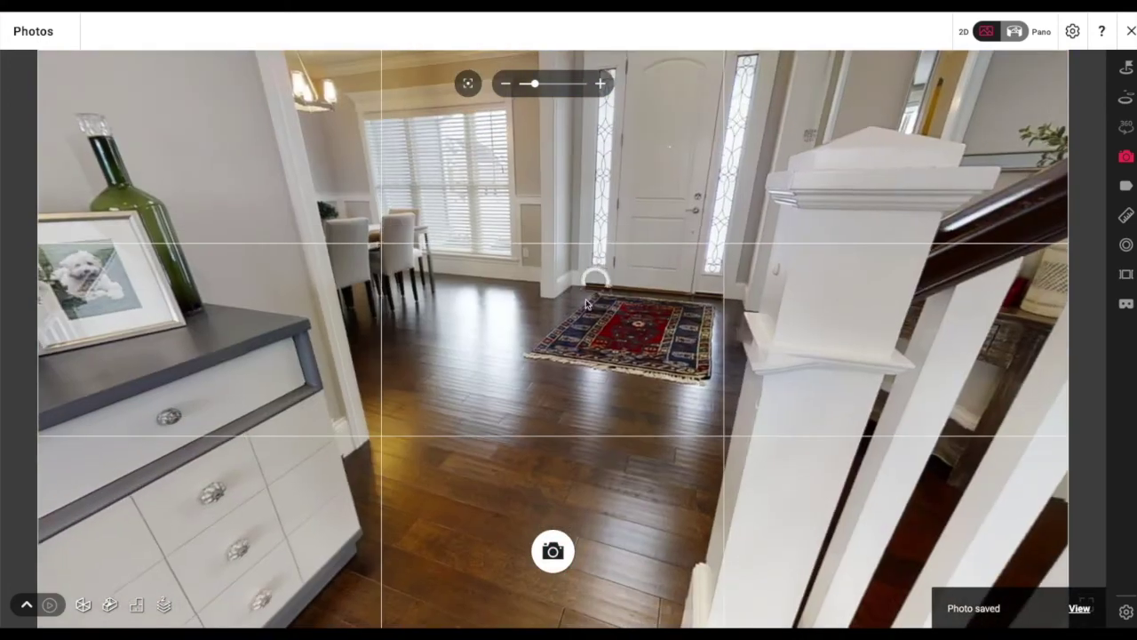
left_click(663, 403)
left_click_drag(772, 315, 227, 322)
left_click_drag(716, 316, 331, 364)
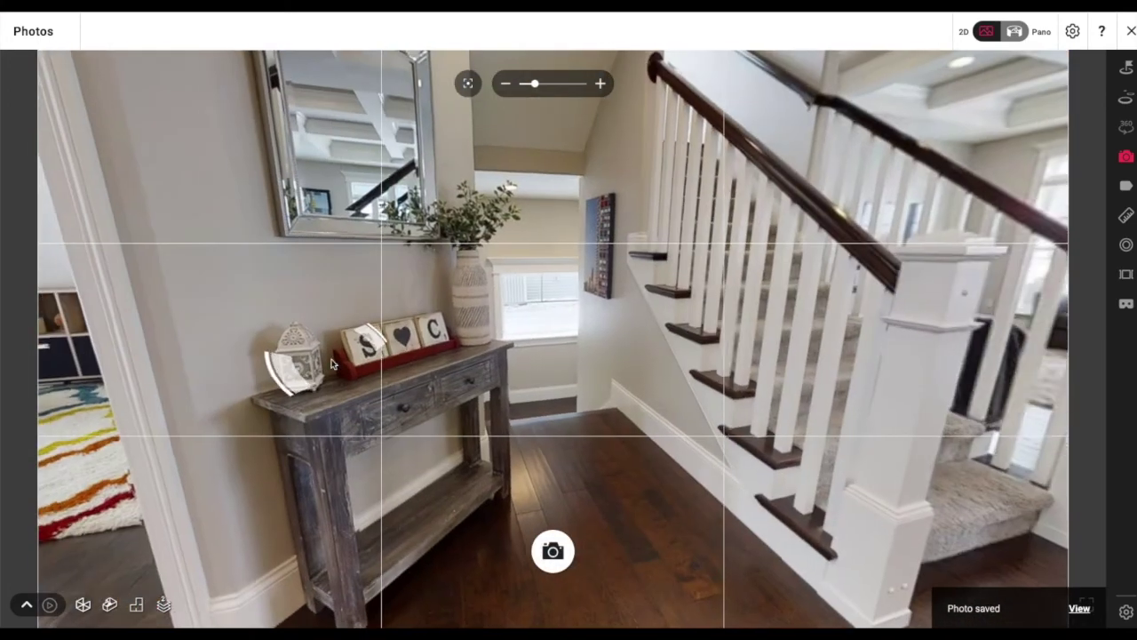
left_click_drag(571, 334, 461, 416)
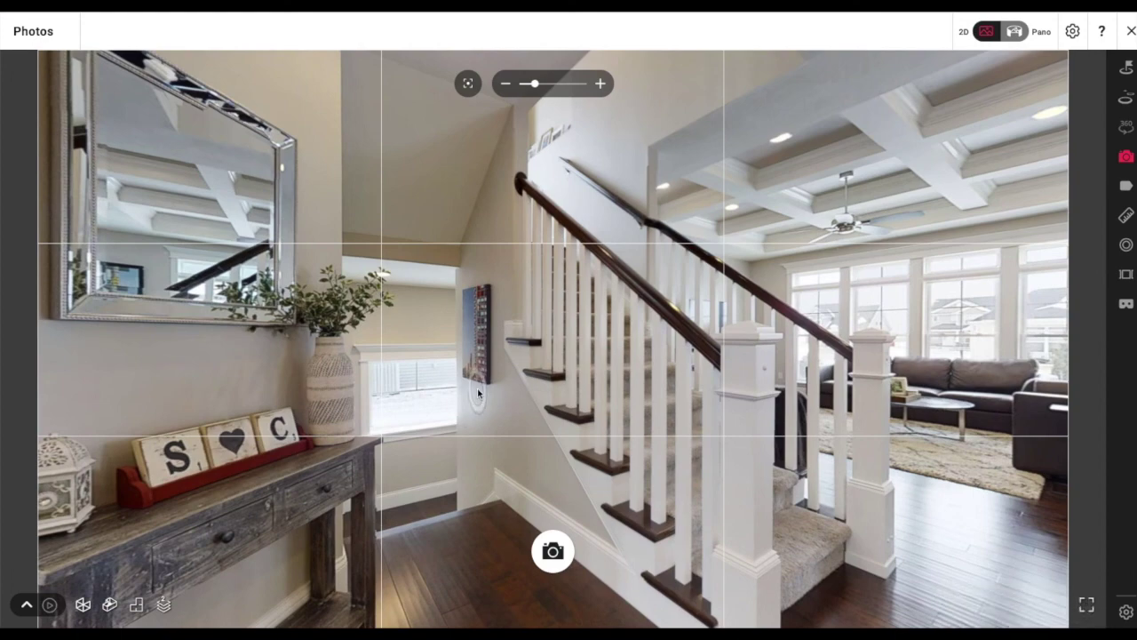
mouse_move(587, 375)
left_mouse_down()
mouse_move(542, 376)
mouse_move(569, 378)
left_mouse_up()
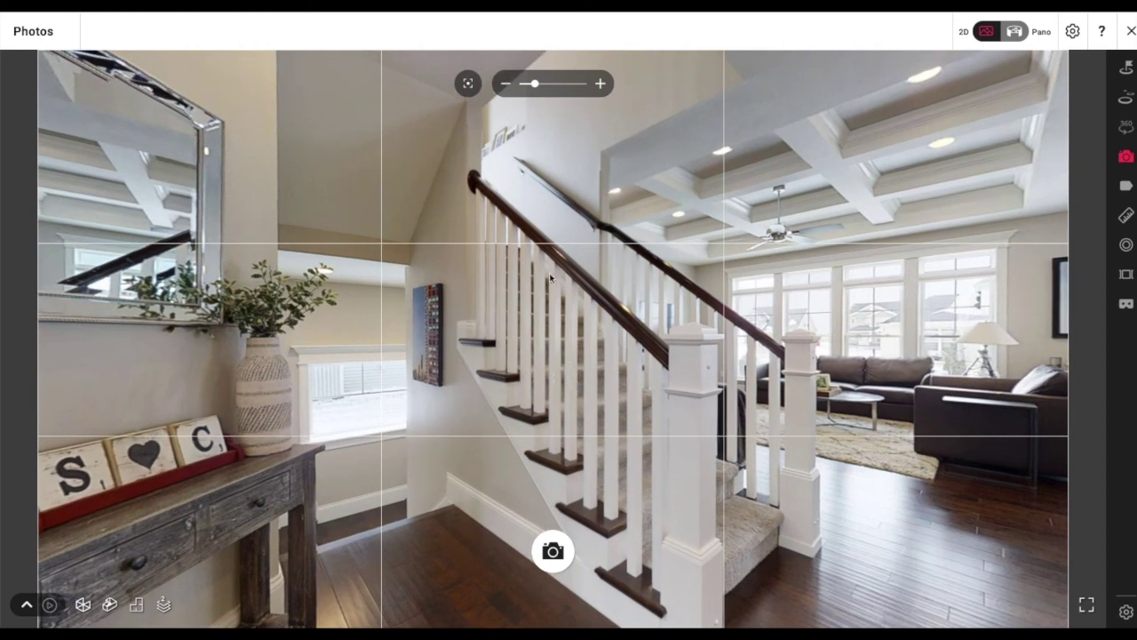
left_click(553, 551)
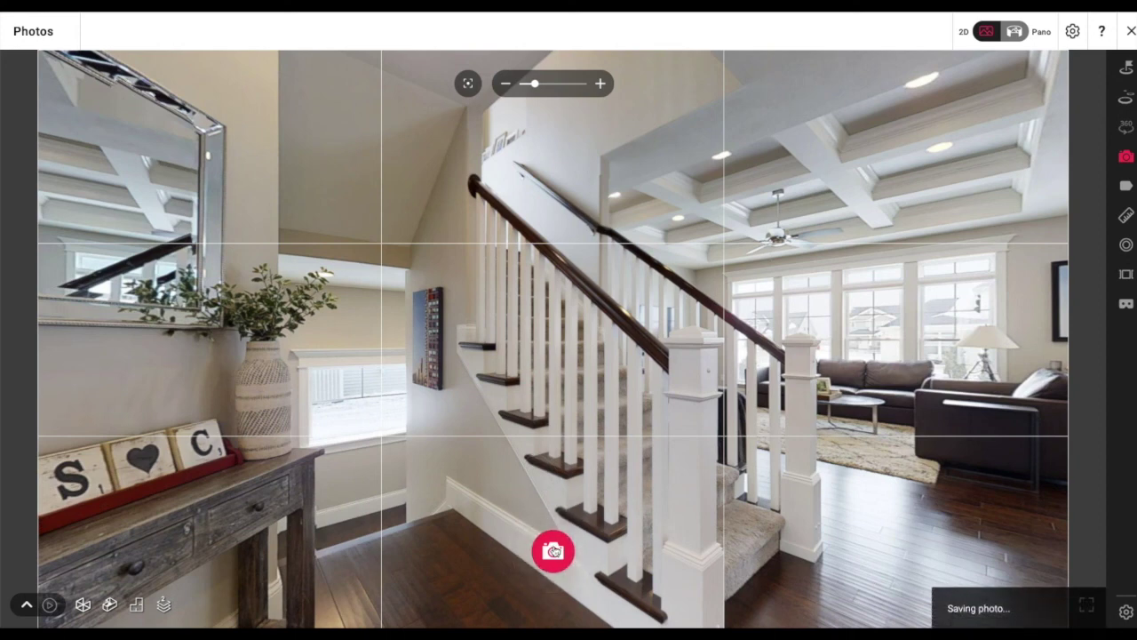
Move past the console table to the stair landing and go down the stairs to the basement
left_click(445, 537)
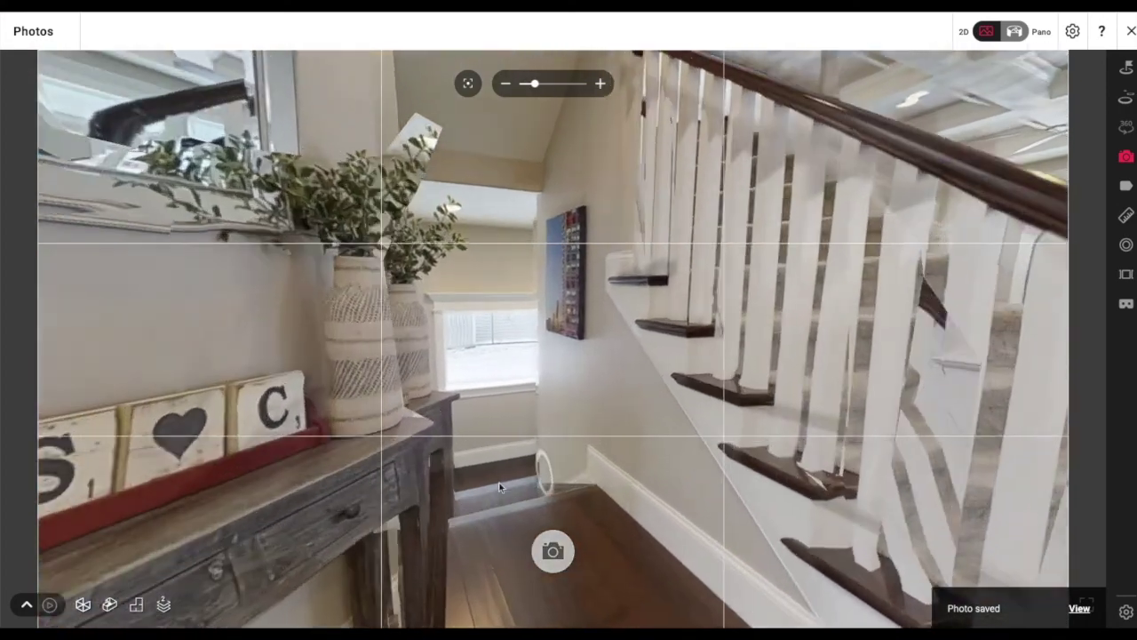
left_click(499, 487)
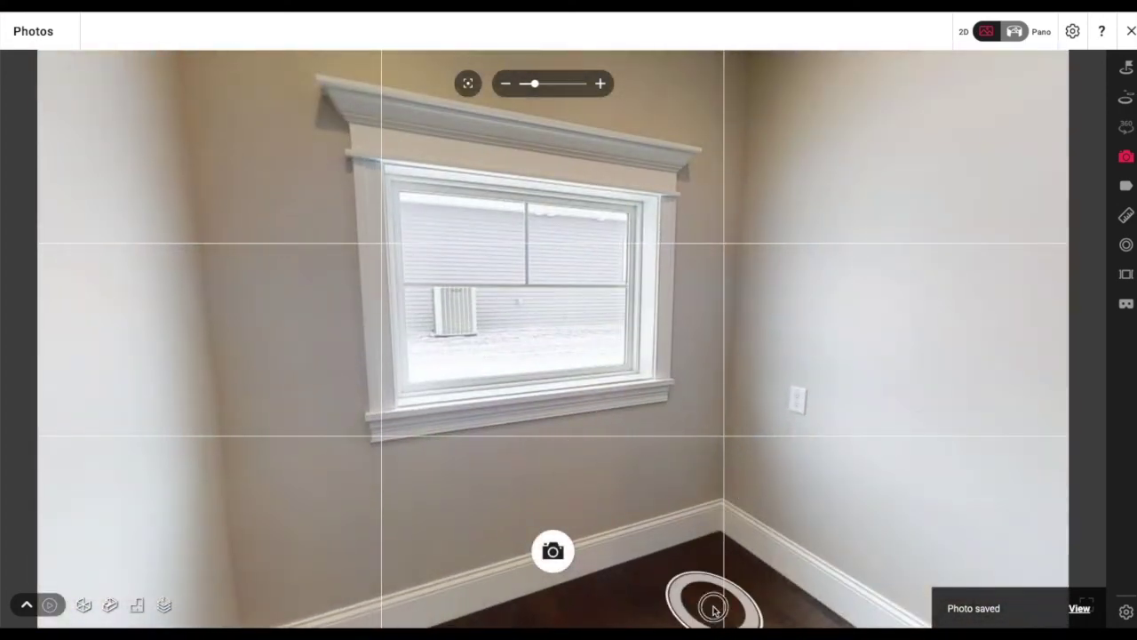
left_click(713, 609)
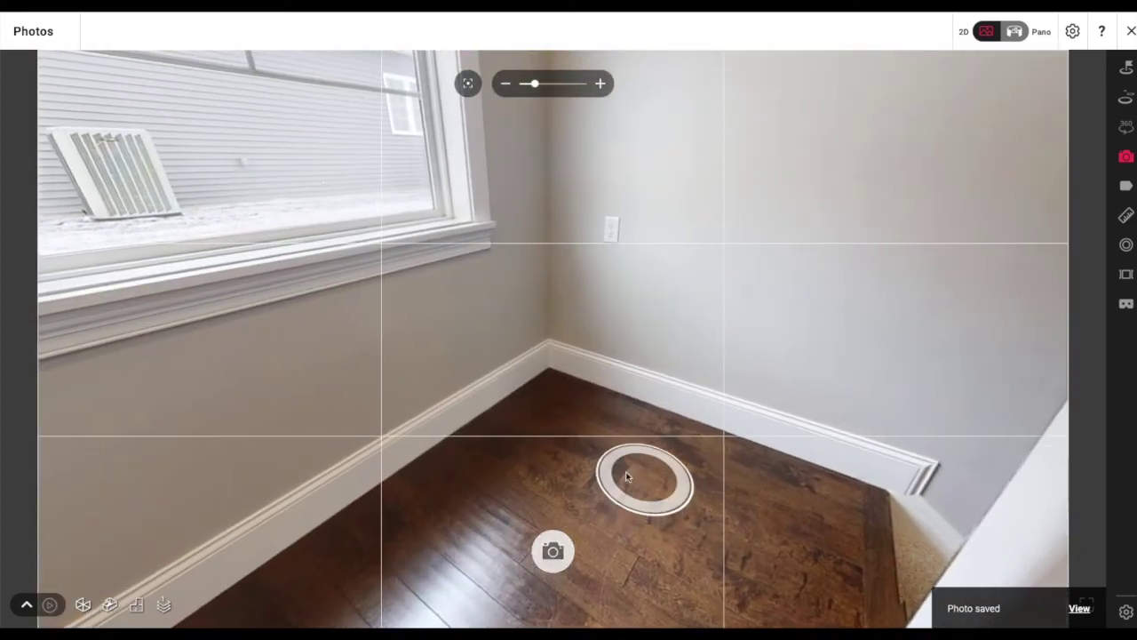
left_click(625, 477)
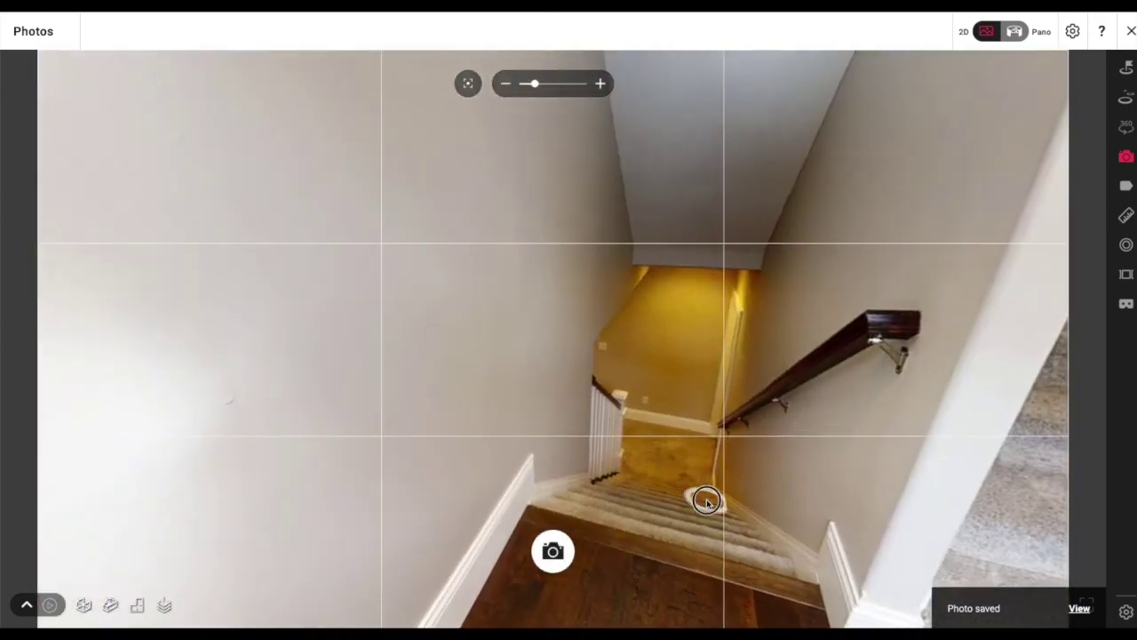
left_click(707, 501)
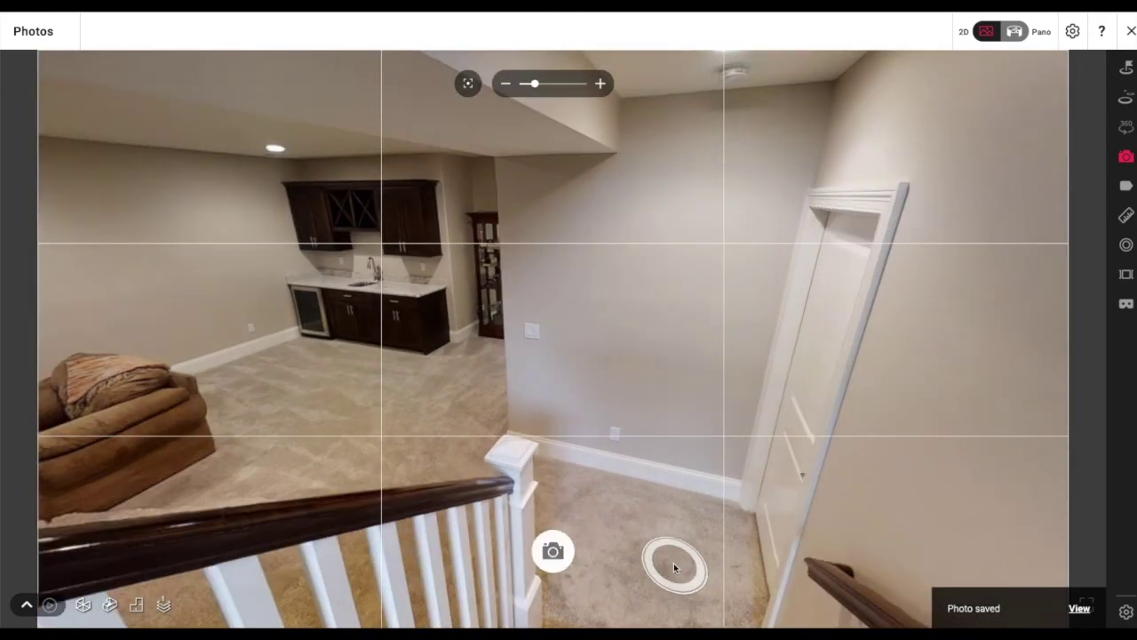
left_click(674, 566)
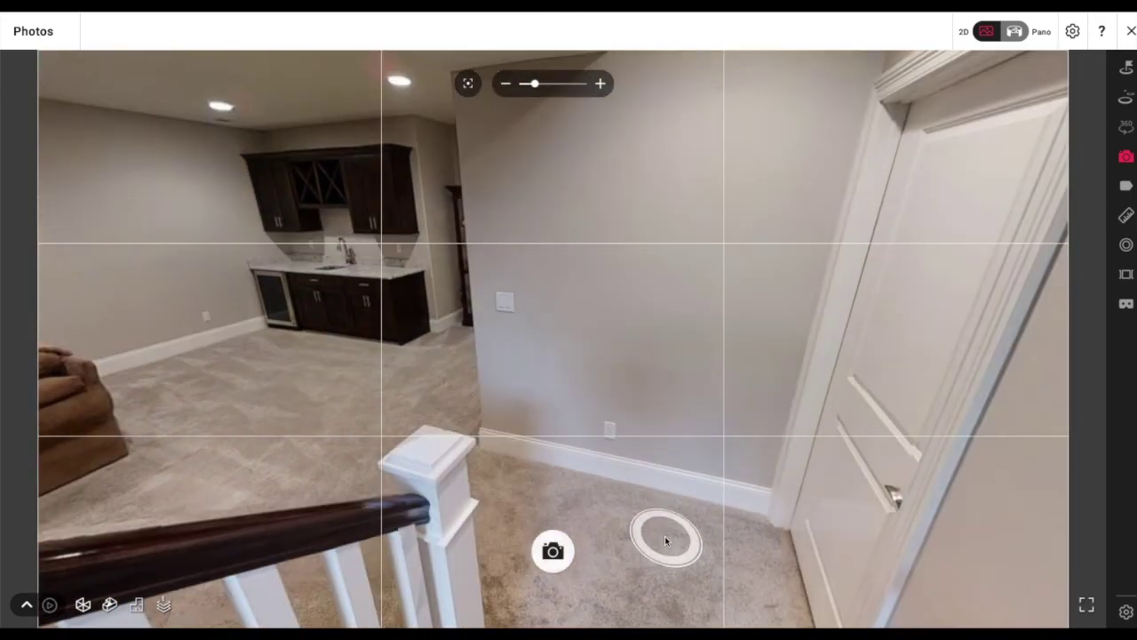
Move off the basement stairs and turn the view toward the media cabinet and brown sofas
left_click(667, 533)
left_click_drag(747, 355, 880, 289)
left_click(652, 469)
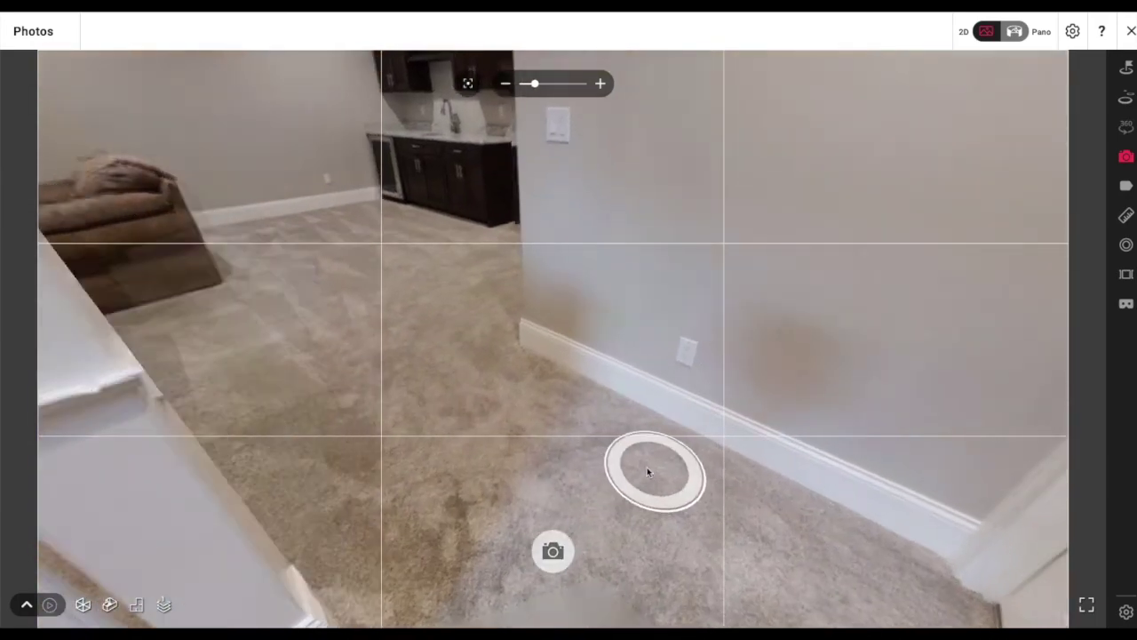
left_click(586, 410)
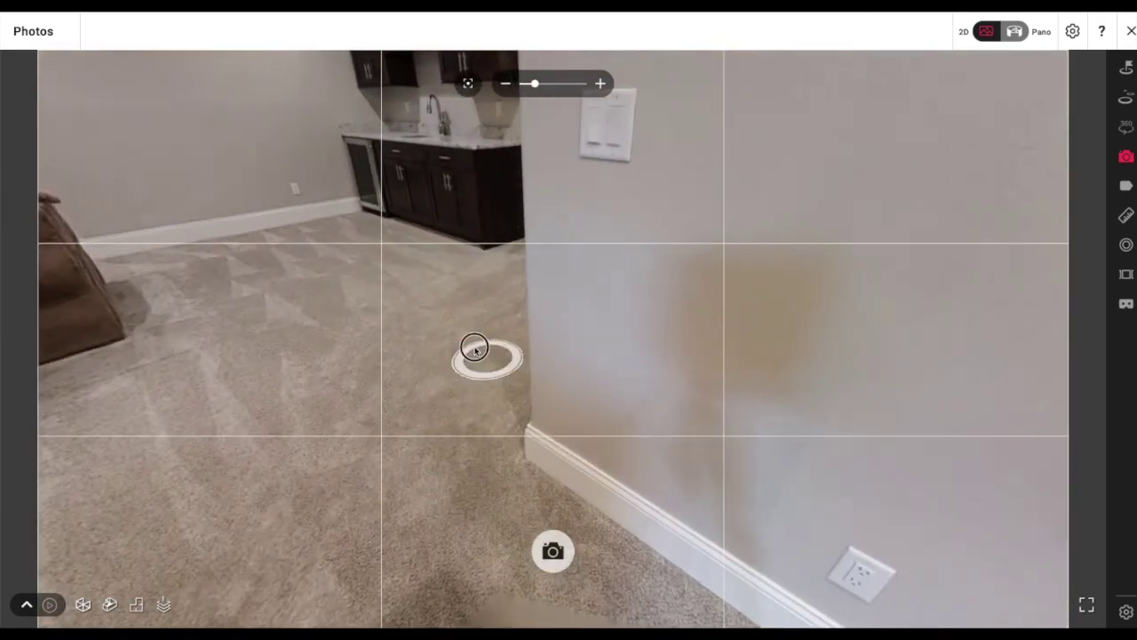
left_click_drag(473, 345, 654, 371)
left_click_drag(474, 347, 562, 313)
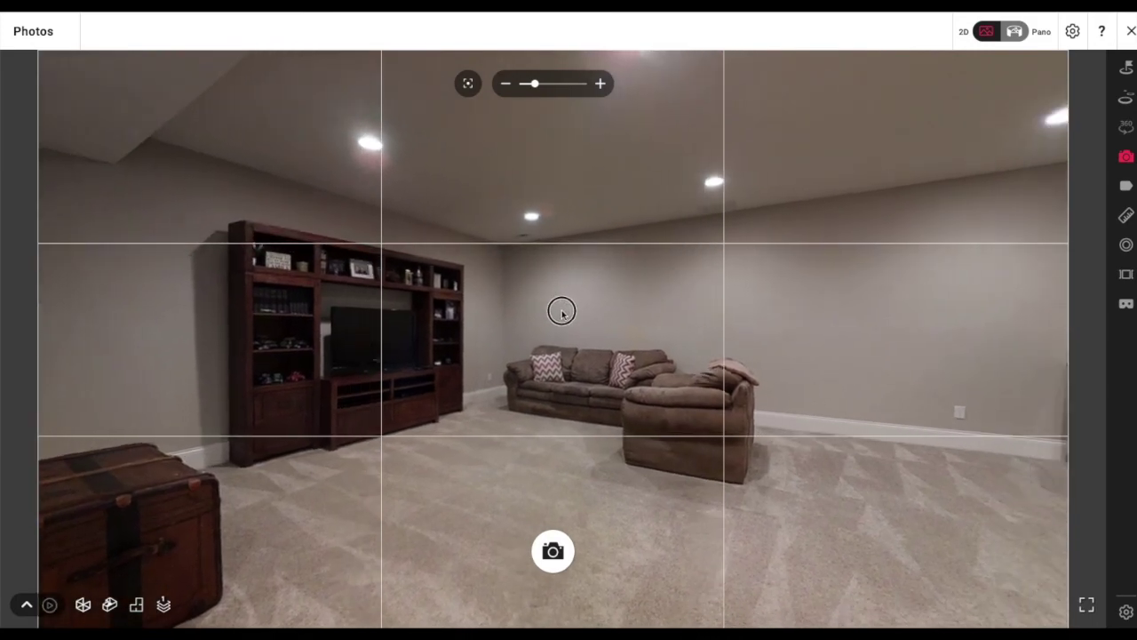
Look down at the carpet and try nearby scan positions between the stair newel post and the wall corner
left_click(599, 399)
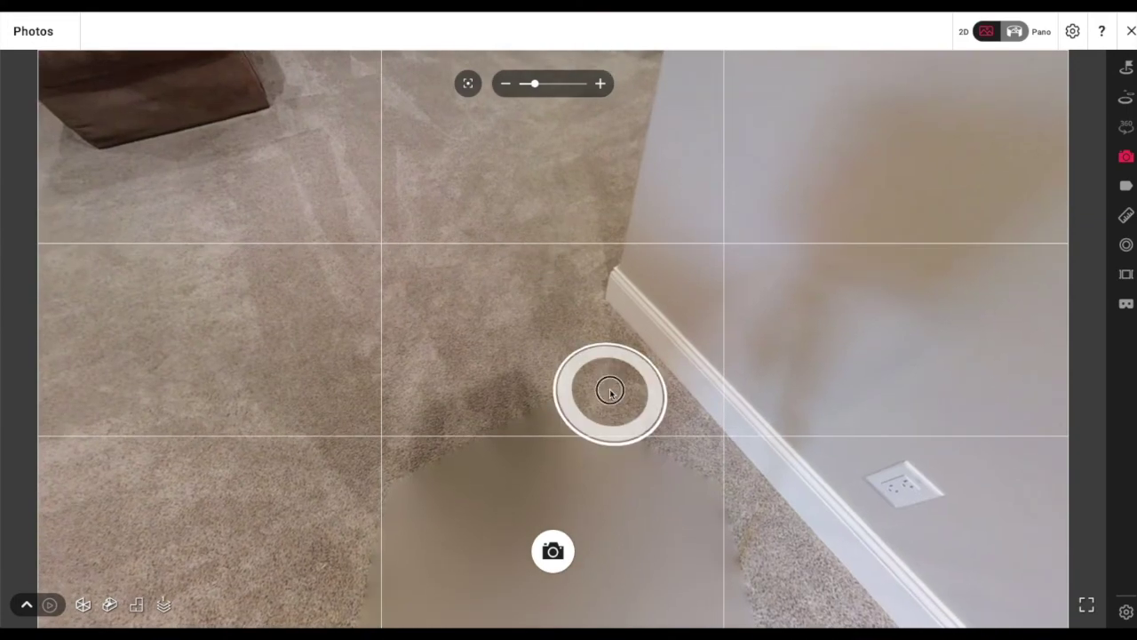
left_click(609, 391)
left_click_drag(457, 333, 727, 595)
left_click_drag(535, 325, 731, 508)
left_click_drag(683, 459, 498, 180)
left_click_drag(610, 462, 737, 262)
left_click(440, 452)
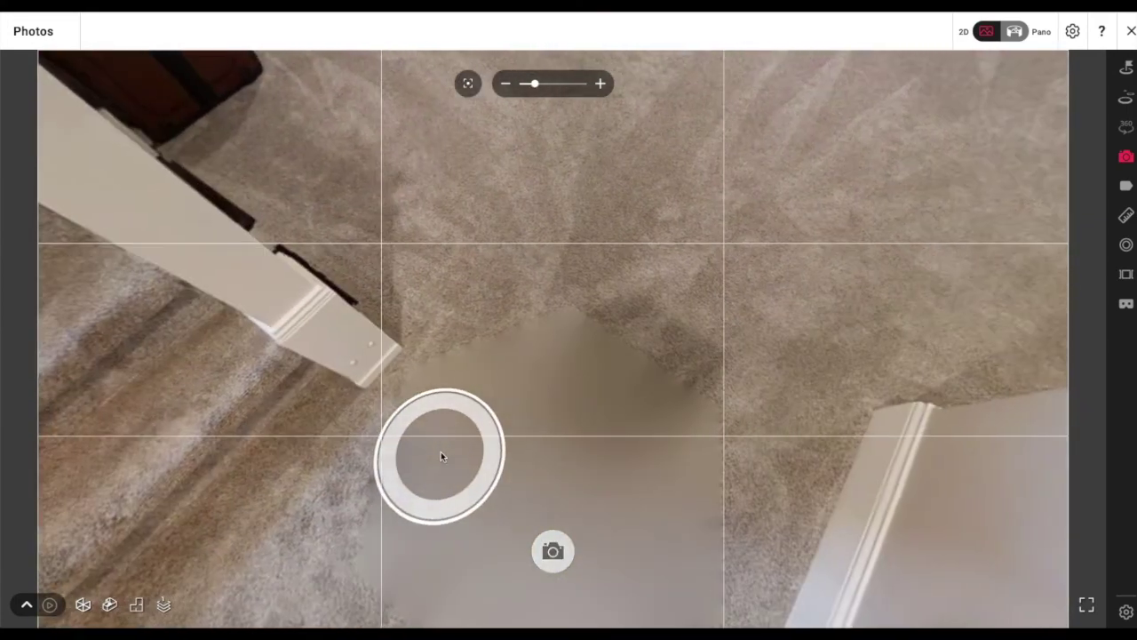
left_click(753, 447)
Frame the trunk, media cabinet and brown sofas from the foot of the stairs and capture a 2D photo
left_click_drag(519, 225, 607, 616)
left_click_drag(642, 350, 620, 389)
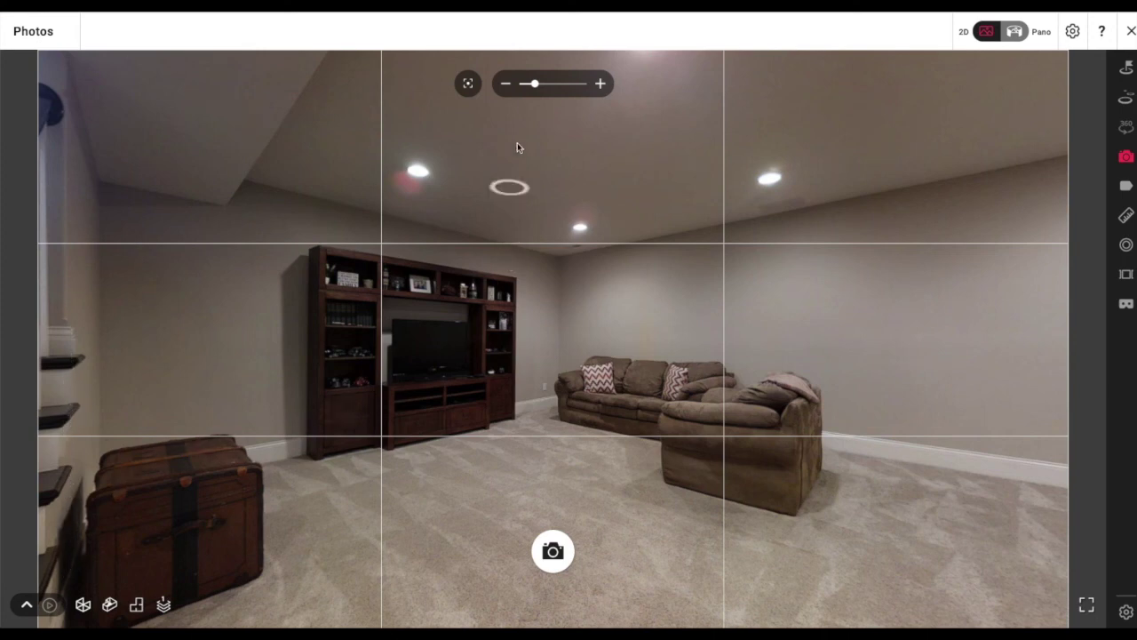
left_click_drag(548, 264, 539, 264)
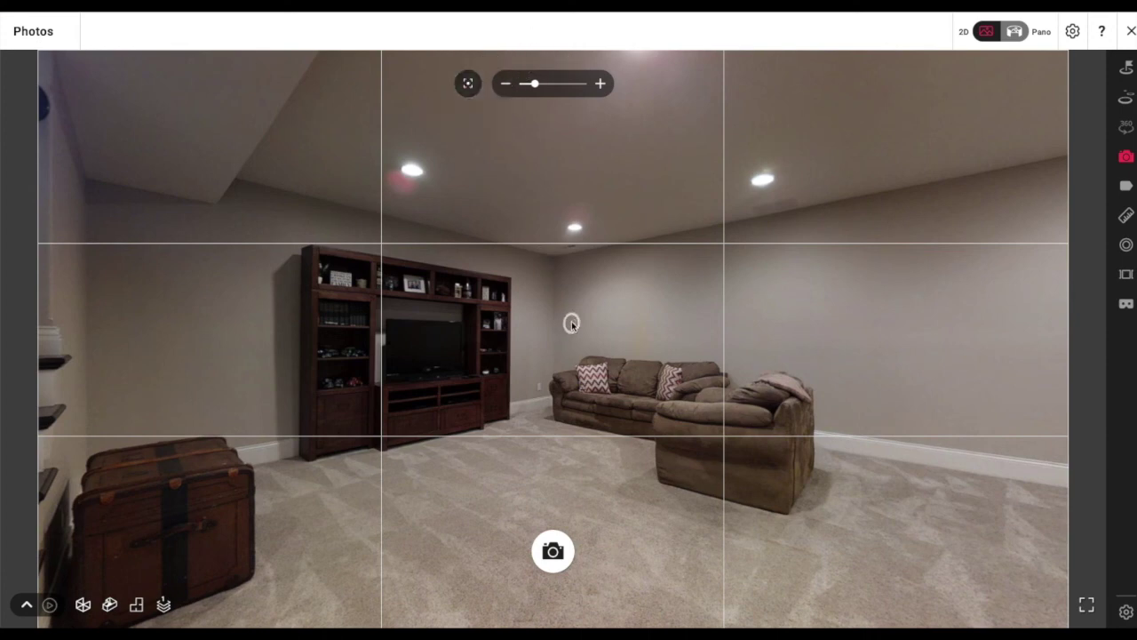
left_click_drag(613, 451, 612, 445)
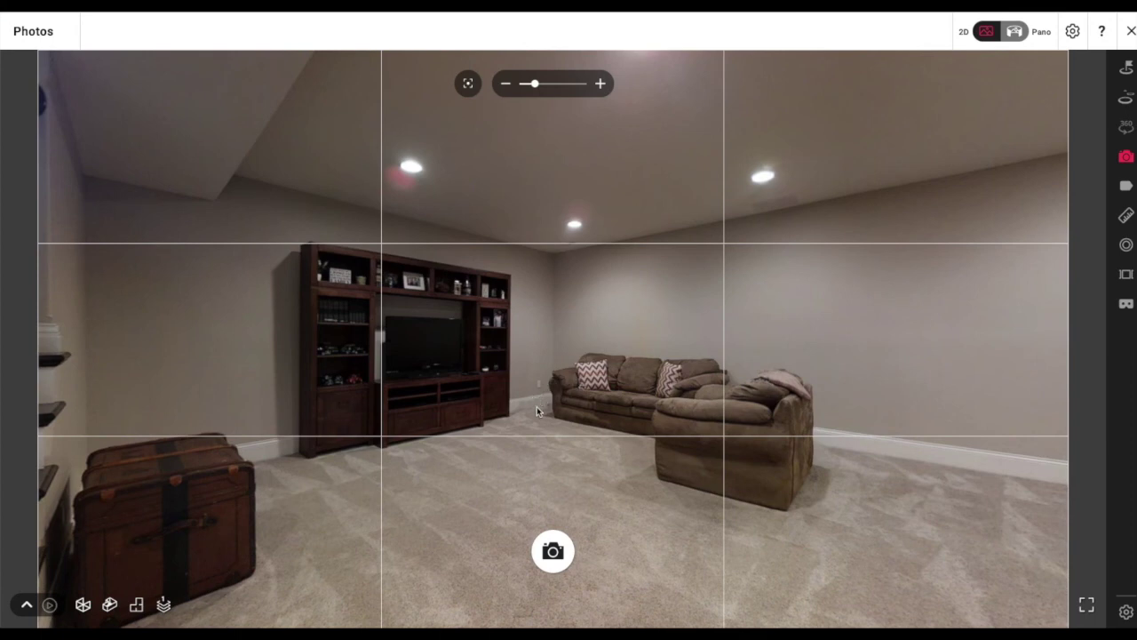
left_click(554, 551)
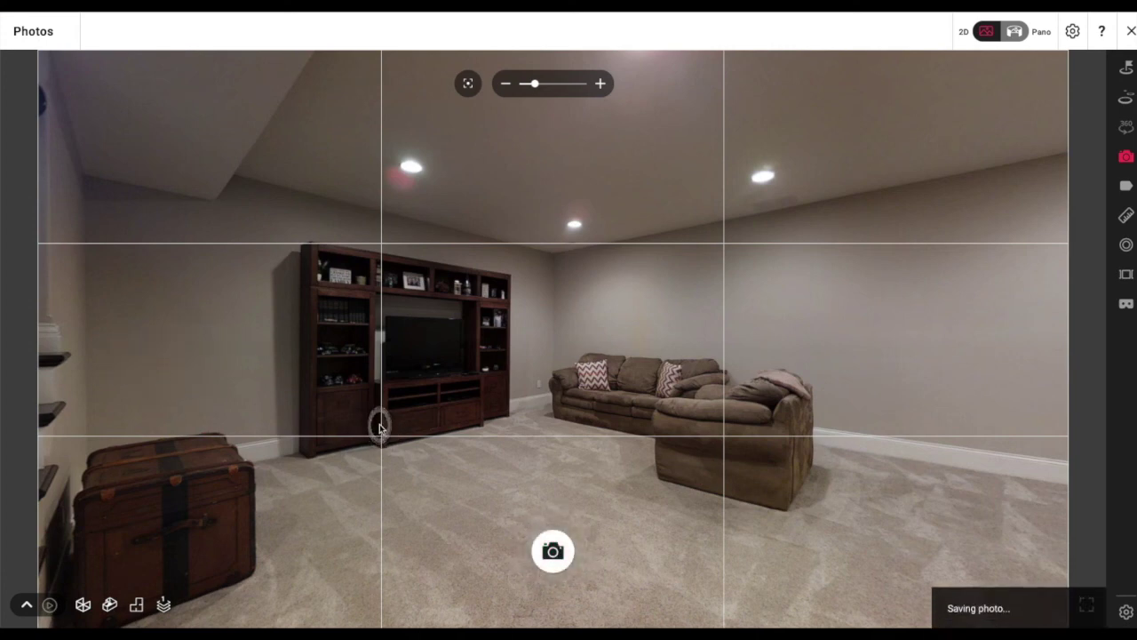
Move to the corner between the media cabinet and sofa, face the wet bar and staircase, and level the camera to the horizon
left_click(551, 402)
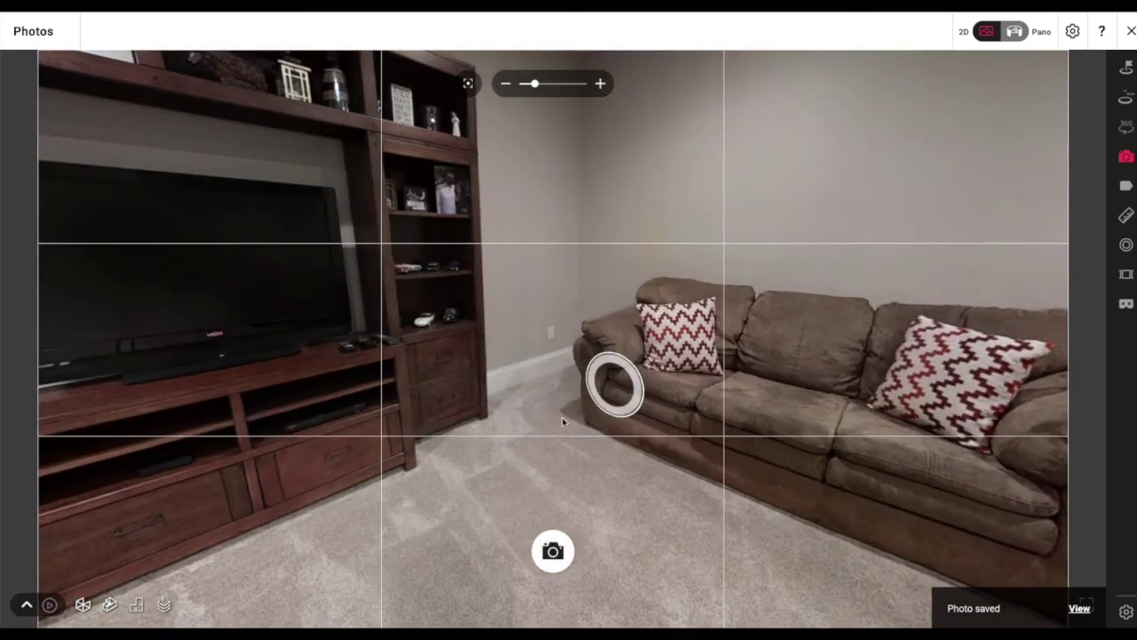
left_click(555, 390)
left_click_drag(827, 390, 676, 338)
left_click(473, 84)
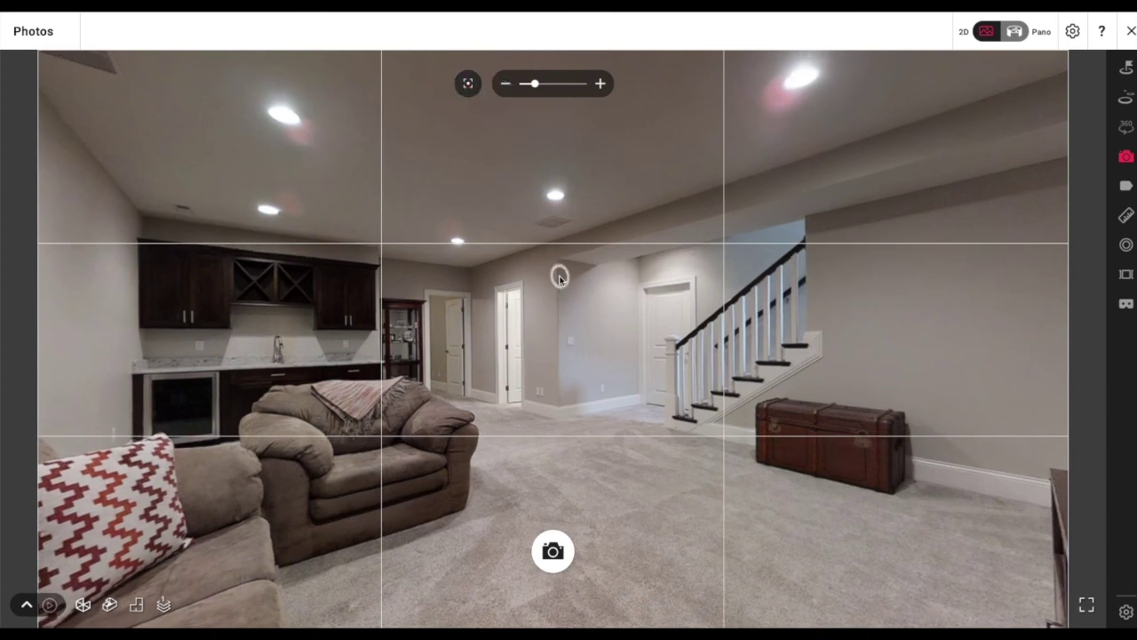
Compare zoom levels, frame the wet bar, armchair, staircase and trunk at 110% zoom and capture a 2D photo
scroll(560, 279, "up", 1)
left_click_drag(548, 281, 534, 282)
scroll(534, 279, "down", 3)
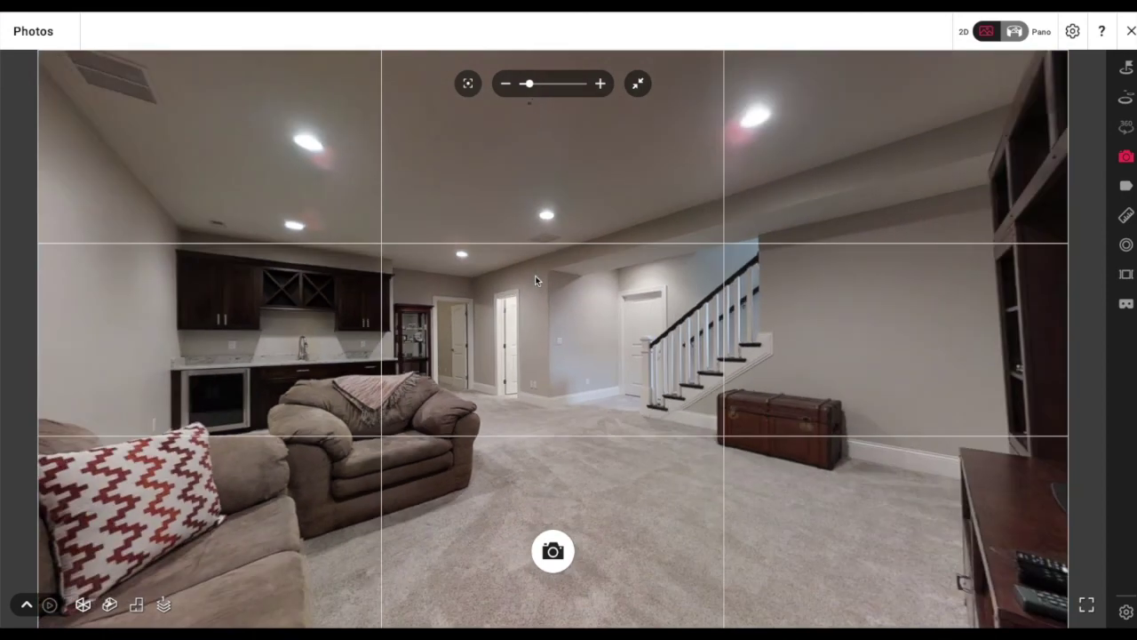
scroll(534, 281, "down", 1)
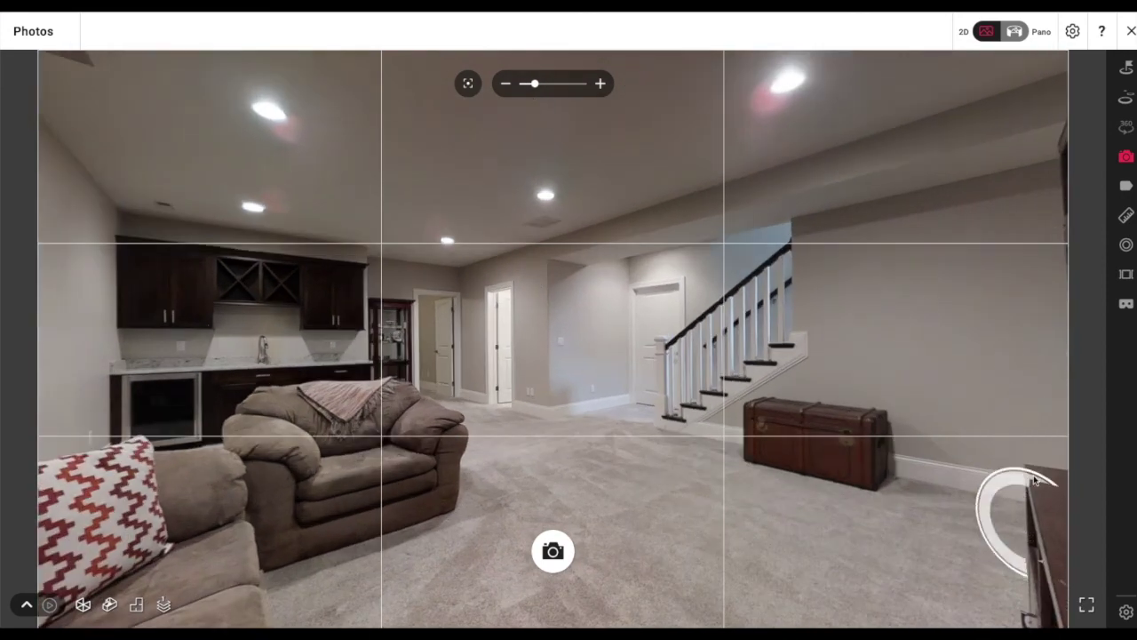
scroll(588, 264, "up", 1)
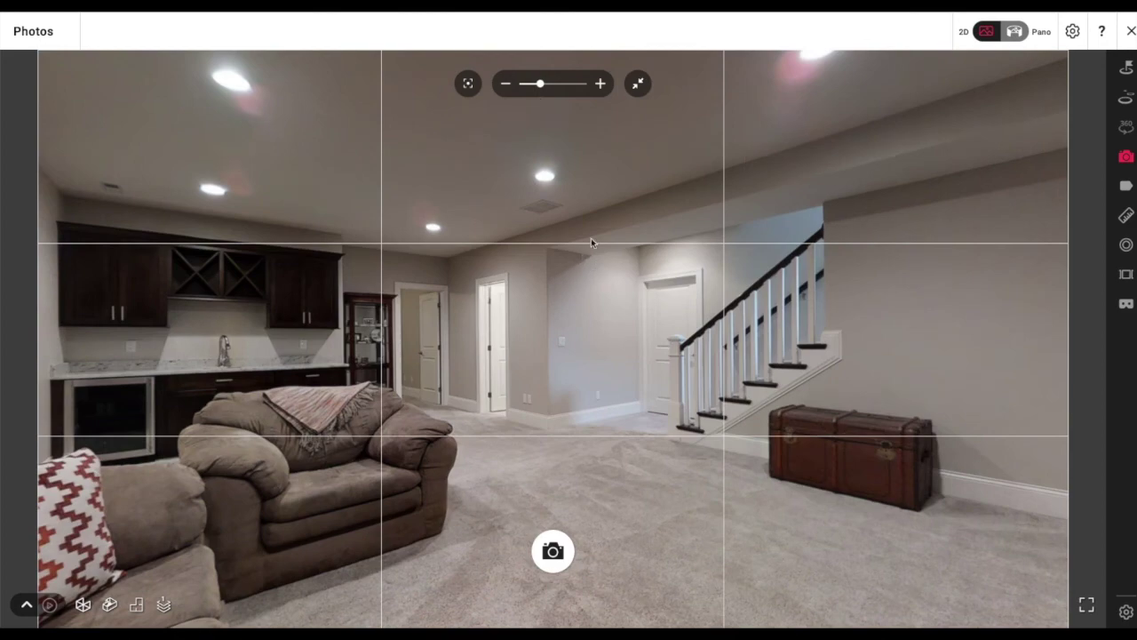
left_click(638, 83)
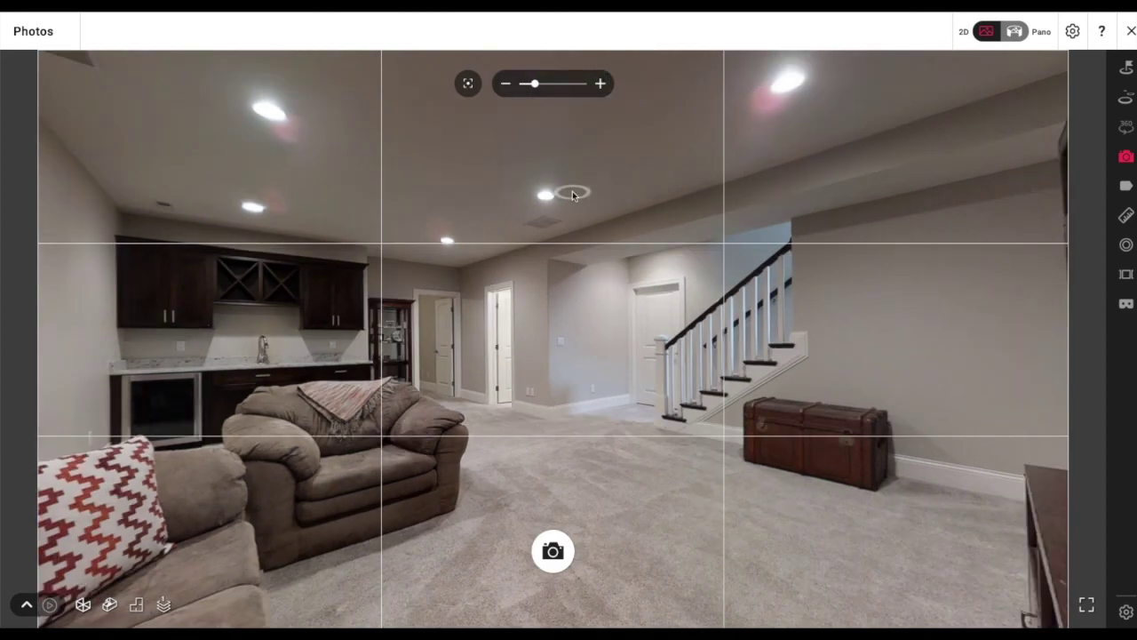
scroll(572, 192, "up", 2)
scroll(550, 177, "down", 1)
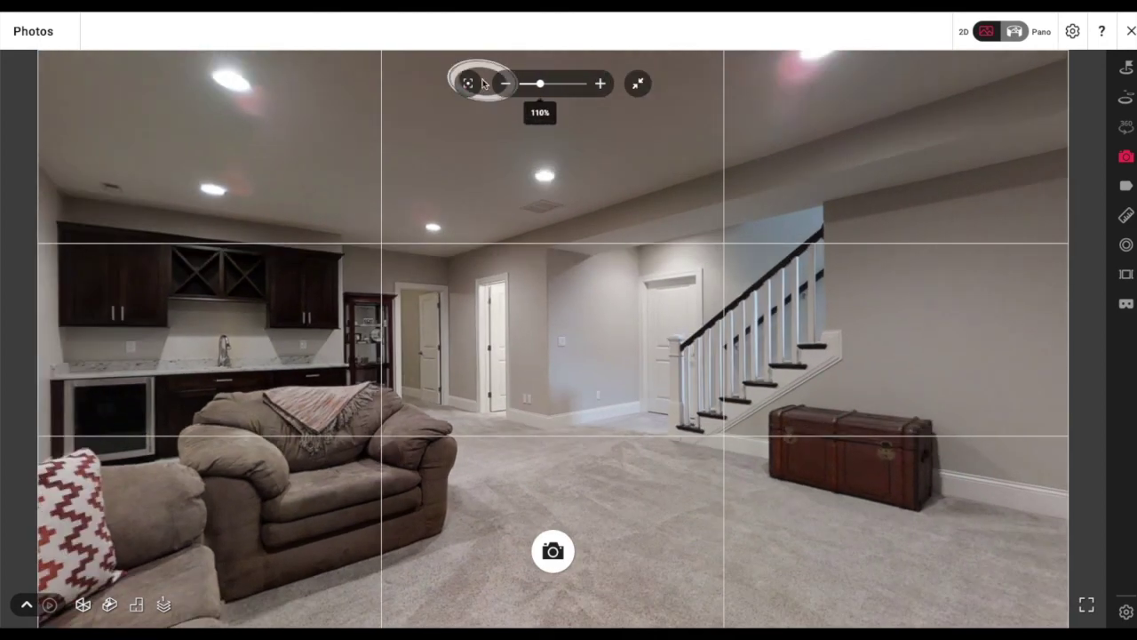
left_click(545, 261)
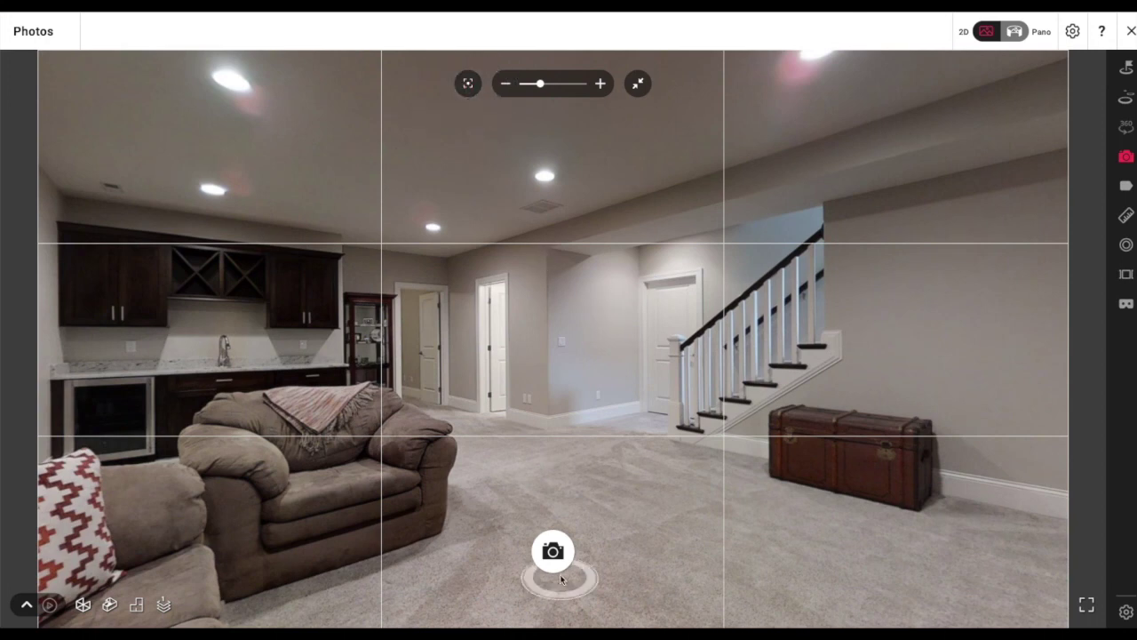
left_click(553, 552)
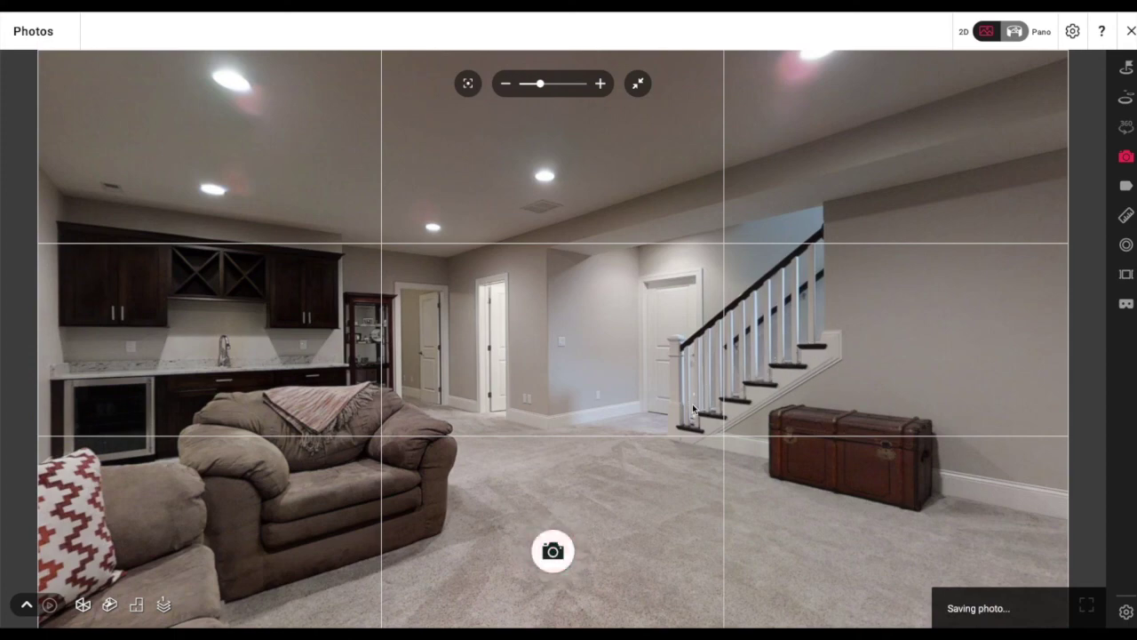
Move in front of the wet bar, level the camera, center the sink and wine rack, and capture a 2D photo
left_click(159, 360)
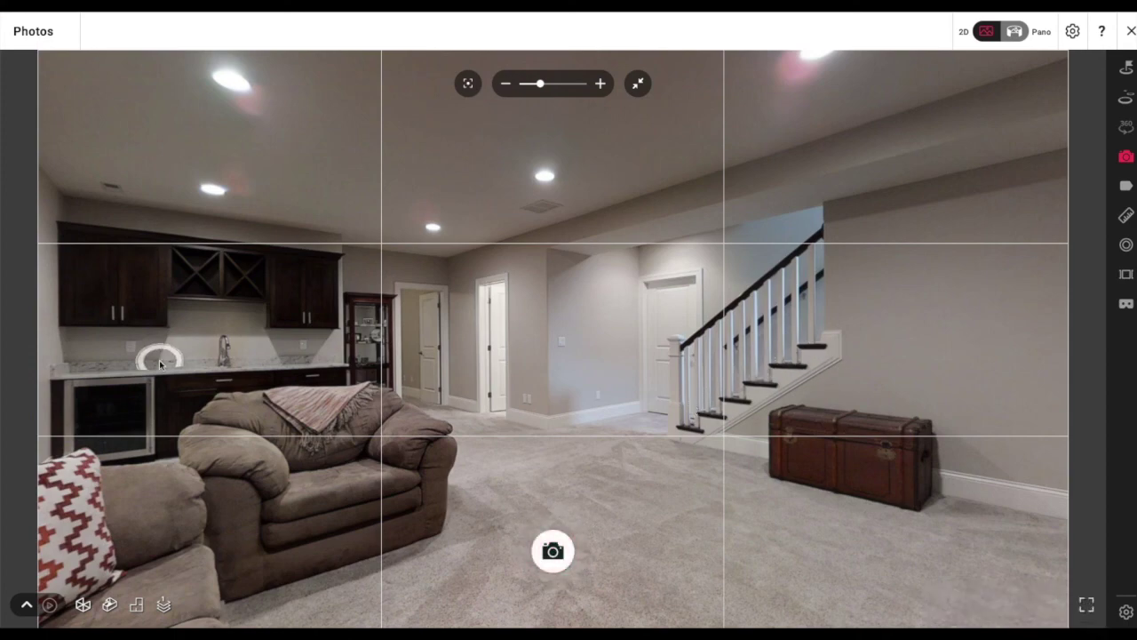
left_click(273, 432)
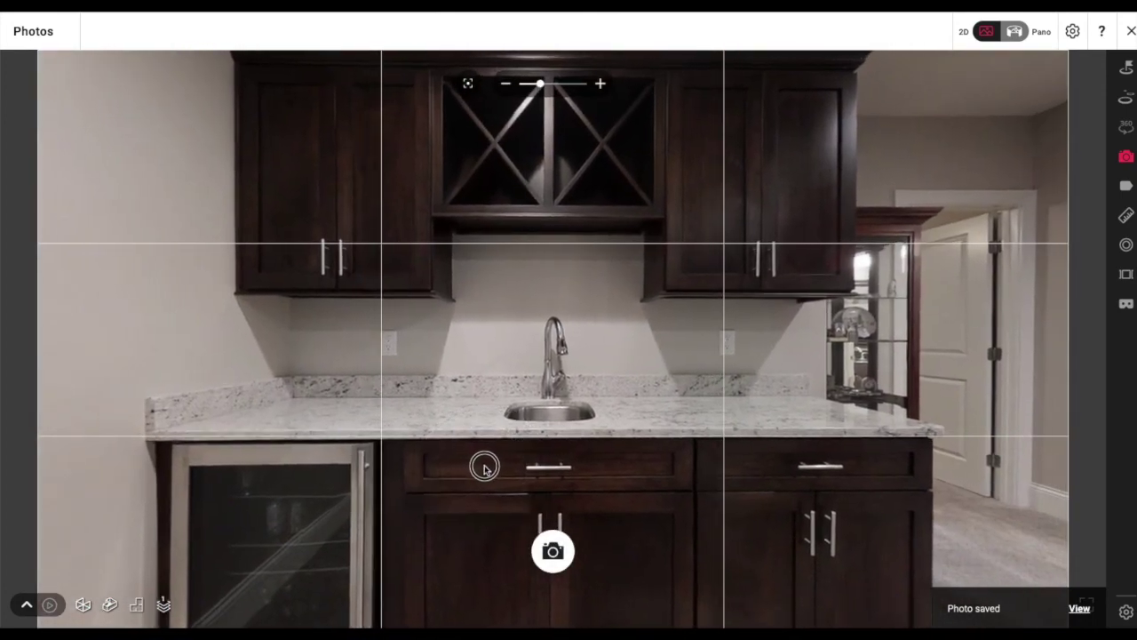
left_click(468, 84)
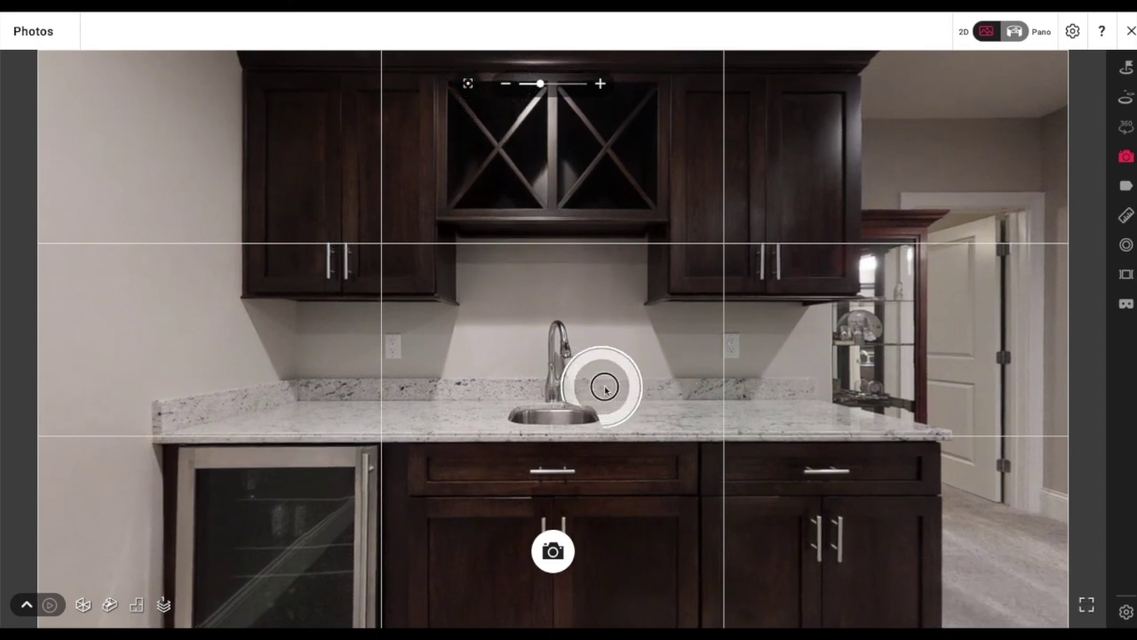
left_click_drag(601, 383, 614, 389)
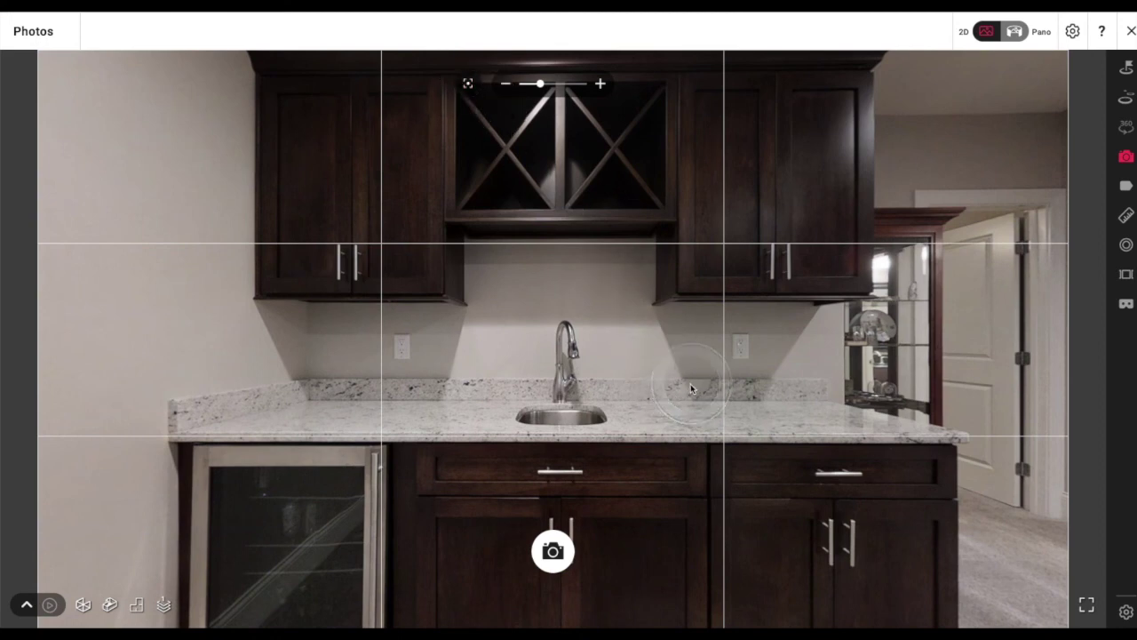
left_click_drag(674, 388, 668, 388)
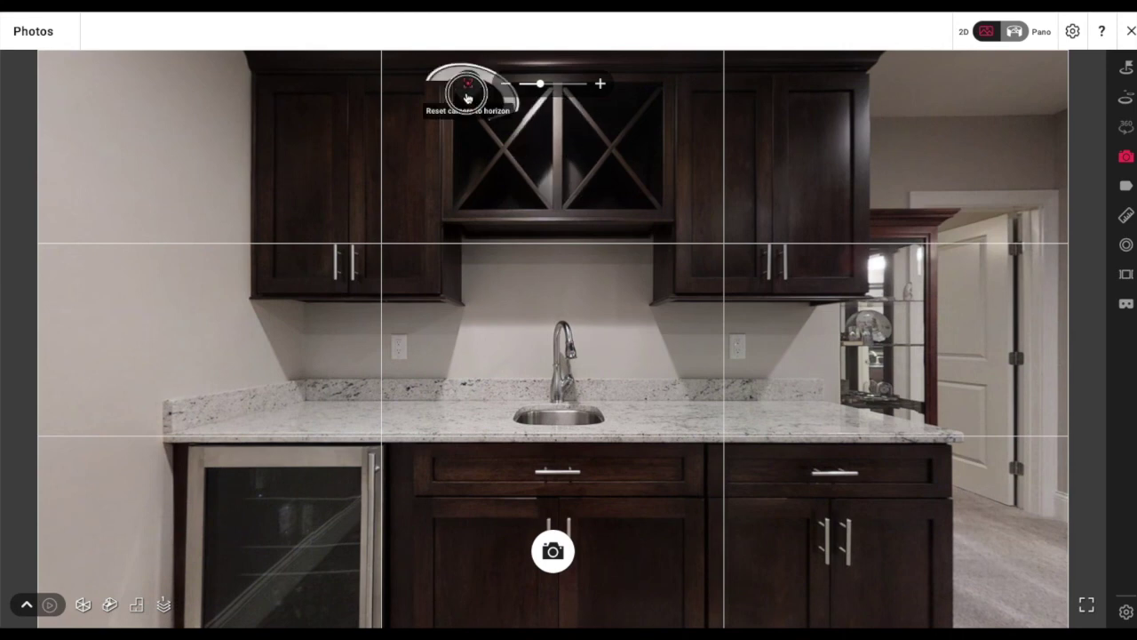
left_click(544, 546)
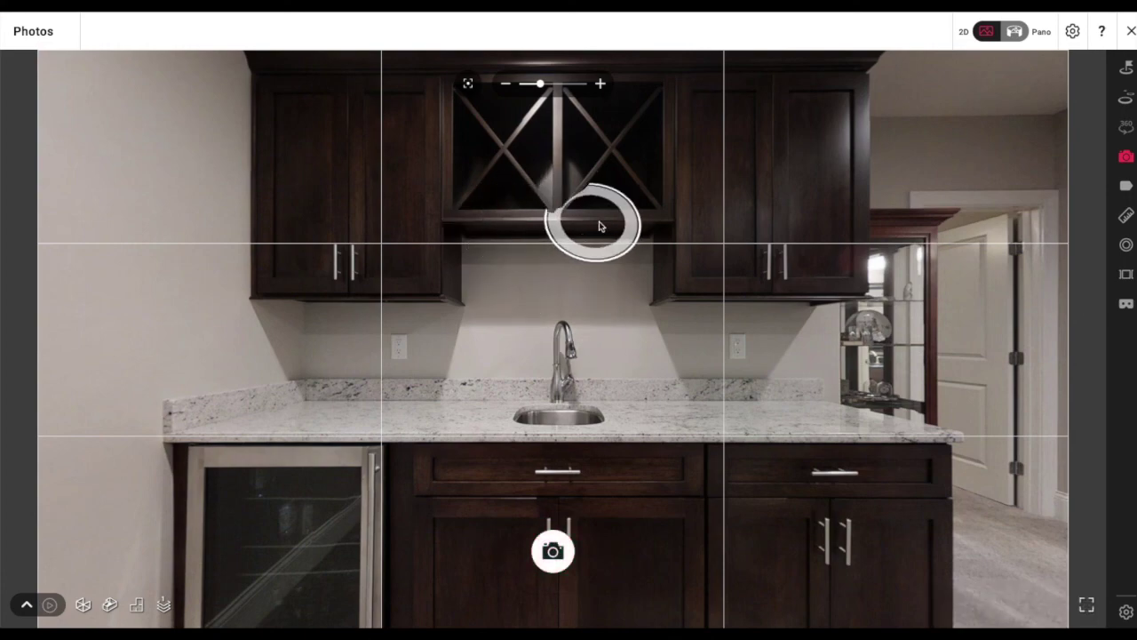
Turn away from the wet bar and move past its end to the spot beside the bathroom doorway
left_click_drag(638, 473, 719, 223)
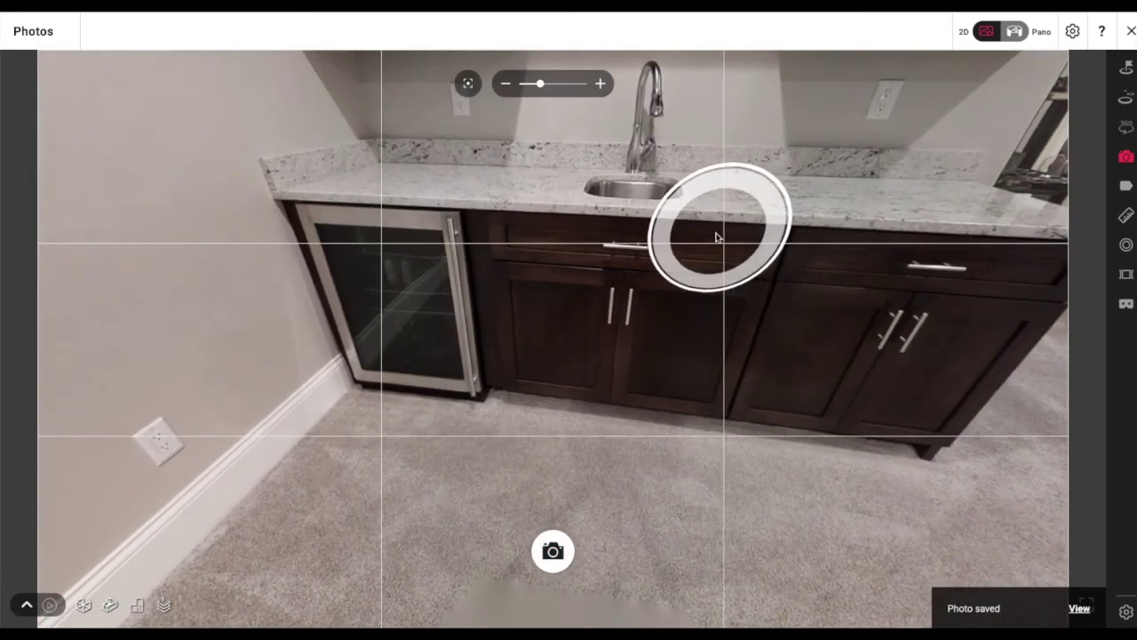
left_click_drag(742, 347, 183, 417)
left_click_drag(613, 347, 284, 485)
left_click_drag(641, 293, 821, 327)
left_click_drag(494, 412, 743, 285)
left_click(547, 383)
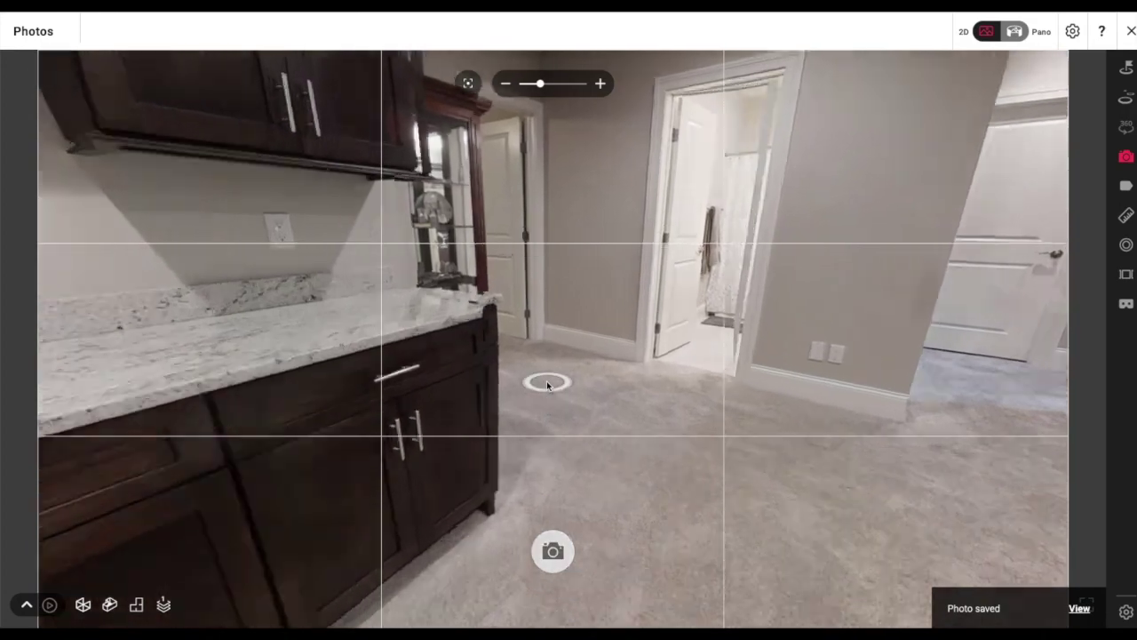
left_click(548, 384)
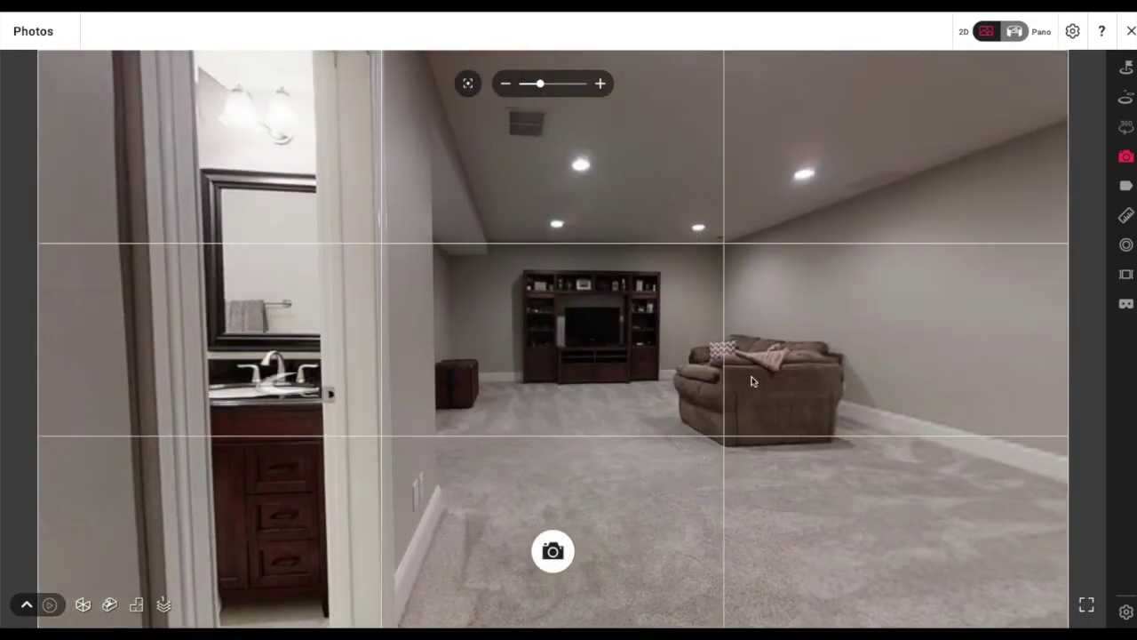
Try framing the media cabinet, trunk and sofa with a level camera from the spot beside the bathroom doorway
left_click_drag(751, 381, 651, 396)
scroll(599, 396, "up", 1)
scroll(605, 396, "up", 1)
scroll(651, 396, "down", 1)
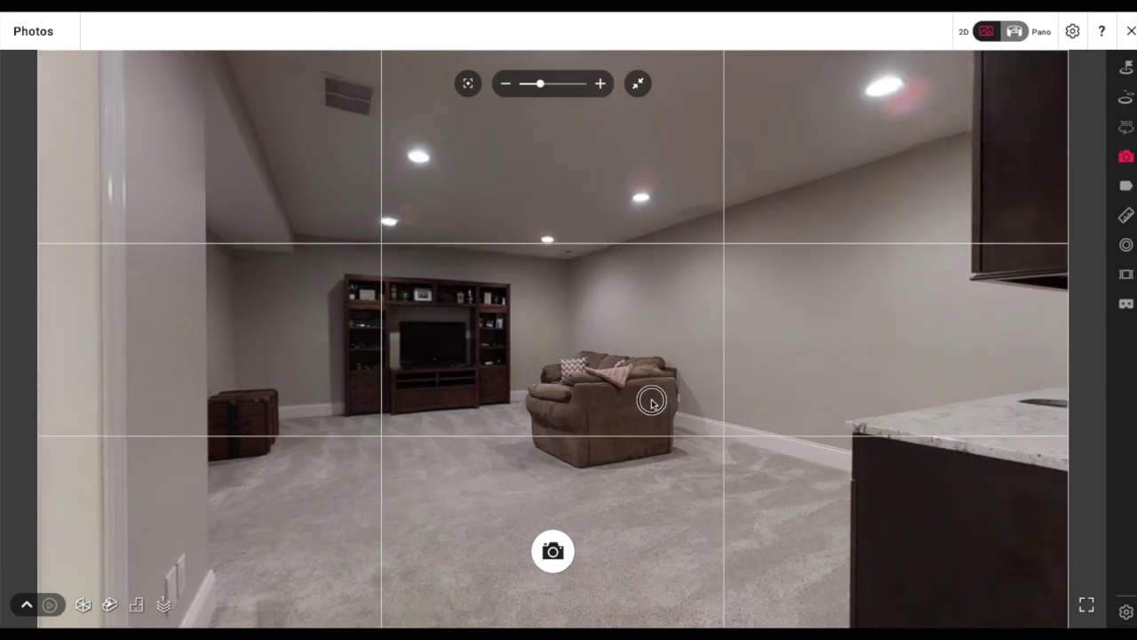
left_click_drag(649, 400, 647, 414)
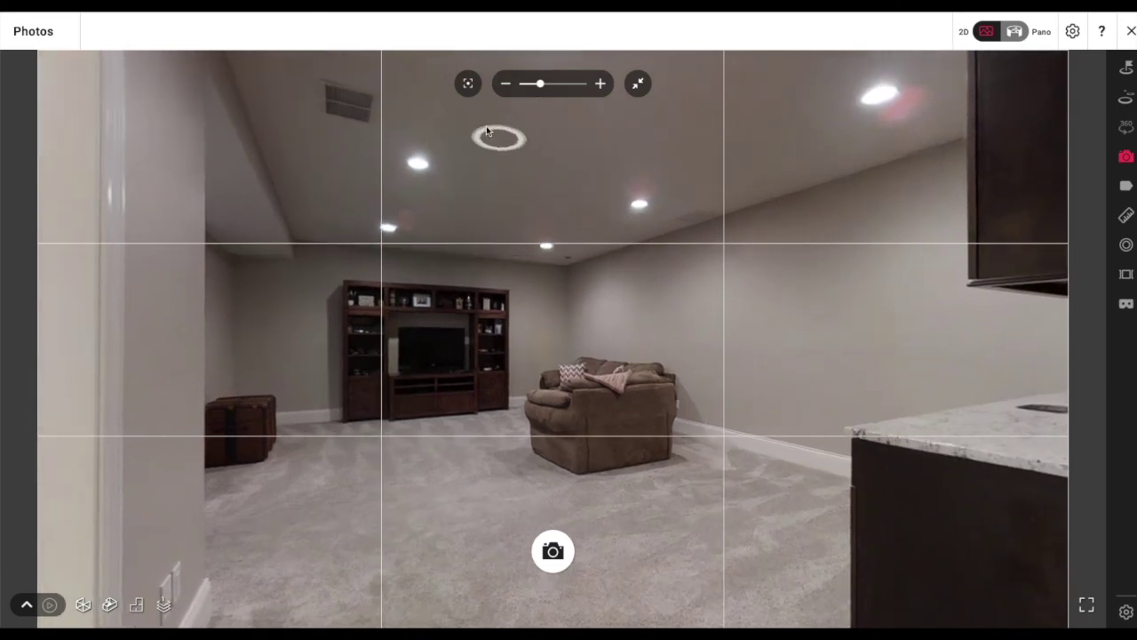
left_click(467, 86)
scroll(543, 228, "up", 2)
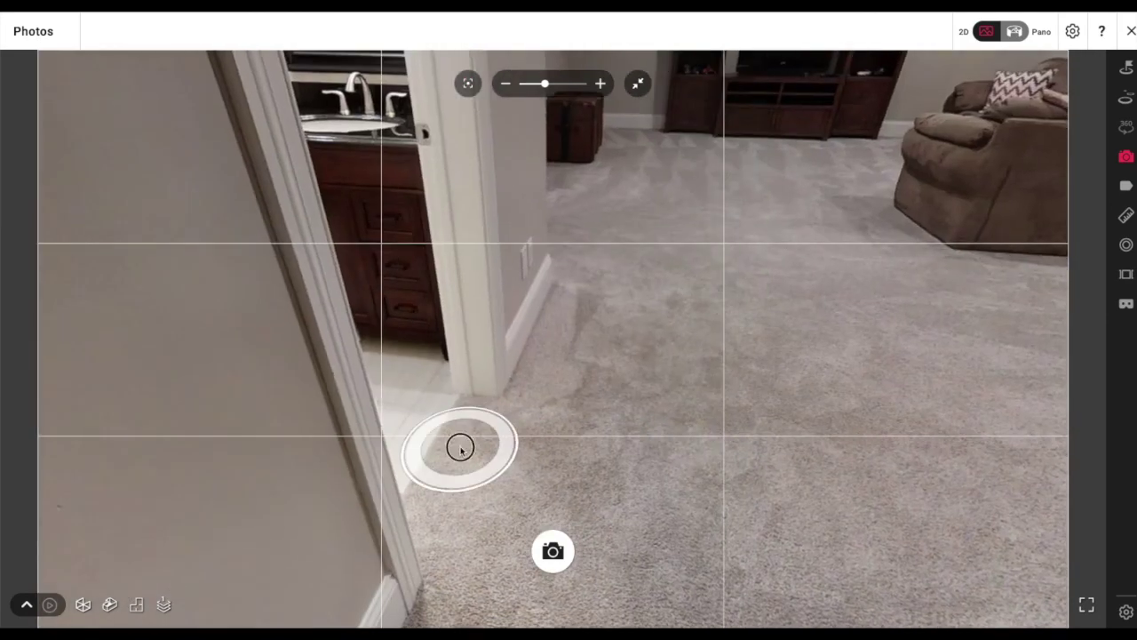
Move to a spot nearer the wet bar, frame the media cabinet, sofa and bar counter, and capture a 2D photo
left_click(462, 447)
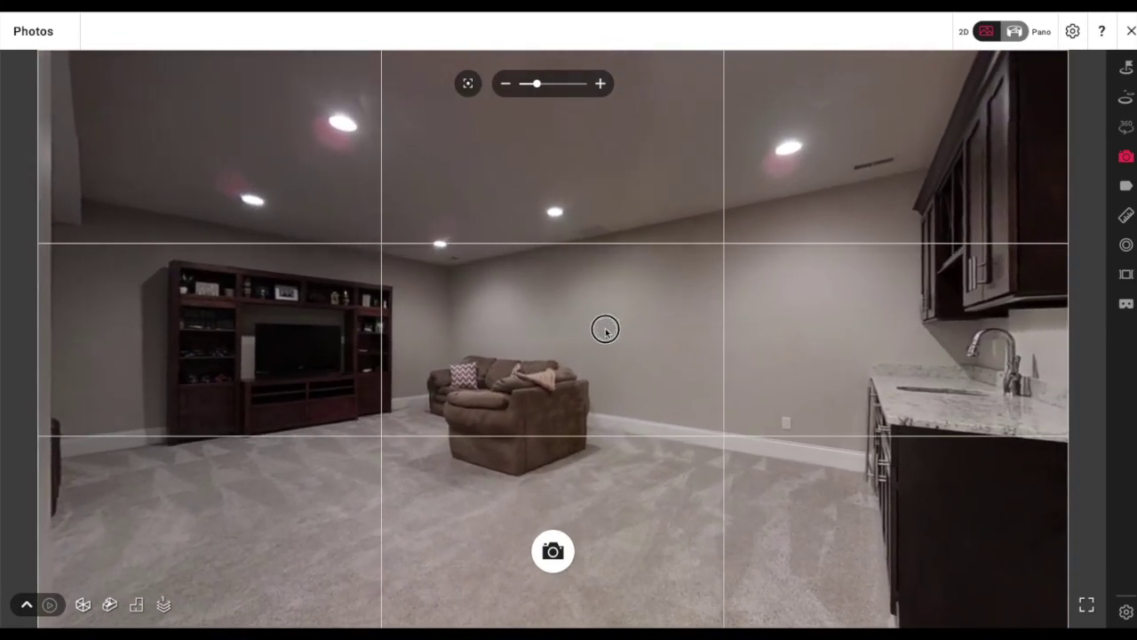
left_click_drag(605, 331, 636, 341)
scroll(617, 327, "up", 1)
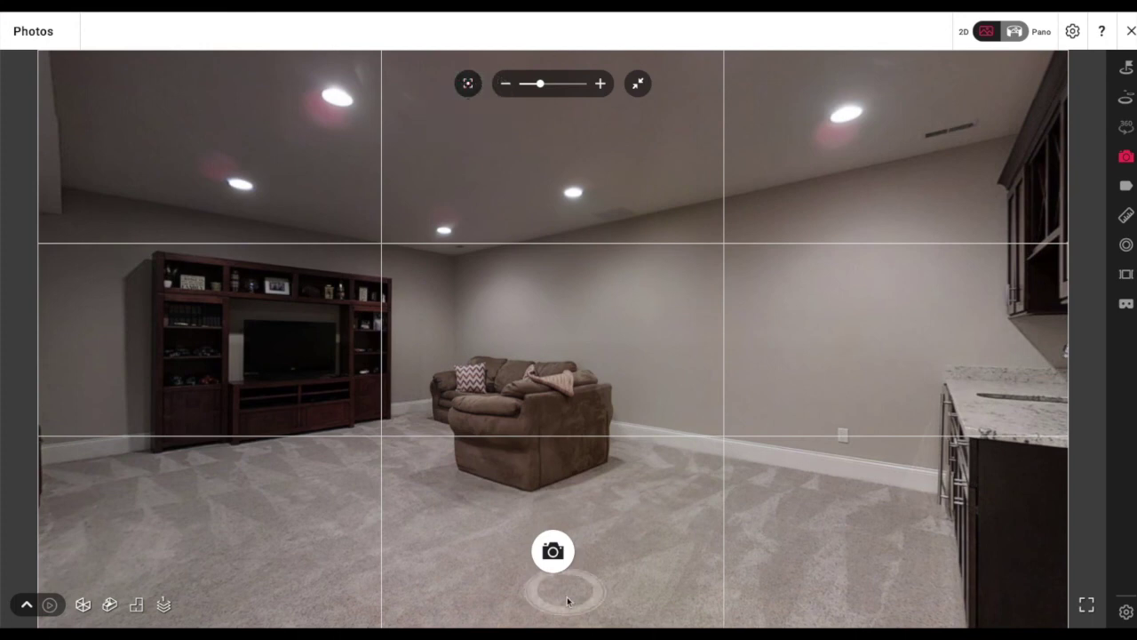
left_click(553, 557)
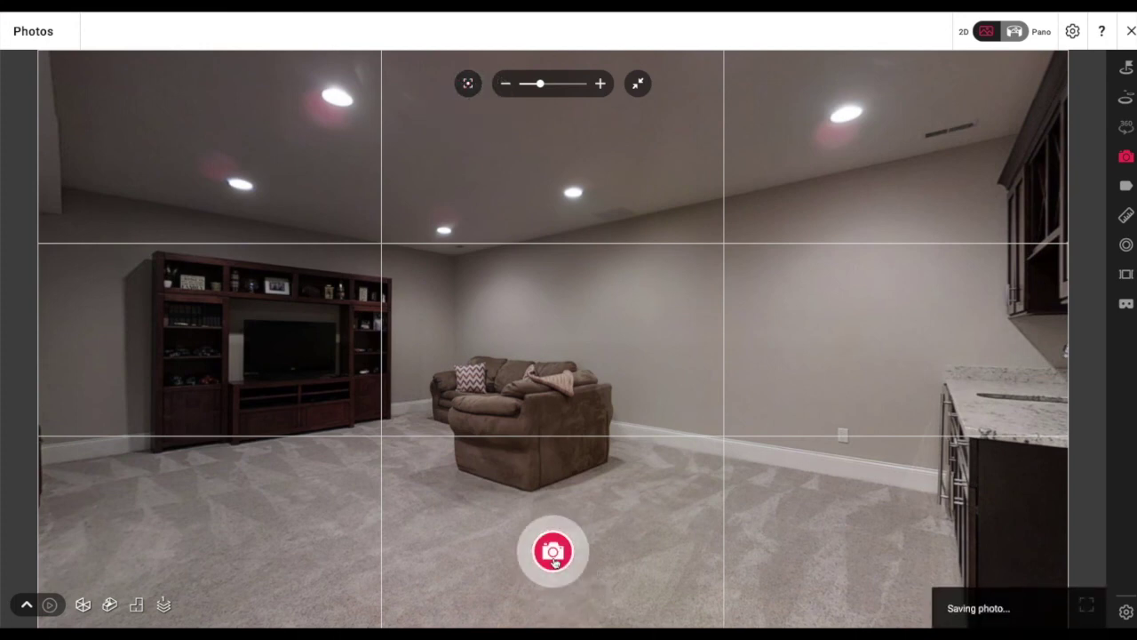
Reset the zoom, turn past the glass display cabinet and move to the bedroom doorway
left_click(645, 83)
left_click_drag(786, 330, 373, 293)
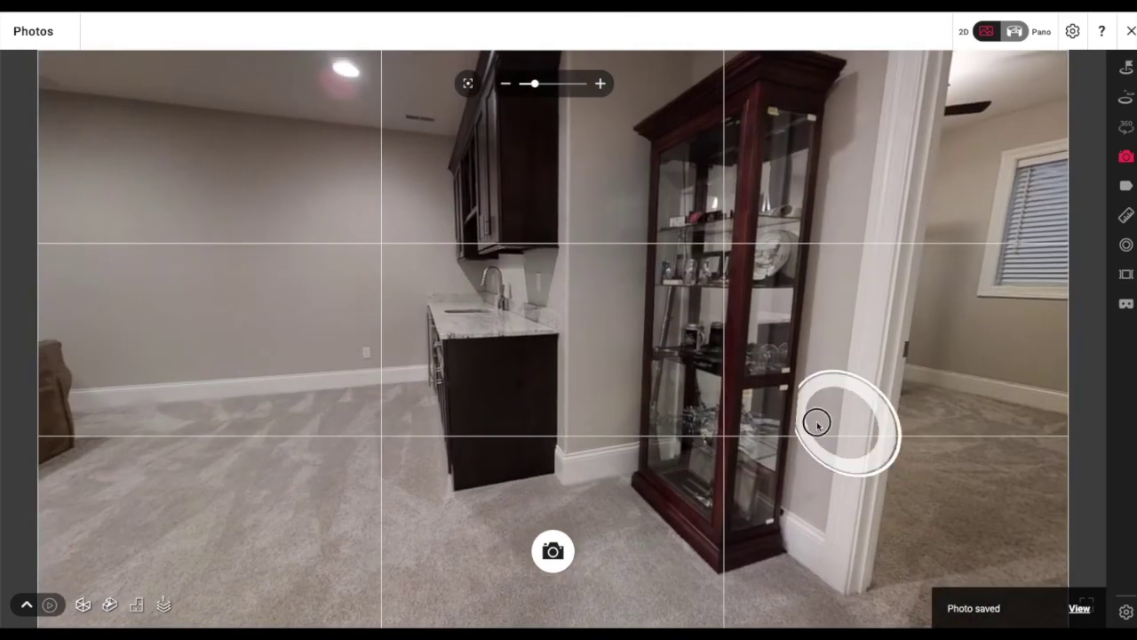
left_click_drag(838, 424, 629, 400)
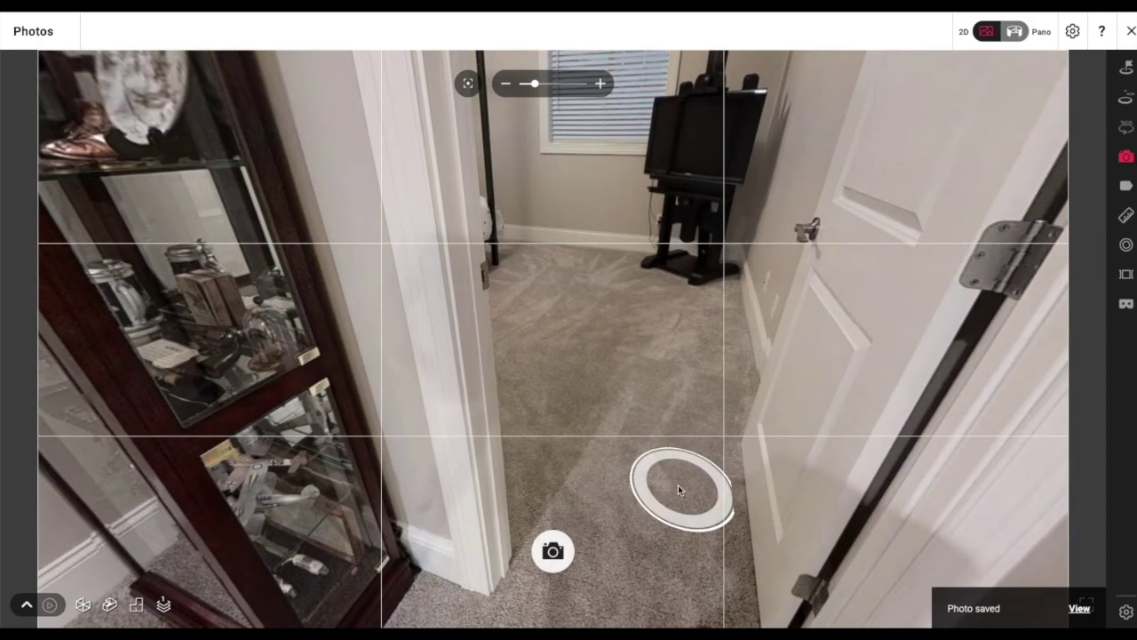
left_click(678, 530)
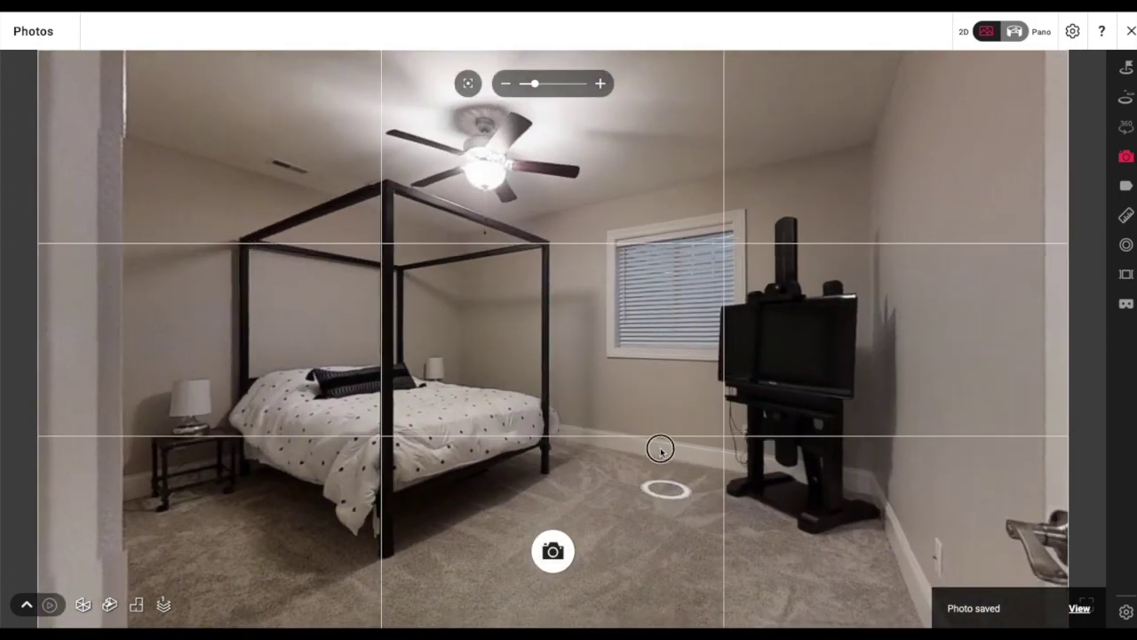
Examine the numbered scan positions on the floor at the bedroom doorway in 3D Scans and return to Photos
left_click_drag(660, 451, 571, 216)
left_click_drag(597, 364, 595, 269)
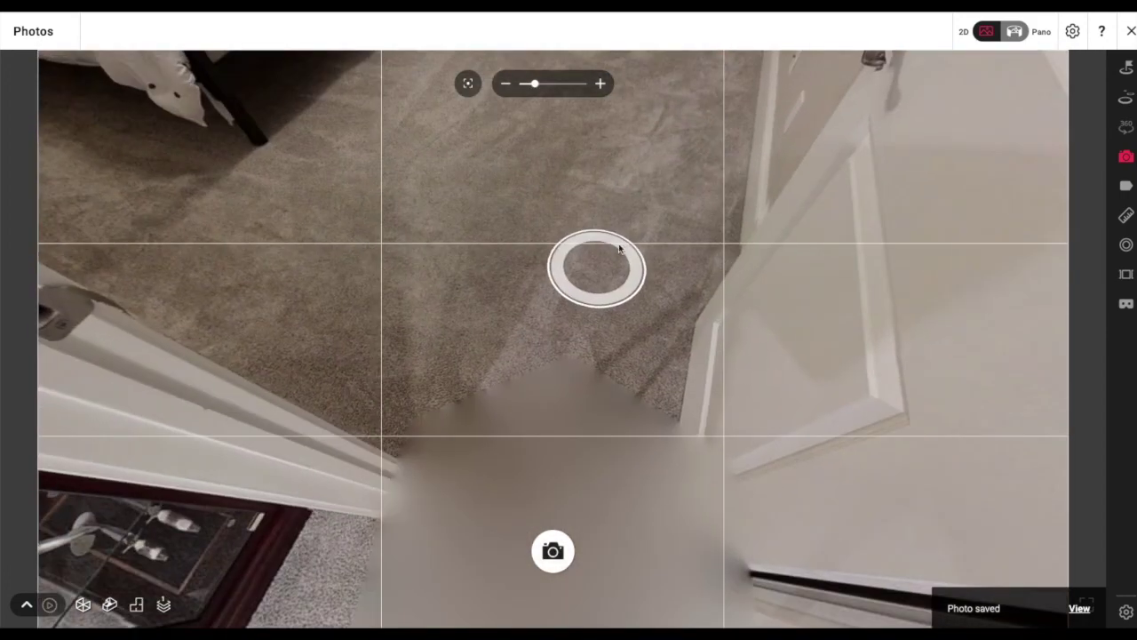
left_click(1124, 95)
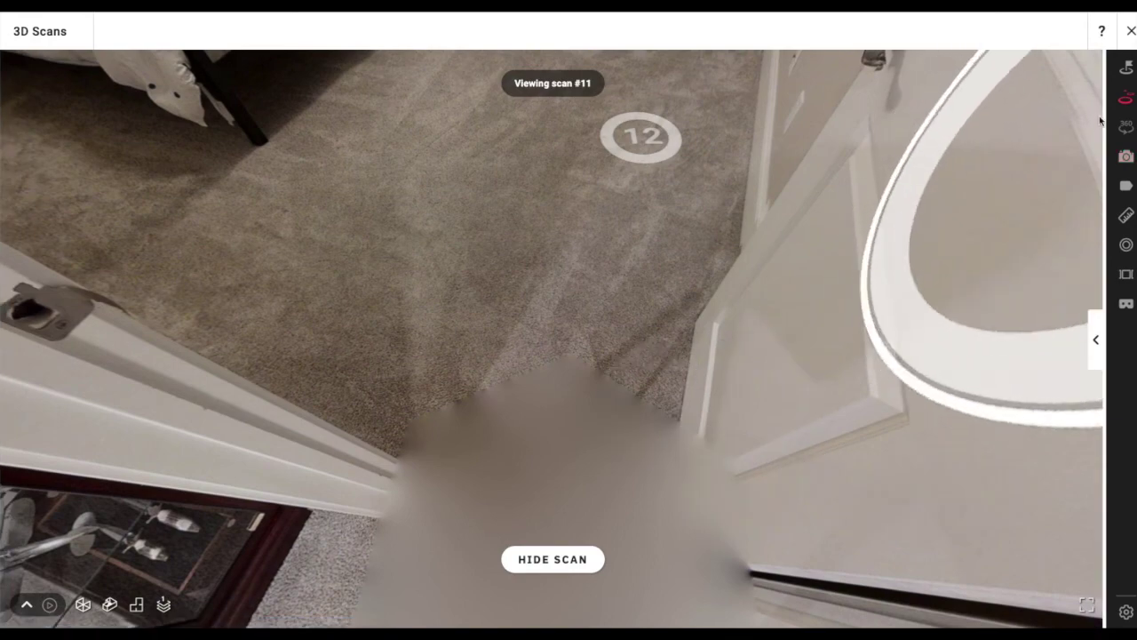
left_click(1126, 157)
left_click_drag(614, 250, 613, 461)
left_click_drag(590, 307, 591, 152)
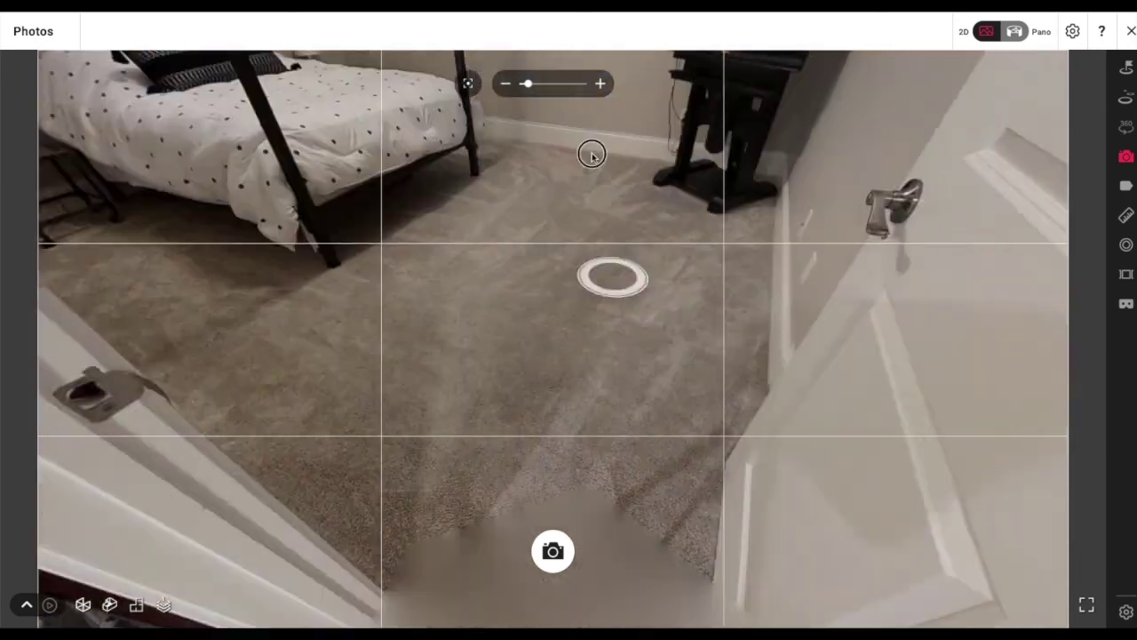
left_click_drag(629, 327, 575, 279)
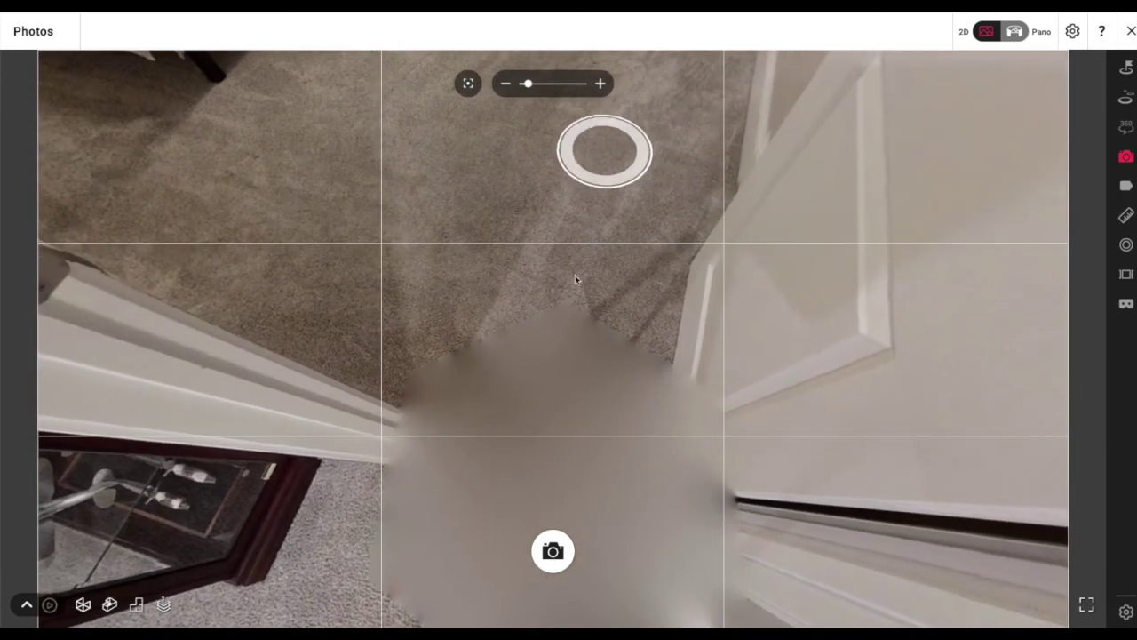
left_click(1126, 97)
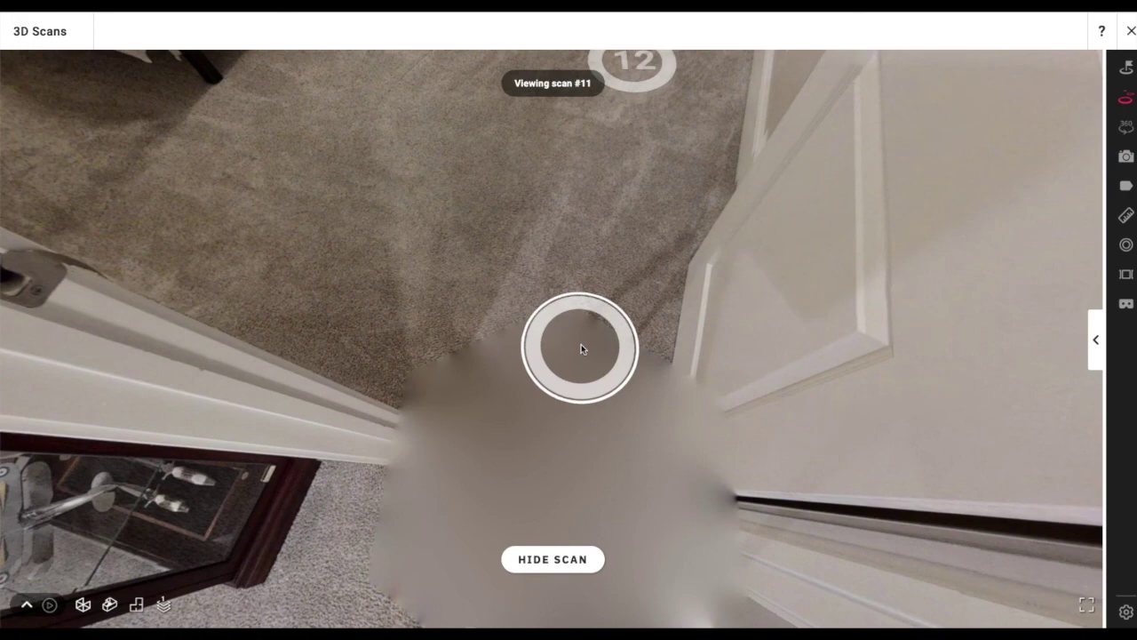
left_click(1127, 157)
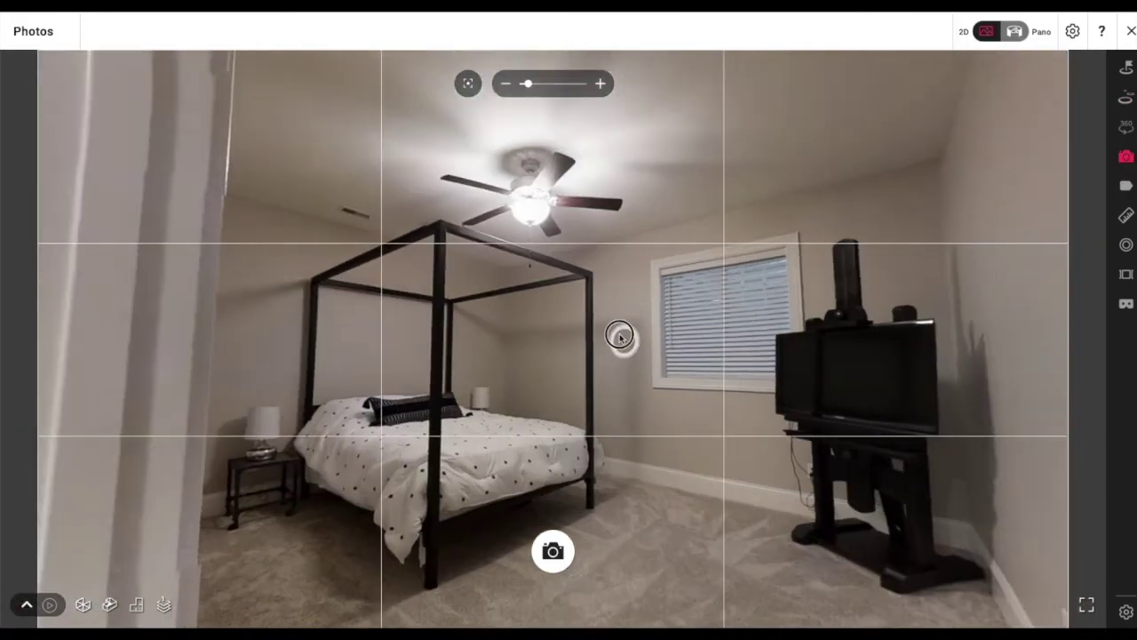
Frame the canopy bed, window and TV stand from the bedroom doorway, level the camera and capture a 2D photo
left_click_drag(619, 337, 600, 309)
scroll(555, 308, "up", 1)
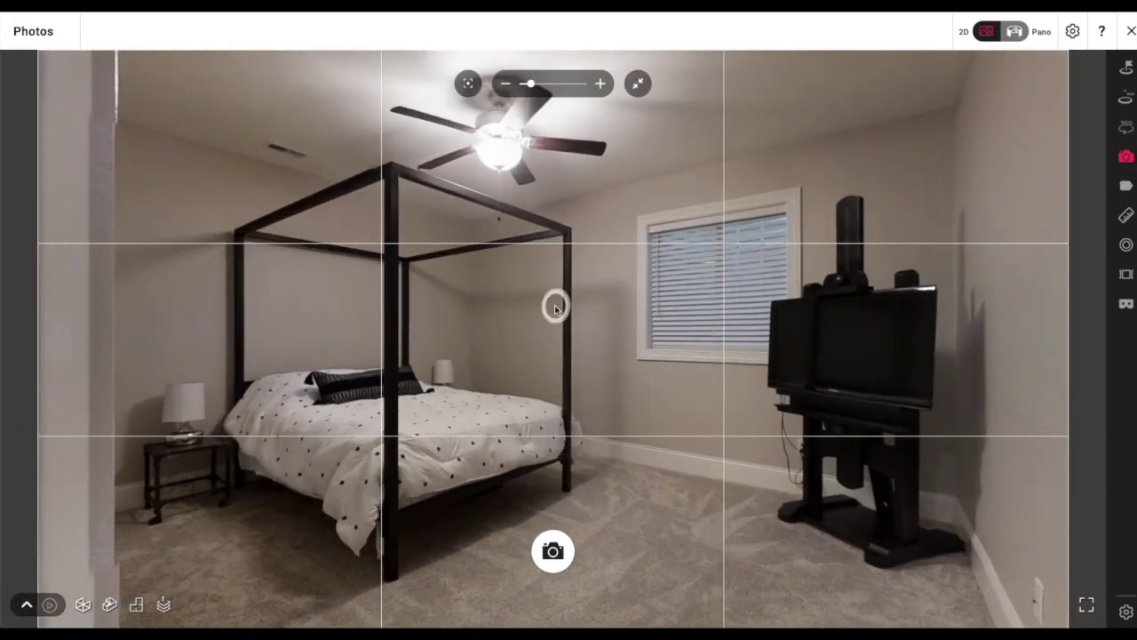
left_click_drag(489, 308, 433, 303)
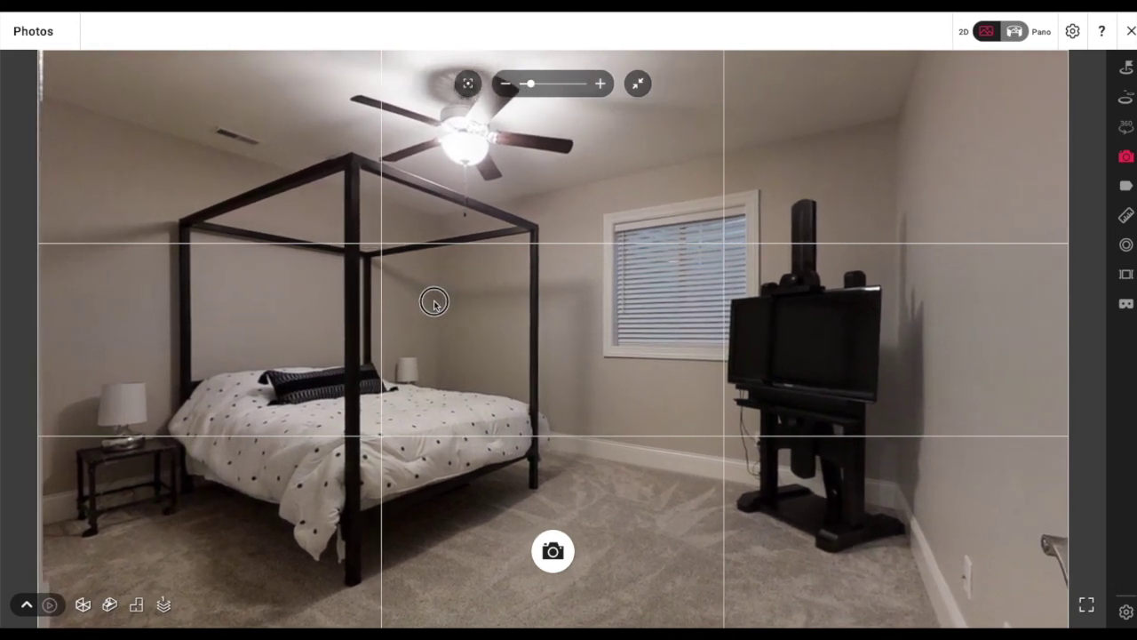
left_click(471, 85)
left_click(465, 143)
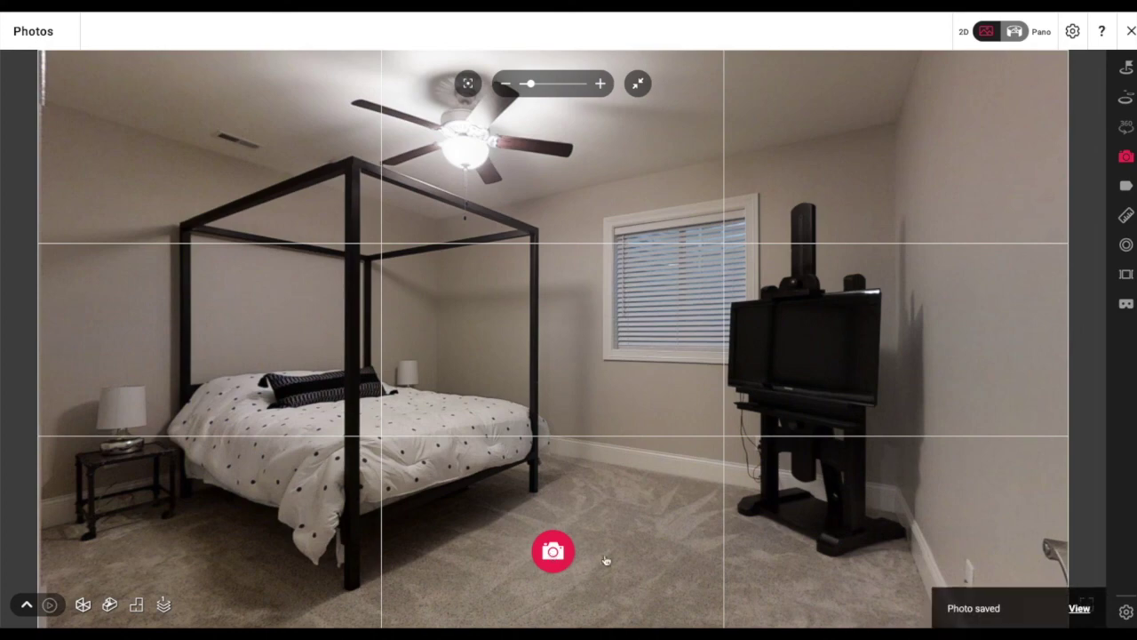
Move to the foot of the canopy bed, center it in the frame, level the camera and capture a 2D photo
left_click(759, 573)
left_click(683, 504)
left_click_drag(489, 340, 597, 355)
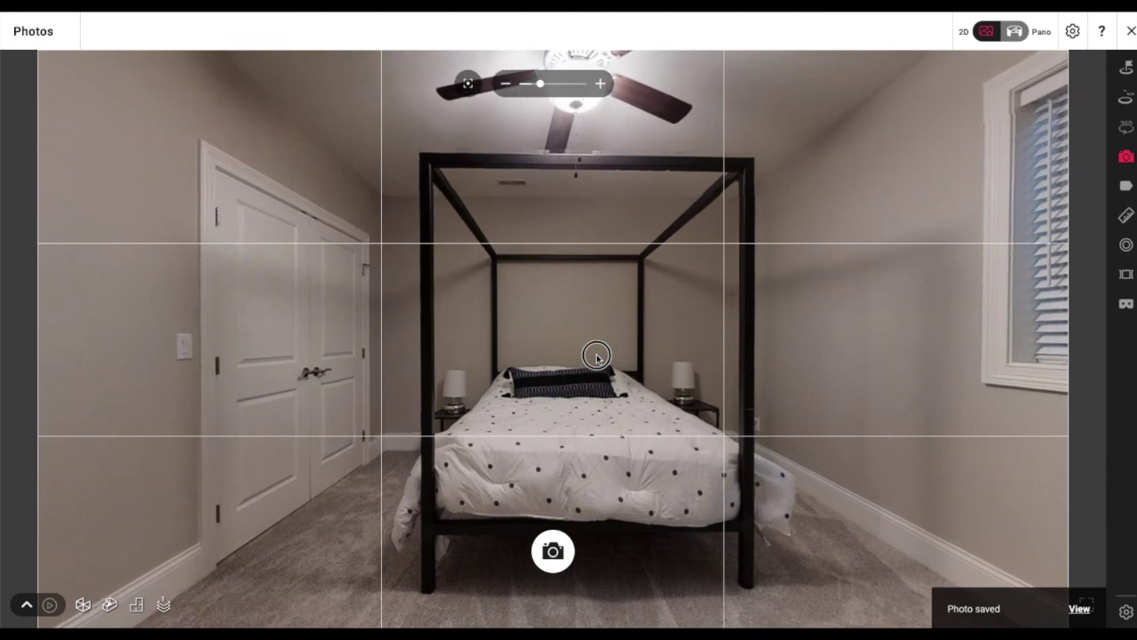
left_click(465, 85)
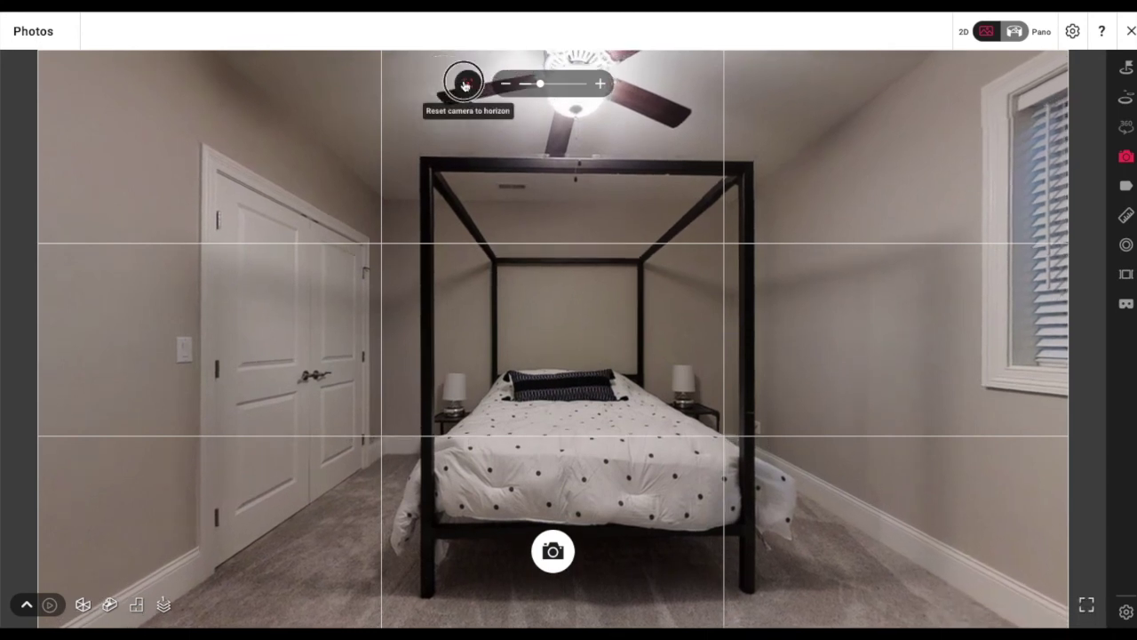
left_click(554, 564)
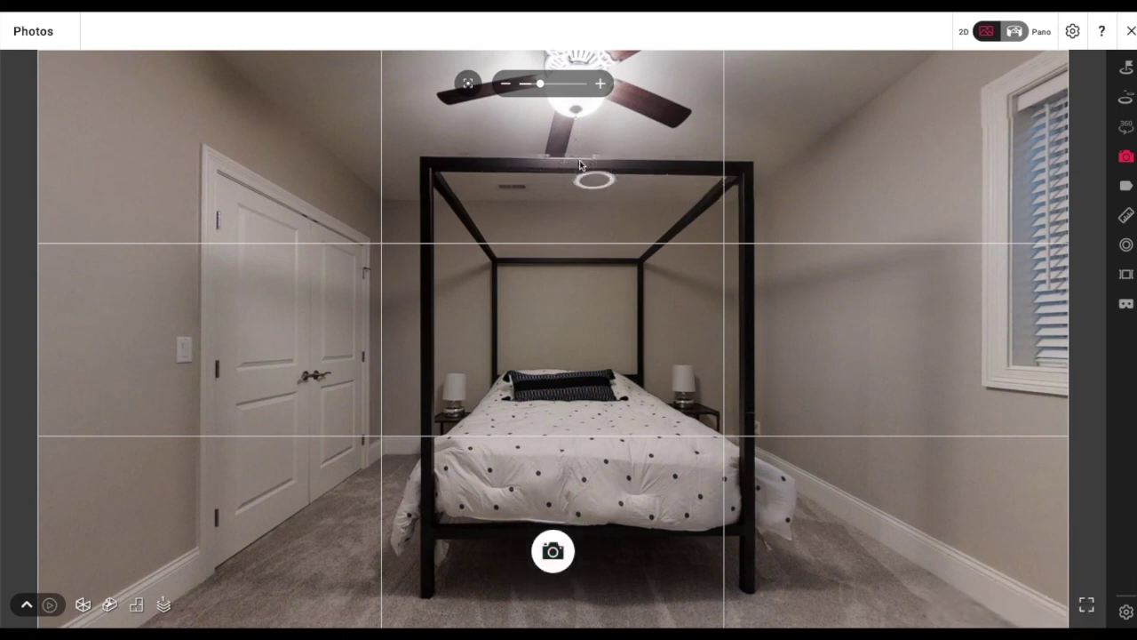
Move beside the bed on the closet side, face the TV stand and open door, level the camera and capture a 2D photo
left_click(391, 461)
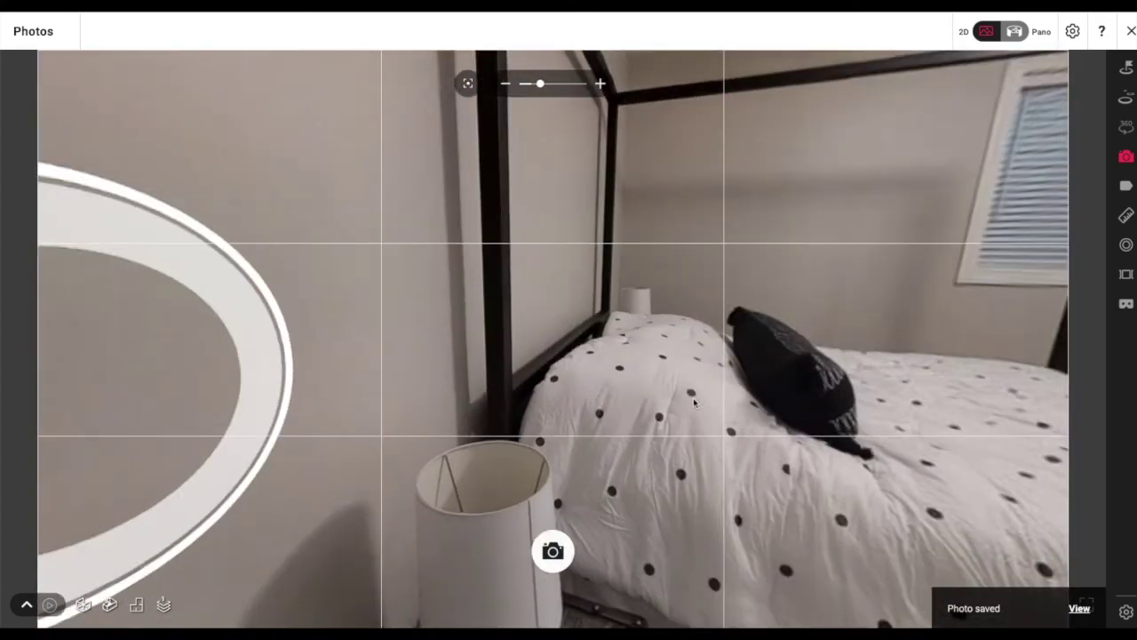
left_click_drag(695, 403, 534, 481)
mouse_move(521, 459)
left_mouse_down()
mouse_move(520, 435)
mouse_move(521, 444)
left_mouse_up()
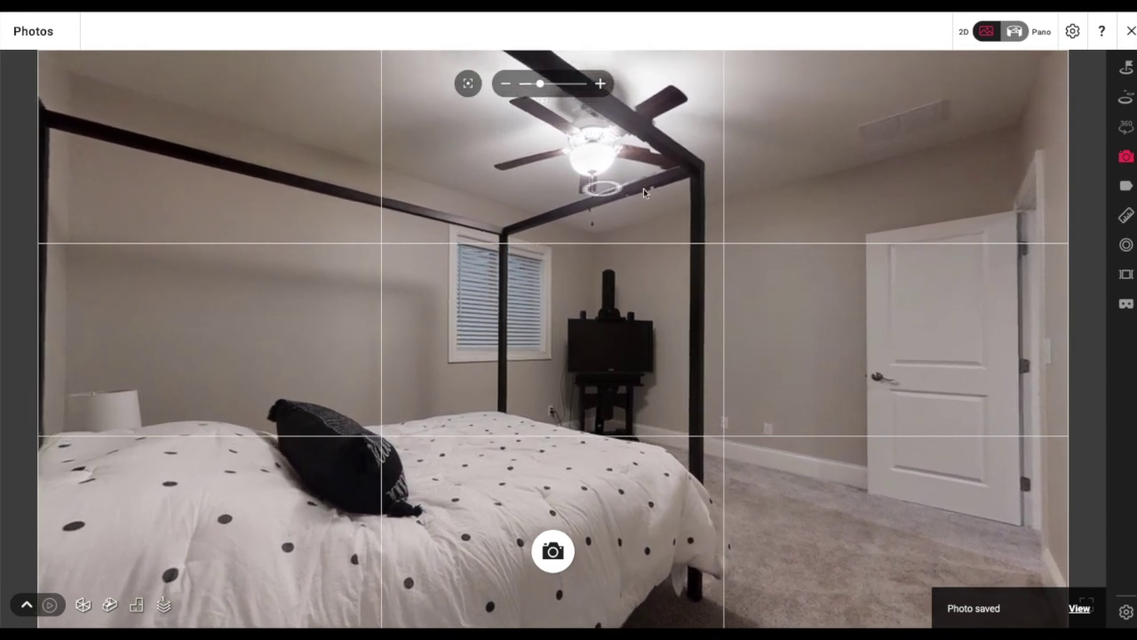
left_click(469, 85)
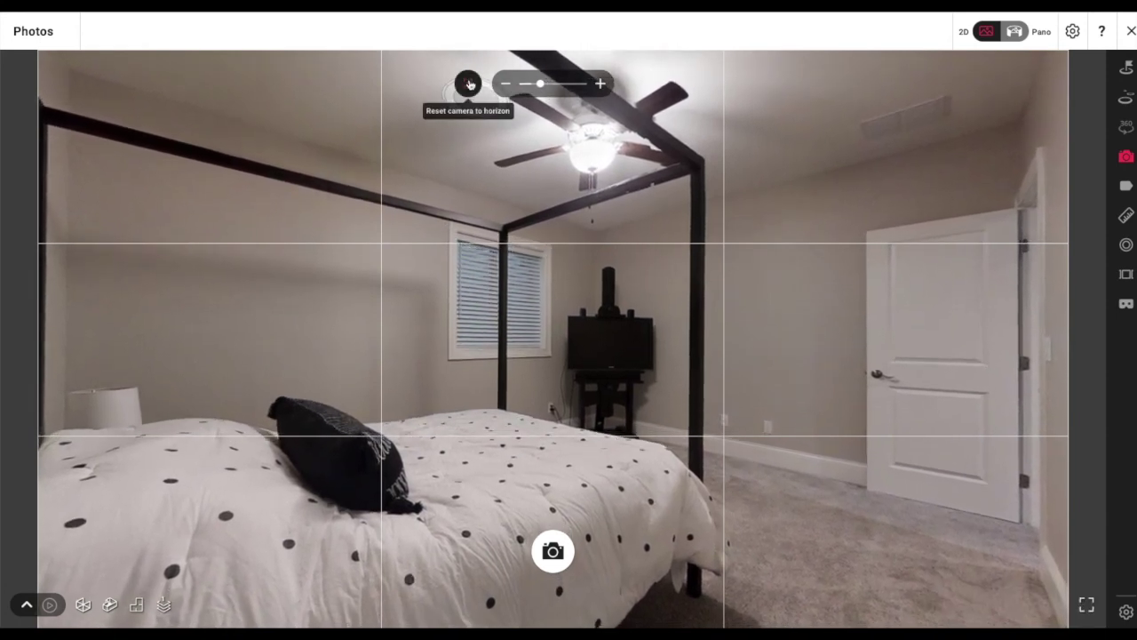
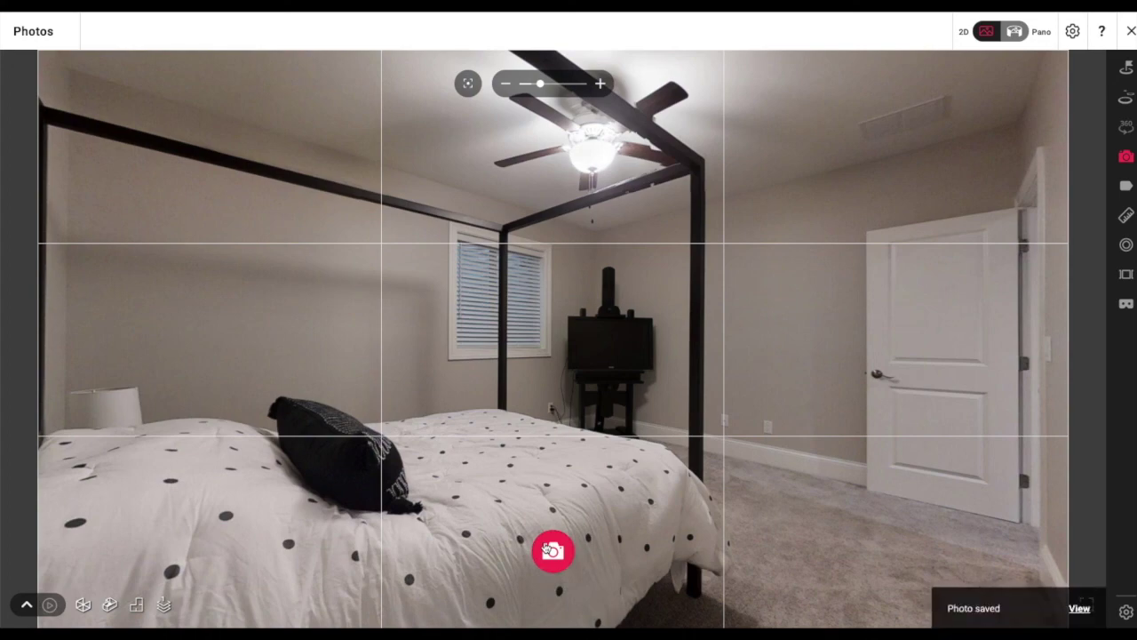
Move to the window side of the bed, frame the TV stand, bedroom door and closet, and capture a 2D photo
left_click(914, 531)
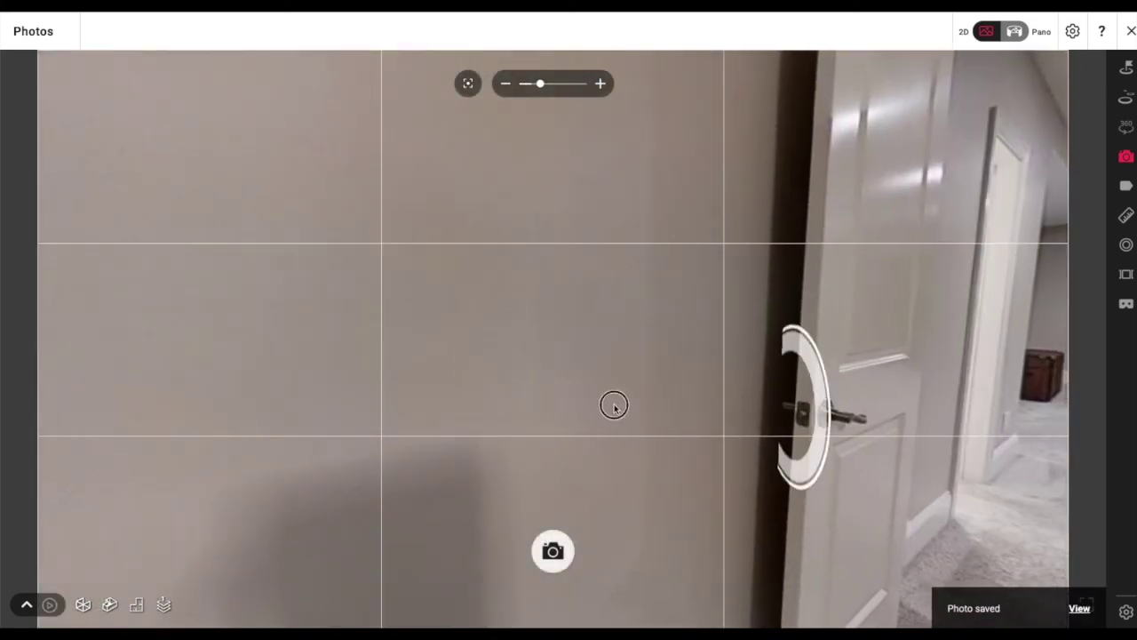
left_click_drag(614, 405, 355, 413)
left_click_drag(906, 475, 382, 427)
left_click_drag(728, 417, 383, 418)
left_click(724, 432)
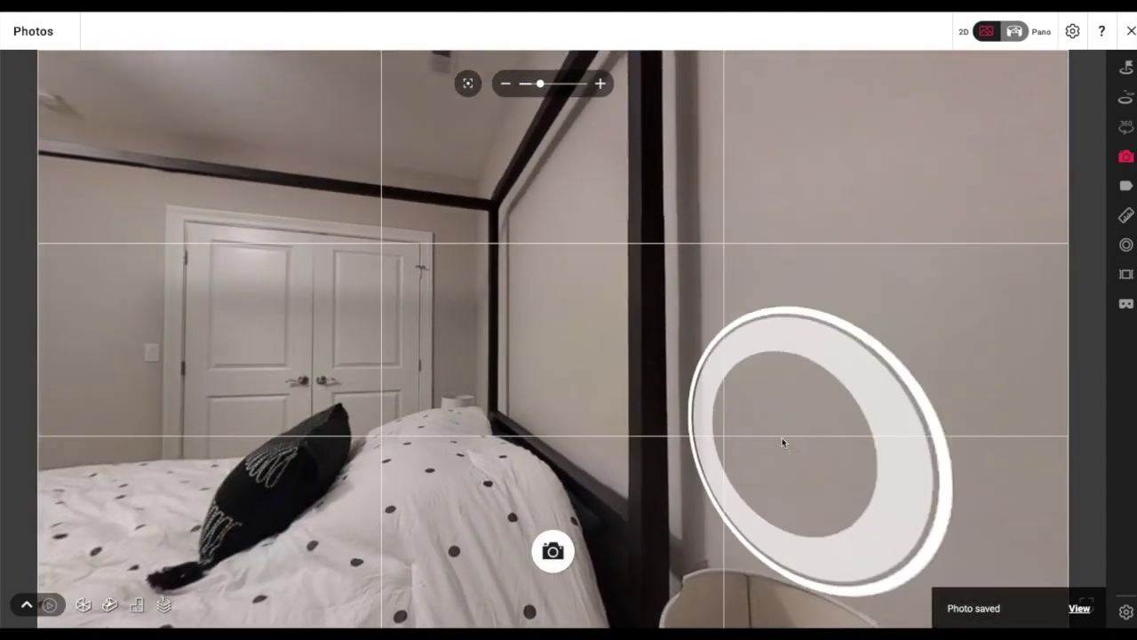
left_click(556, 399)
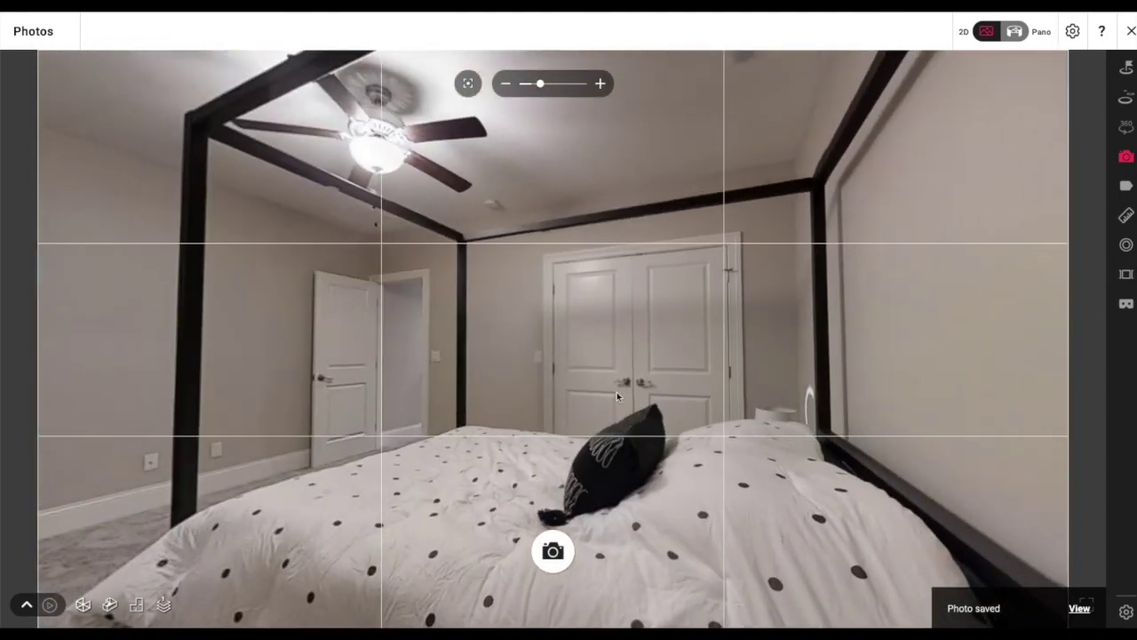
left_click_drag(681, 388, 699, 374)
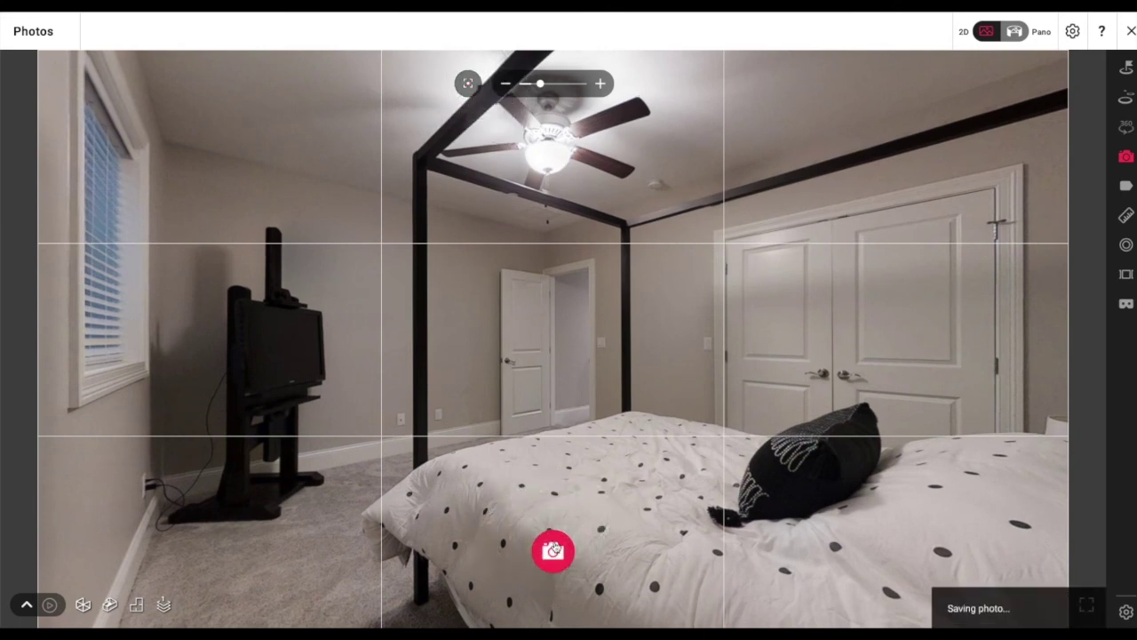
Leave the bedroom and move to the bathroom doorway, facing the shower curtain and vanity
left_click(555, 429)
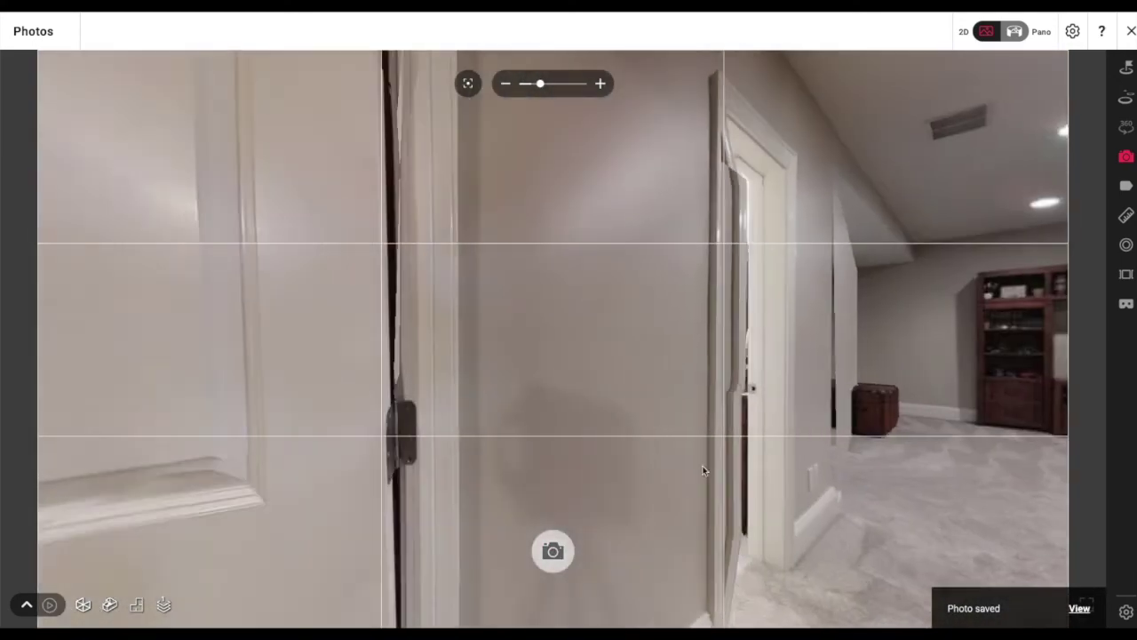
left_click_drag(703, 471, 632, 398)
left_click(633, 512)
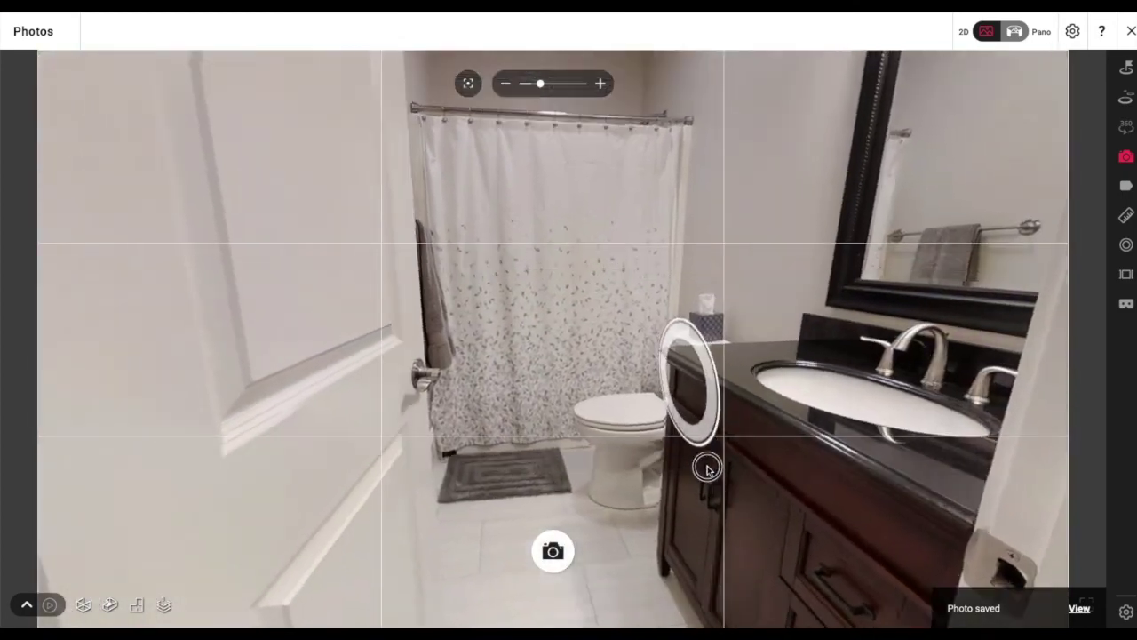
Use 3D Scans to move to scan 8 in the bathroom, frame the toilet, sink and mirror, and return to Photos
left_click_drag(708, 469, 726, 258)
left_click(1126, 100)
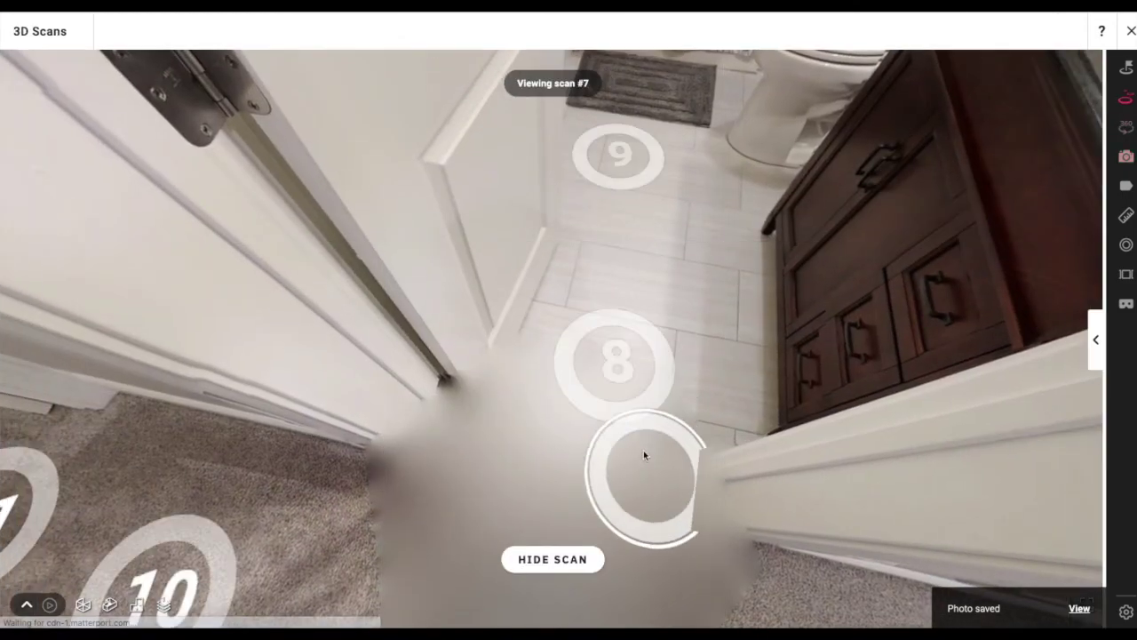
left_click(622, 390)
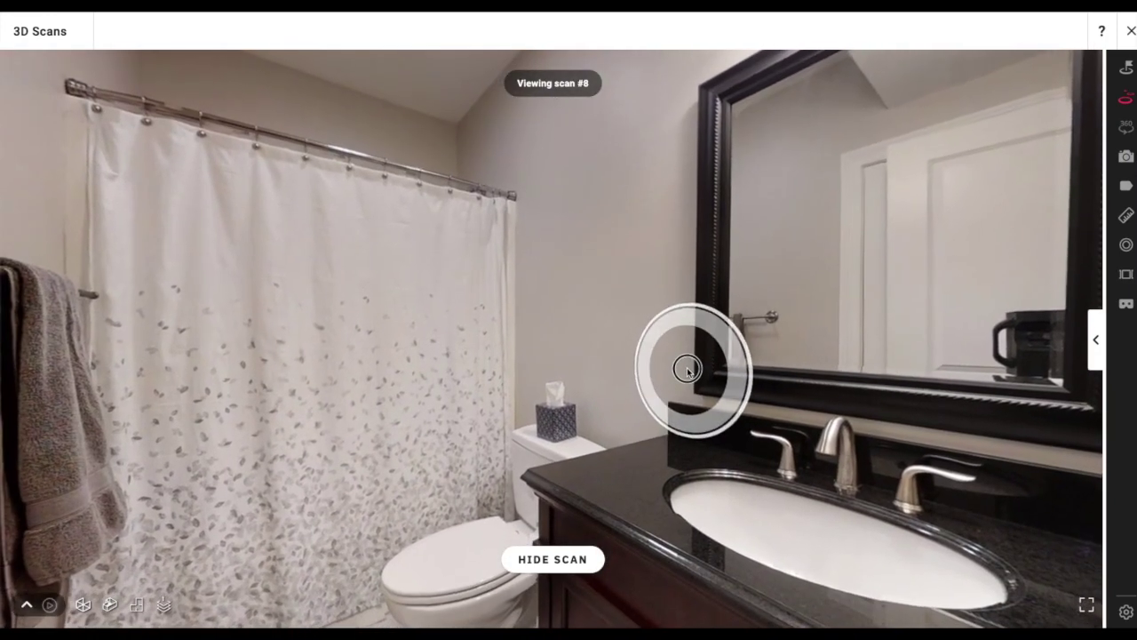
left_click_drag(683, 375, 646, 368)
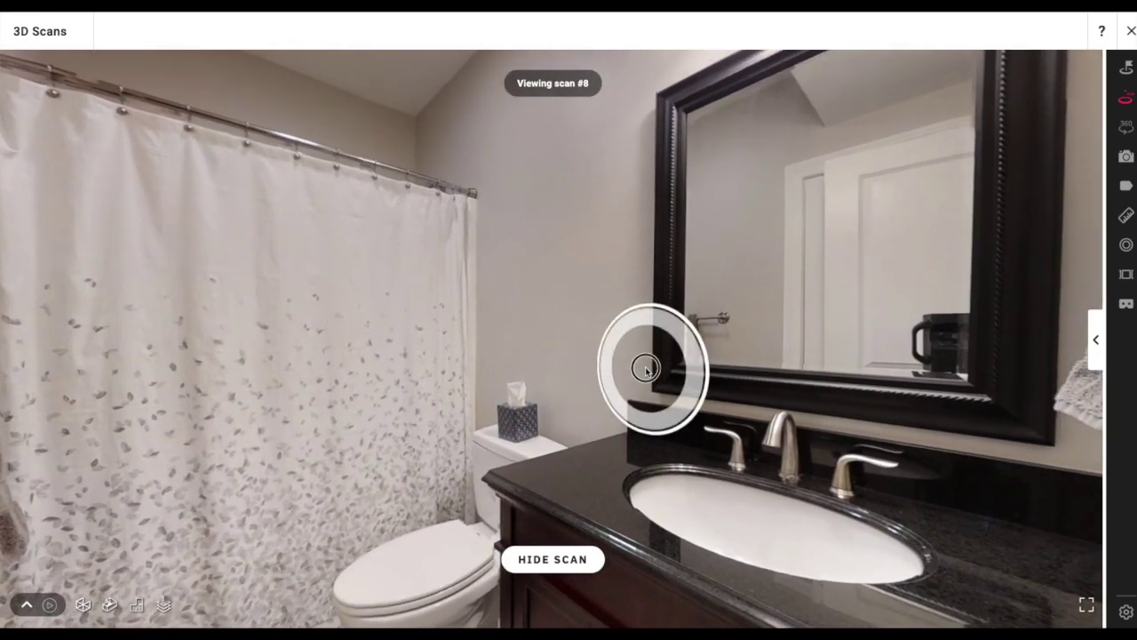
left_click(1125, 155)
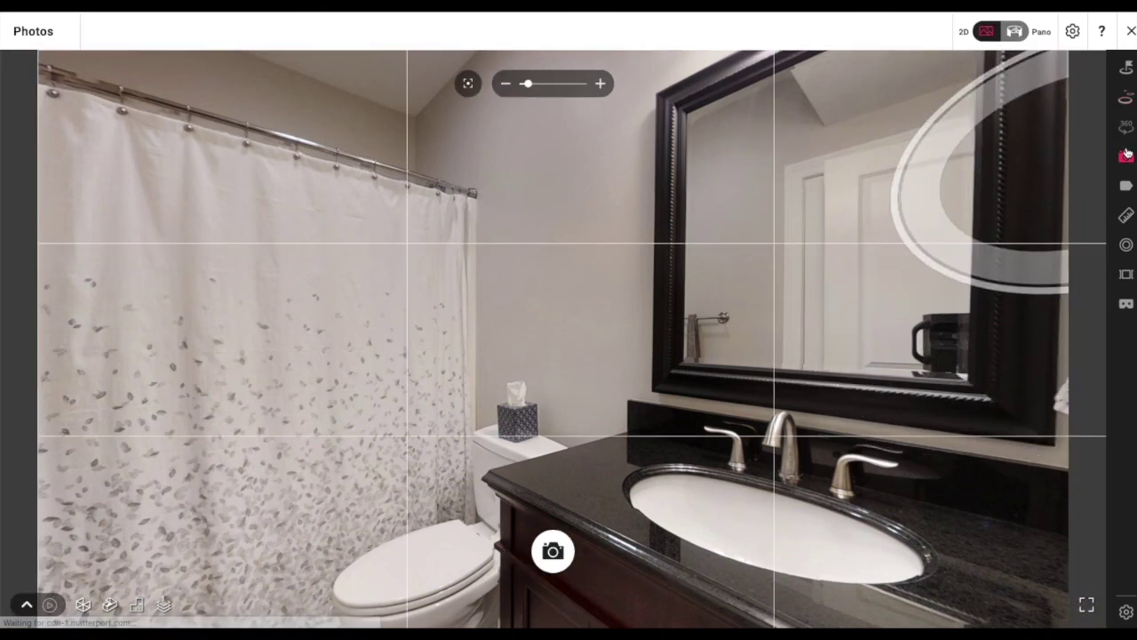
Level the camera on the bathroom's shower curtain, toilet and vanity mirror and capture a 2D photo
left_click(469, 83)
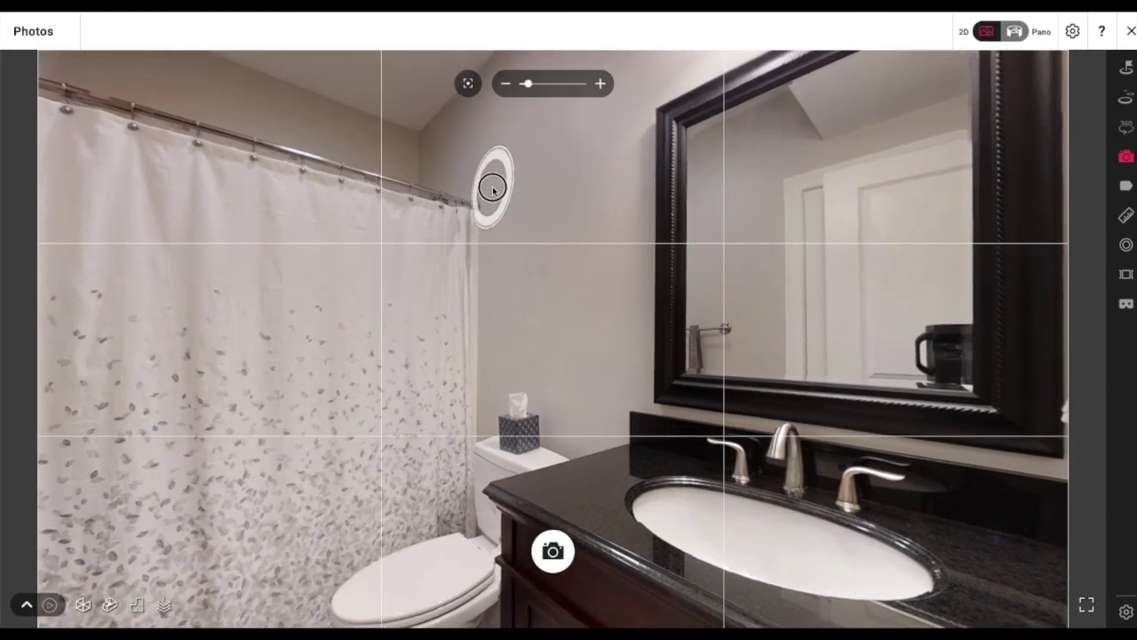
left_click(468, 84)
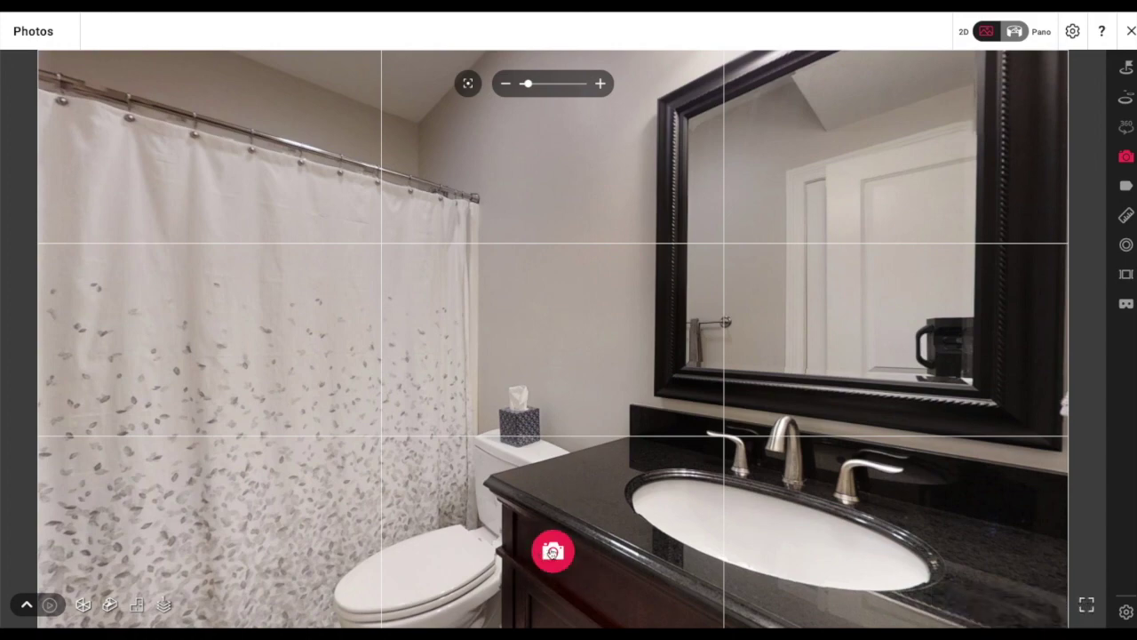
Move back to the bathroom doorway, level and frame the open door, shower curtain, toilet and vanity, and capture a 2D photo
left_click_drag(866, 528, 454, 234)
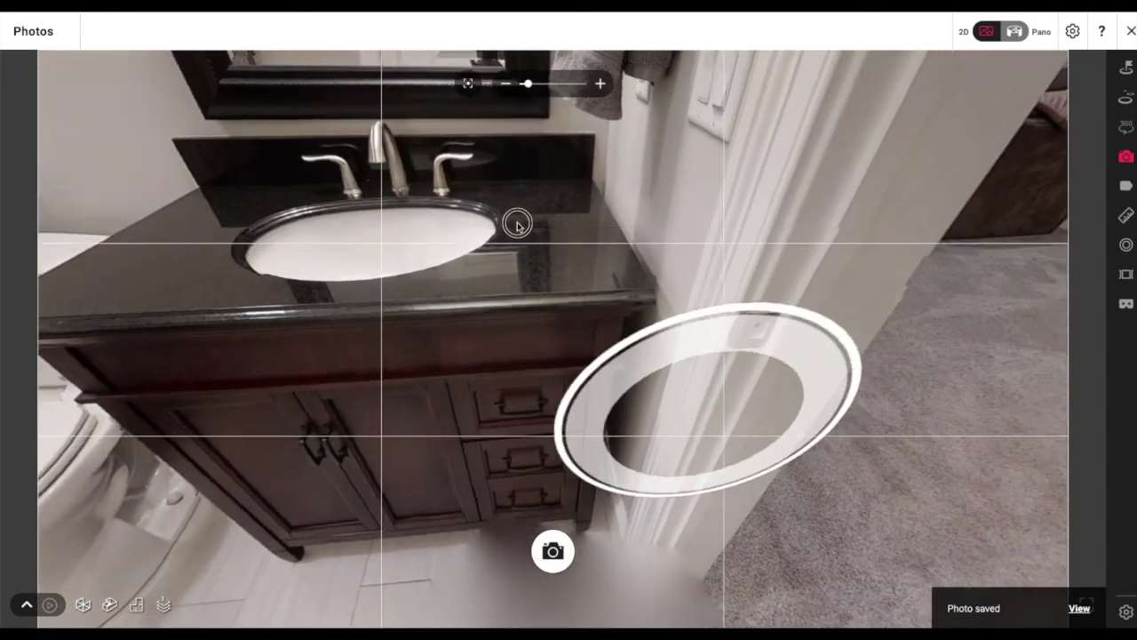
left_click_drag(844, 533, 685, 378)
left_click(682, 376)
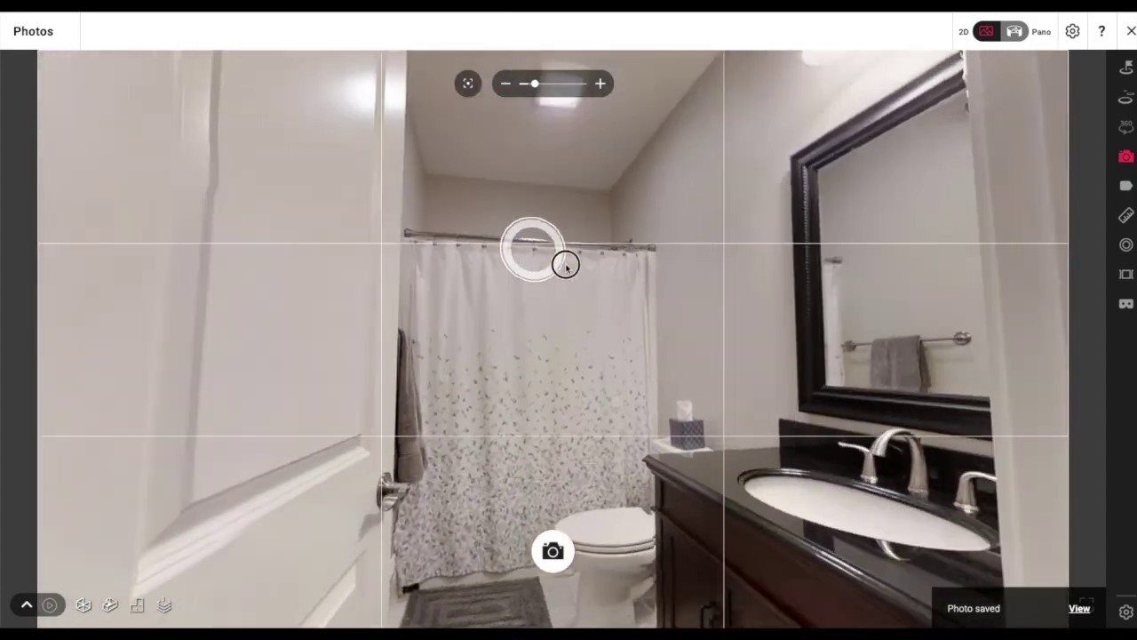
left_click_drag(566, 265, 591, 215)
left_click(471, 85)
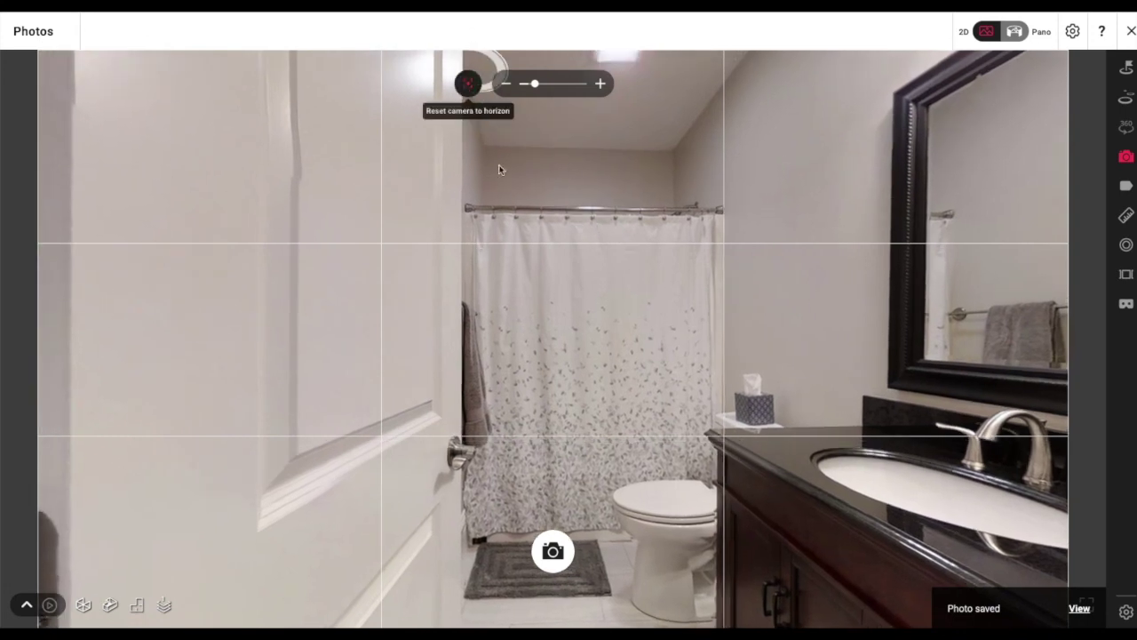
scroll(502, 182, "up", 2)
left_click_drag(510, 205, 426, 199)
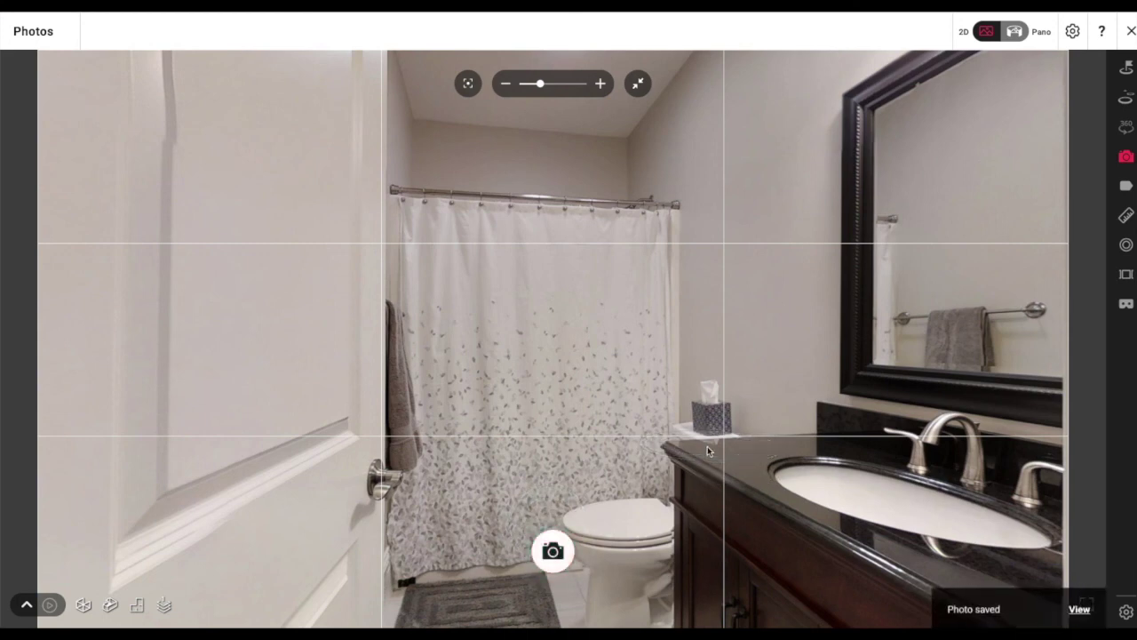
Leave the bathroom and move to the foot of the basement stairs, facing the open storage room door
left_click_drag(818, 323, 350, 279)
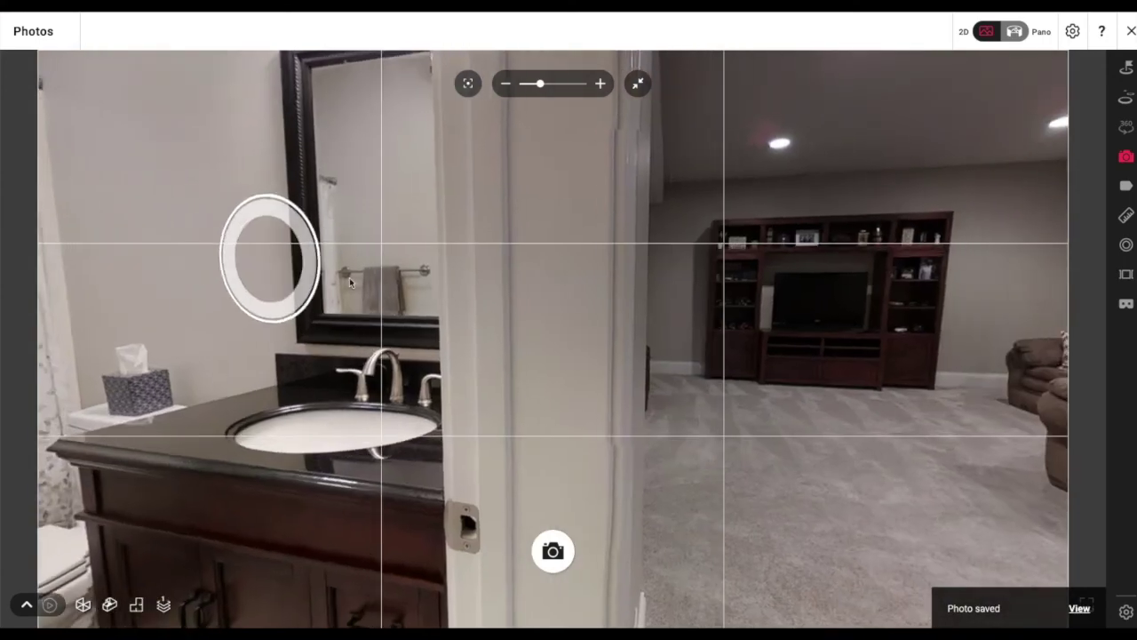
left_click(571, 457)
left_click_drag(549, 454, 977, 407)
left_click_drag(415, 432, 604, 453)
left_click(590, 480)
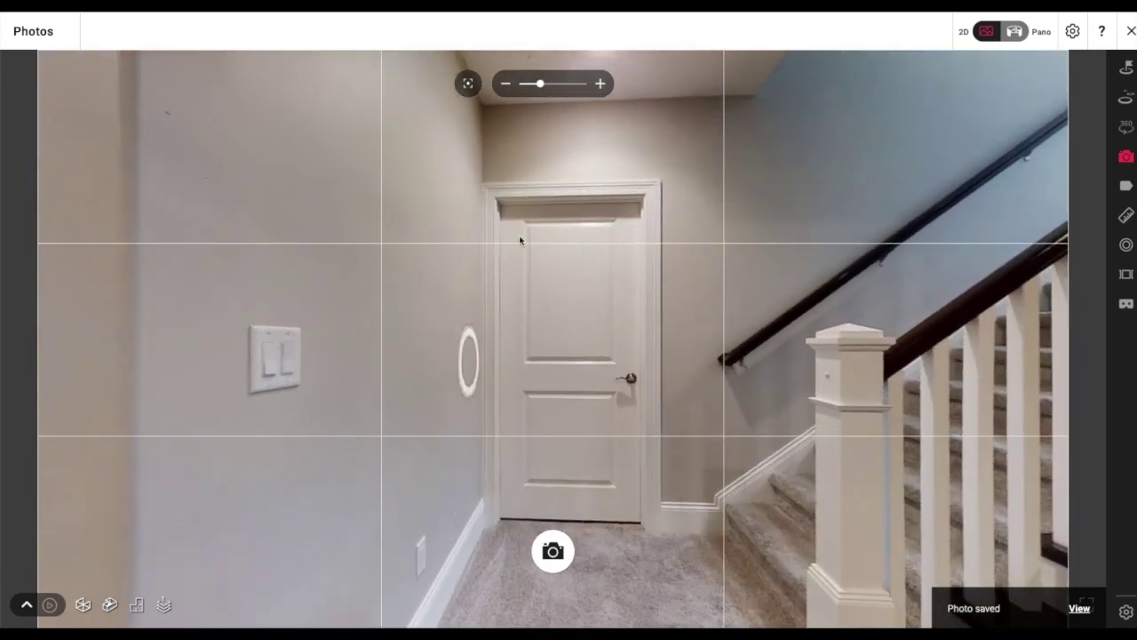
left_click_drag(745, 458, 741, 355)
left_click_drag(630, 356, 658, 312)
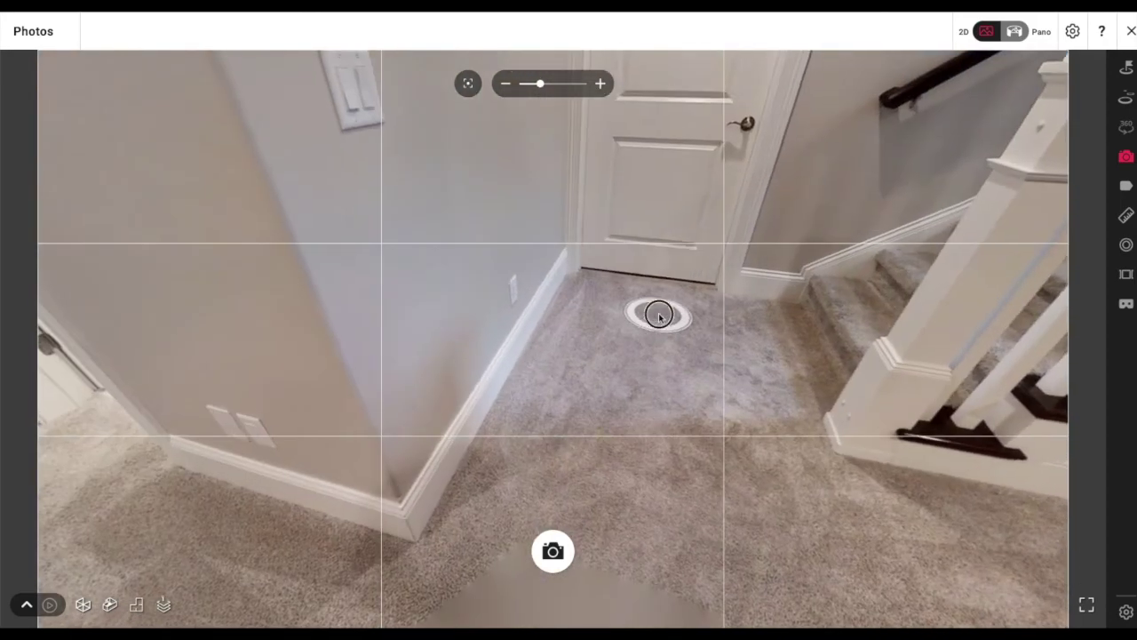
left_click(508, 466)
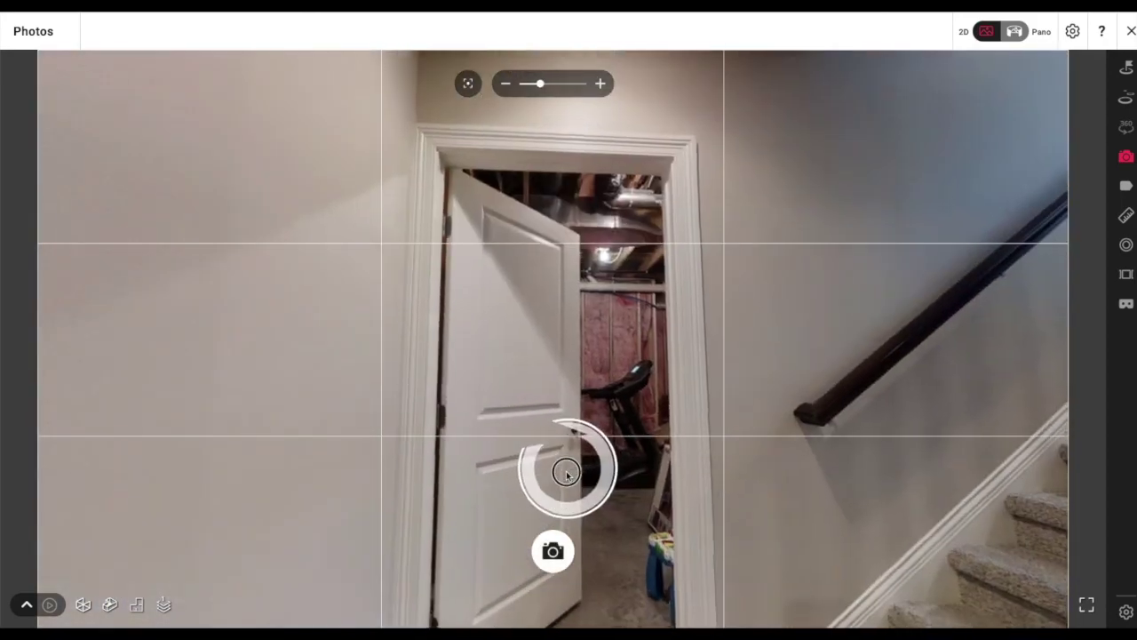
left_click_drag(567, 469, 565, 384)
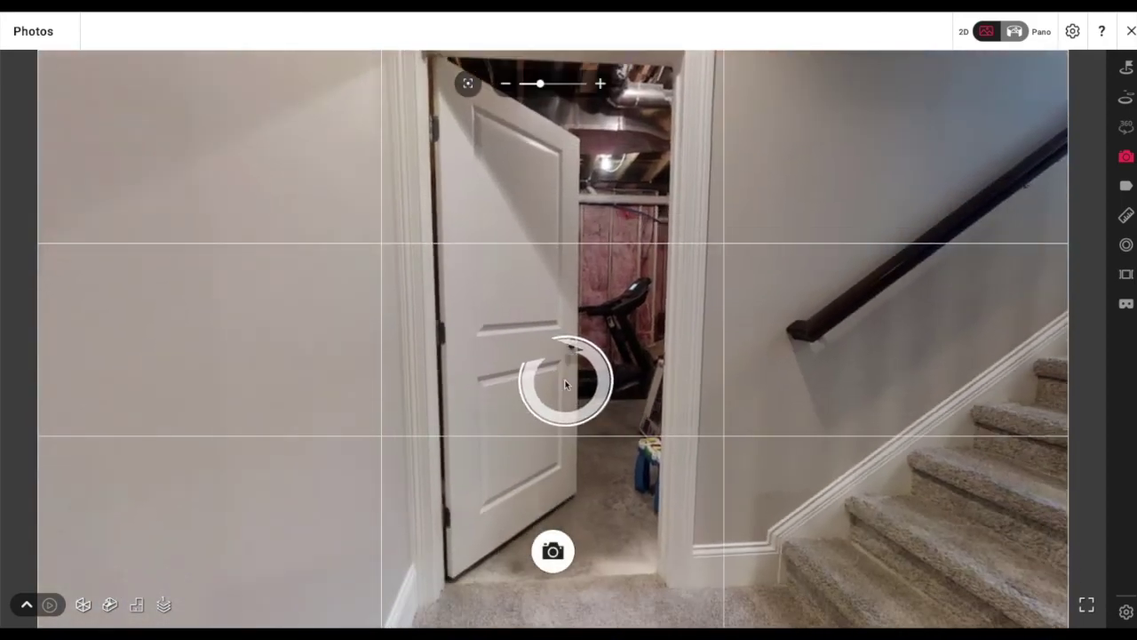
Switch to 3D Scans and compare the storage door area from scan 1 and scan 16, ending at scan 16
left_click(1126, 100)
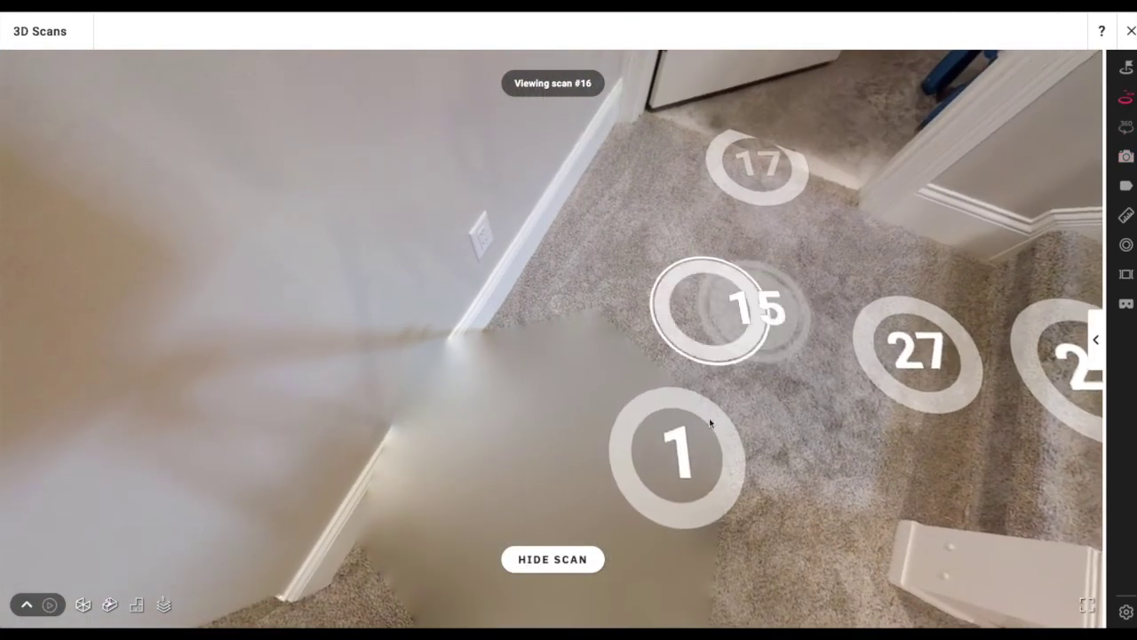
left_click(708, 435)
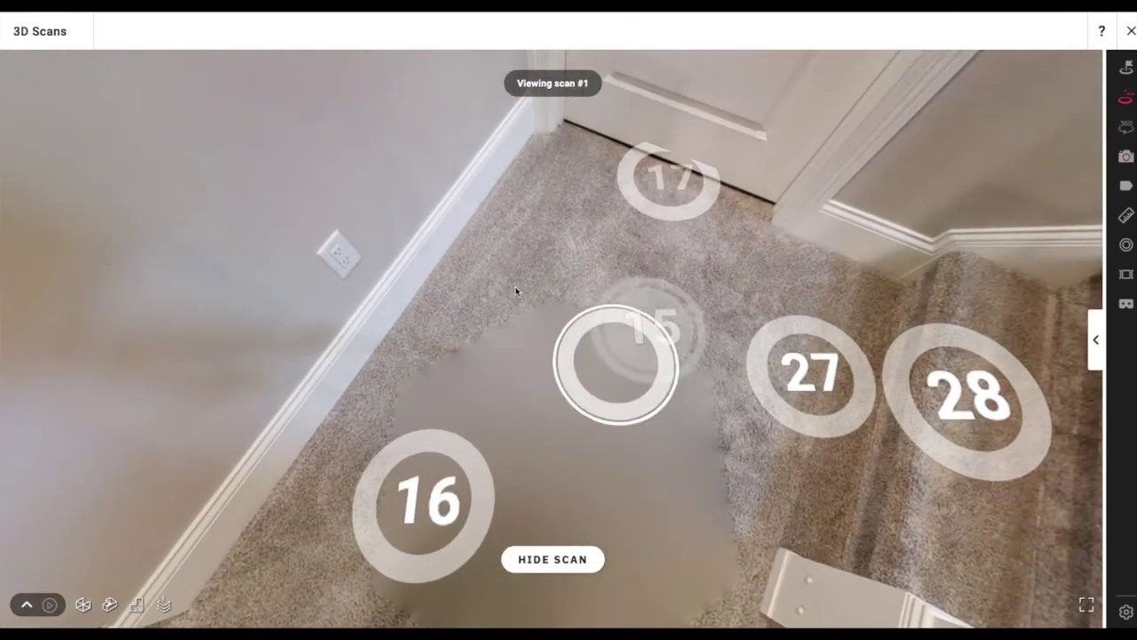
left_click_drag(727, 298, 652, 349)
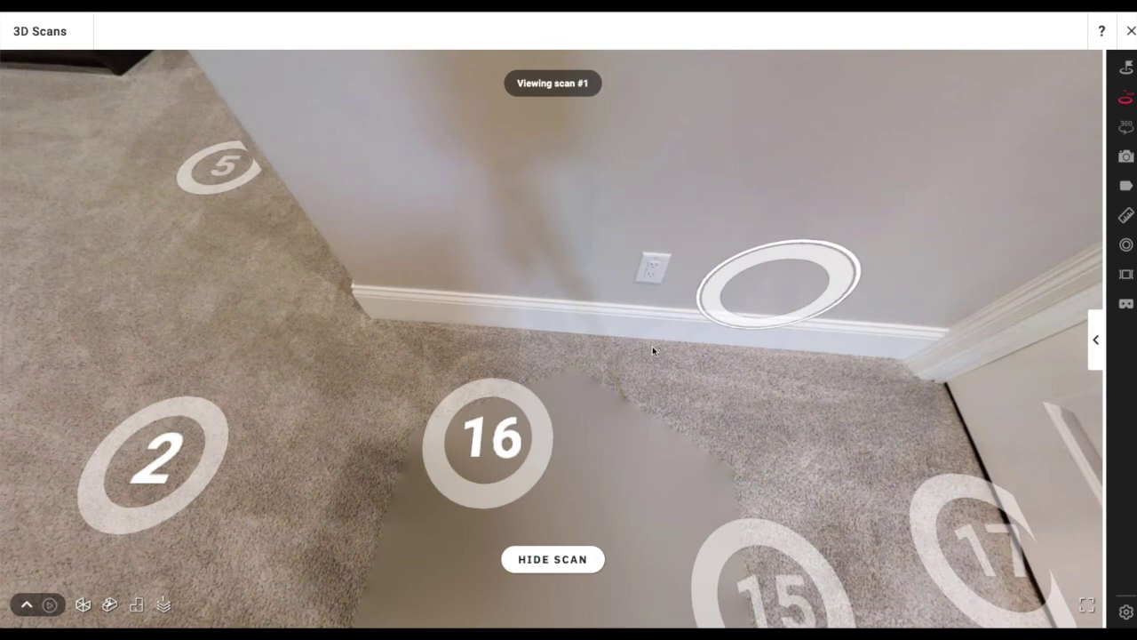
left_click(488, 429)
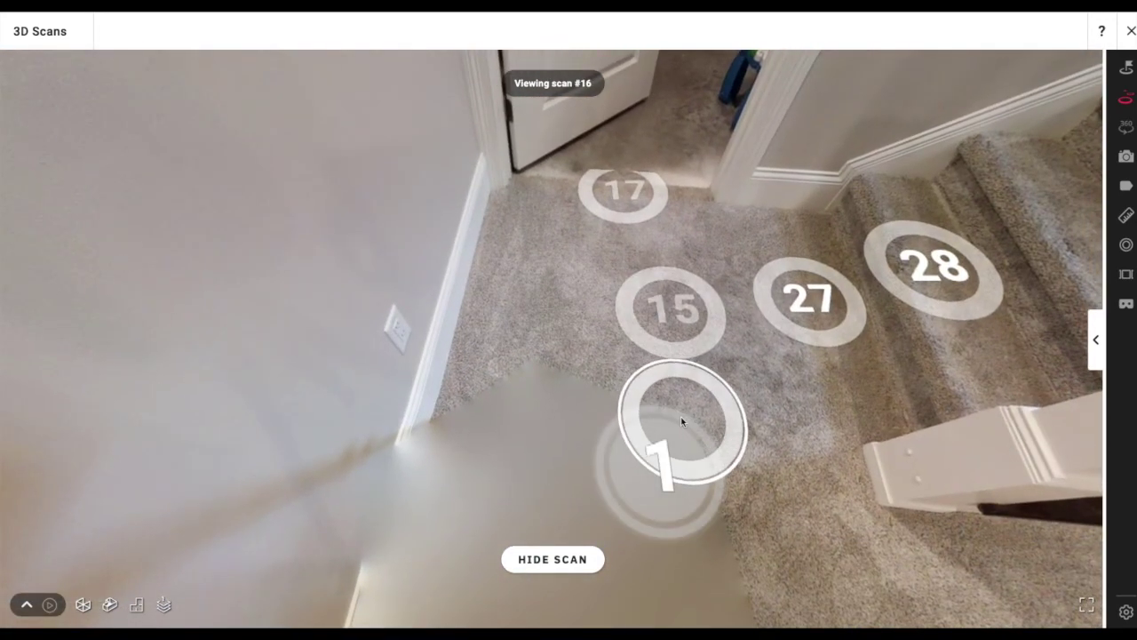
Examine the living area, the staircase and the open storage room door from scan 16
left_click_drag(810, 403, 516, 315)
left_click_drag(657, 328, 351, 334)
left_click_drag(845, 378, 812, 470)
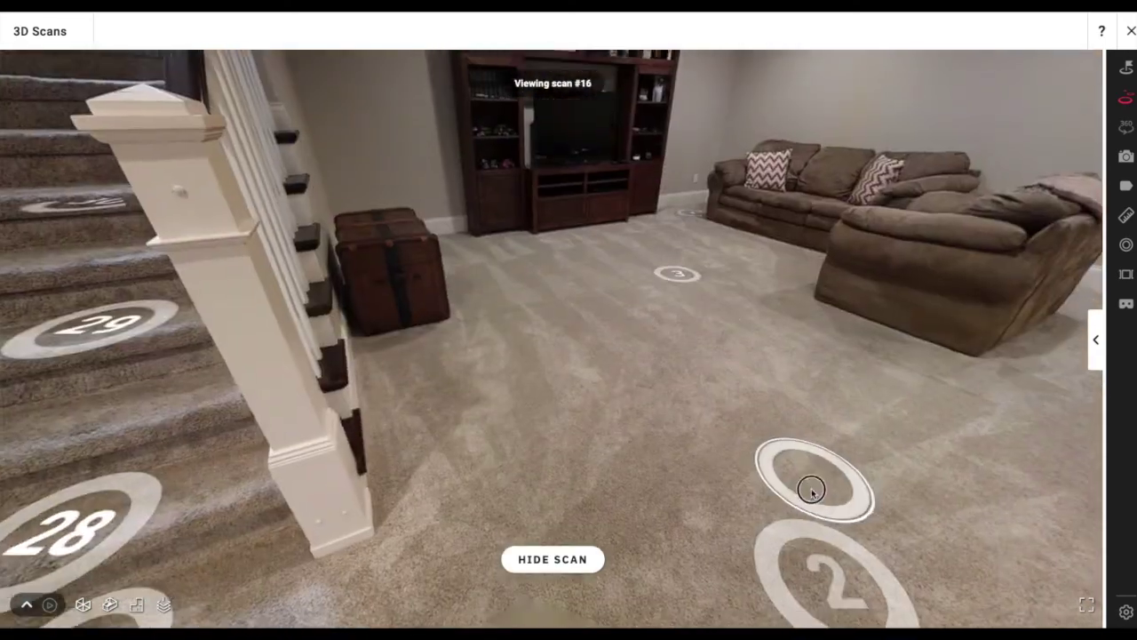
left_click_drag(668, 330, 533, 206)
left_click_drag(493, 316, 818, 326)
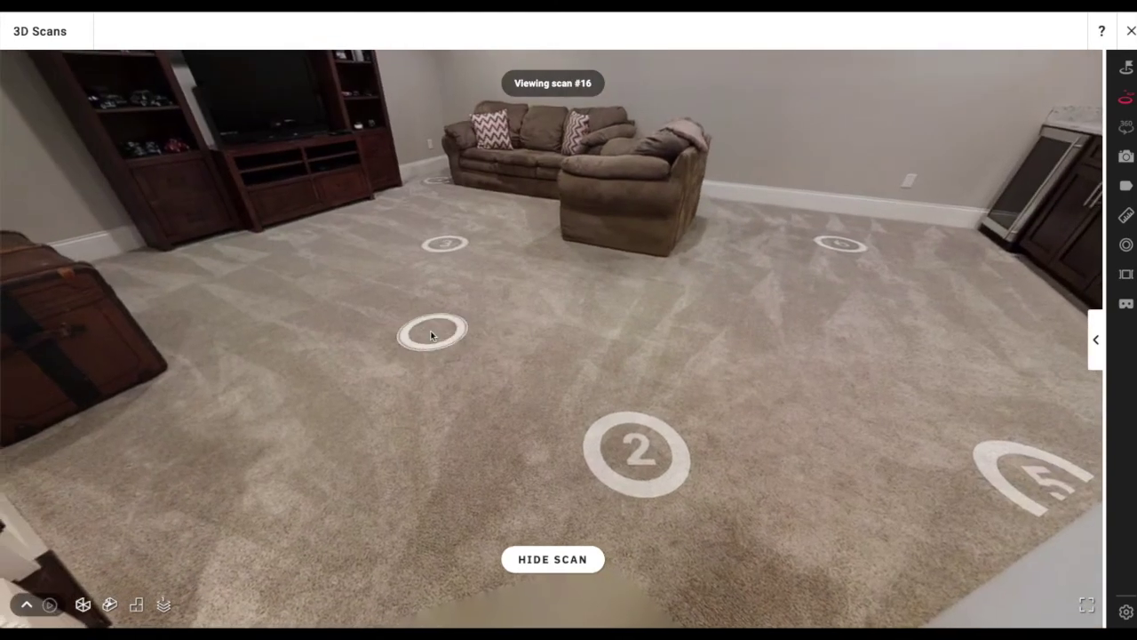
left_click_drag(432, 335, 777, 336)
left_click_drag(508, 305, 929, 323)
left_click_drag(507, 294, 876, 487)
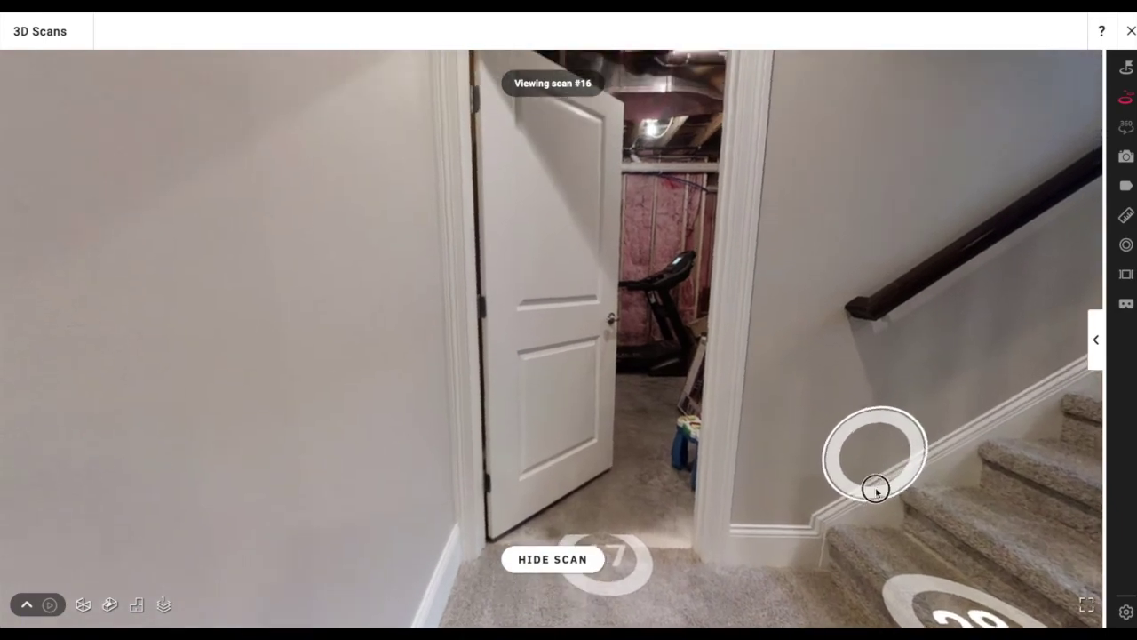
left_click_drag(781, 313, 751, 336)
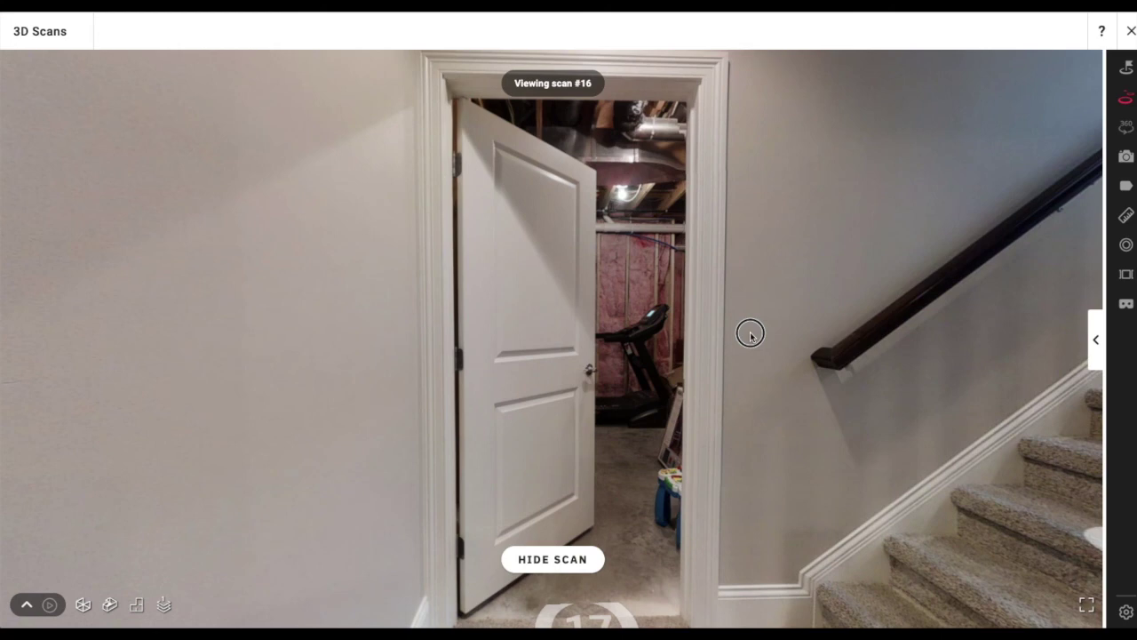
left_click_drag(751, 336, 765, 334)
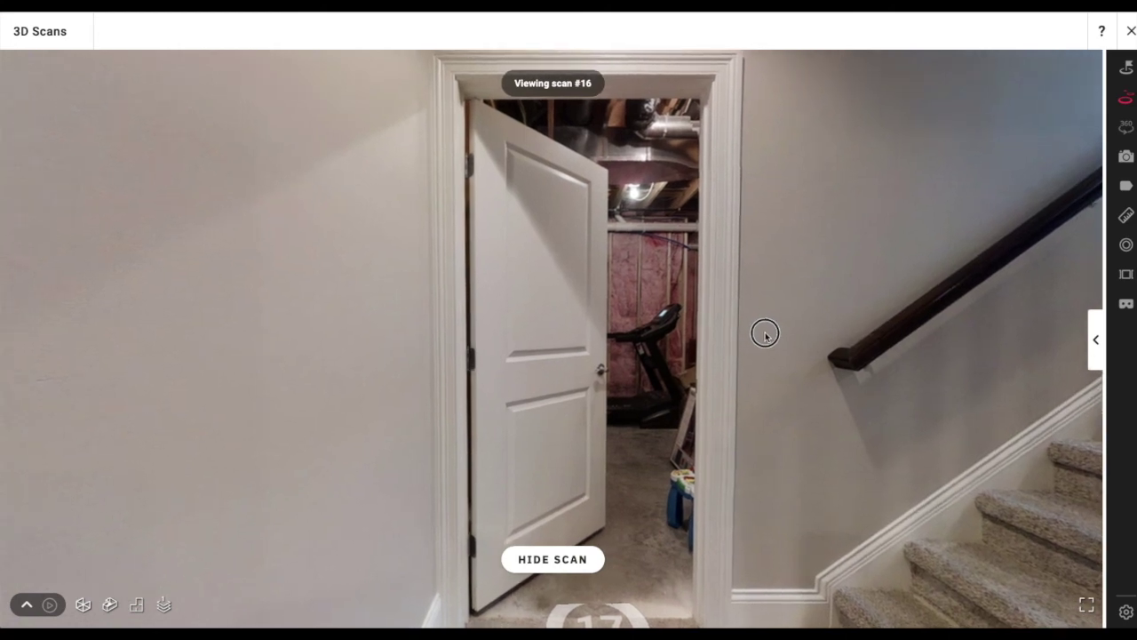
left_click_drag(777, 493, 809, 536)
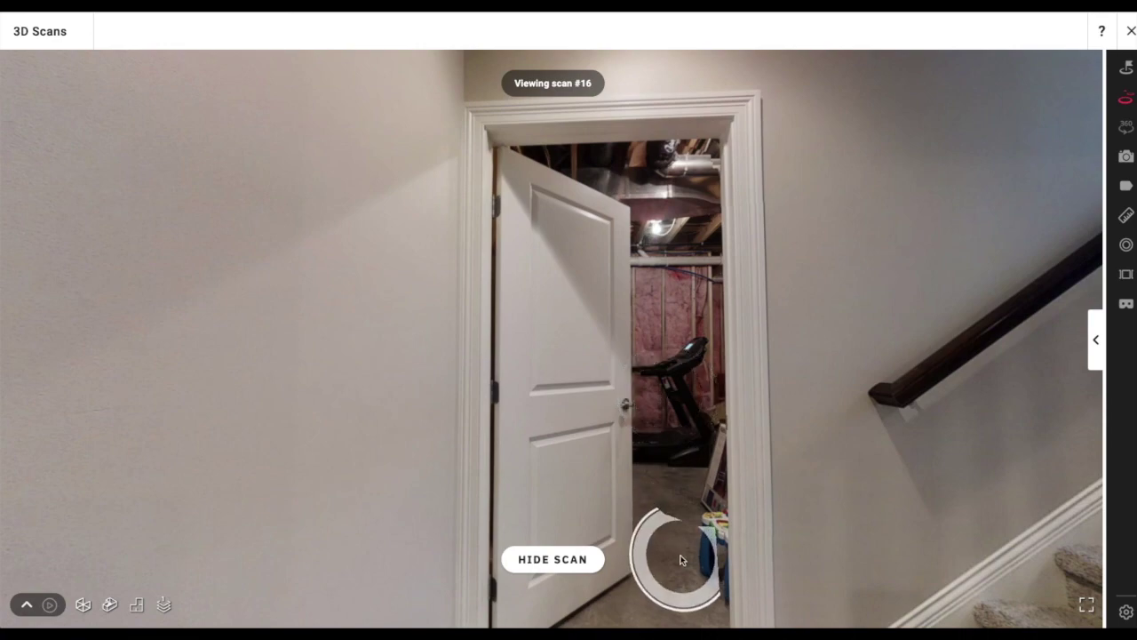
Examine the floor around scan 16, the wall beside it and the positions of neighbouring scans 1, 15, 17, 27 and 28
left_click_drag(710, 557, 611, 251)
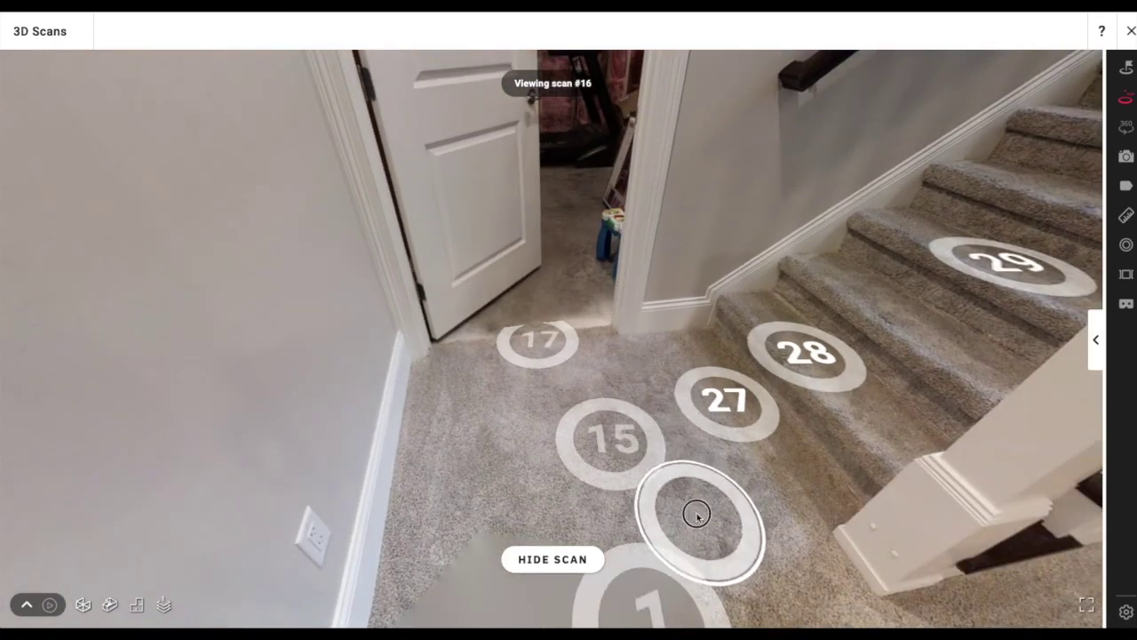
left_click_drag(697, 522, 627, 257)
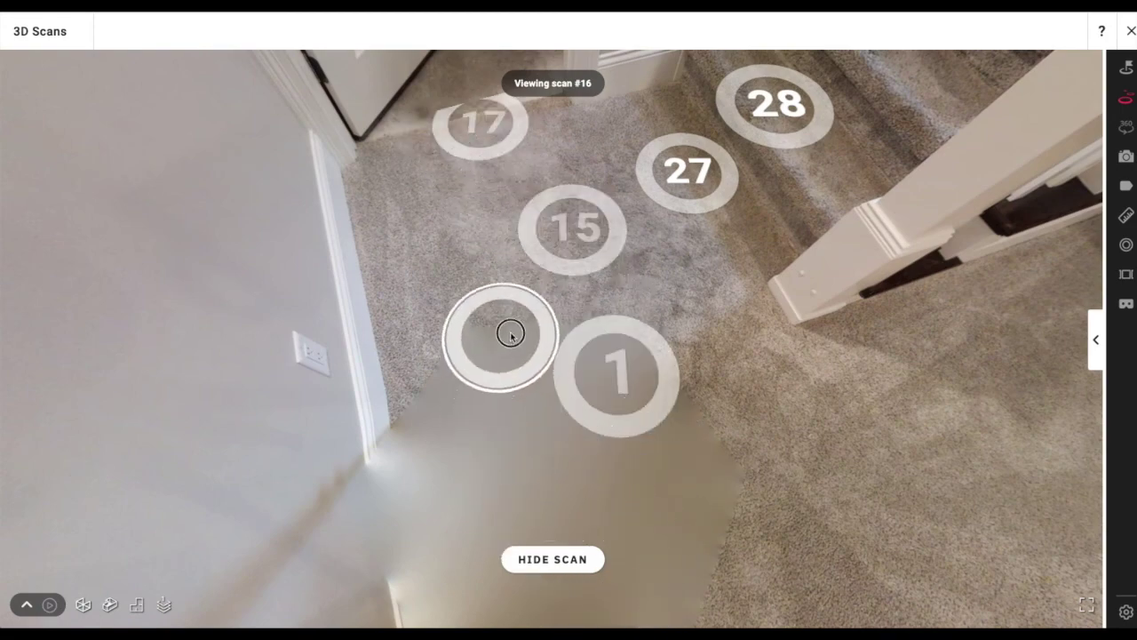
left_click_drag(504, 334, 754, 352)
left_click_drag(548, 348, 799, 249)
left_click_drag(373, 396, 683, 370)
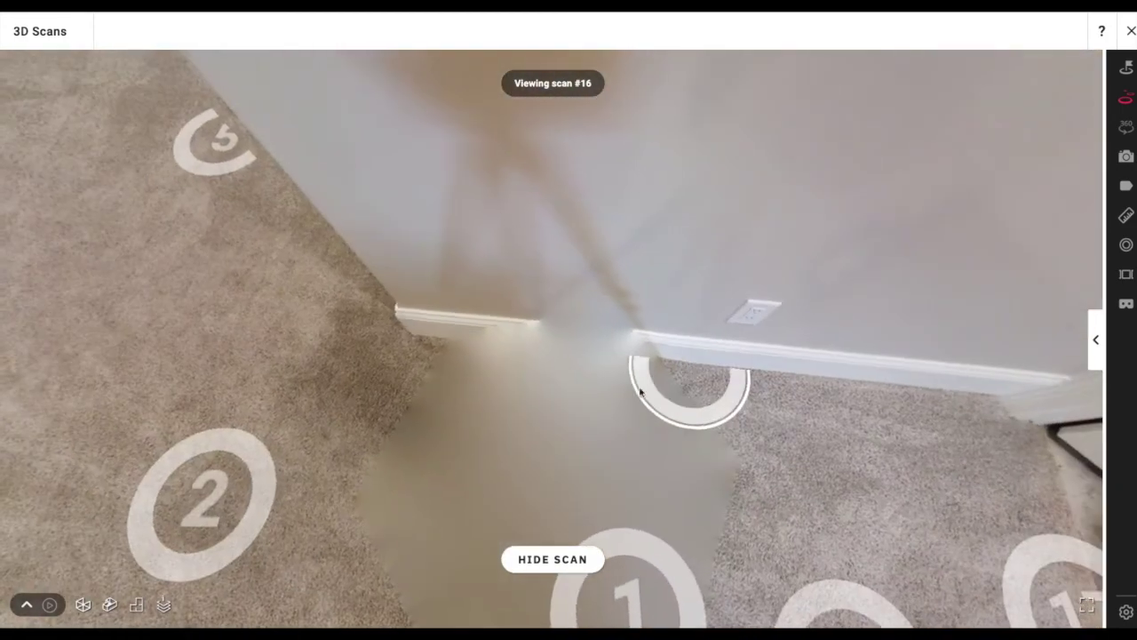
left_click_drag(745, 353, 432, 343)
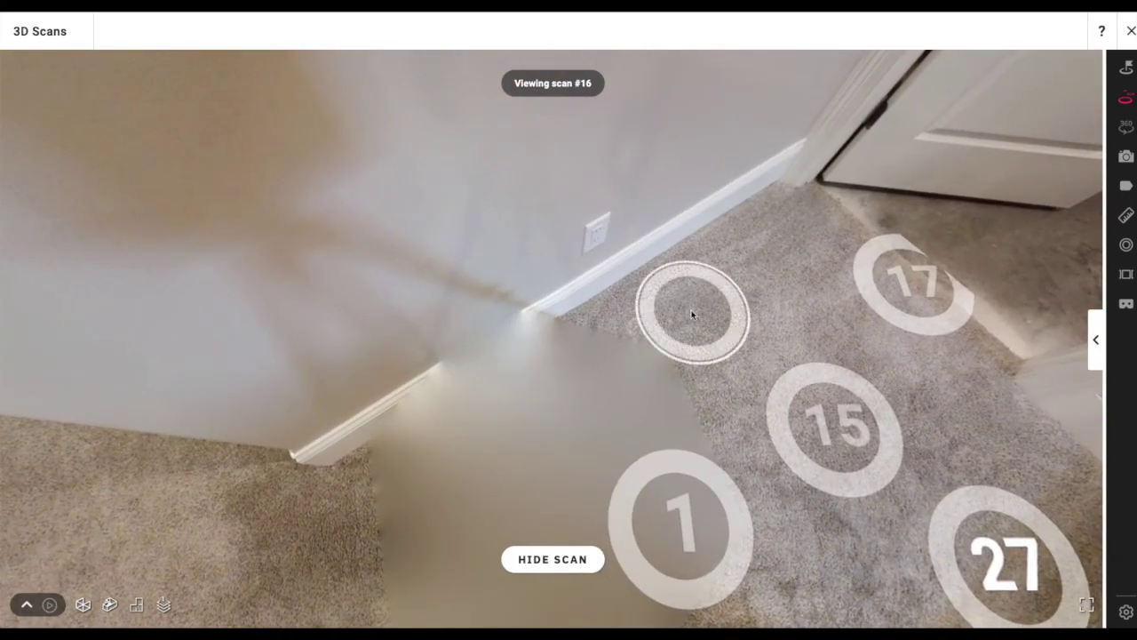
left_click_drag(746, 285, 554, 160)
left_click_drag(600, 267, 536, 391)
left_click_drag(554, 499, 465, 426)
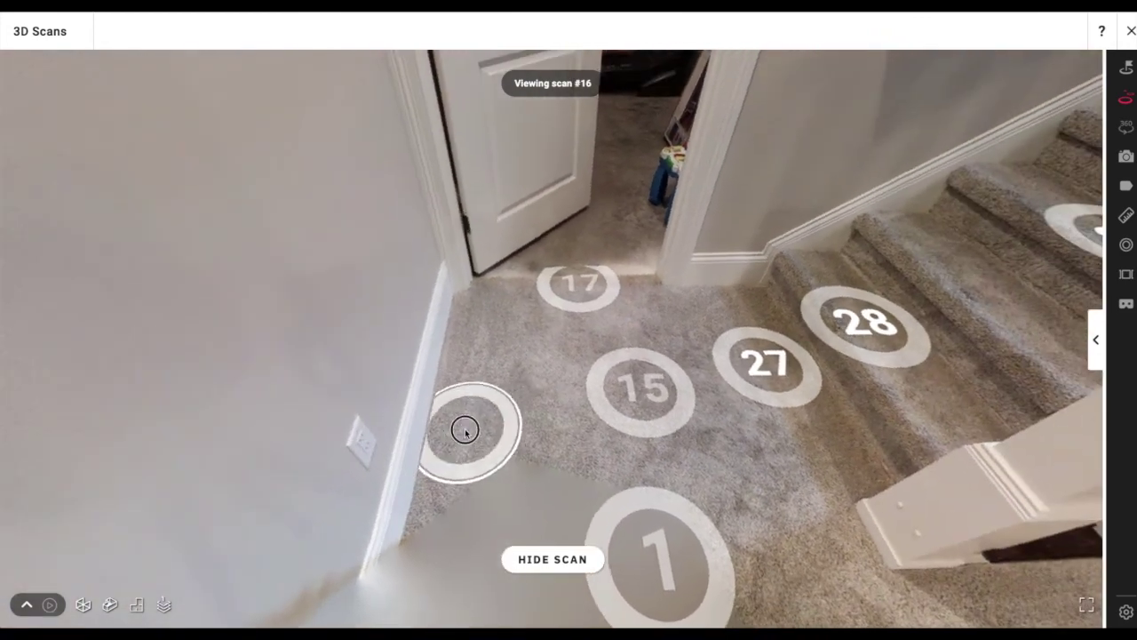
Move to scan 17 in the storage room doorway and look over the toys, staircase and living area
left_click(569, 303)
left_click_drag(625, 238, 576, 178)
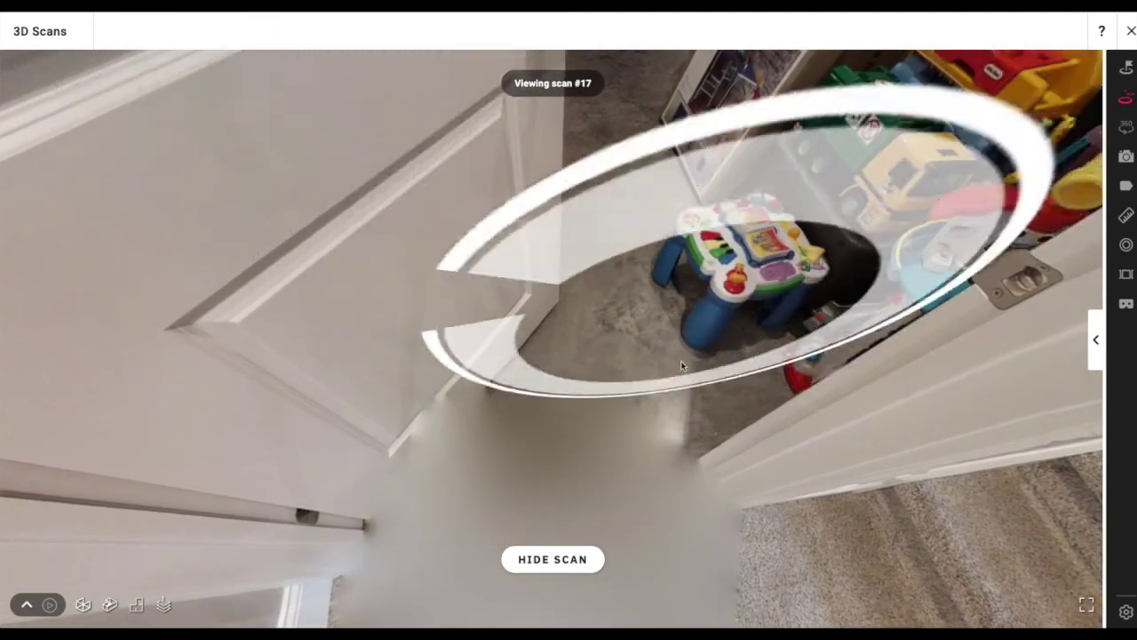
left_click_drag(648, 257, 497, 373)
left_click_drag(827, 285, 504, 267)
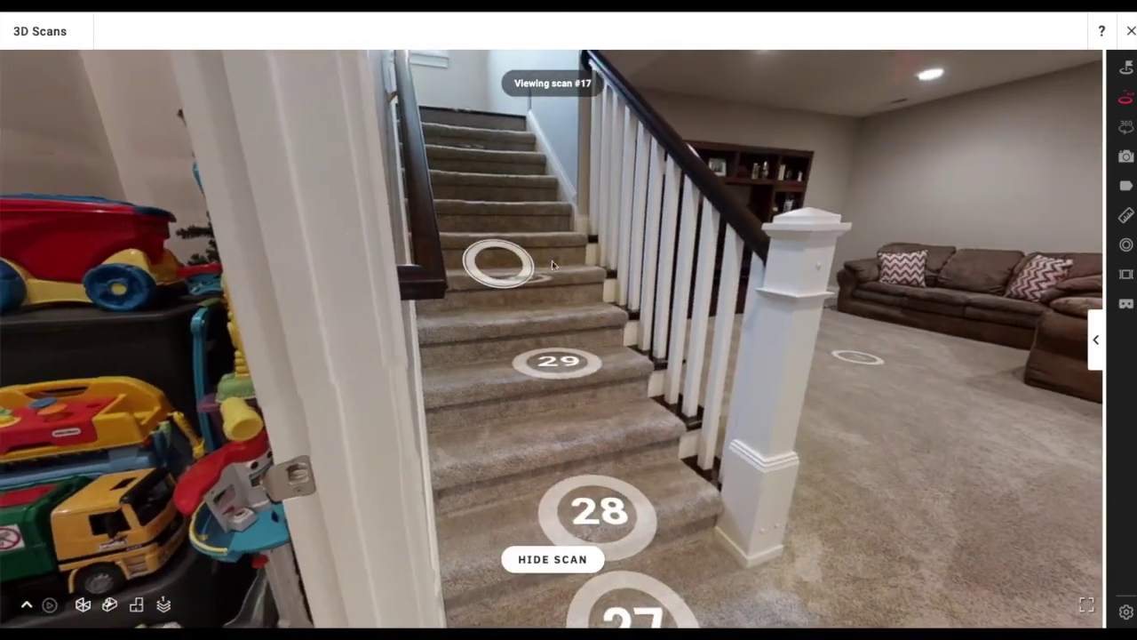
left_click_drag(790, 284, 525, 285)
Go back through scan 16 to scan 1 and examine the closed storage door and the floor around it
left_click(647, 451)
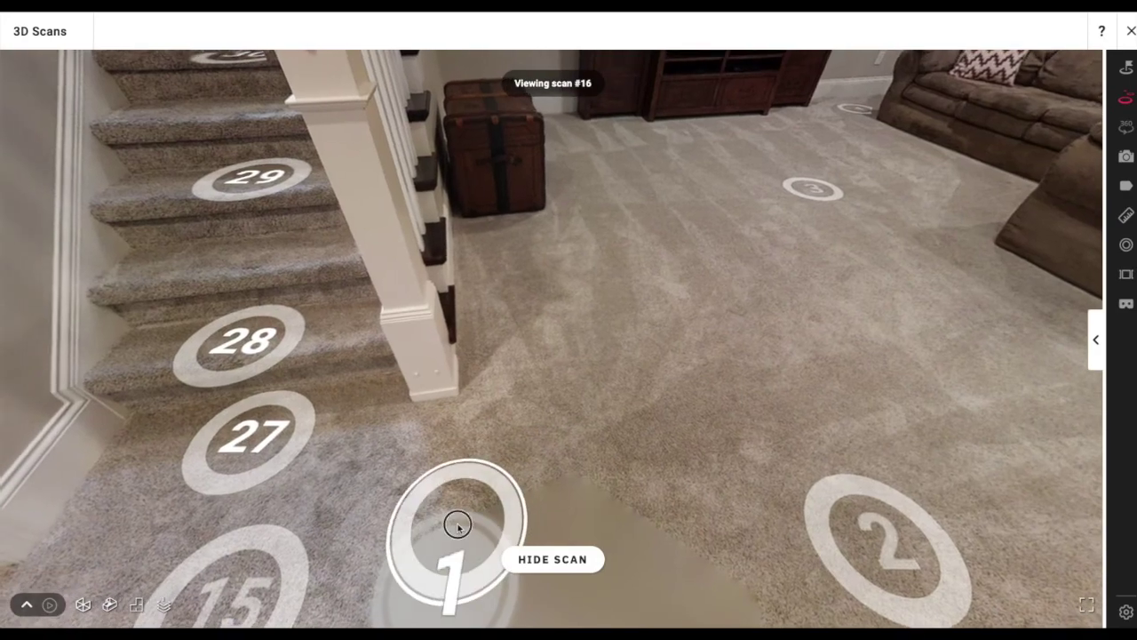
left_click(457, 538)
left_click_drag(426, 366, 702, 578)
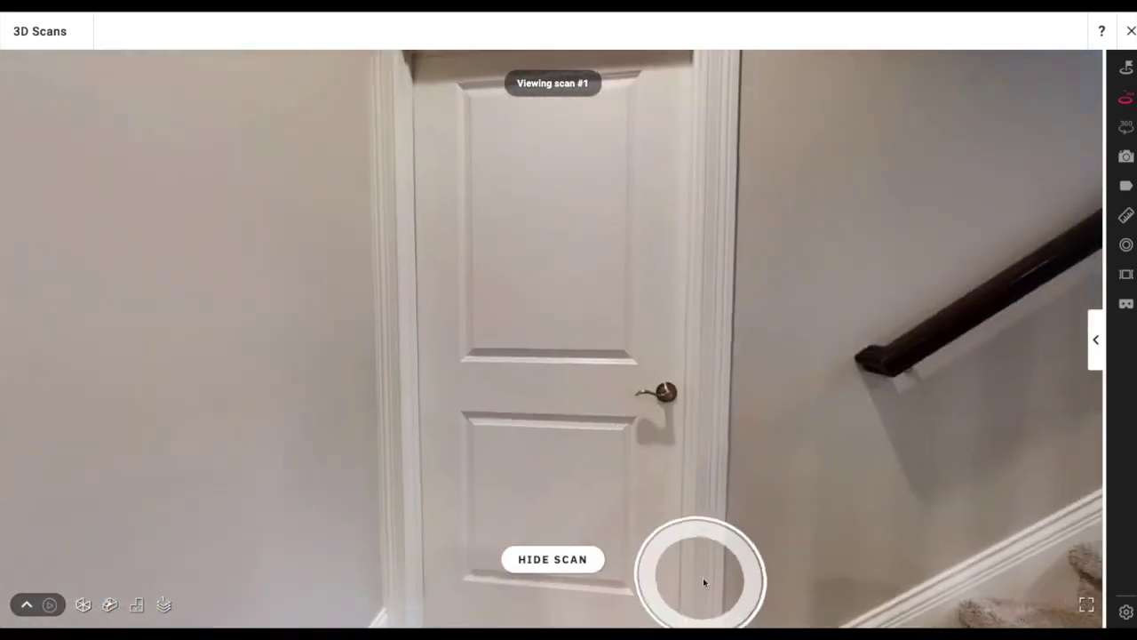
left_click_drag(710, 387, 269, 327)
left_click_drag(672, 367, 338, 327)
left_click_drag(789, 358, 462, 258)
left_click_drag(655, 436, 390, 293)
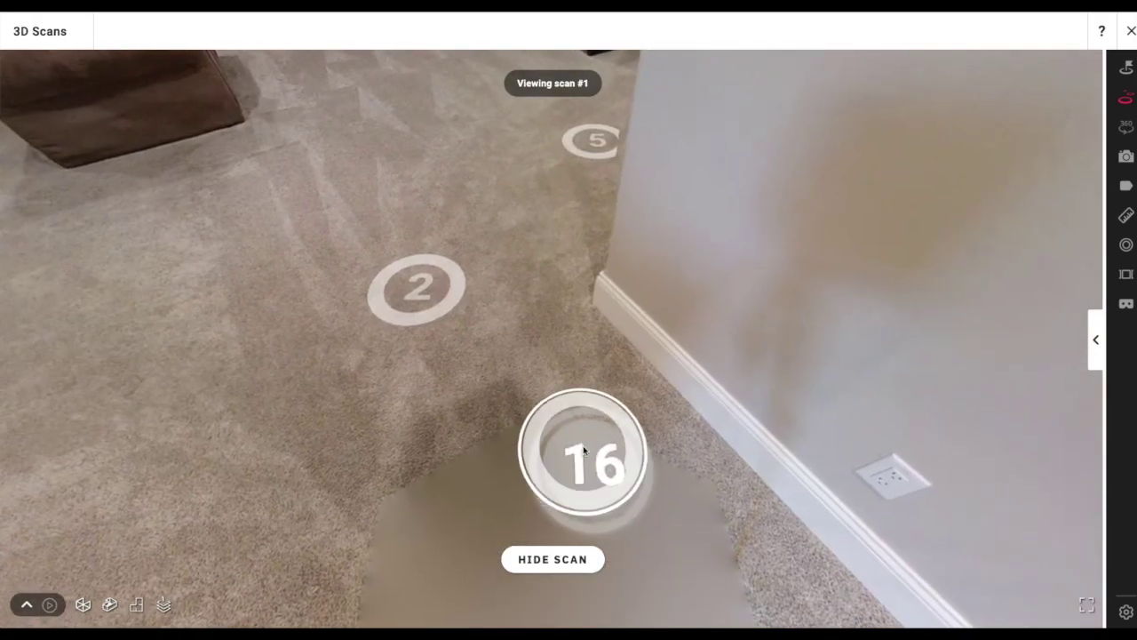
Move through scans 16 and 17 to scan 18 inside the storage room, facing the treadmill
left_click(583, 451)
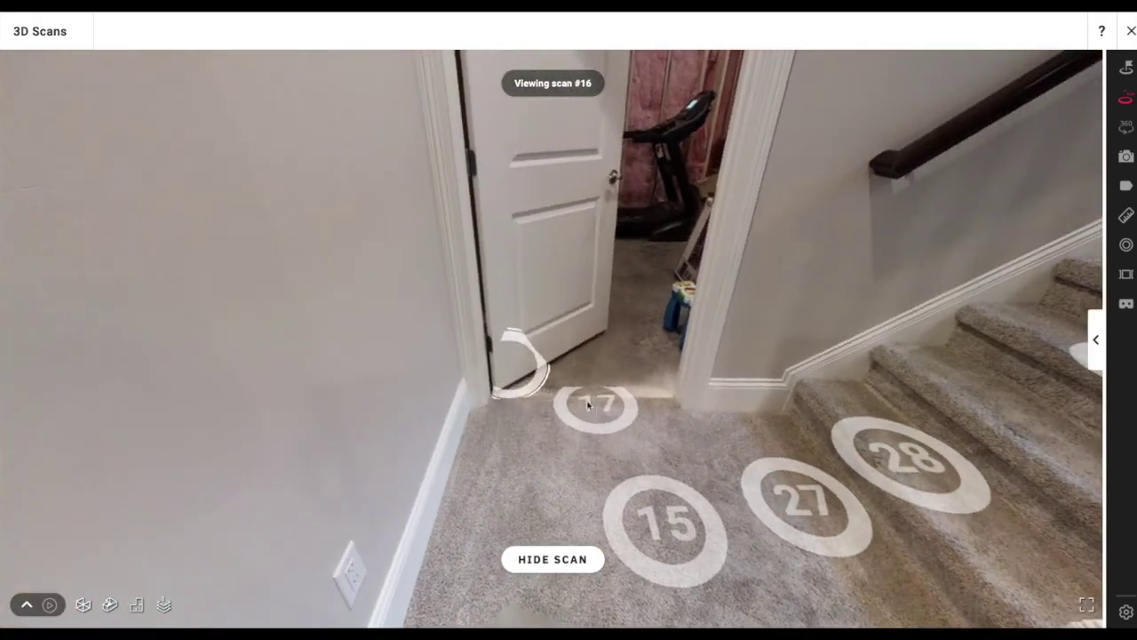
left_click(616, 405)
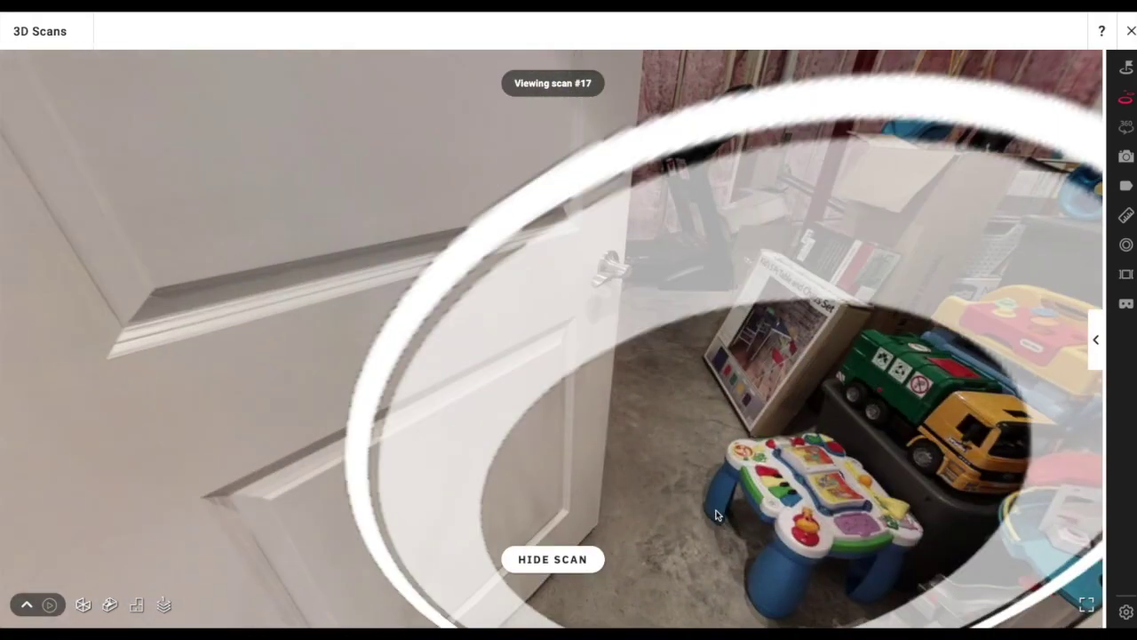
left_click_drag(702, 523, 635, 359)
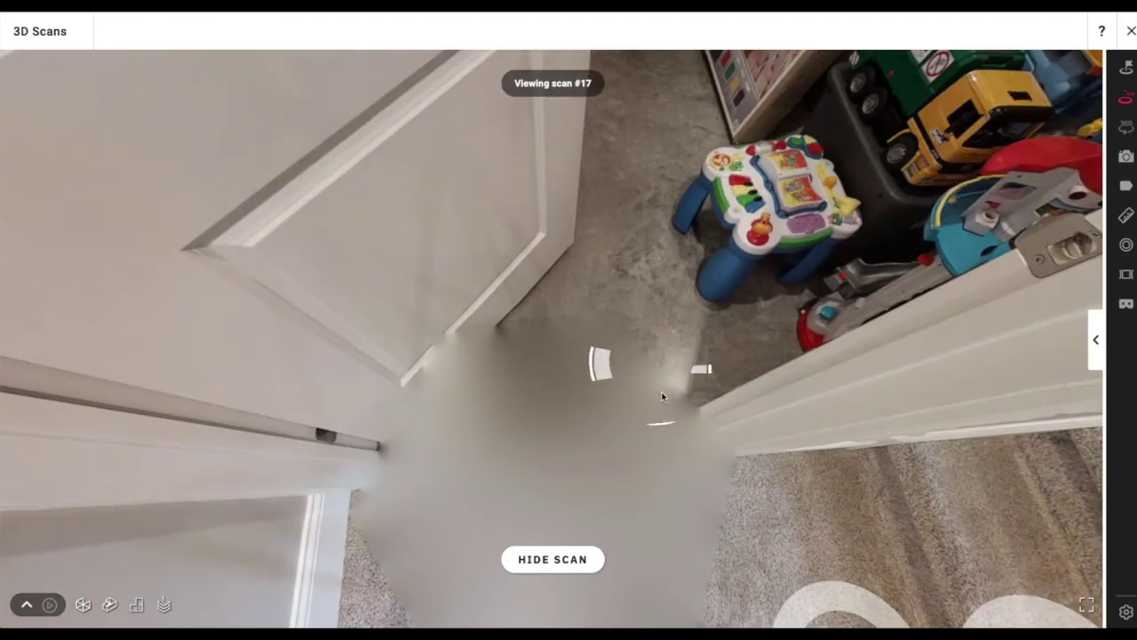
left_click(661, 397)
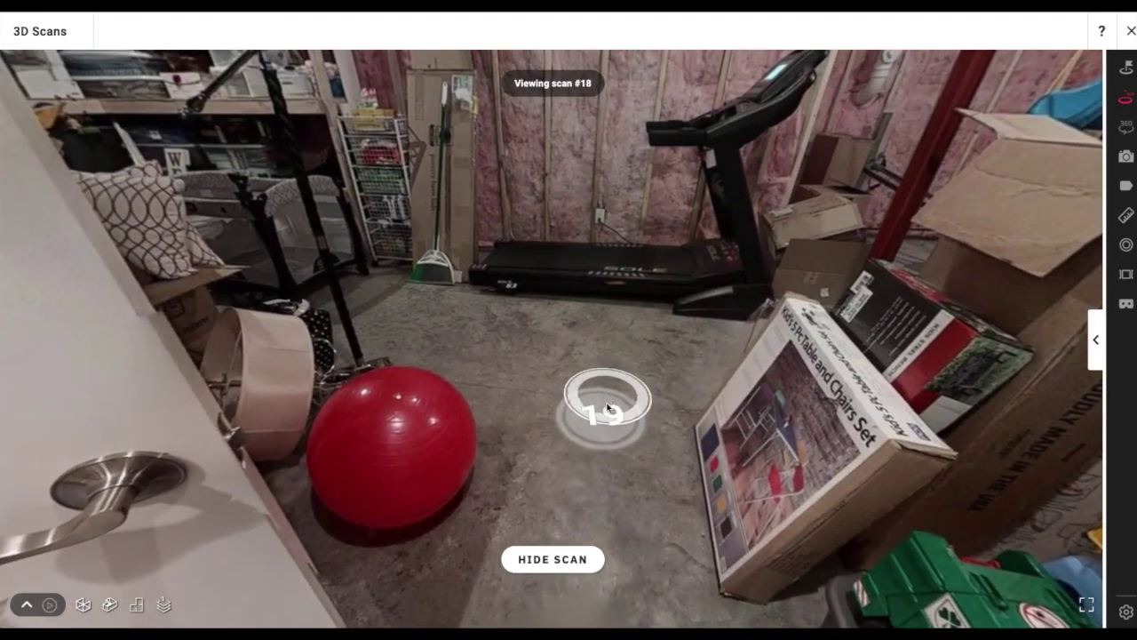
Move to scan 19 beside the treadmill and look around the unfinished storage room
left_click(607, 408)
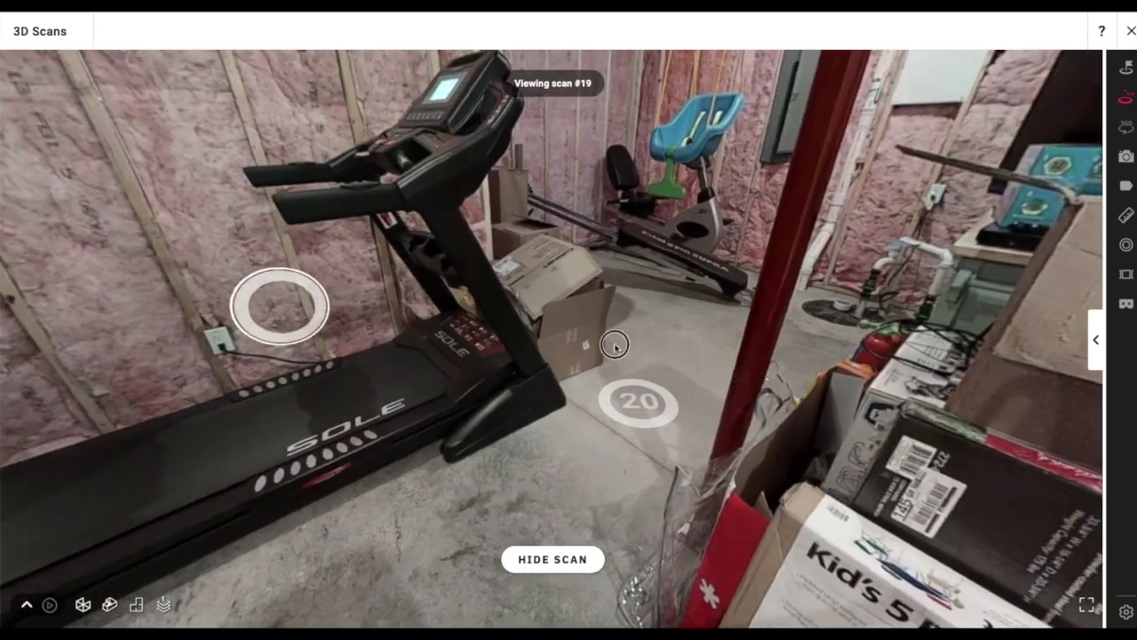
left_click_drag(615, 344, 782, 360)
left_click_drag(216, 335, 533, 351)
left_click_drag(254, 356, 623, 355)
Leave the storage room through scan 17 to scan 1 and look over the staircase, living area and closed storage door
left_click(417, 467)
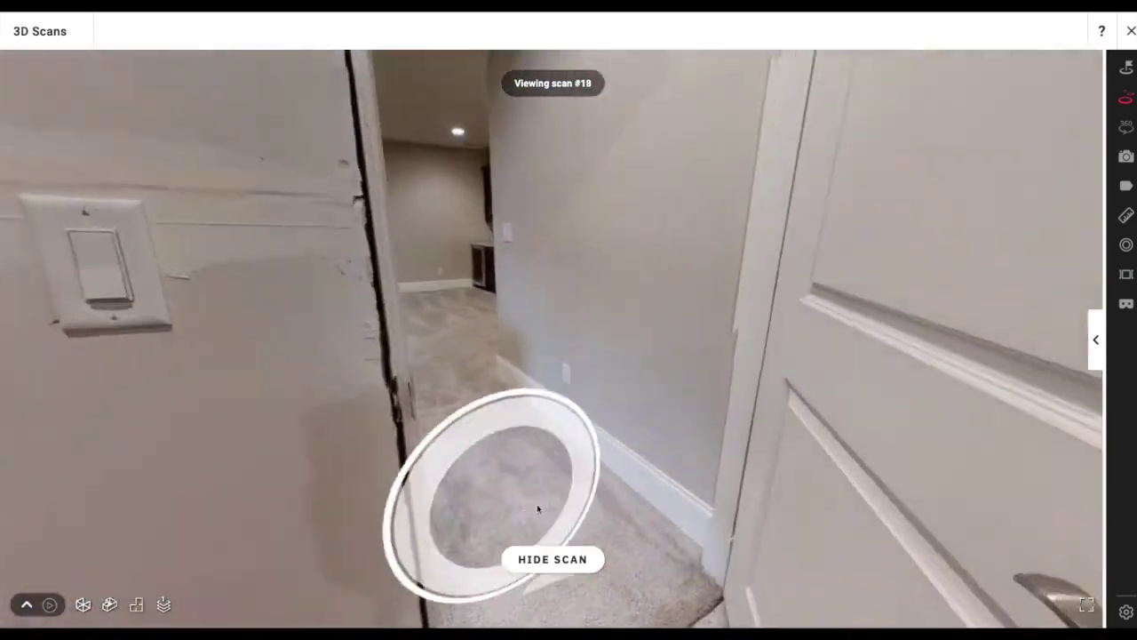
left_click(620, 513)
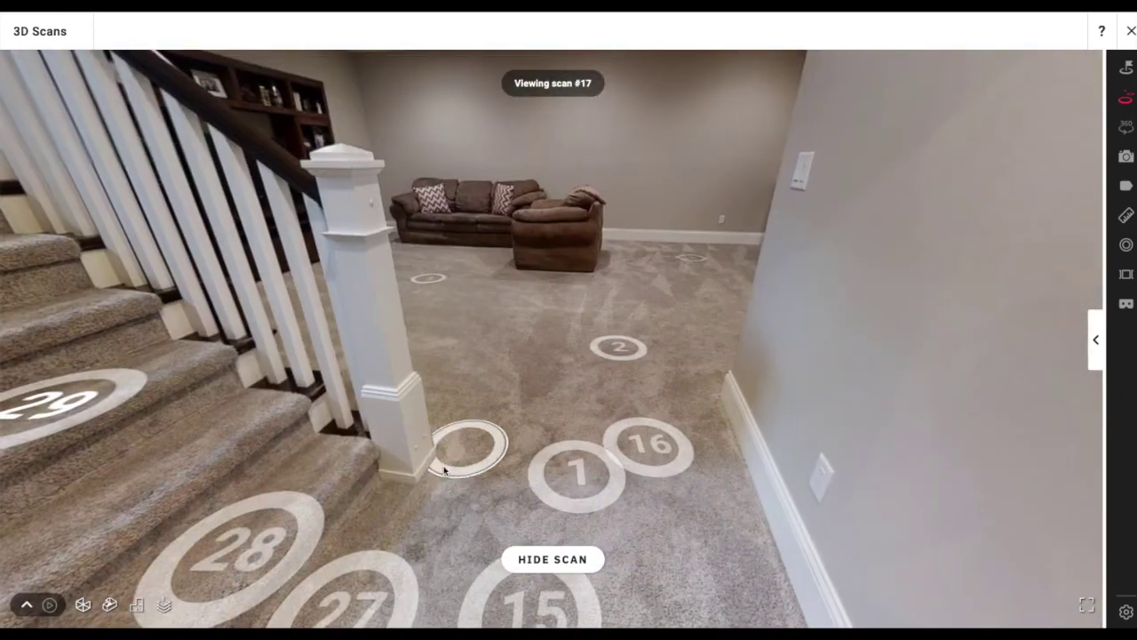
left_click(557, 496)
key("Left")
key("Left")
key("Left")
key("Left")
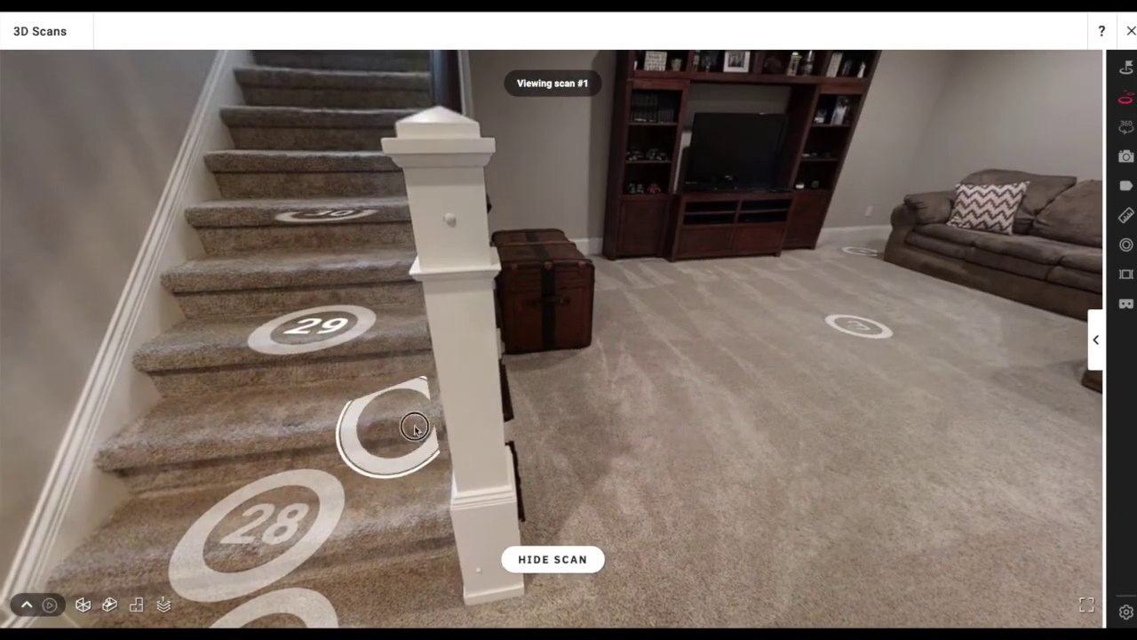
left_click_drag(785, 332, 889, 315)
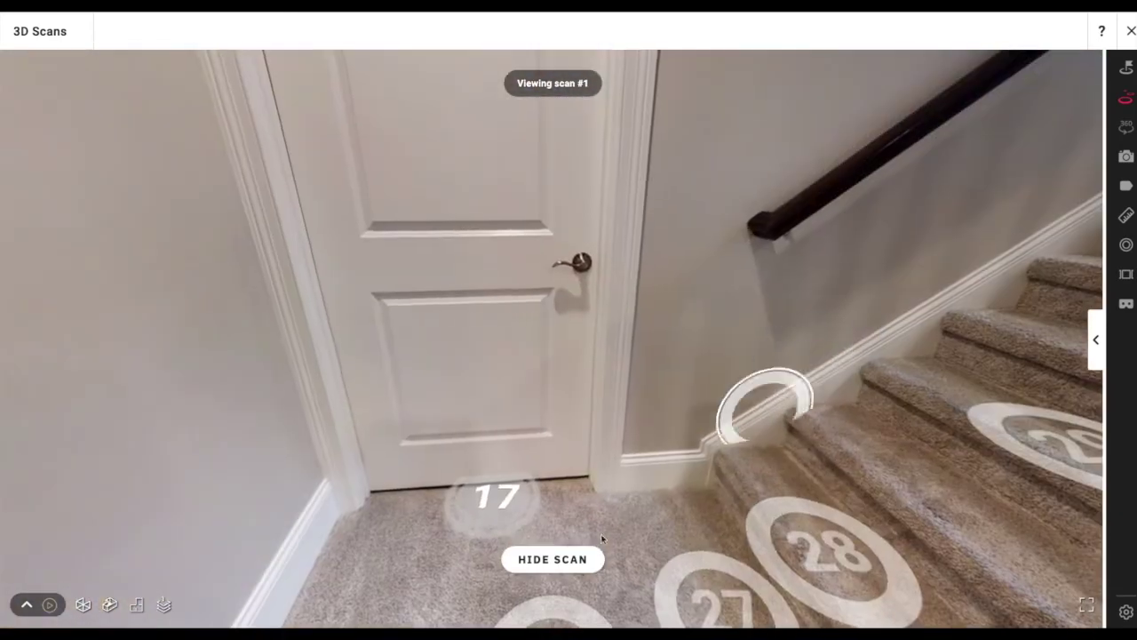
Go up the basement stairs through scans 30 and 31 to scan 34 on the window landing
key("Right")
key("Right")
key("Right")
left_click(734, 477)
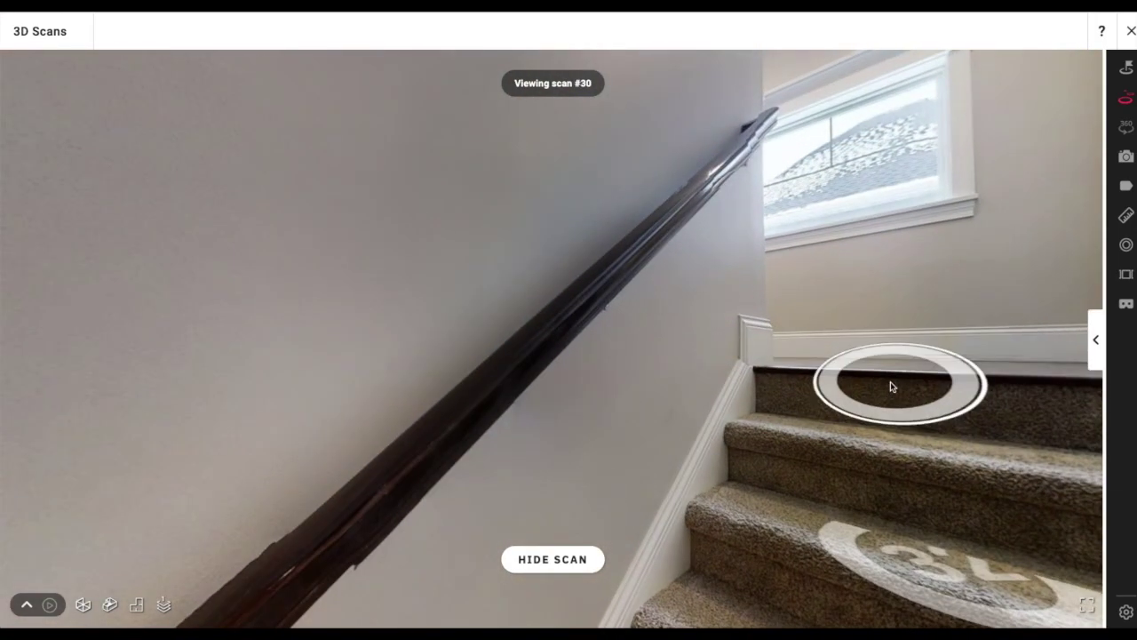
left_click(890, 381)
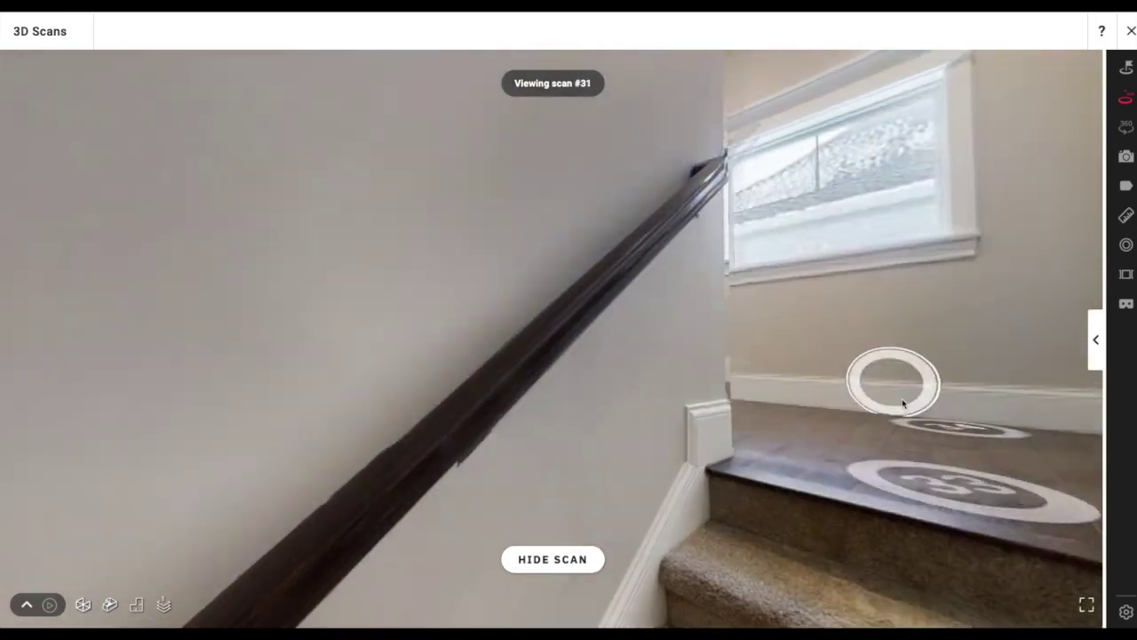
left_click(933, 458)
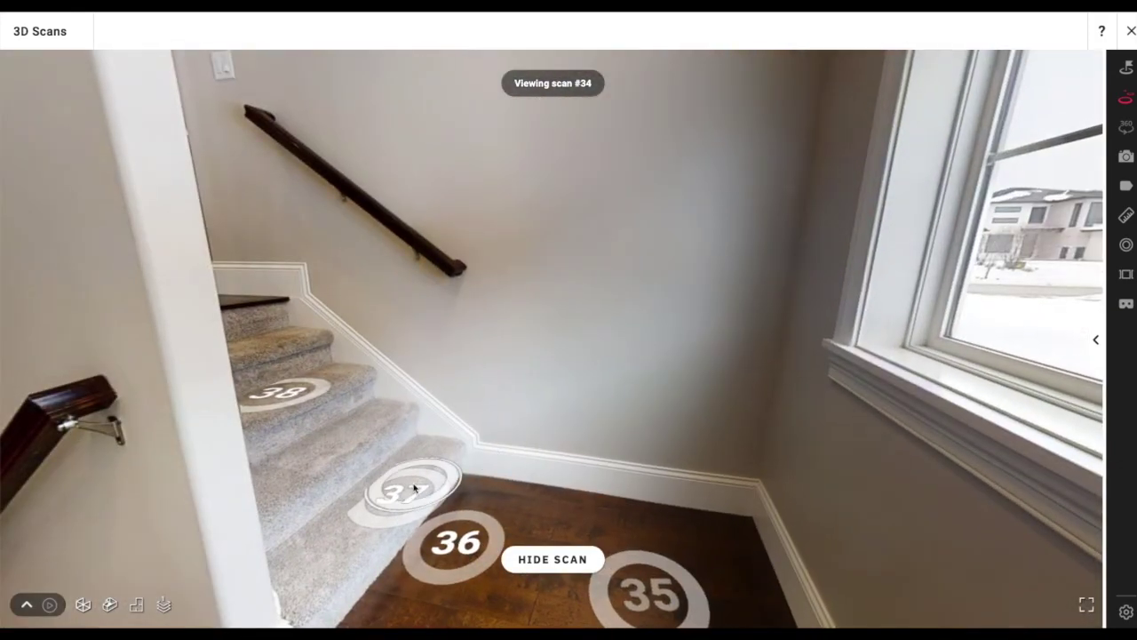
Continue through scans 37 and 42 on the main floor to scan 44, facing the stairs to the upper level
left_click(414, 487)
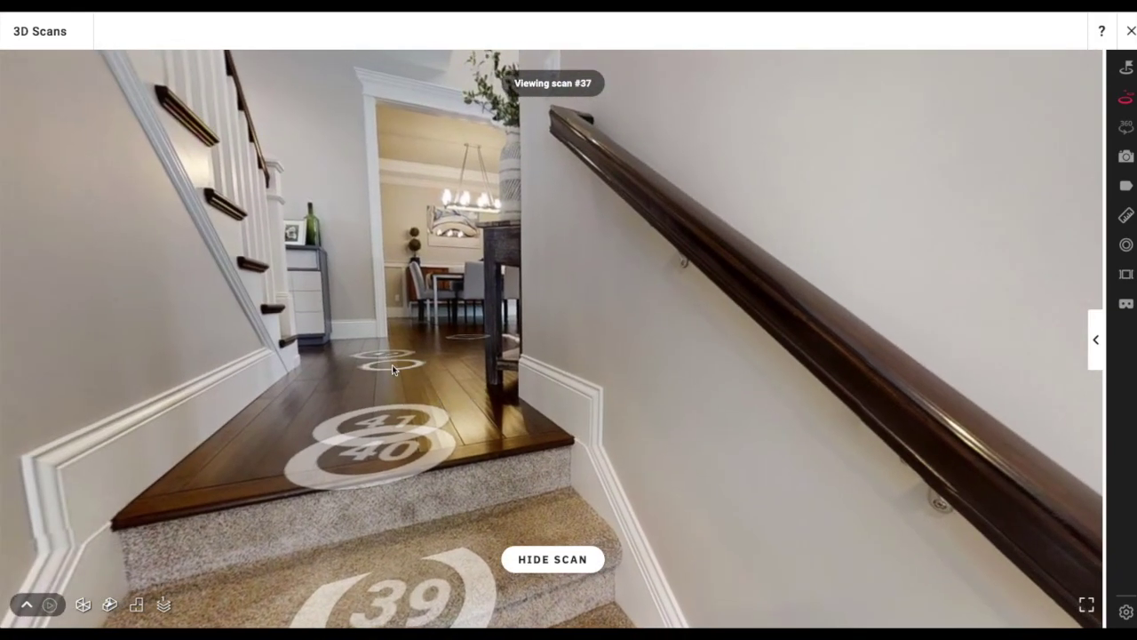
left_click(392, 365)
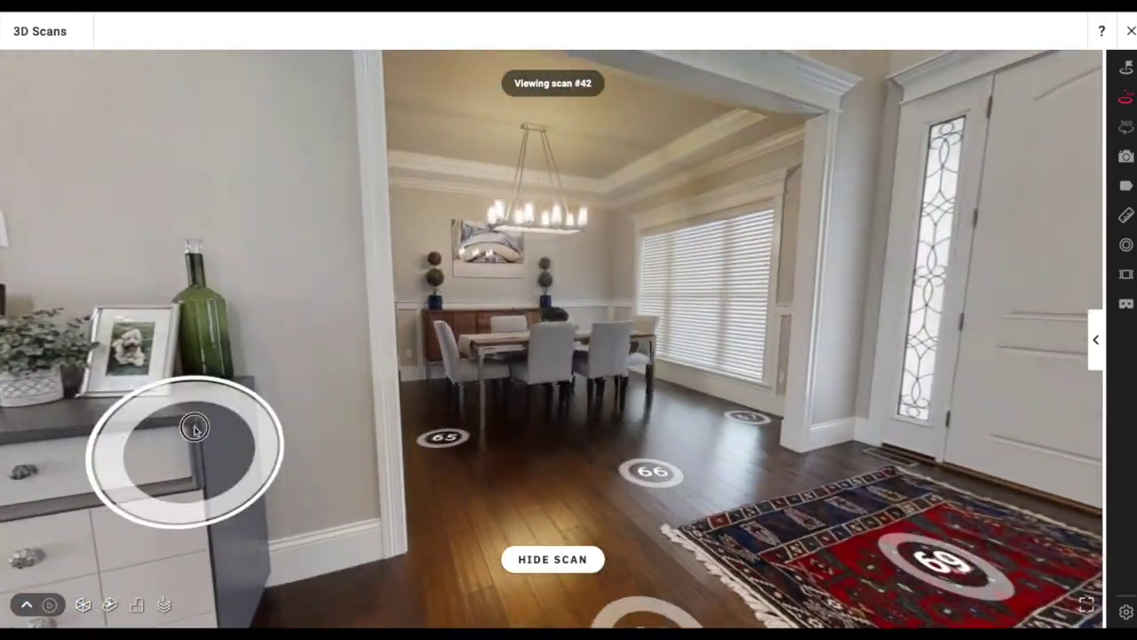
left_click_drag(190, 430, 460, 407)
left_click(403, 528)
left_click(402, 529)
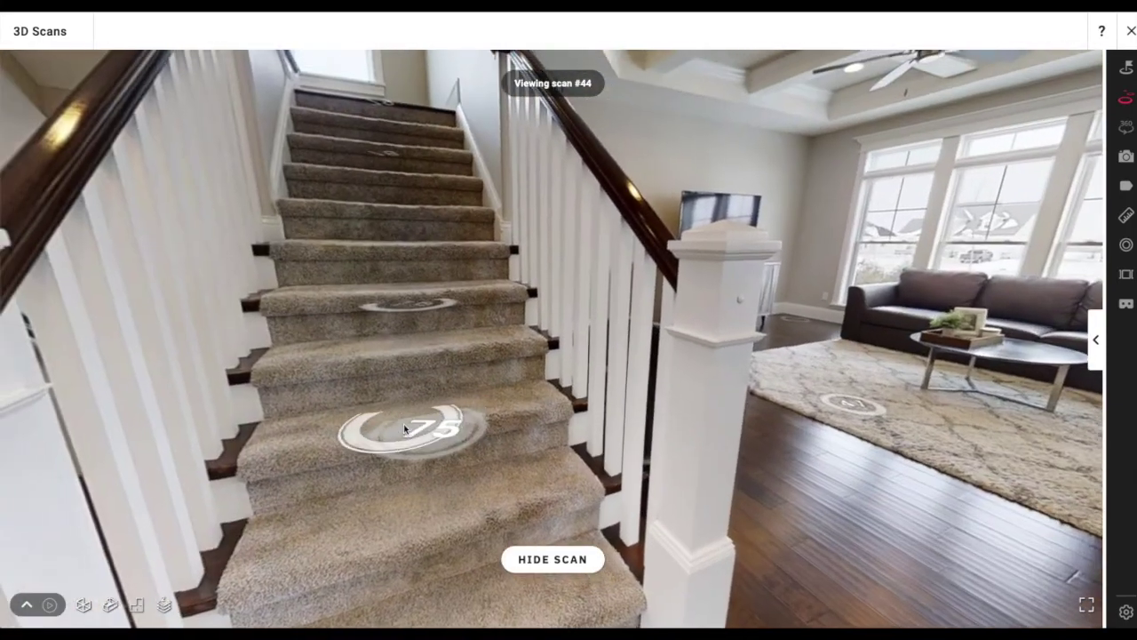
Climb the upper staircase through scans 75 and 76 to scan 79 on the landing
left_click(405, 423)
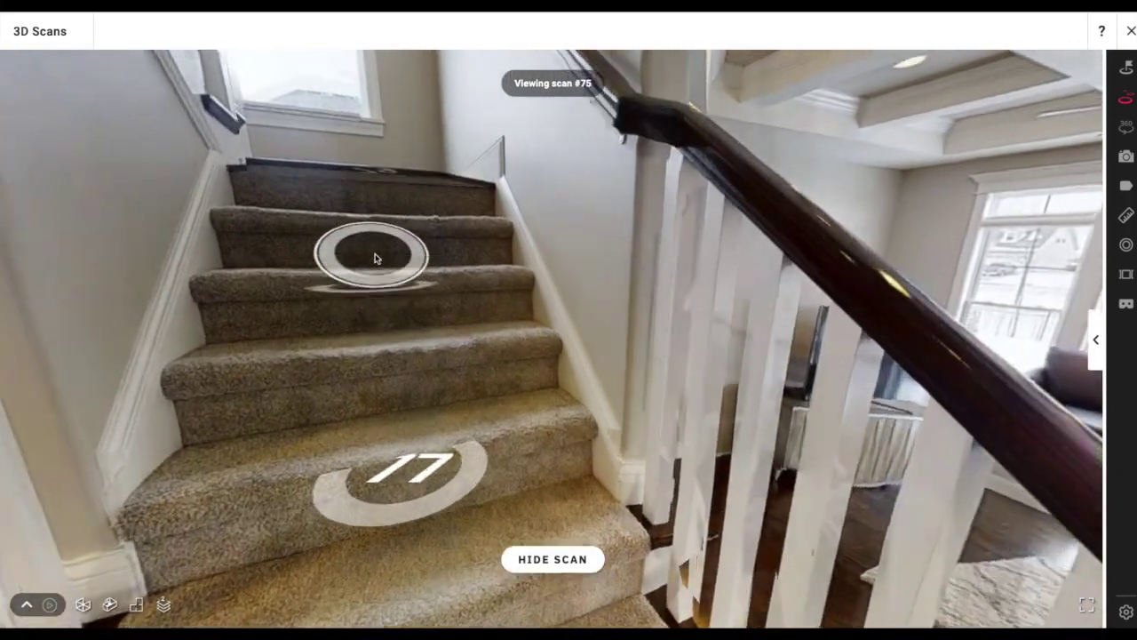
left_click(375, 257)
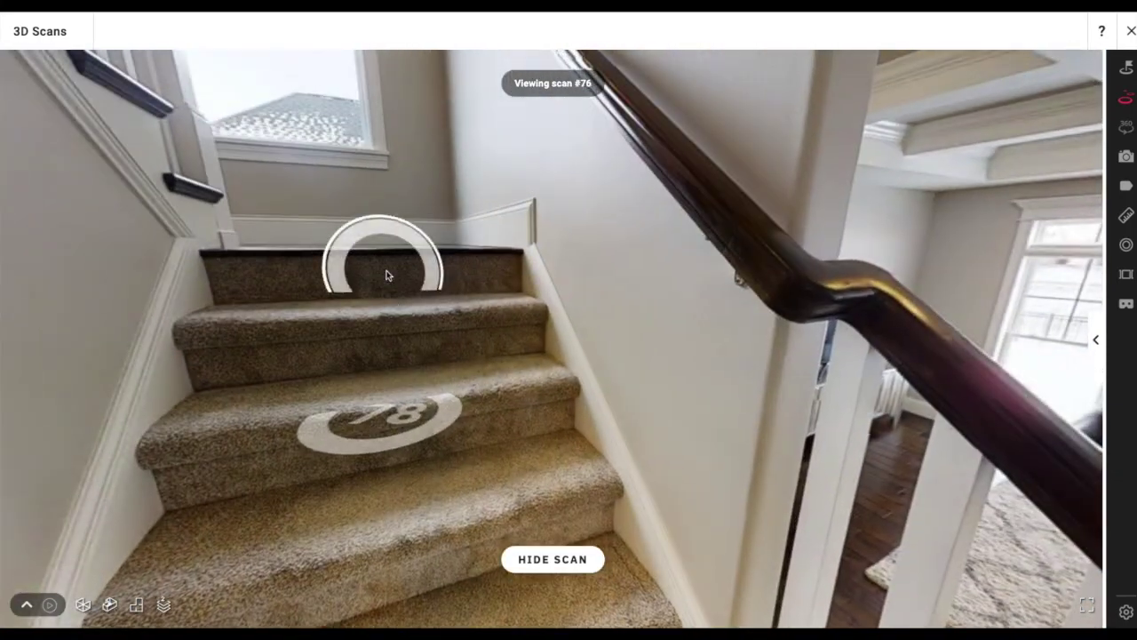
left_click(385, 275)
left_click(393, 397)
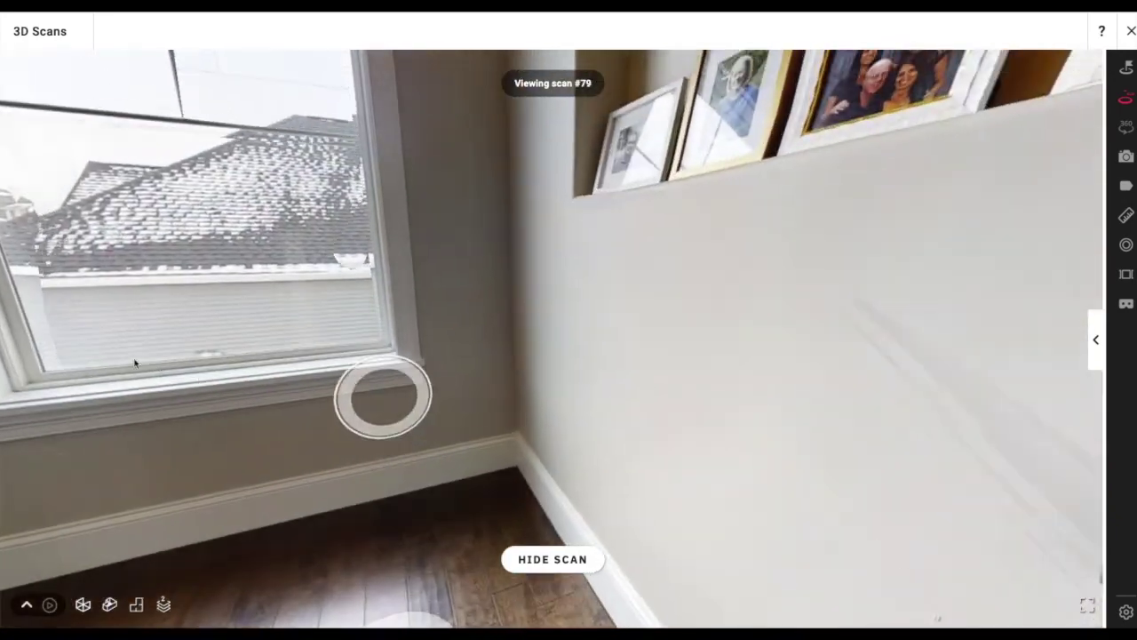
Look around the upper stair landing and move to scan 80, facing back down the staircase towards scan 44
left_click_drag(157, 361, 609, 413)
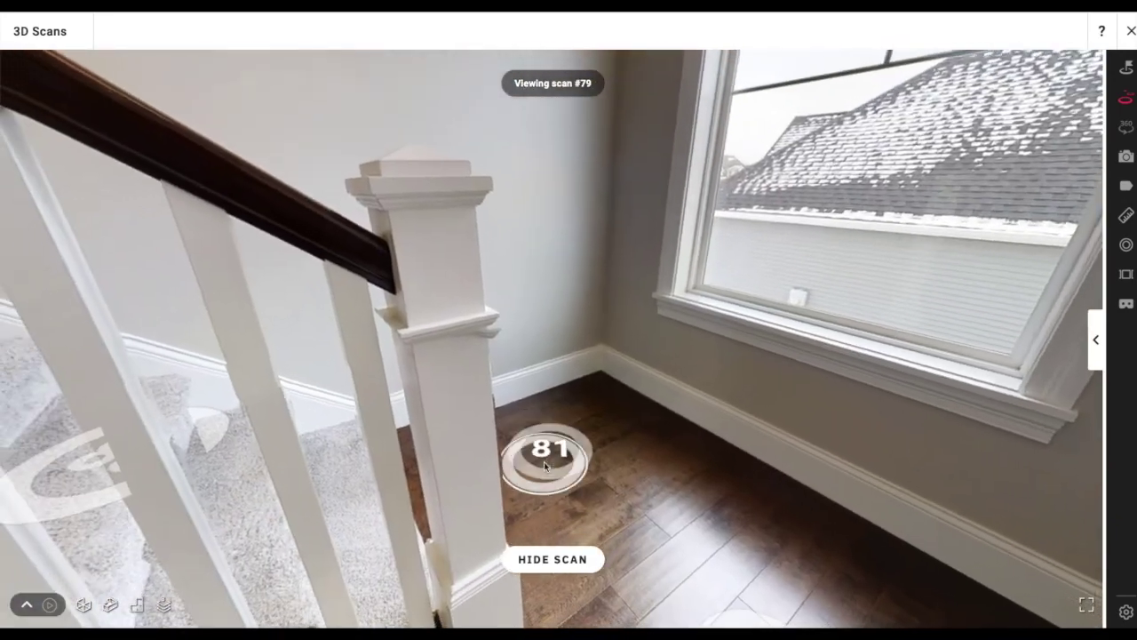
left_click(544, 461)
left_click_drag(345, 403, 792, 442)
mouse_move(465, 279)
left_mouse_down()
mouse_move(505, 337)
mouse_move(627, 343)
mouse_move(627, 323)
mouse_move(747, 188)
left_mouse_up()
left_click_drag(521, 381, 666, 253)
left_click(469, 398)
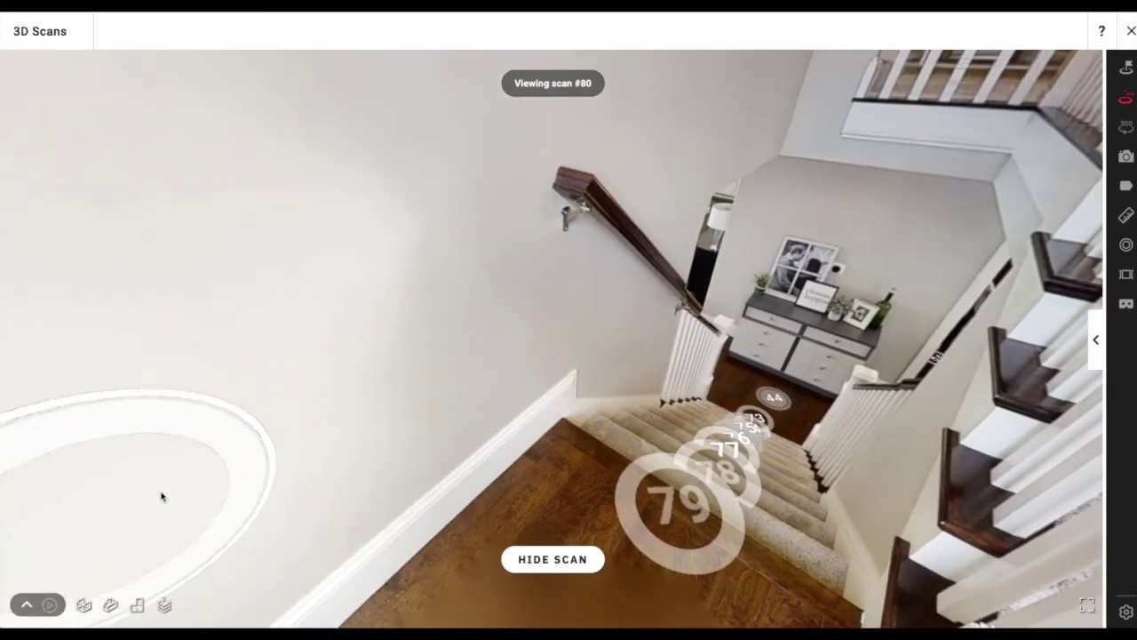
left_click_drag(622, 382, 379, 474)
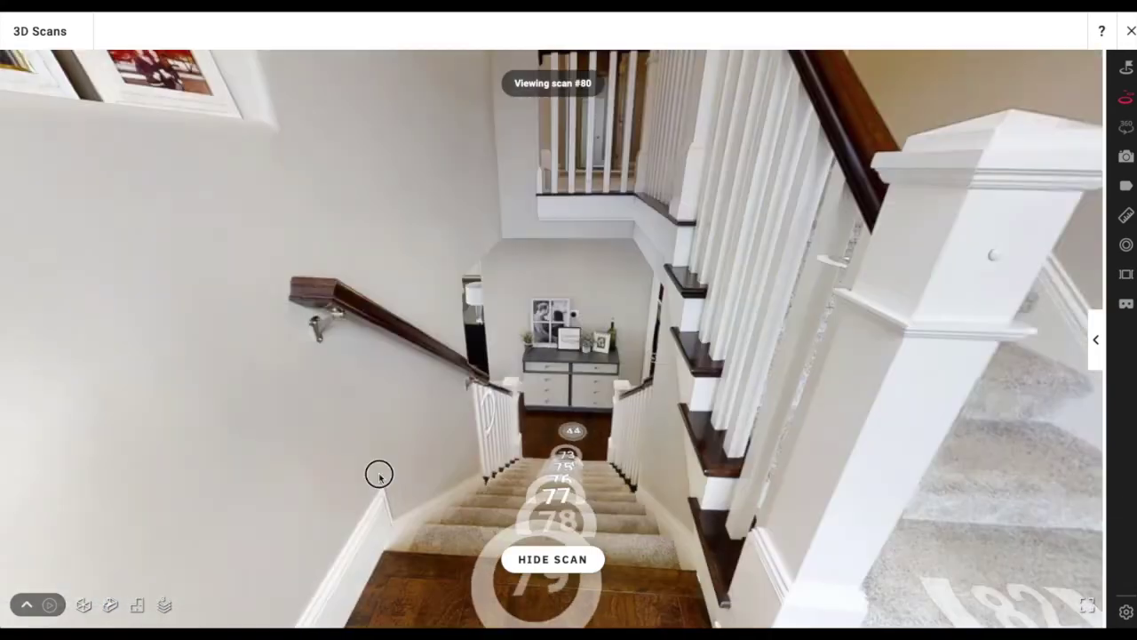
From scan 80 on the stair landing, frame the upper flight with its newel post and save a straightened 2D photo
left_click_drag(657, 327, 480, 438)
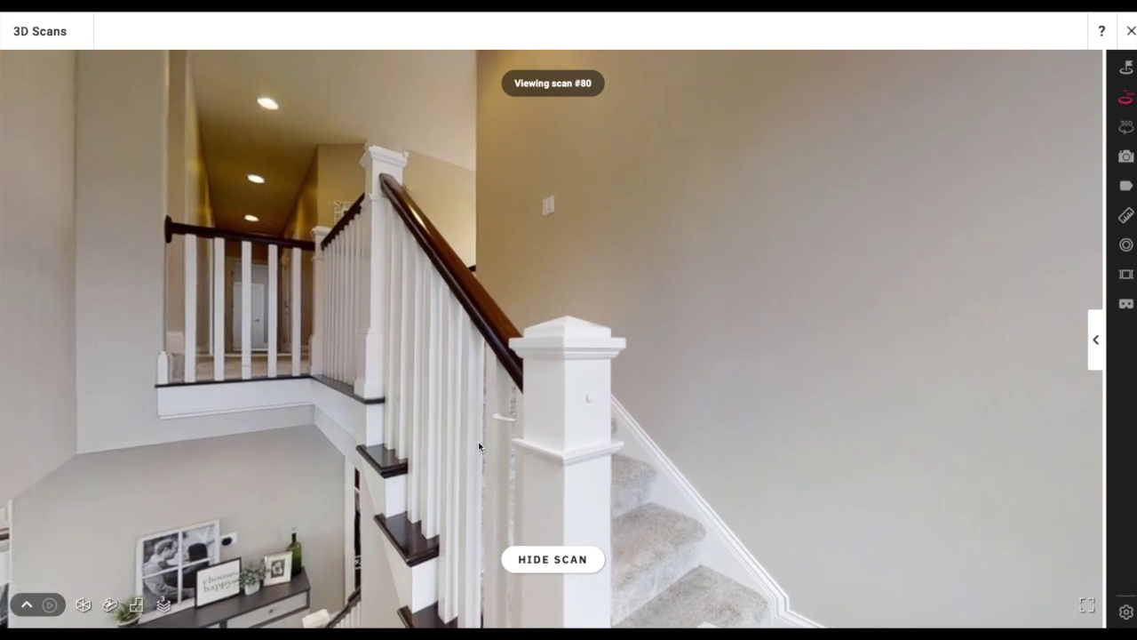
left_click(724, 419)
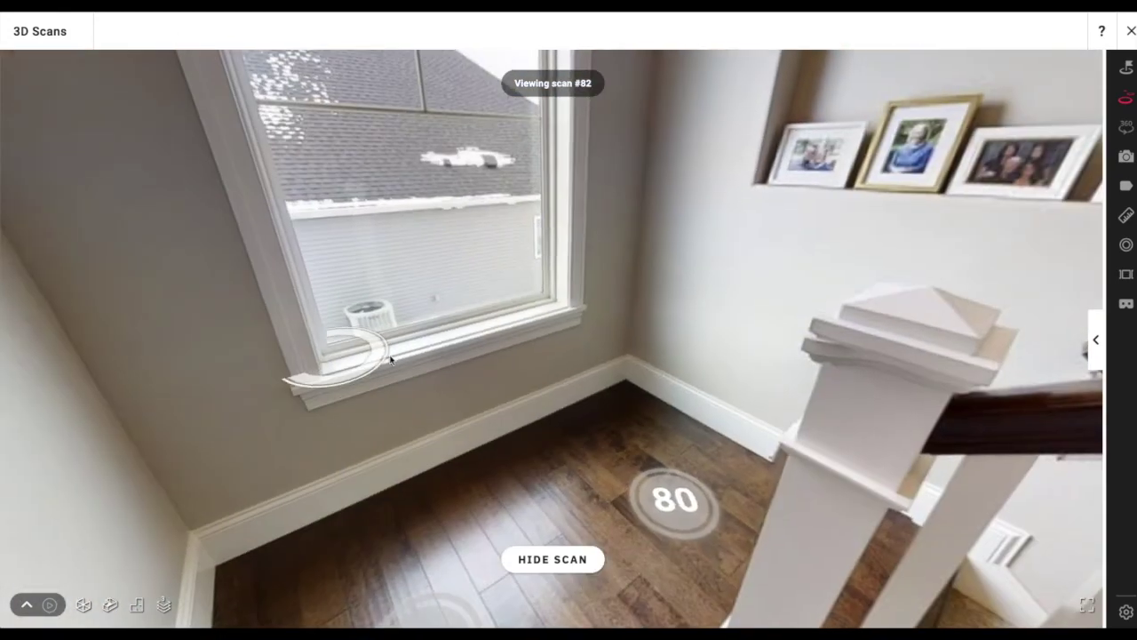
left_click(624, 404)
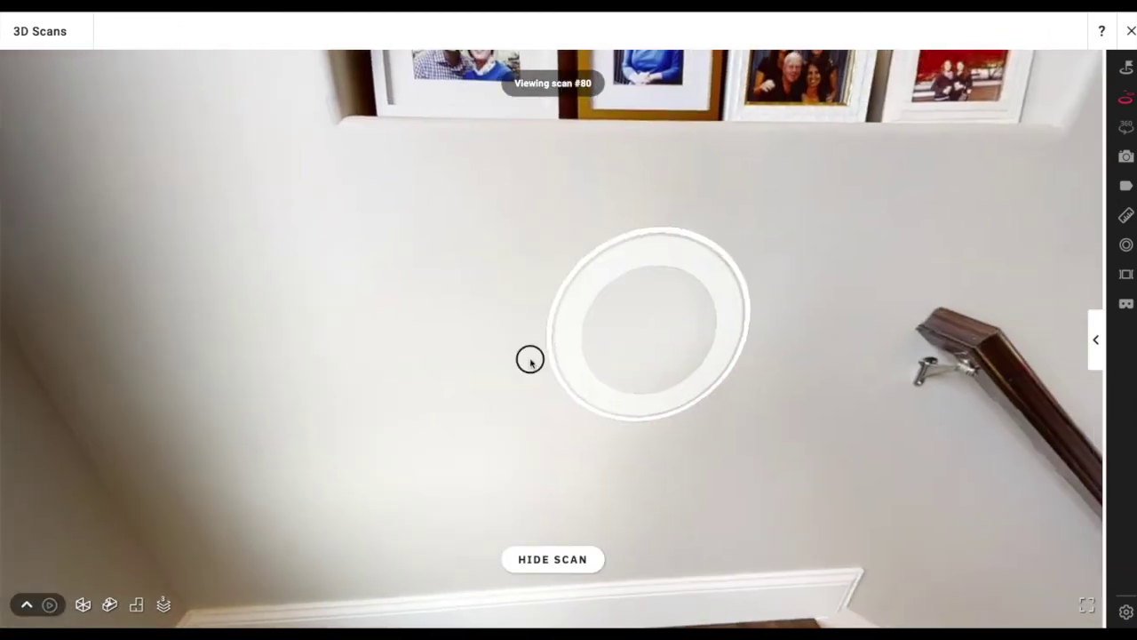
left_click_drag(530, 360, 365, 401)
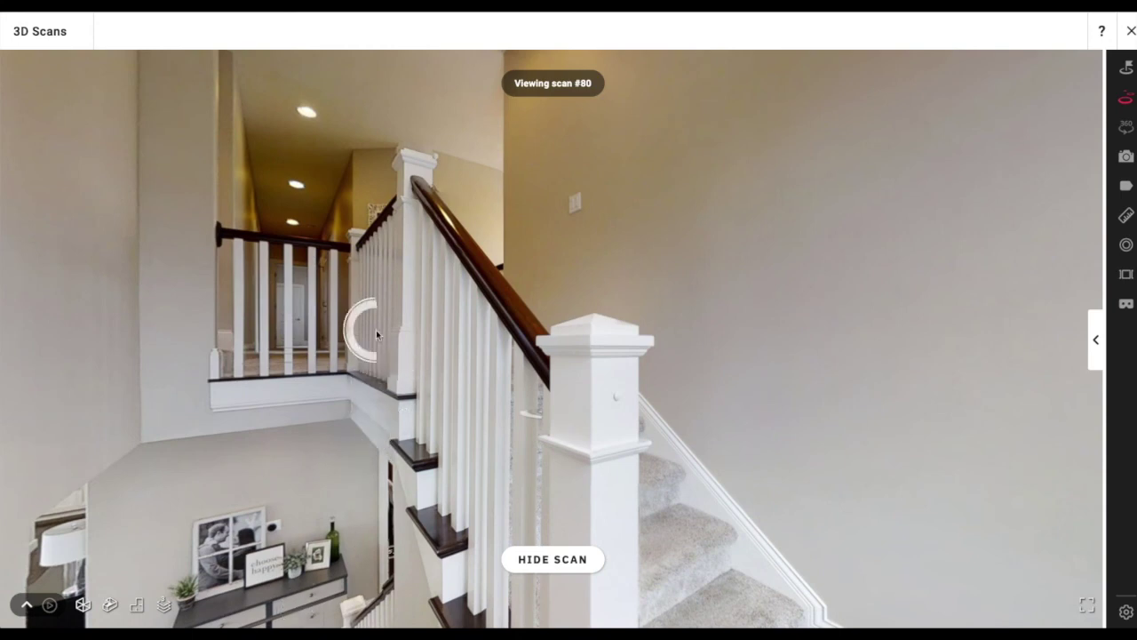
left_click_drag(582, 377, 616, 365)
left_click_drag(823, 259, 814, 253)
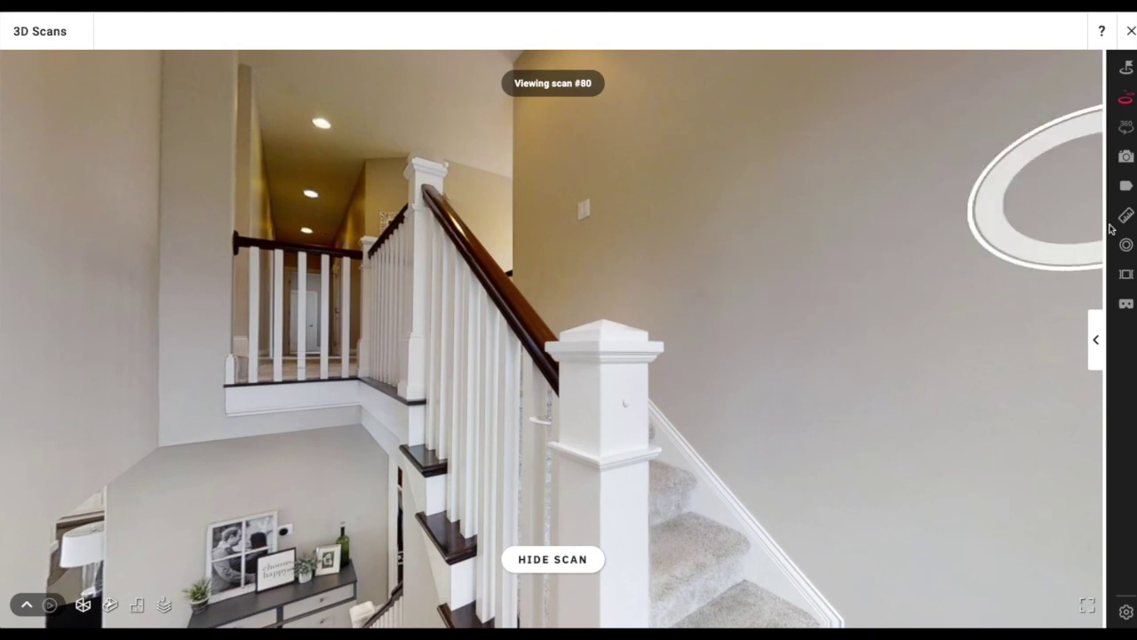
left_click(1126, 156)
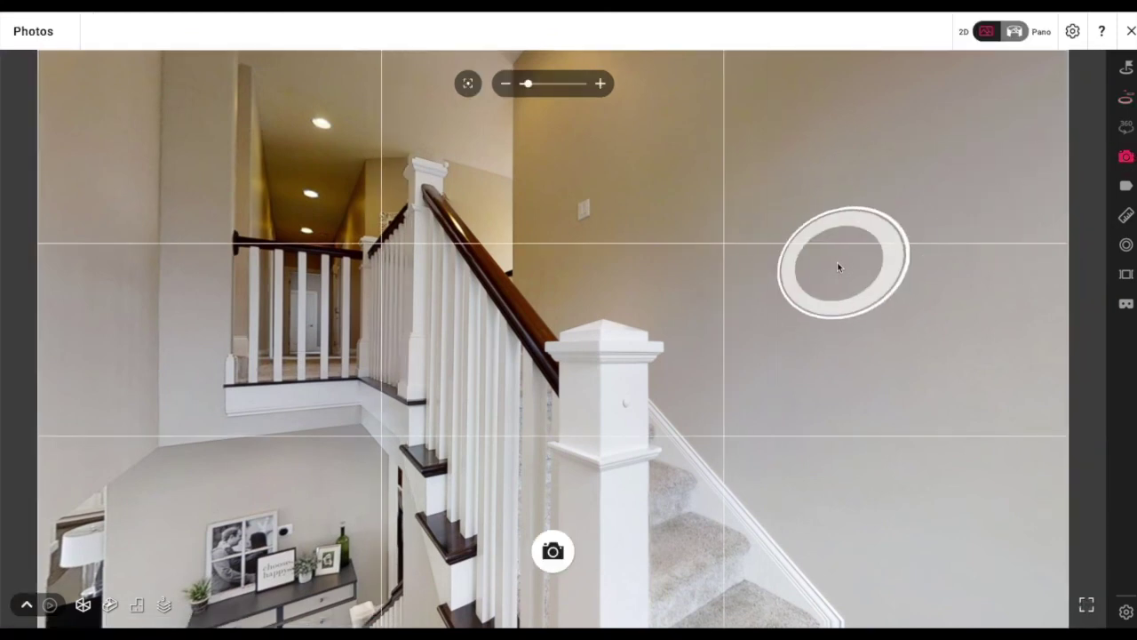
left_click(464, 82)
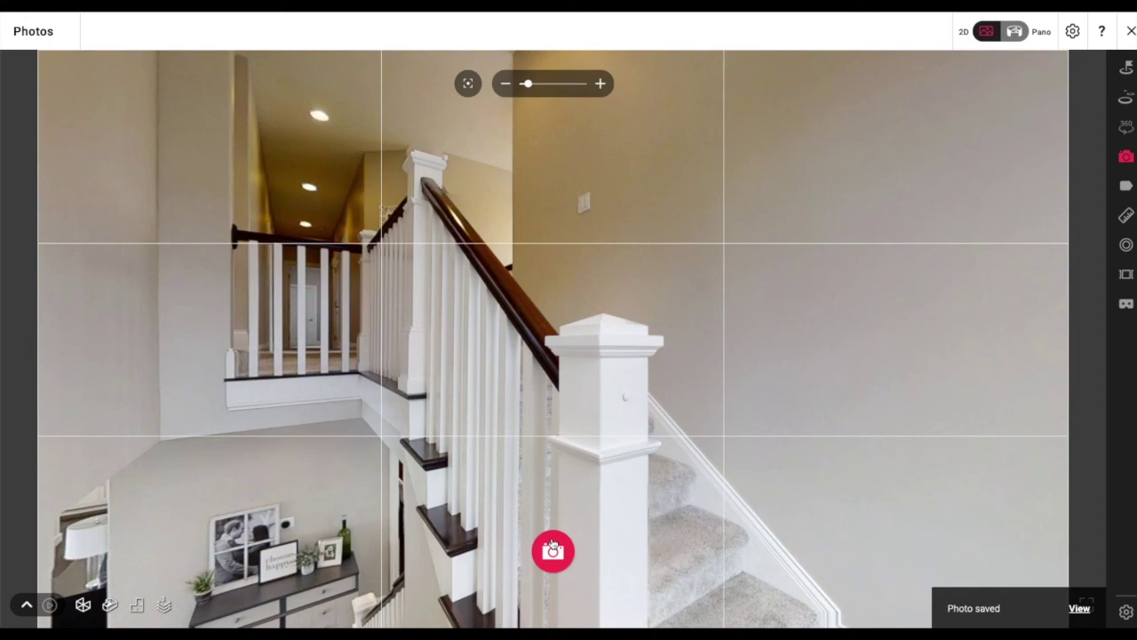
Go up to the upstairs hall, frame the foyer and stairwell chandeliers together over the railing, and save a straightened 2D photo
left_click(694, 452)
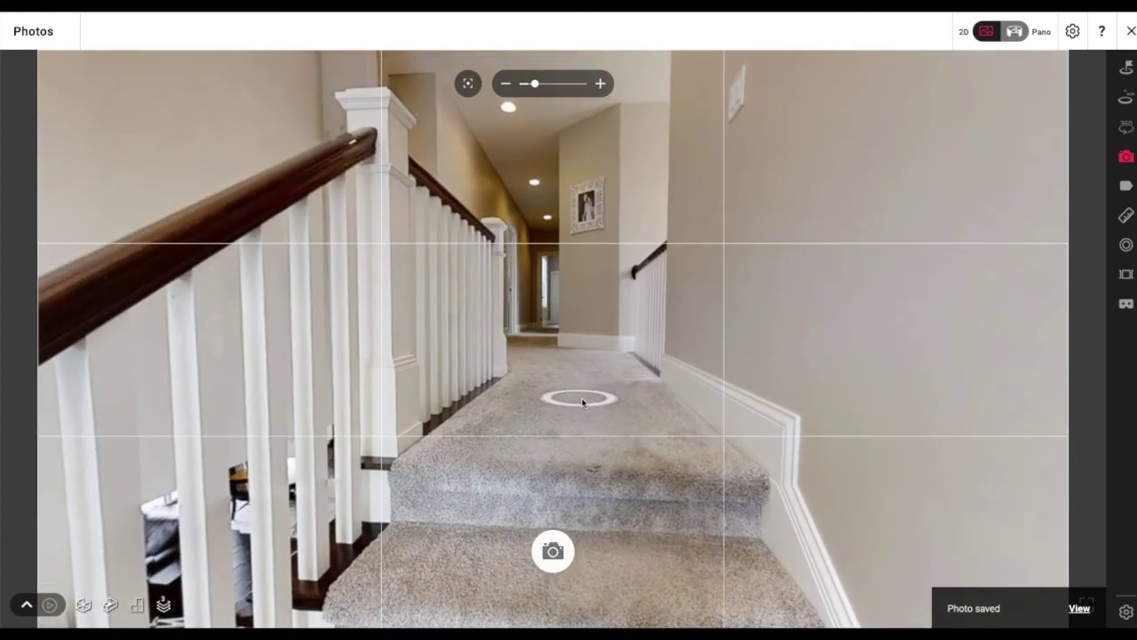
left_click(582, 402)
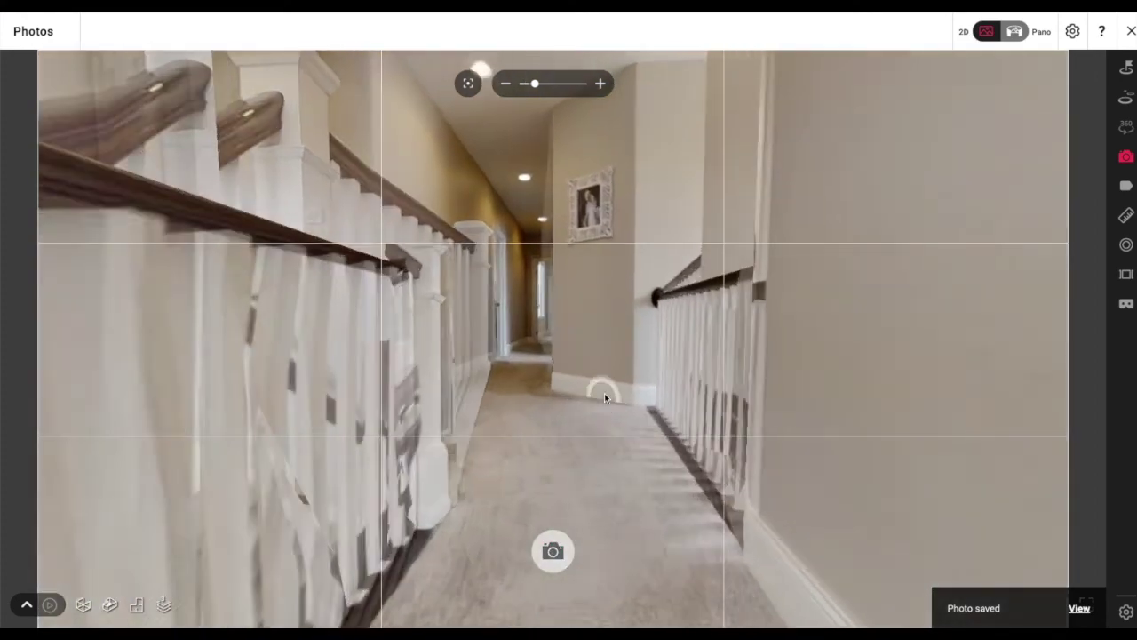
left_click_drag(376, 376, 921, 207)
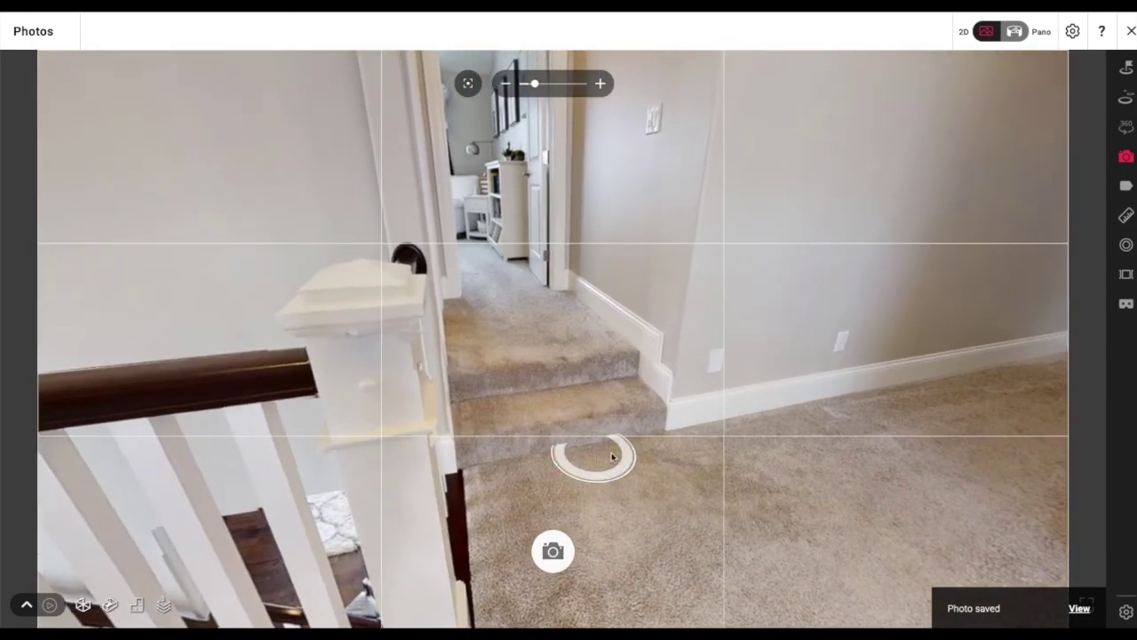
left_click(611, 457)
left_click_drag(843, 328, 422, 400)
left_click_drag(928, 346, 727, 367)
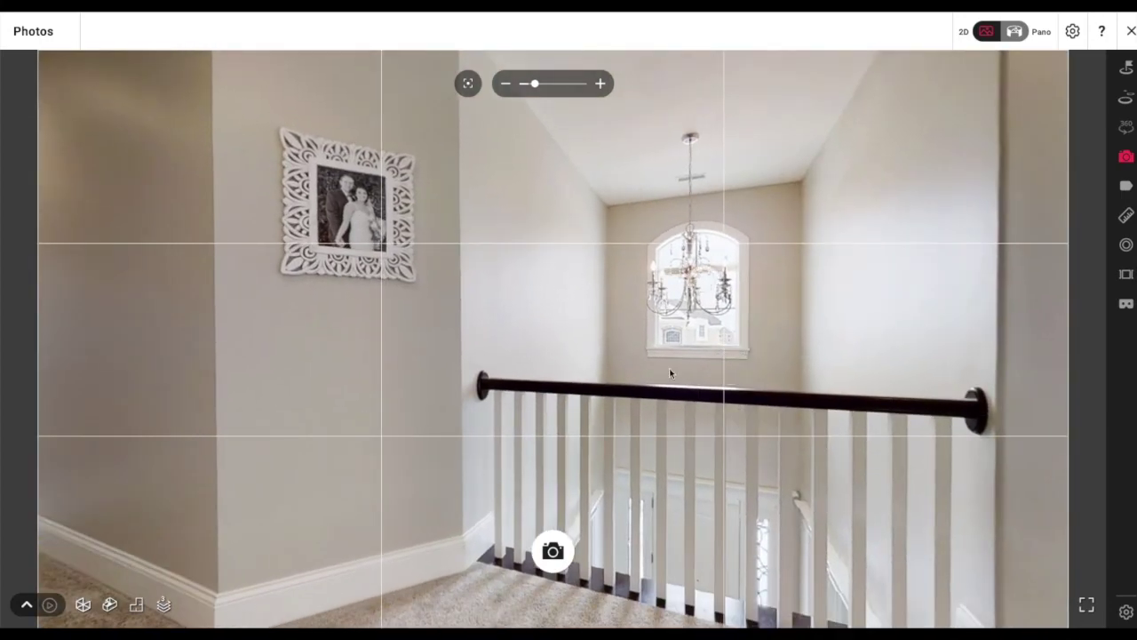
left_click(677, 440)
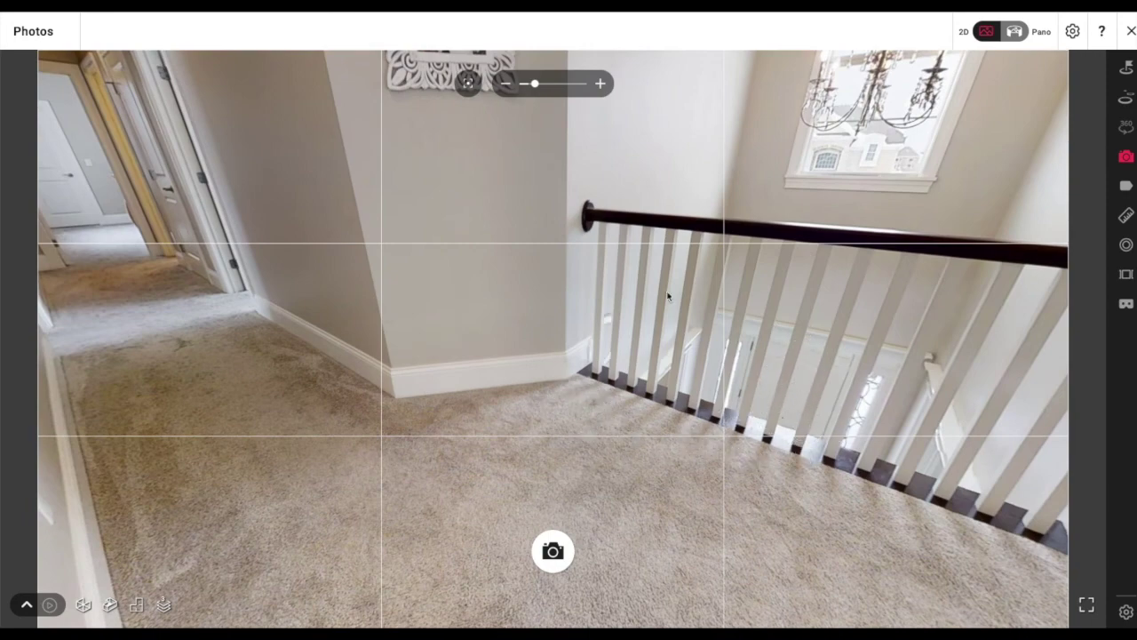
left_click_drag(666, 291, 477, 456)
left_click_drag(641, 277, 850, 255)
left_click_drag(611, 371, 714, 391)
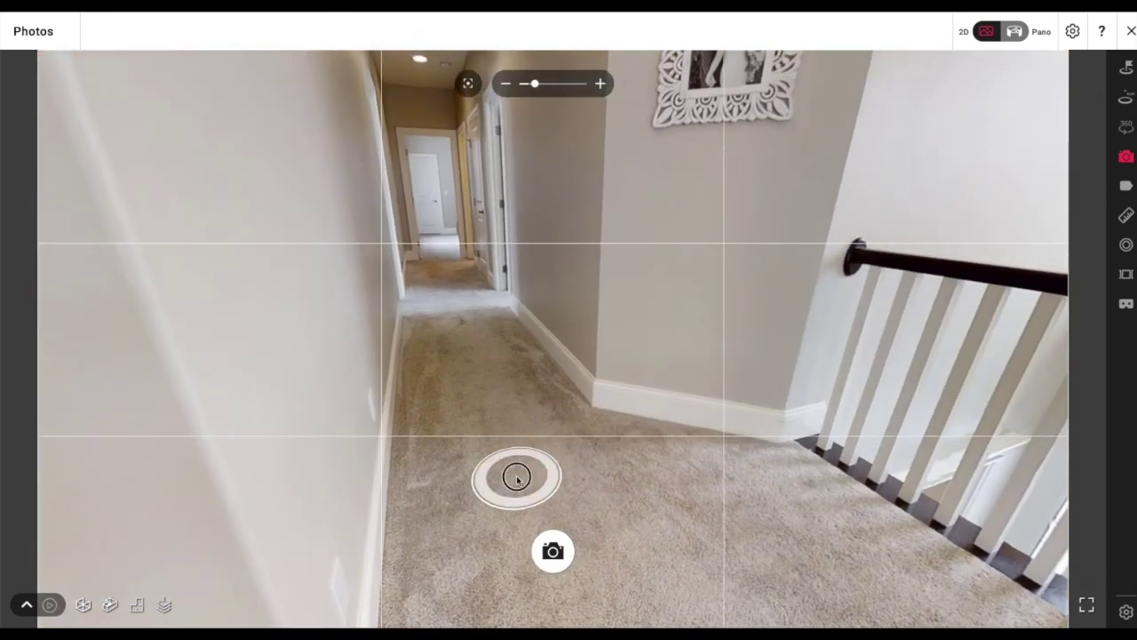
left_click(517, 478)
left_click_drag(889, 404, 356, 451)
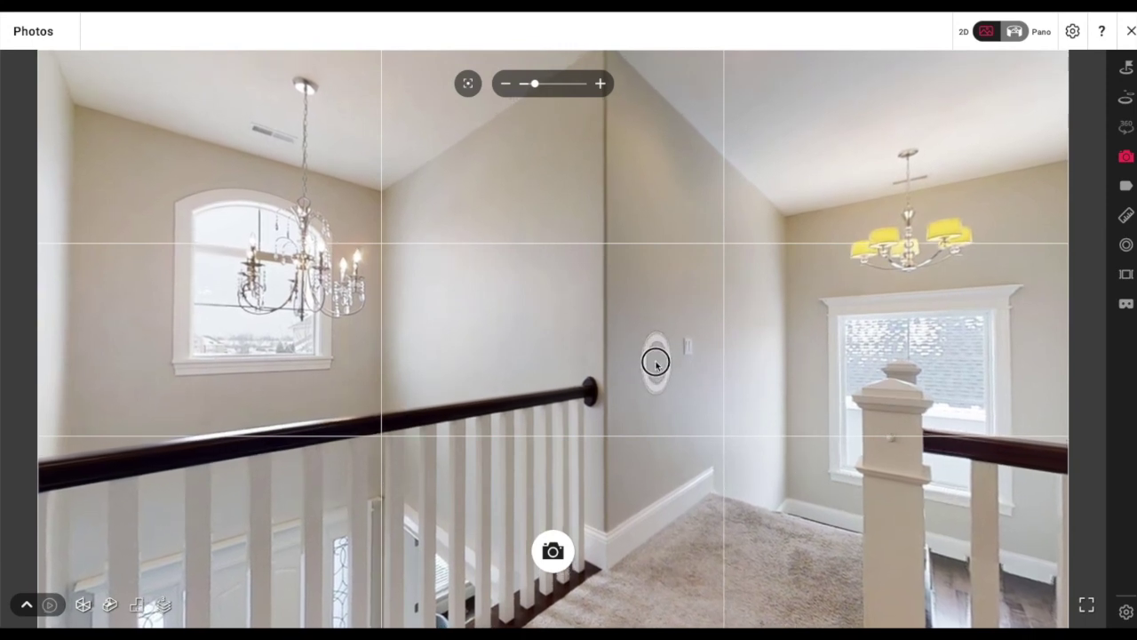
left_click(461, 82)
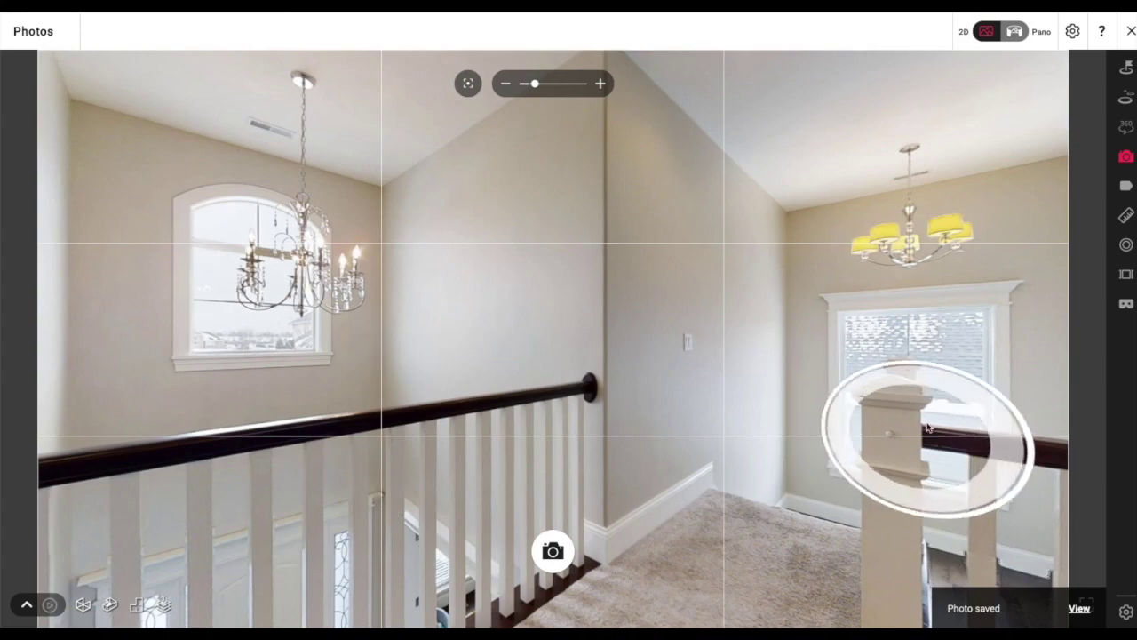
Examine the upstairs hall from several viewpoints, checking the foyer railing, the stairwell opening and the corridor for another photo composition
left_click_drag(947, 516, 594, 341)
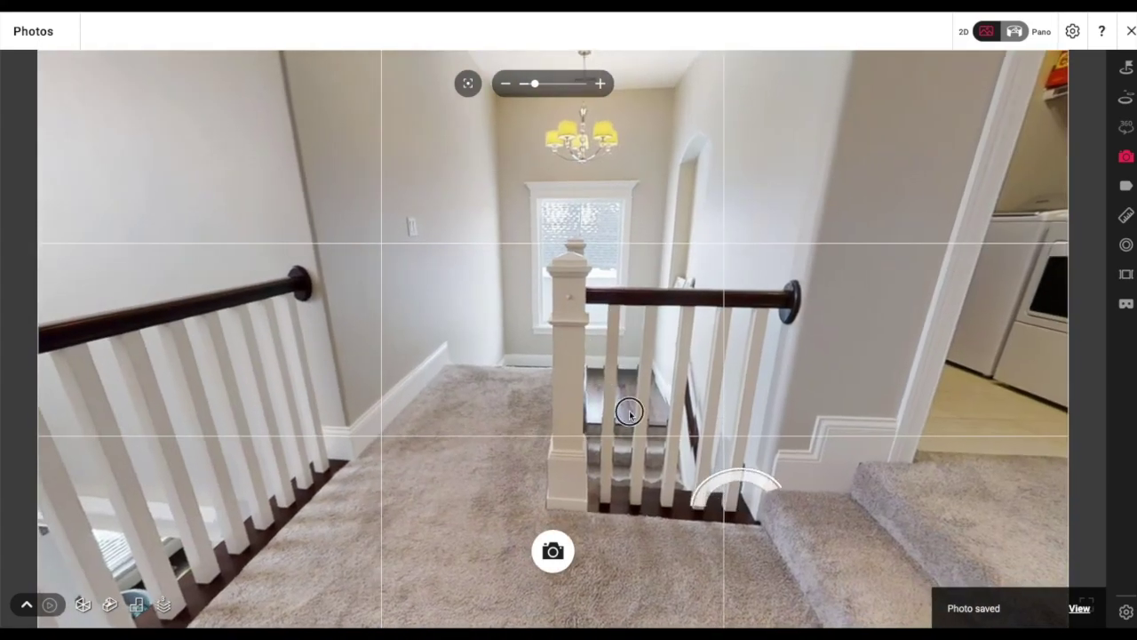
left_click_drag(683, 454, 524, 338)
left_click(568, 433)
left_click_drag(329, 391, 863, 520)
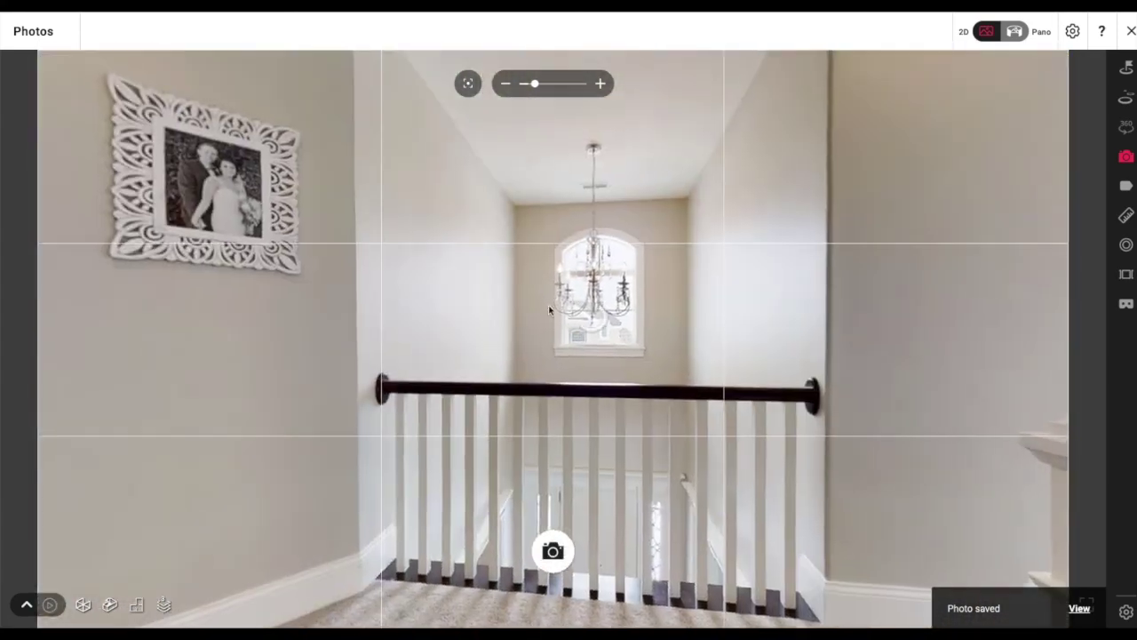
left_click_drag(548, 304, 794, 301)
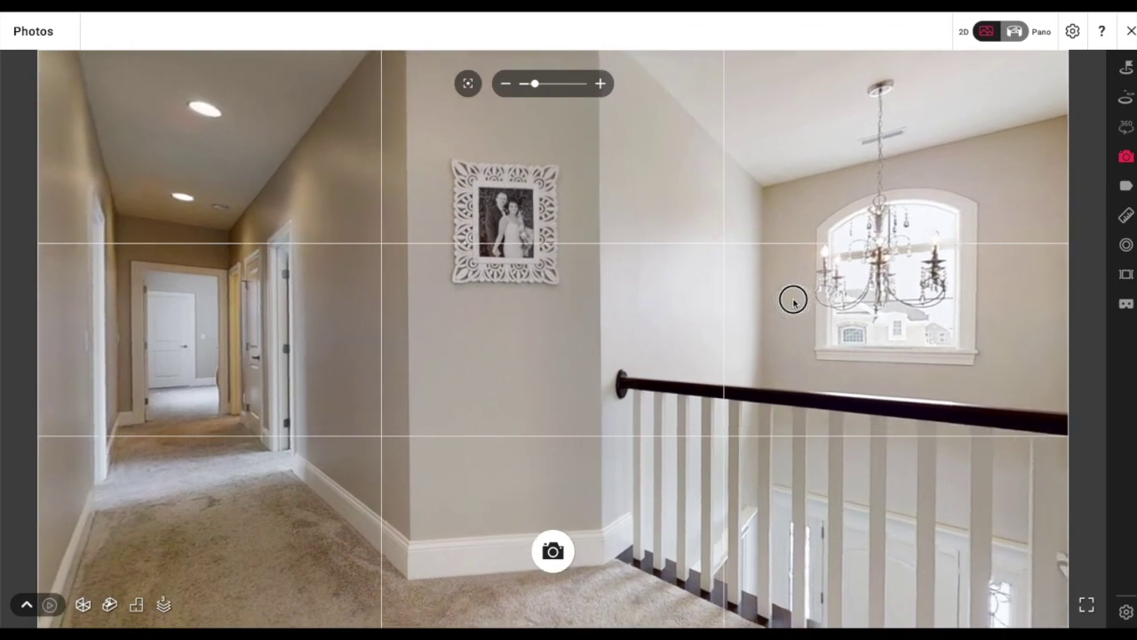
left_click_drag(348, 562, 660, 342)
left_click(567, 458)
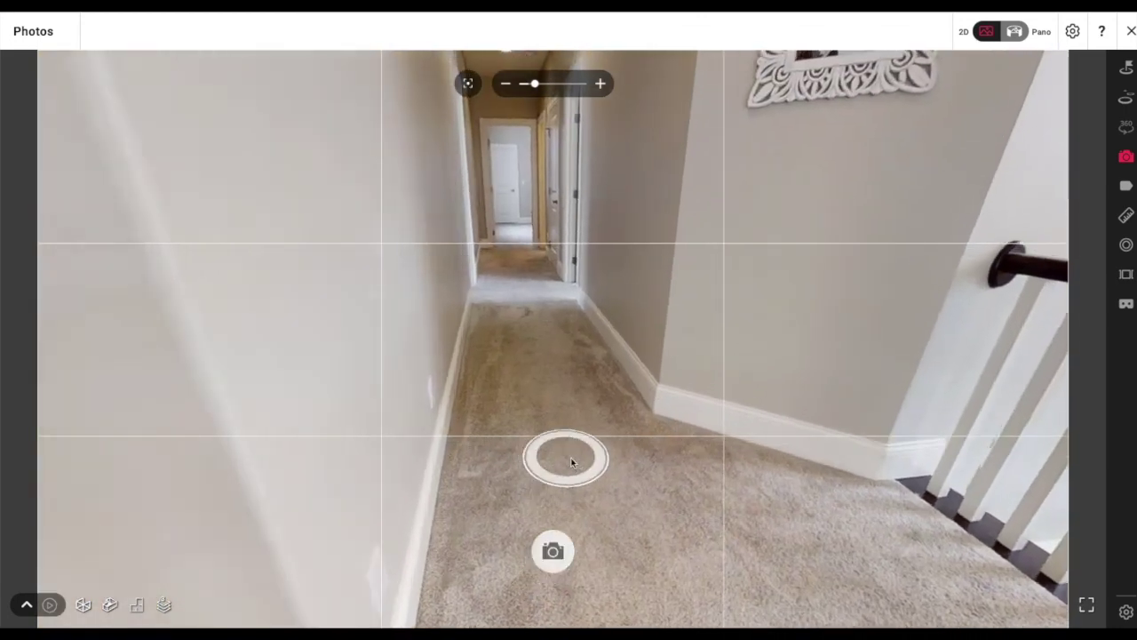
left_click_drag(793, 416, 226, 496)
left_click_drag(613, 441, 526, 466)
left_click(526, 465)
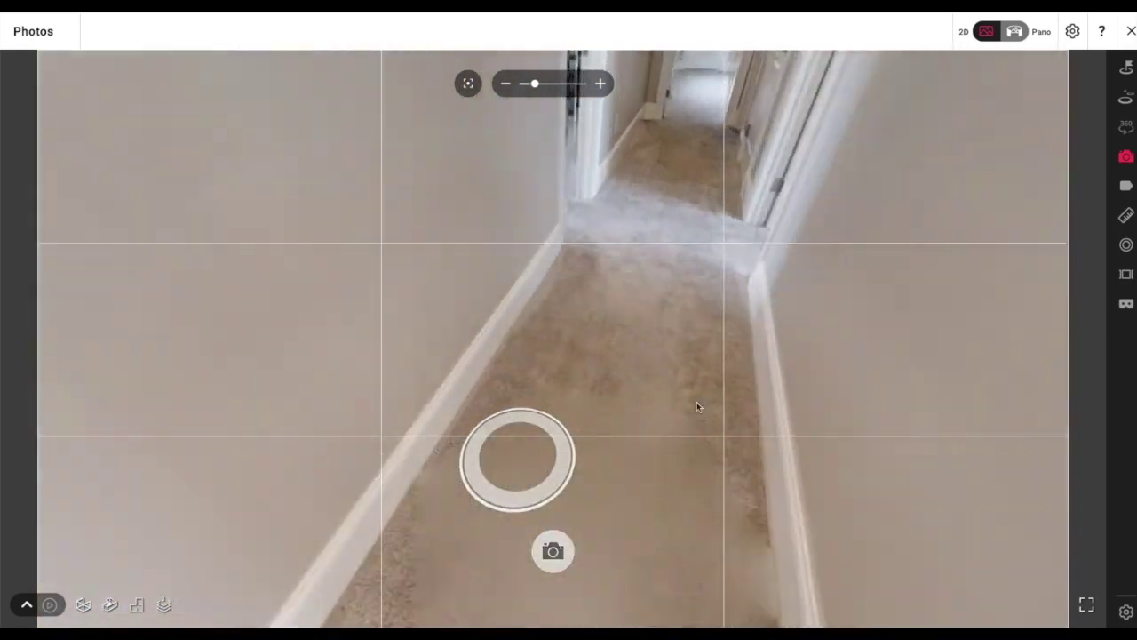
left_click_drag(698, 406, 125, 488)
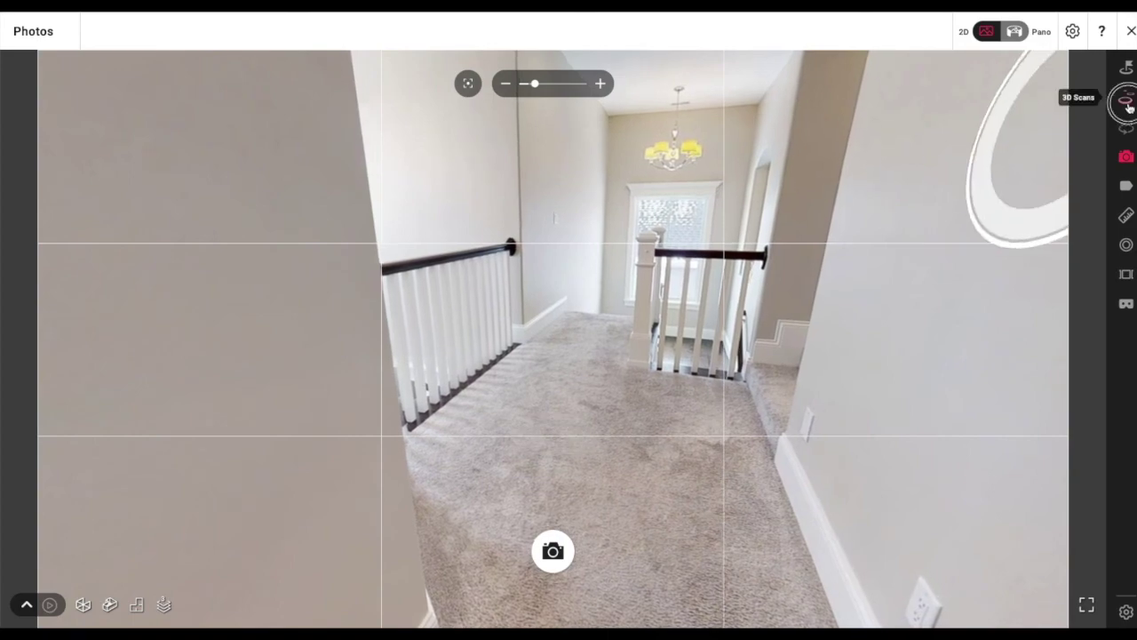
Step through scans 87, 109 and 86 in 3D Scans to frame the foyer chandelier over the railing, and straighten it in Photos
left_click(1127, 103)
left_click(625, 459)
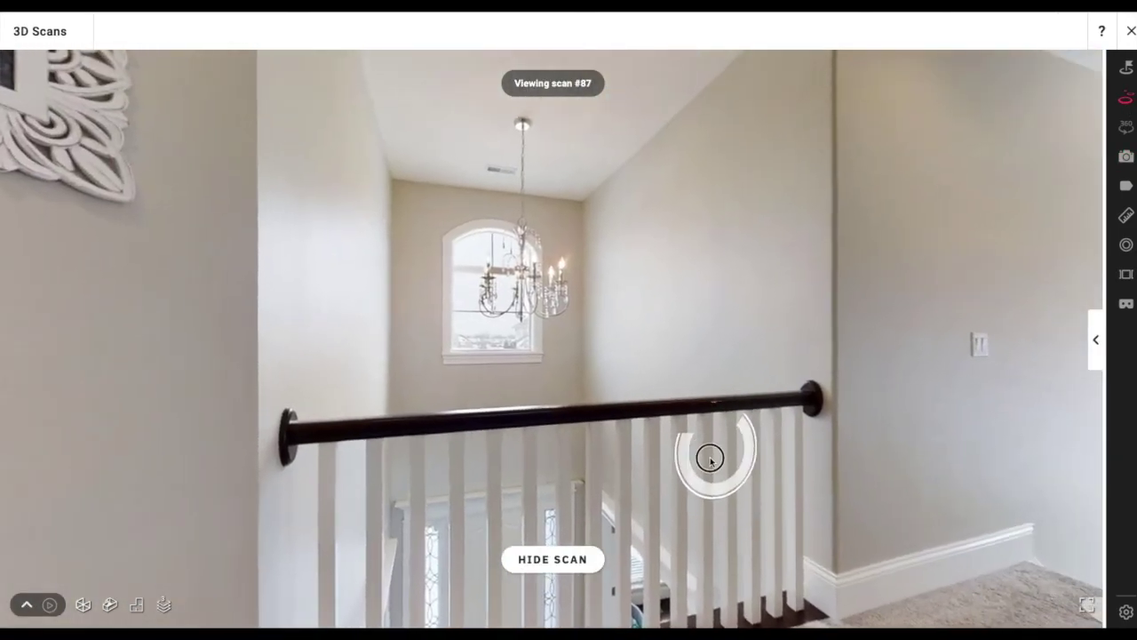
left_click_drag(710, 458, 317, 249)
left_click_drag(636, 371, 698, 300)
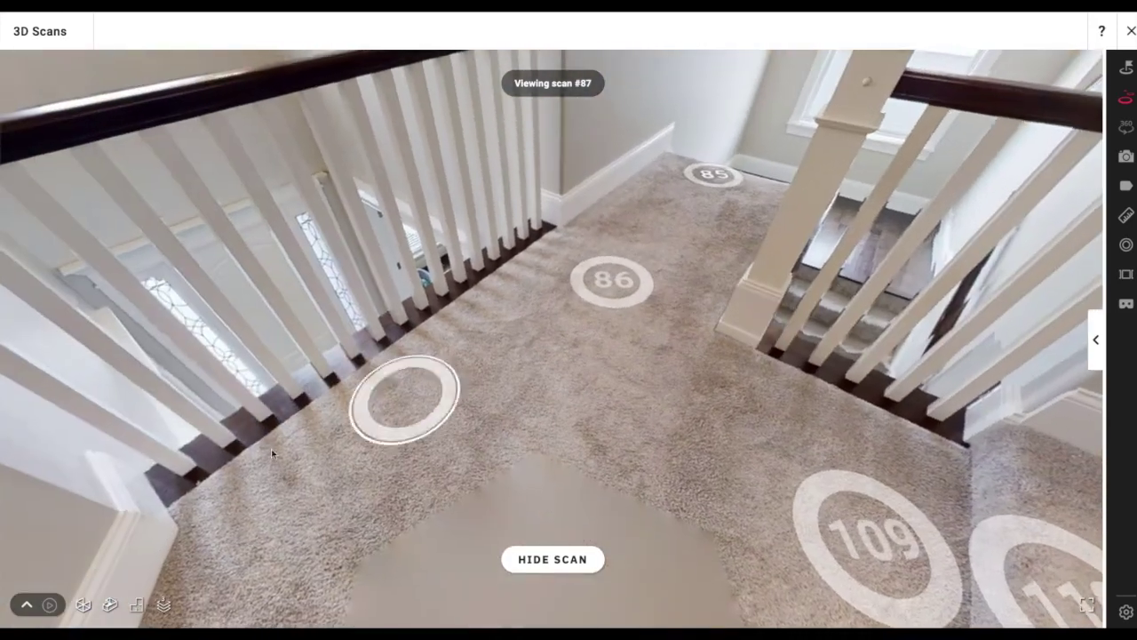
left_click(850, 558)
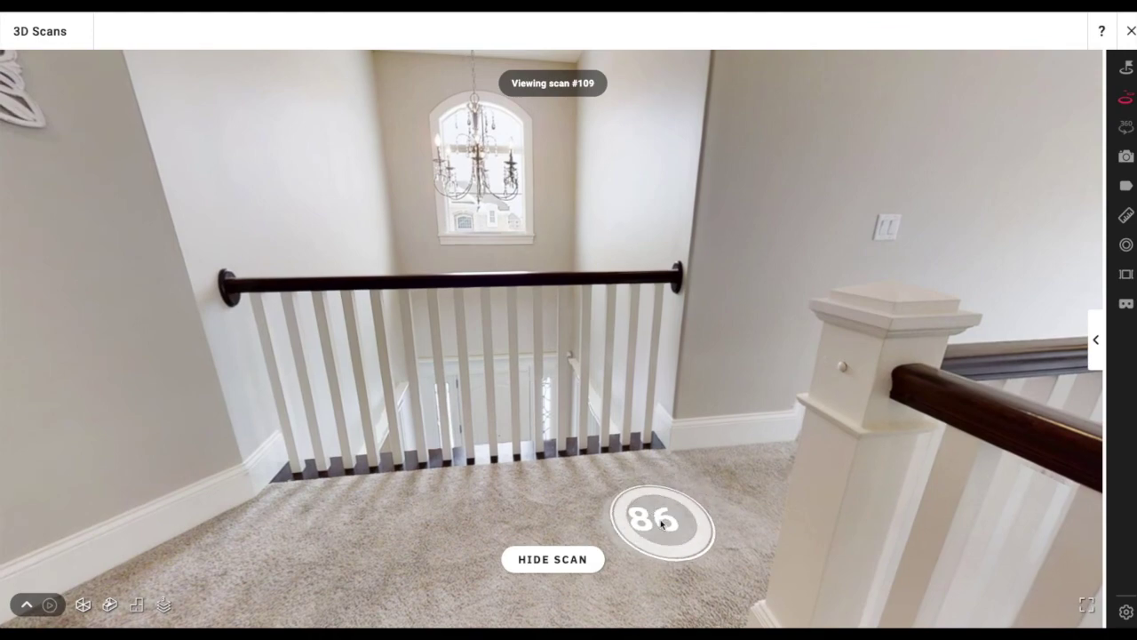
left_click(662, 523)
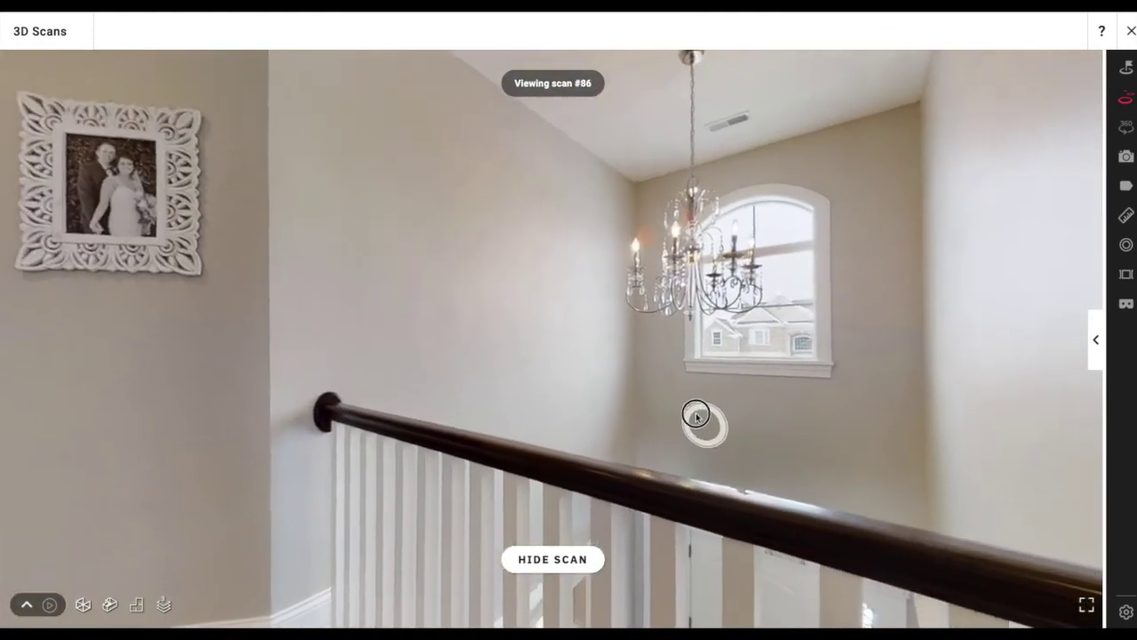
left_click_drag(696, 415, 678, 438)
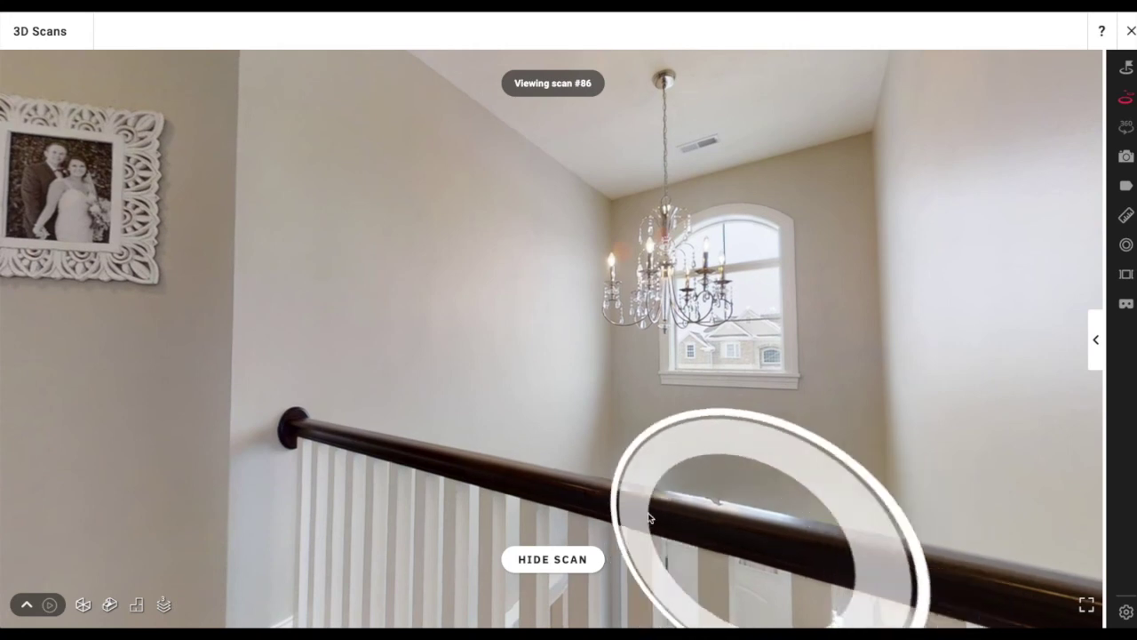
left_click_drag(625, 349, 546, 327)
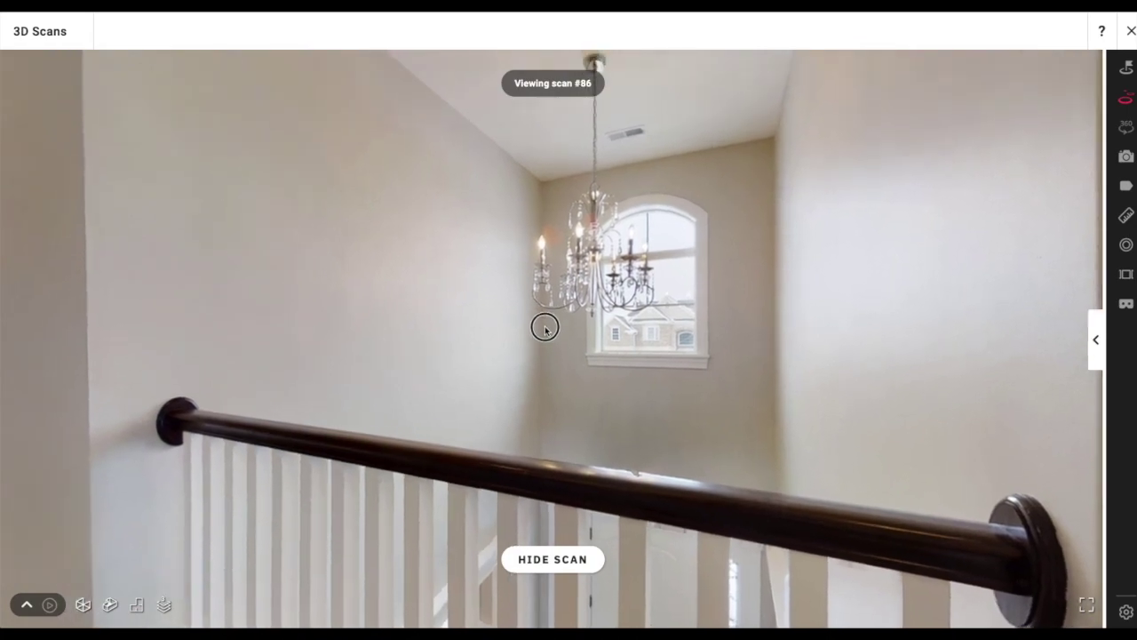
left_click(1126, 153)
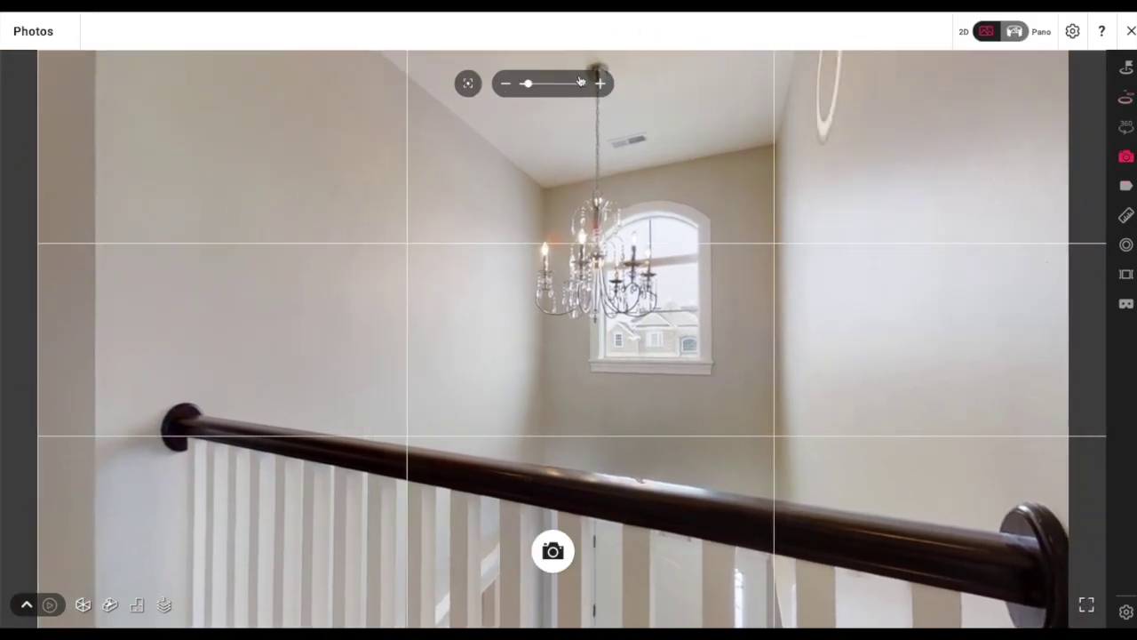
left_click(467, 83)
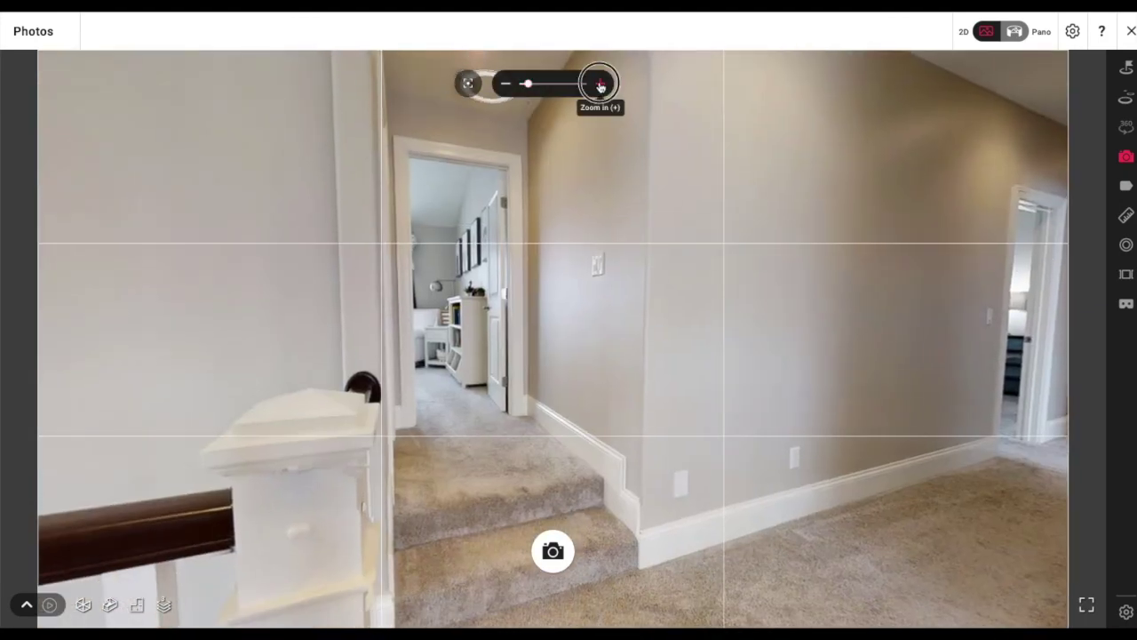
Reset the photo zoom, go up the steps to the laundry room, and save a straightened 2D photo of the sink, washer and dryer
left_click(600, 84)
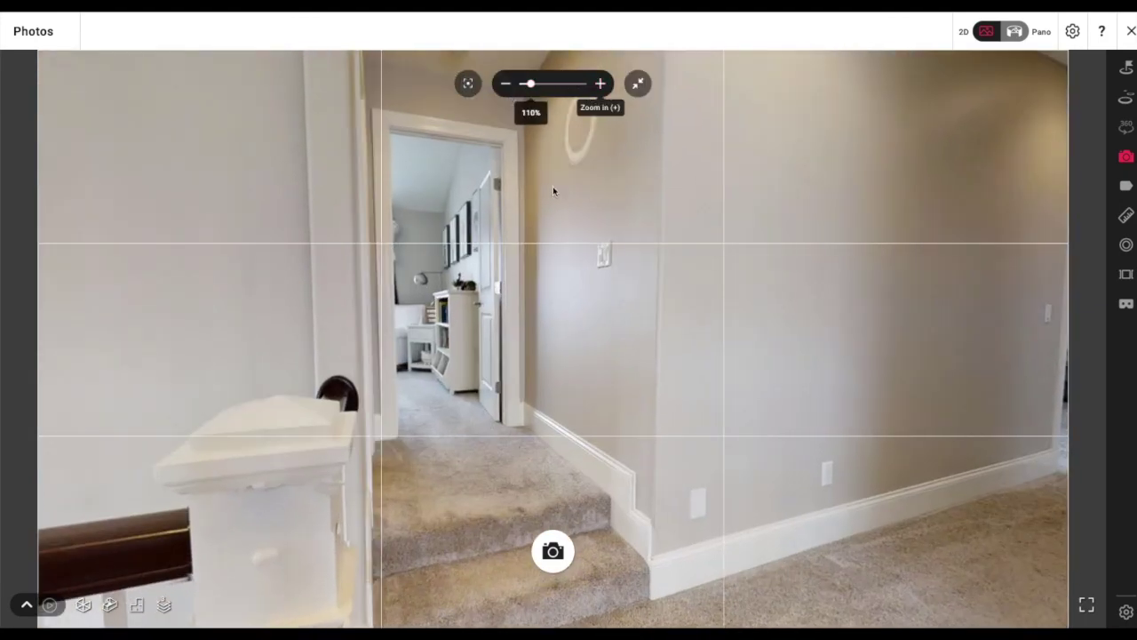
left_click(638, 86)
left_click_drag(542, 213, 700, 76)
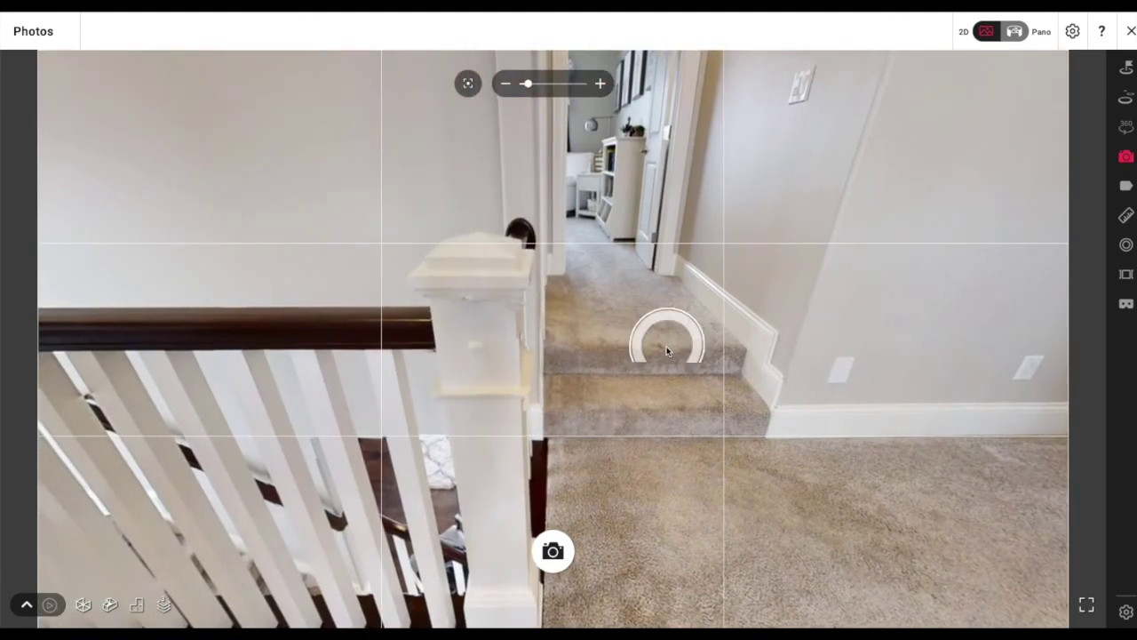
left_click(667, 346)
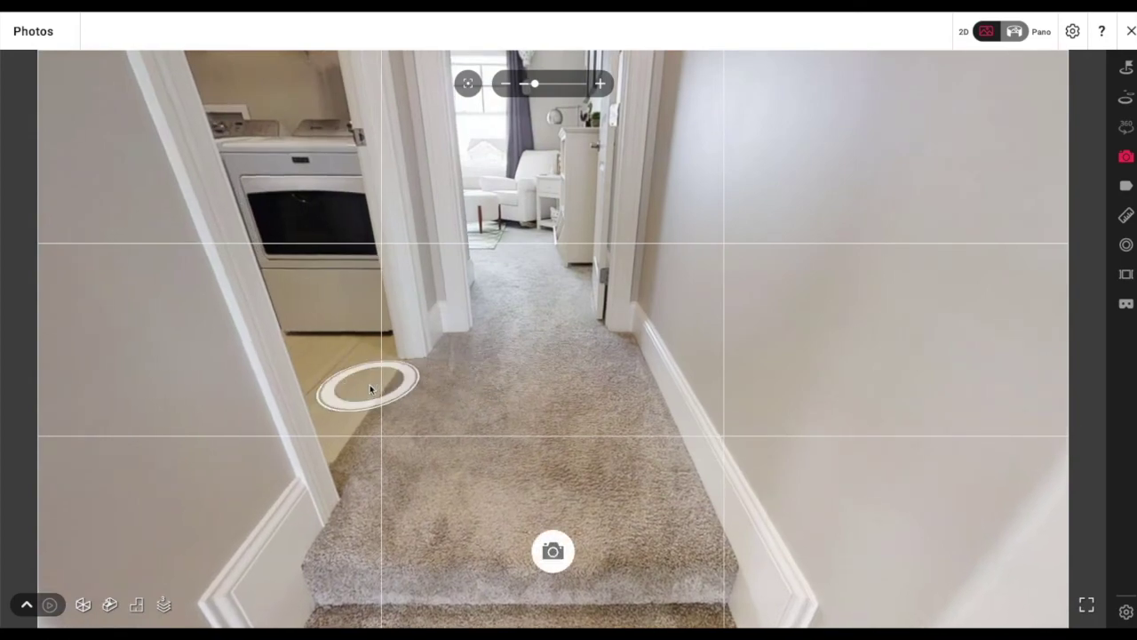
left_click(371, 388)
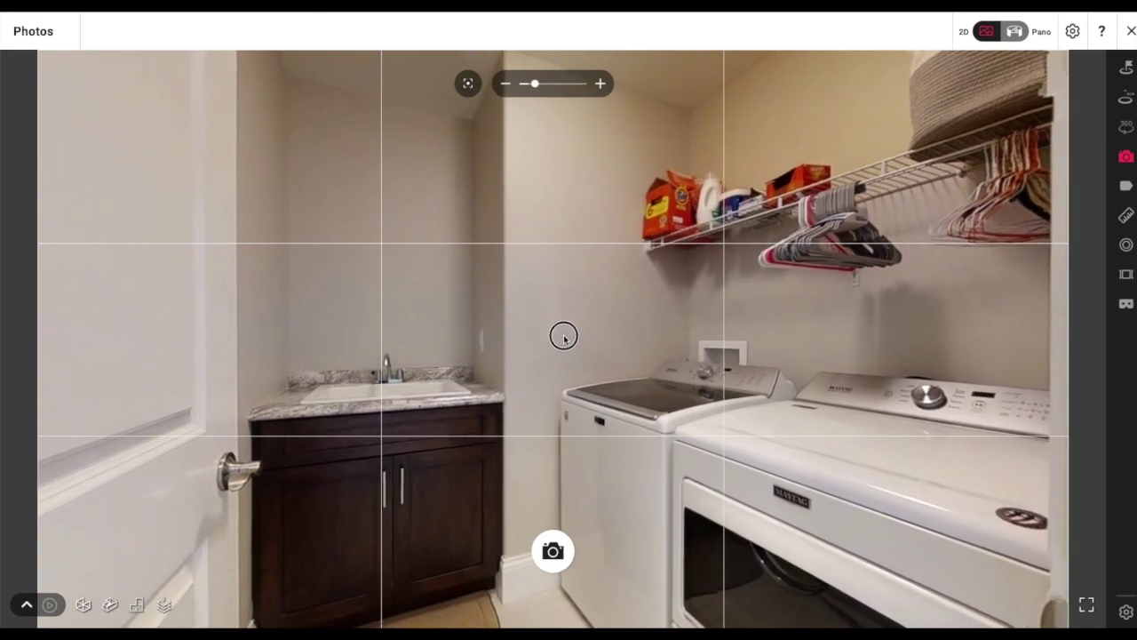
left_click(464, 83)
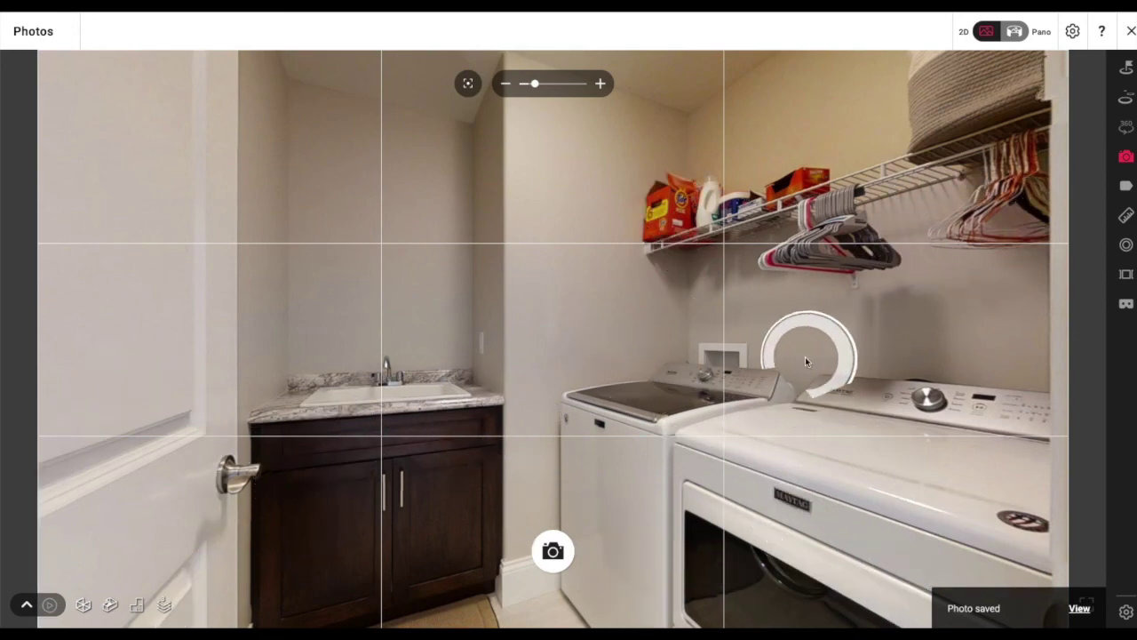
Leave the laundry room, enter the nursery, and frame the crib, window and armchair from the doorway, straightened to the horizon
left_click_drag(810, 363, 98, 254)
left_click_drag(573, 321, 109, 198)
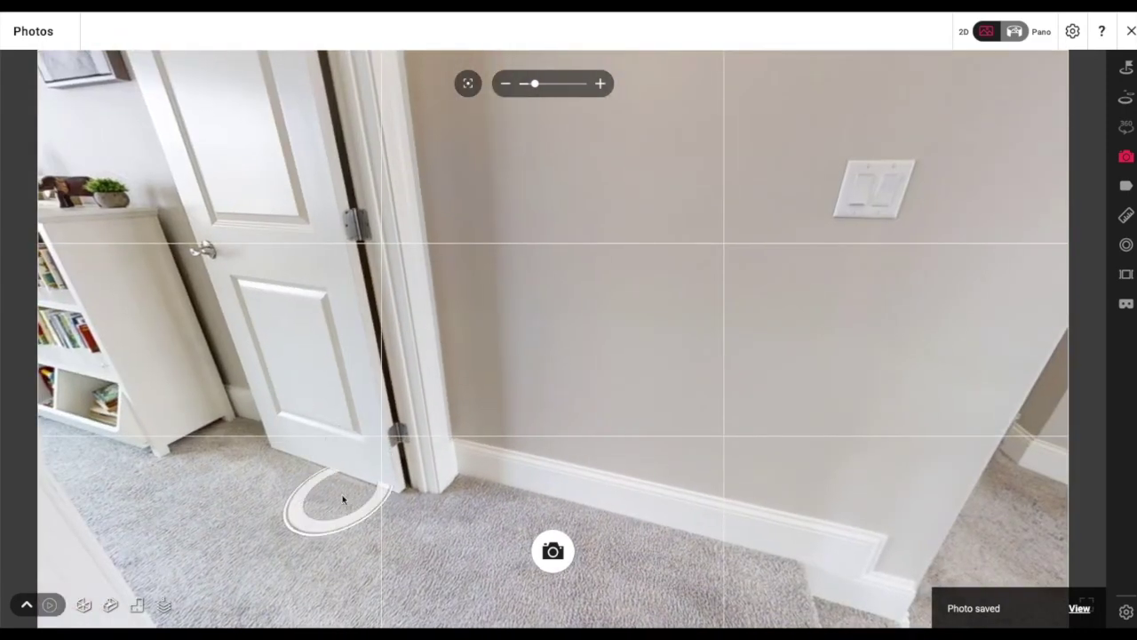
left_click(343, 501)
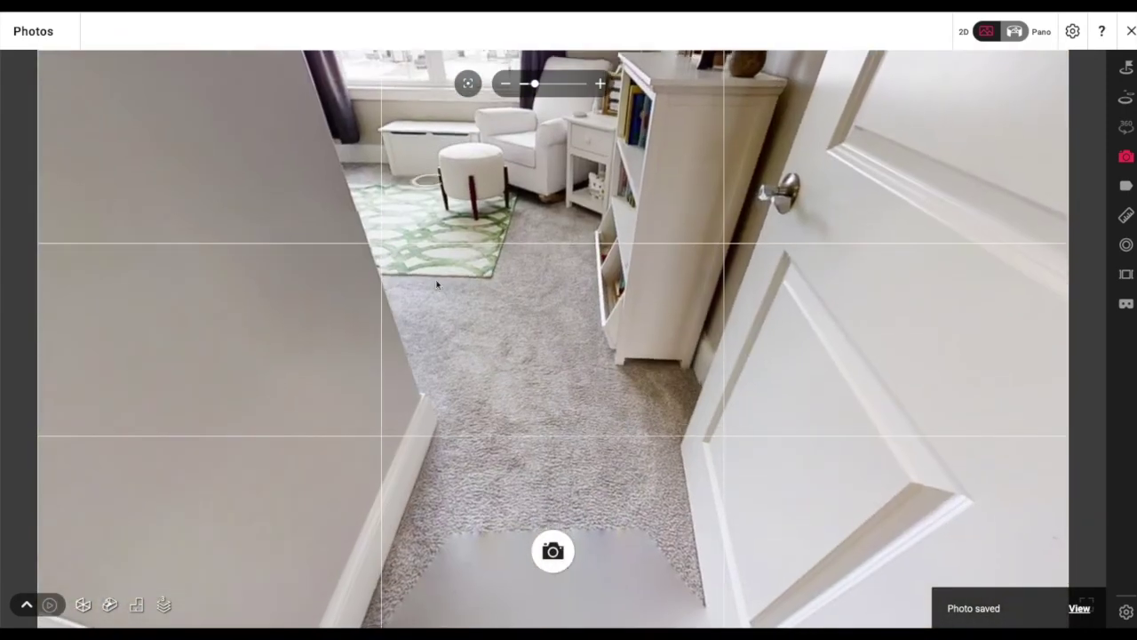
left_click(581, 385)
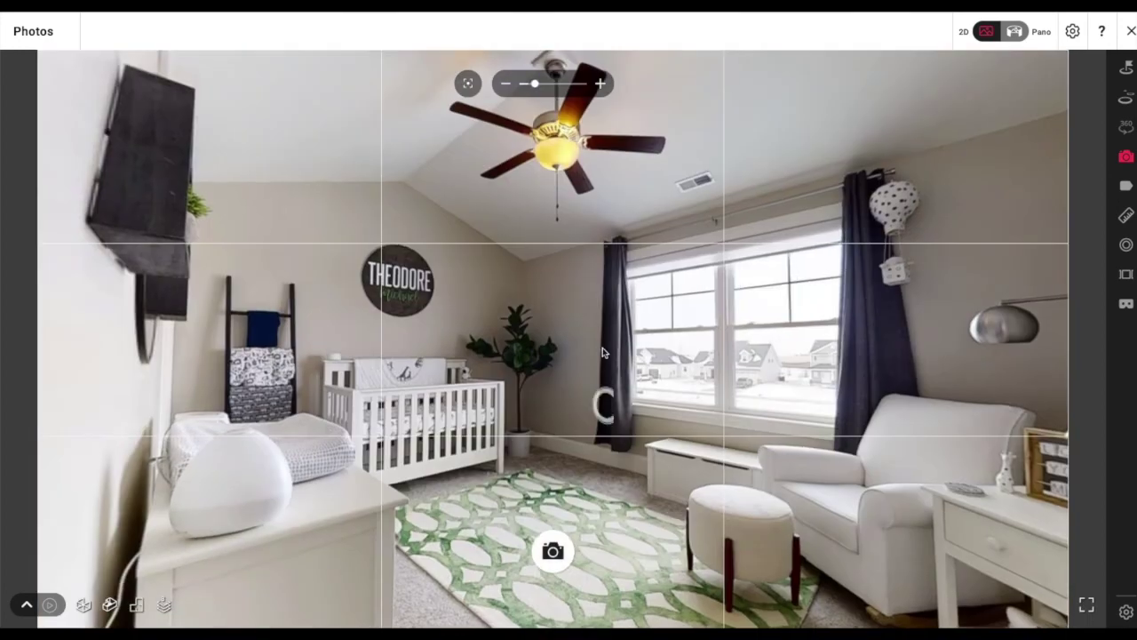
mouse_move(604, 353)
left_mouse_down()
mouse_move(515, 361)
mouse_move(528, 341)
mouse_move(620, 341)
mouse_move(601, 337)
left_mouse_up()
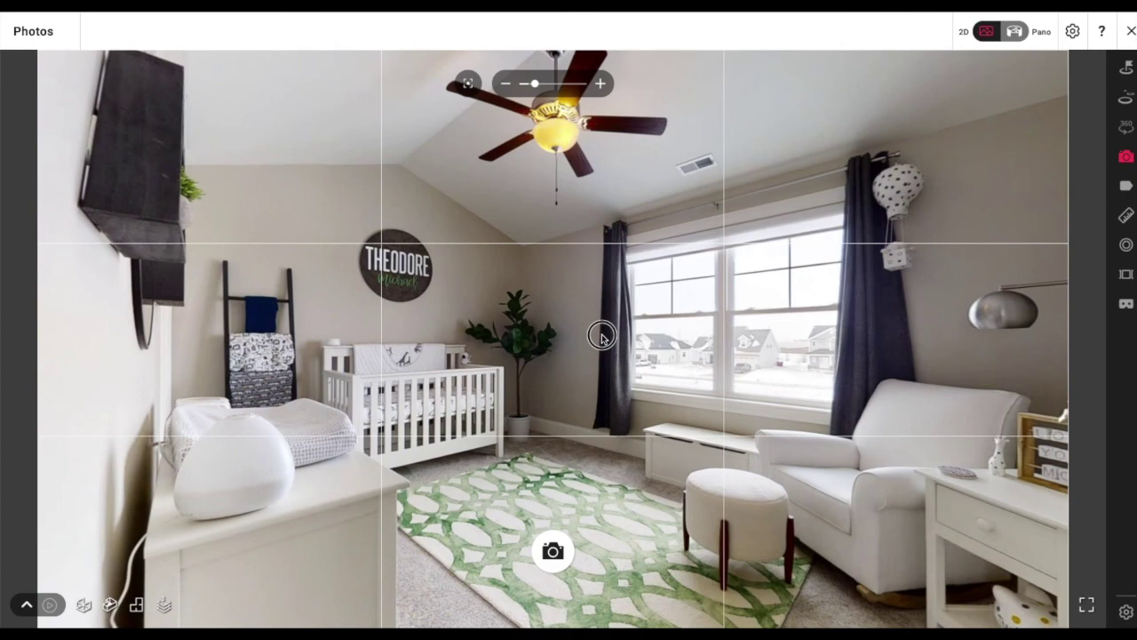
left_click_drag(571, 332, 545, 333)
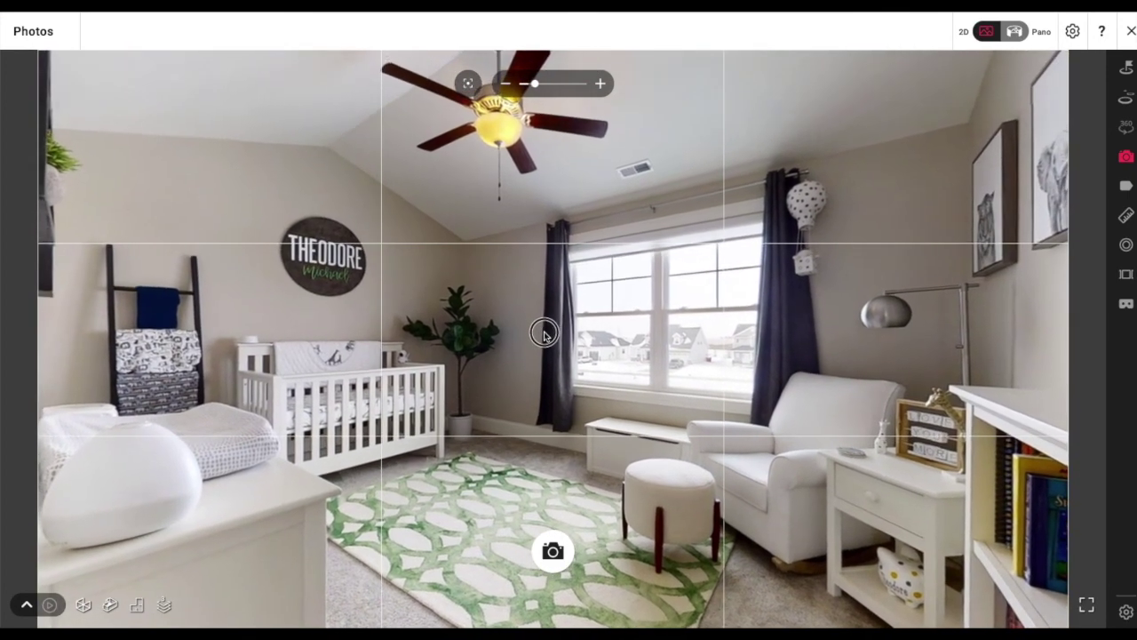
left_click(472, 86)
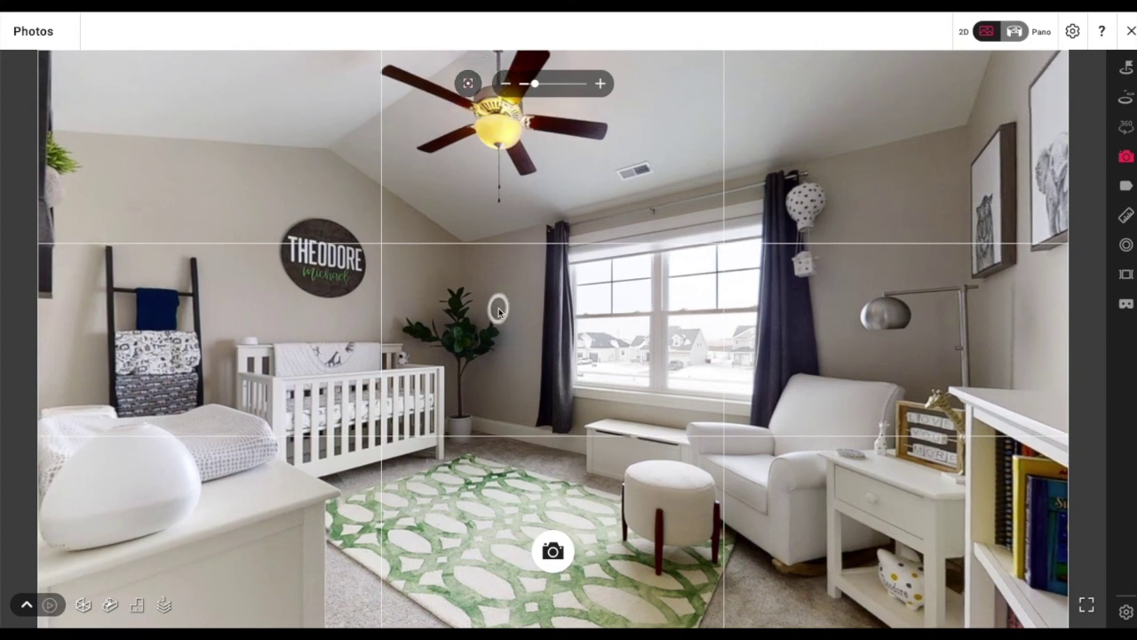
Zoom in slightly on the nursery, recentre and straighten the view, and save it as a 2D photo
scroll(499, 310, "up", 1)
left_click_drag(461, 328, 490, 329)
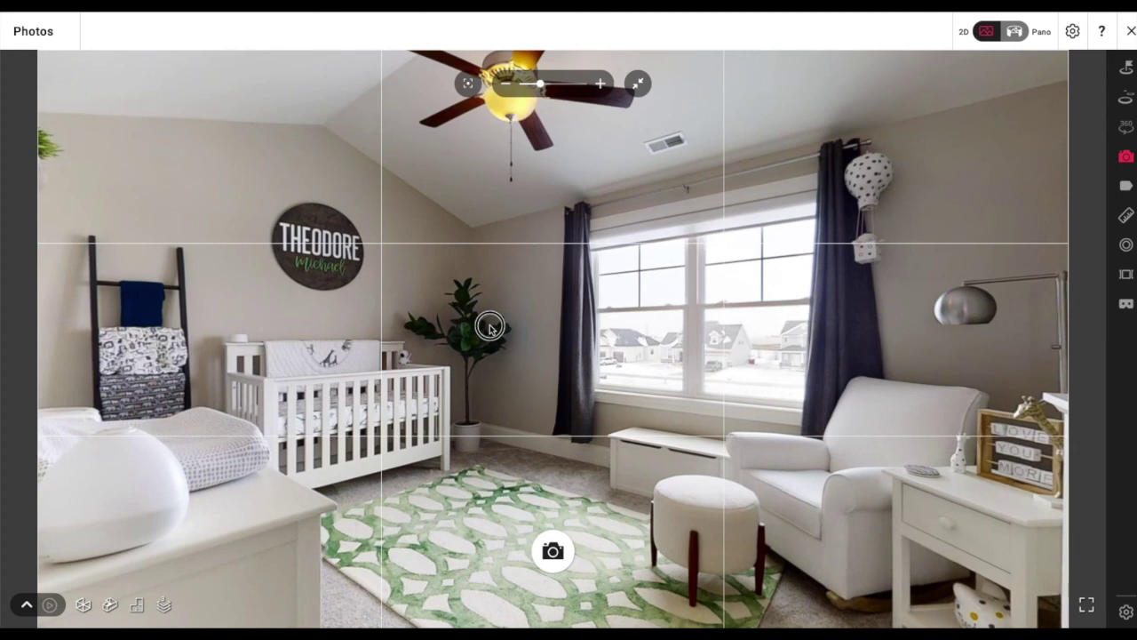
left_click(468, 87)
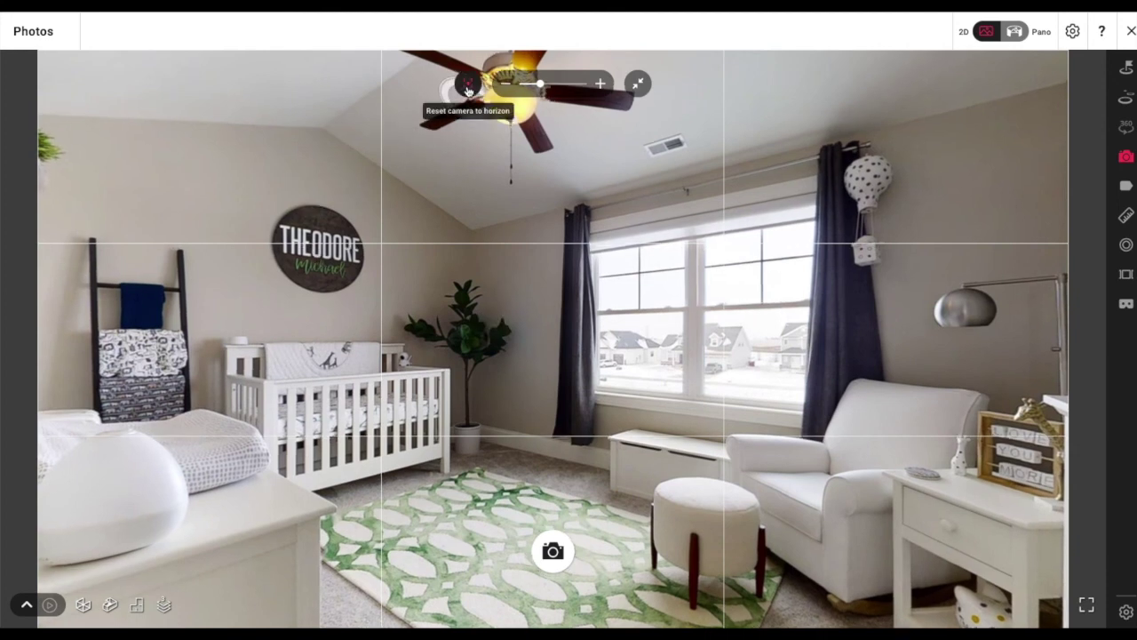
left_click(552, 549)
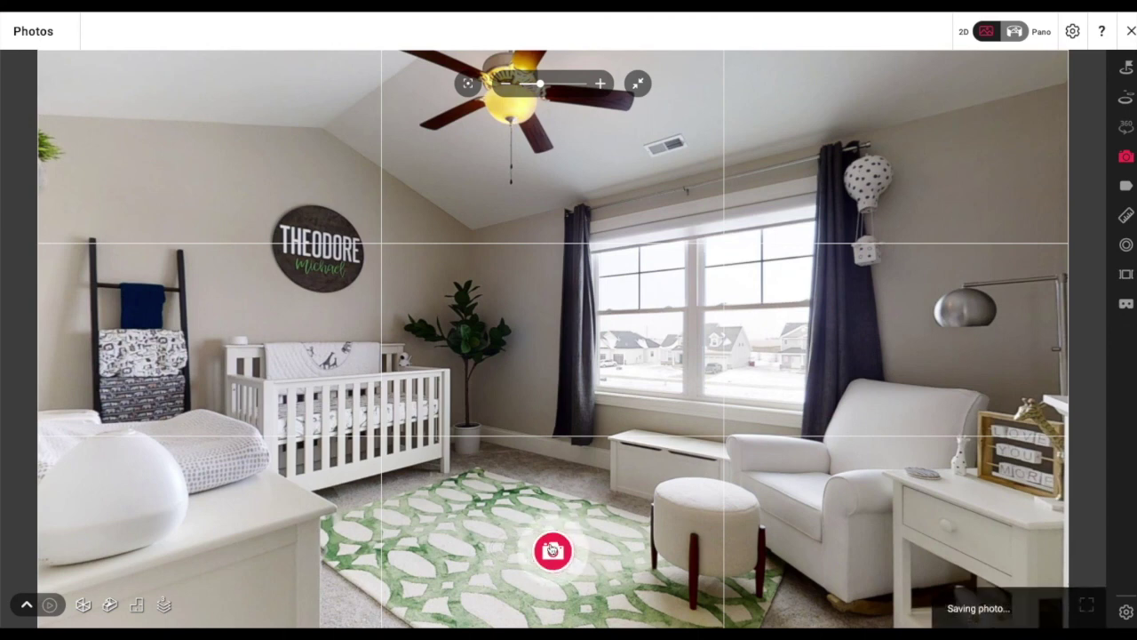
Reset the photo zoom, move beside the crib, and save a straightened 2D photo of the nursery's window, armchair, animal pictures and bookcase
left_click(639, 81)
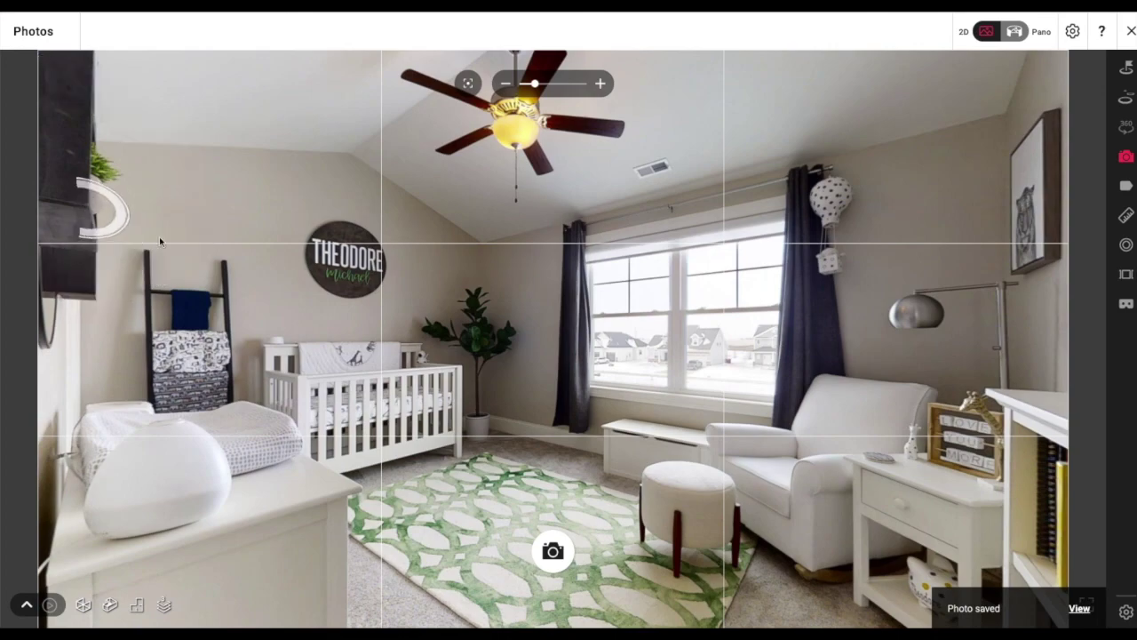
left_click(309, 428)
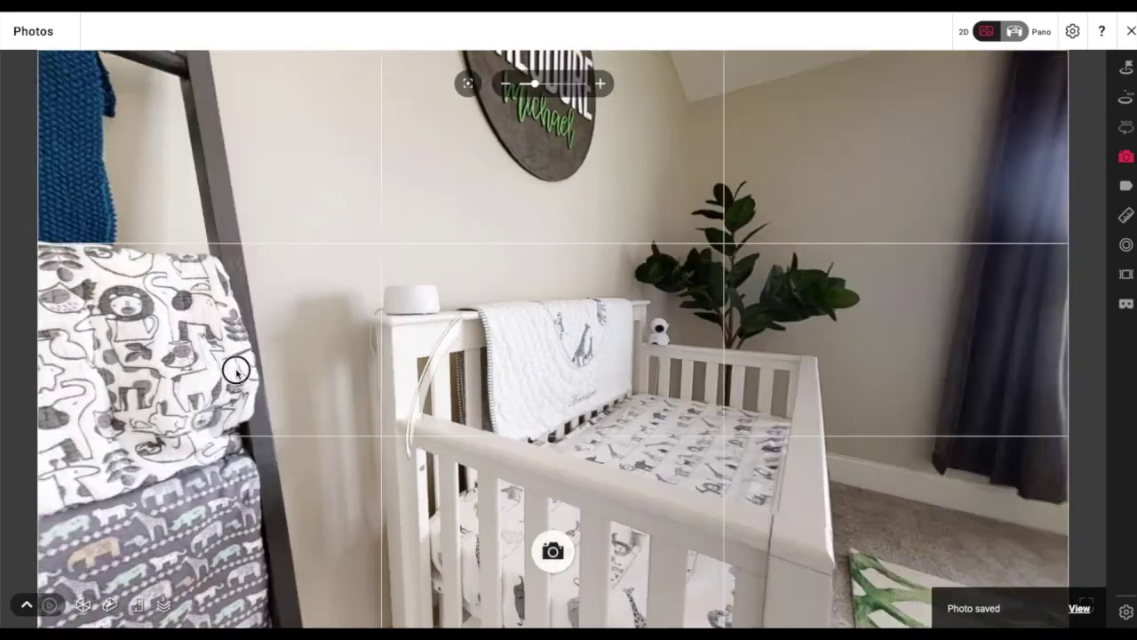
left_click_drag(274, 367, 54, 368)
left_click_drag(756, 363, 431, 380)
left_click_drag(599, 279, 599, 391)
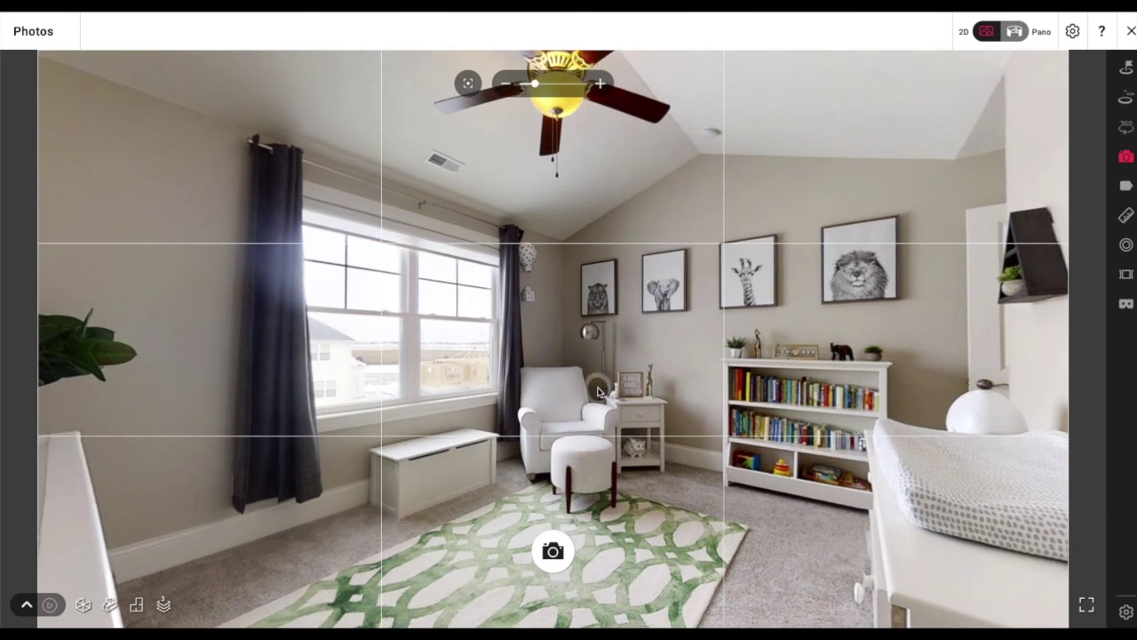
left_click(468, 84)
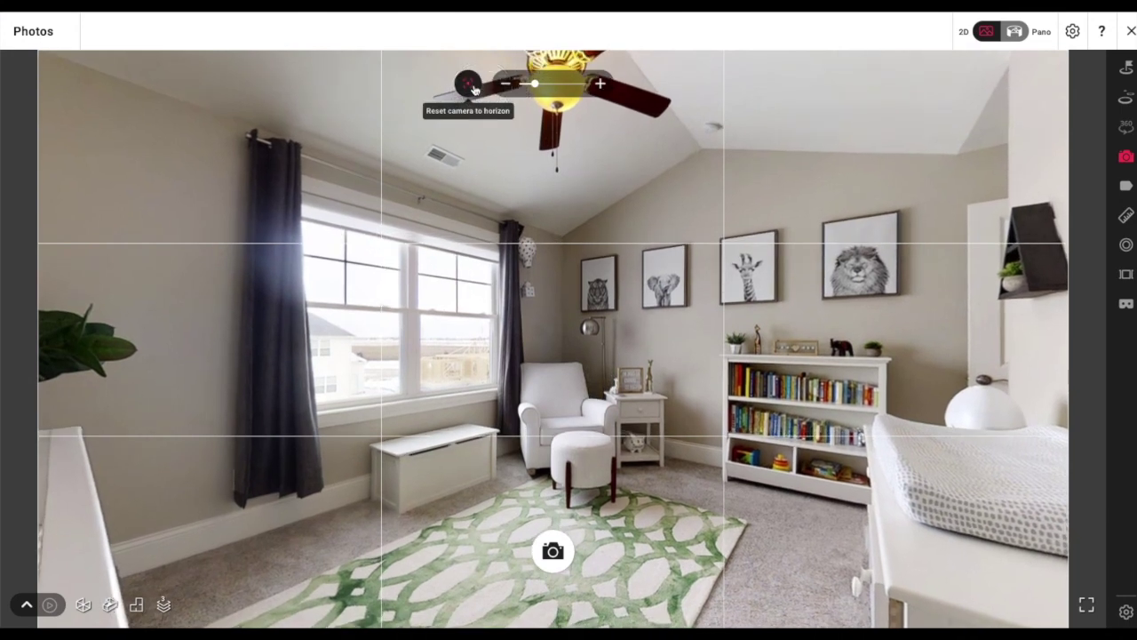
left_click_drag(622, 189, 612, 189)
left_click(554, 562)
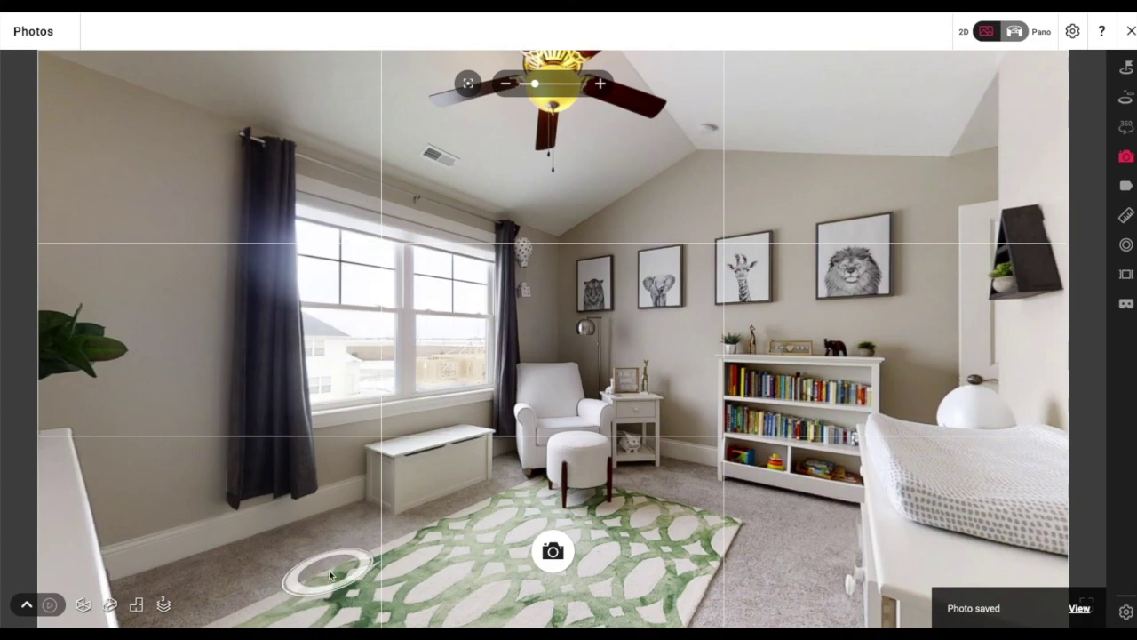
Examine the nursery from several viewpoints, checking the dresser wall, window, crib and bookcase for another photo composition
left_click(275, 556)
left_click(459, 537)
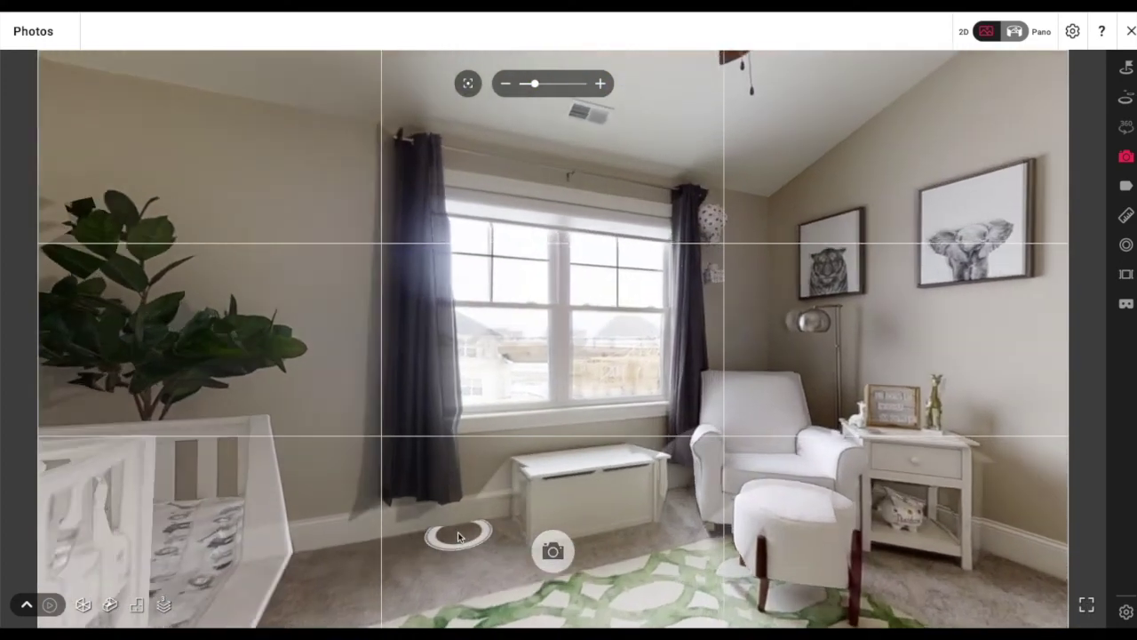
left_click_drag(739, 458, 350, 487)
left_click_drag(844, 462, 373, 463)
left_click_drag(932, 431, 426, 384)
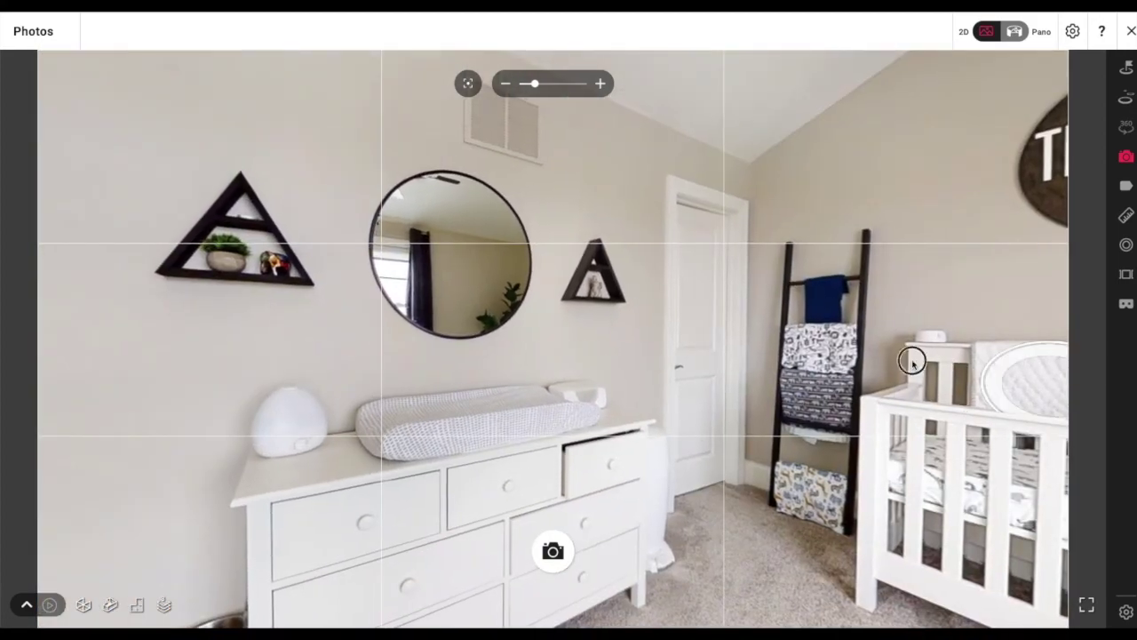
left_click_drag(818, 317, 471, 292)
left_click_drag(637, 302, 335, 324)
left_click_drag(739, 327, 508, 338)
left_click_drag(749, 381, 651, 349)
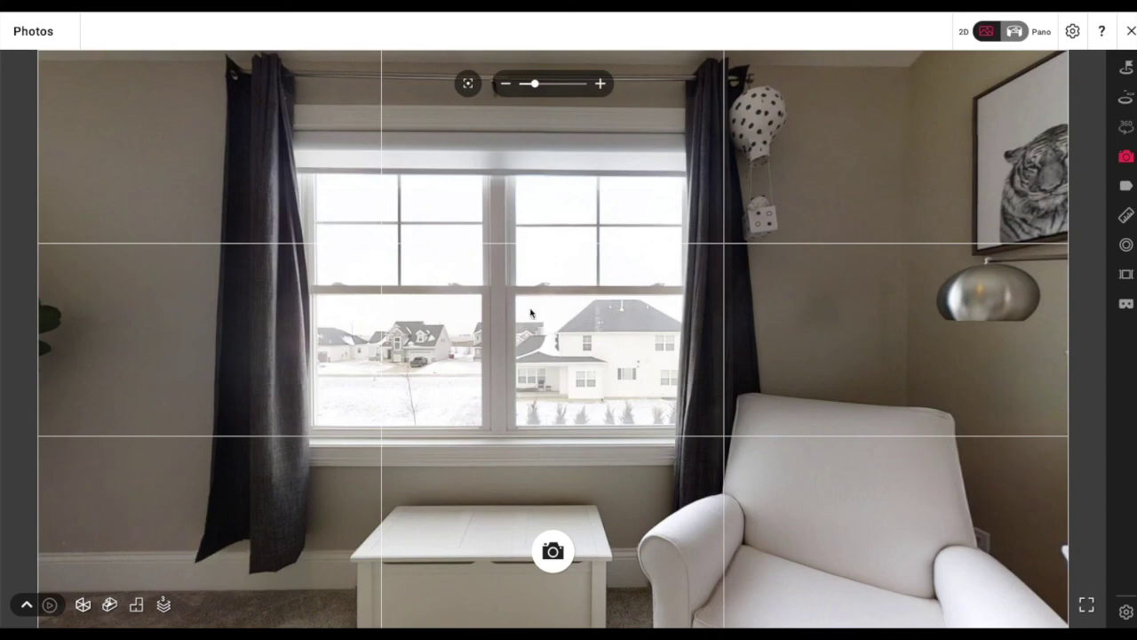
left_click(370, 368)
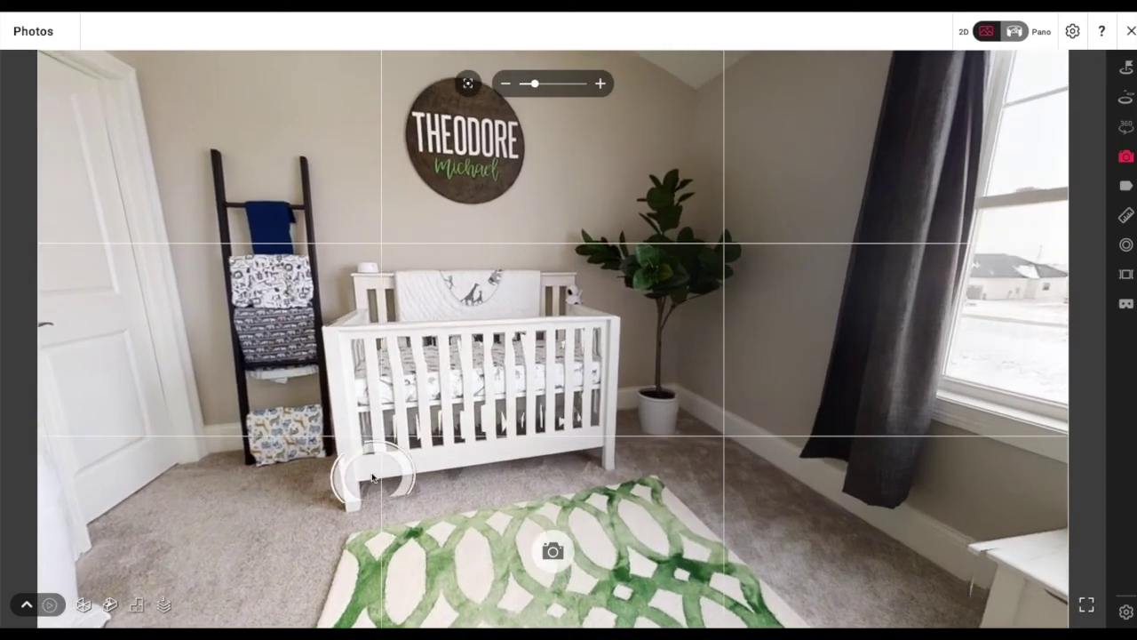
left_click(372, 477)
left_click_drag(622, 356, 310, 399)
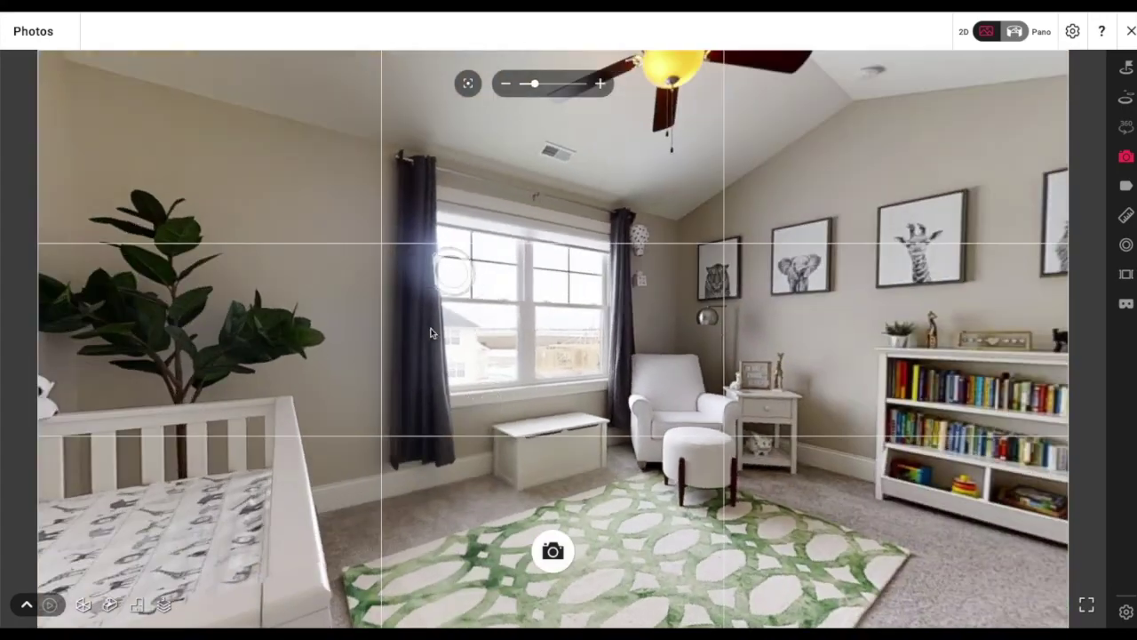
left_click(823, 493)
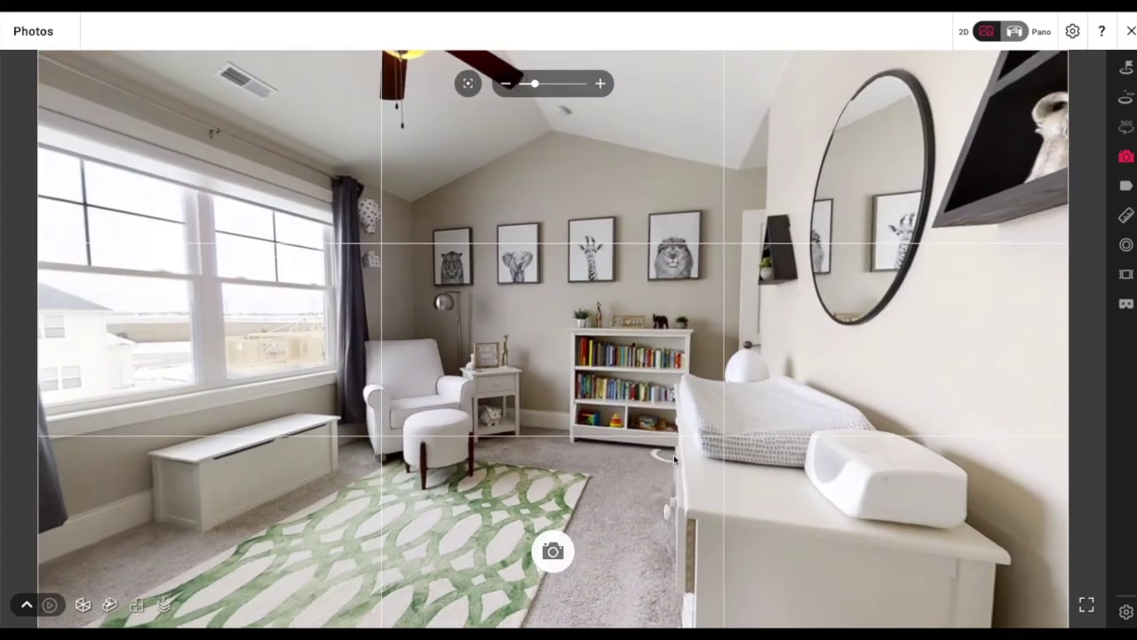
Leave the nursery, frame the upstairs corridor off-centre looking toward the far bedroom door, and save a 2D photo
left_click(646, 456)
left_click(725, 450)
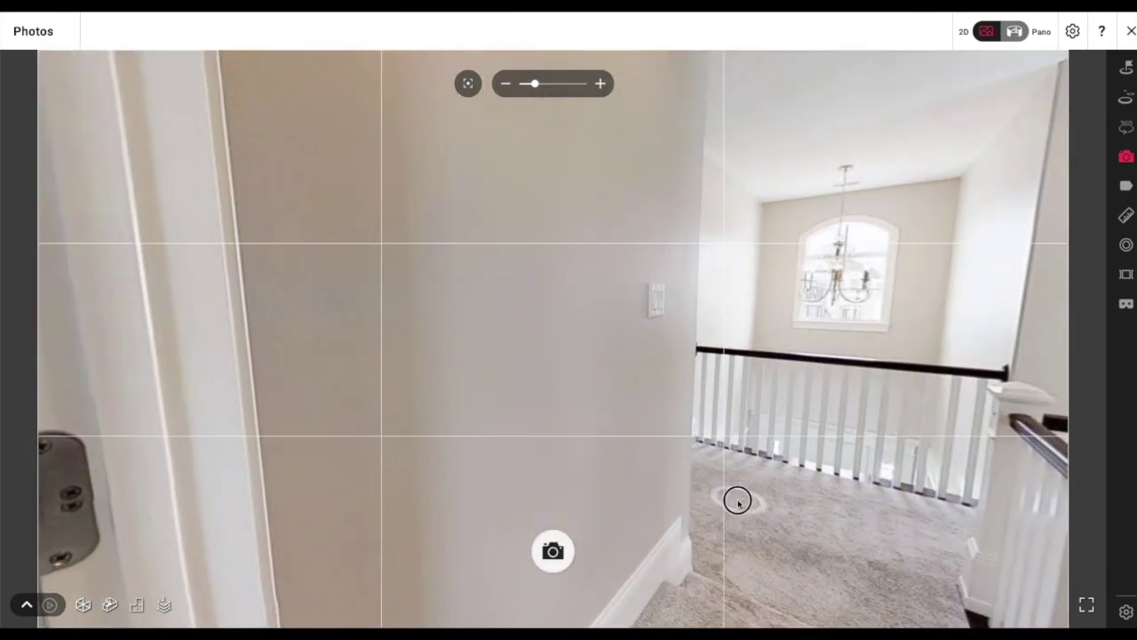
left_click(778, 498)
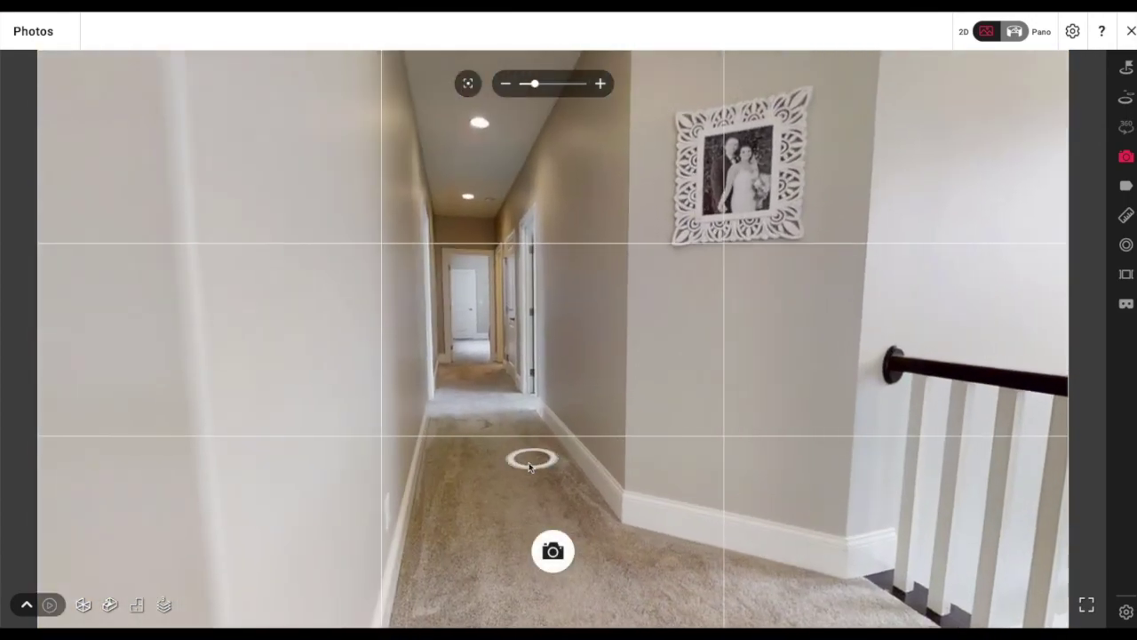
left_click(531, 461)
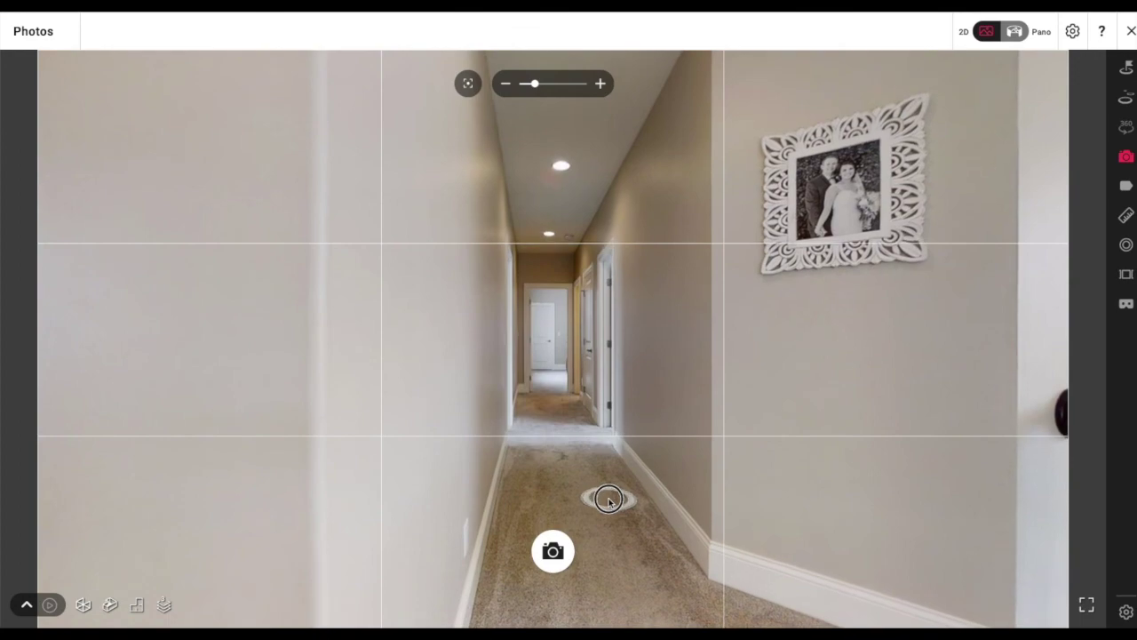
left_click(642, 528)
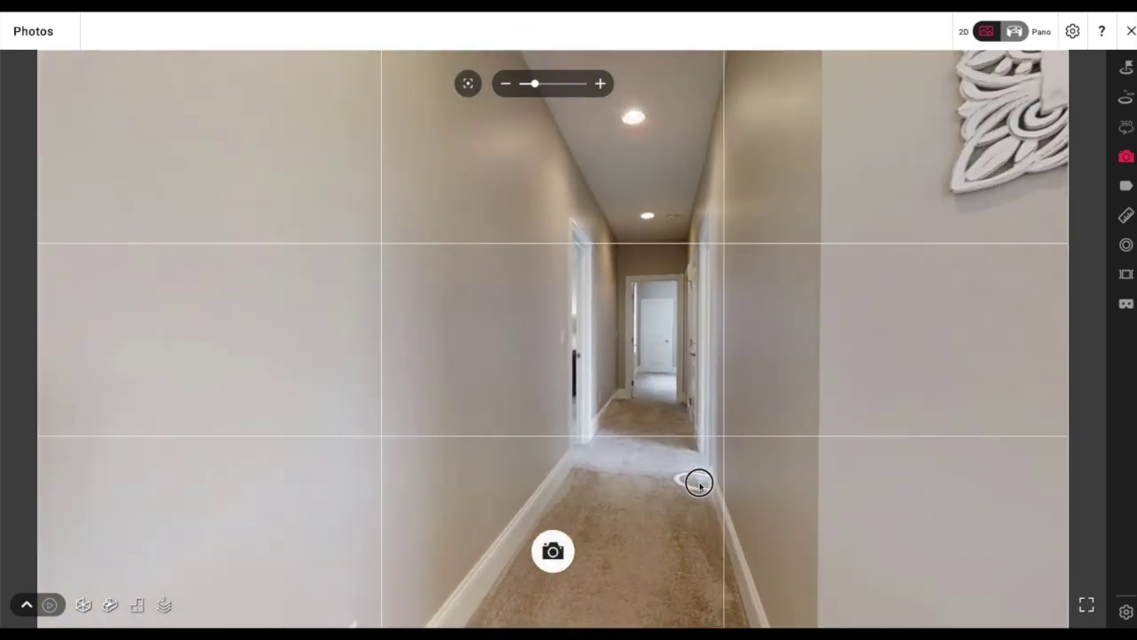
left_click_drag(705, 512, 852, 535)
left_click(852, 536)
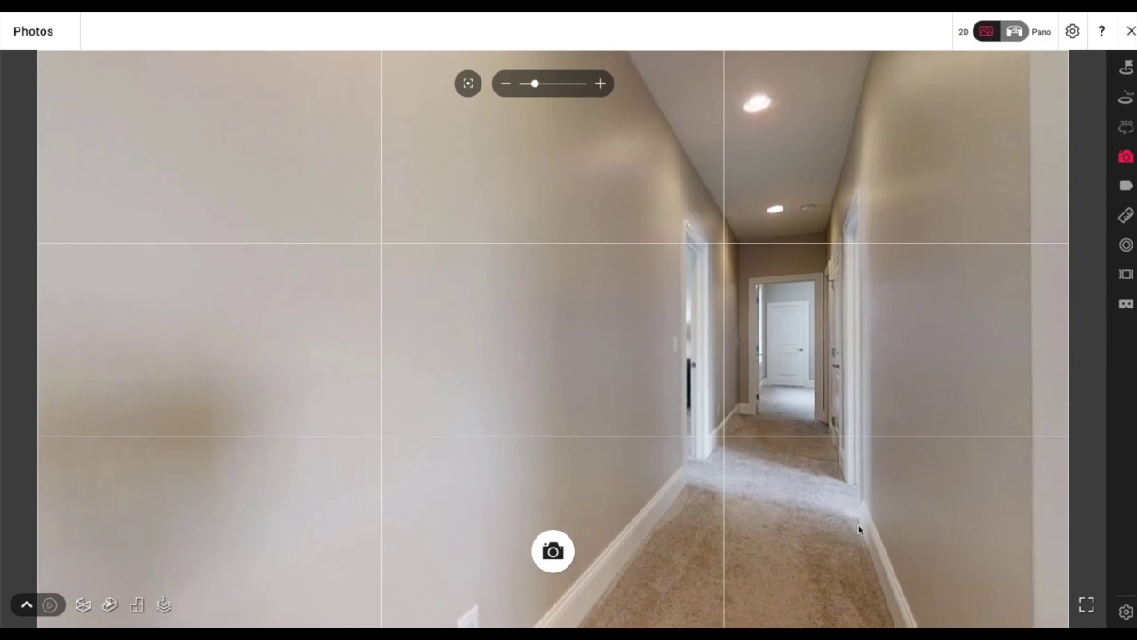
left_click_drag(814, 444, 755, 436)
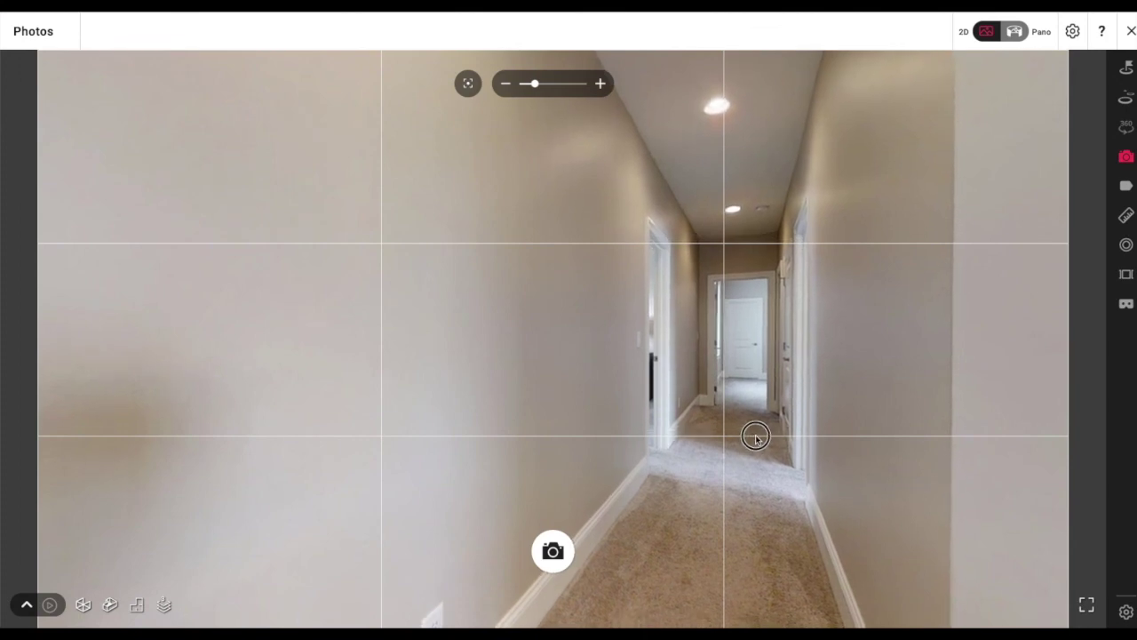
left_click(549, 554)
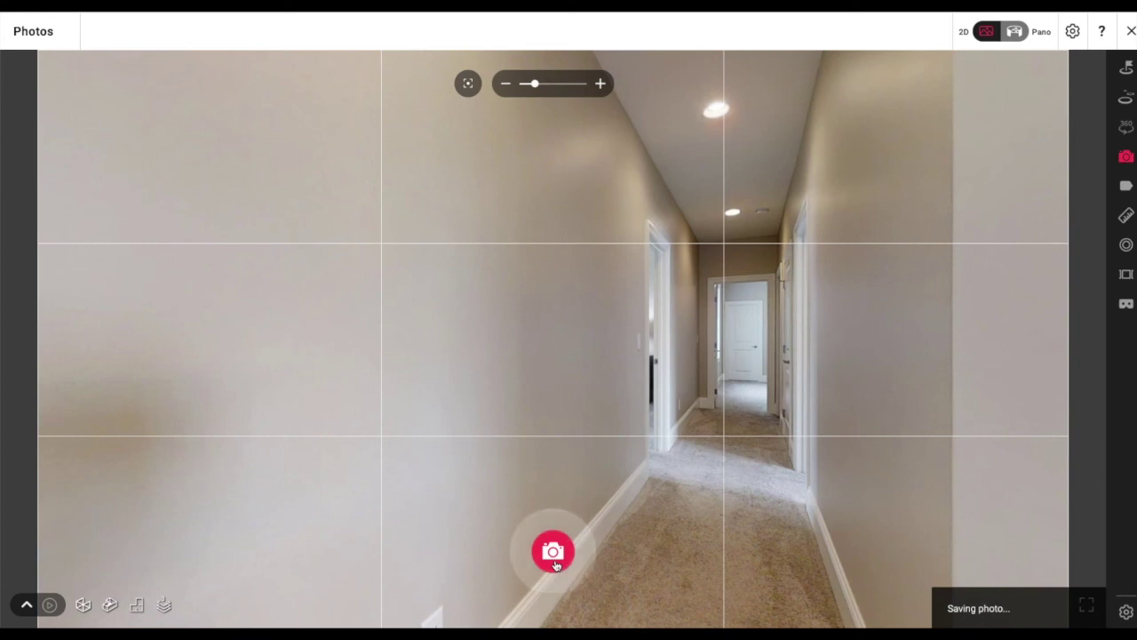
Move farther down the corridor, frame the open doorways on both sides, straighten to the horizon, and save a 2D photo
left_click(713, 491)
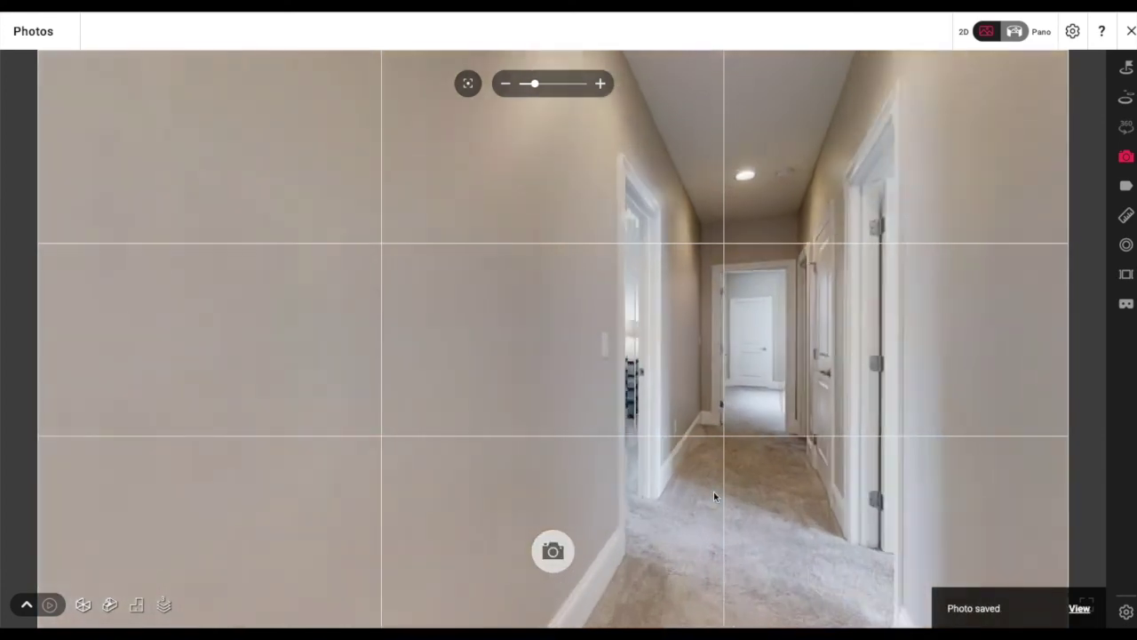
left_click_drag(760, 542, 611, 515)
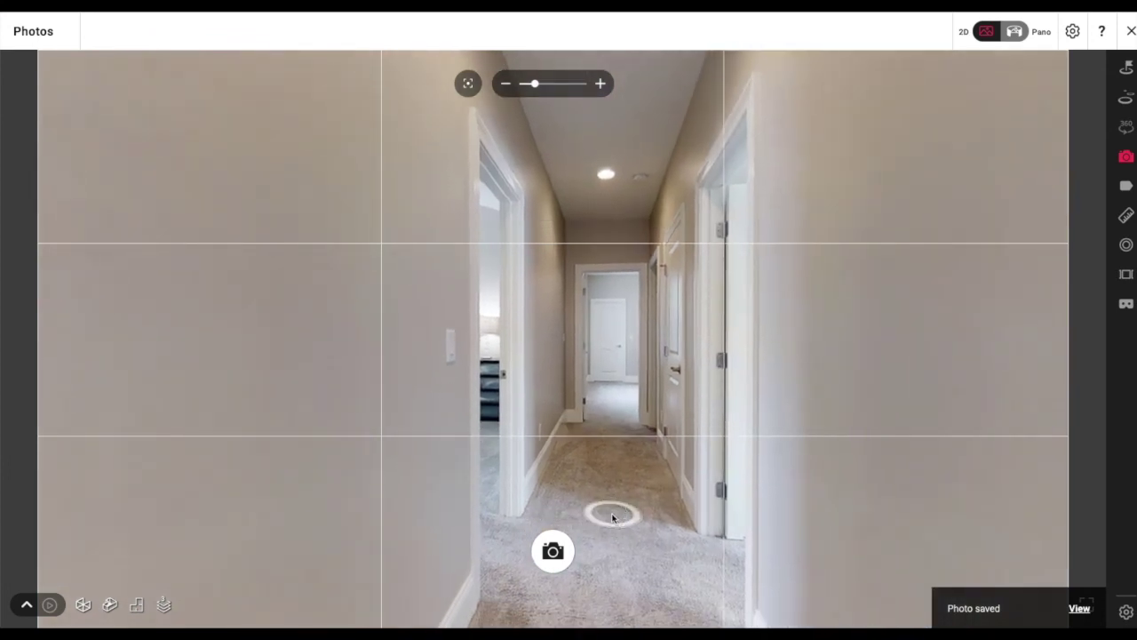
left_click(471, 86)
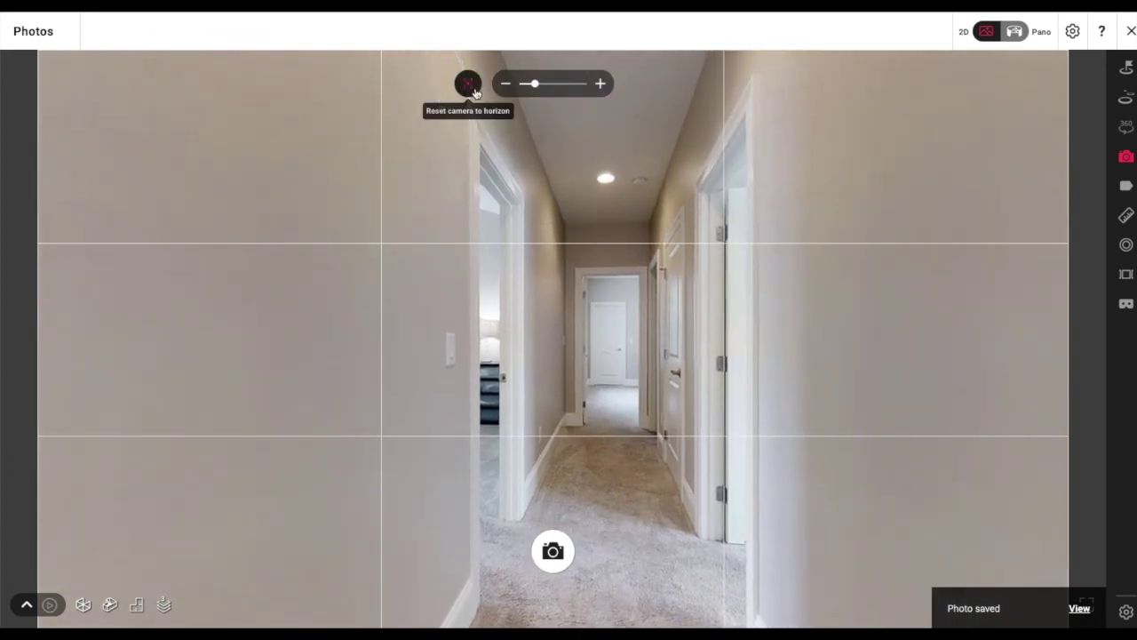
left_click_drag(645, 451, 617, 447)
left_click(461, 88)
left_click(554, 558)
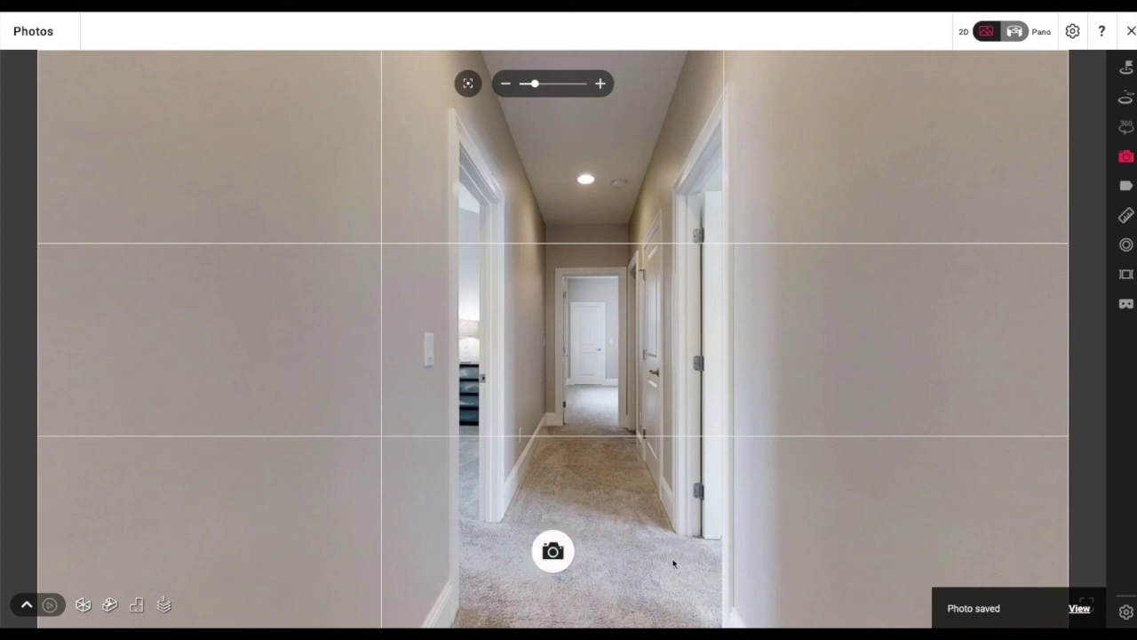
Enter the bedroom off the corridor, zoom in slightly on the bed, window and console table, straighten to the horizon, and save a 2D photo
left_click(605, 514)
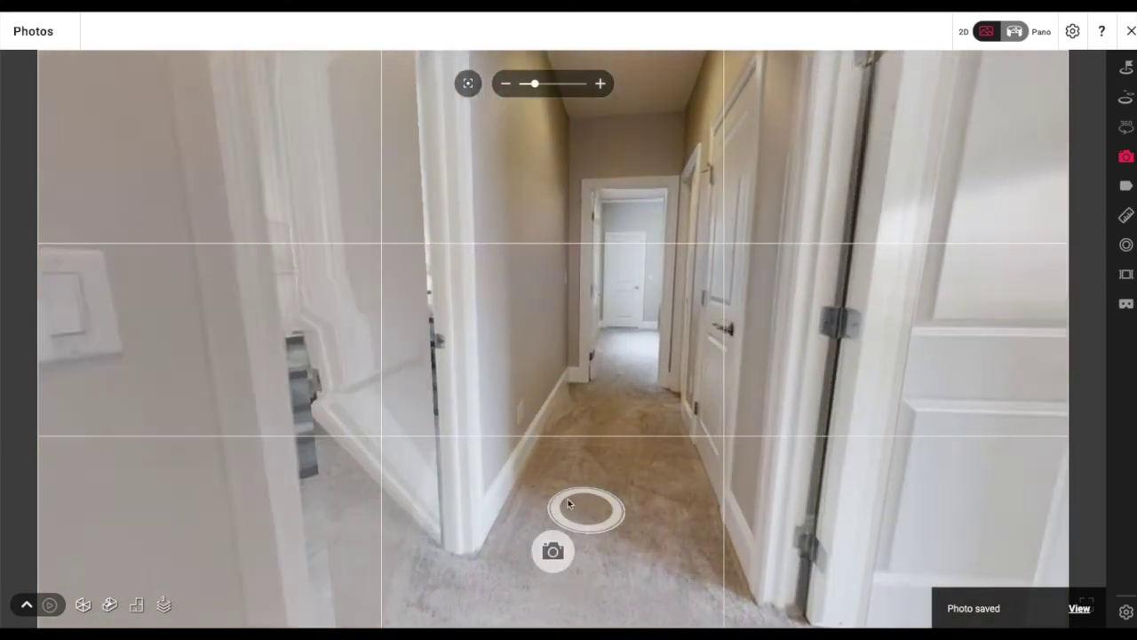
left_click_drag(609, 380, 969, 307)
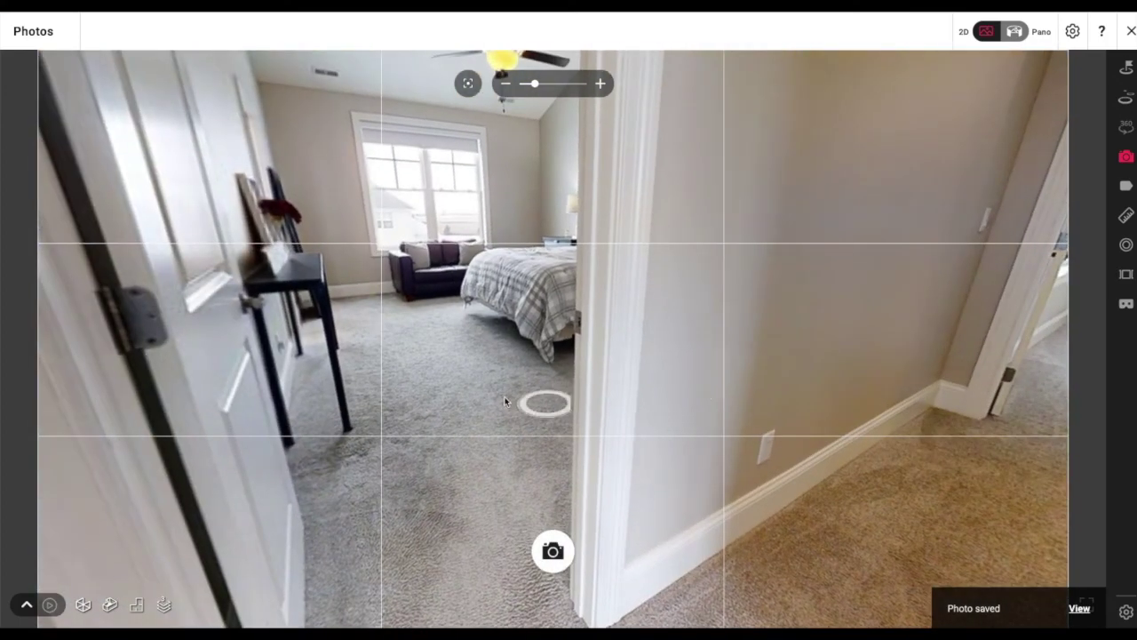
left_click_drag(504, 398, 829, 318)
left_click(613, 494)
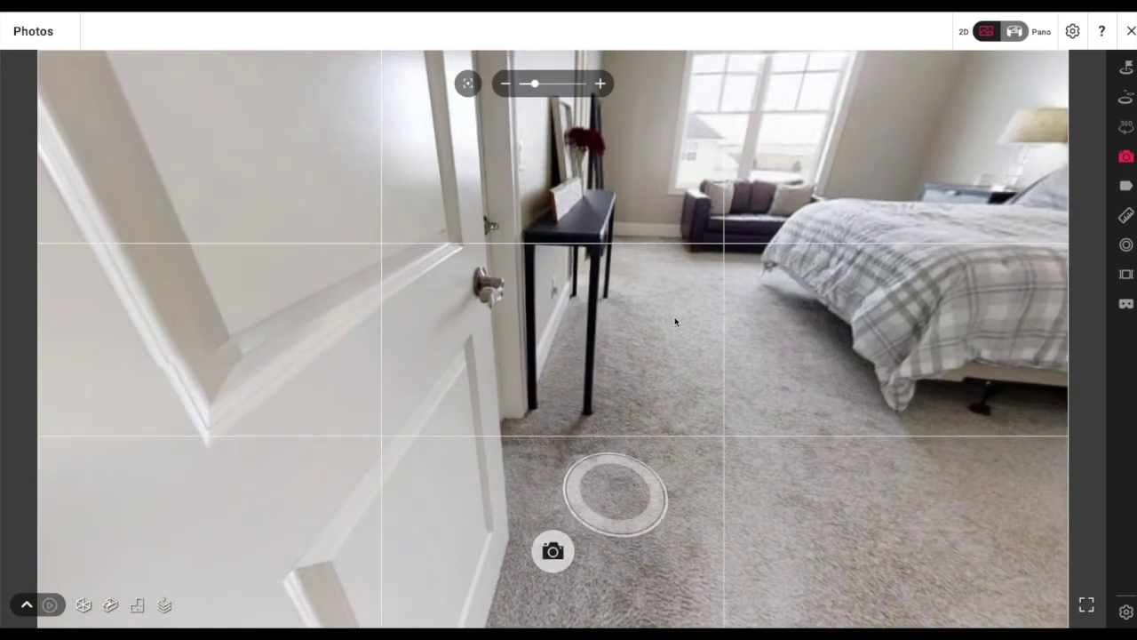
left_click(478, 507)
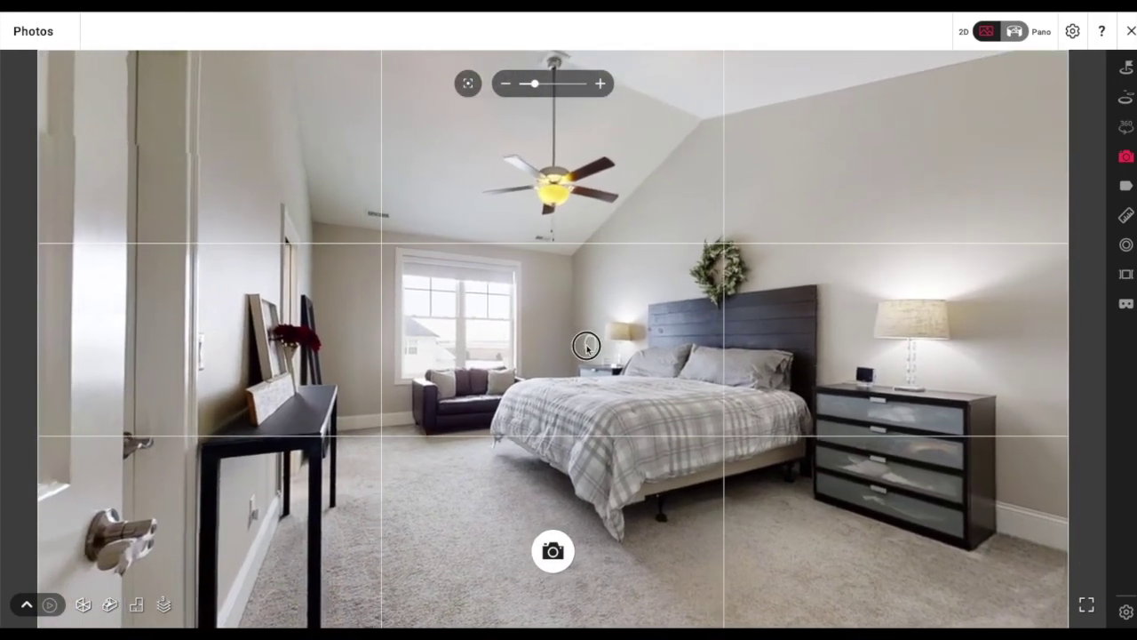
mouse_move(578, 345)
left_mouse_down()
mouse_move(552, 342)
mouse_move(563, 339)
left_mouse_up()
scroll(562, 342, "up", 2)
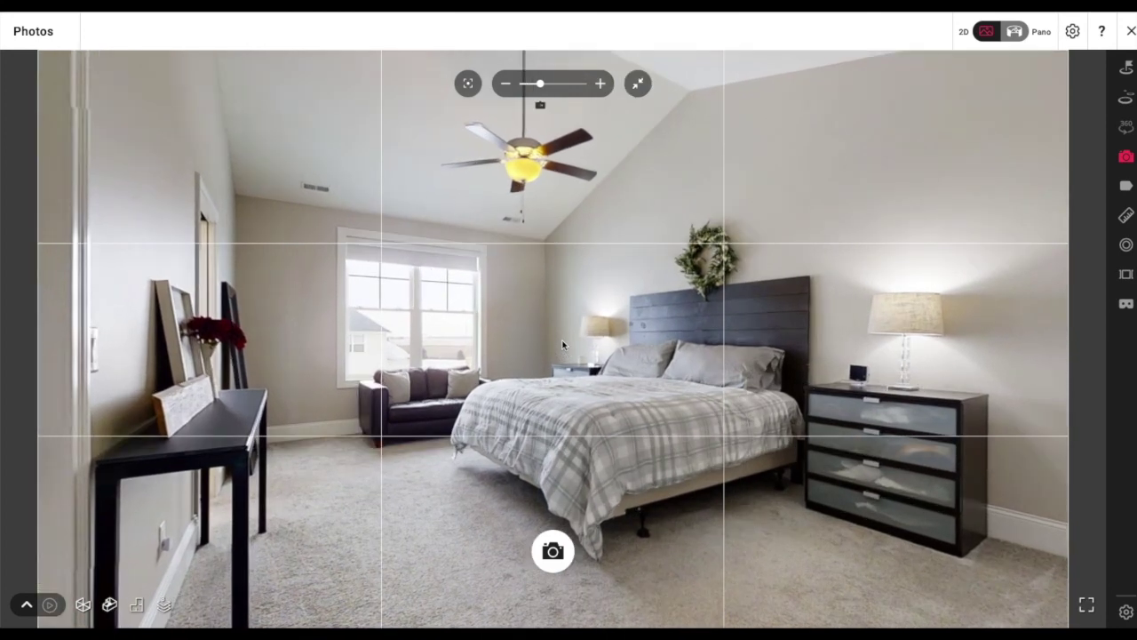
left_click_drag(636, 382, 608, 382)
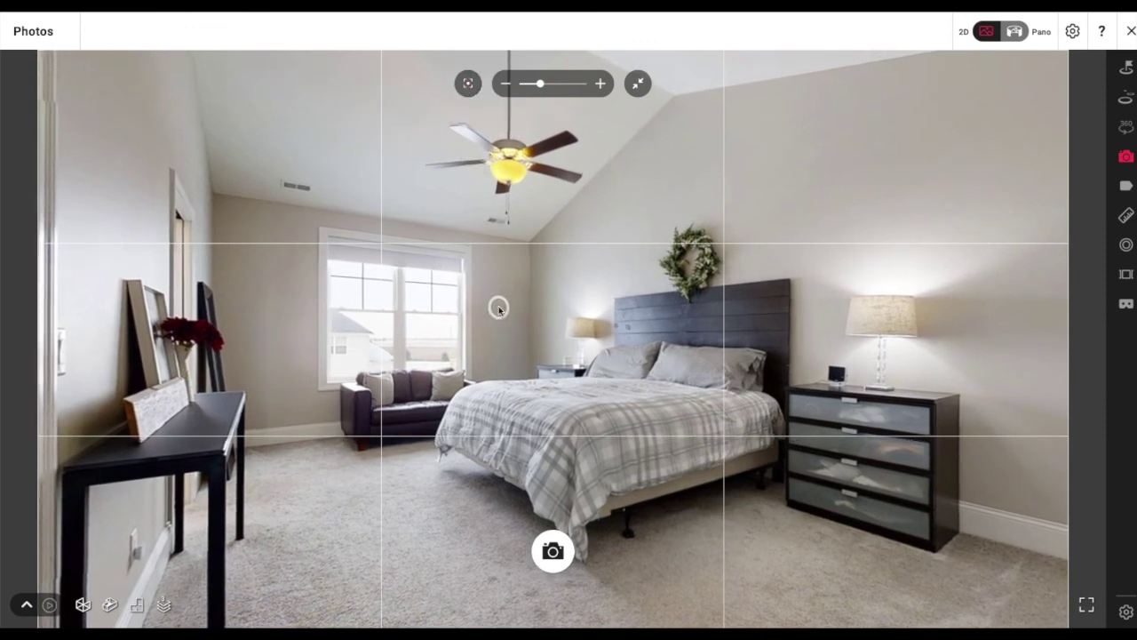
left_click_drag(515, 328, 520, 326)
left_click(477, 90)
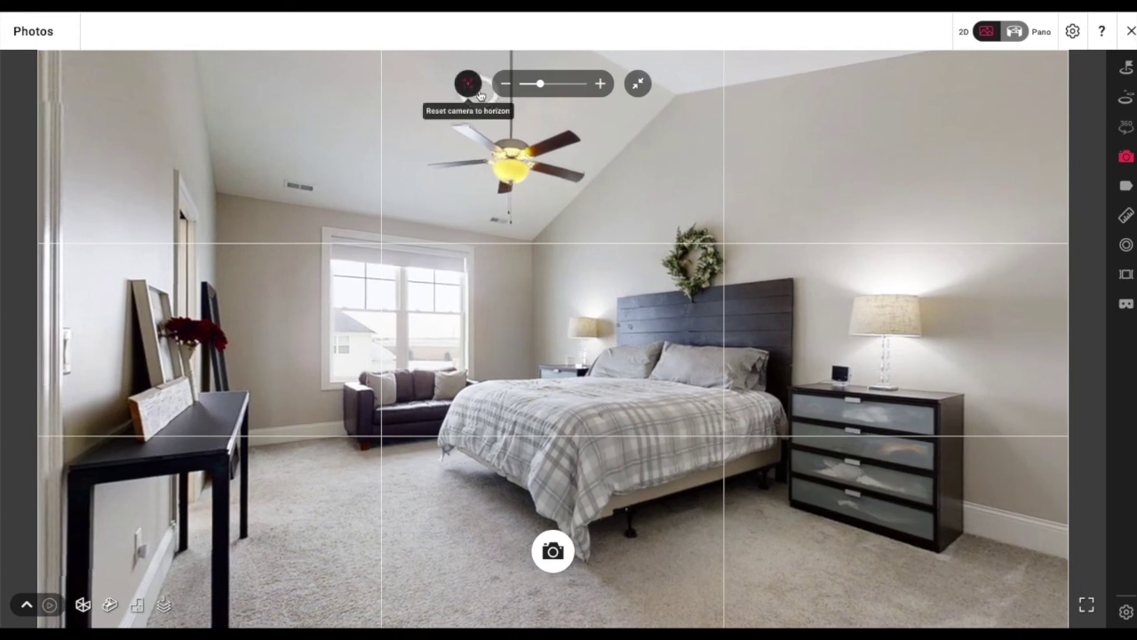
left_click(553, 552)
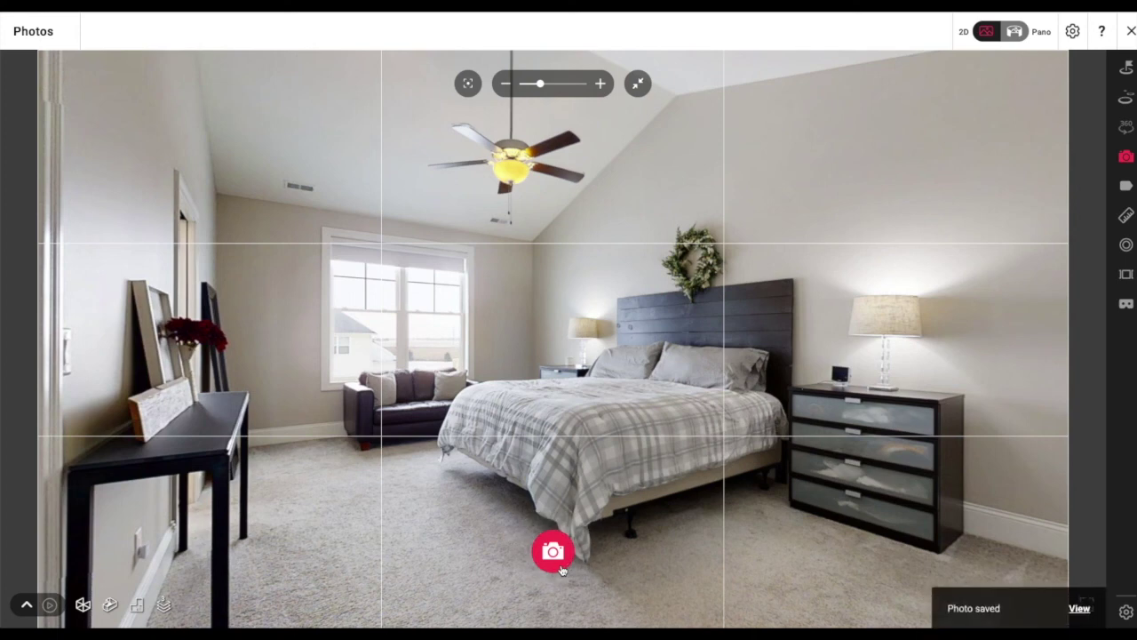
Move across the bedroom to the viewpoint beside the far nightstand and turn back toward the entrance door
left_click(939, 500)
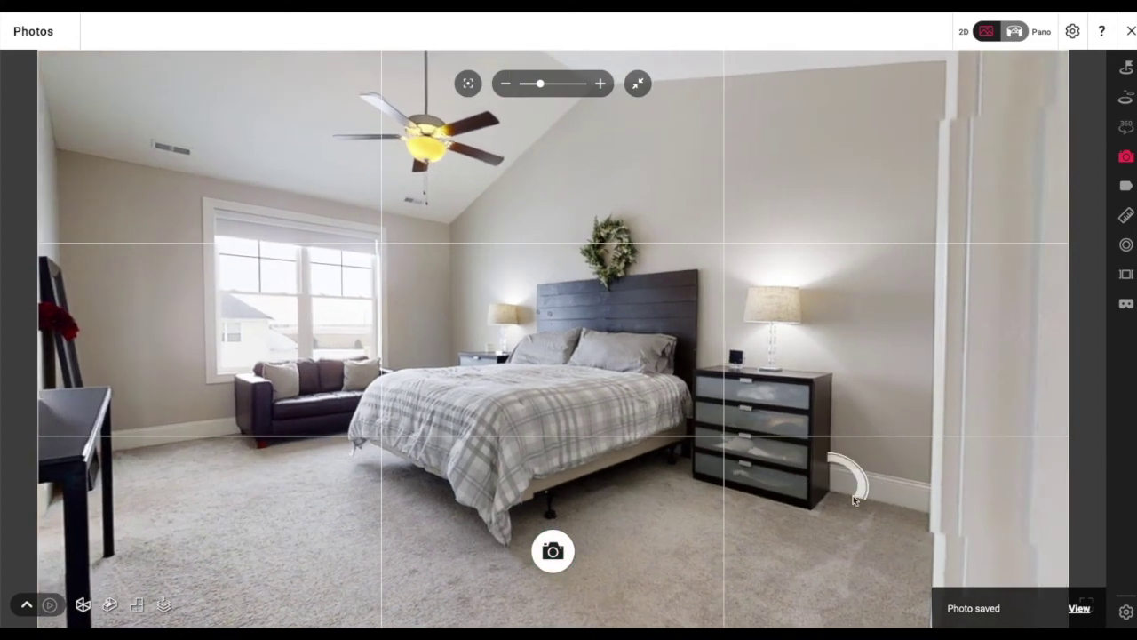
left_click_drag(858, 499, 556, 457)
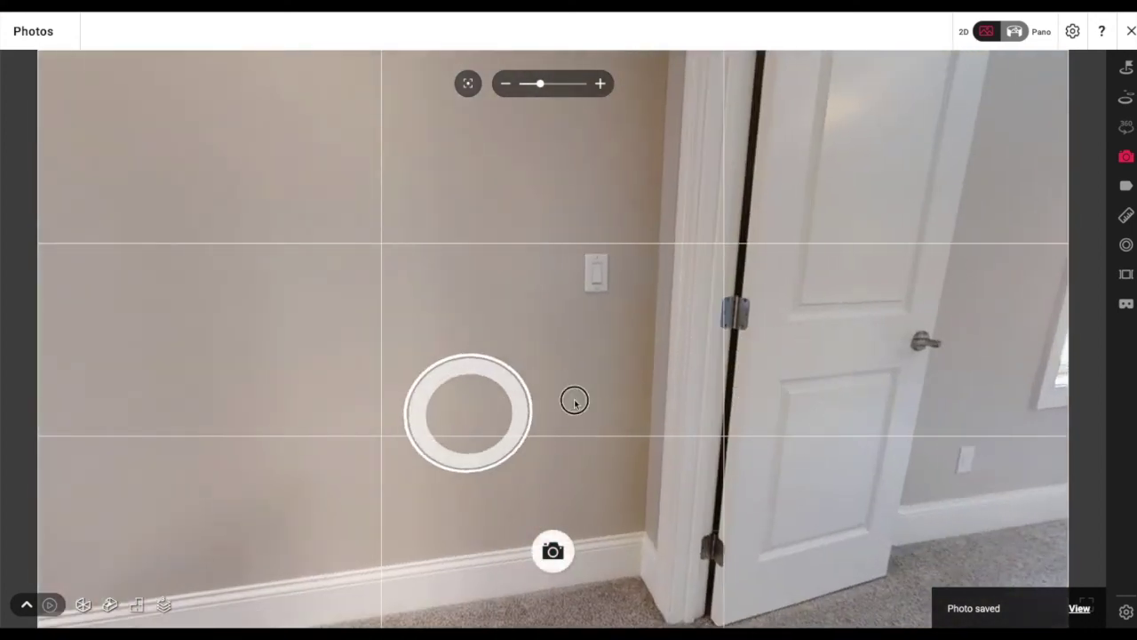
left_click_drag(266, 479, 481, 431)
left_click(400, 429)
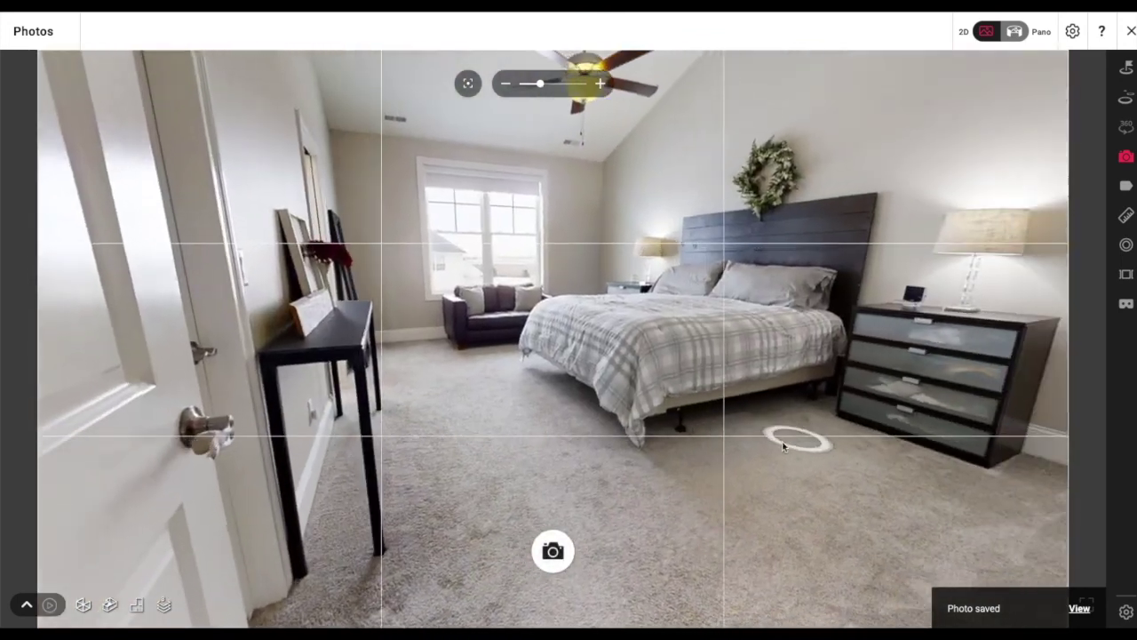
left_click(562, 422)
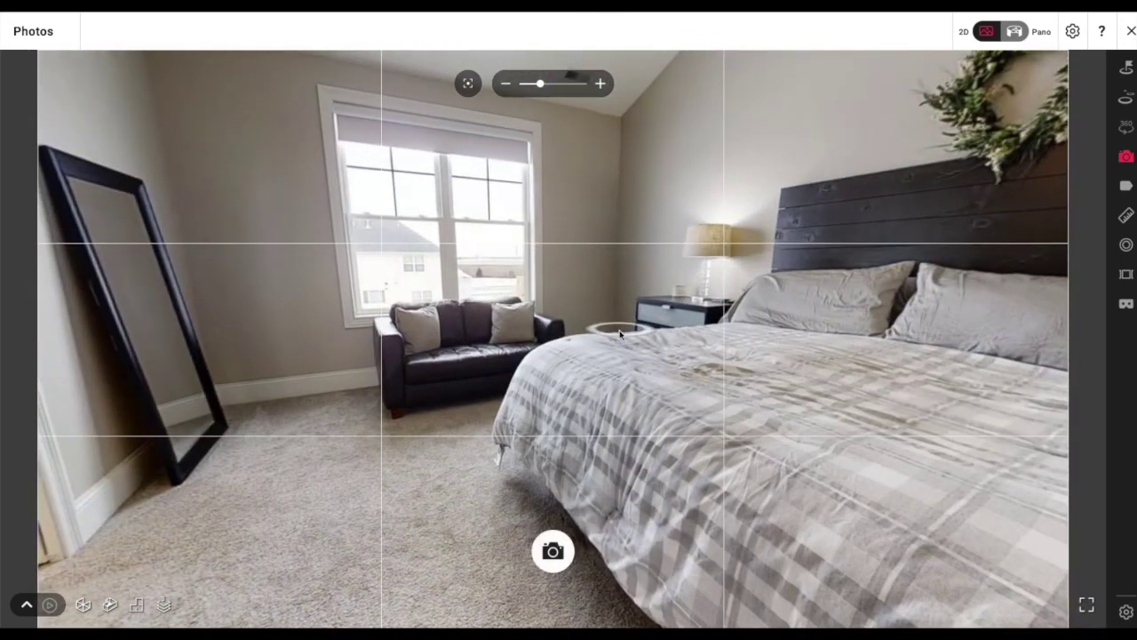
left_click(619, 330)
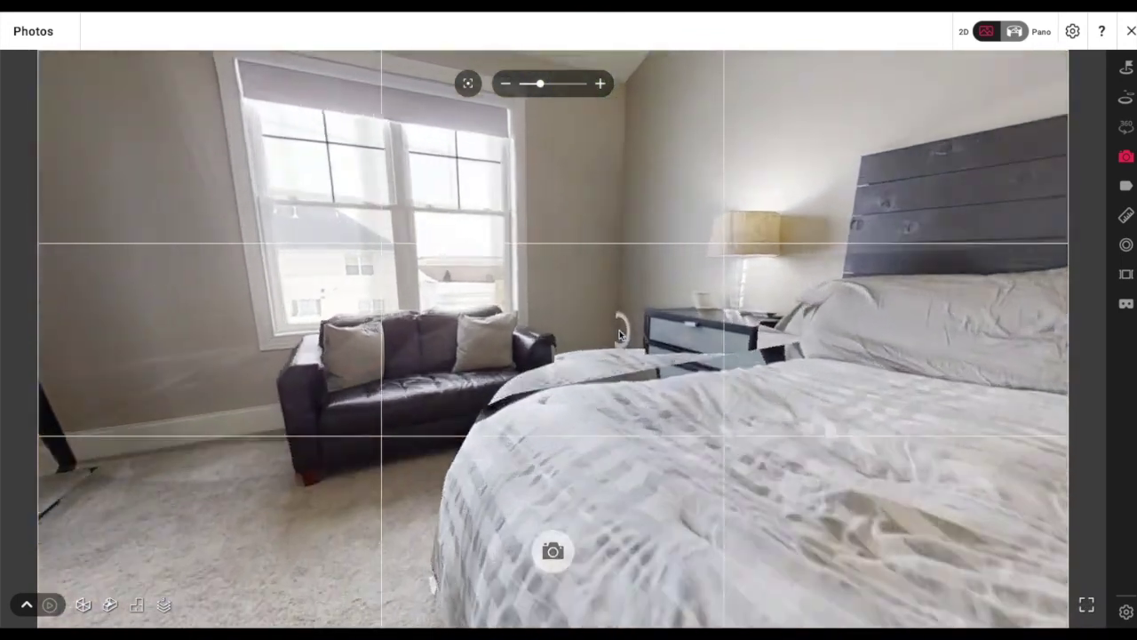
left_click(609, 453)
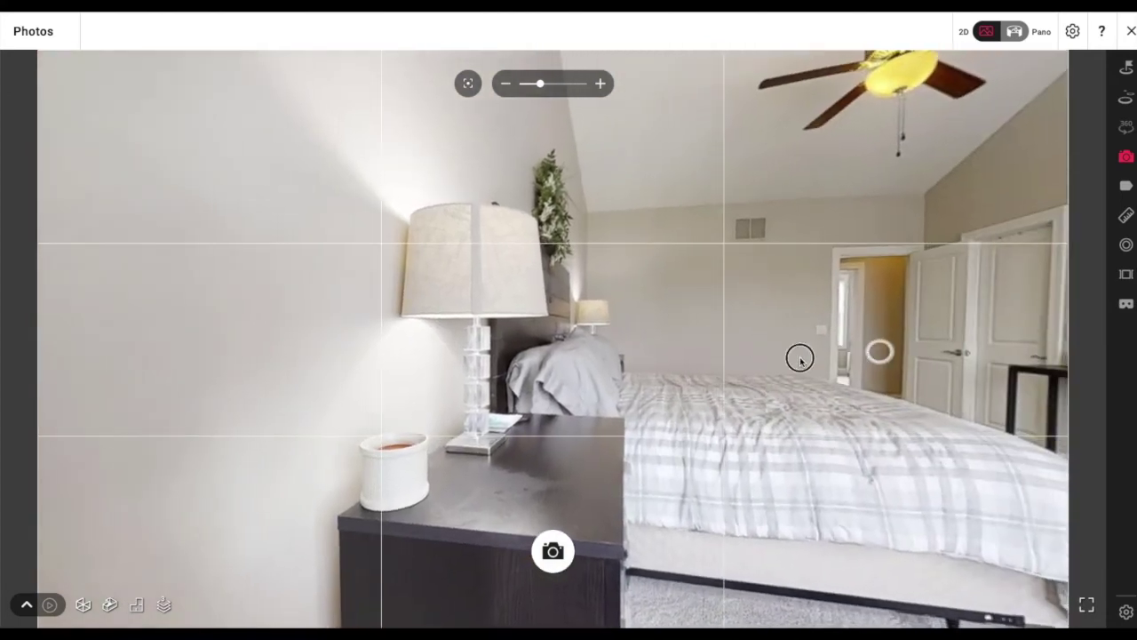
Frame the bed, console table, bathroom doorway and standing mirror, straighten to the horizon, and save a 2D photo
left_click(799, 358)
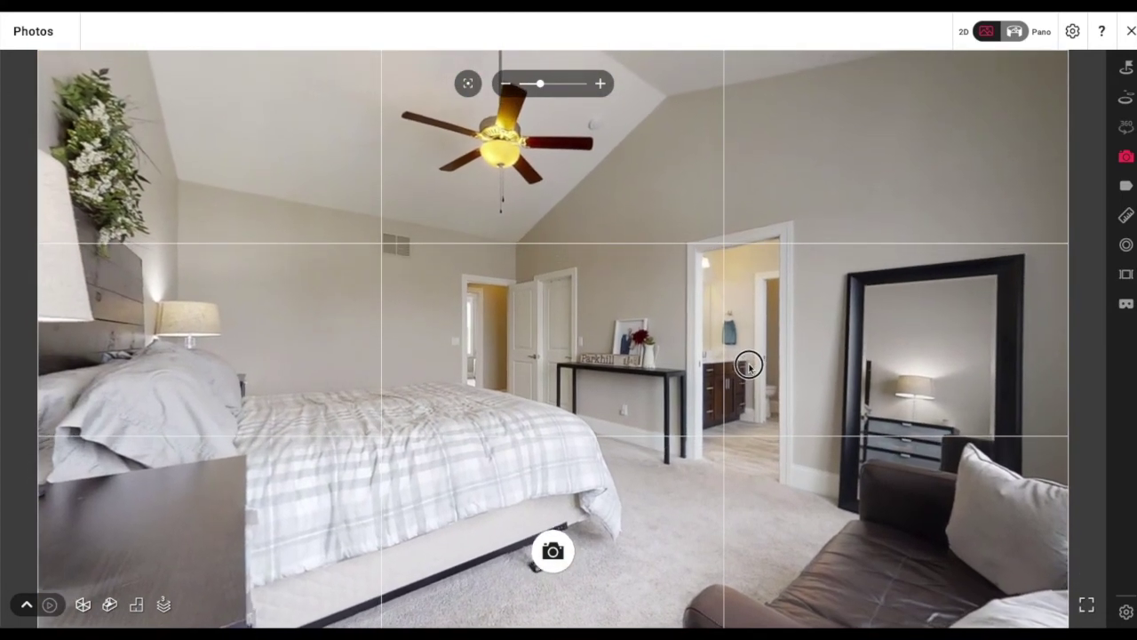
left_click(461, 82)
mouse_move(408, 218)
left_mouse_down()
mouse_move(469, 218)
mouse_move(393, 221)
left_mouse_up()
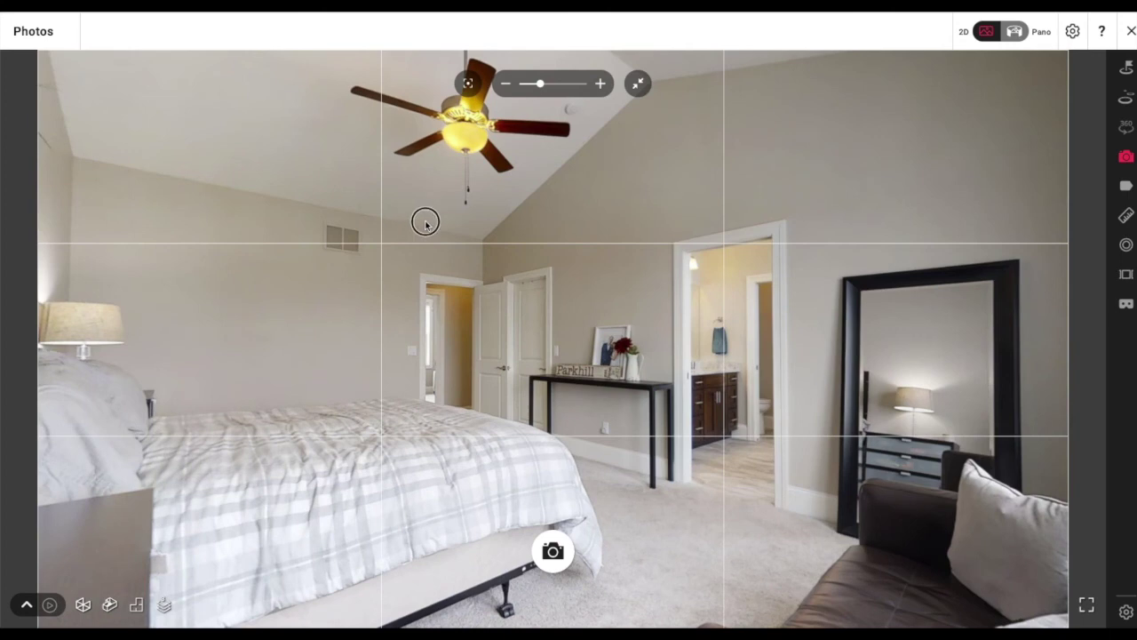
mouse_move(424, 218)
left_mouse_down()
mouse_move(461, 220)
mouse_move(441, 219)
left_mouse_up()
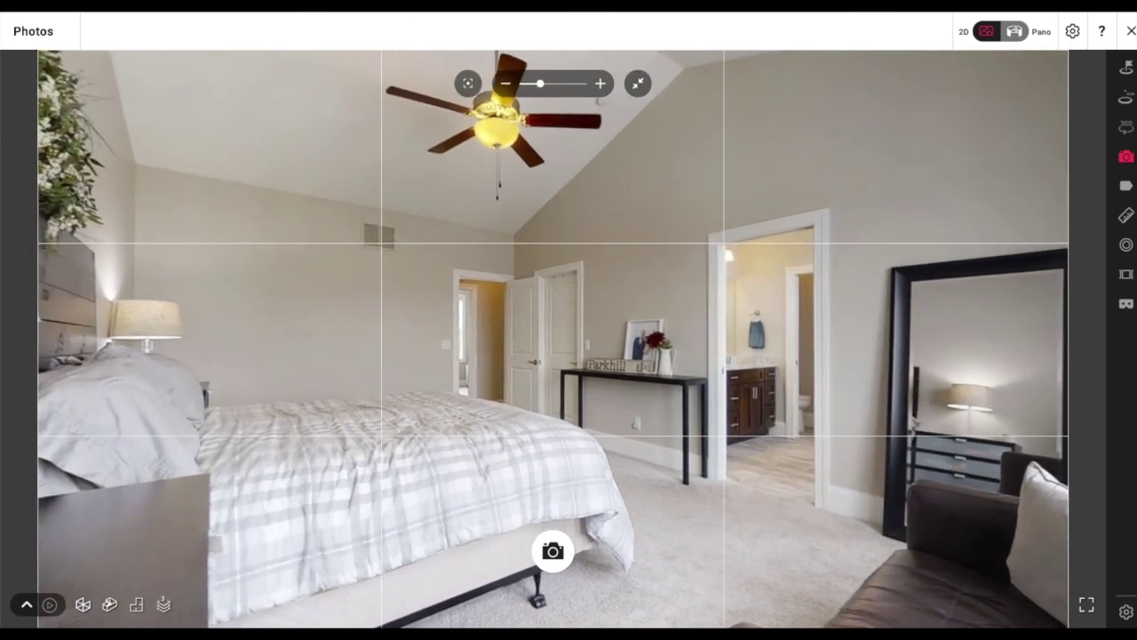
left_click(466, 87)
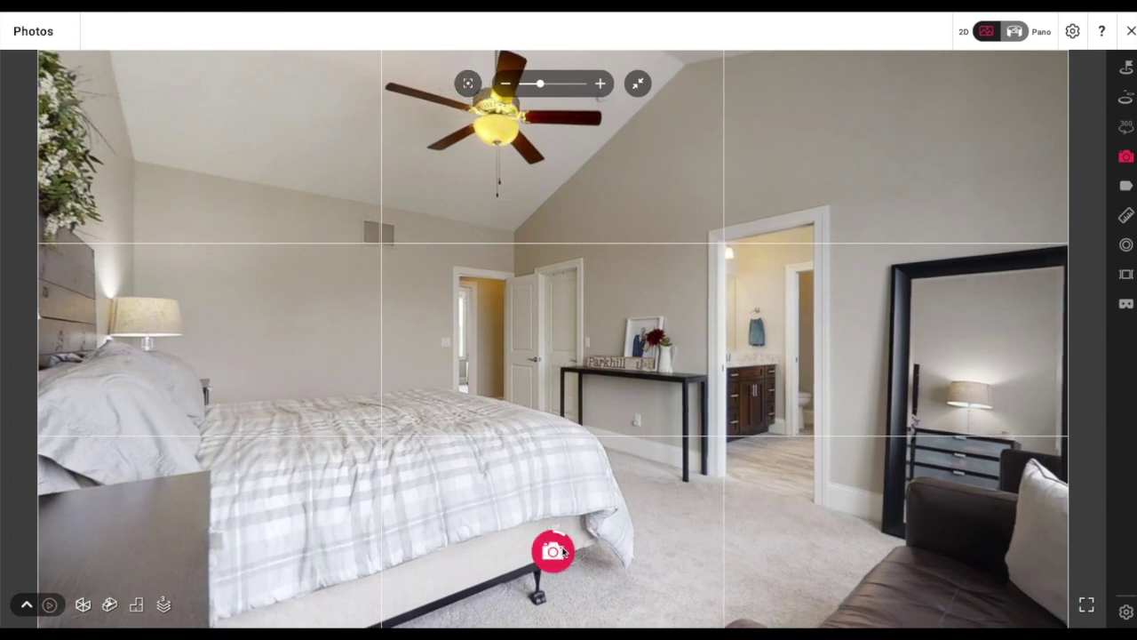
left_click(555, 551)
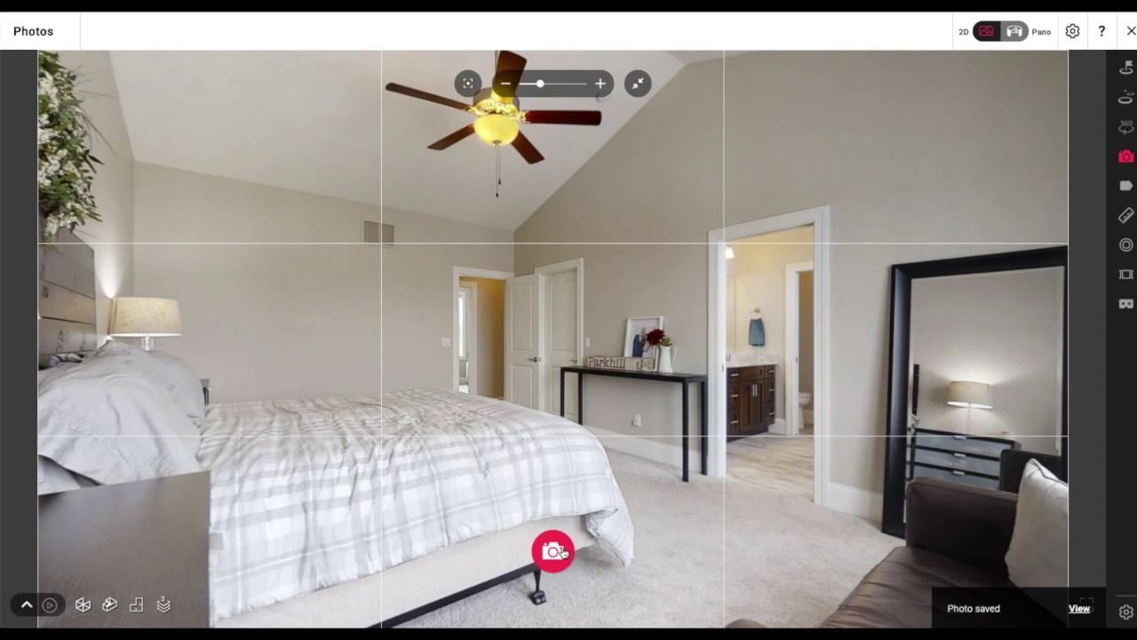
Reset the photo zoom, move near the bathroom doorway, and check the bed wall, mirror and window for another composition
left_click(636, 81)
left_click(779, 488)
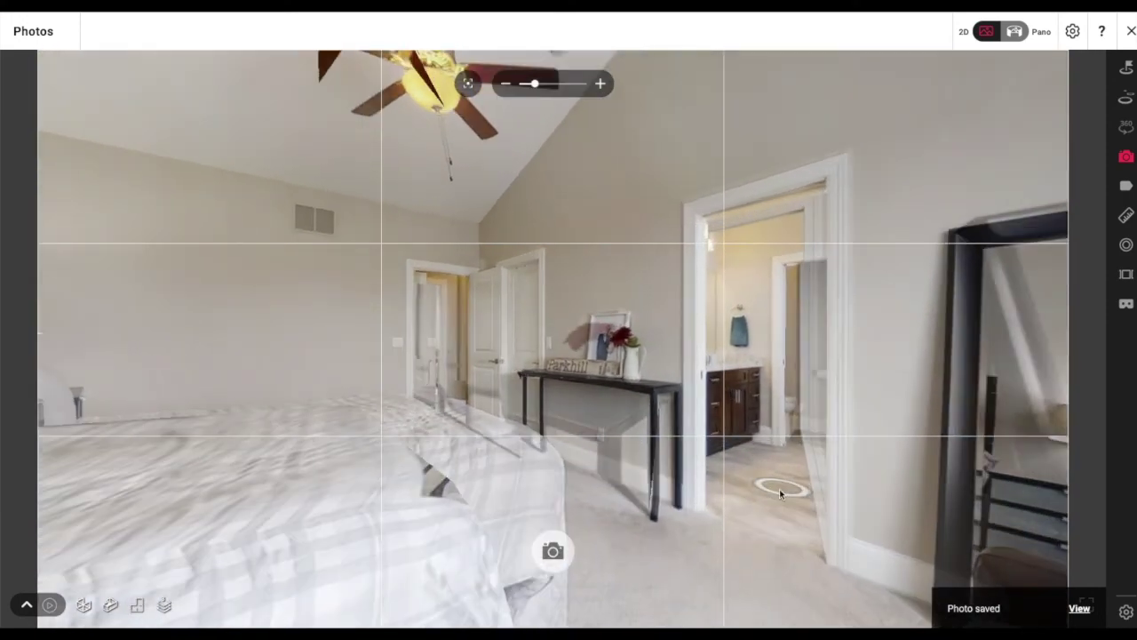
left_click_drag(444, 417, 640, 391)
left_click_drag(382, 378, 621, 373)
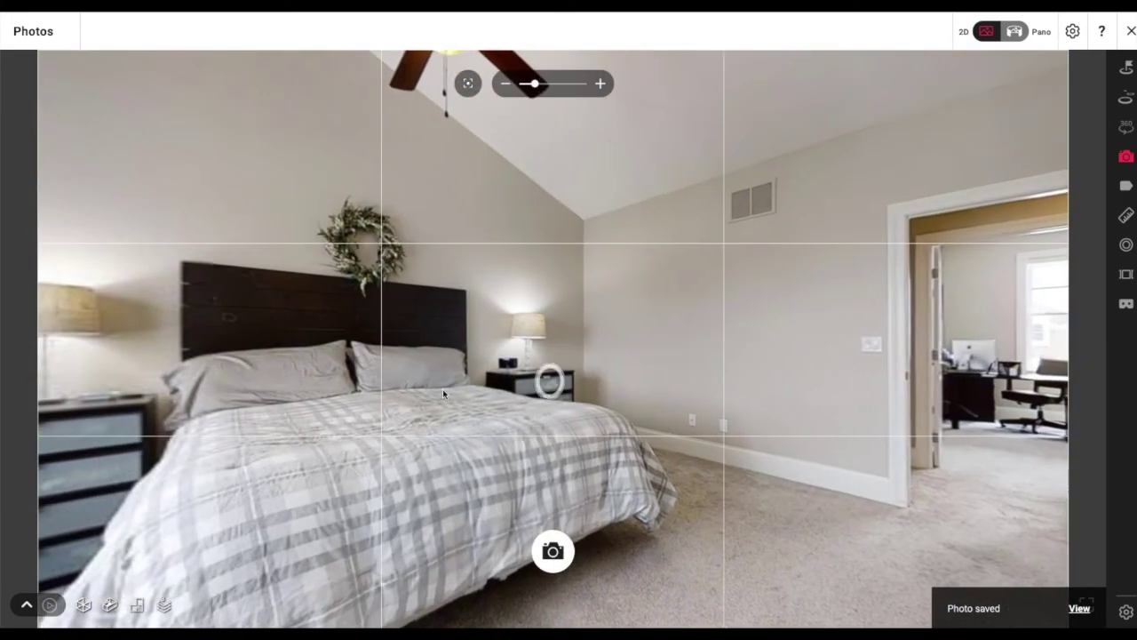
left_click_drag(444, 391, 600, 370)
left_click_drag(581, 330, 794, 337)
left_click_drag(528, 380, 734, 393)
left_click_drag(1066, 320, 940, 283)
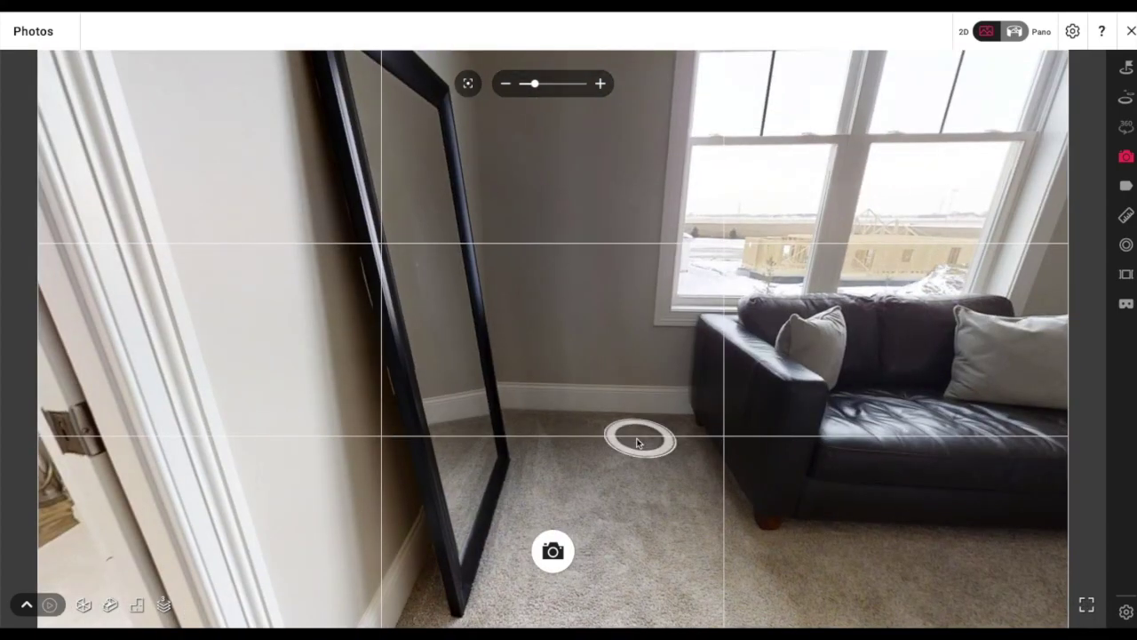
Move beside the sofa, frame the bed, both nightstands, open door and console table, and save a 2D photo
left_click(556, 459)
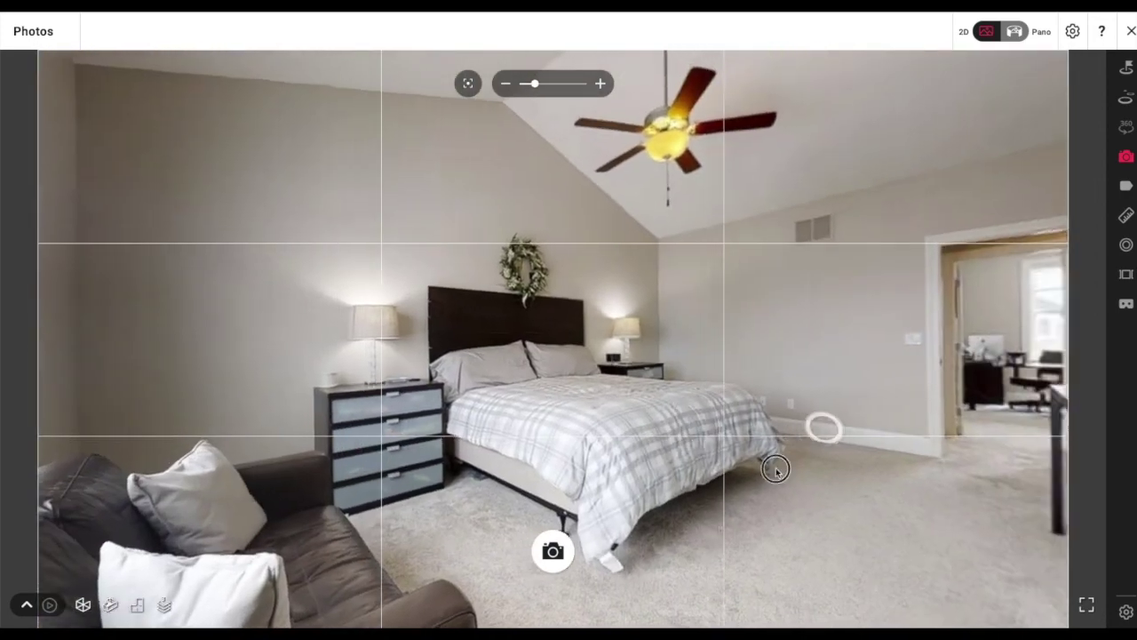
left_click_drag(776, 469, 900, 435)
scroll(430, 334, "up", 2)
scroll(814, 449, "down", 2)
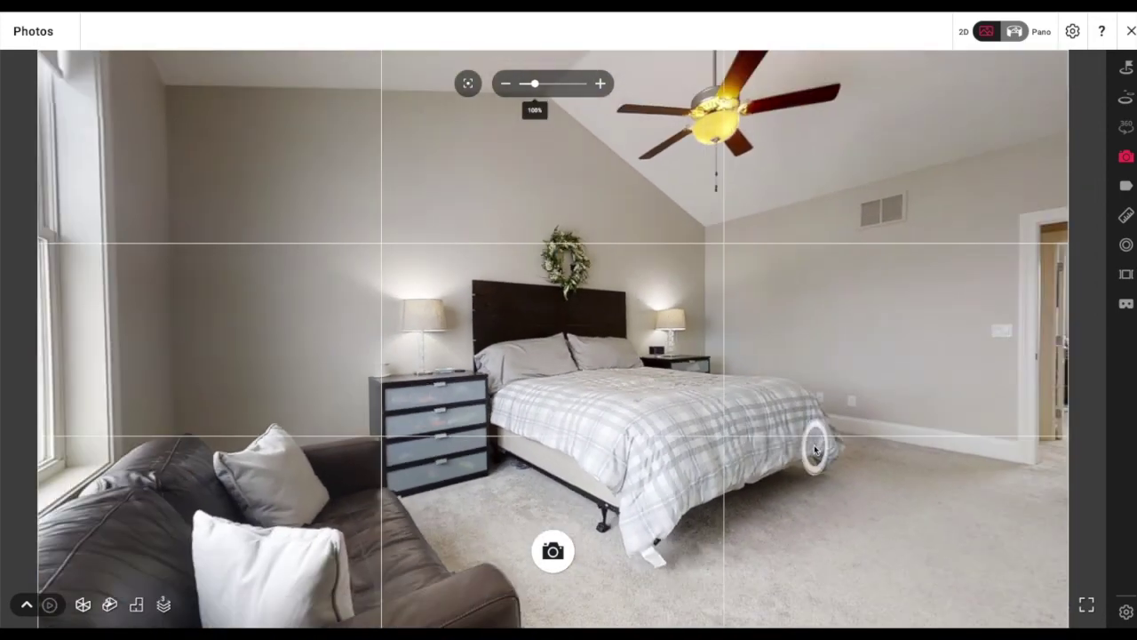
left_click_drag(699, 196, 591, 210)
left_click_drag(596, 256, 622, 248)
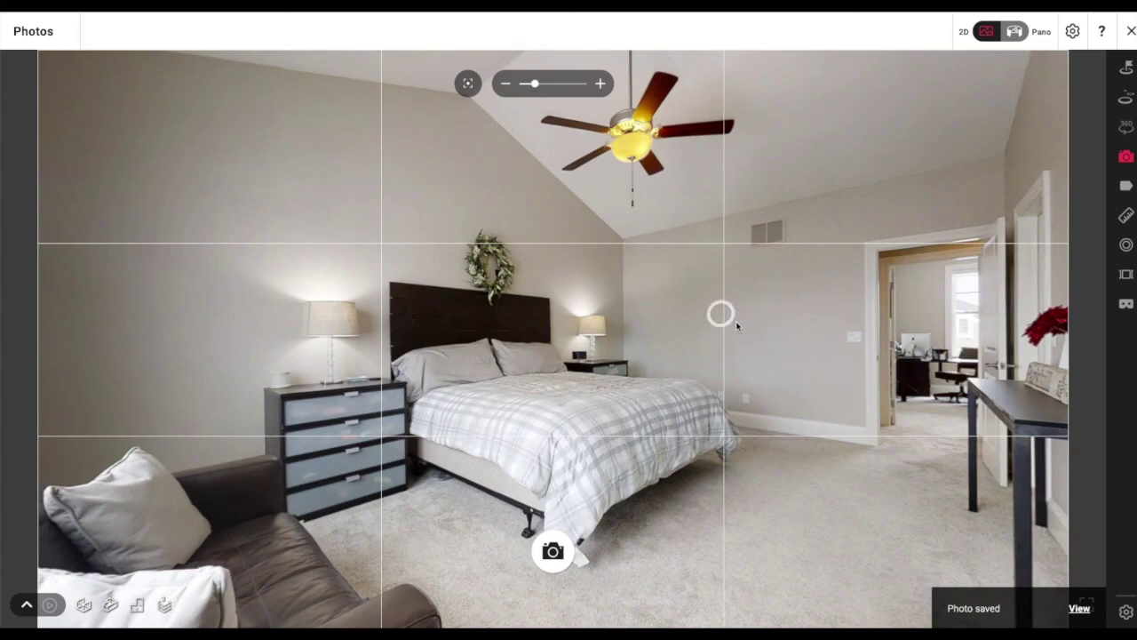
Enter the bathroom, frame the double vanity, toilet room and tiled shower, straighten to the horizon, and save a 2D photo
left_click_drag(737, 326, 437, 265)
left_click_drag(675, 471, 633, 356)
left_click(631, 387)
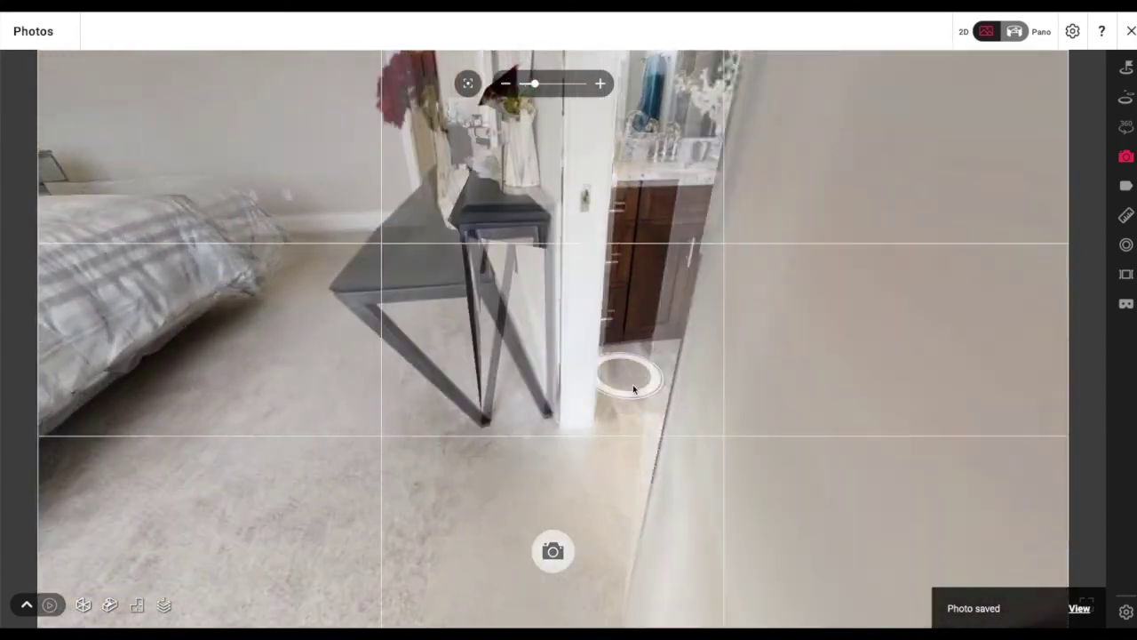
left_click(632, 384)
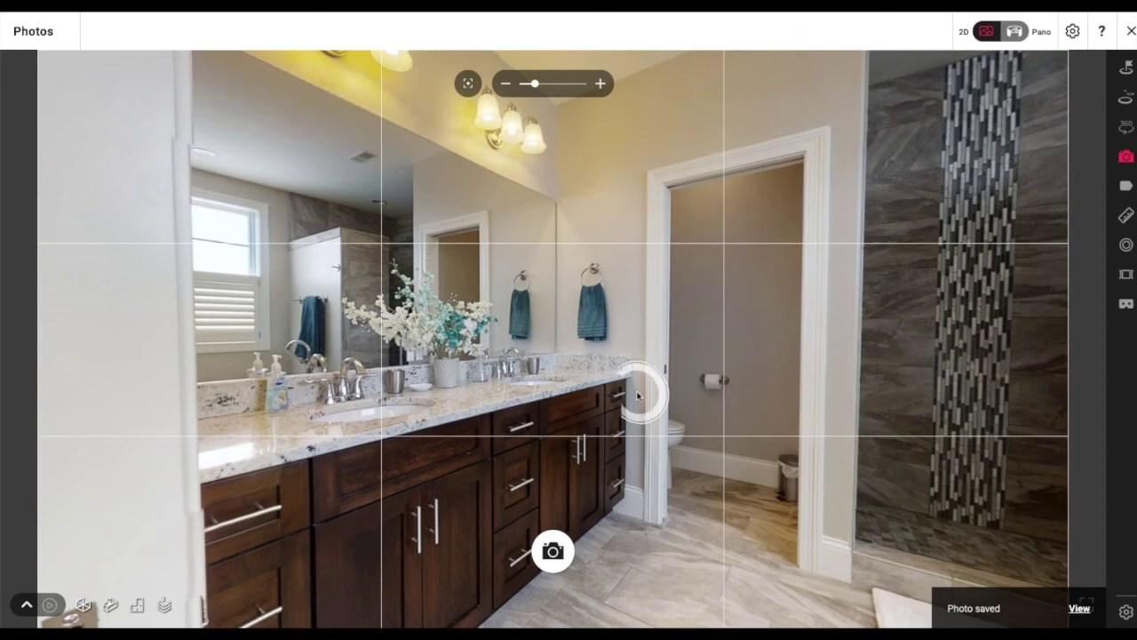
scroll(637, 395, "up", 1)
left_click_drag(718, 397, 649, 394)
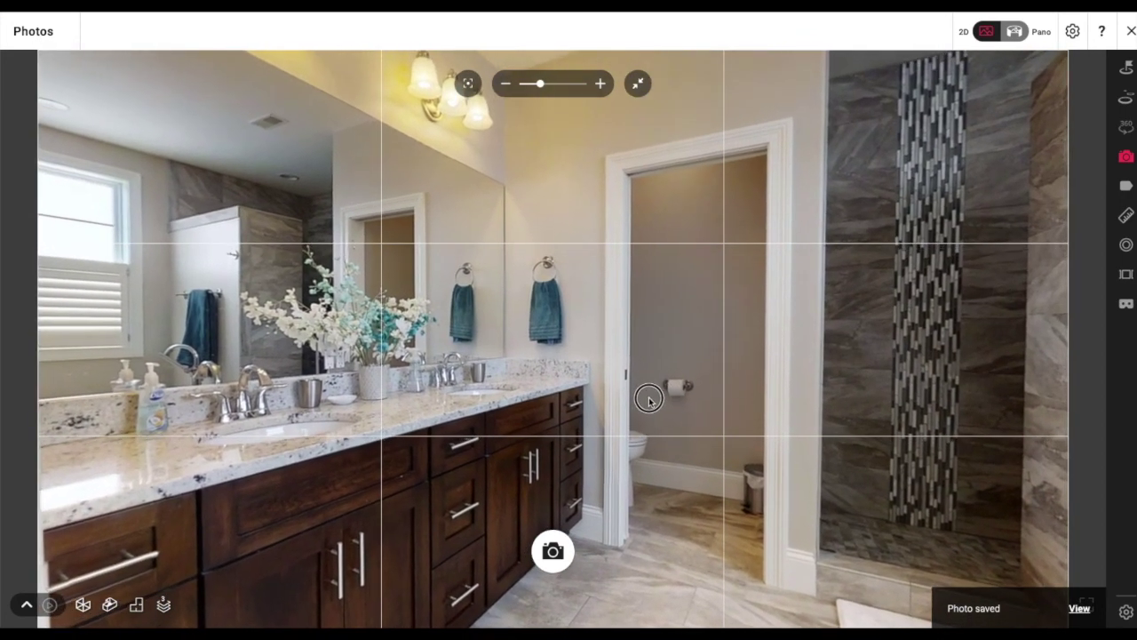
left_click(467, 85)
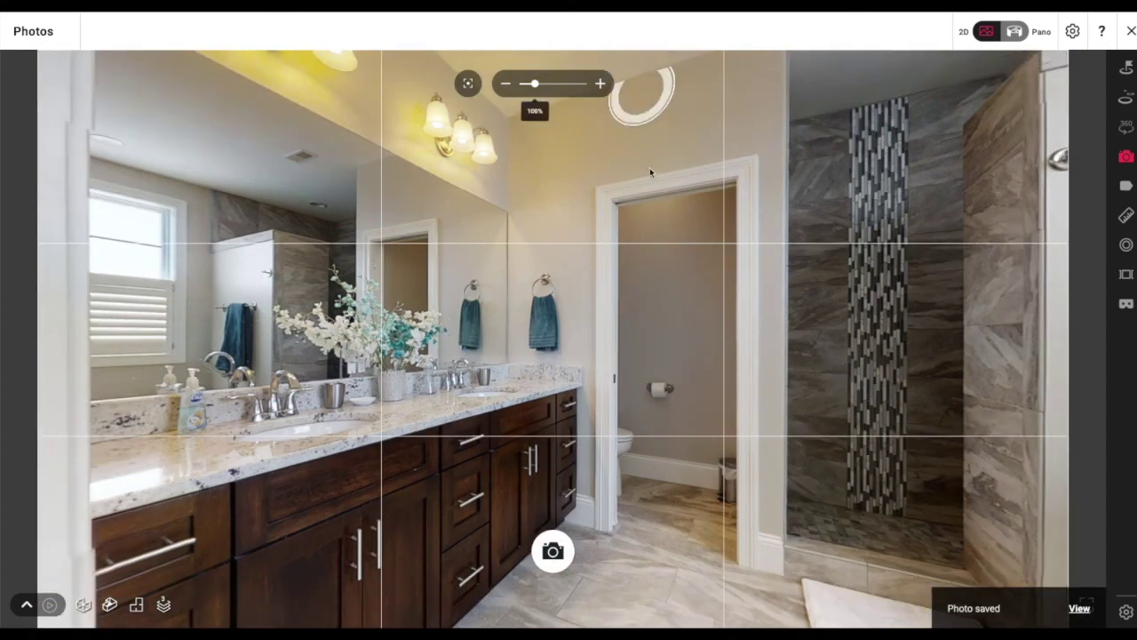
Move deeper into the bathroom, frame the freestanding tub, window and bedroom doorway, straighten to the horizon, and save a 2D photo
left_click(680, 393)
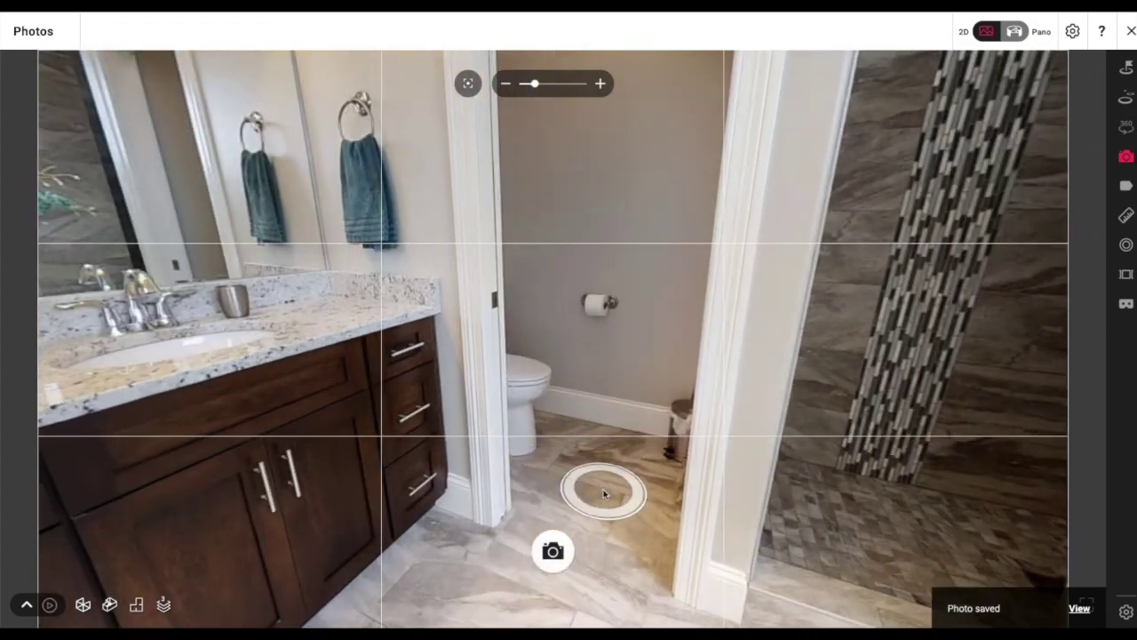
left_click(603, 488)
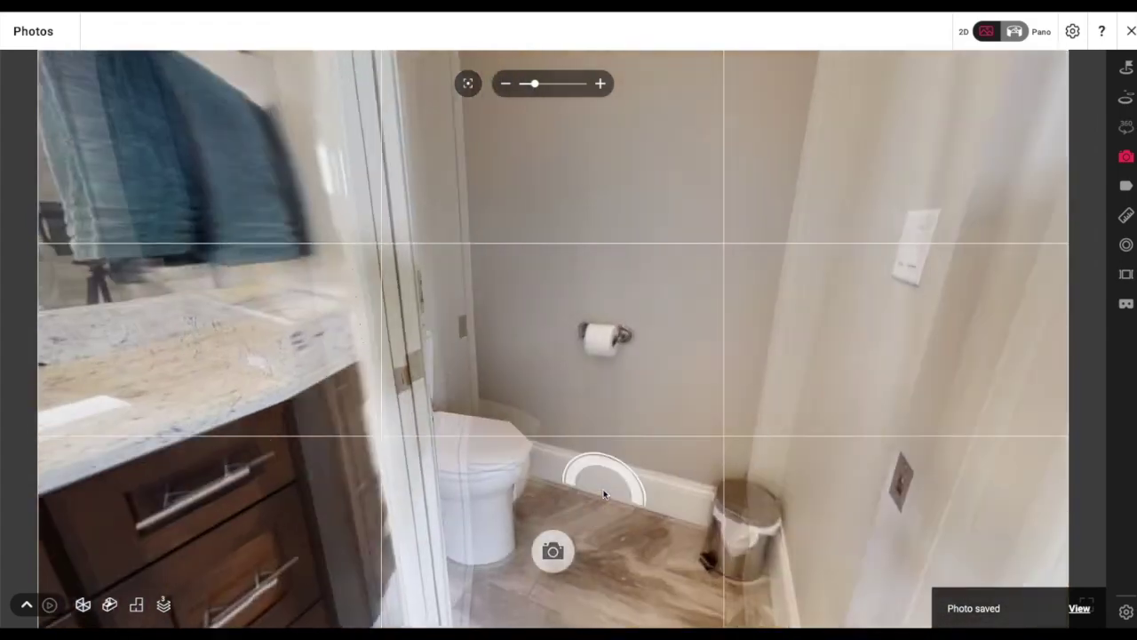
left_click_drag(665, 424, 977, 498)
left_click_drag(401, 381, 452, 353)
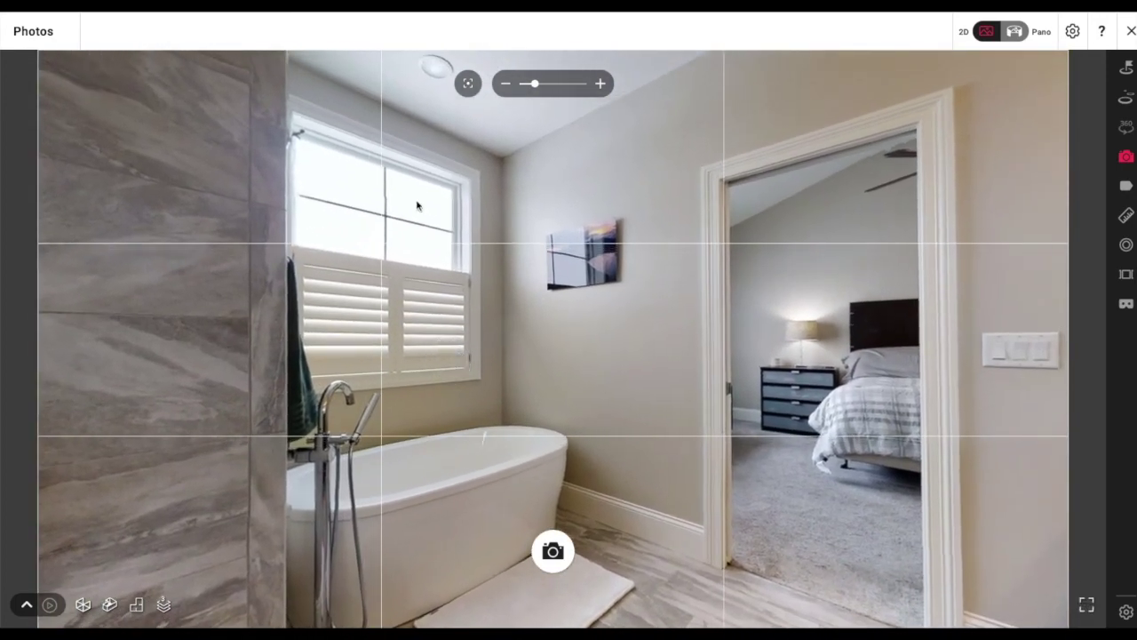
left_click(463, 87)
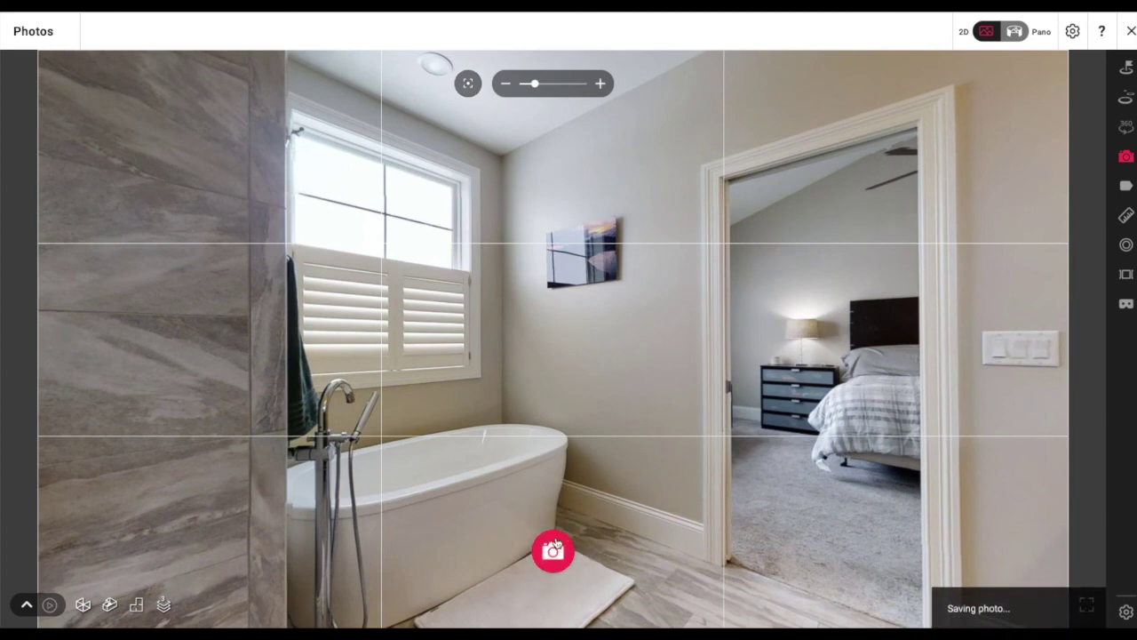
Check the freestanding tub and window head-on and beside the shower at 80% zoom, and reset the zoom
left_click_drag(724, 520, 535, 350)
left_click(660, 447)
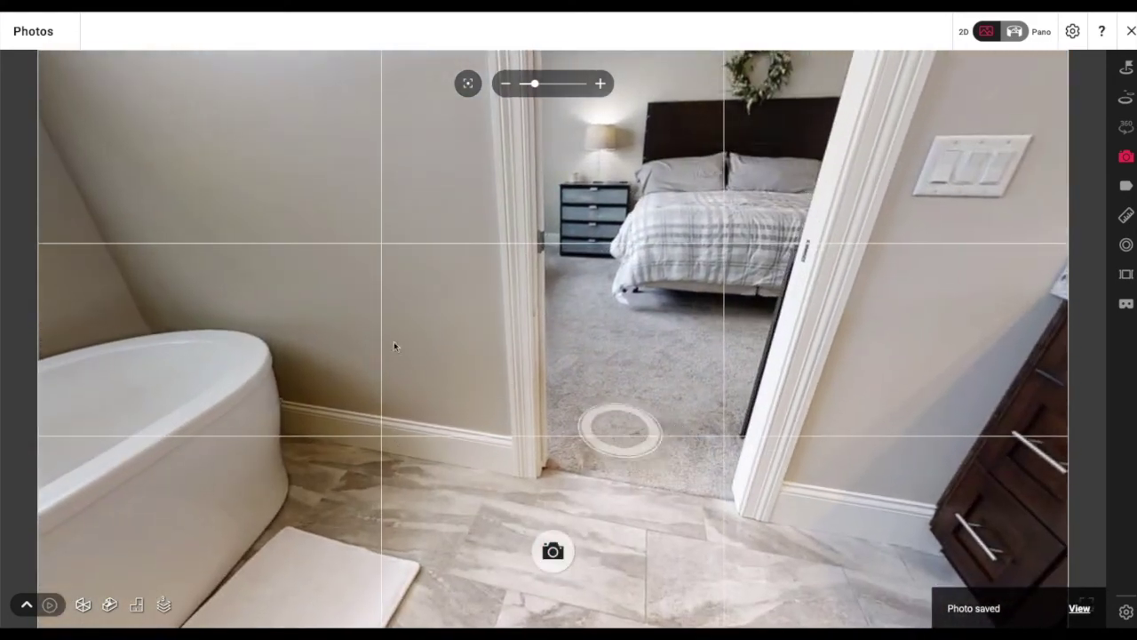
left_click_drag(393, 346, 858, 563)
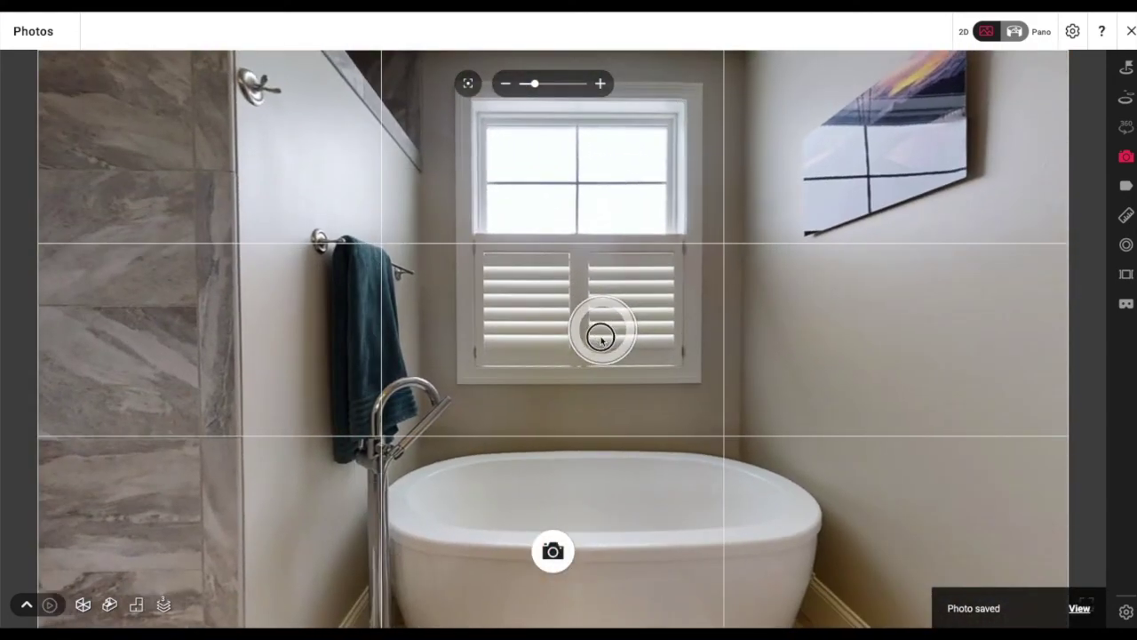
left_click_drag(600, 337, 600, 343)
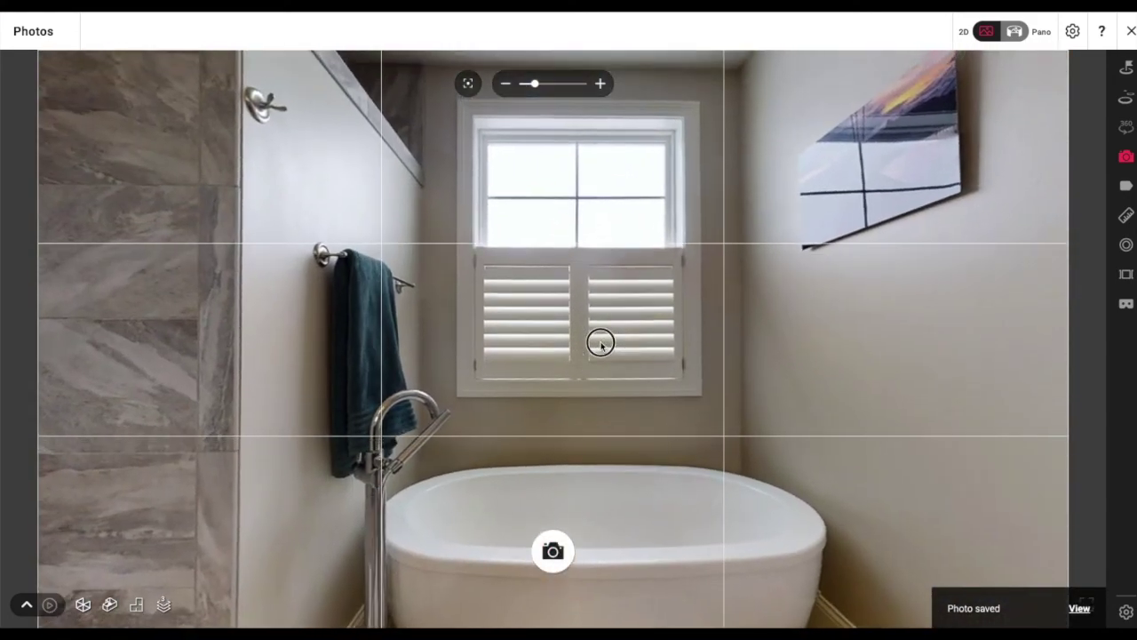
scroll(591, 370, "down", 2)
scroll(590, 372, "down", 2)
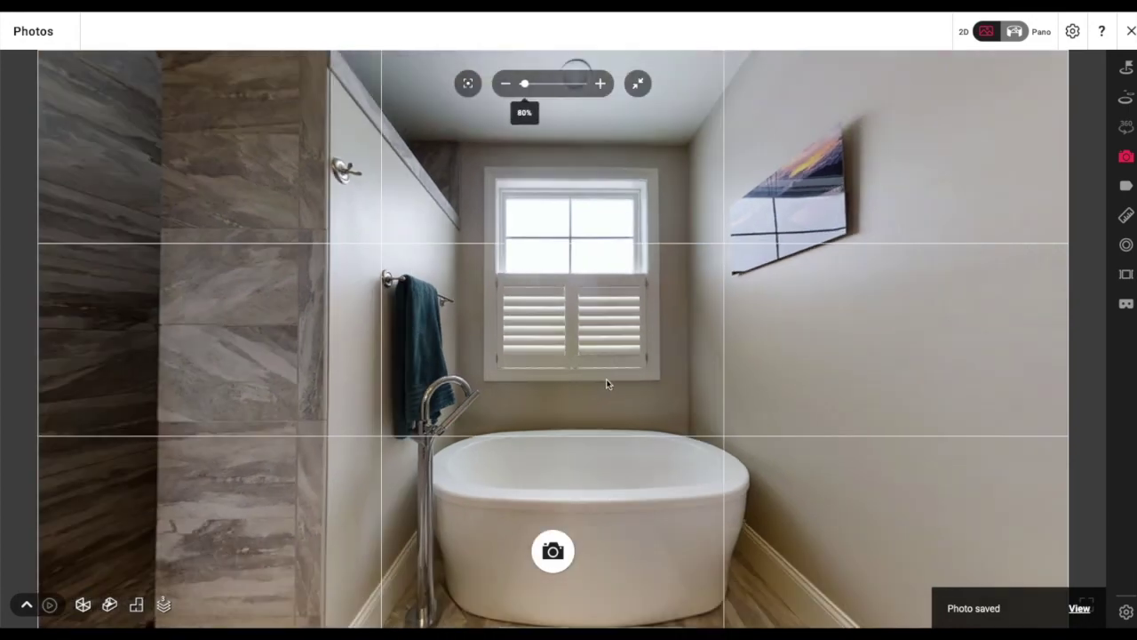
left_click_drag(619, 382, 774, 379)
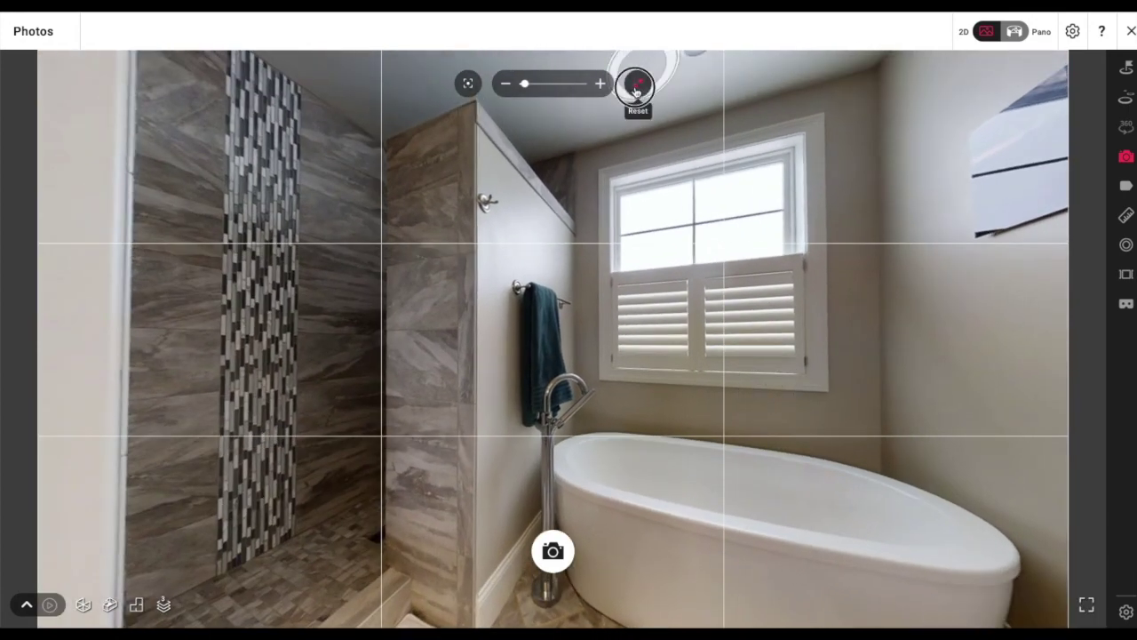
left_click(636, 86)
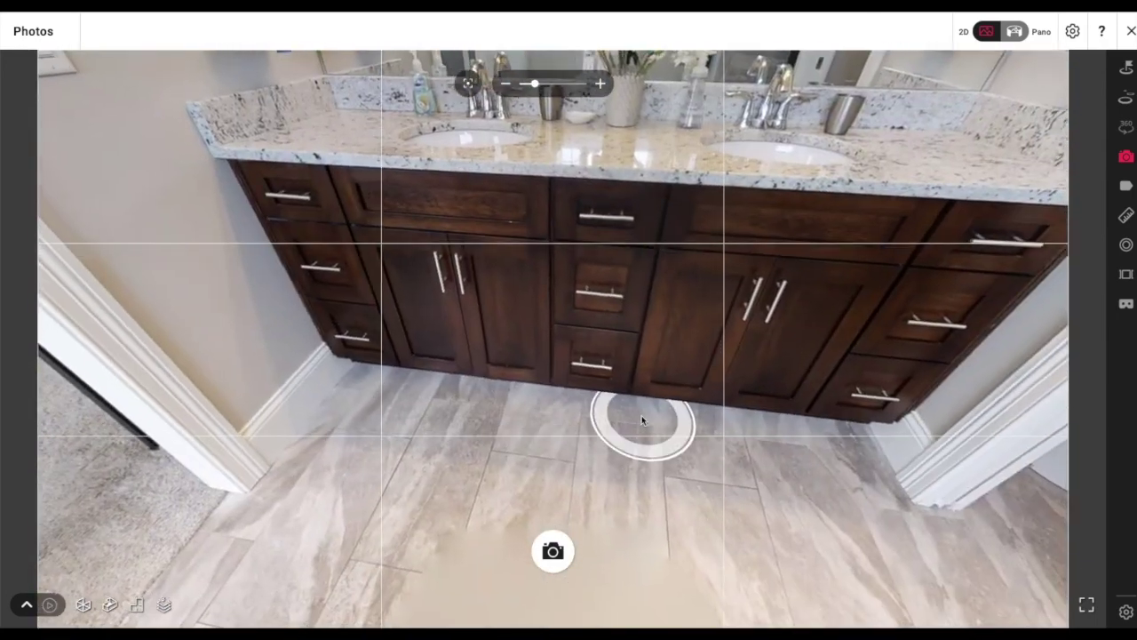
Examine the double vanity, bathroom entrance, toilet room and tiled shower interior for further photo compositions
left_click(641, 415)
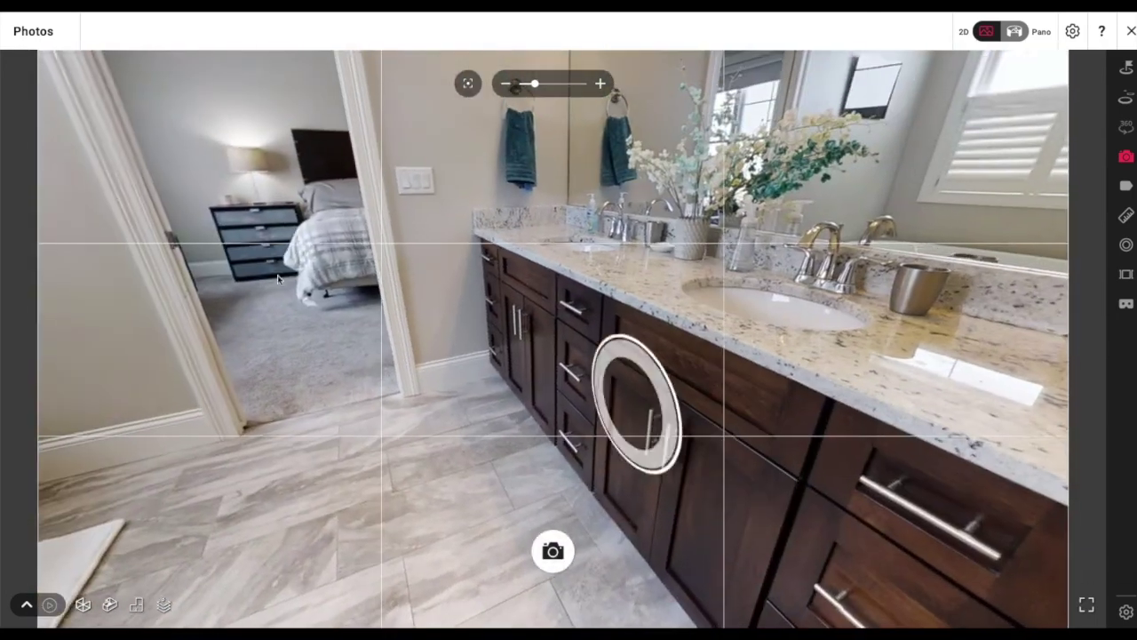
left_click(280, 280)
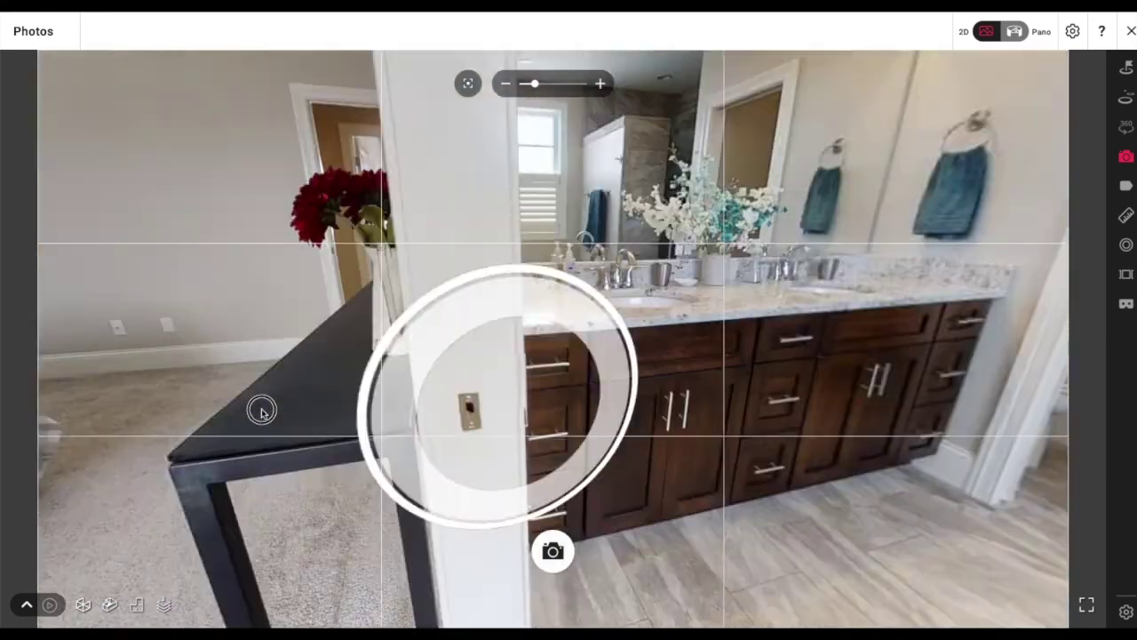
left_click_drag(261, 412, 253, 426)
left_click_drag(620, 414, 223, 406)
left_click_drag(538, 343, 514, 480)
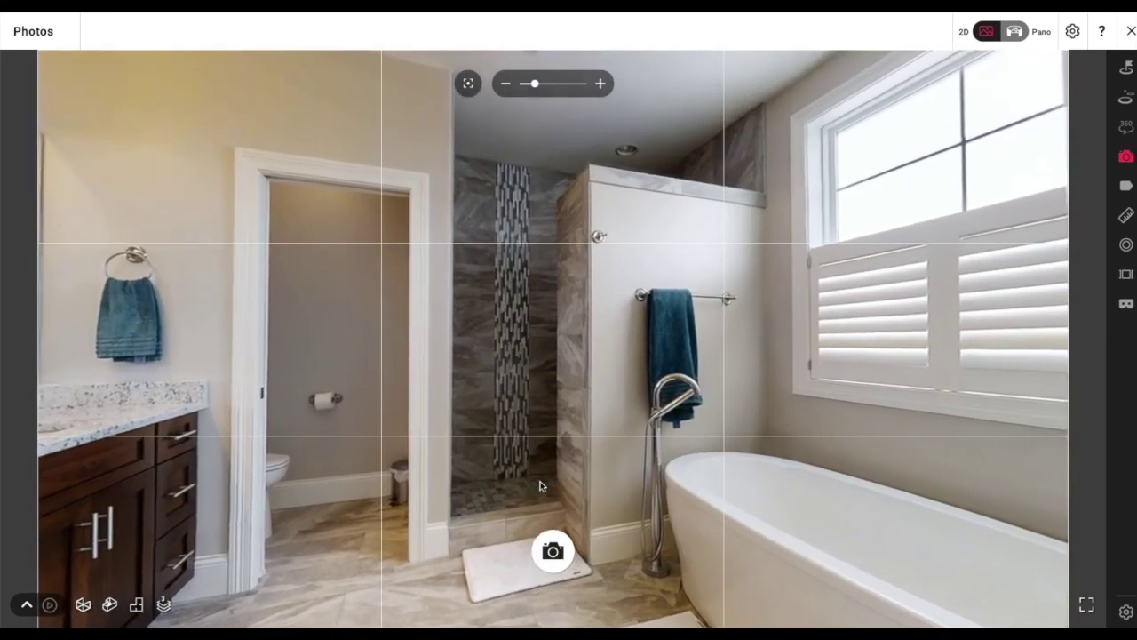
left_click_drag(540, 486, 670, 275)
left_click(555, 463)
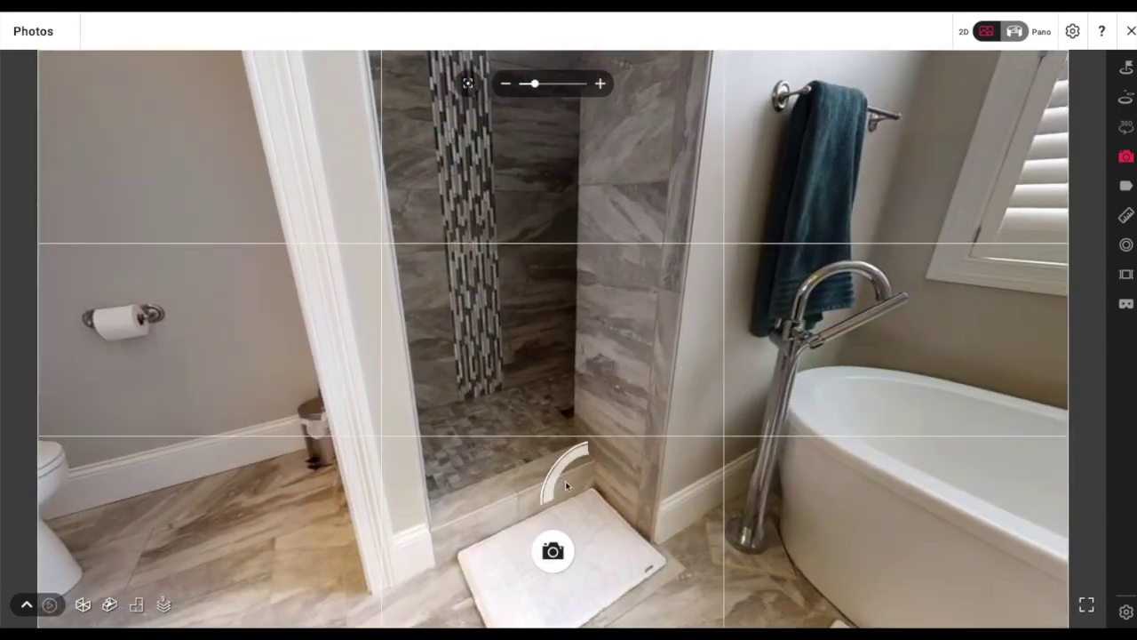
left_click(565, 481)
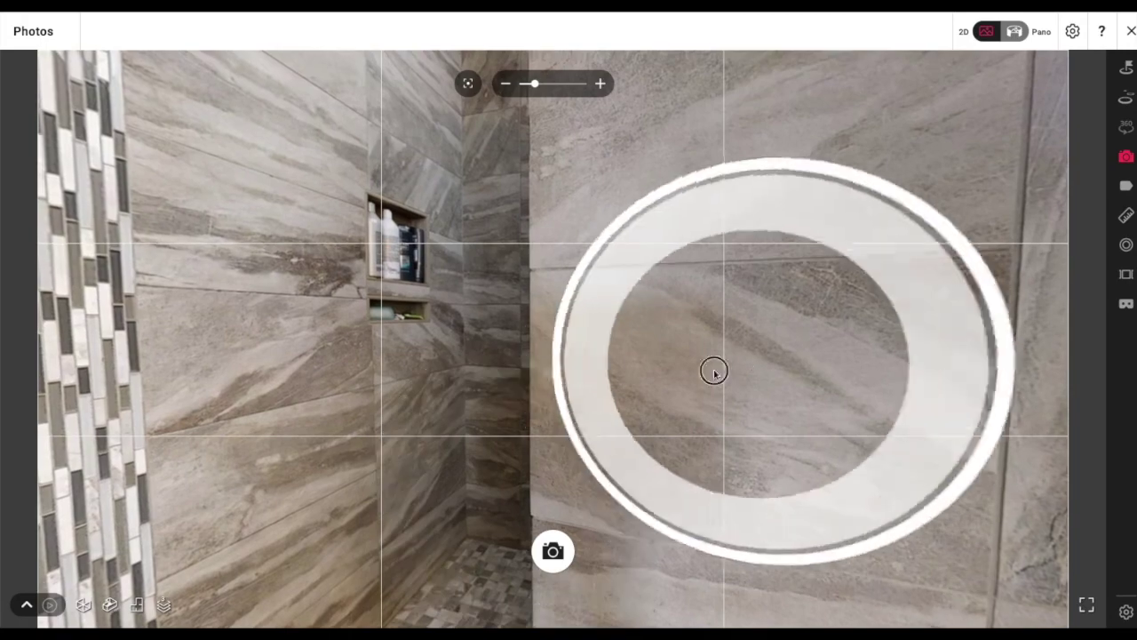
left_click_drag(714, 370, 337, 371)
left_click_drag(627, 432, 288, 232)
left_click(743, 543)
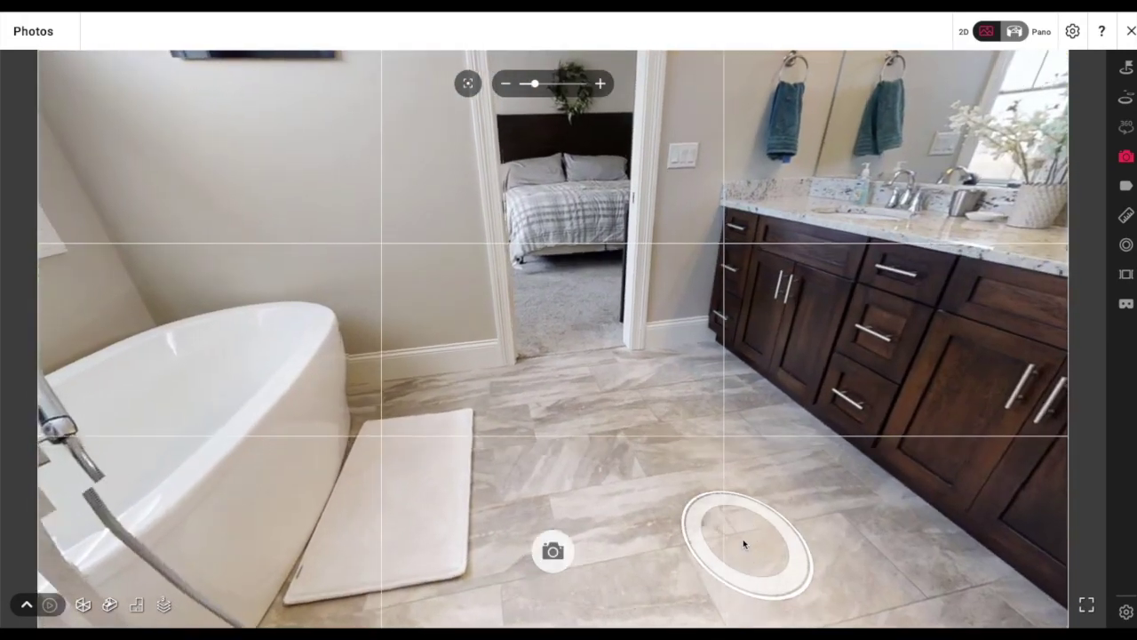
Leave the bathroom and move through the bedroom to the hall facing the office doorway
left_click_drag(570, 430, 565, 352)
left_click_drag(838, 357, 623, 425)
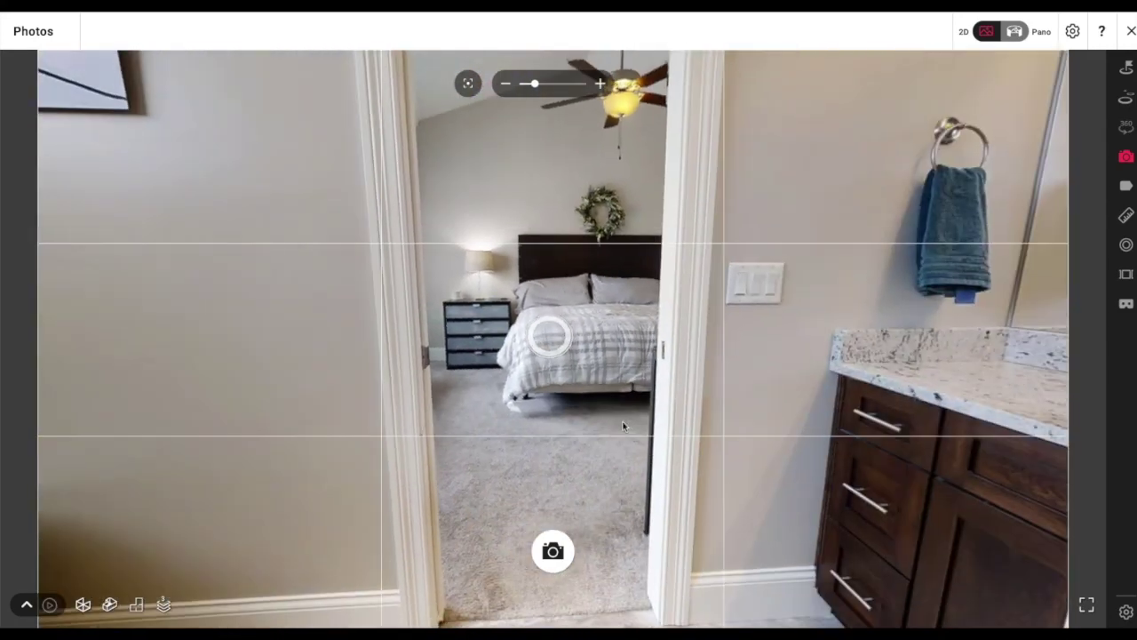
left_click(625, 427)
left_click_drag(696, 434, 673, 435)
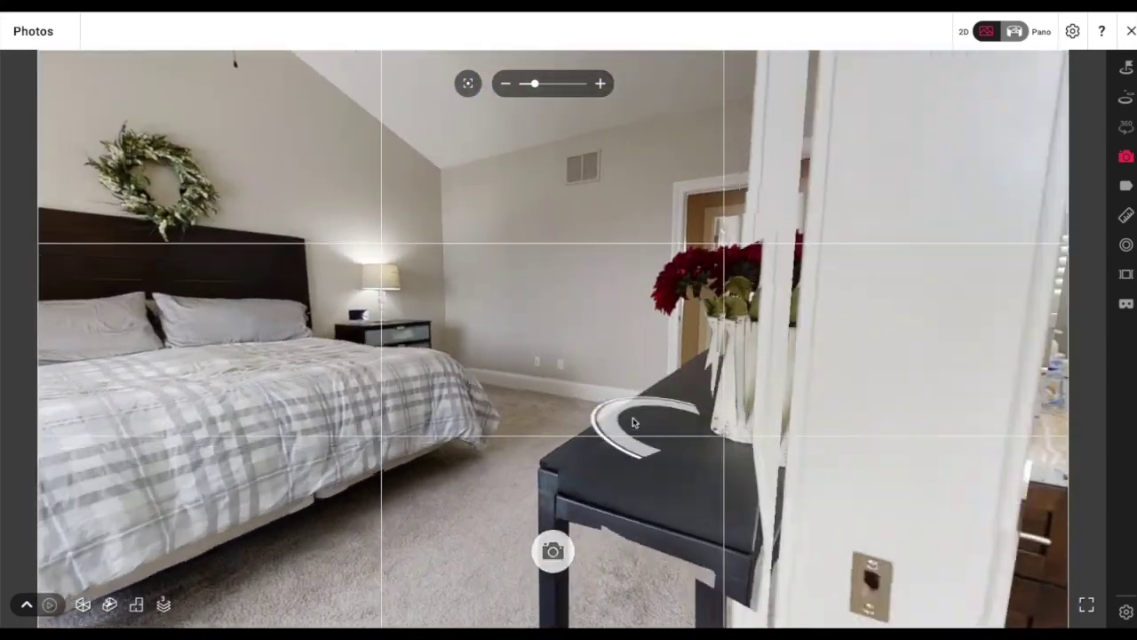
left_click(634, 419)
left_click_drag(826, 418, 668, 452)
left_click(684, 464)
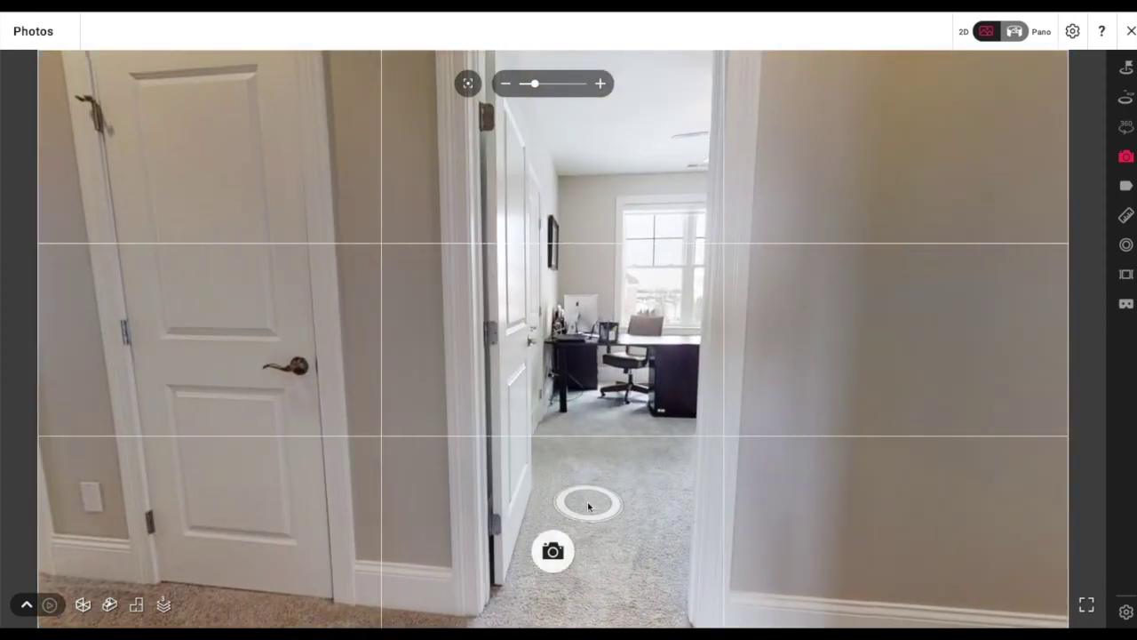
Move from the hall into the office entrance and face the desk, window and sofa
left_click(589, 500)
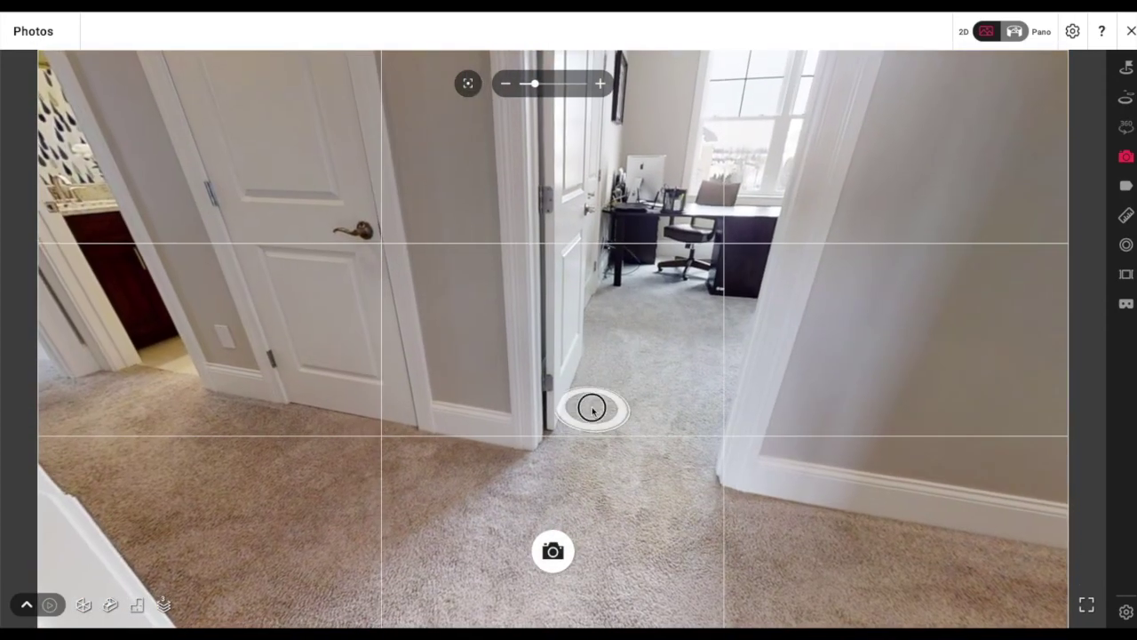
left_click(591, 403)
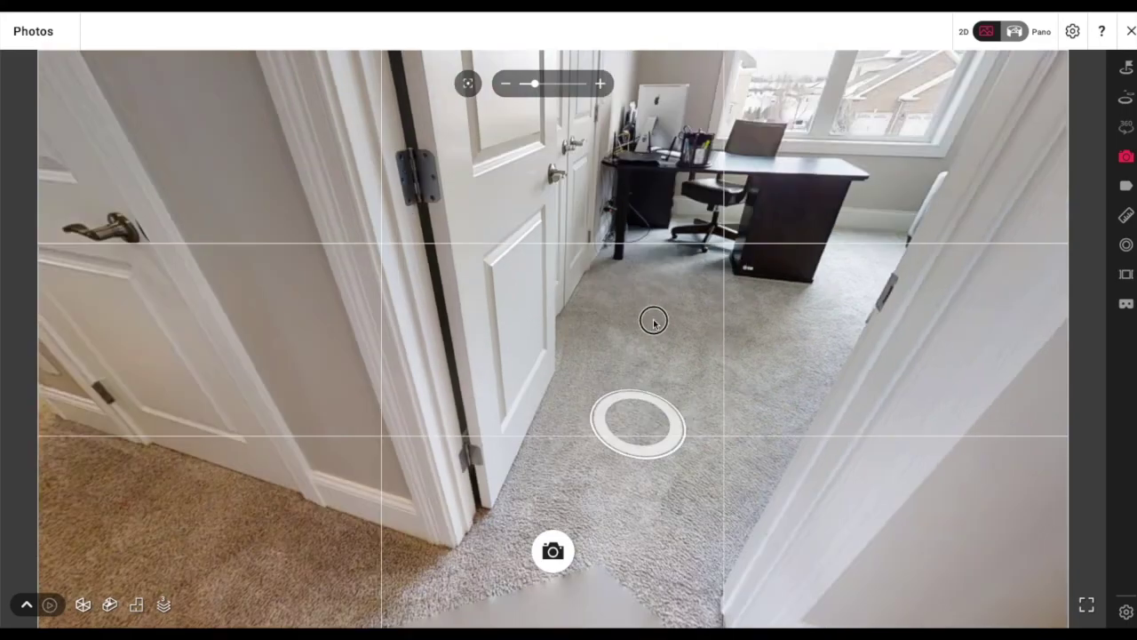
left_click_drag(653, 322, 641, 227)
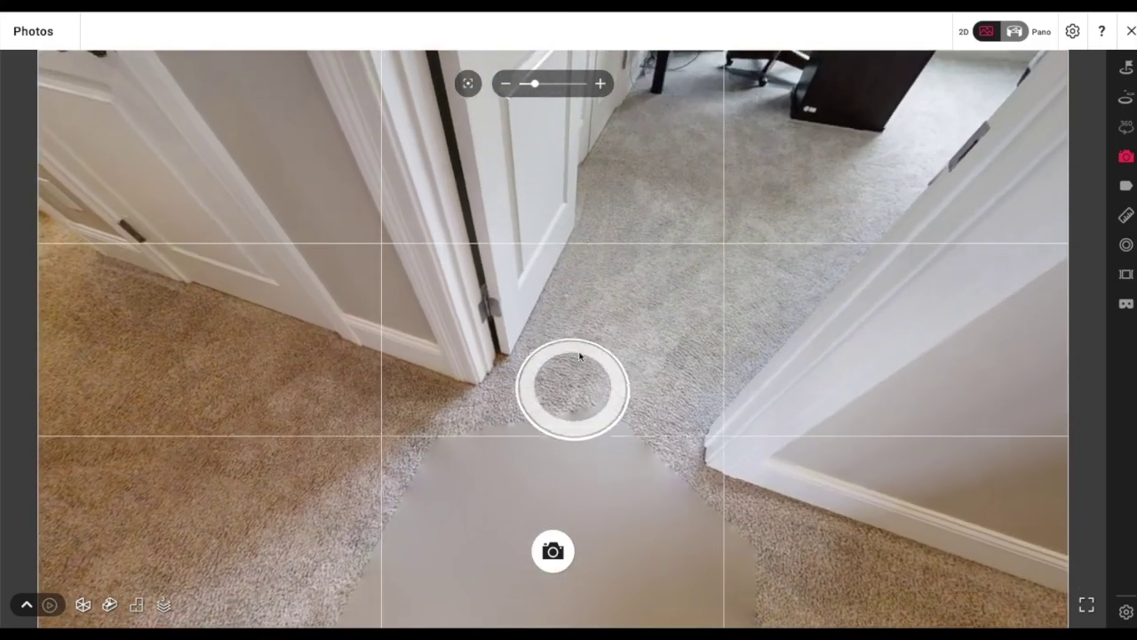
left_click(583, 350)
left_click_drag(737, 297, 577, 480)
left_click(561, 562)
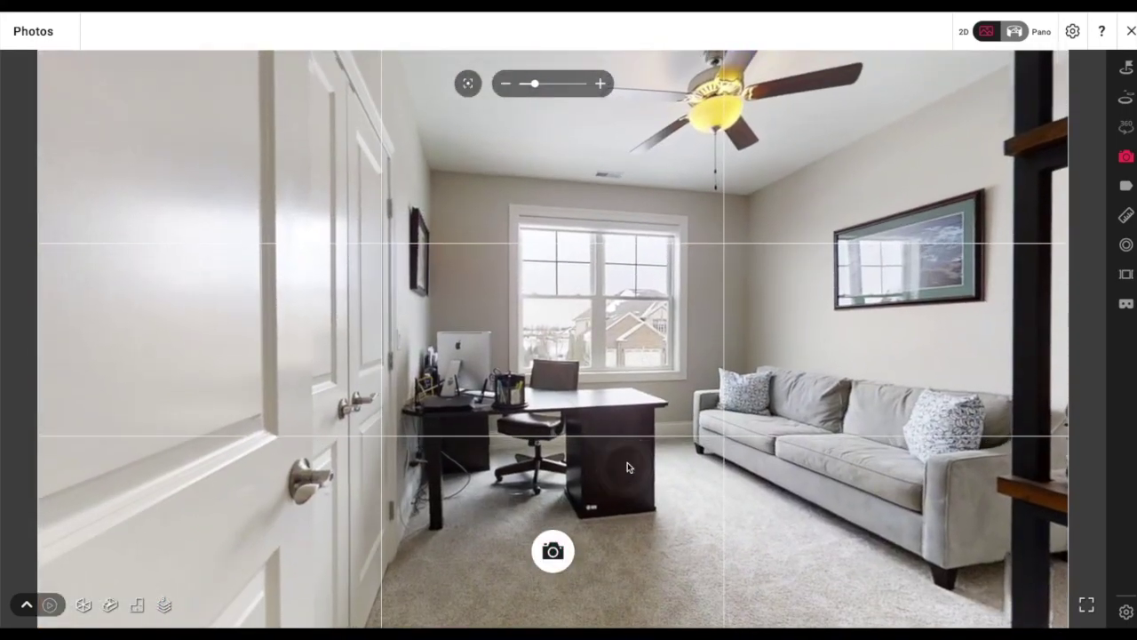
Zoom in slightly, frame the office desk, window and sofa with the bookshelf at the edge, and save a 2D photo
scroll(627, 462, "up", 2)
left_click_drag(627, 447, 616, 449)
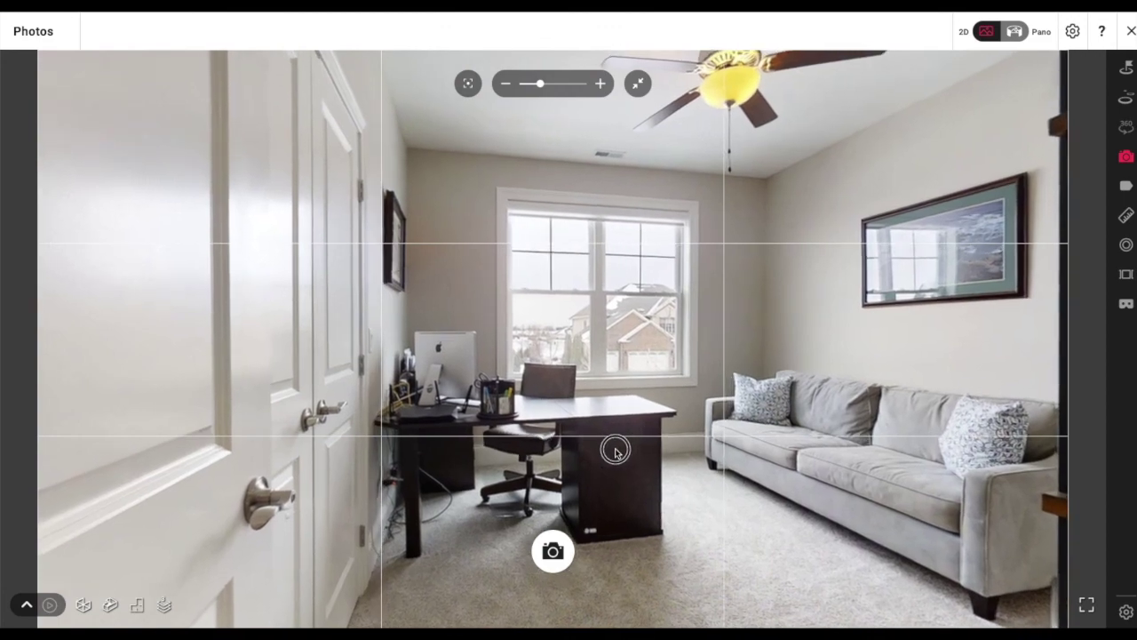
left_click(613, 476)
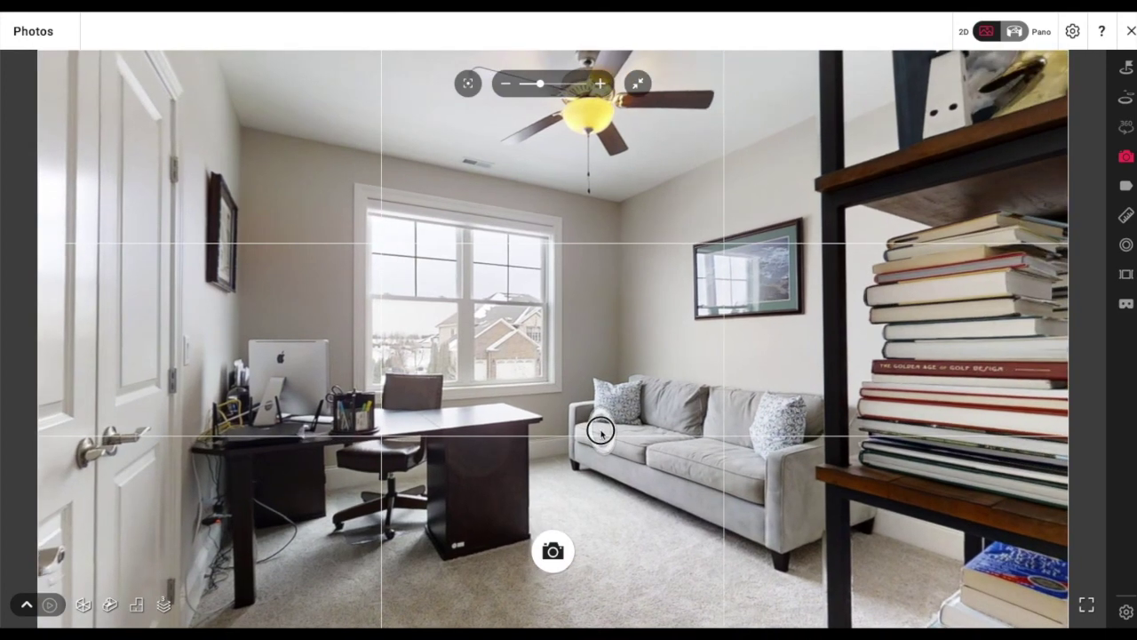
left_click_drag(601, 431, 740, 431)
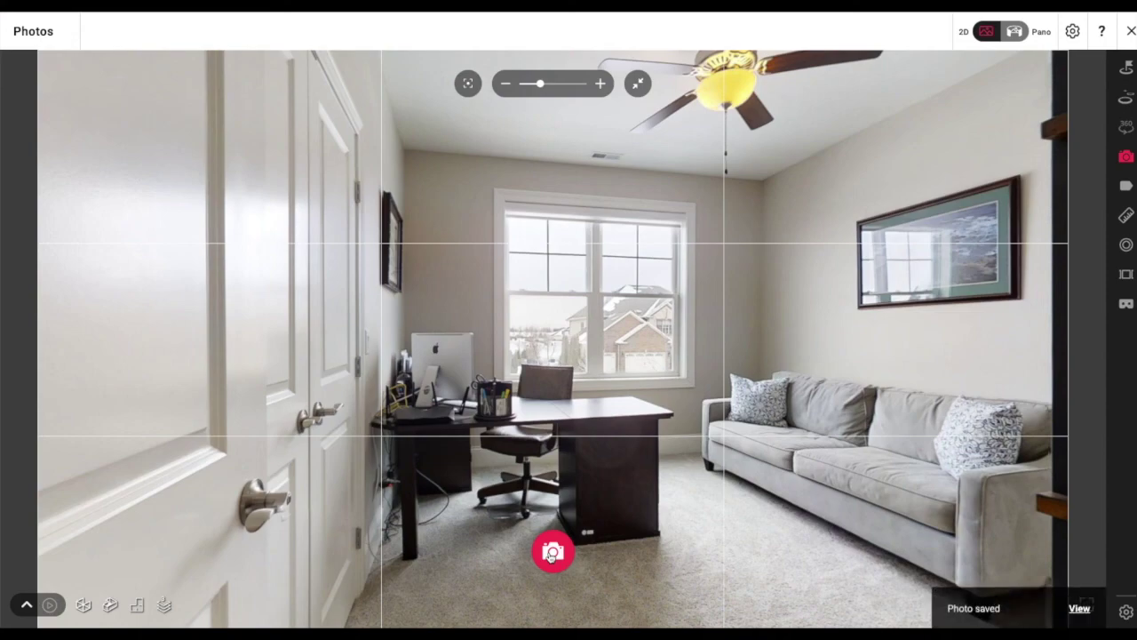
Move to the office window and turn around to face the desk, closet doors and framed map
left_click(781, 525)
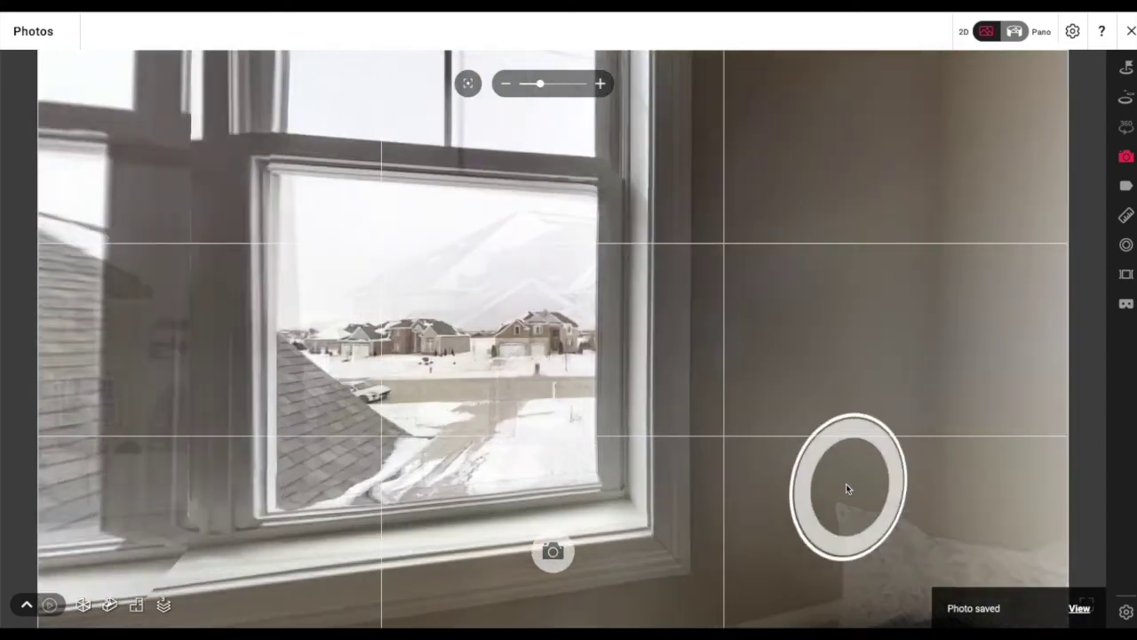
left_click_drag(962, 497, 497, 453)
left_click_drag(589, 406, 969, 368)
left_click_drag(533, 417, 977, 401)
left_click_drag(470, 426, 830, 422)
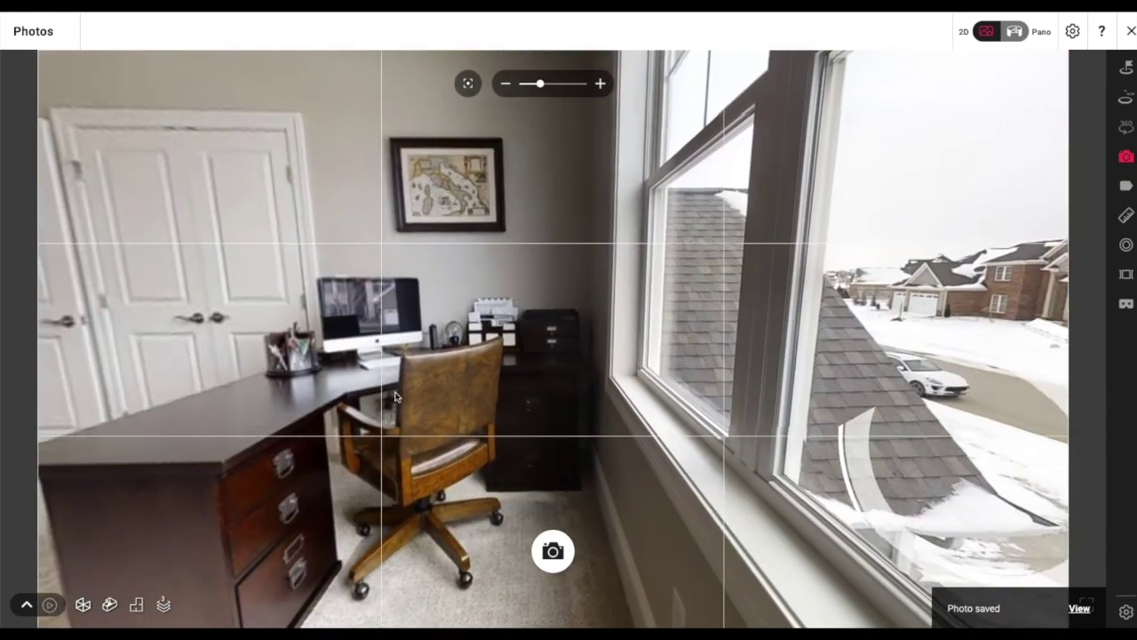
left_click_drag(400, 411, 373, 404)
Examine the street view through the office window and compare it with the view back into the room
left_click(781, 392)
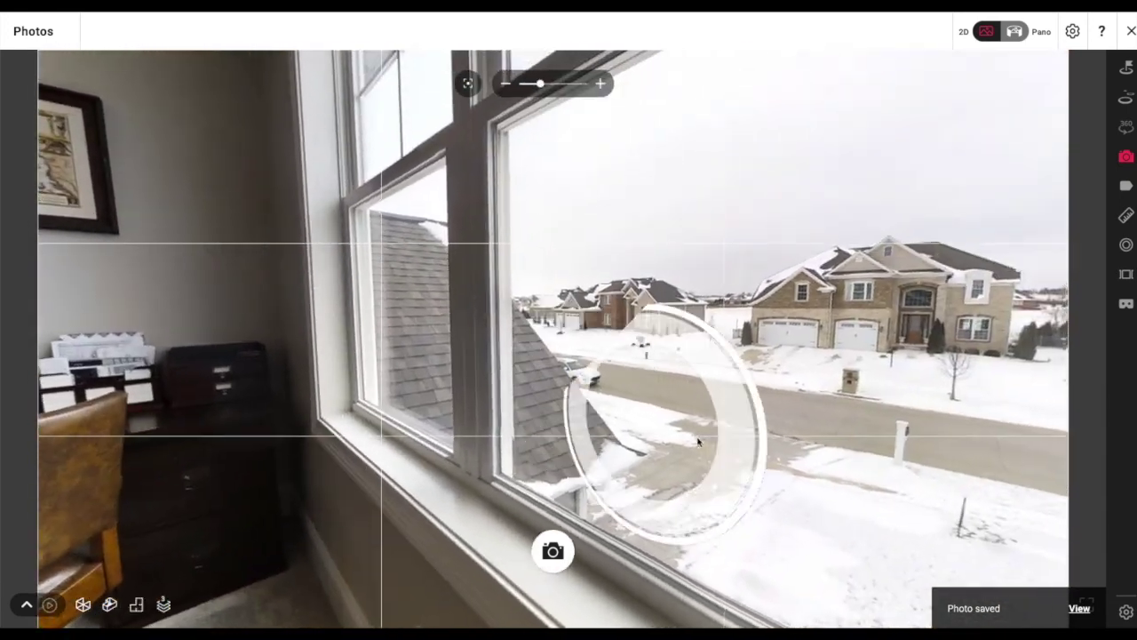
left_click(698, 441)
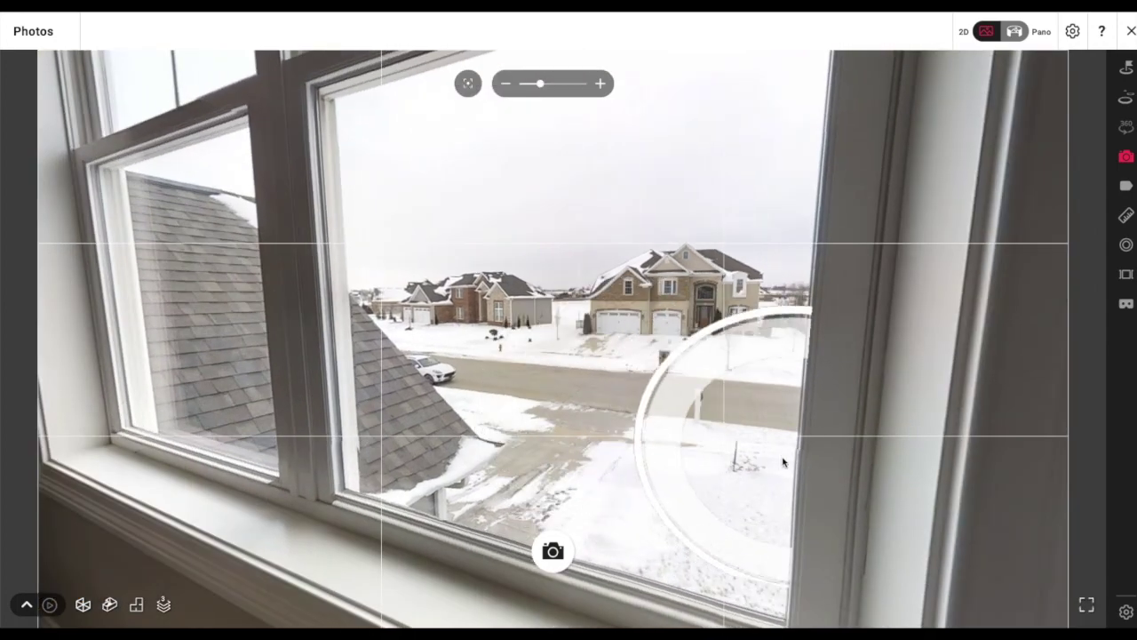
left_click_drag(470, 389, 582, 383)
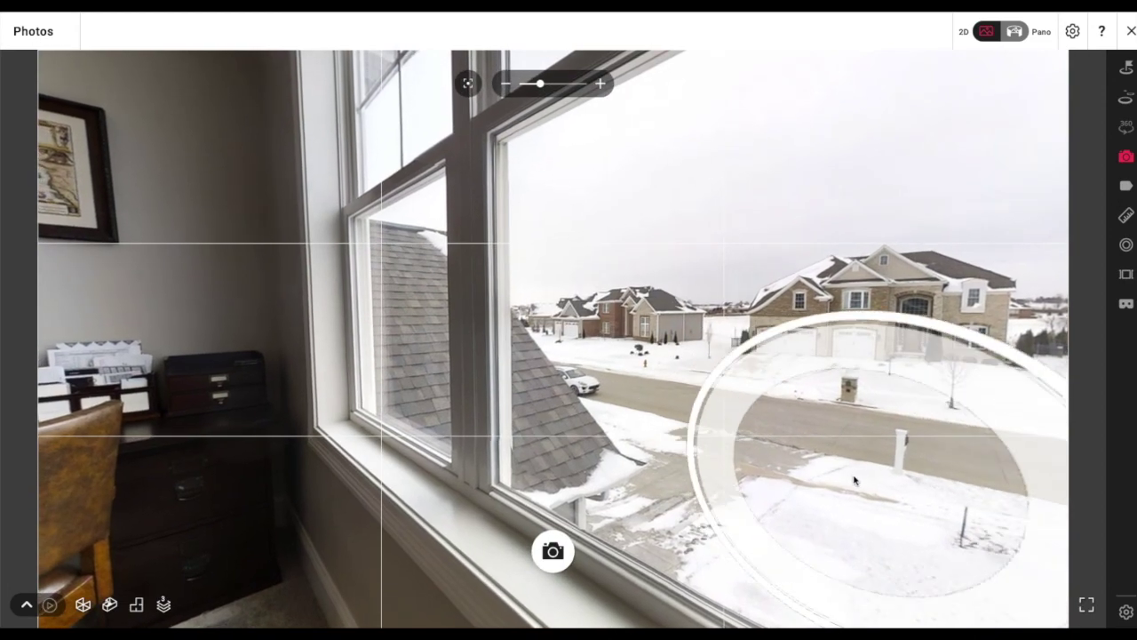
left_click_drag(574, 375, 602, 354)
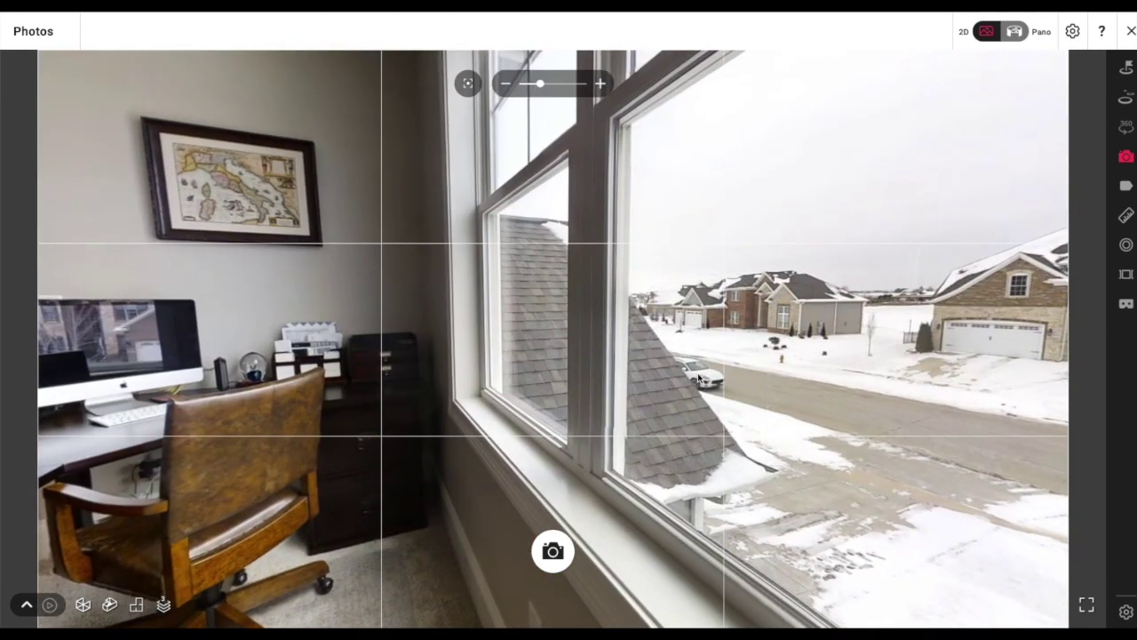
left_click_drag(288, 282, 593, 349)
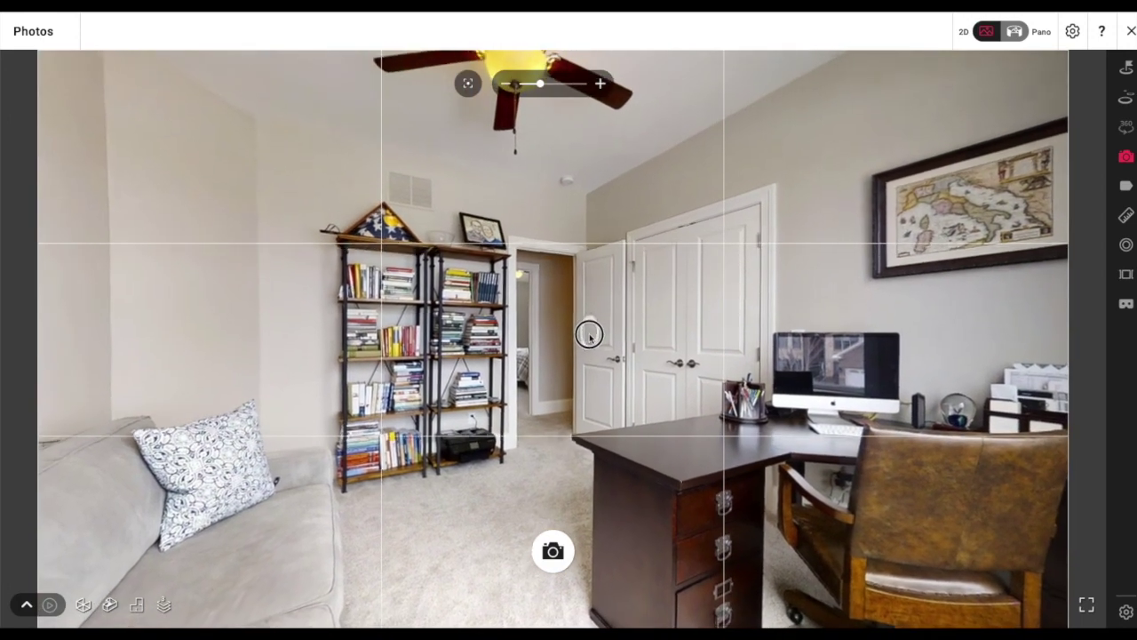
left_click_drag(773, 328, 456, 322)
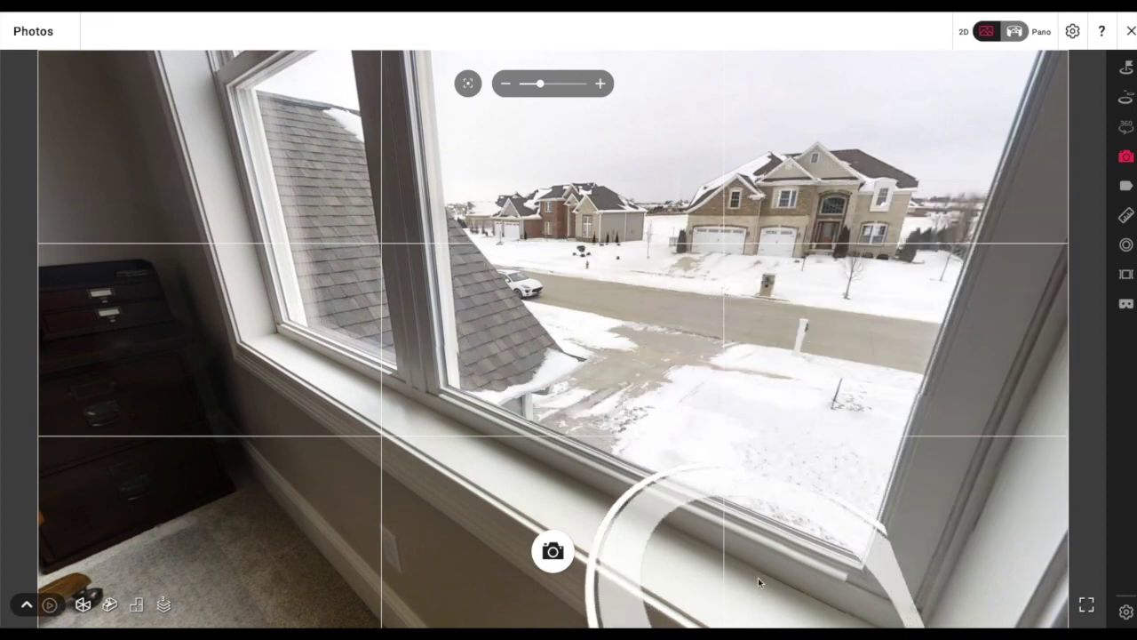
Frame the office sofa, bookshelves, open door, closet and desk, straighten to the horizon, and save a 2D photo
left_click_drag(586, 349, 809, 401)
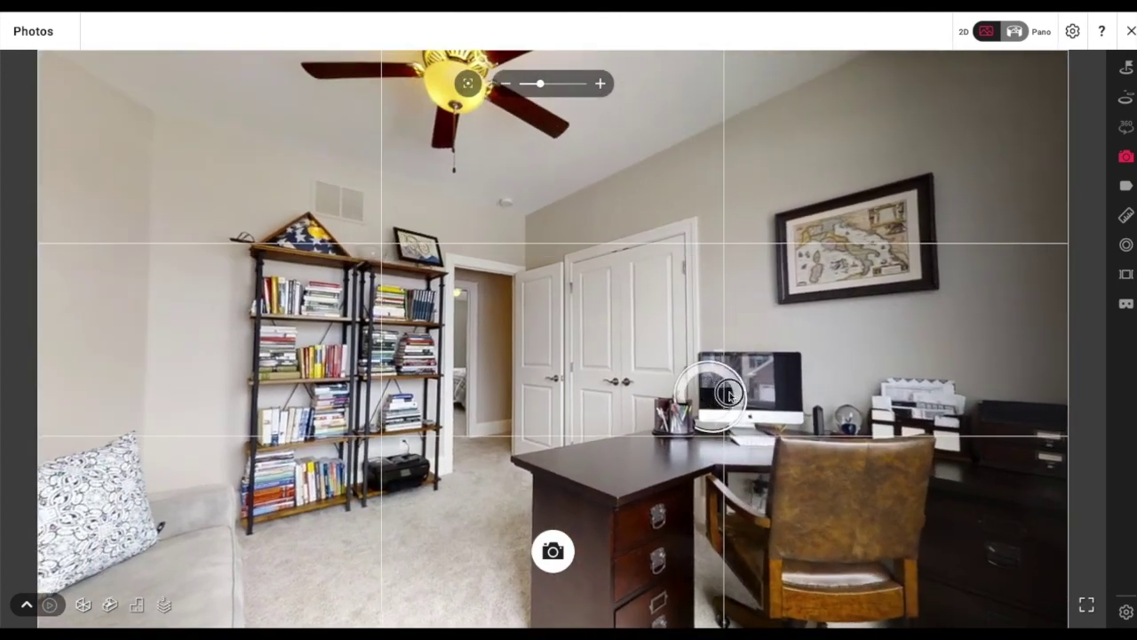
left_click_drag(728, 393, 800, 391)
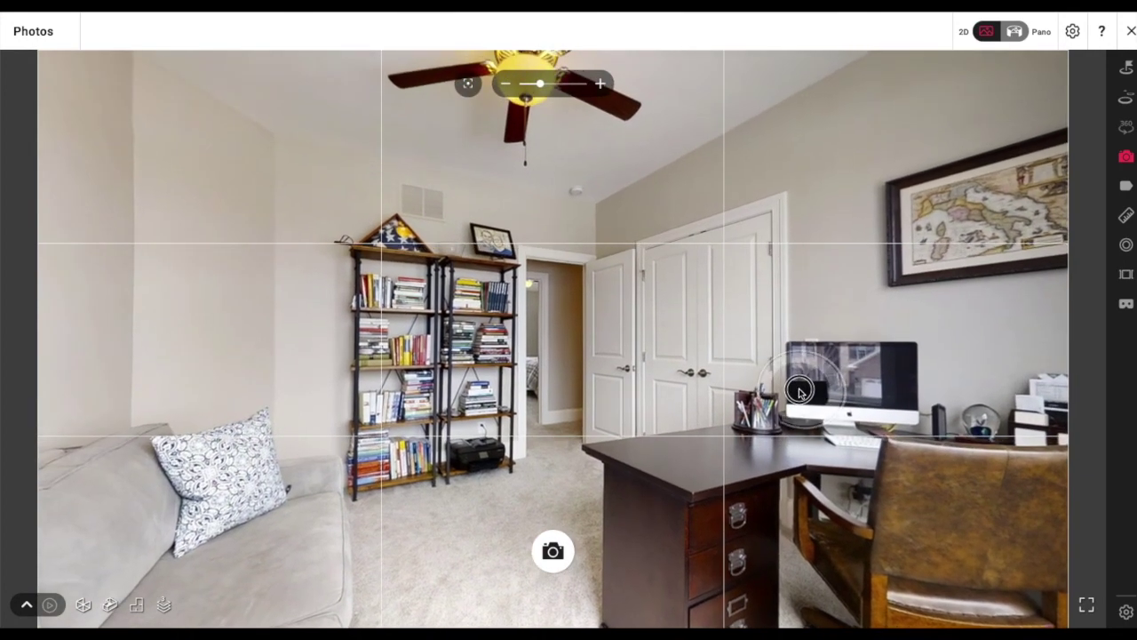
left_click(461, 86)
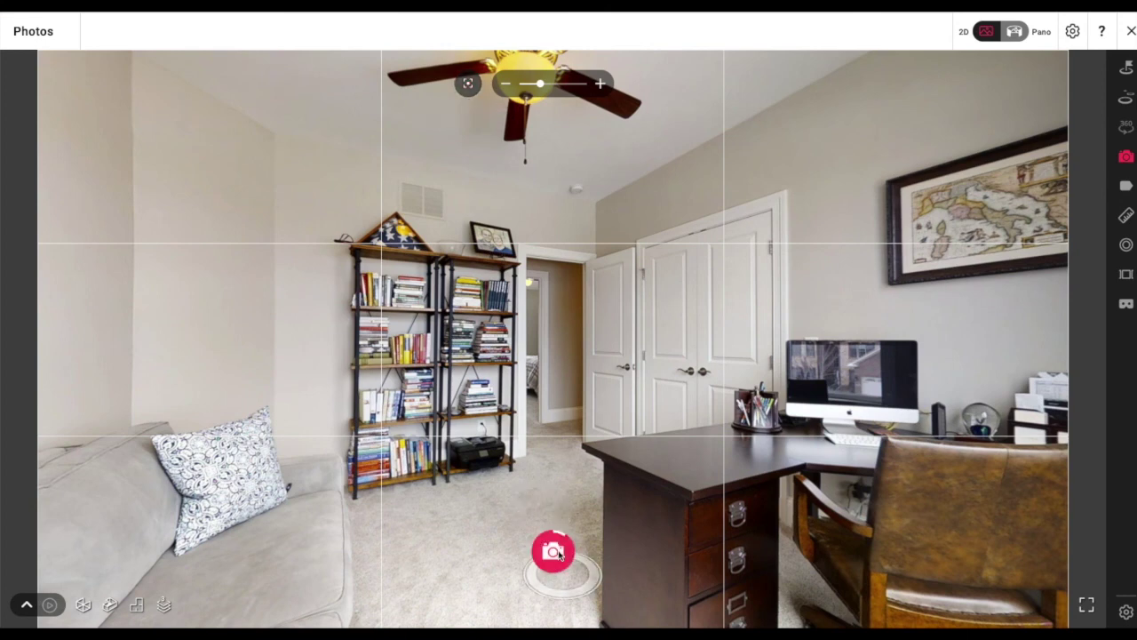
Turn around beside the office bookshelf, leave the office past the bedroom with the dark headboard, and reach the hall near the bathroom
left_click(359, 500)
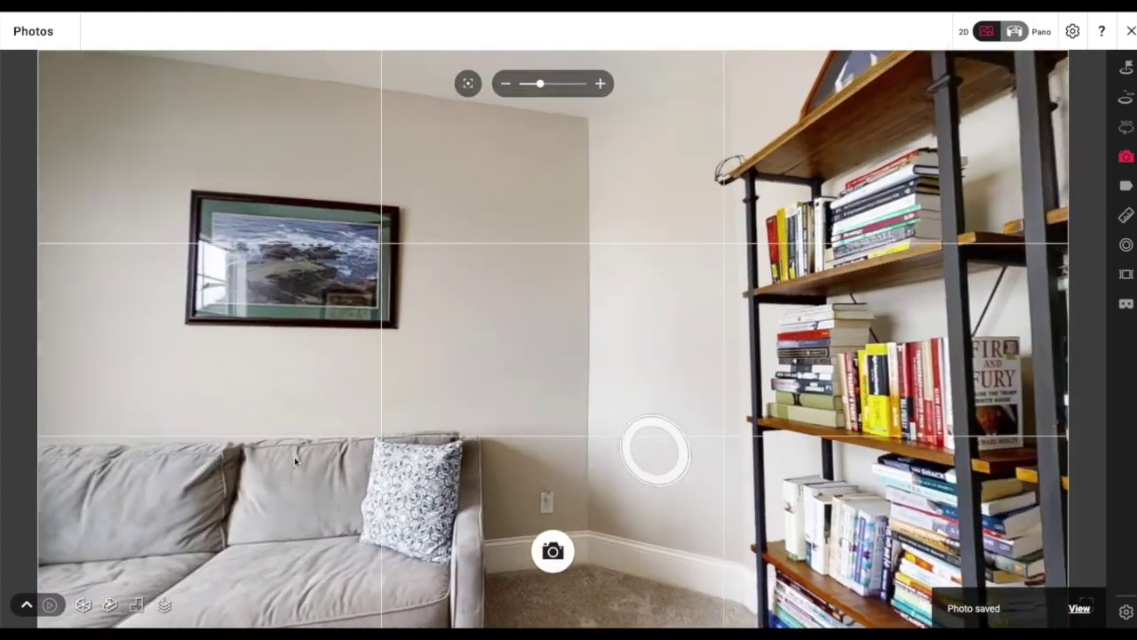
left_click_drag(295, 460, 777, 433)
left_click_drag(352, 433, 686, 432)
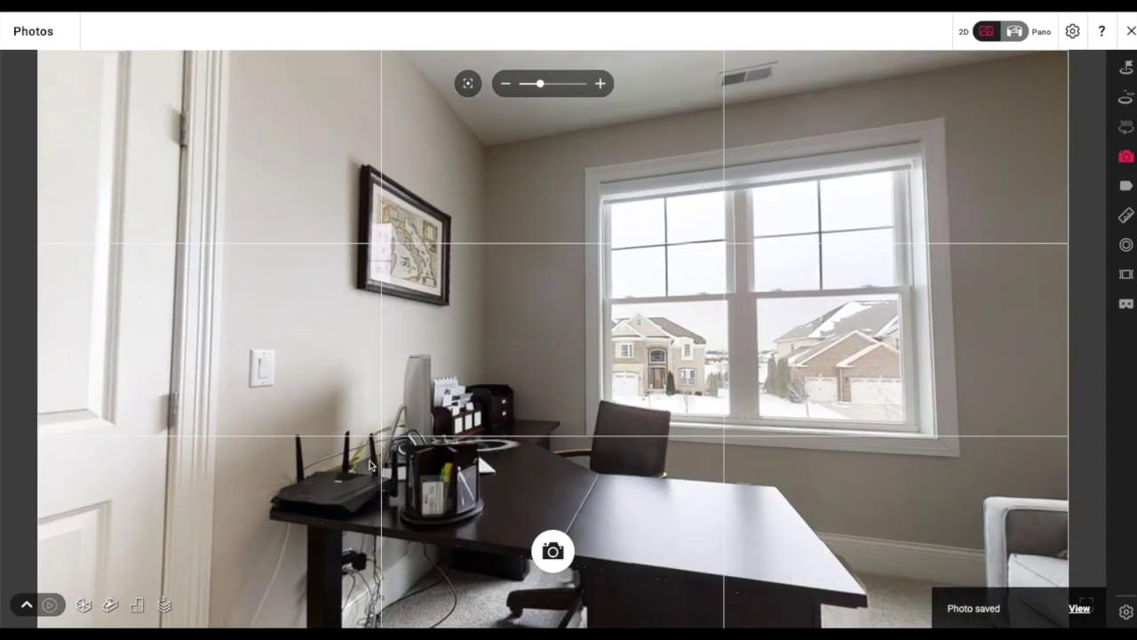
left_click_drag(370, 465, 710, 431)
left_click_drag(222, 445, 462, 430)
left_click(462, 431)
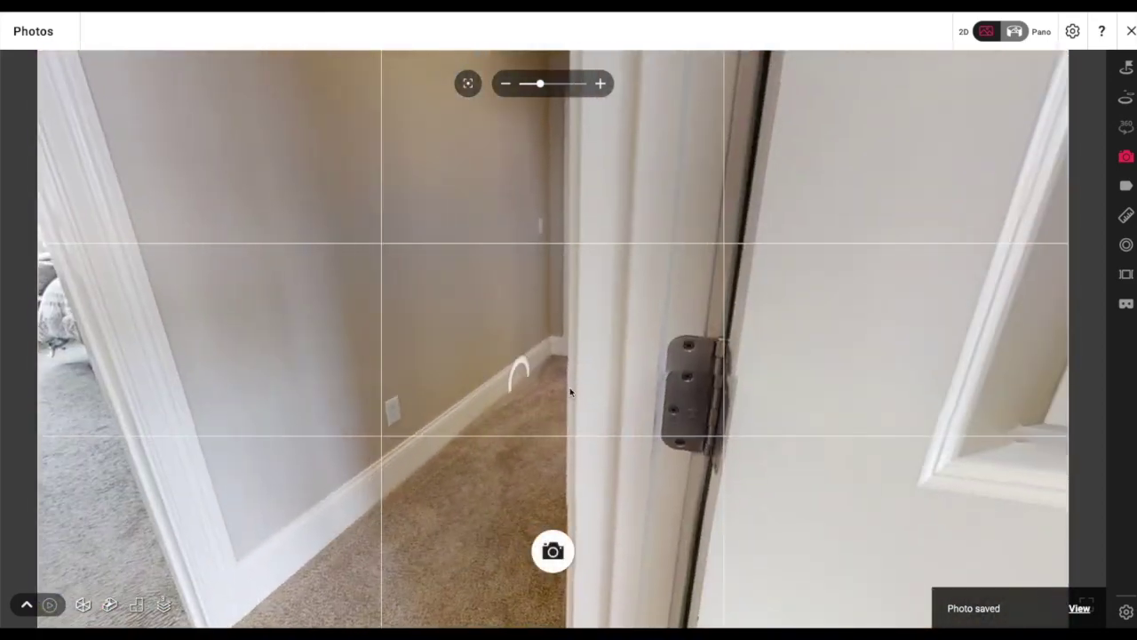
left_click(524, 391)
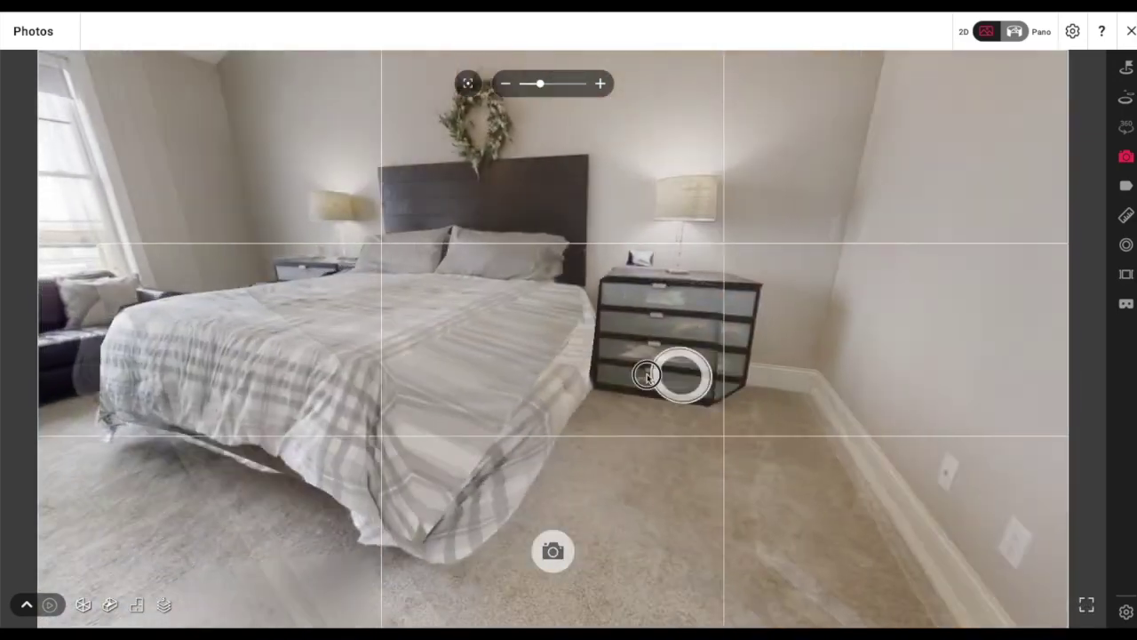
left_click_drag(647, 375, 500, 367)
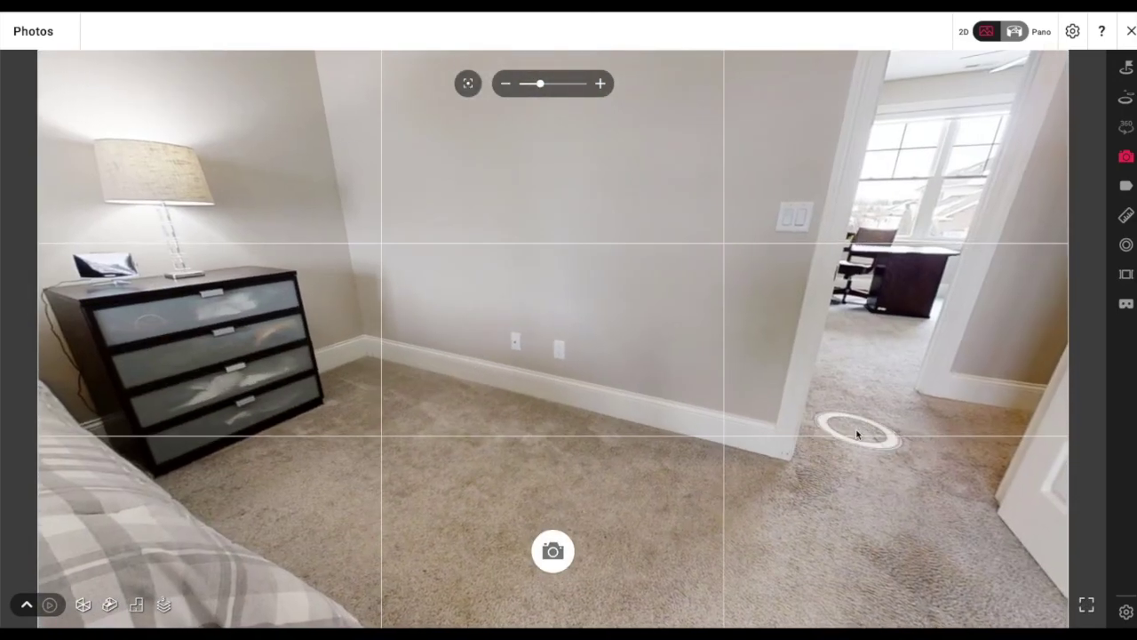
left_click(858, 428)
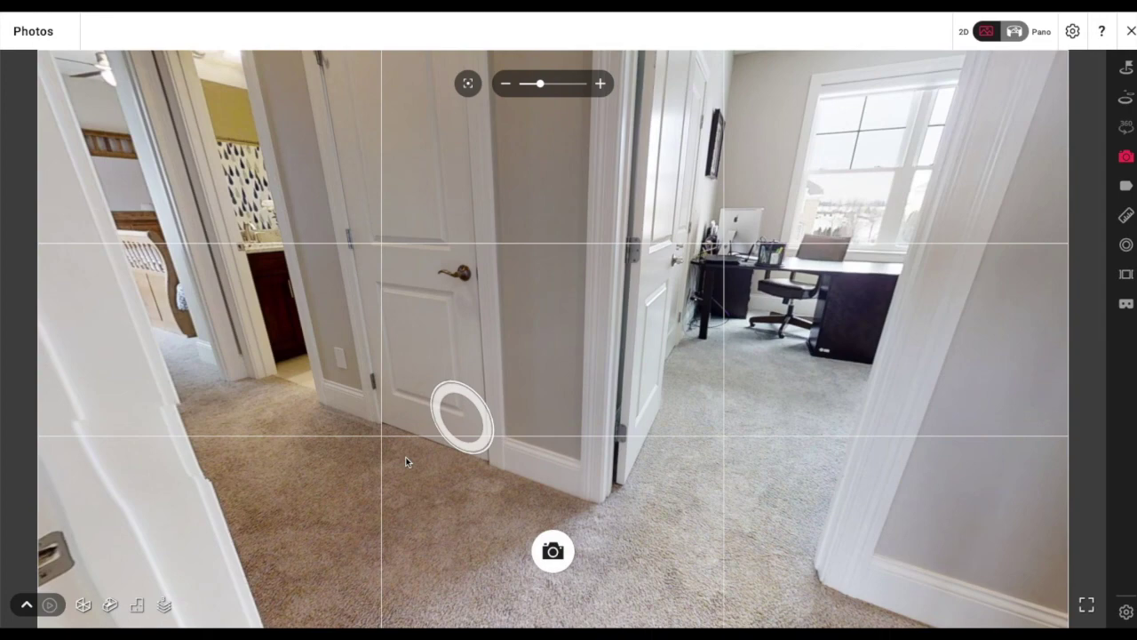
Move to the bathroom doorway, frame the vanity, mirror, toilet and towels at 100% zoom, and save a 2D photo
left_click(406, 461)
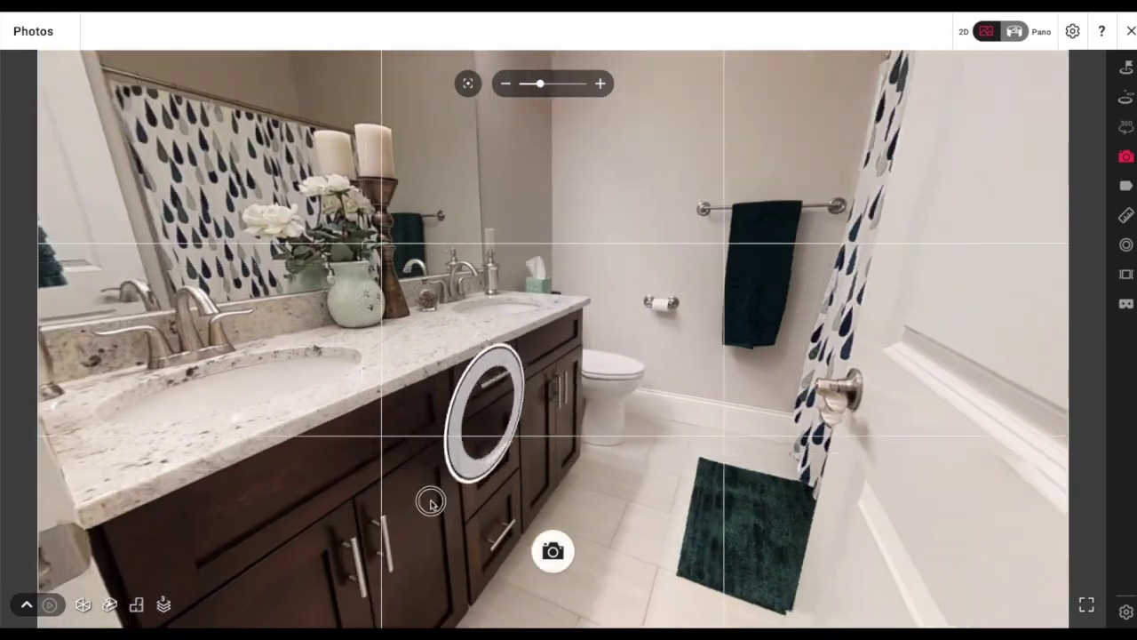
left_click_drag(431, 501, 382, 592)
left_click_drag(422, 339, 469, 379)
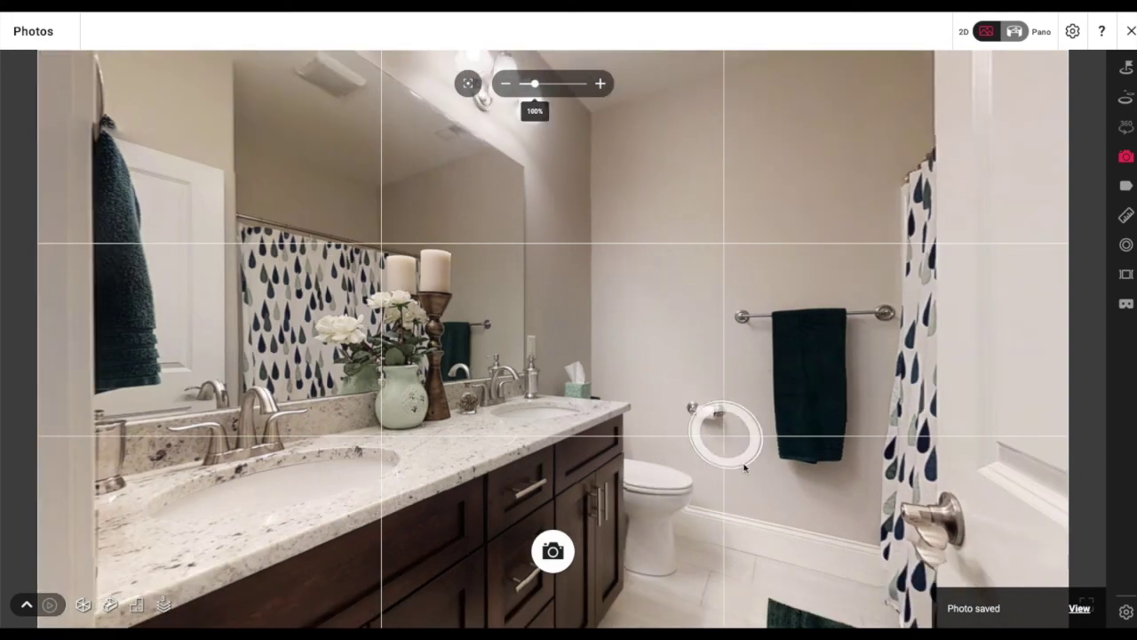
Move further into the bathroom and examine views of the toilet, towel bar and double vanity with its mirror
left_click(745, 467)
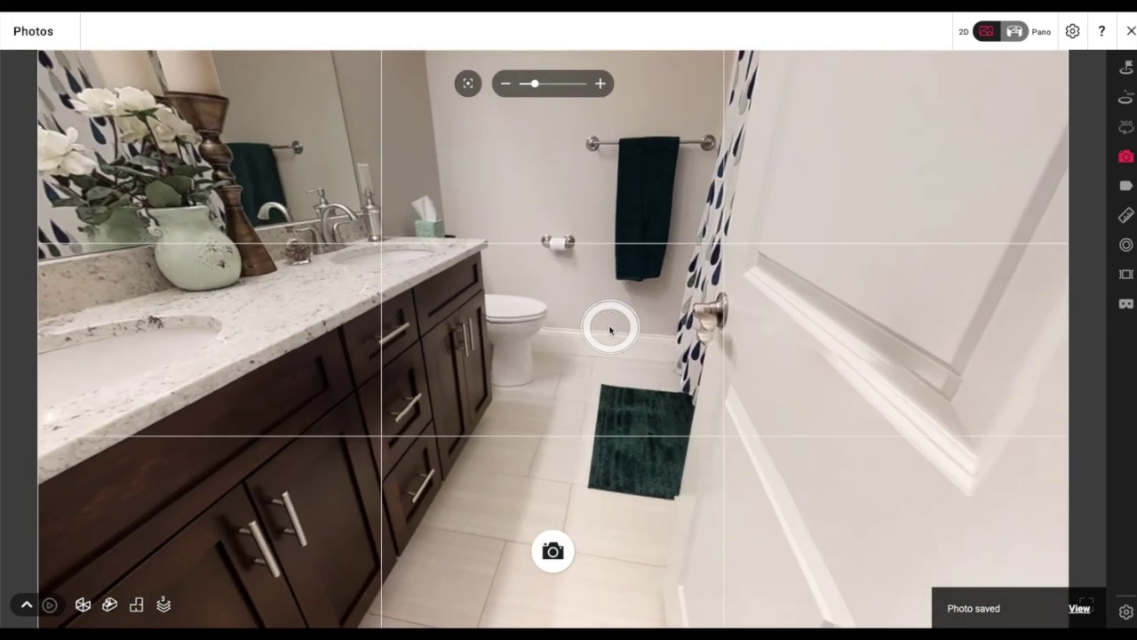
left_click(617, 401)
left_click_drag(282, 298, 478, 293)
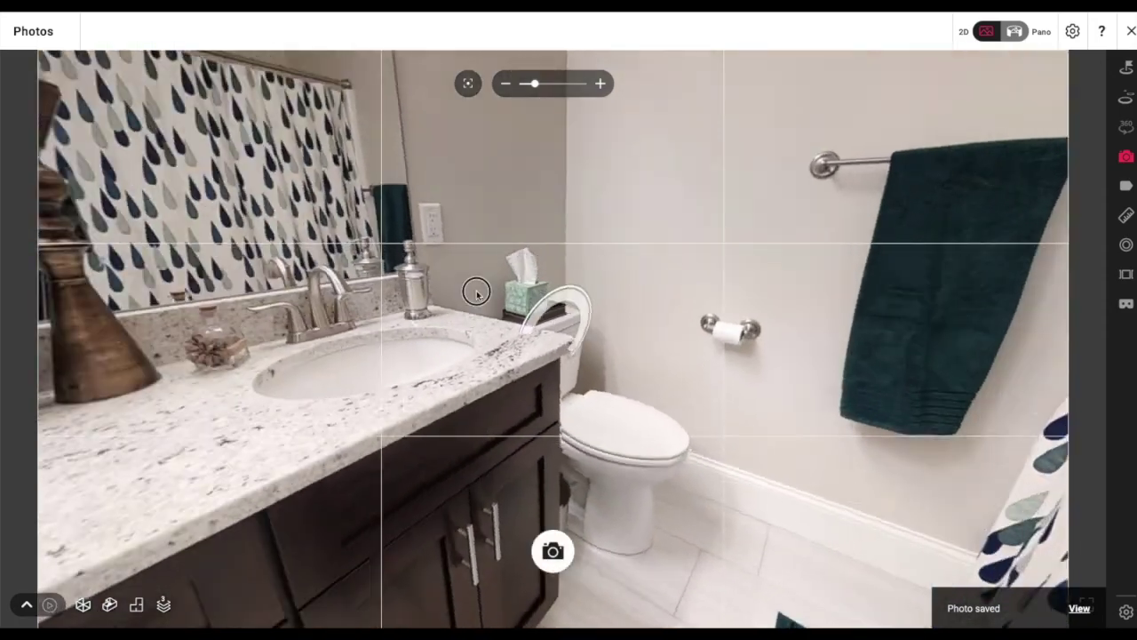
left_click_drag(791, 489, 634, 438)
left_click_drag(342, 279, 668, 372)
left_click_drag(429, 325, 550, 330)
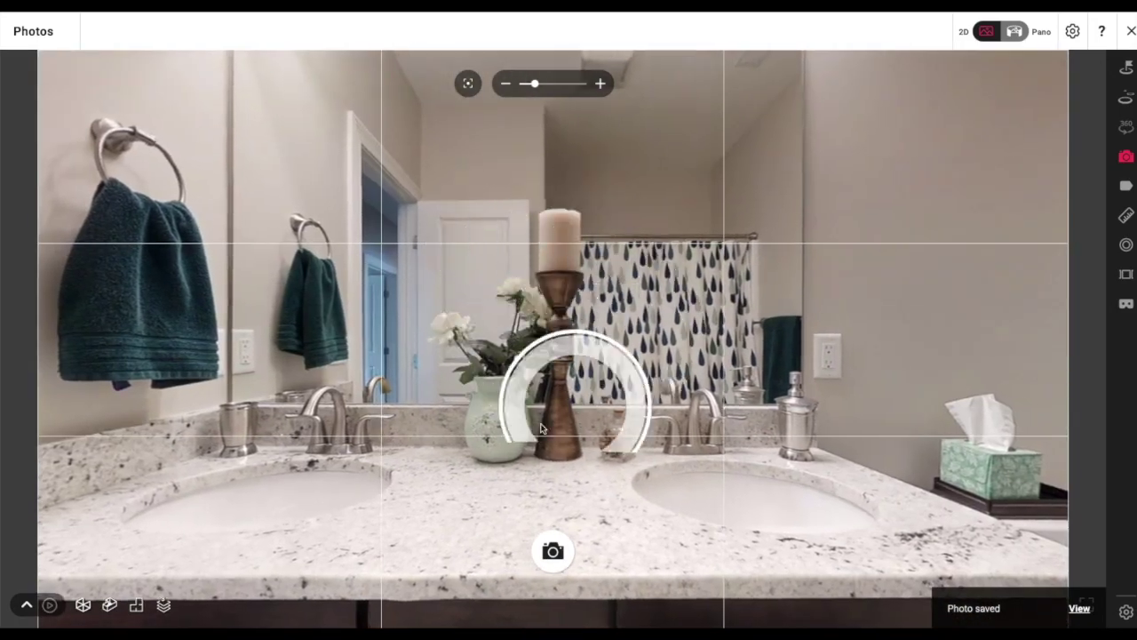
Turn to the bathroom door, go out through the hall and enter the bedroom with the wooden sleigh bed
left_click_drag(495, 409, 807, 411)
left_click_drag(382, 395, 800, 391)
left_click_drag(328, 396, 800, 391)
left_click_drag(177, 418, 380, 423)
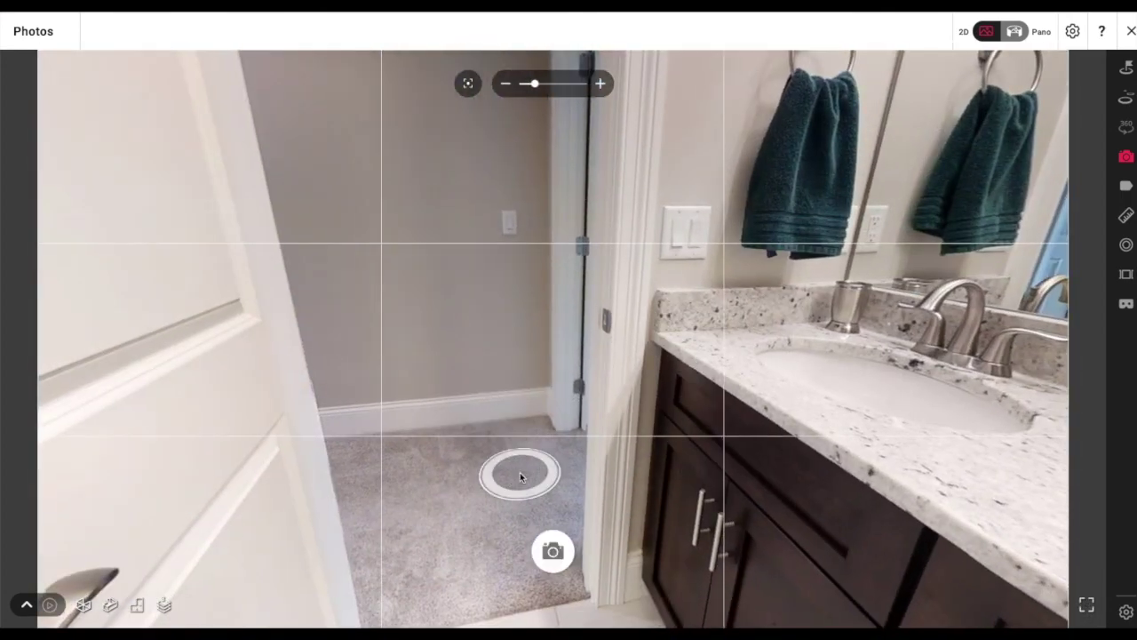
left_click(520, 477)
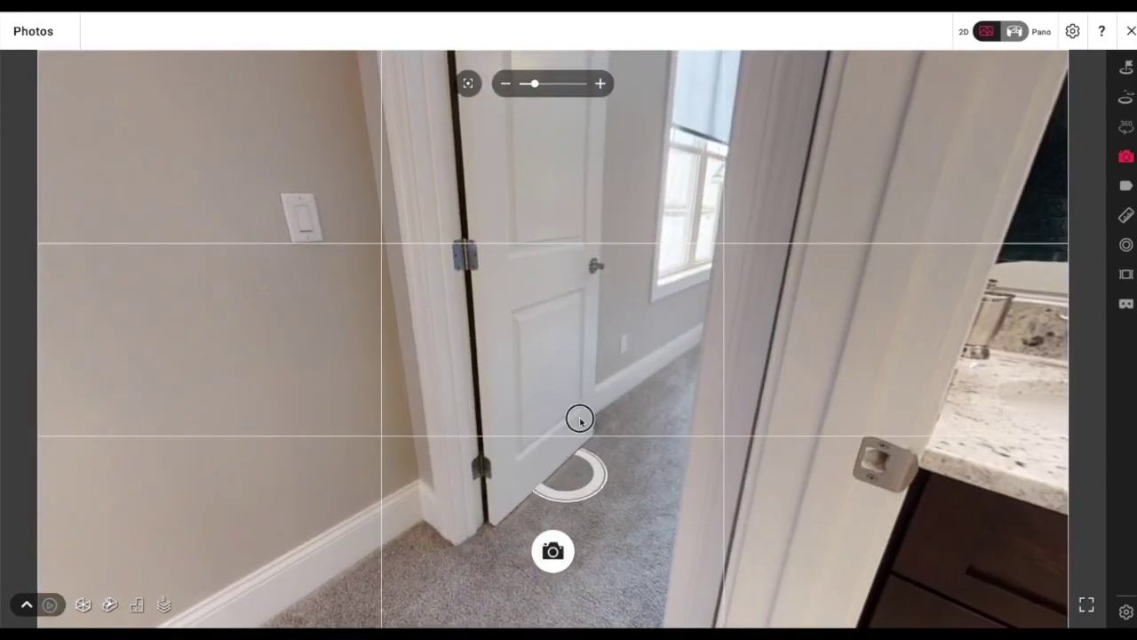
left_click_drag(579, 421, 570, 404)
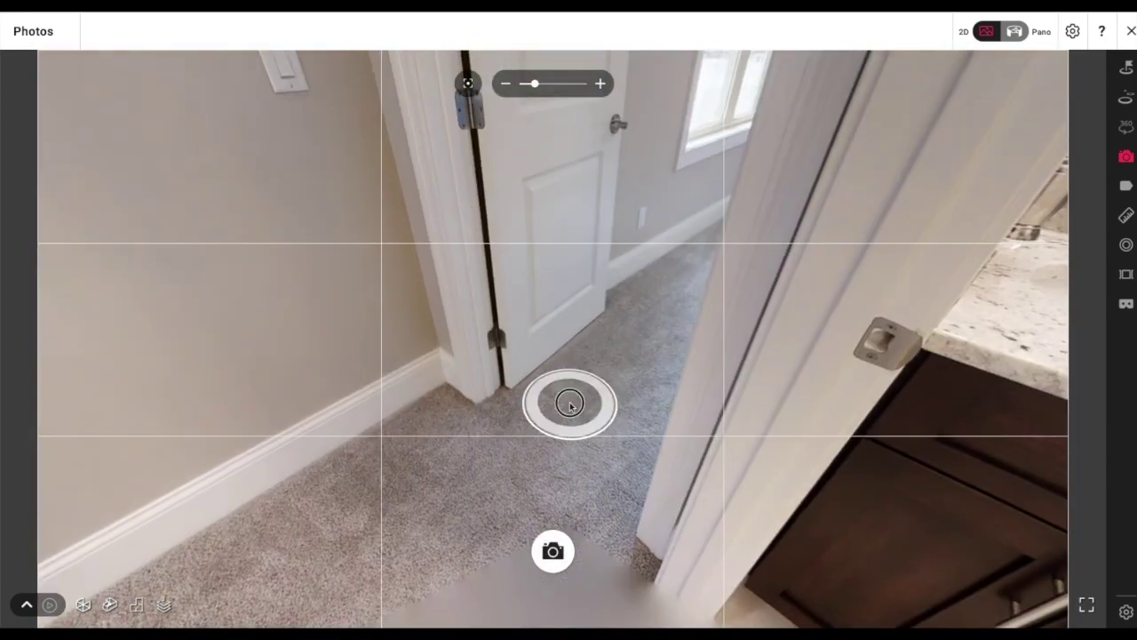
left_click(570, 405)
left_click_drag(675, 360, 446, 385)
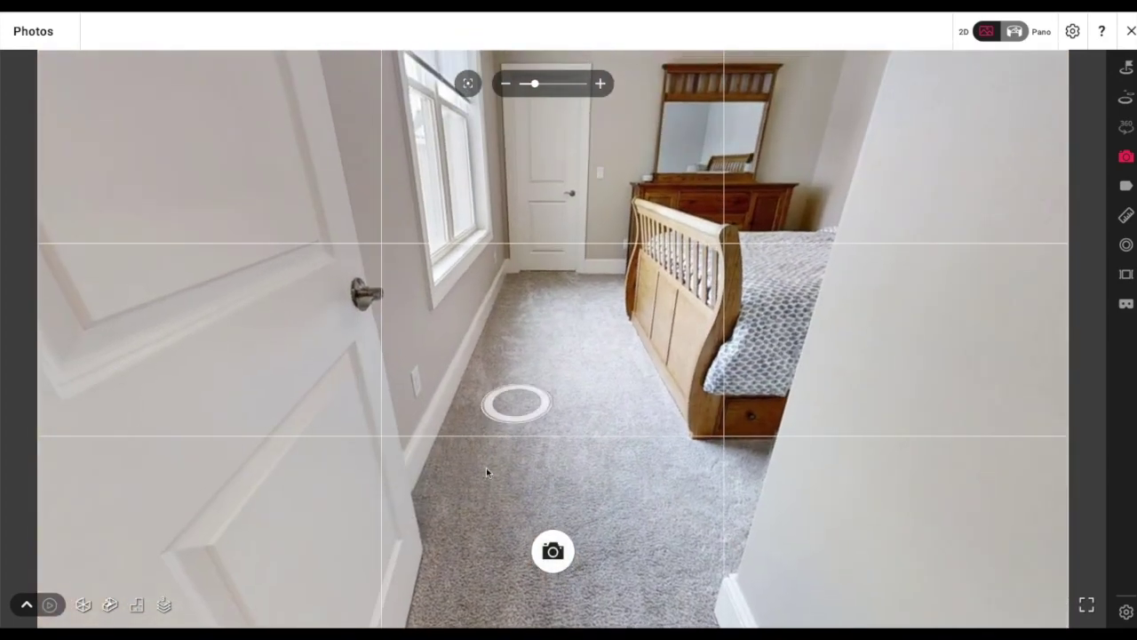
left_click_drag(492, 464, 577, 297)
left_click(568, 338)
left_click(569, 342)
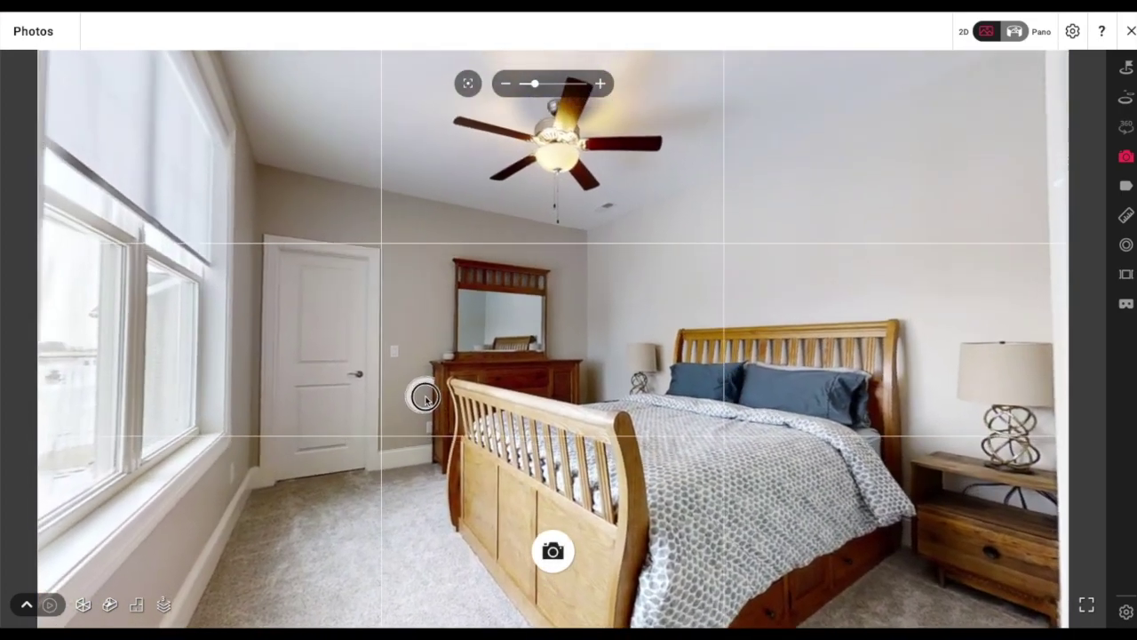
Frame the sleigh bed with the window, closed door, dresser, ceiling fan and nightstand, and save a 2D photo
left_click(424, 396)
left_click_drag(743, 368, 585, 311)
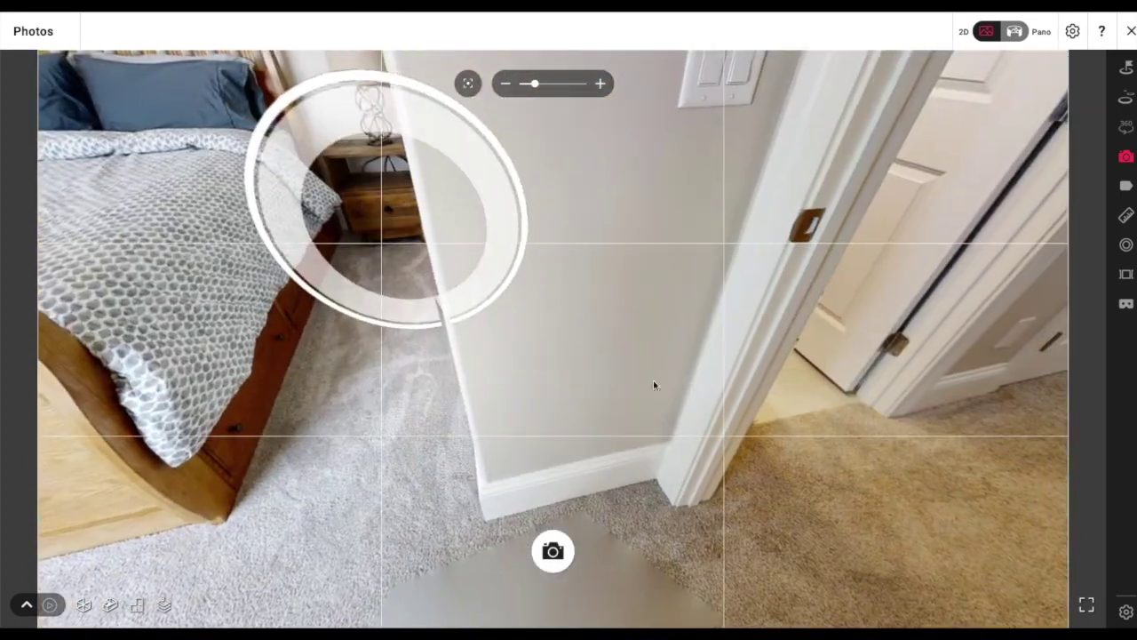
left_click_drag(520, 297, 876, 477)
left_click_drag(682, 451, 763, 513)
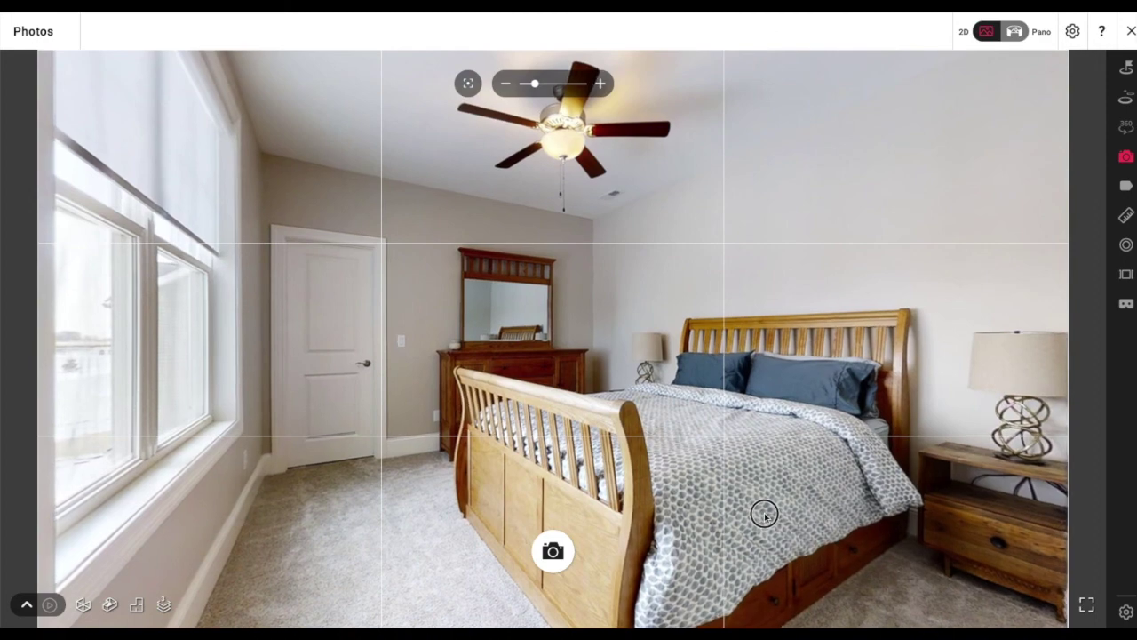
mouse_move(761, 515)
left_mouse_down()
mouse_move(730, 512)
mouse_move(764, 515)
left_mouse_up()
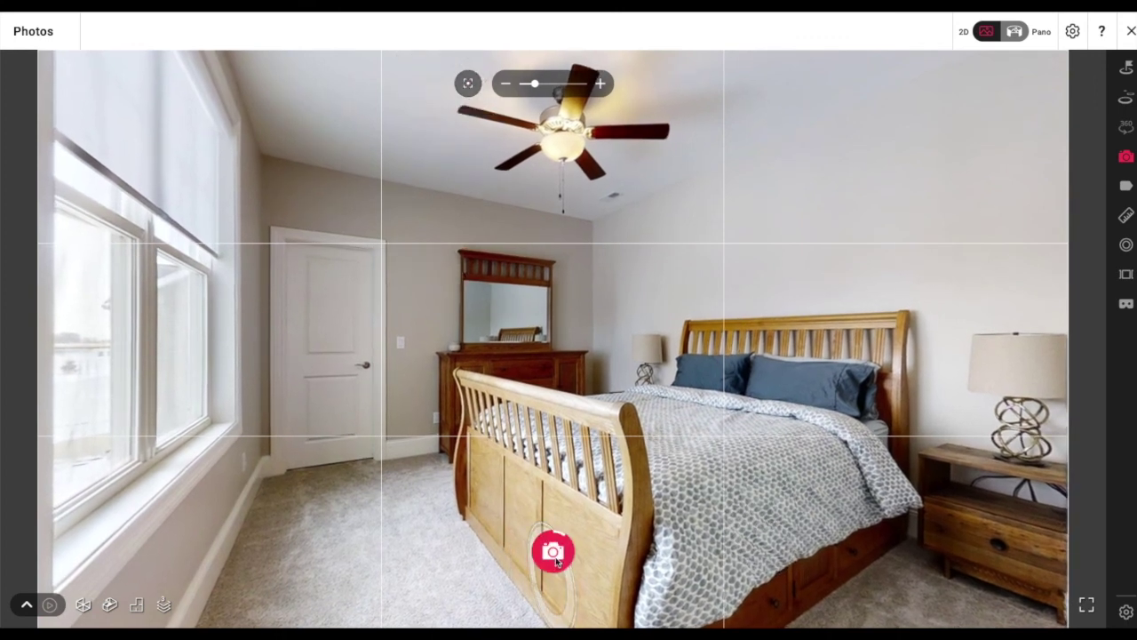
left_click(552, 551)
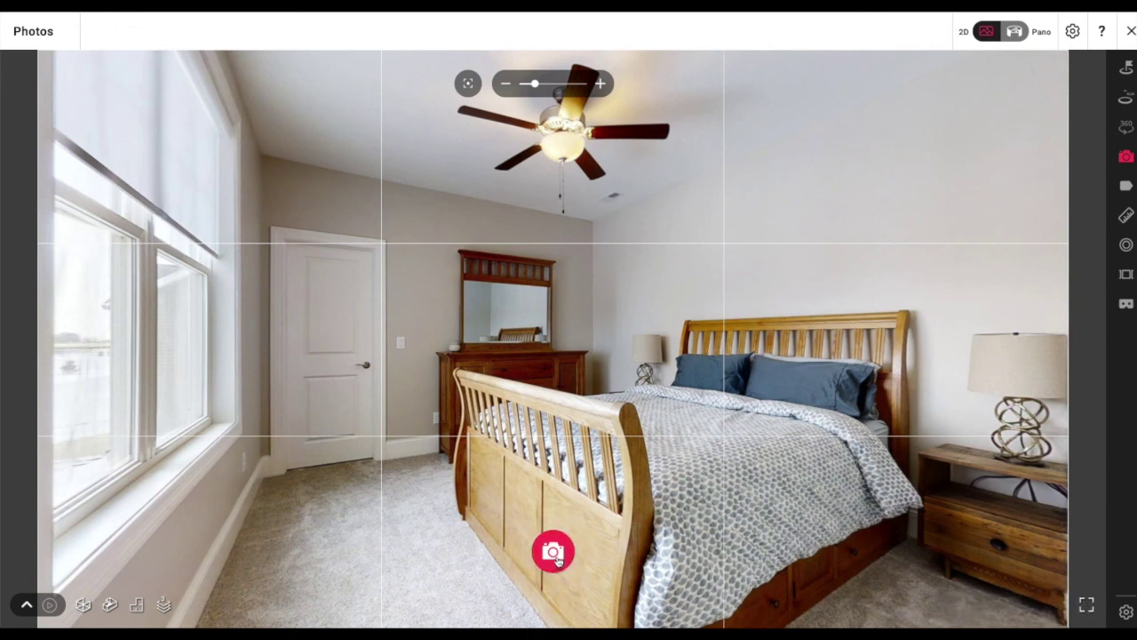
Move to the dresser side of the bedroom, frame the nightstand, bed and open hall door, and save a 2D photo
left_click(305, 493)
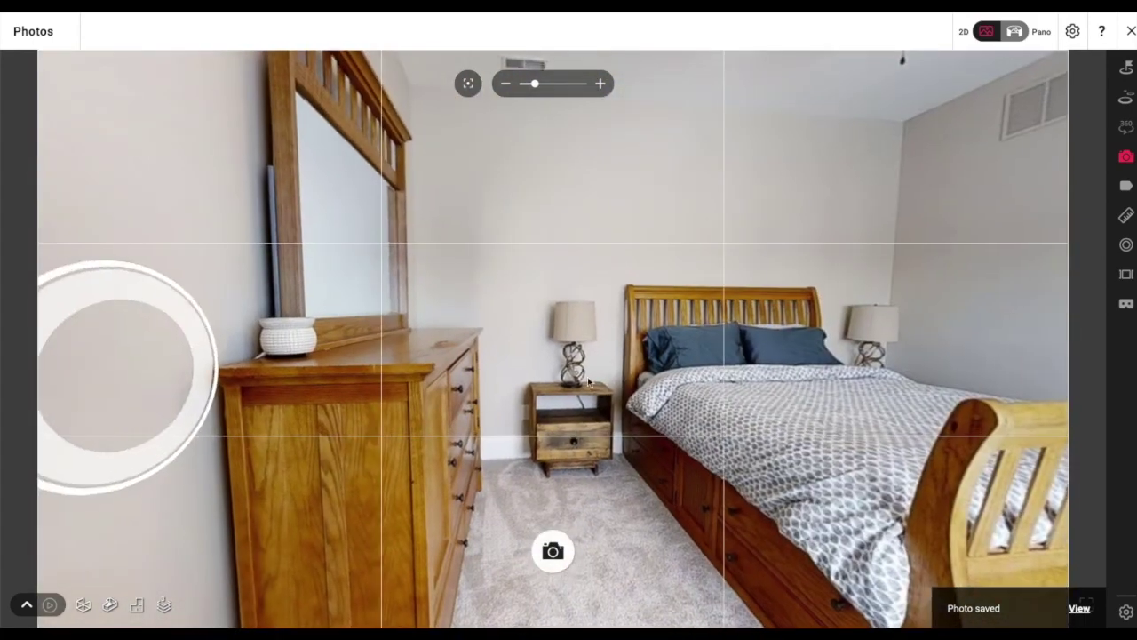
left_click_drag(587, 382, 326, 440)
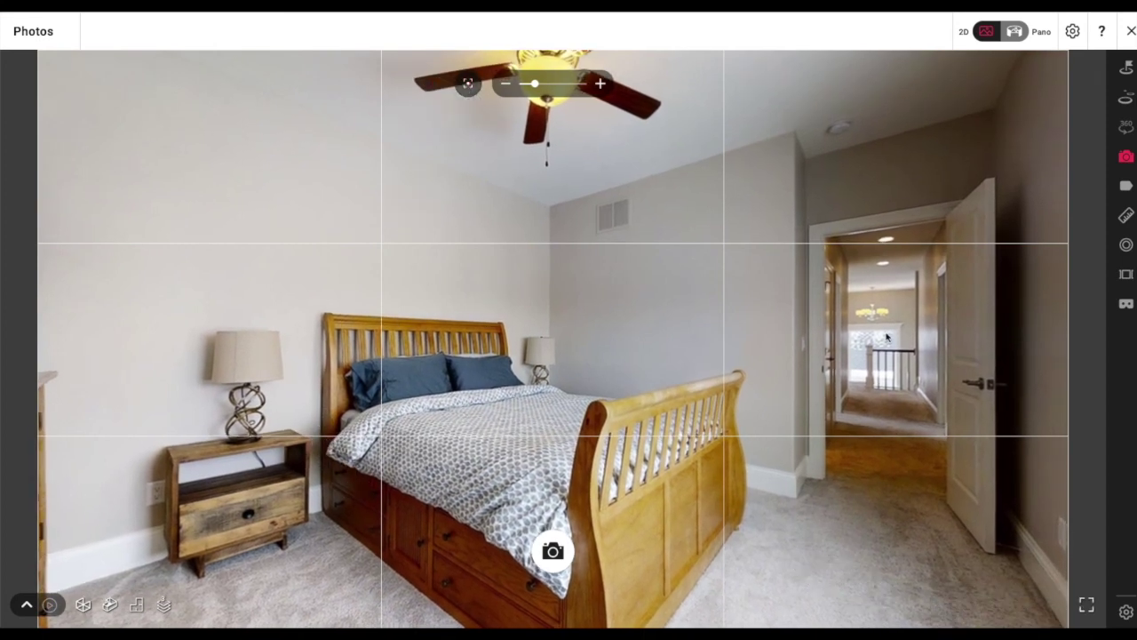
left_click(553, 551)
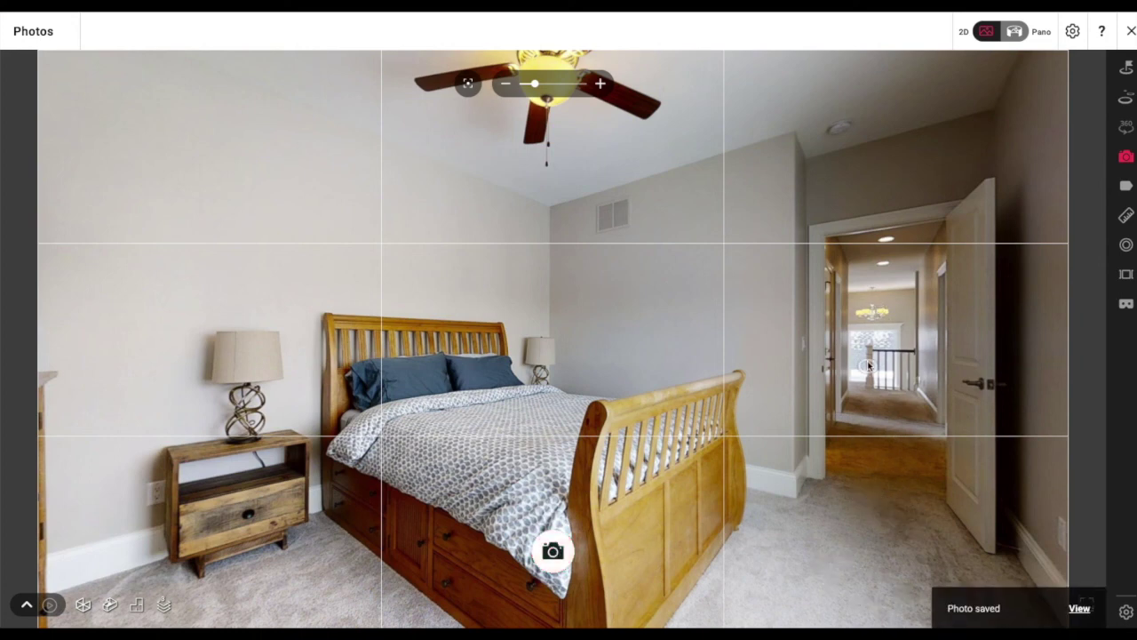
Move beside the far nightstand, frame the bed, doorway and window, straighten to the horizon, and save a 2D photo
left_click(366, 434)
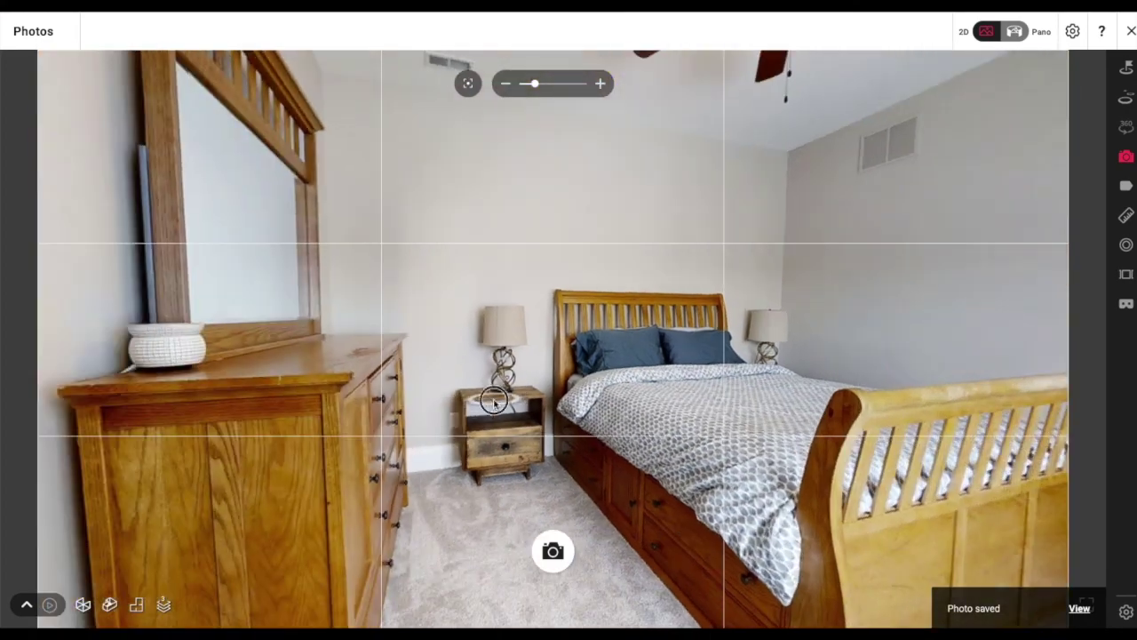
left_click(450, 461)
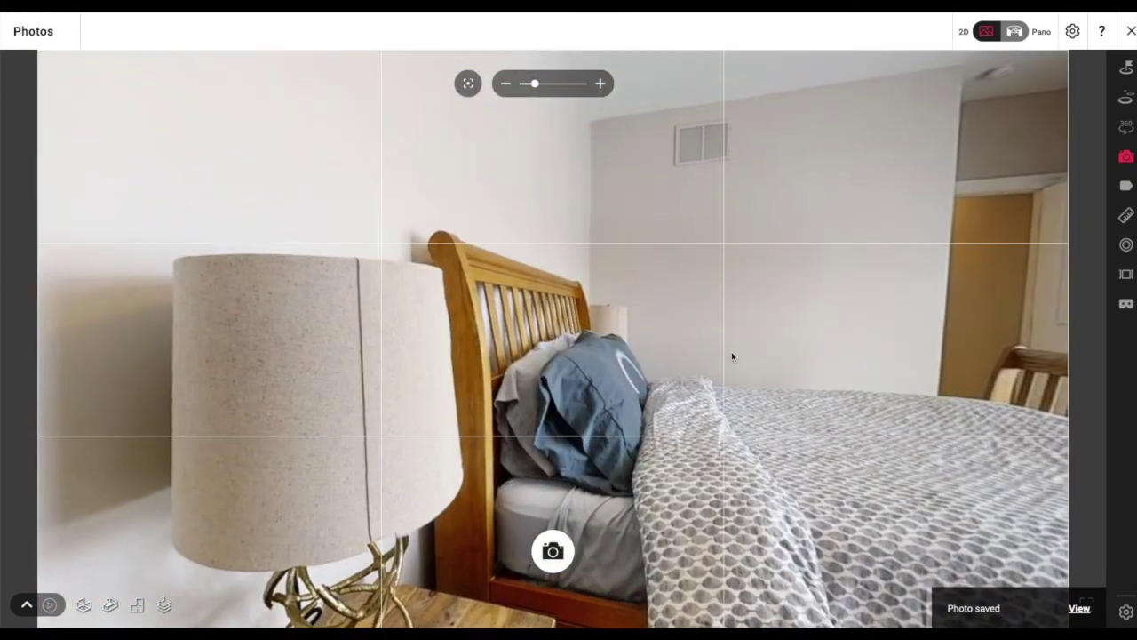
left_click_drag(732, 357, 403, 356)
left_click_drag(554, 356, 563, 377)
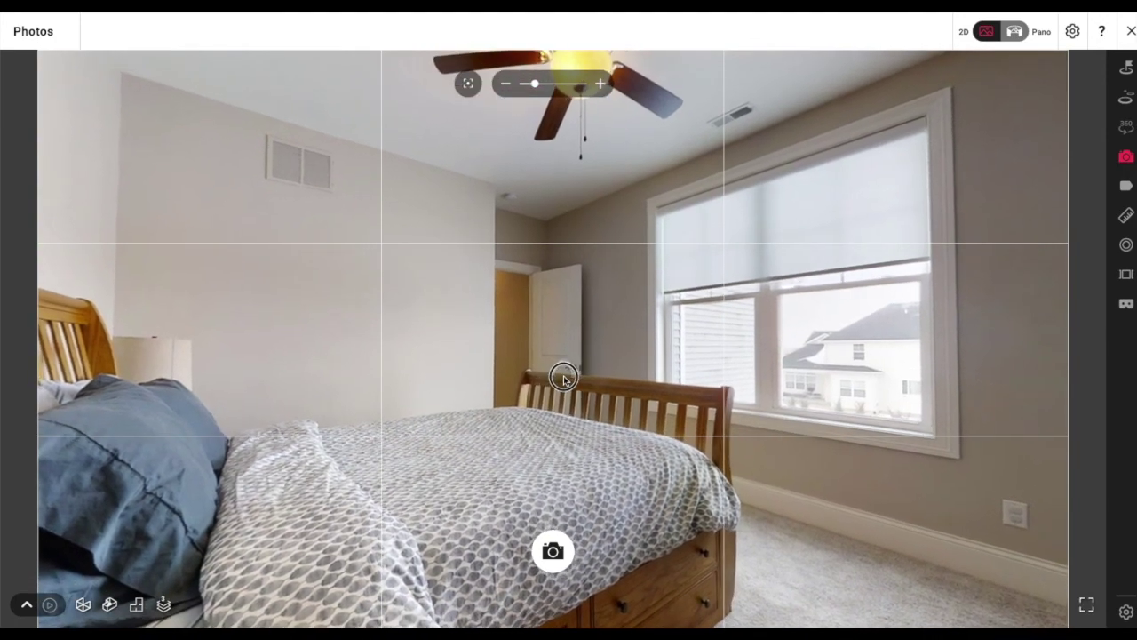
left_click(468, 83)
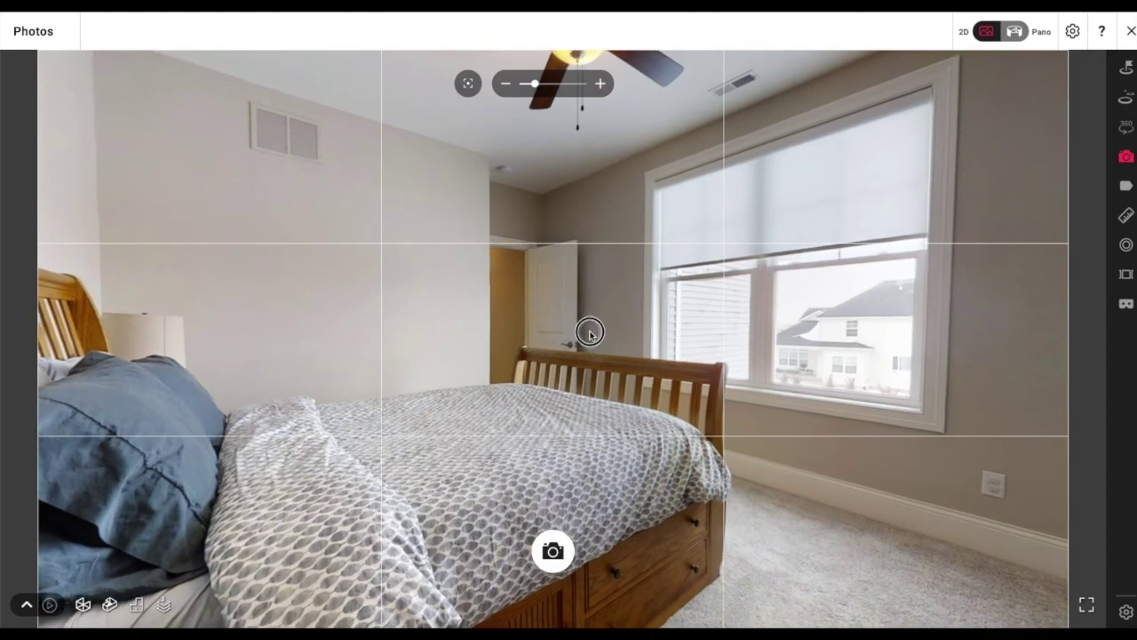
left_click_drag(589, 331, 599, 353)
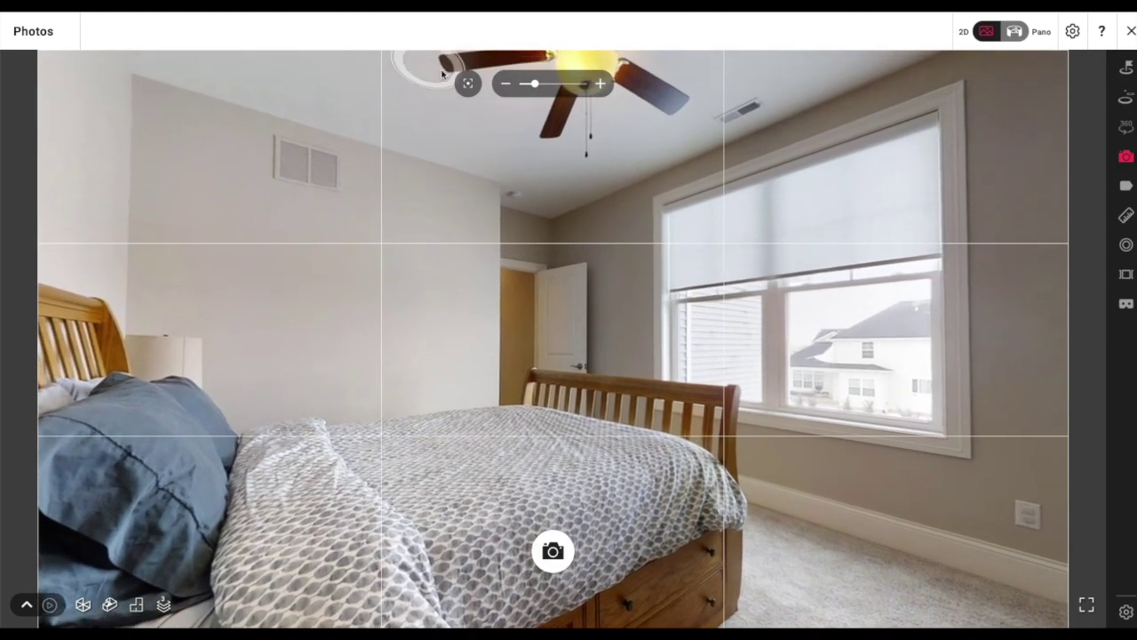
left_click(468, 86)
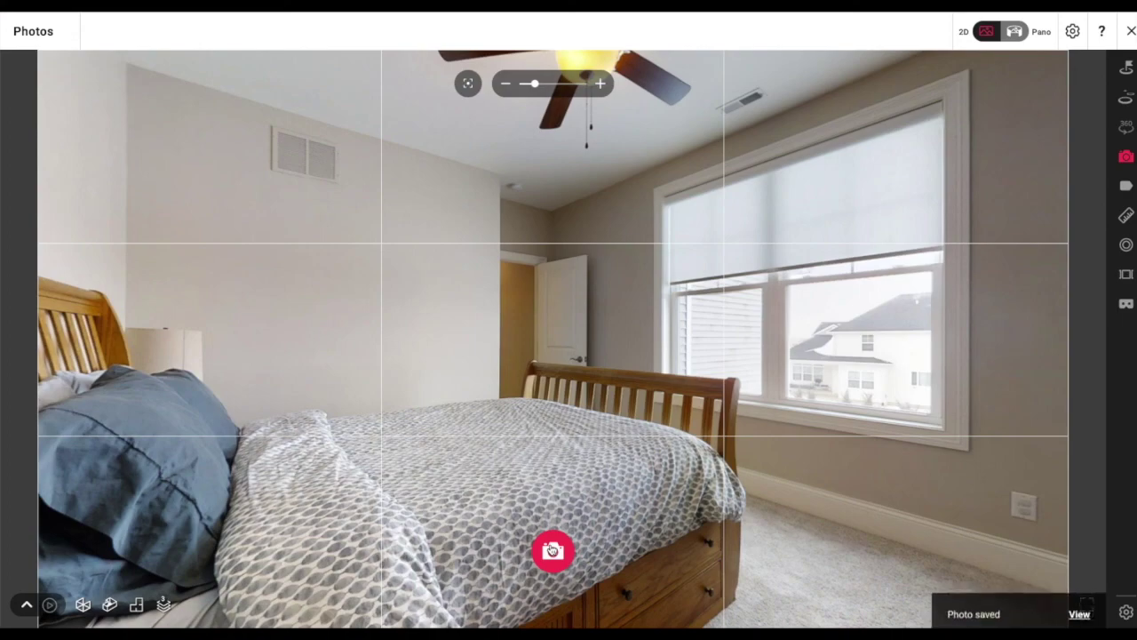
Leave the sleigh-bed bedroom and follow the hall to the staircase railing beside the laundry room
left_click(770, 569)
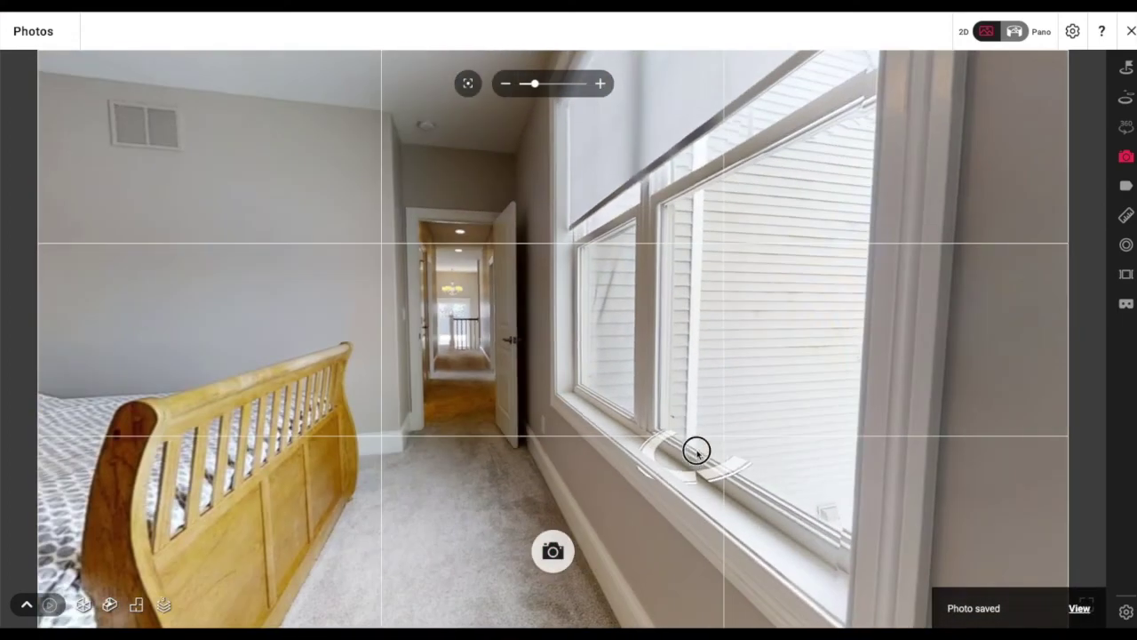
left_click(486, 439)
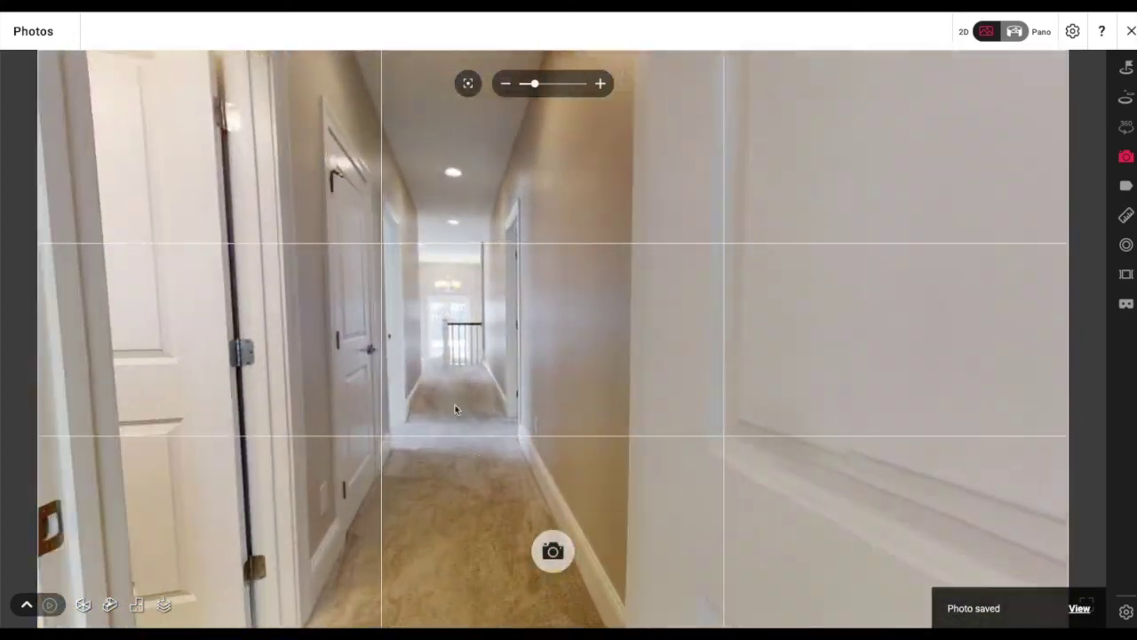
left_click(455, 407)
left_click(486, 443)
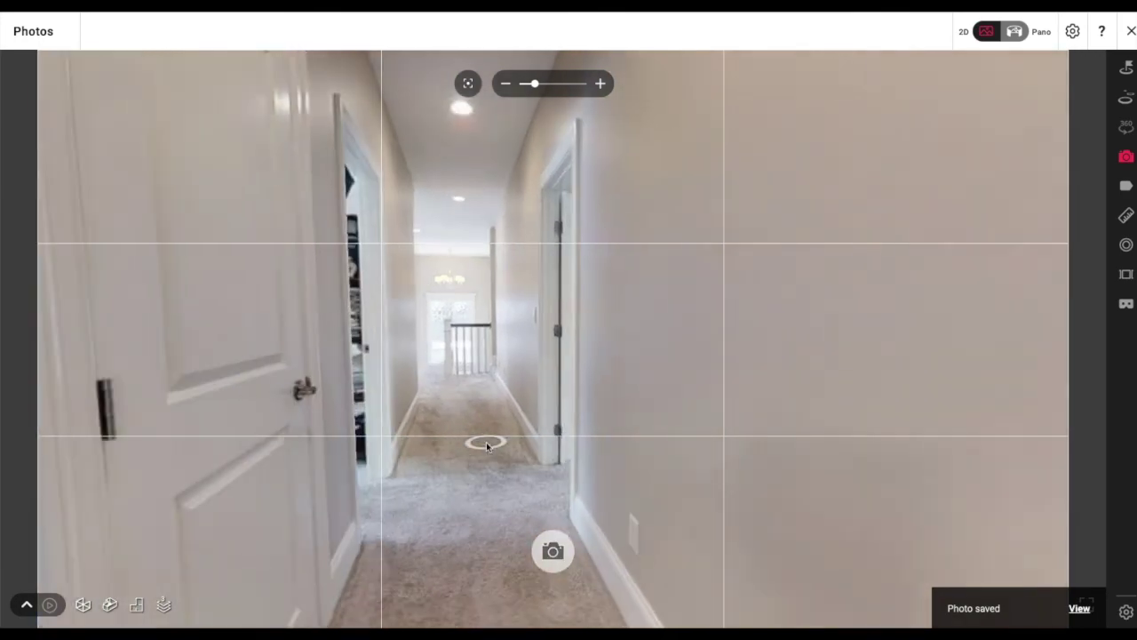
left_click(484, 456)
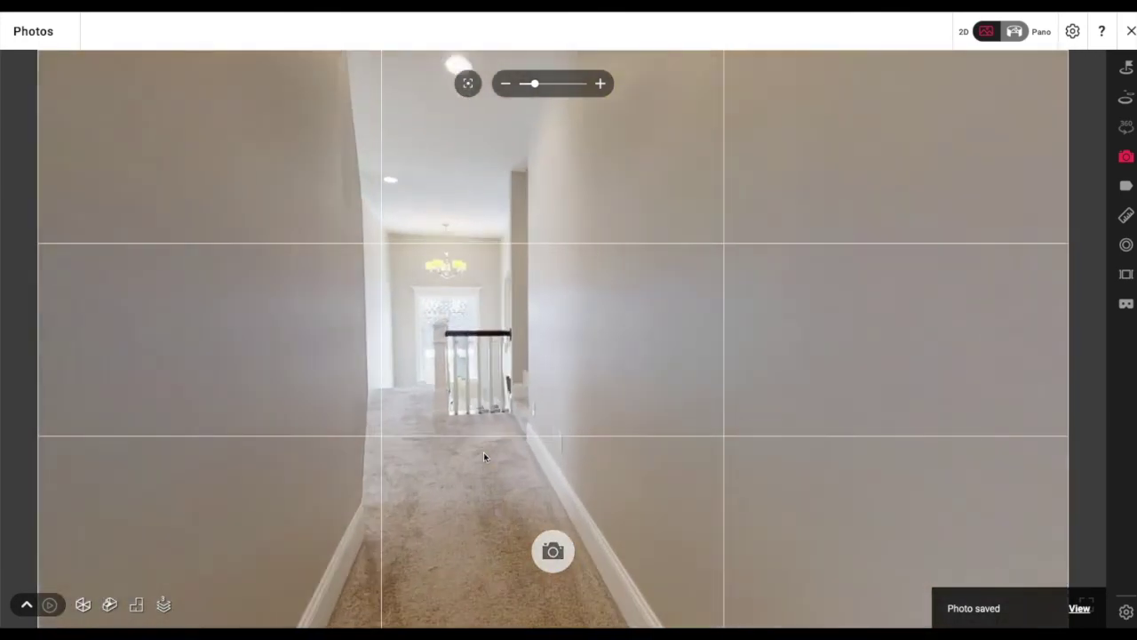
left_click(483, 452)
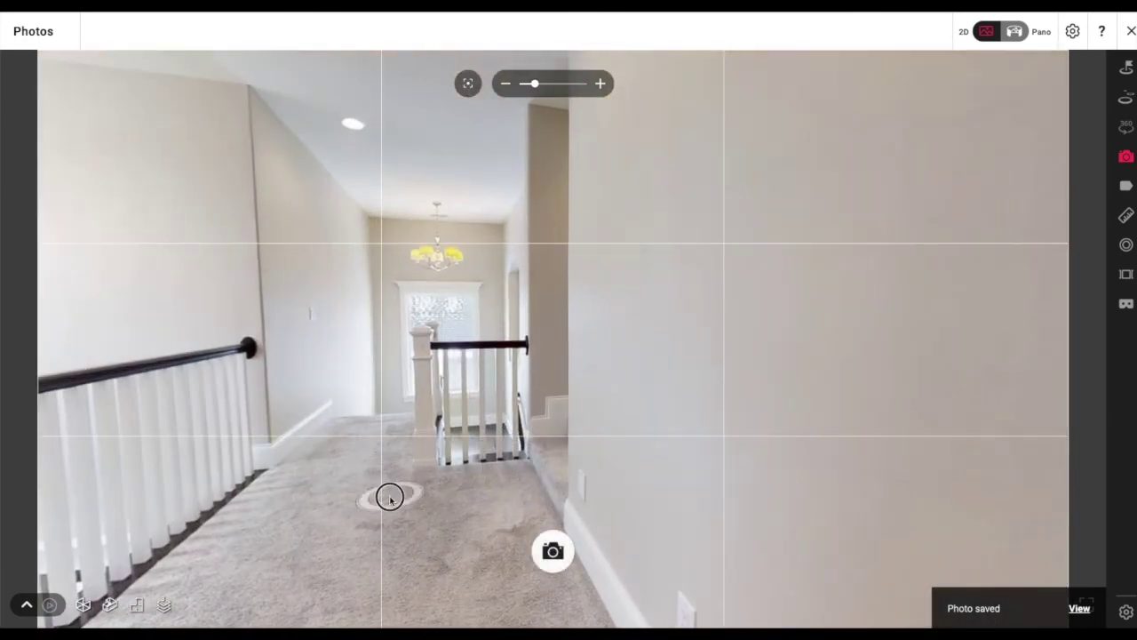
left_click(384, 493)
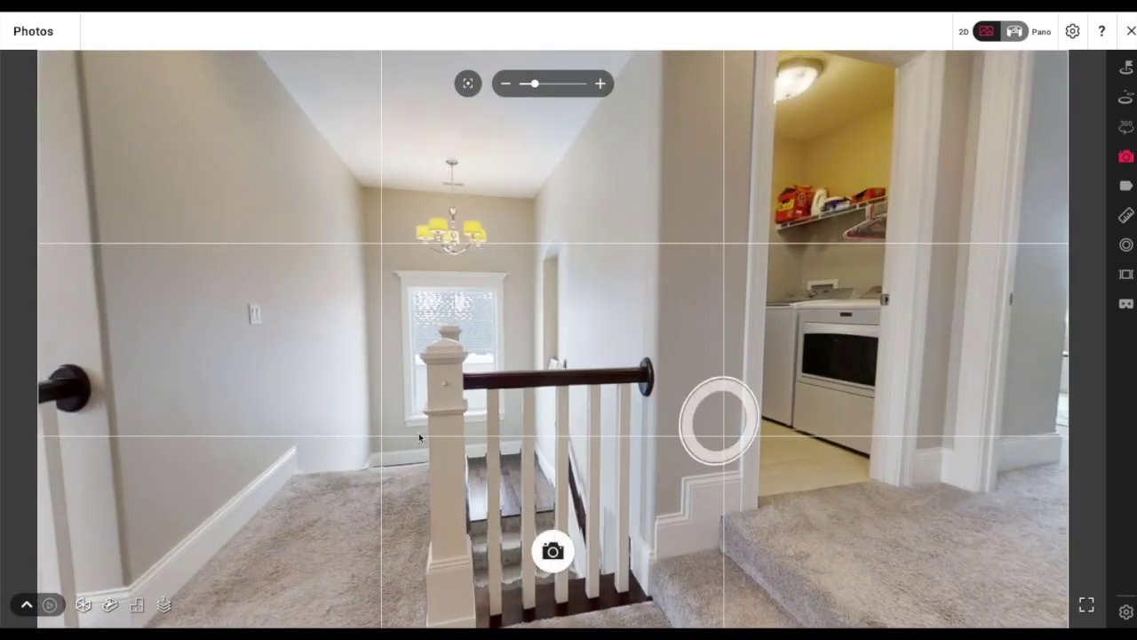
Move down to the stair landing and face the framed pictures in the wall niche beside the window
left_click(371, 459)
left_click(533, 515)
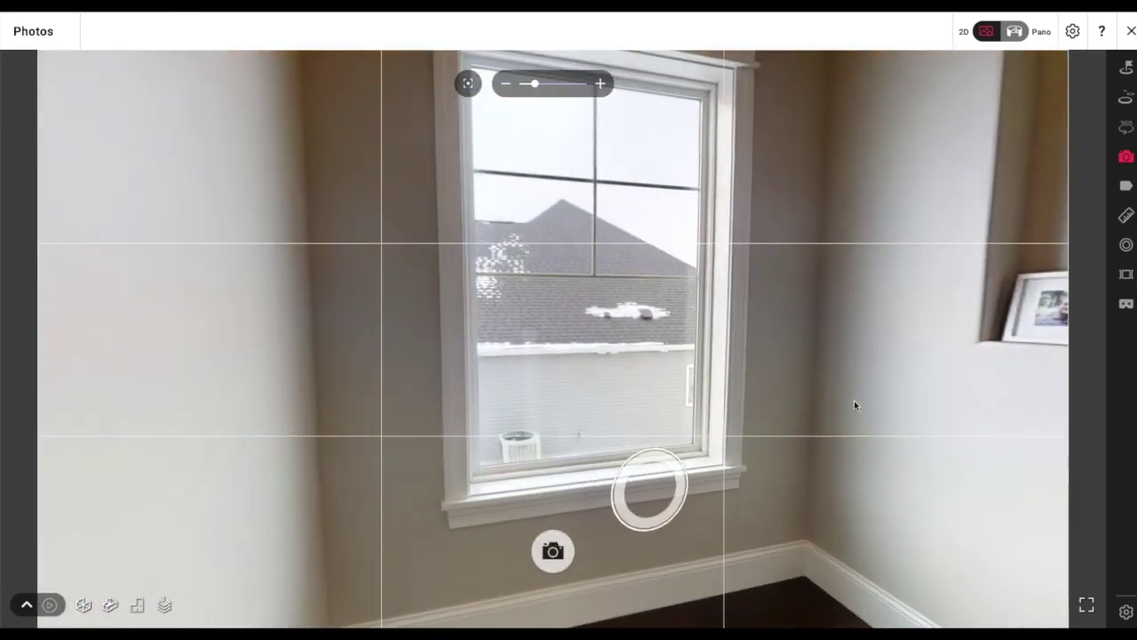
left_click_drag(854, 405, 675, 175)
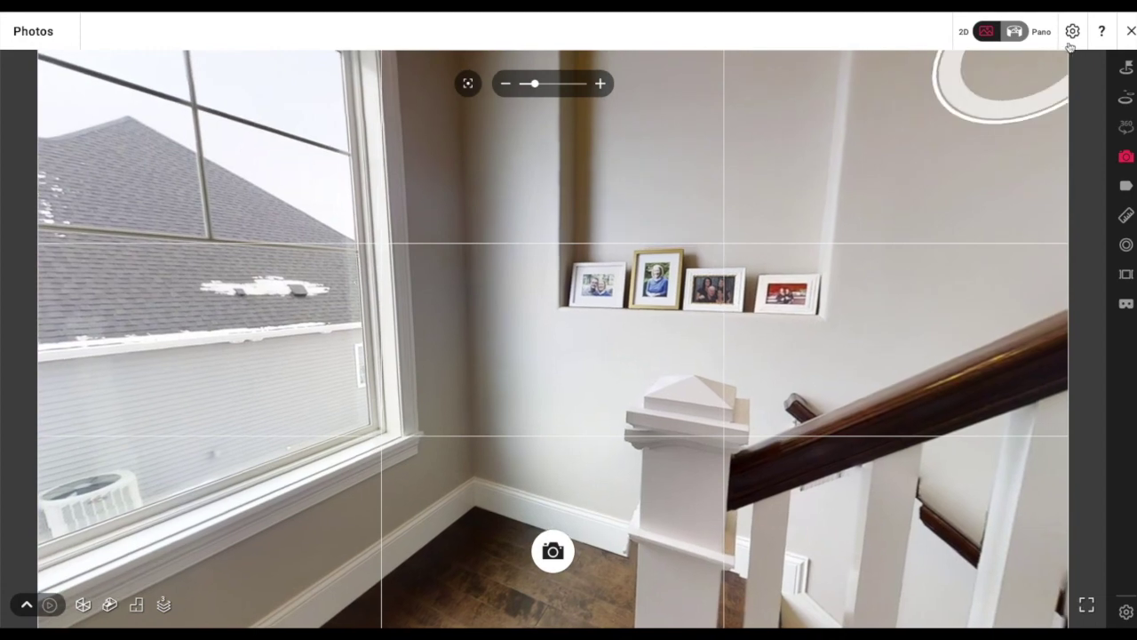
Leave the photo mode and the 3D editor, and open the space's photo collection
left_click(1131, 31)
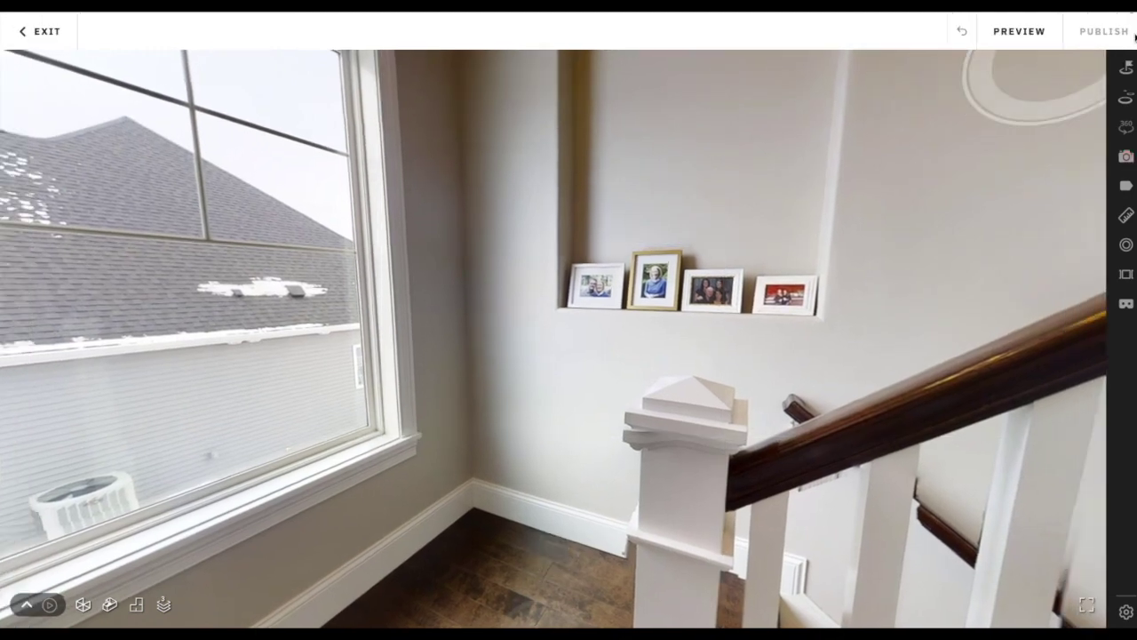
left_click(46, 32)
left_click(225, 292)
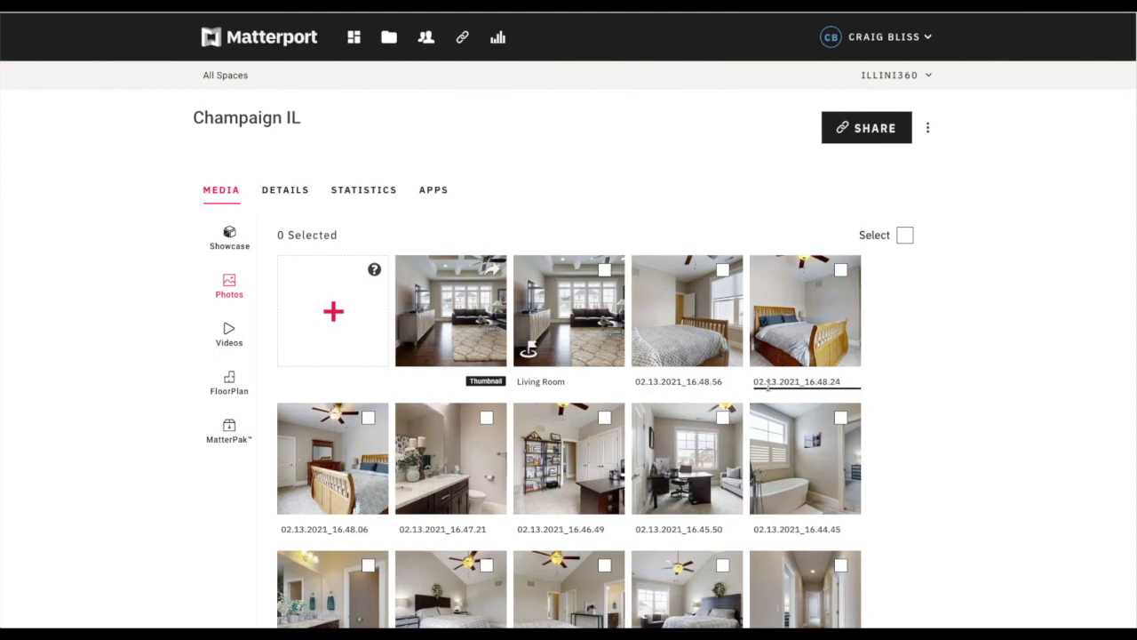
scroll(767, 384, "down", 15)
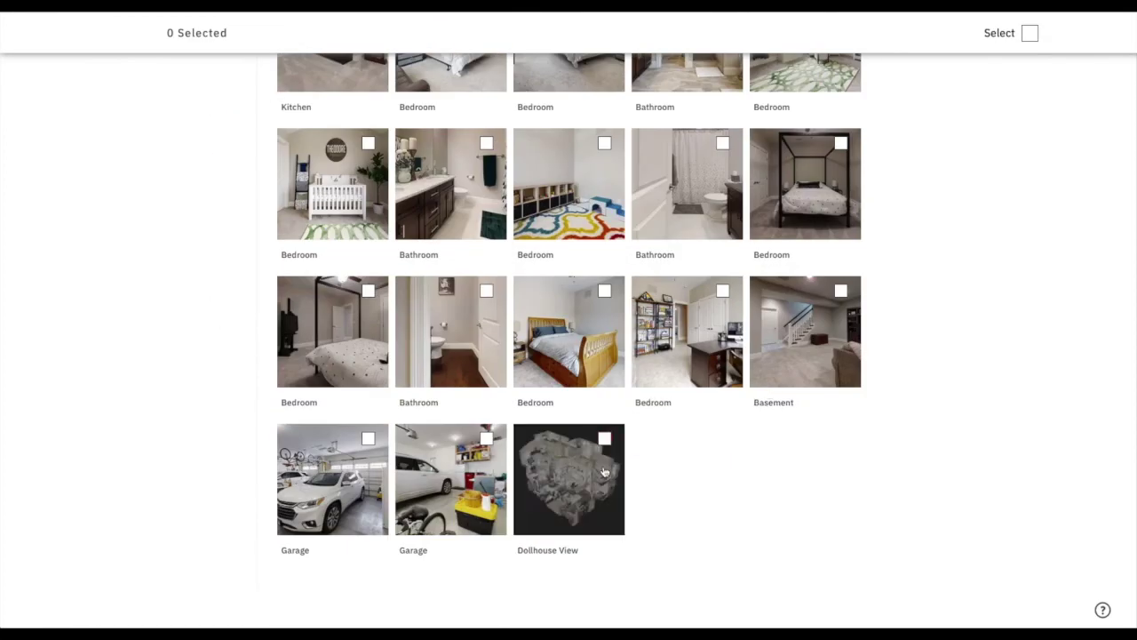
left_click(486, 438)
left_click(368, 438)
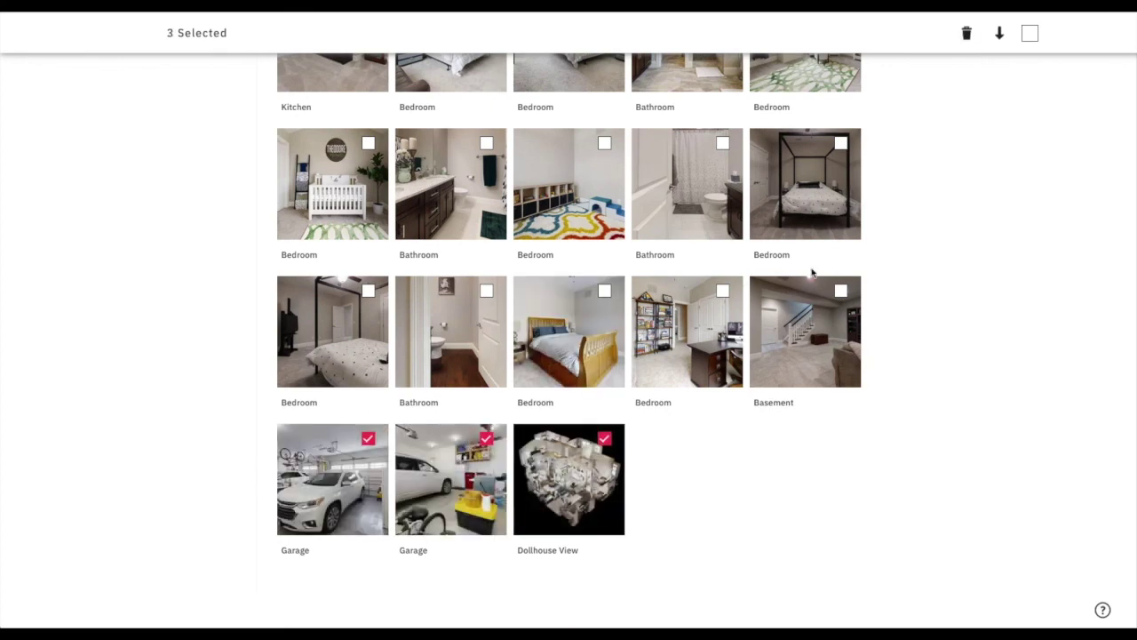
View the enlarged Basement, office, sleigh-bed Bedroom and neighbouring Bathroom photos to judge their composition, and close the preview
left_click(825, 337)
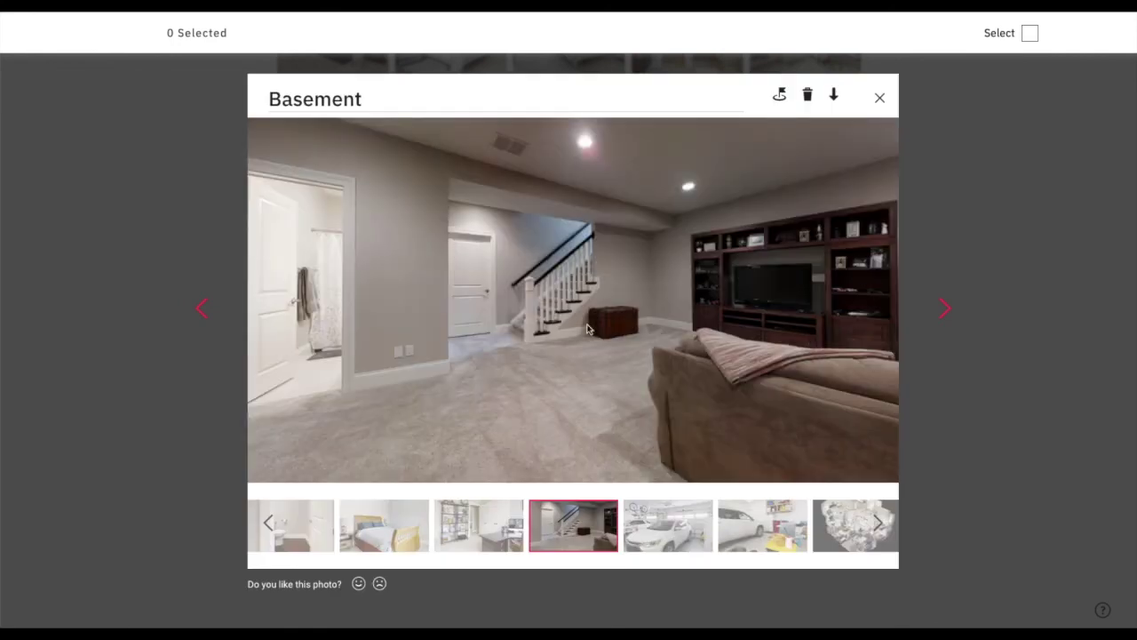
left_click(205, 308)
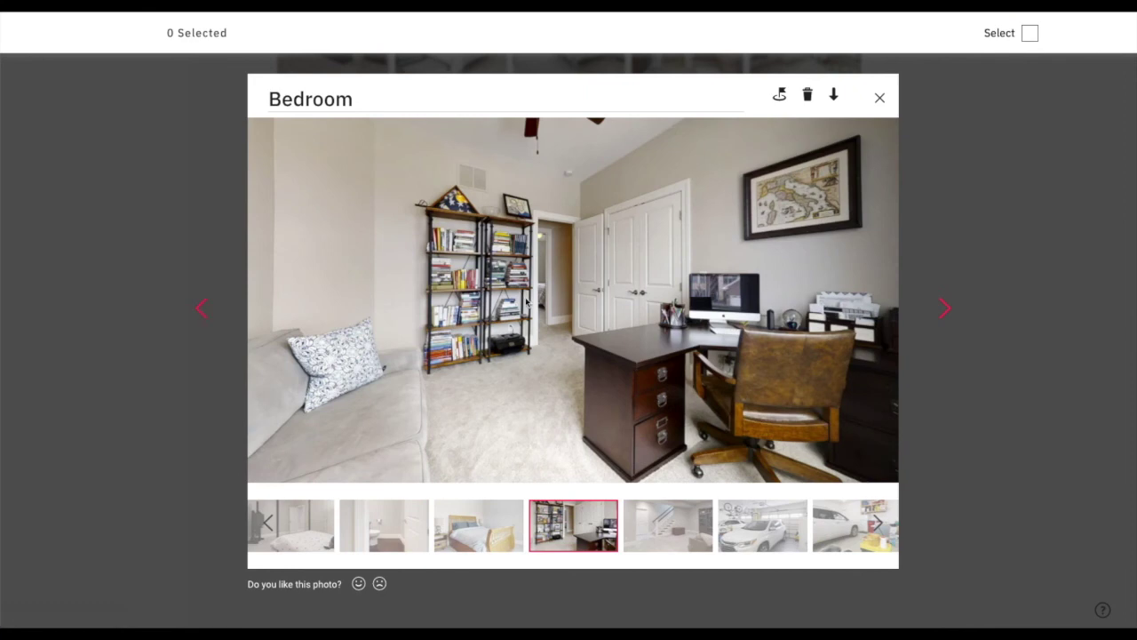
left_click(200, 306)
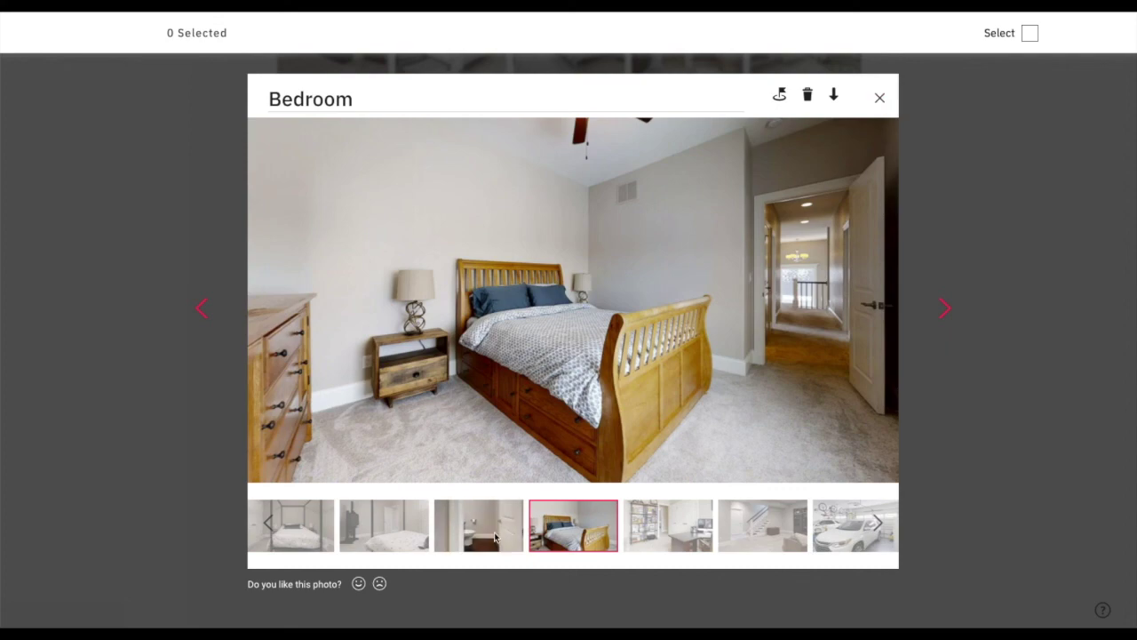
left_click(495, 533)
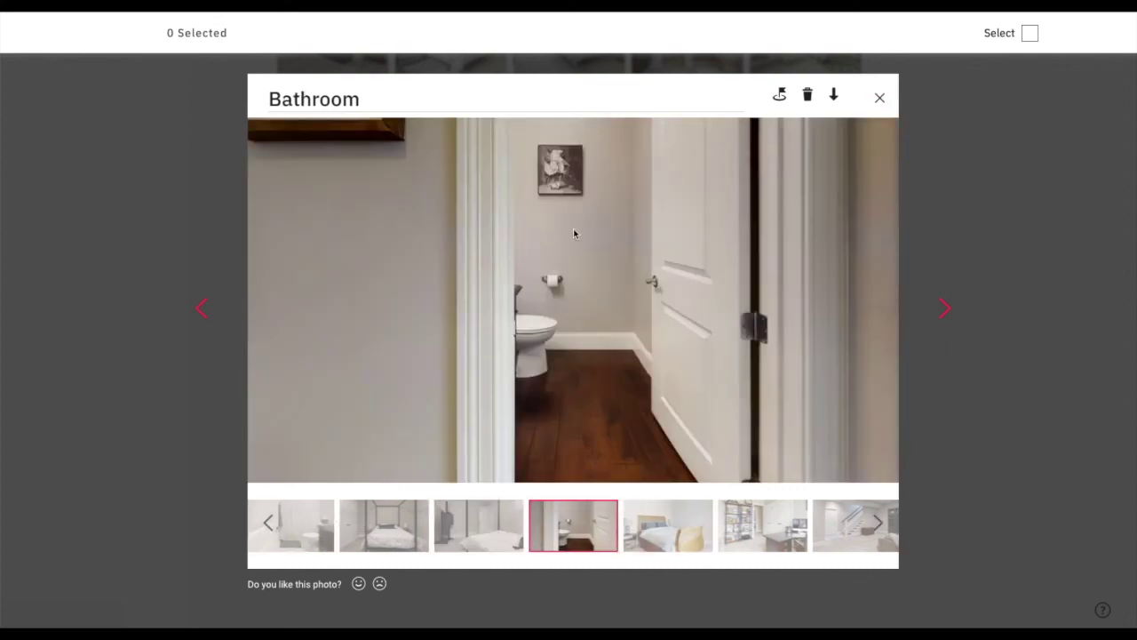
left_click(881, 99)
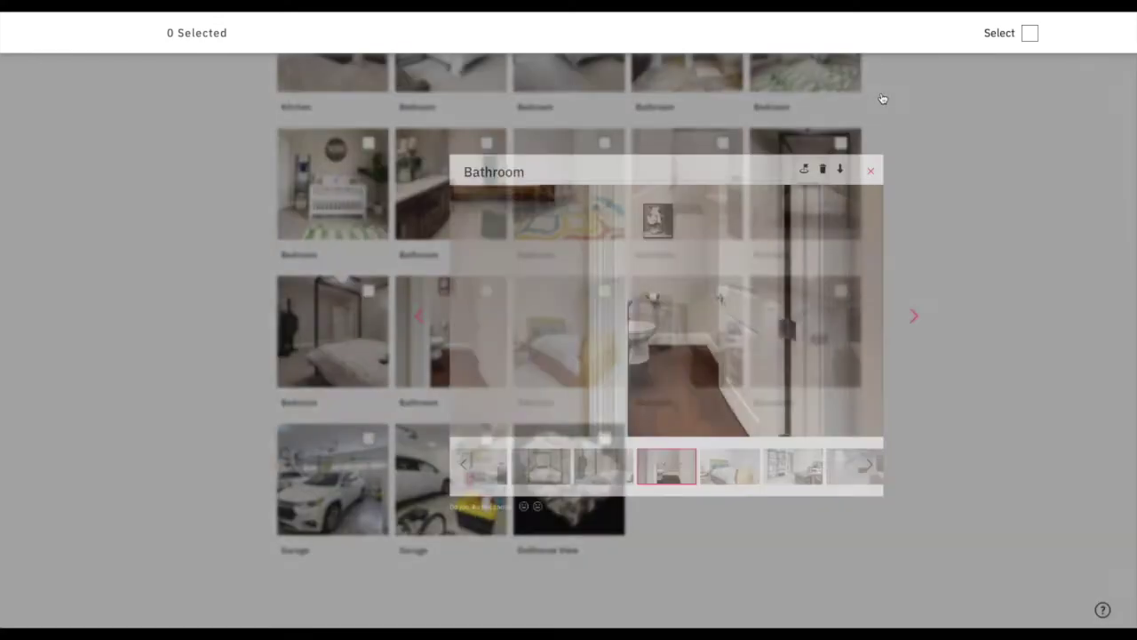
Select and permanently delete the room-named photos at the end of the collection, from the leather-sofa Living Room through Dollhouse View
left_click(486, 438)
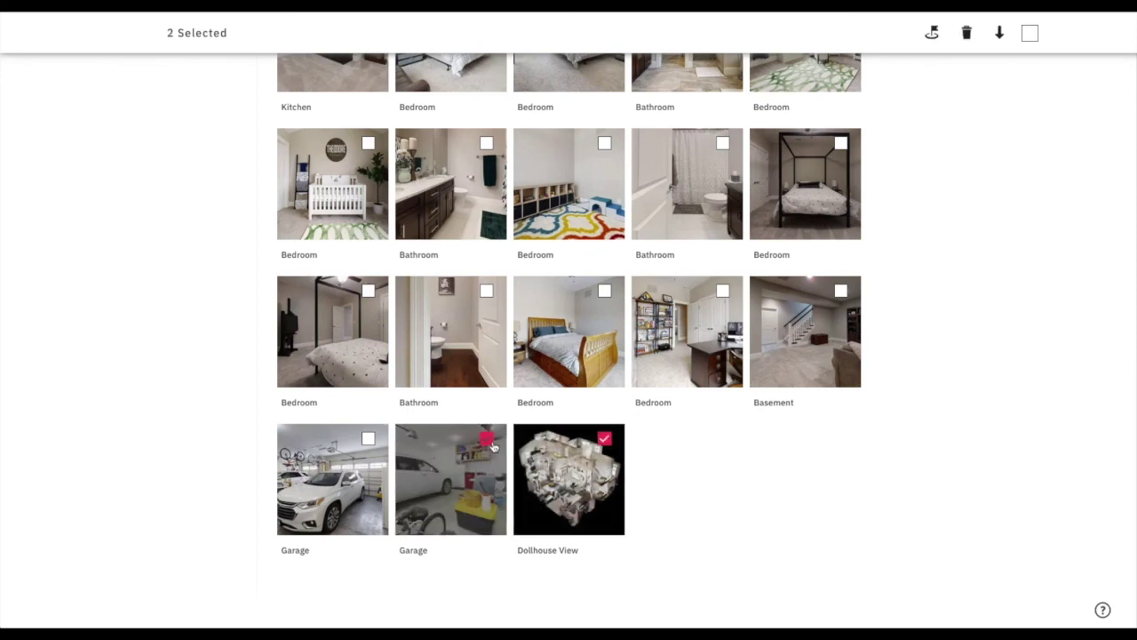
left_click(368, 438)
left_click(368, 290)
left_click(486, 291)
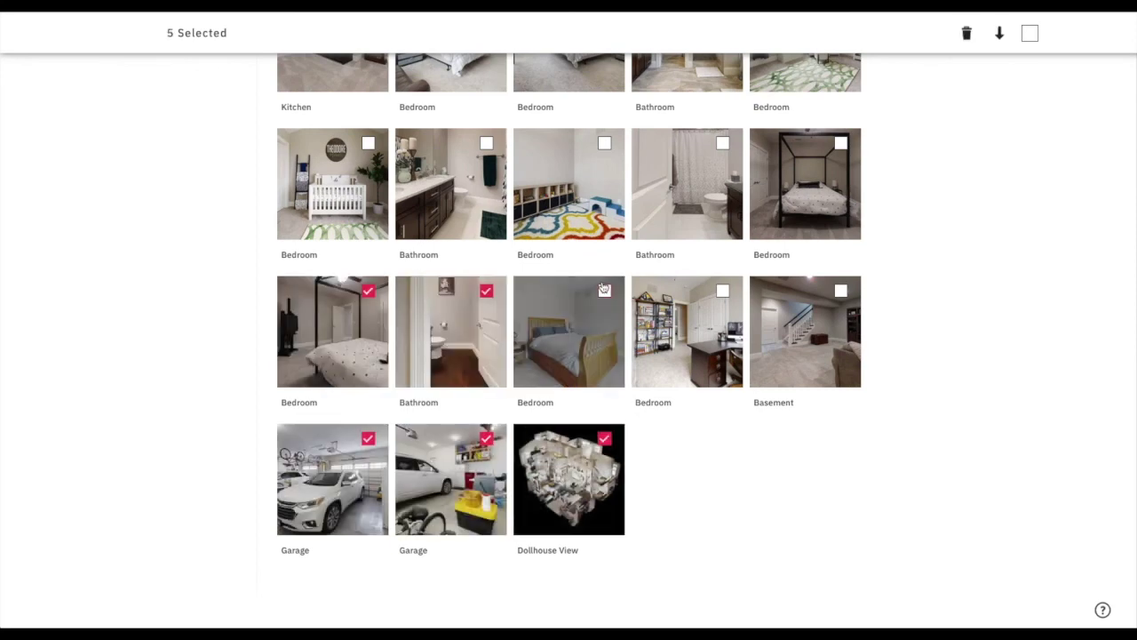
left_click(604, 290)
left_click(721, 292)
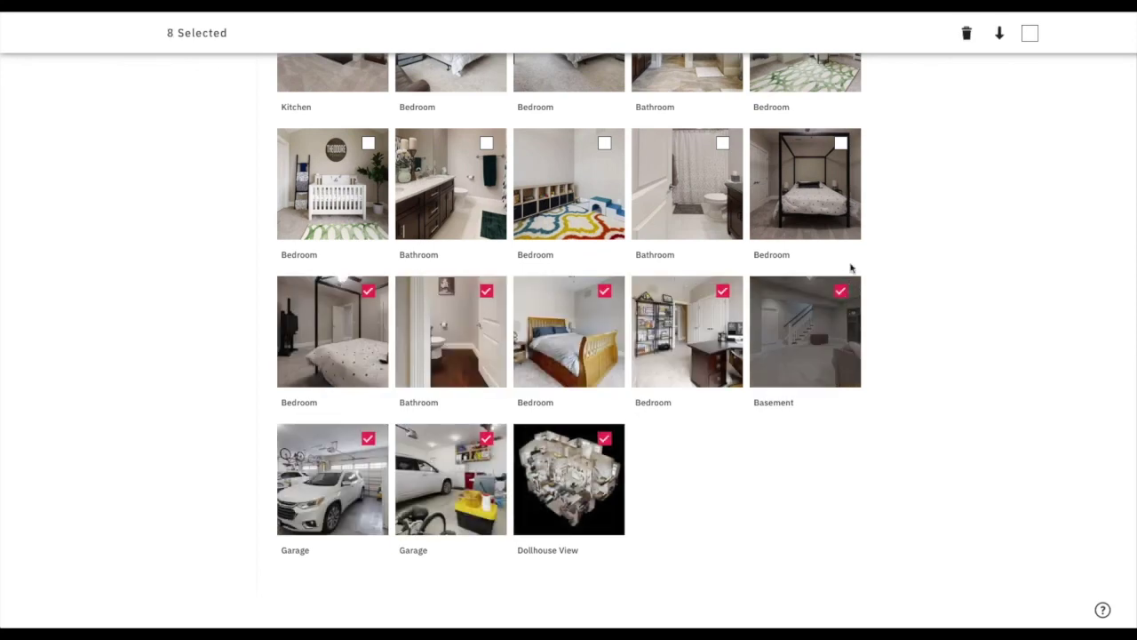
scroll(842, 296, "up", 3)
left_click(840, 347)
left_click(722, 348)
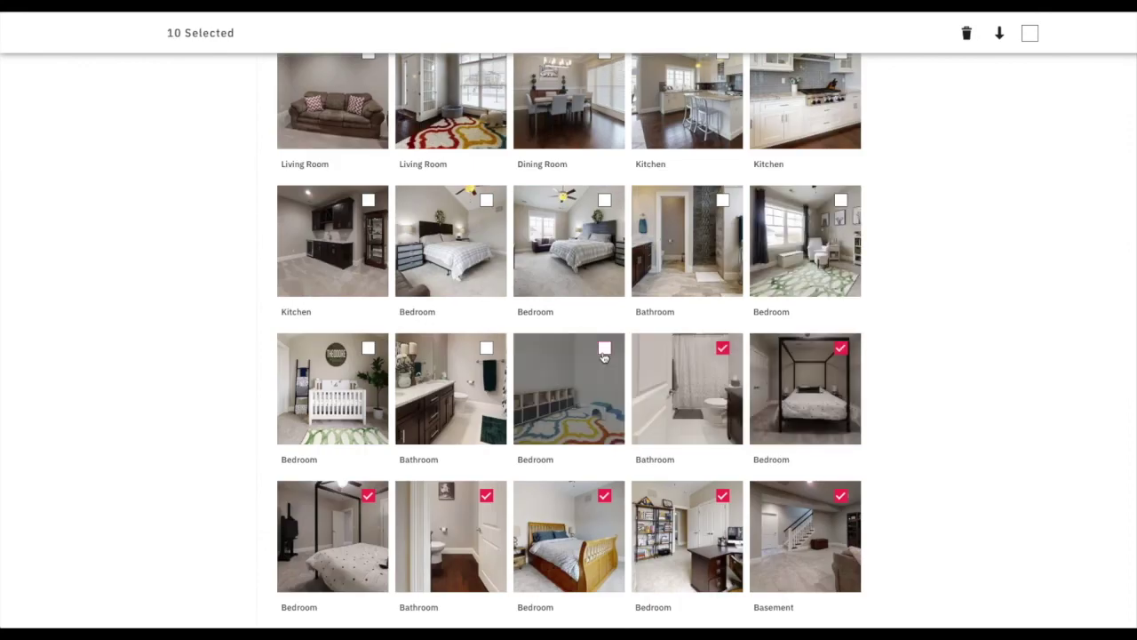
left_click(604, 349)
left_click(368, 348)
left_click(841, 200)
left_click(722, 200)
left_click(604, 200)
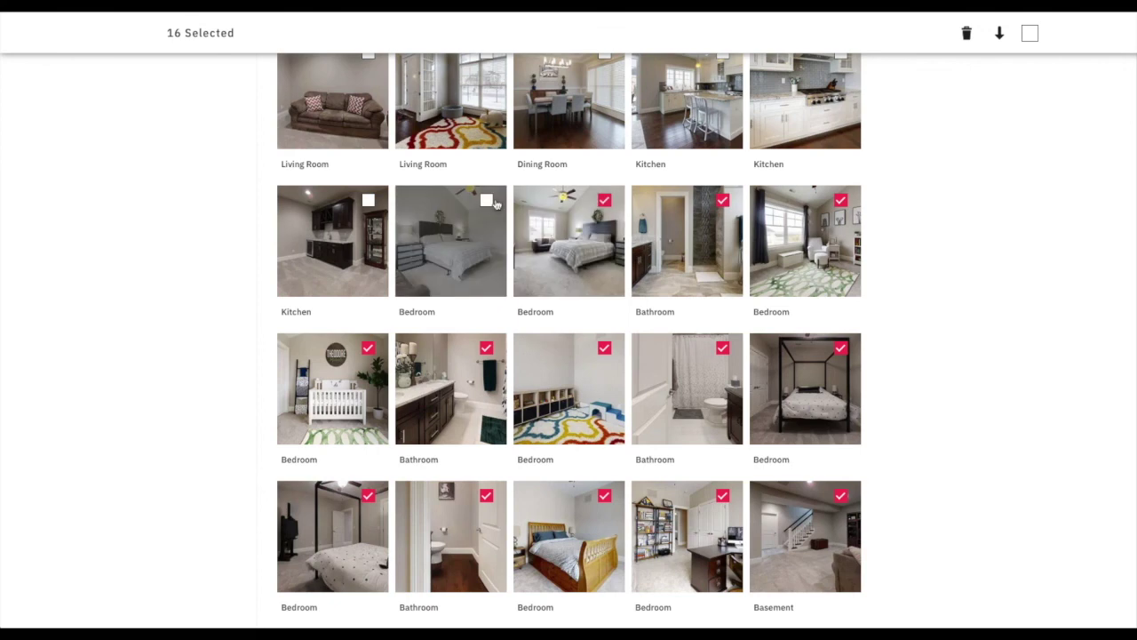
left_click(367, 200)
scroll(871, 330, "up", 2)
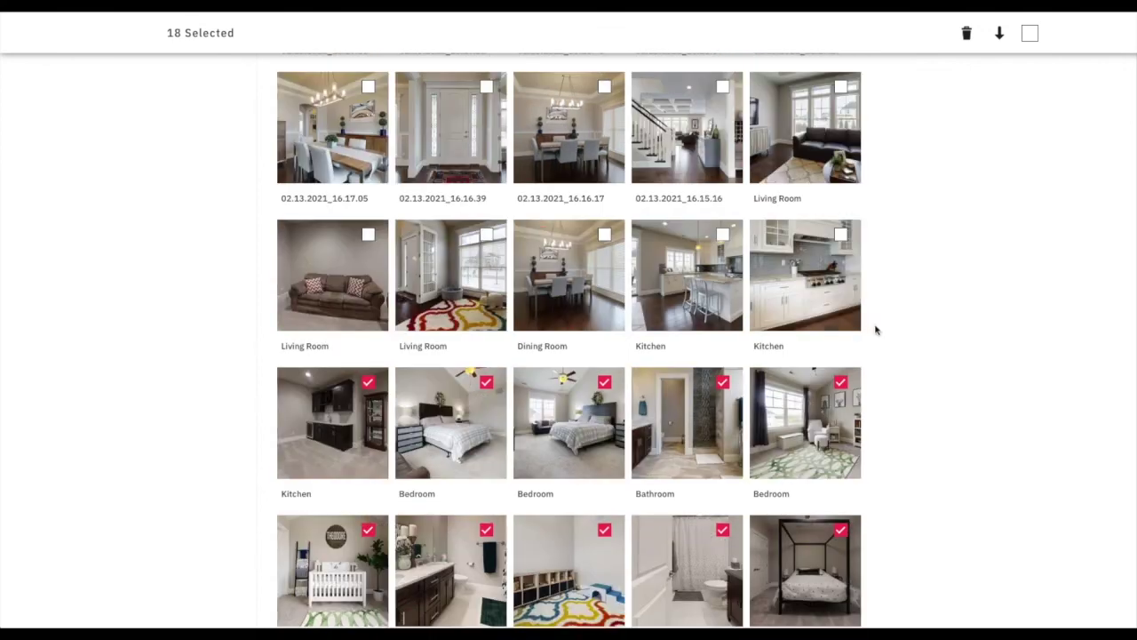
left_click(840, 235)
left_click(722, 234)
left_click(604, 234)
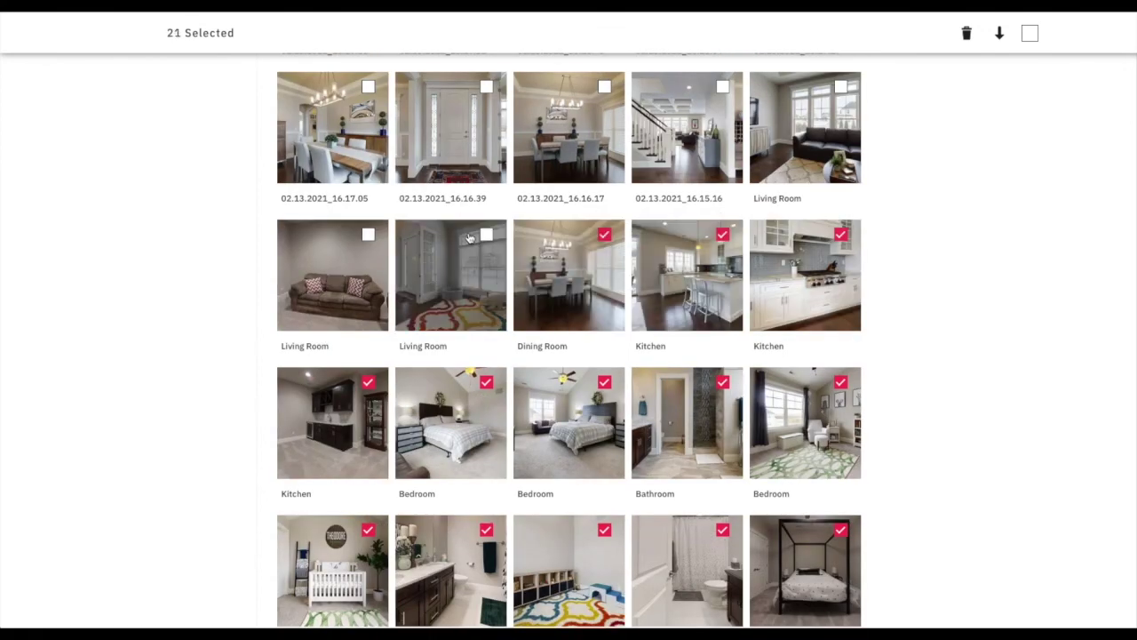
left_click(485, 235)
left_click(368, 234)
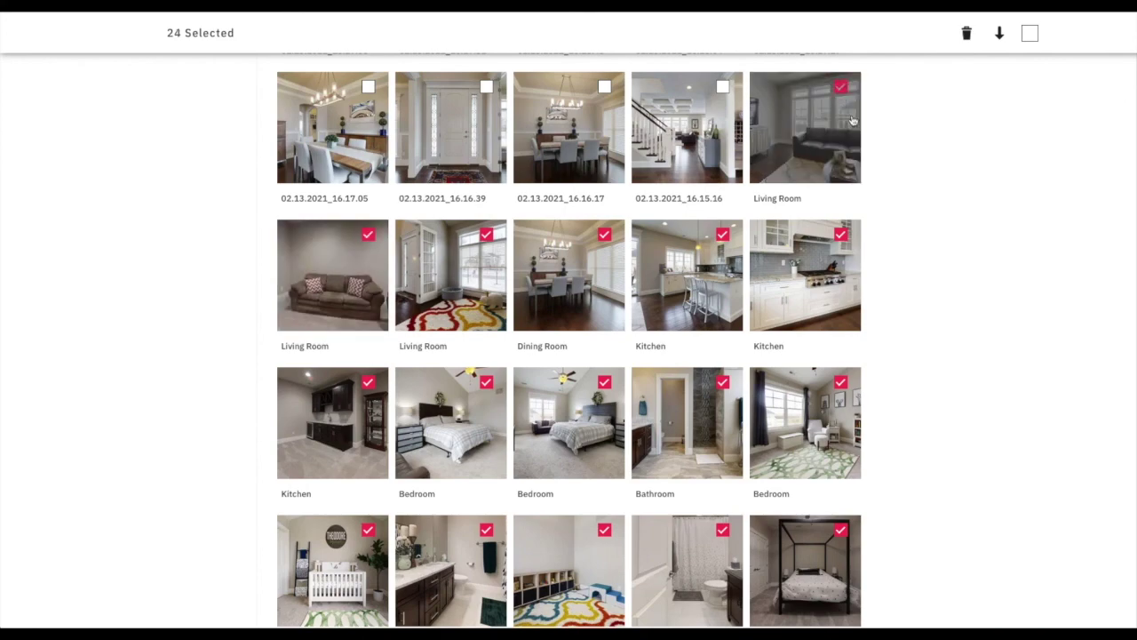
scroll(871, 208, "up", 1)
left_click(966, 32)
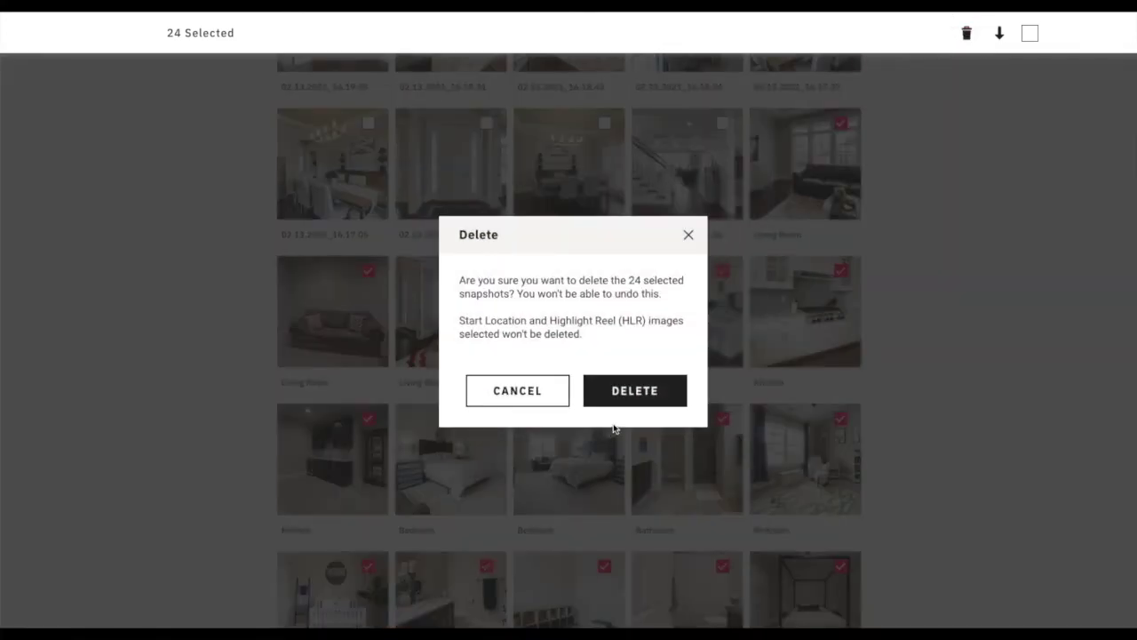
left_click(634, 390)
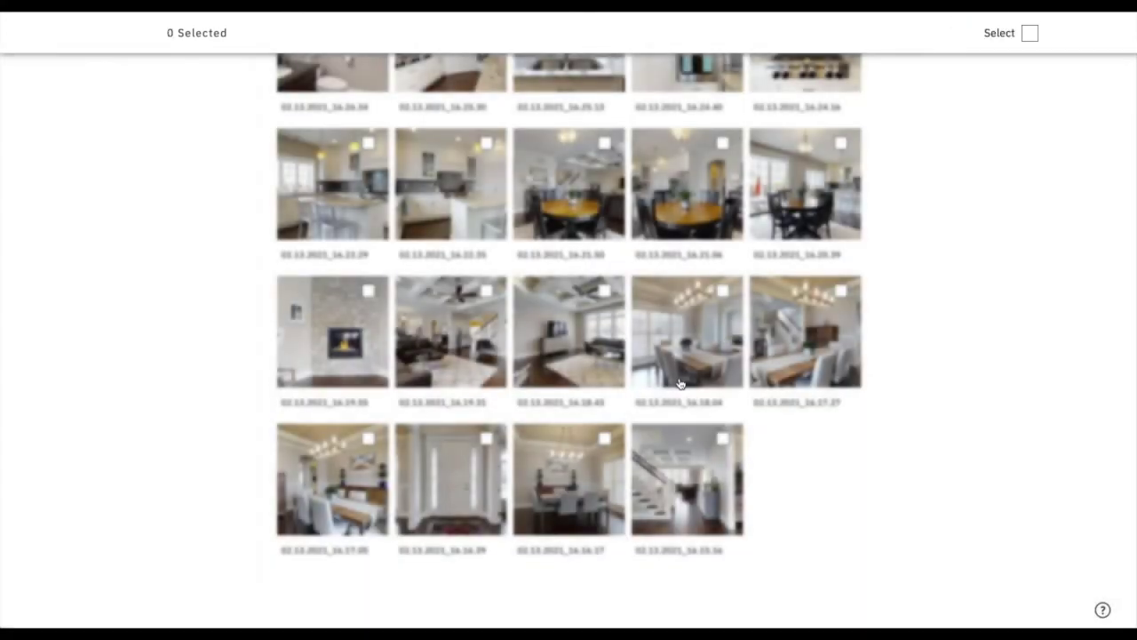
Select all remaining photos at once and clear the selection again
scroll(904, 240, "up", 10)
left_click(904, 237)
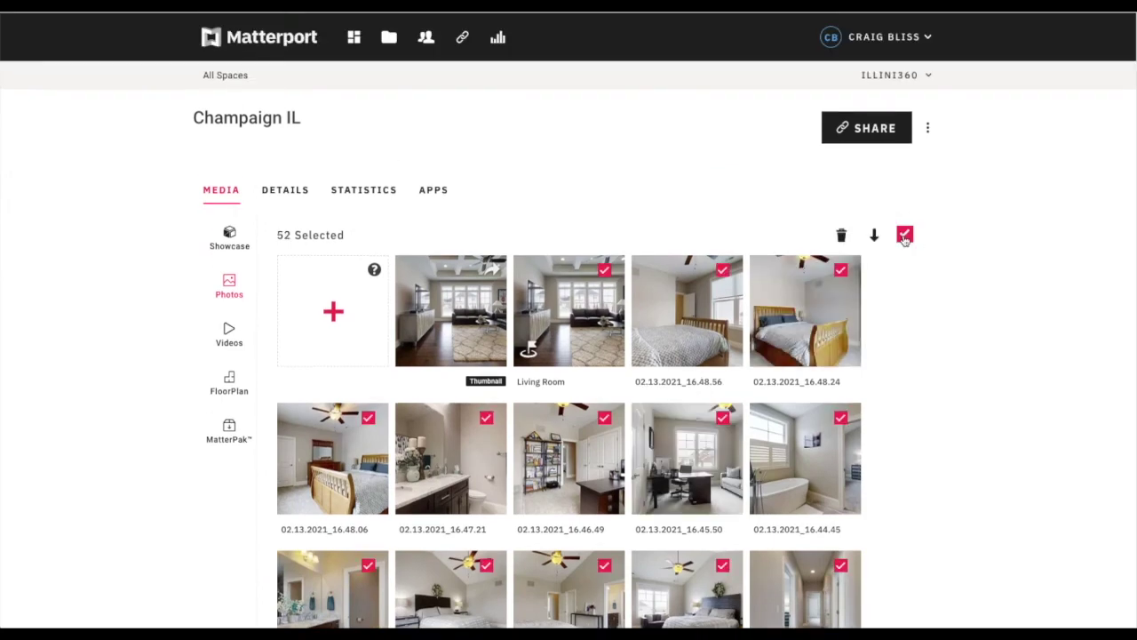
left_click(905, 236)
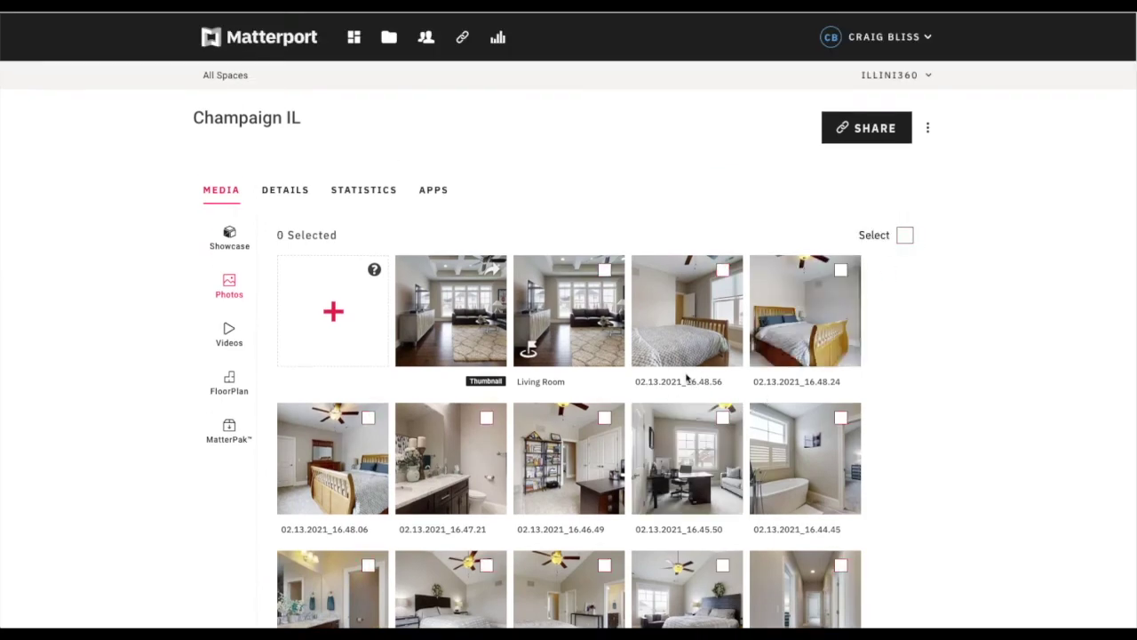
Look through the remaining photos across the whole collection and check the timestamp name of the newest bedroom photo
scroll(690, 380, "down", 15)
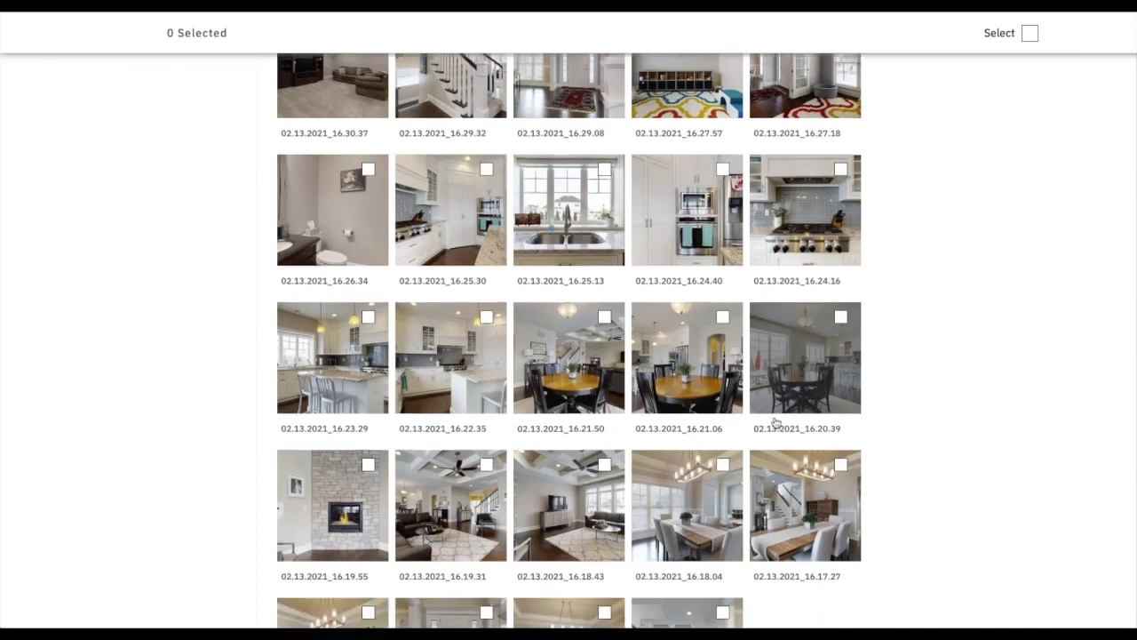
scroll(792, 423, "up", 5)
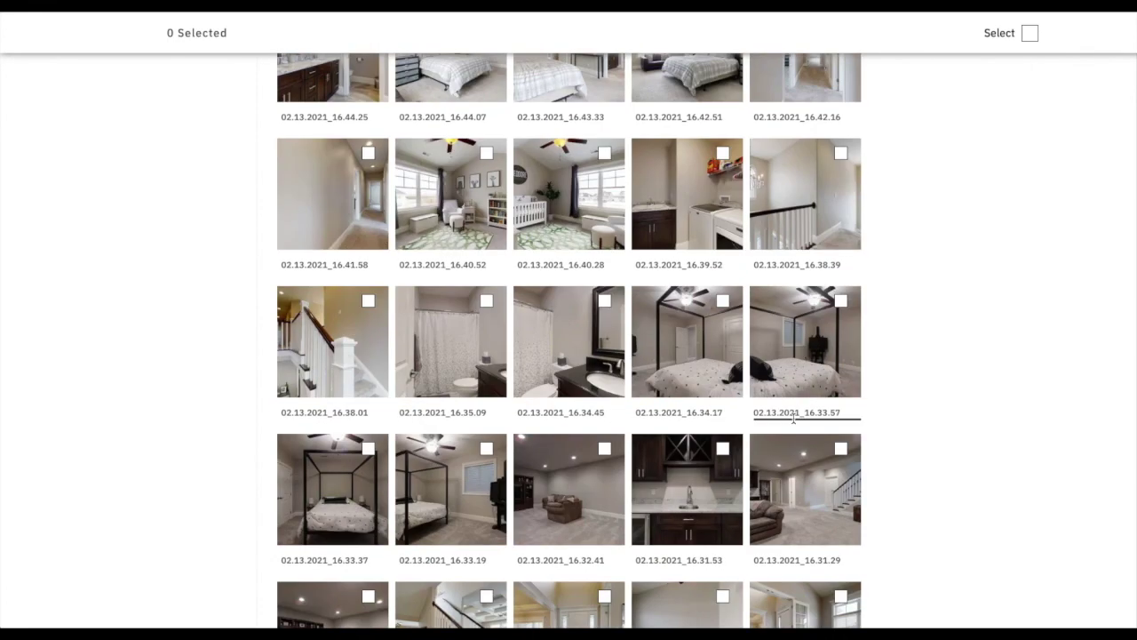
scroll(793, 420, "up", 2)
scroll(793, 422, "up", 5)
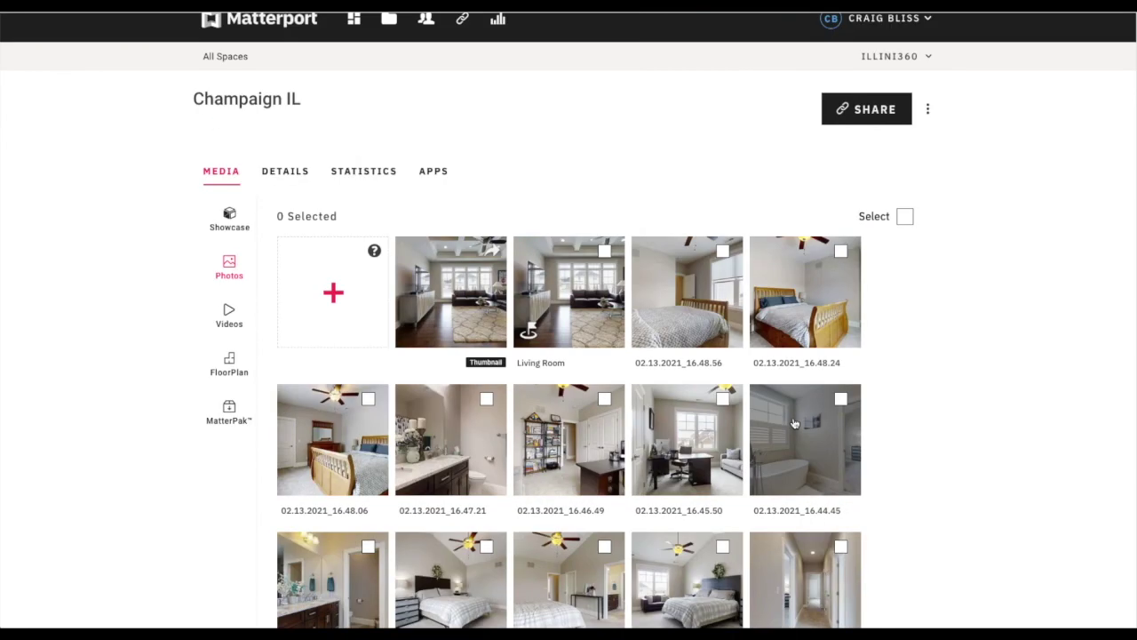
scroll(793, 422, "down", 20)
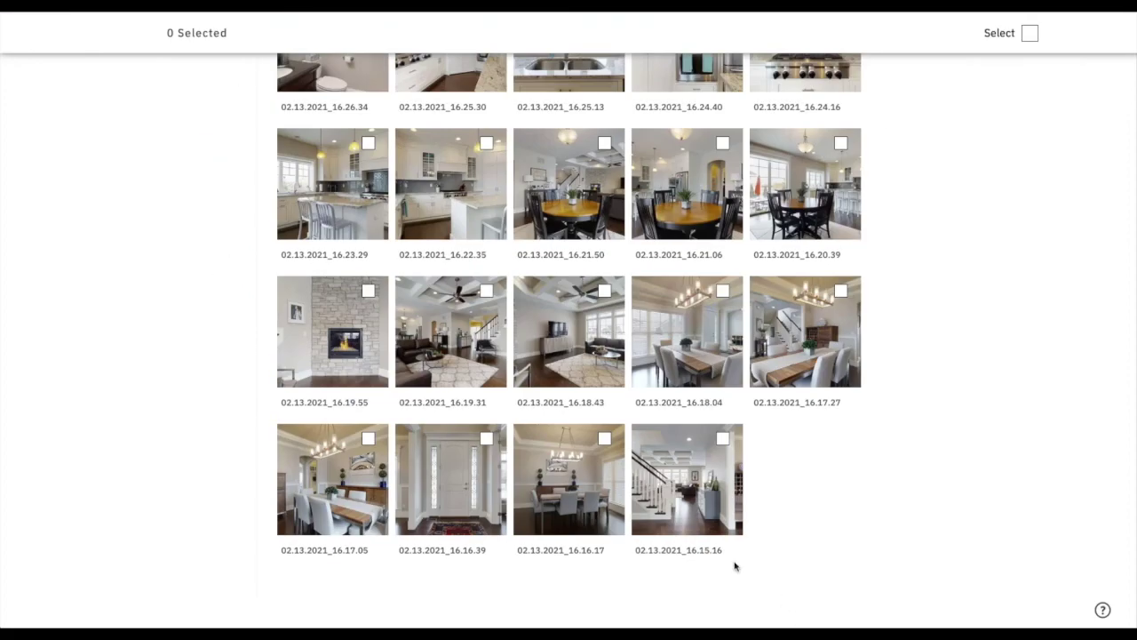
scroll(737, 561, "up", 20)
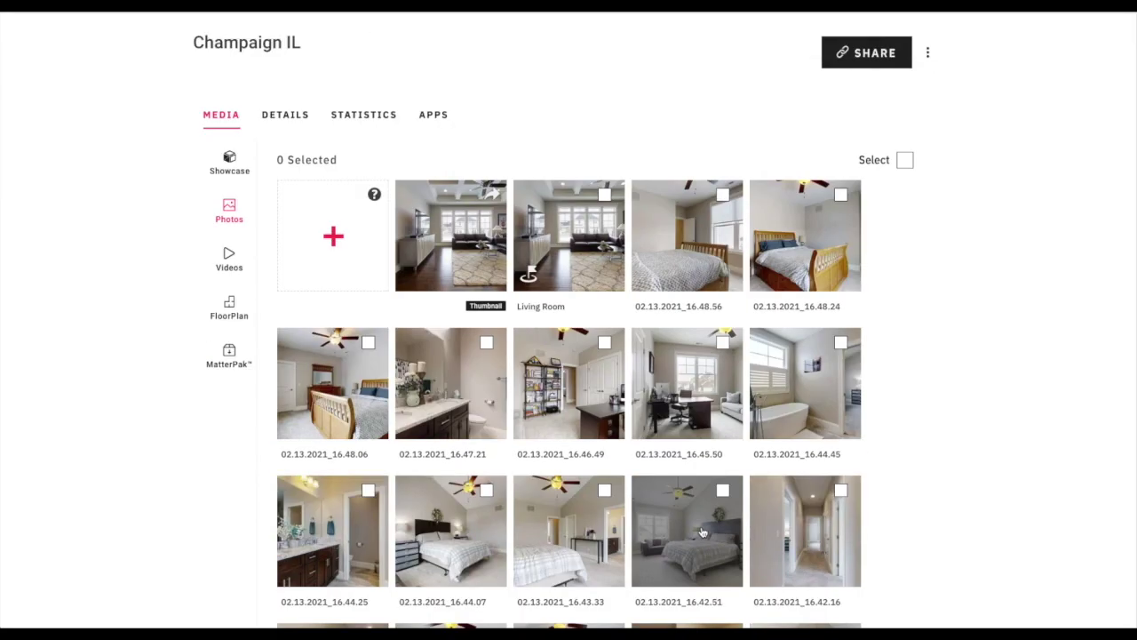
double_click(663, 306)
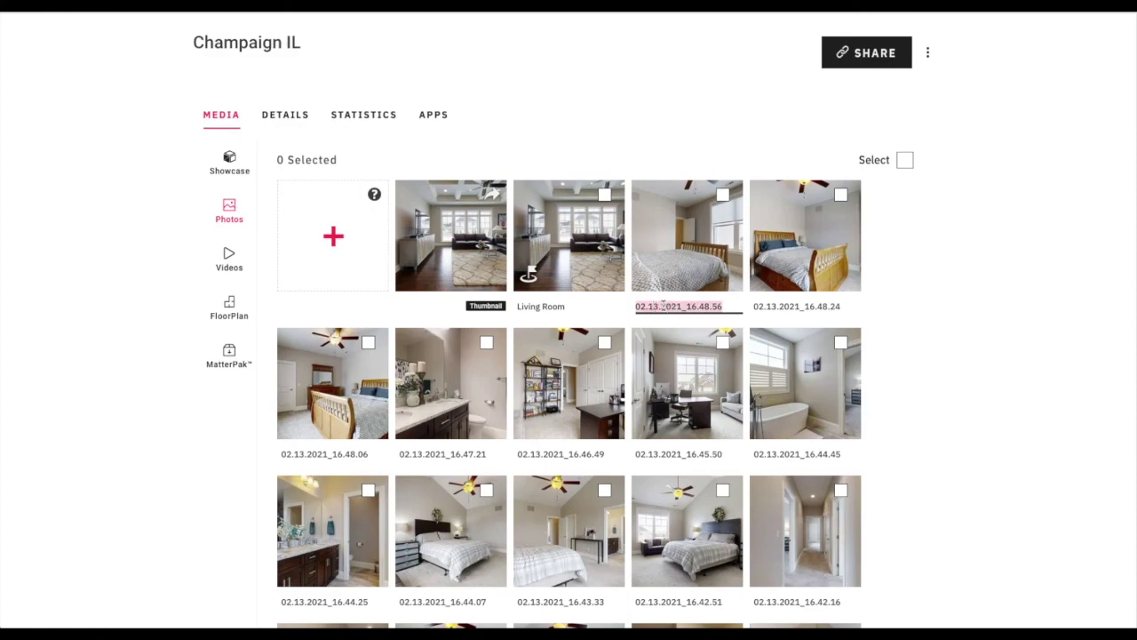
Rename the two full-view canopy-bed photos, timestamped 16.33.37 and 16.33.19, as Bedroom 1
scroll(761, 432, "down", 15)
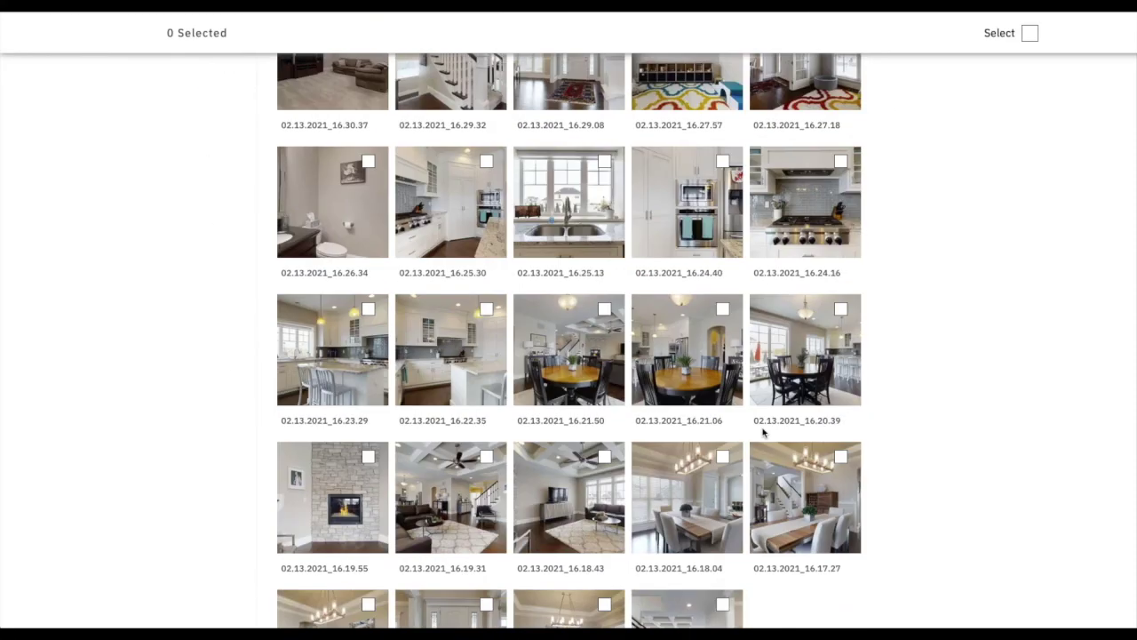
scroll(760, 432, "up", 5)
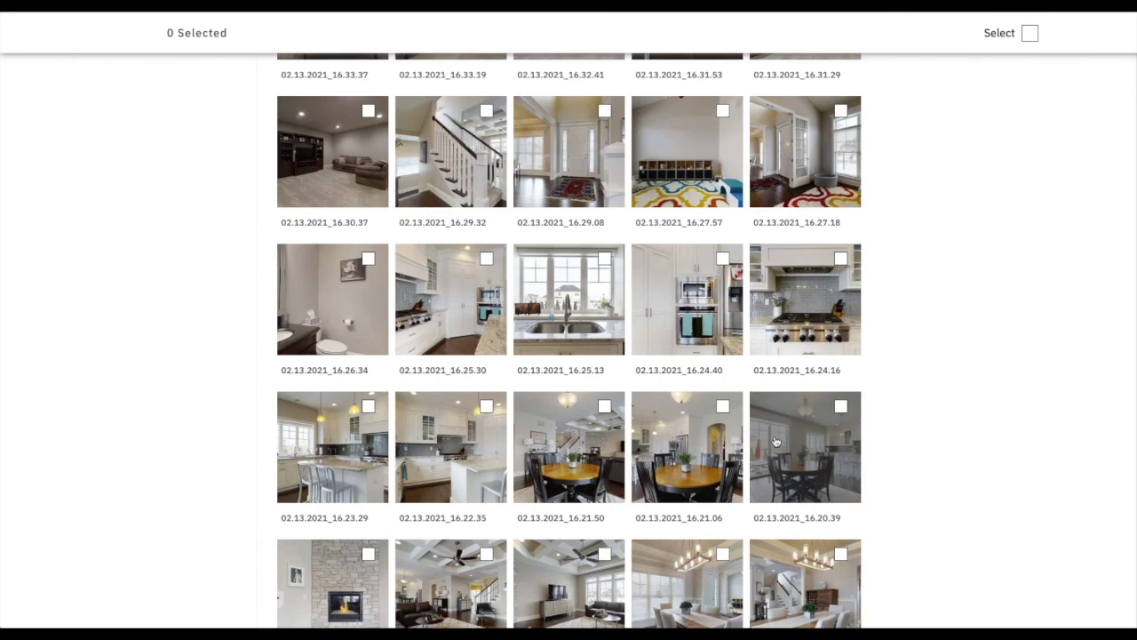
scroll(774, 441, "up", 3)
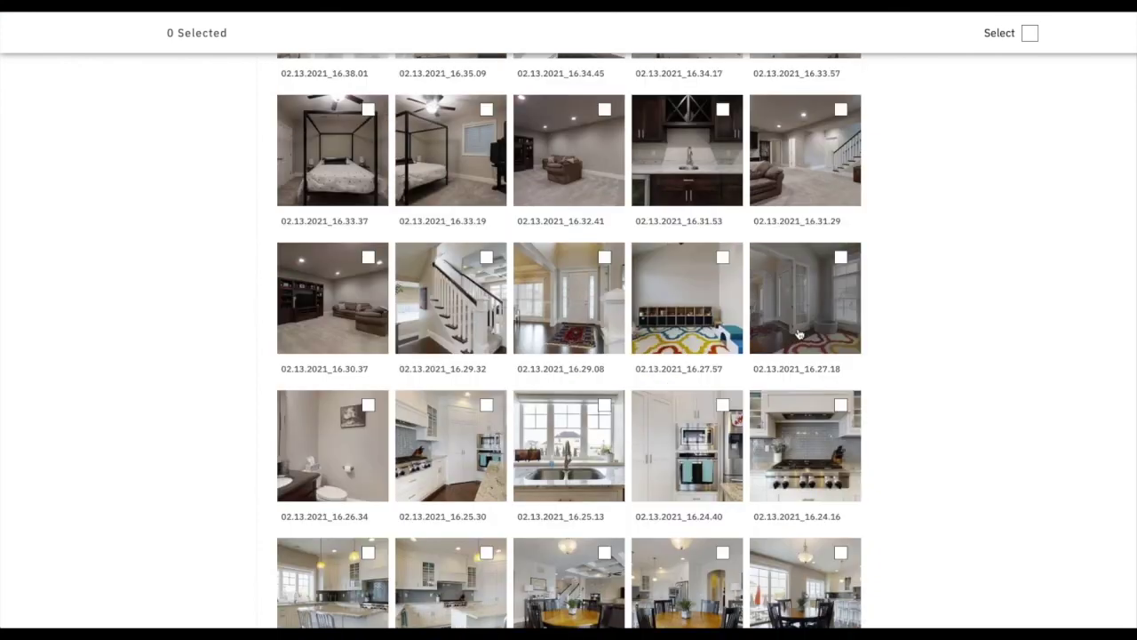
scroll(799, 334, "up", 1)
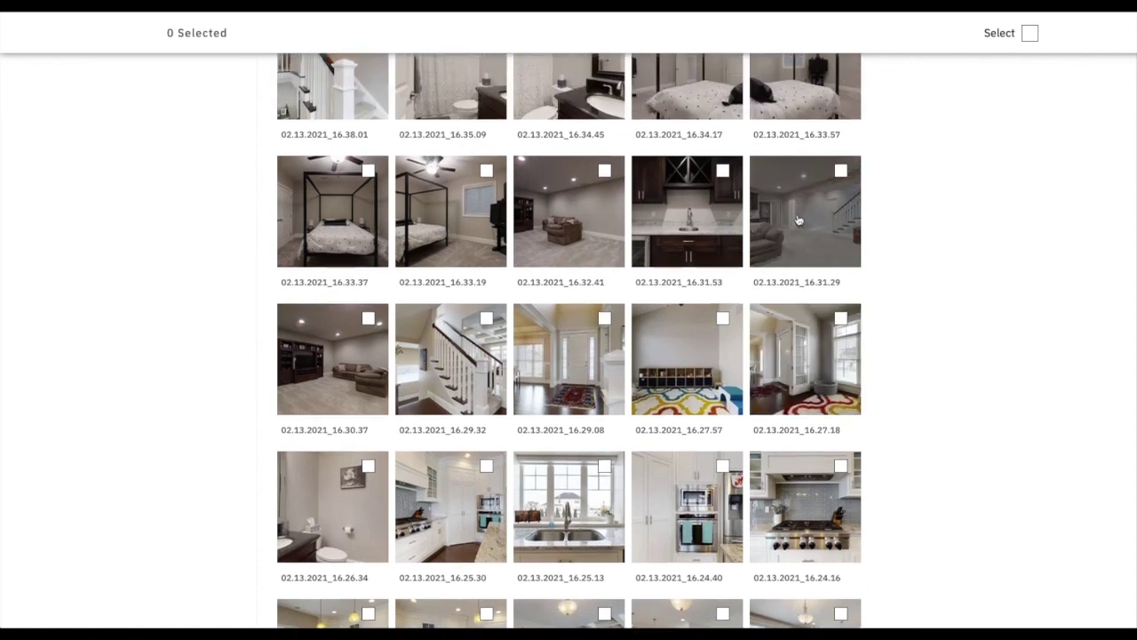
scroll(797, 233, "up", 1)
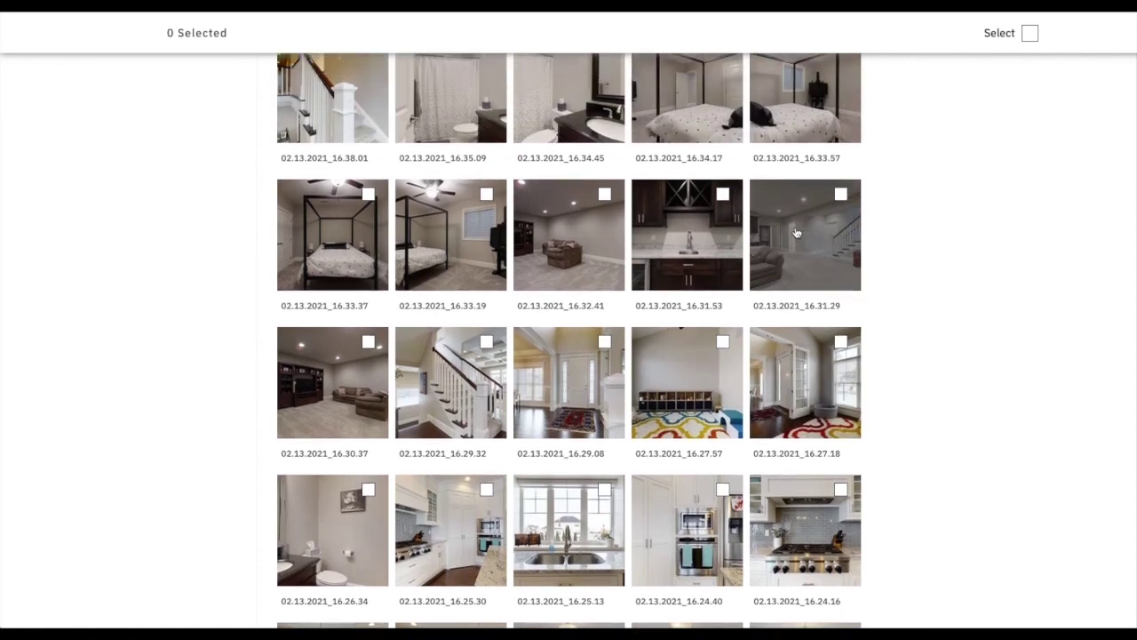
left_click(359, 304)
type("Bedroom 1")
left_click(462, 306)
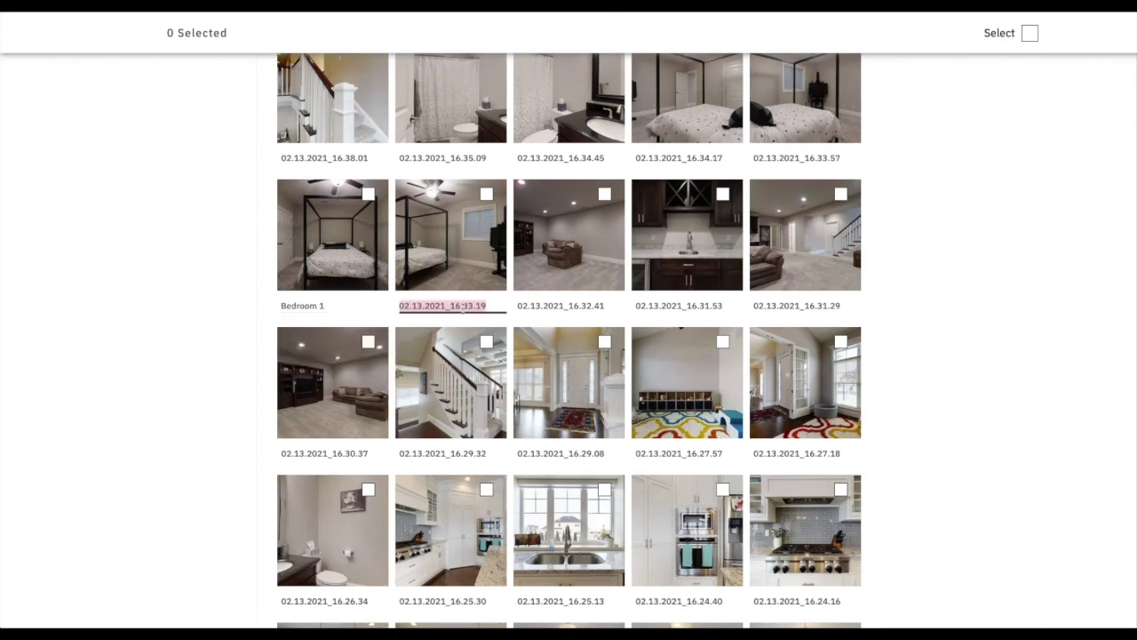
type("Bedroom 1")
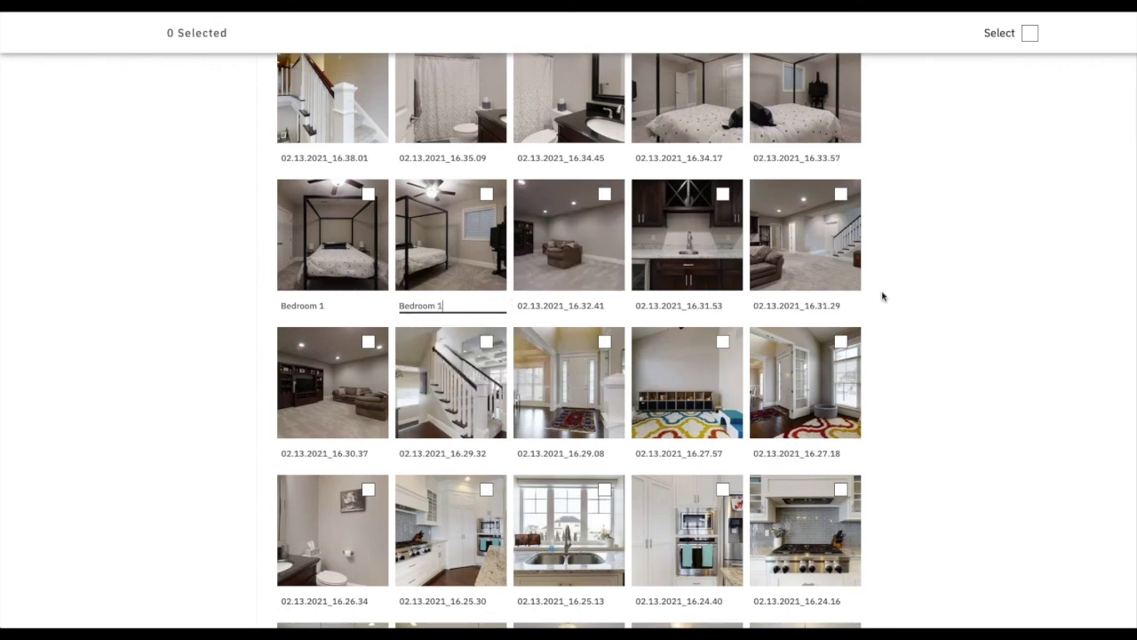
Copy the name Bedroom 1 onto the other two canopy-bed photos, timestamped 16.33.57 and 16.34.17
scroll(882, 296, "up", 1)
triple_click(450, 344)
key("ctrl+c")
left_click(771, 200)
triple_click(770, 199)
key("ctrl+v")
left_click(679, 199)
triple_click(679, 199)
key("ctrl+v")
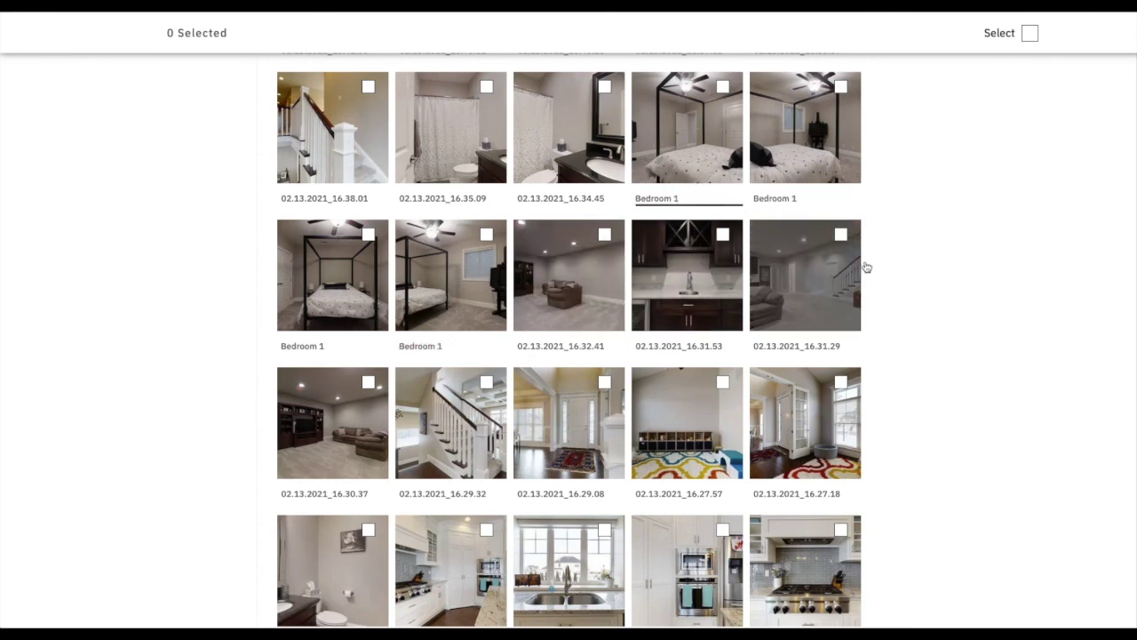
Rename both nursery photos with the green patterned rug as Bedroom 2
scroll(922, 282, "up", 3)
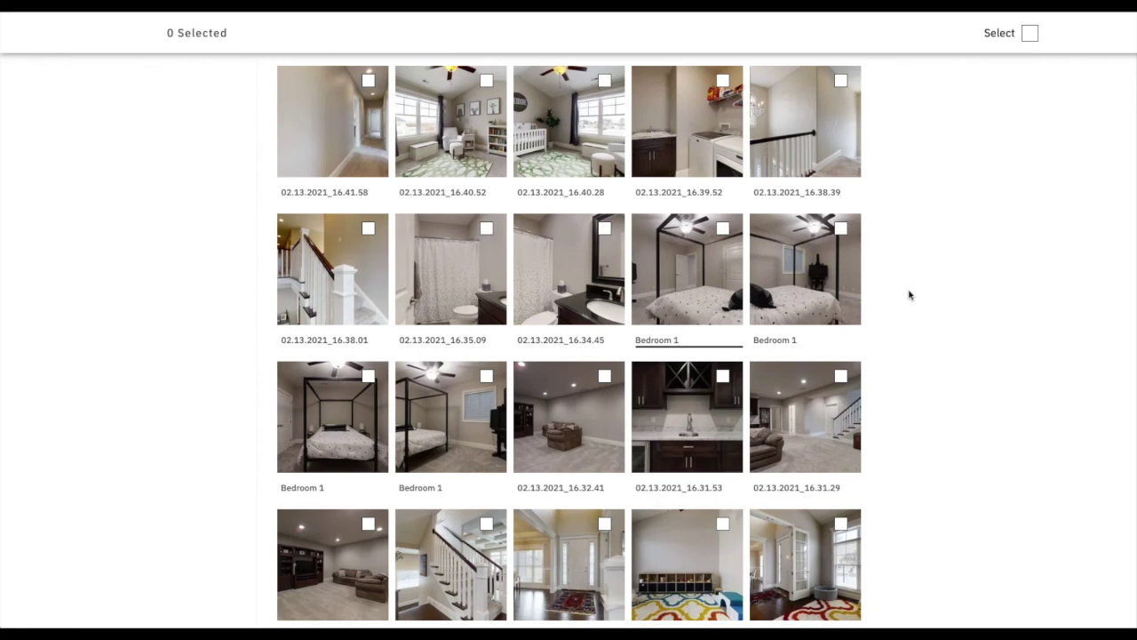
scroll(894, 287, "up", 1)
triple_click(573, 222)
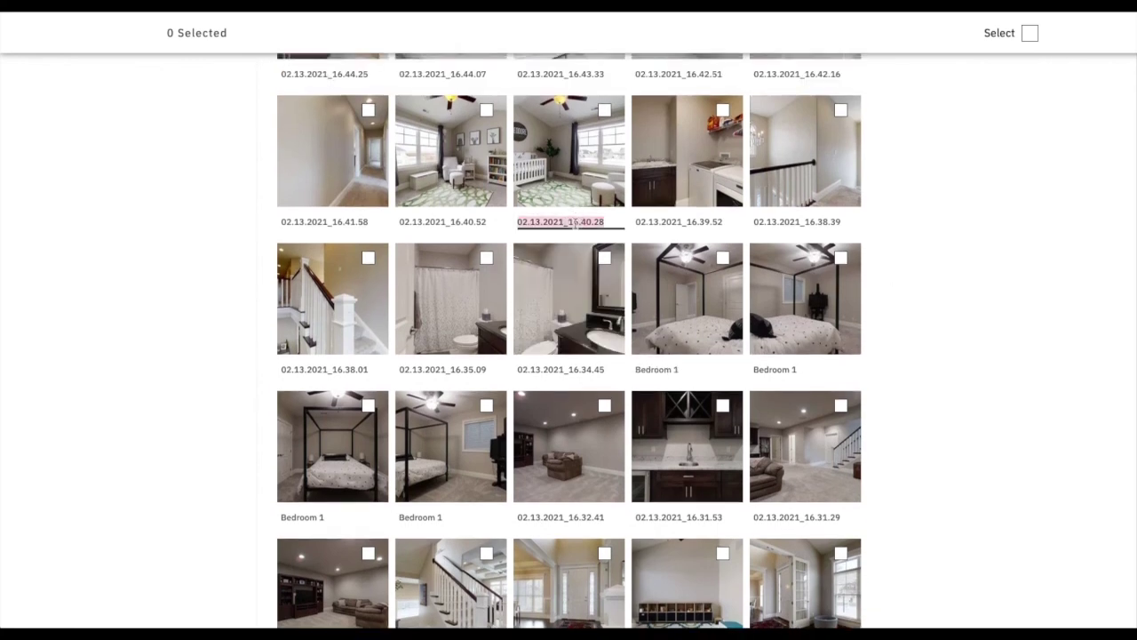
triple_click(452, 221)
type("Bedr")
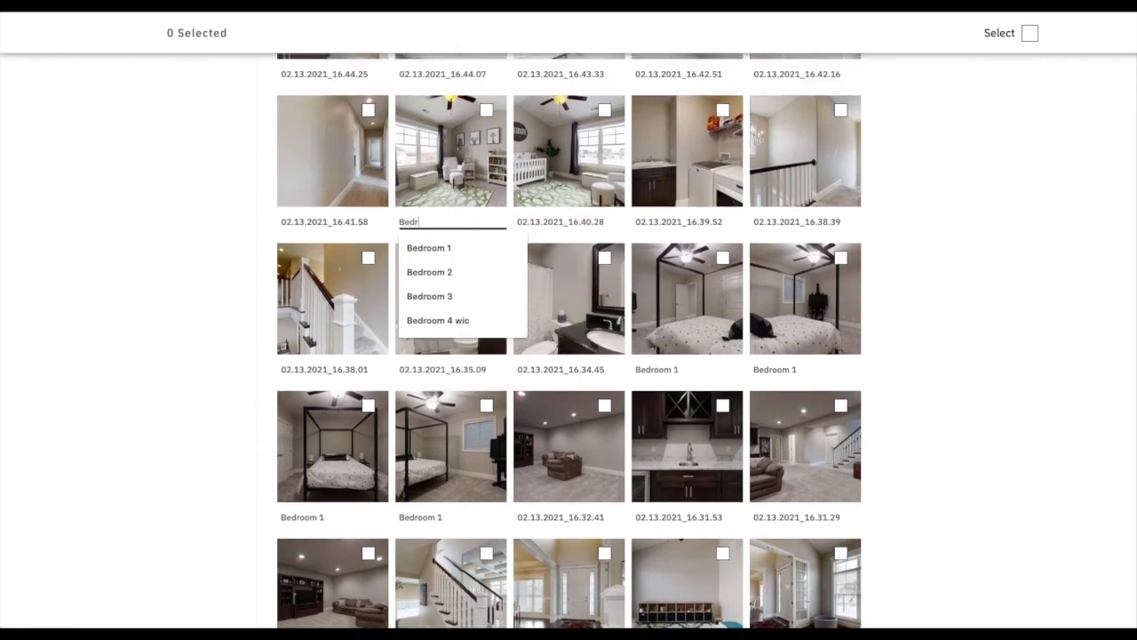
type("oom 2")
triple_click(490, 223)
key("ctrl+c")
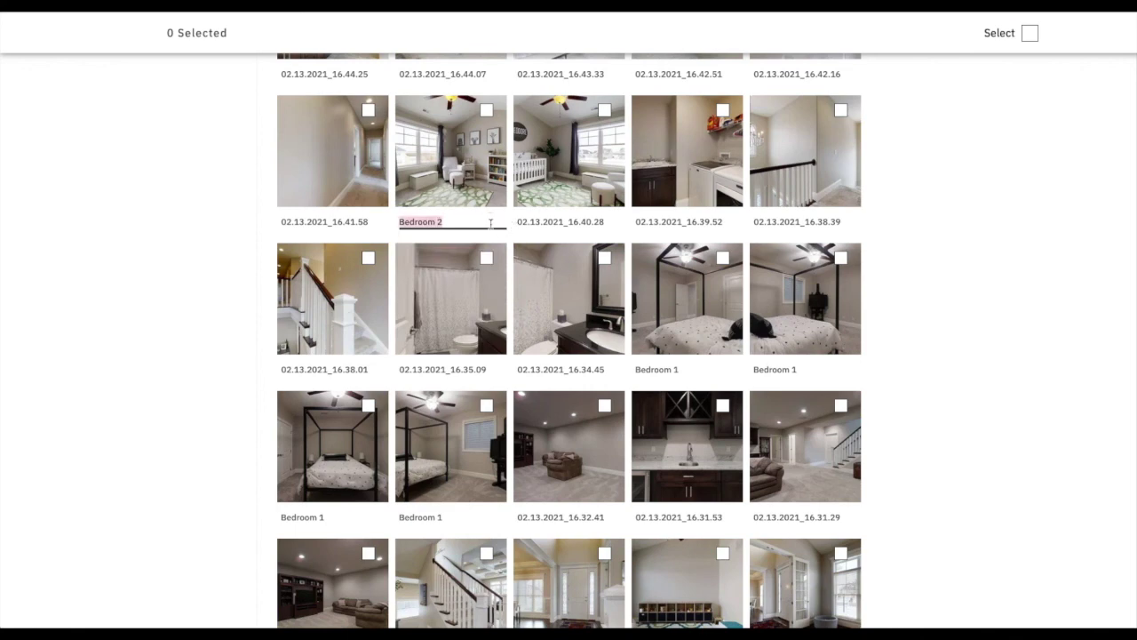
triple_click(541, 220)
key("ctrl+v")
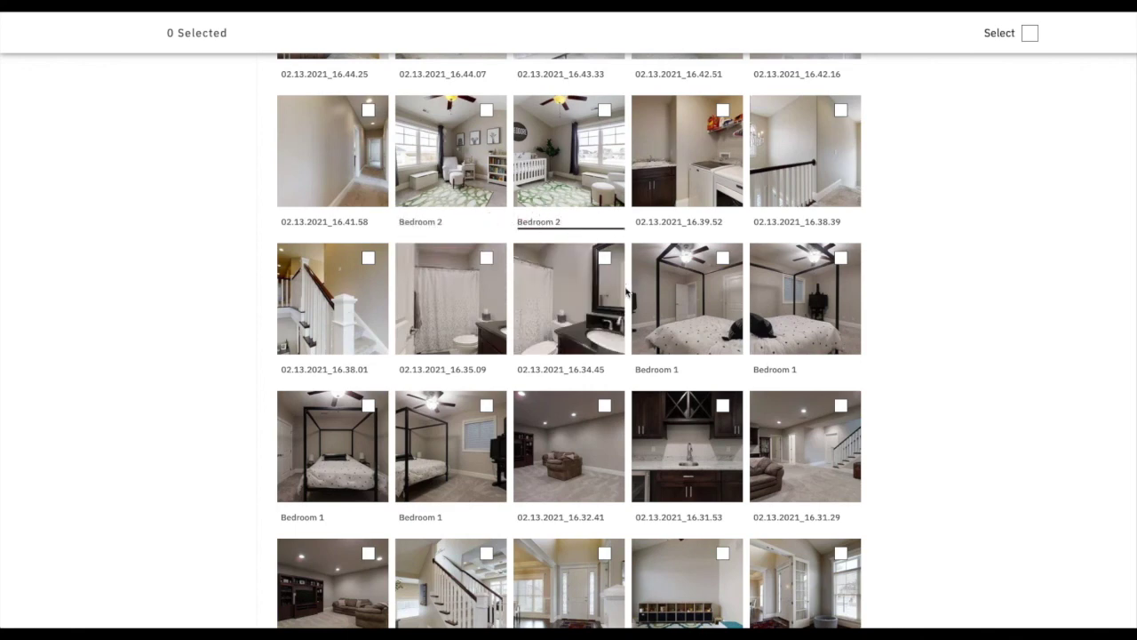
Rename the three photos of the vaulted bedroom with the plaid bedding as Primary Bedroom
scroll(626, 291, "up", 1)
scroll(626, 291, "up", 3)
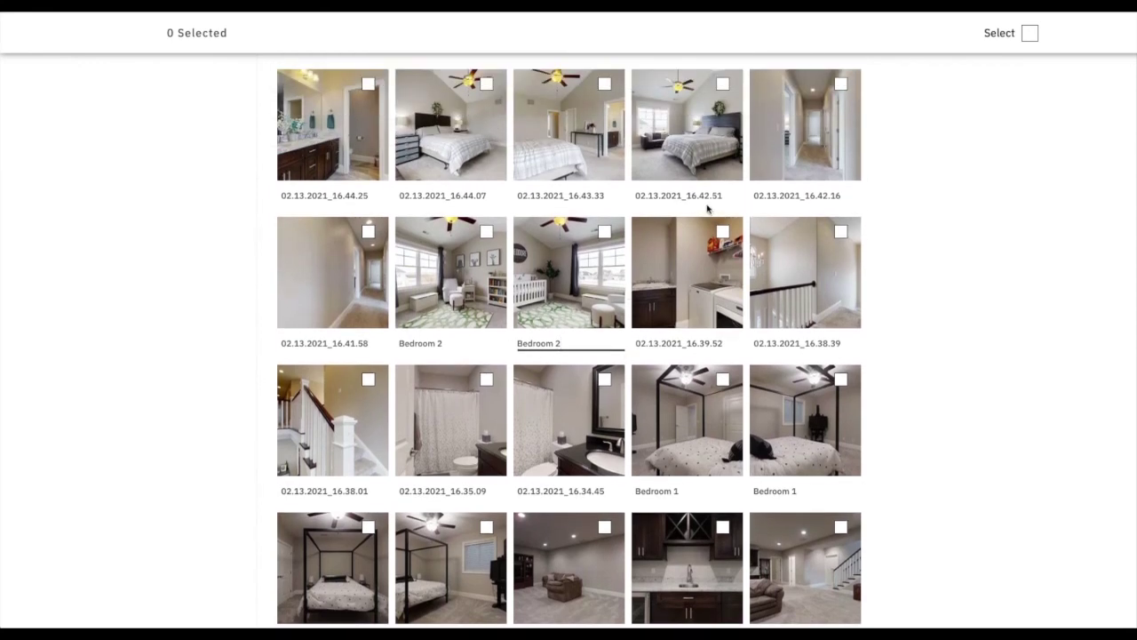
left_click(692, 198)
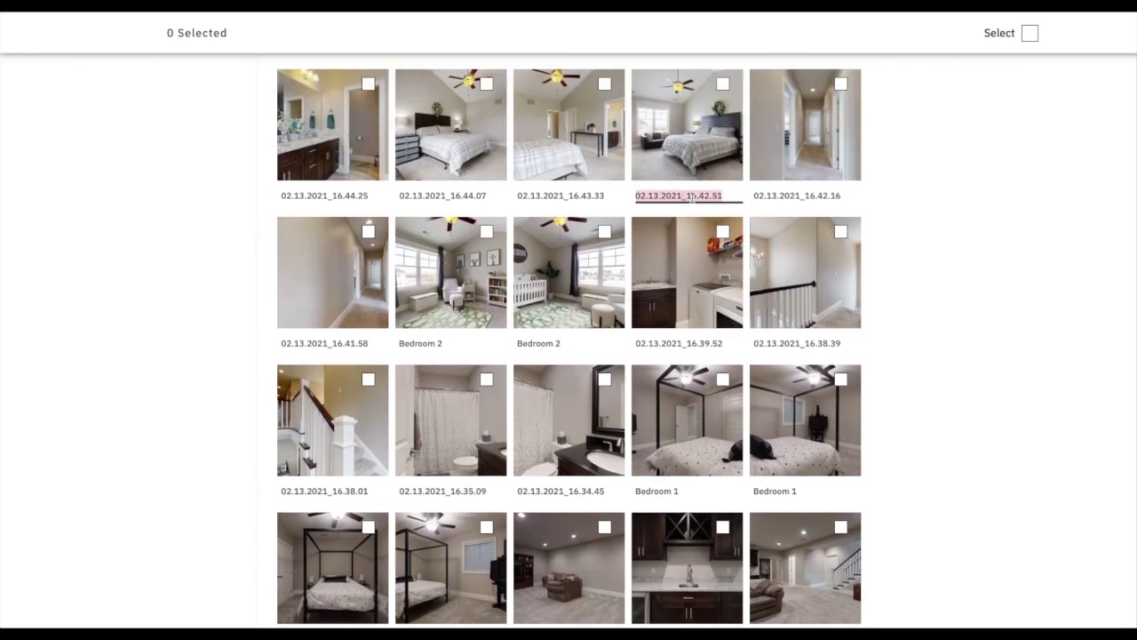
type("Primary Bedroom")
triple_click(701, 196)
key("ctrl+c")
left_click(549, 197)
key("ctrl+v")
left_click(451, 198)
key("ctrl+v")
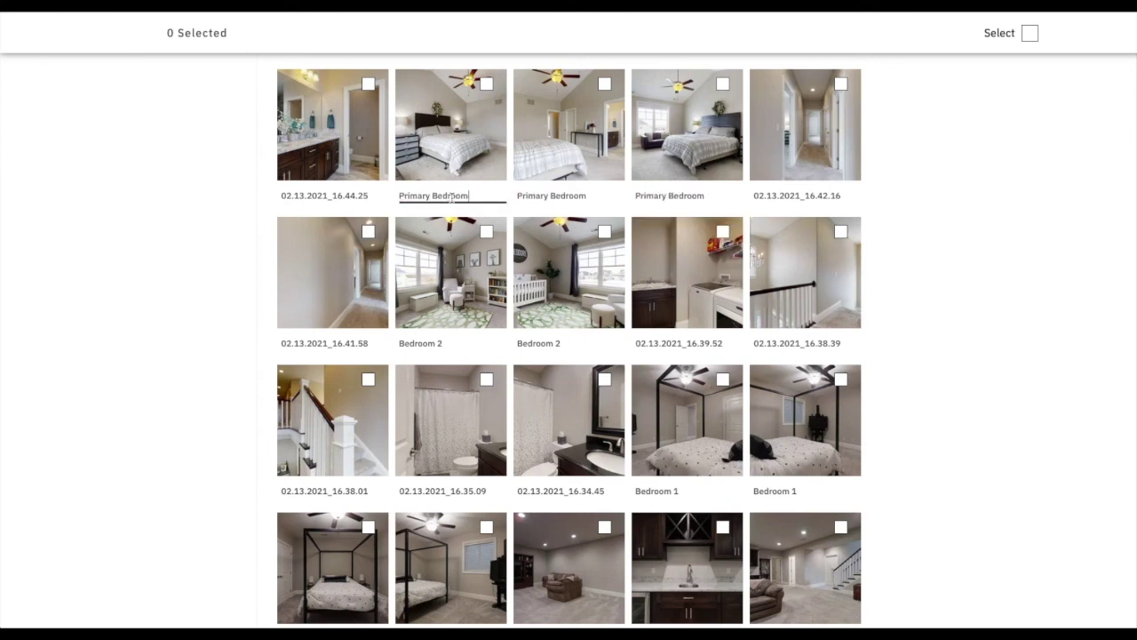
Rename the double-vanity bathroom photo beside the Primary Bedroom photos as Primary En suite
left_click(348, 197)
type("En suite")
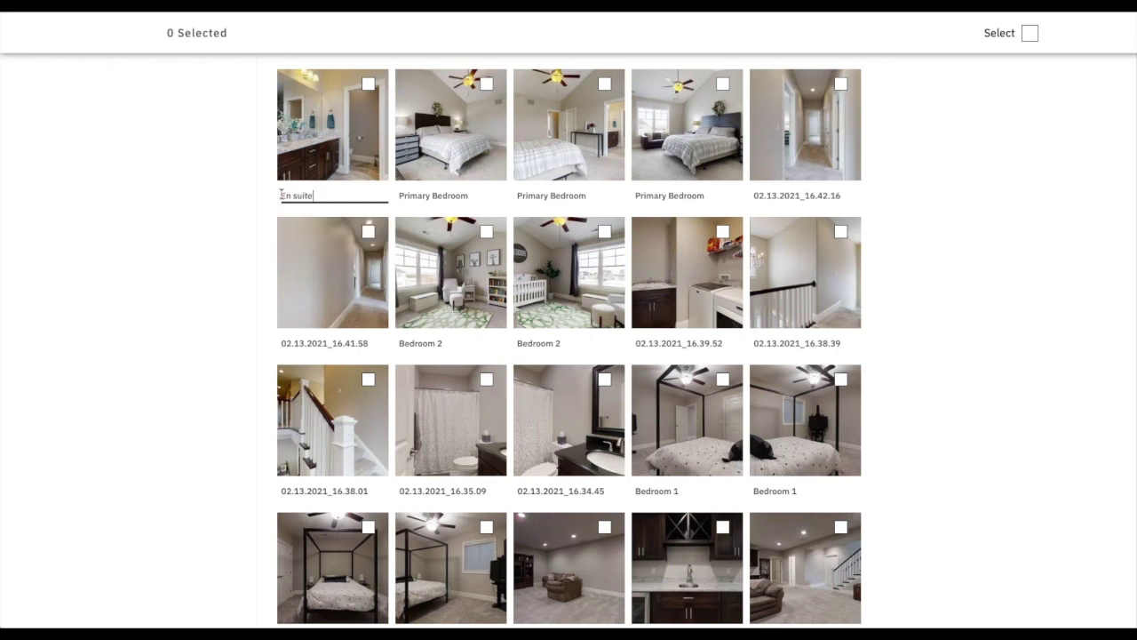
type("Primary")
left_click(280, 197)
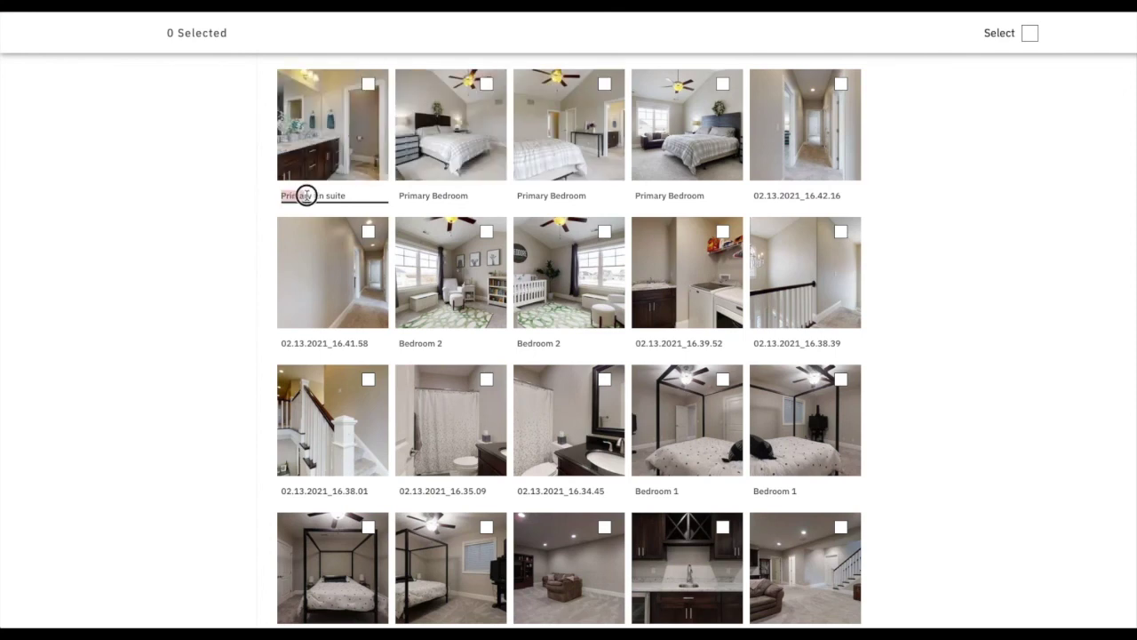
left_click_drag(297, 193, 315, 193)
key("End")
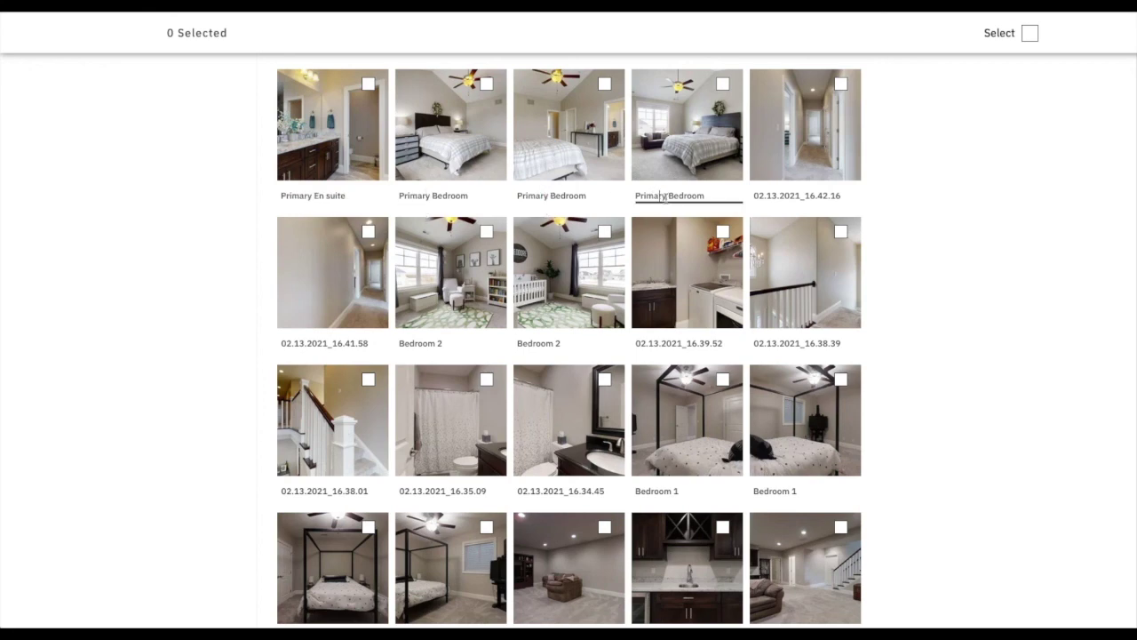
Copy the name Primary En suite onto the freestanding bathtub photo
scroll(680, 218, "up", 3)
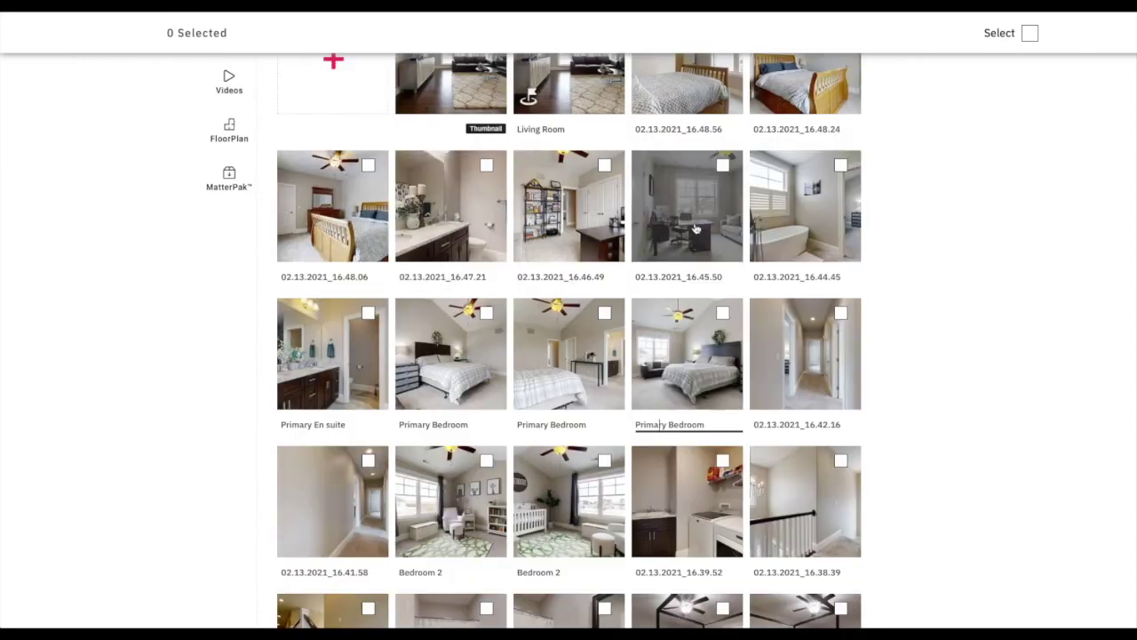
triple_click(338, 423)
key("ctrl+c")
triple_click(777, 277)
key("ctrl+v")
Rename both home-office photos, the desk view and the bookshelf view, as Bedroom 4
triple_click(702, 276)
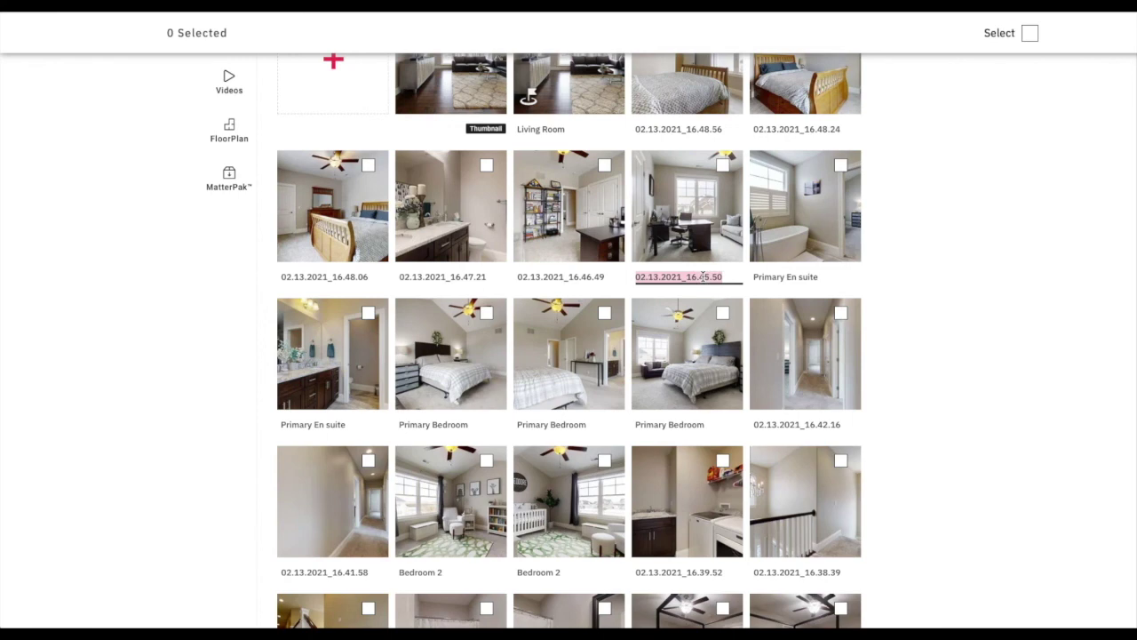
type("Bedroom 4")
triple_click(703, 276)
triple_click(579, 276)
key("ctrl+v")
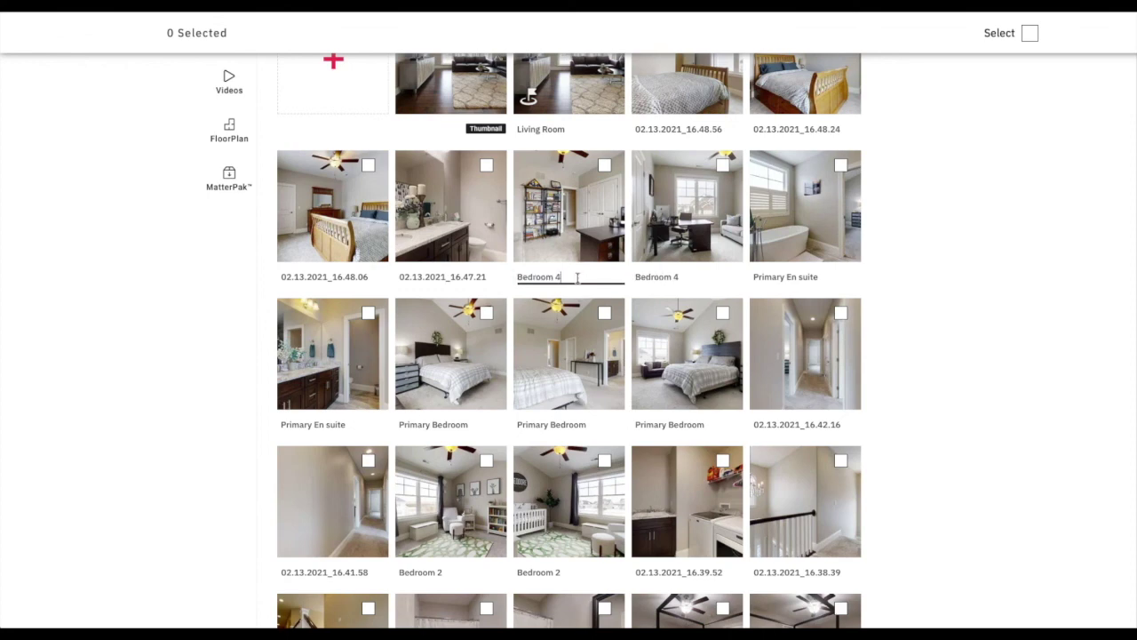
Rename the bathroom photo between the office and sleigh-bed photos as Upstairs bathroom
triple_click(463, 277)
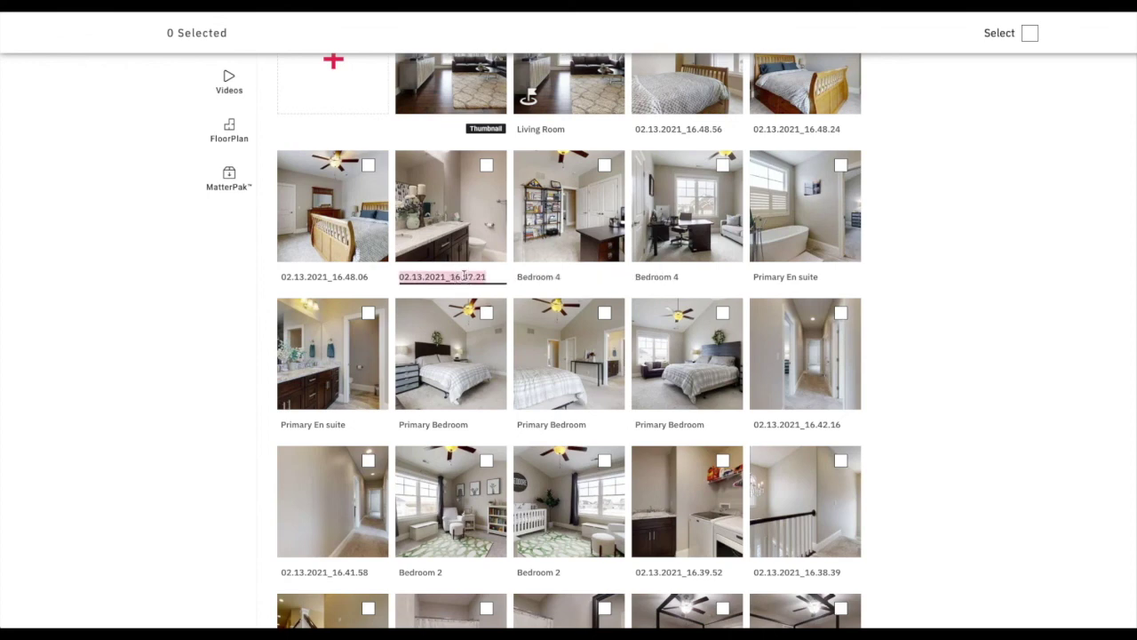
type("Upstairs bathroom")
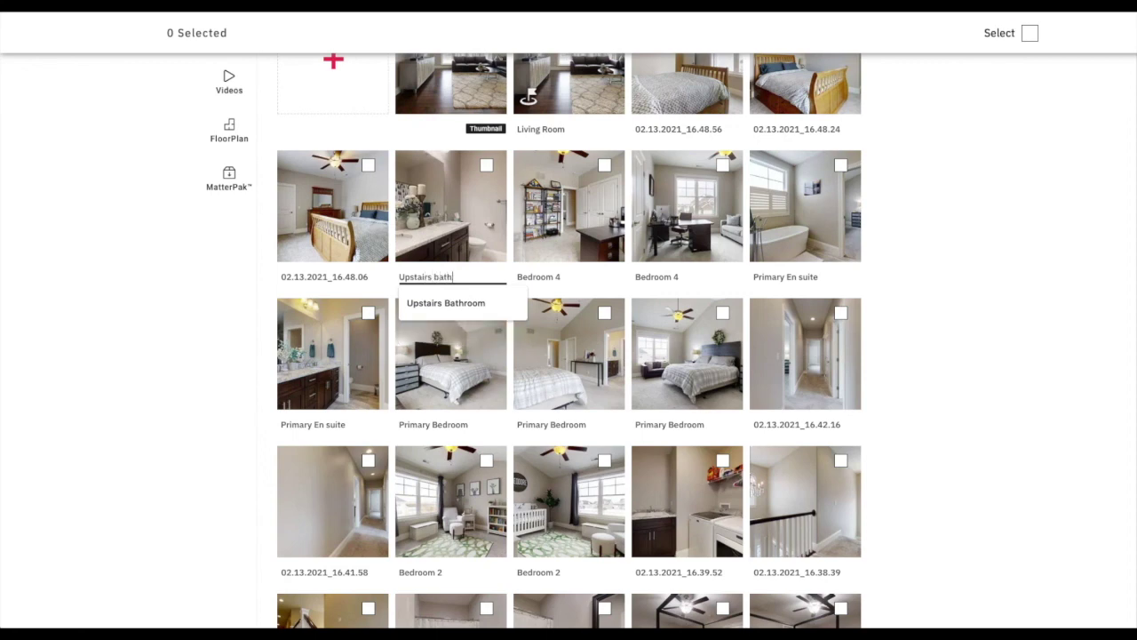
triple_click(451, 278)
Rename all three sleigh-bed photos at the start of the collection as Bedroom 5
left_click(324, 277)
triple_click(324, 277)
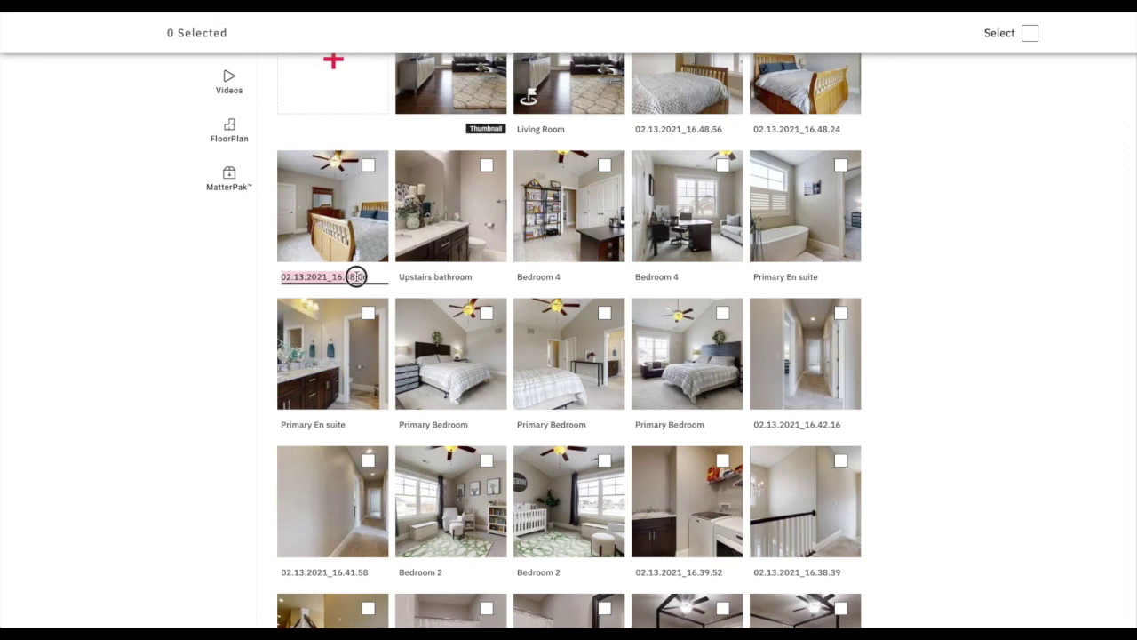
type("Bedroom 5")
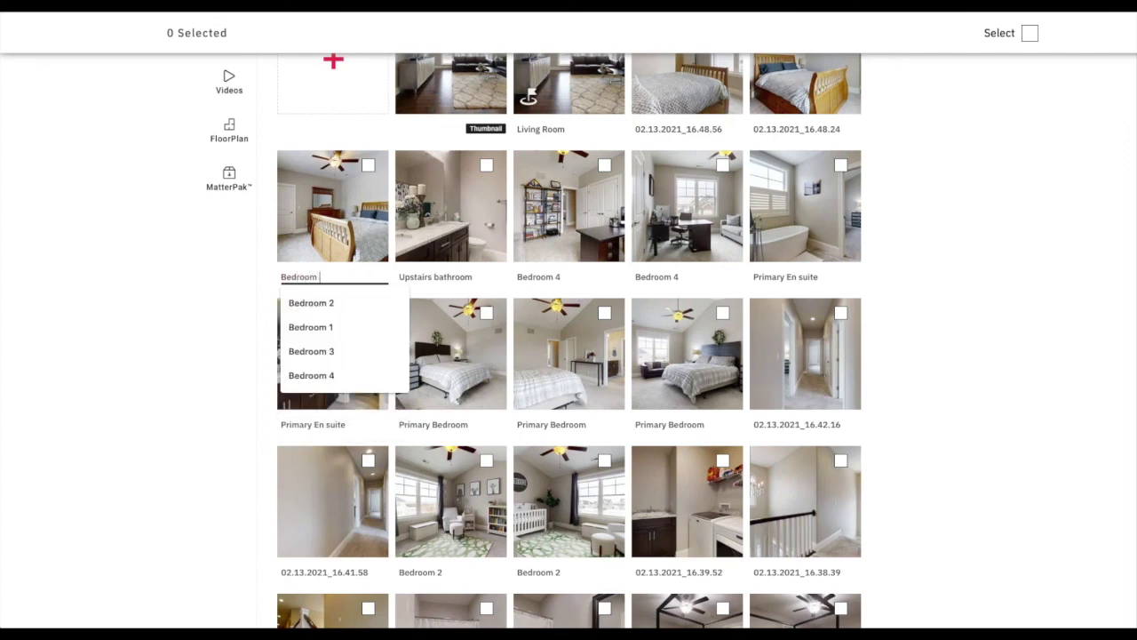
triple_click(343, 277)
scroll(919, 276, "up", 1)
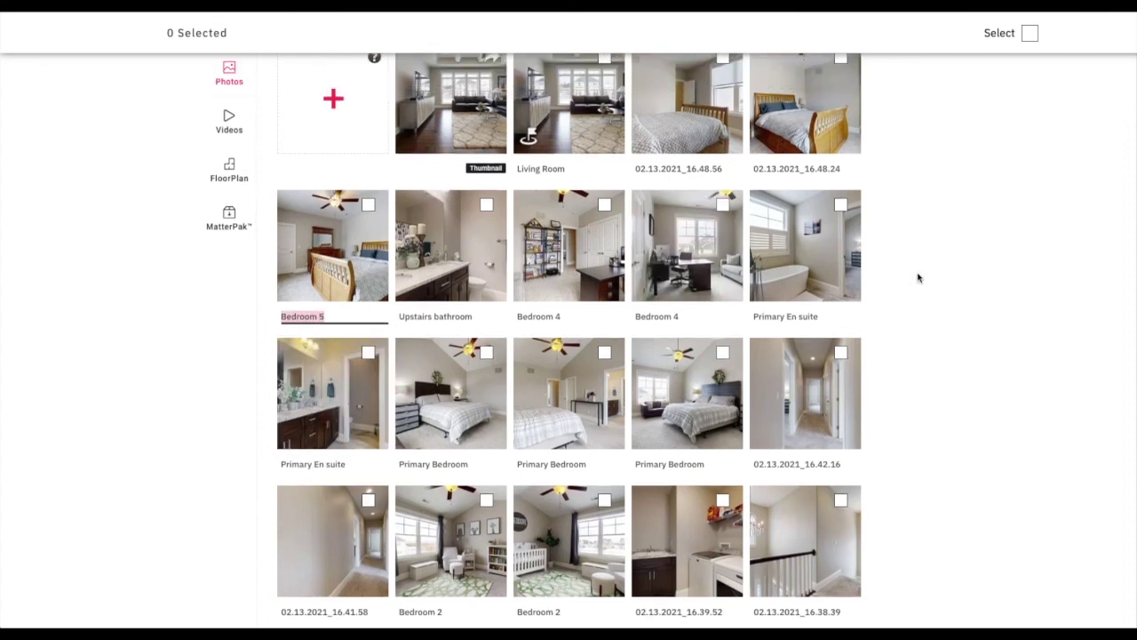
triple_click(809, 175)
key("ctrl+v")
triple_click(678, 169)
key("ctrl+v")
Rename the two upstairs corridor photos, timestamped 16.42.16 and 16.41.58, as Upstairs hallway
scroll(673, 271, "up", 3)
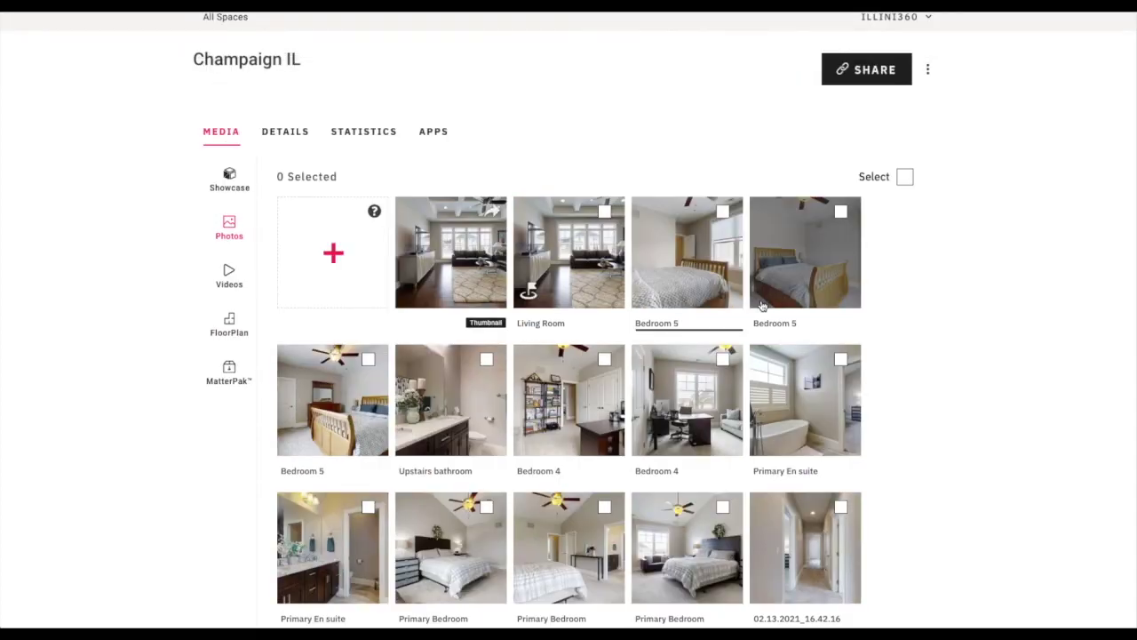
scroll(761, 305, "down", 3)
scroll(762, 306, "down", 5)
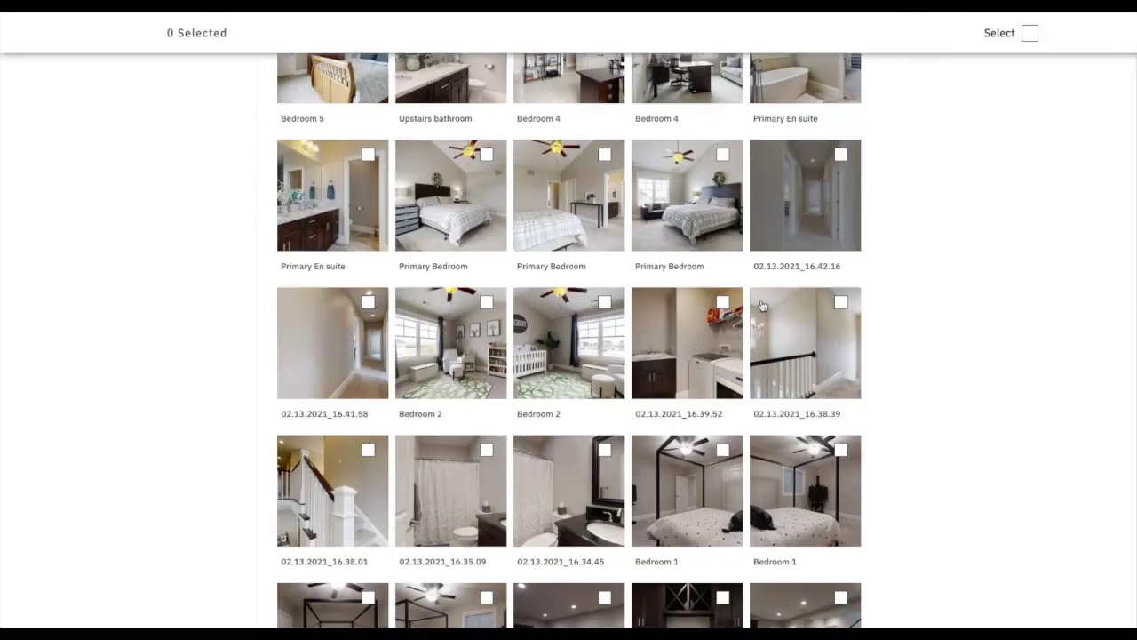
scroll(662, 228, "up", 5)
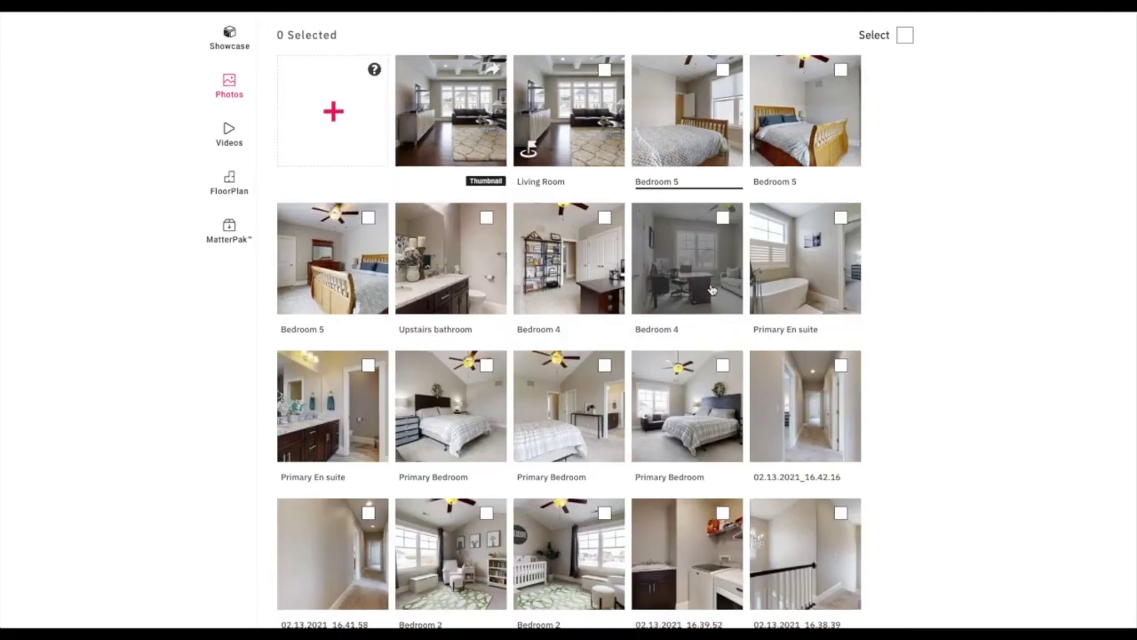
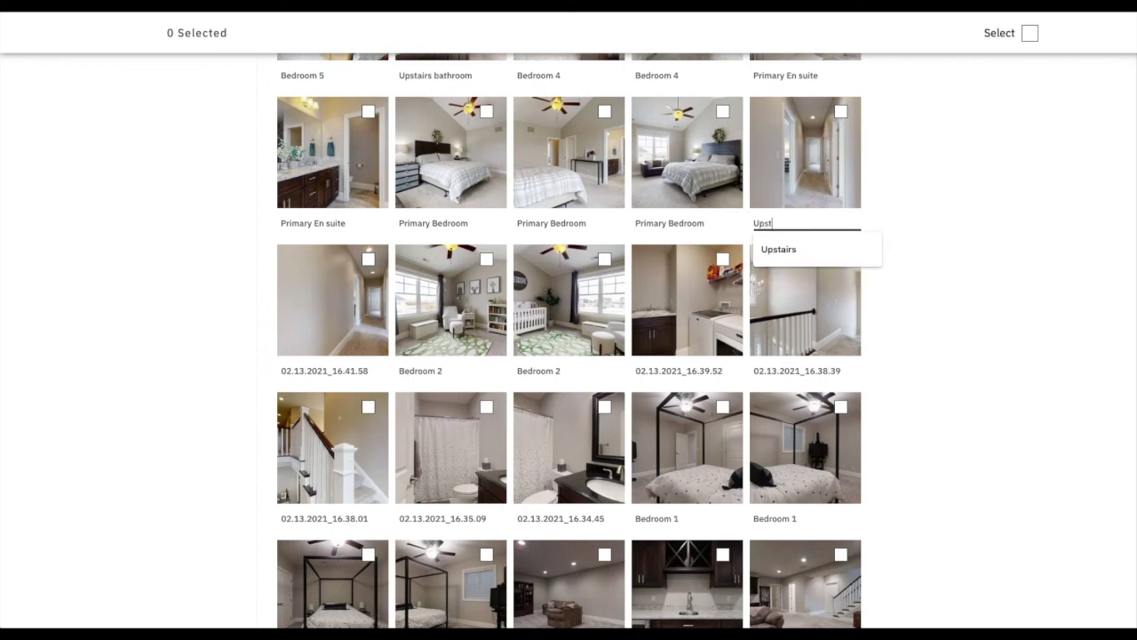
type("s")
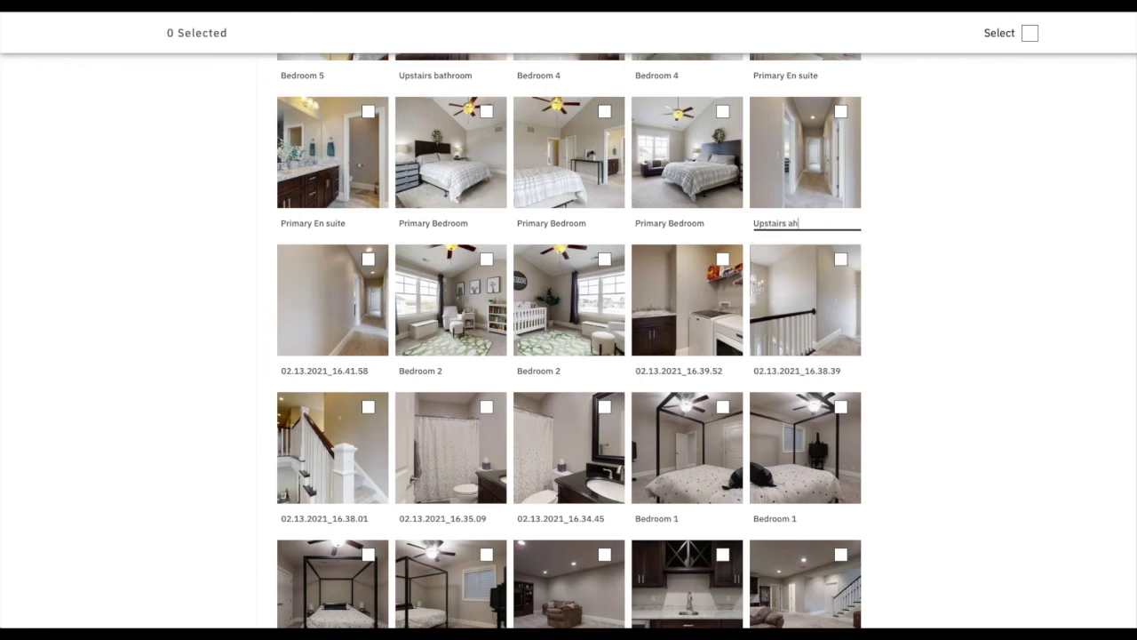
type(" hallway")
triple_click(789, 227)
key("ctrl+c")
left_click(363, 368)
triple_click(364, 367)
key("ctrl+v")
left_click(448, 373)
Rename the washer-and-dryer photo as Laundry Room
triple_click(702, 373)
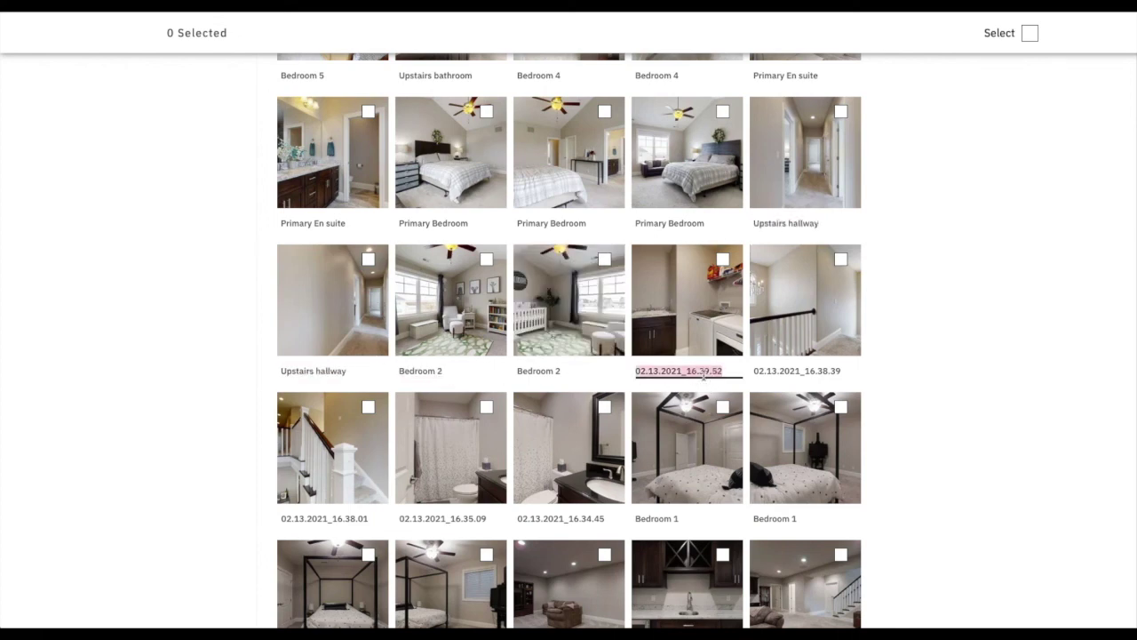
type("Laundry")
left_click(703, 420)
Rename the railing photo and the staircase photo that follows it as Upstairs landing
triple_click(794, 370)
type("Ups")
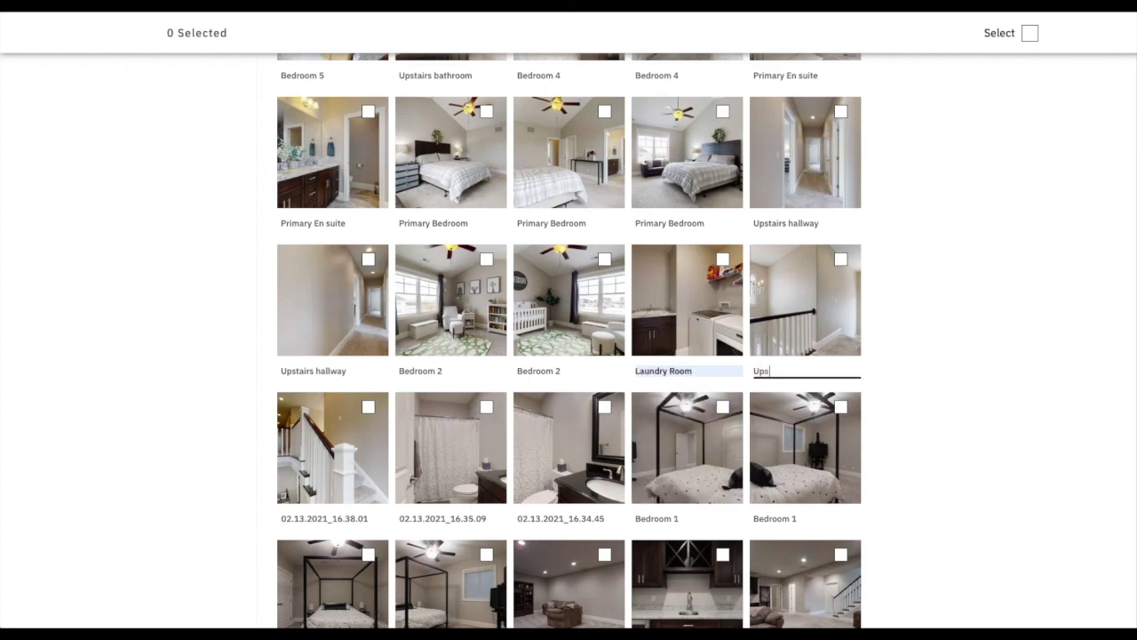
type("tairs landing")
left_click_drag(810, 378, 754, 371)
key("ctrl+c")
triple_click(340, 515)
key("ctrl+v")
Rename the two shower-curtain bathroom photos, timestamped 16.35.09 and 16.34.45, as Basement bathroom
triple_click(433, 519)
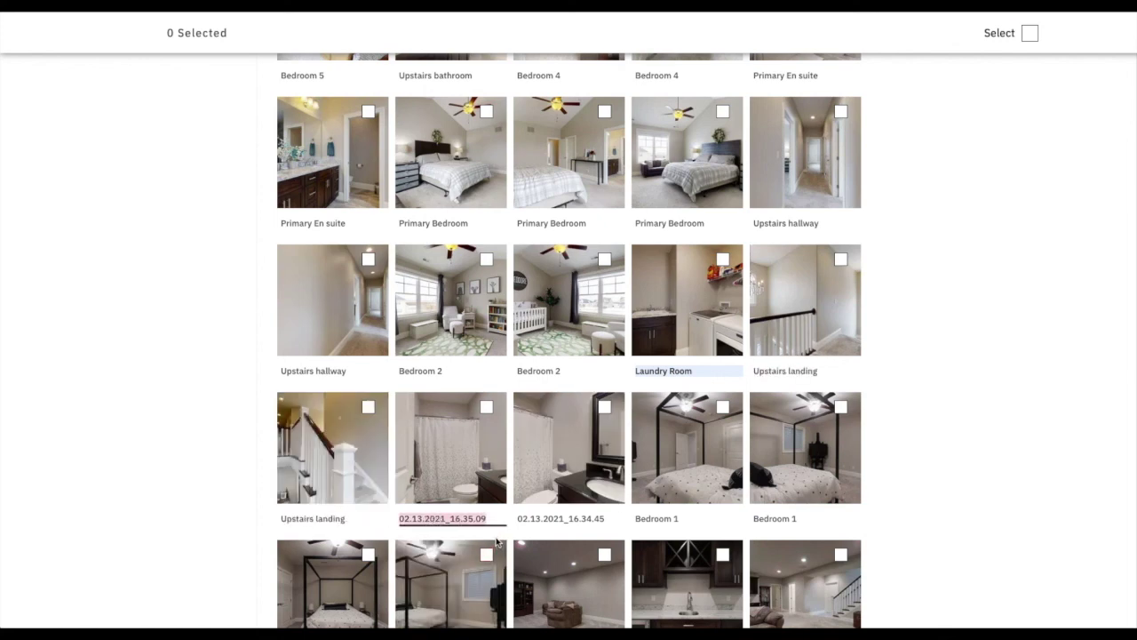
scroll(496, 543, "down", 1)
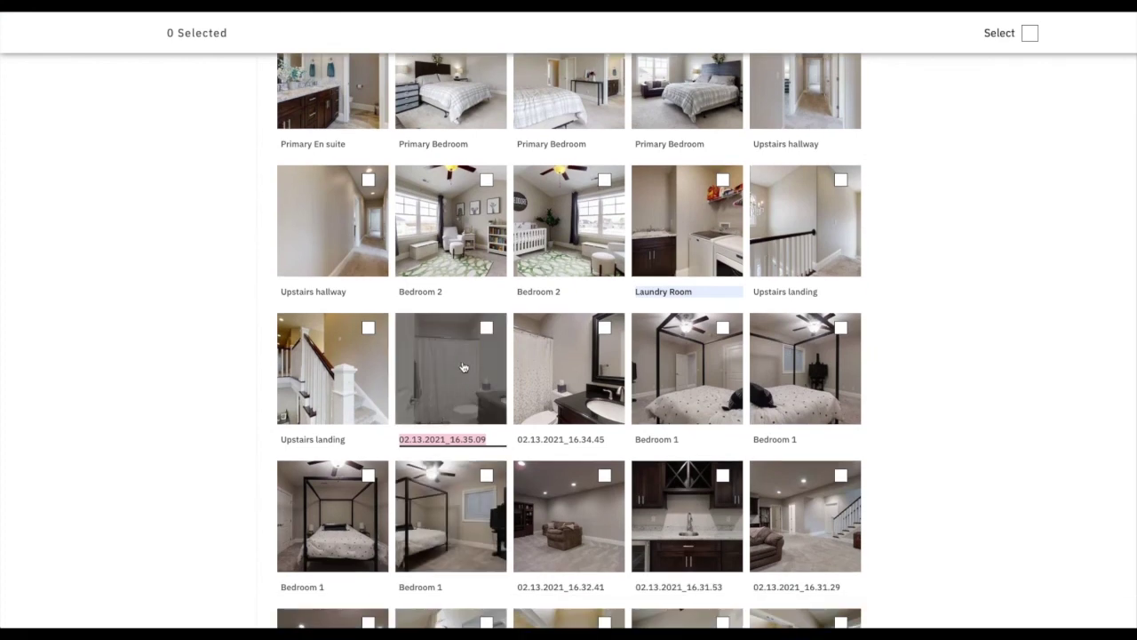
type("Baseme")
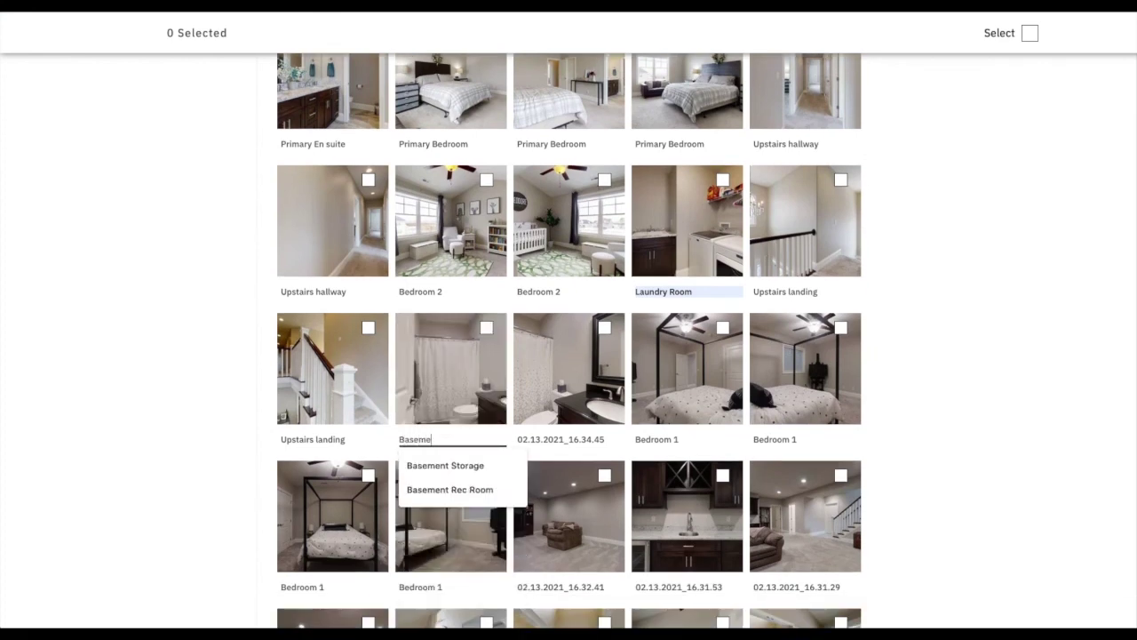
type("nt bathroom")
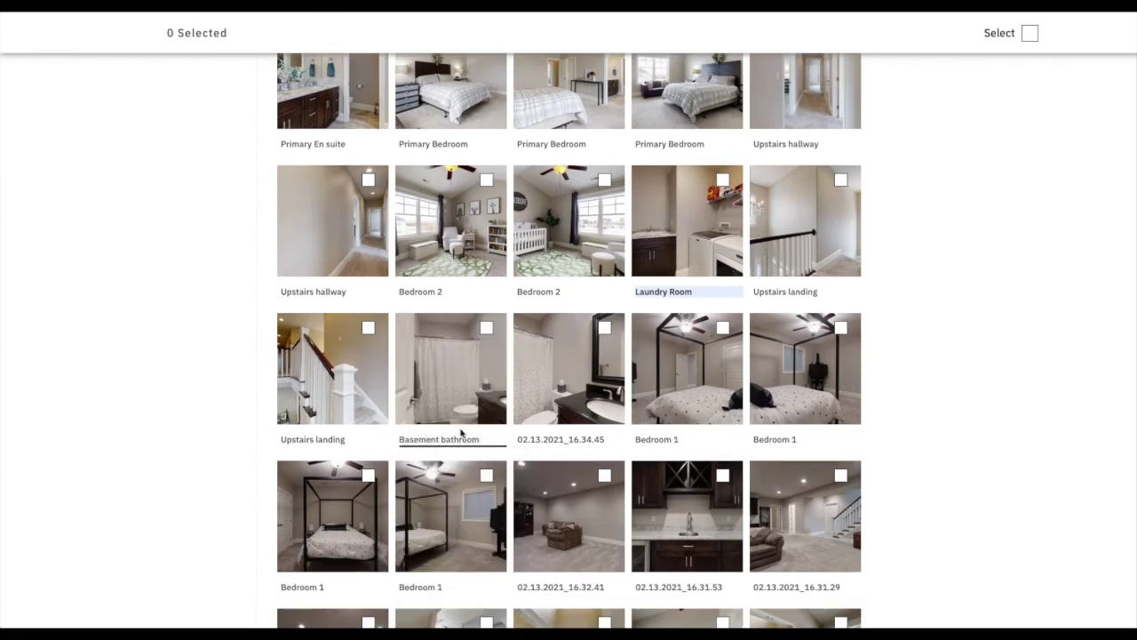
left_click(545, 438)
type("Basement bathroom")
left_click(690, 437)
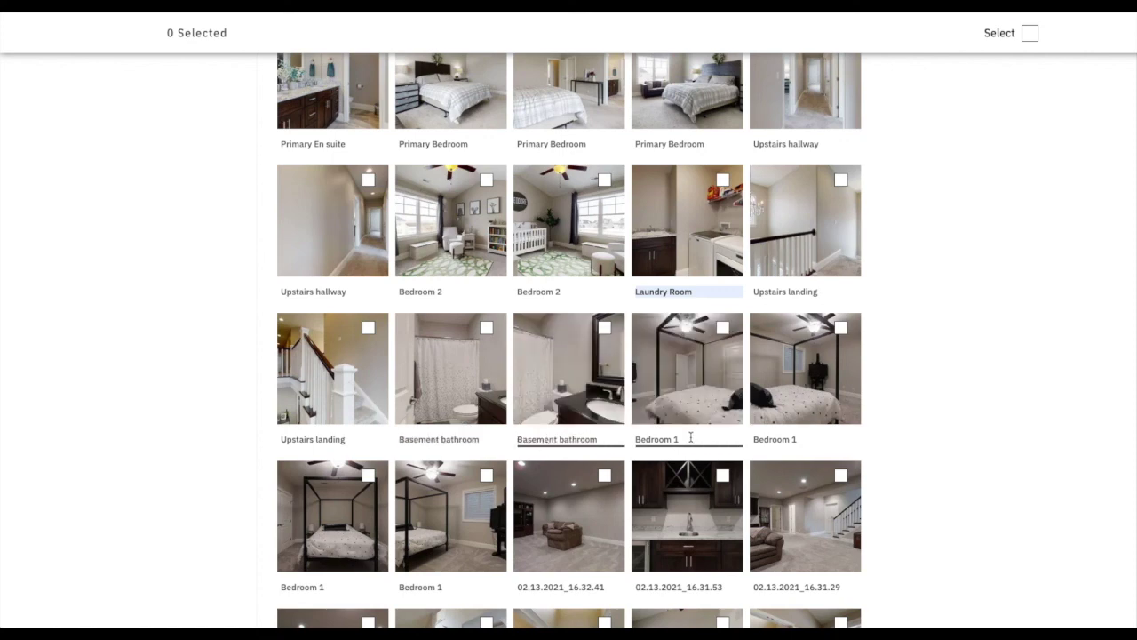
Rename the armchair photo timestamped 16.32.41 as Basement Family Room
scroll(748, 447, "down", 2)
left_click(582, 467)
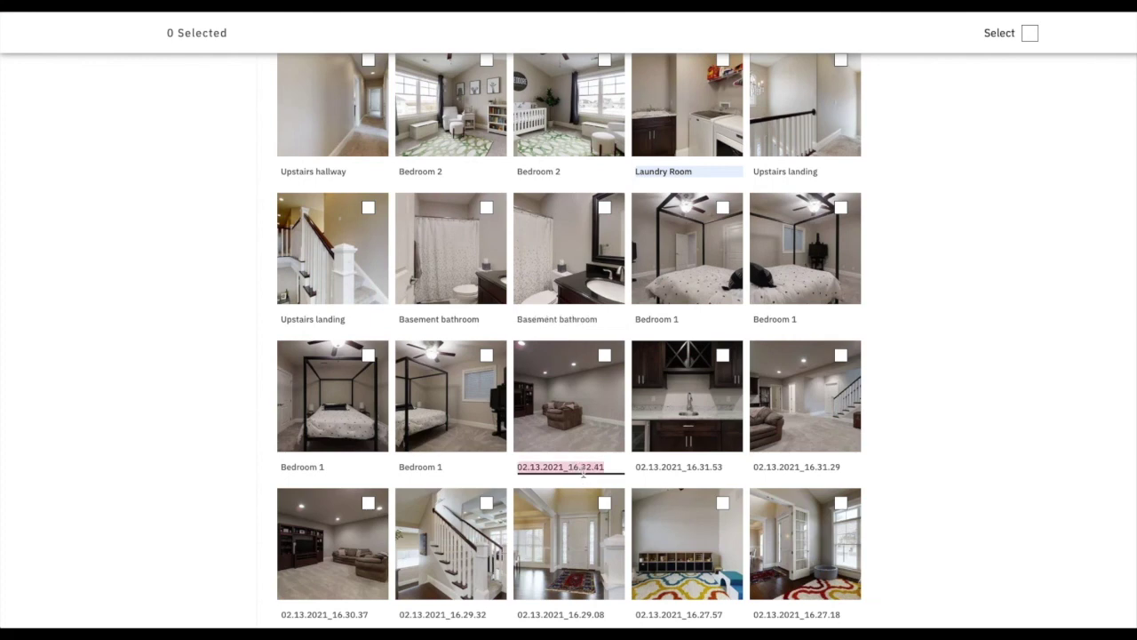
type("Fam")
key("BackSpace")
type("Basement Family Room")
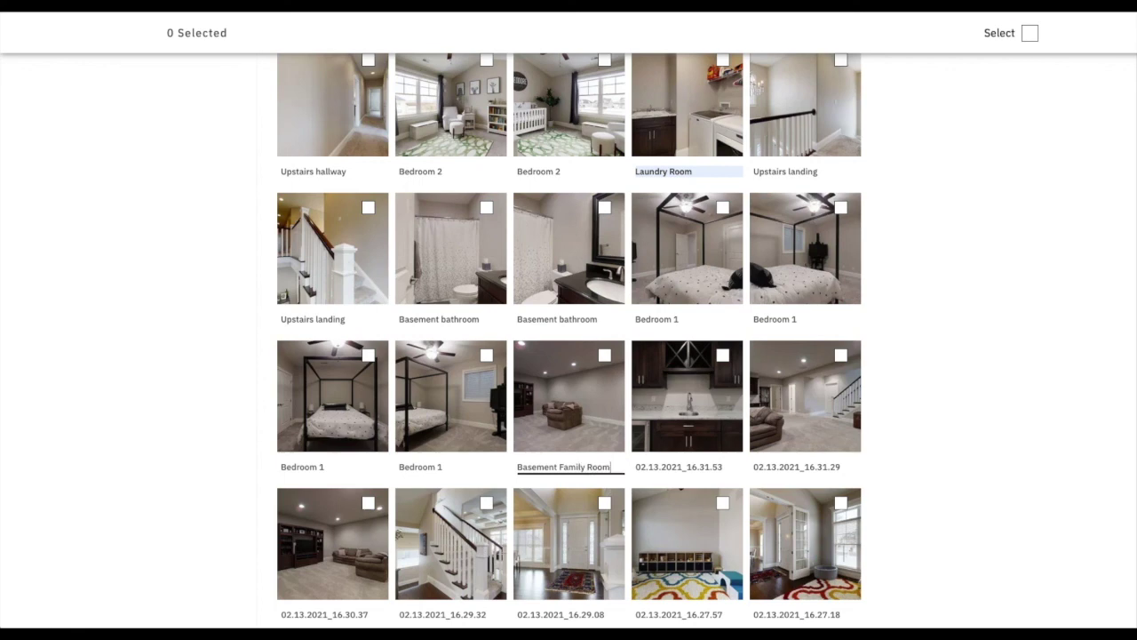
Rename the dark-cabinet sink photo timestamped 16.31.53 as Basement Kitchenette
triple_click(587, 467)
key("ctrl+c")
triple_click(659, 468)
key("ctrl+v")
left_click_drag(736, 466, 678, 468)
type("K")
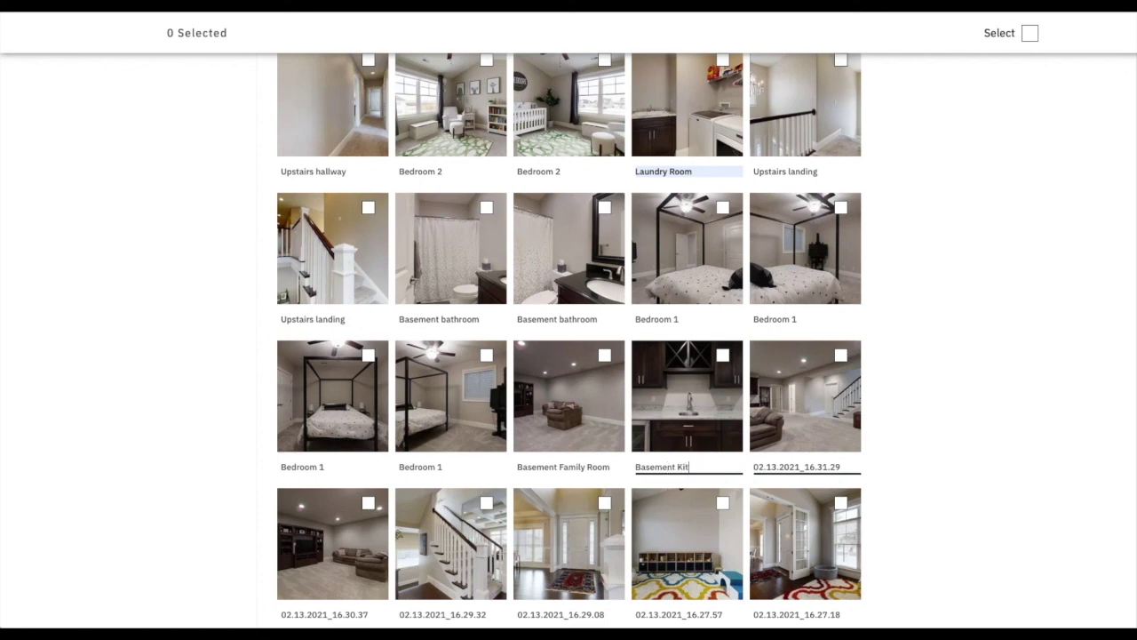
Reuse the name Basement Family Room for the two photos timestamped 16.31.29 and 16.30.37
triple_click(810, 466)
triple_click(610, 469)
key("ctrl+c")
left_click(782, 462)
triple_click(782, 462)
key("ctrl+v")
scroll(746, 461, "down", 1)
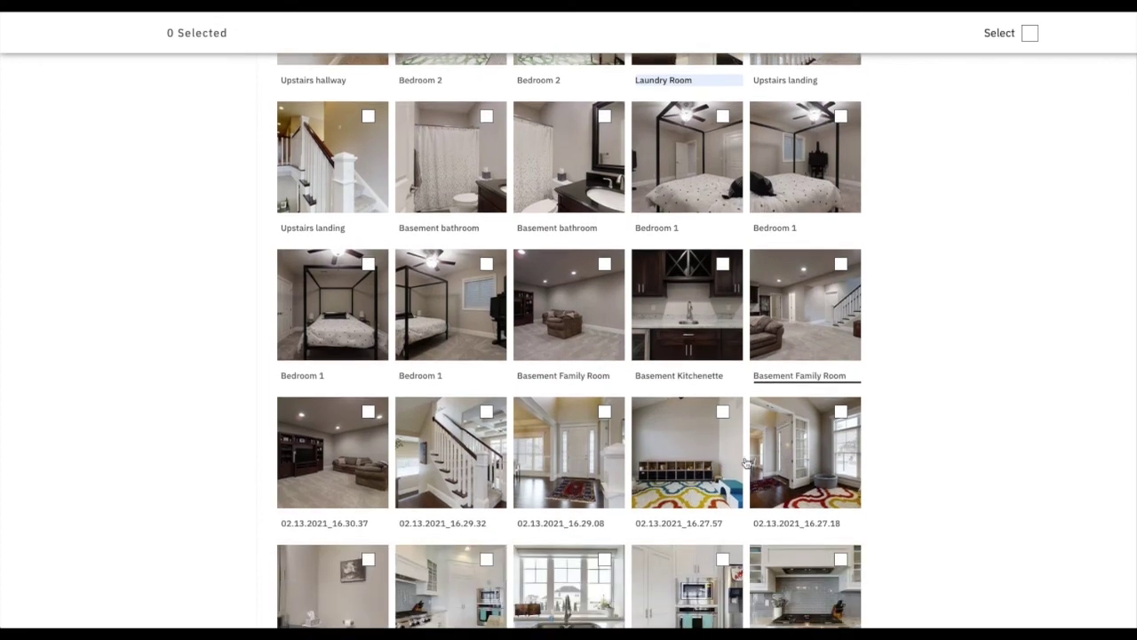
triple_click(342, 524)
key("ctrl+v")
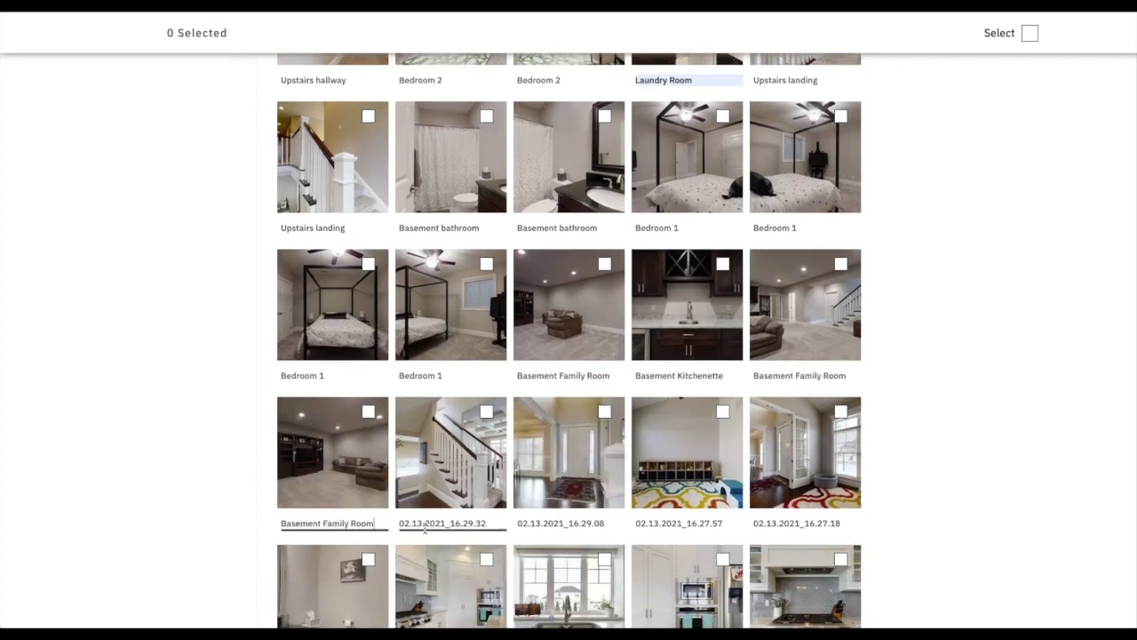
Rename photo 16.29.32 as Staircase and the front-door photo 16.29.08 as Entry
triple_click(425, 524)
type("Staircase")
key("Tab")
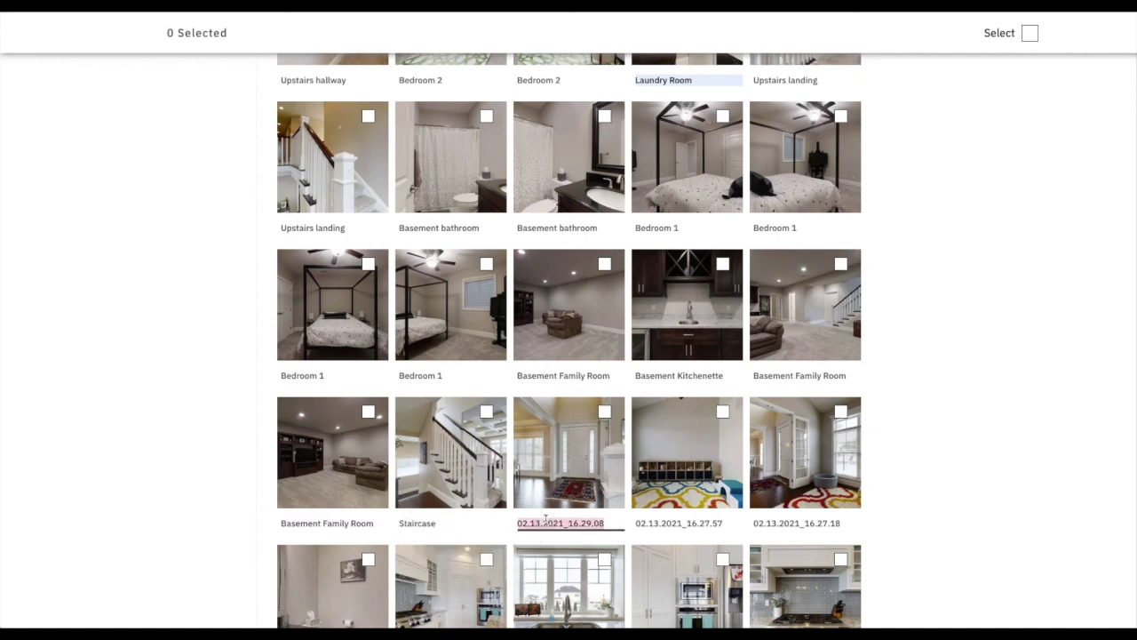
type("Entry")
key("Tab")
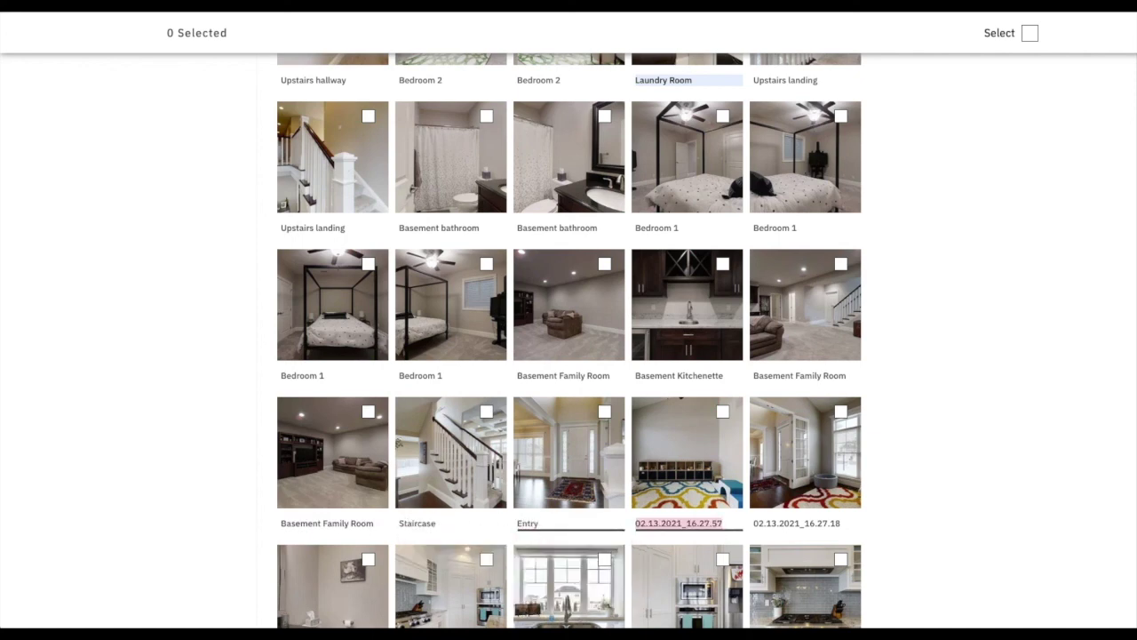
Rename the two colourful-rug photos, timestamped 16.27.57 and 16.27.18, as Office / Den
type("Office / Playroom")
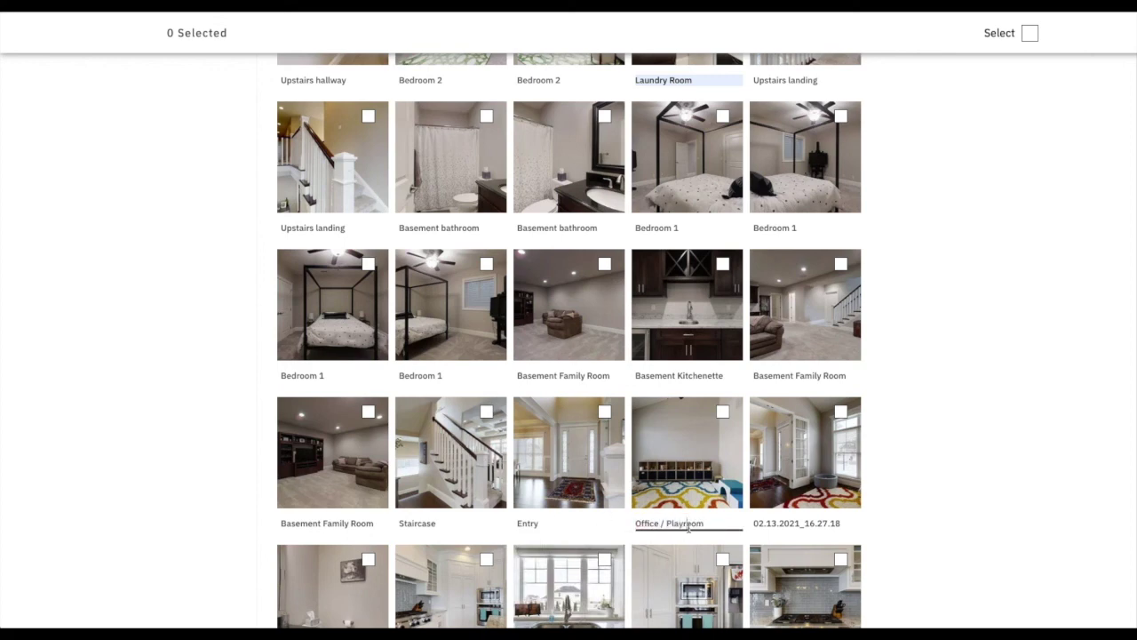
double_click(688, 525)
type("Den")
triple_click(670, 525)
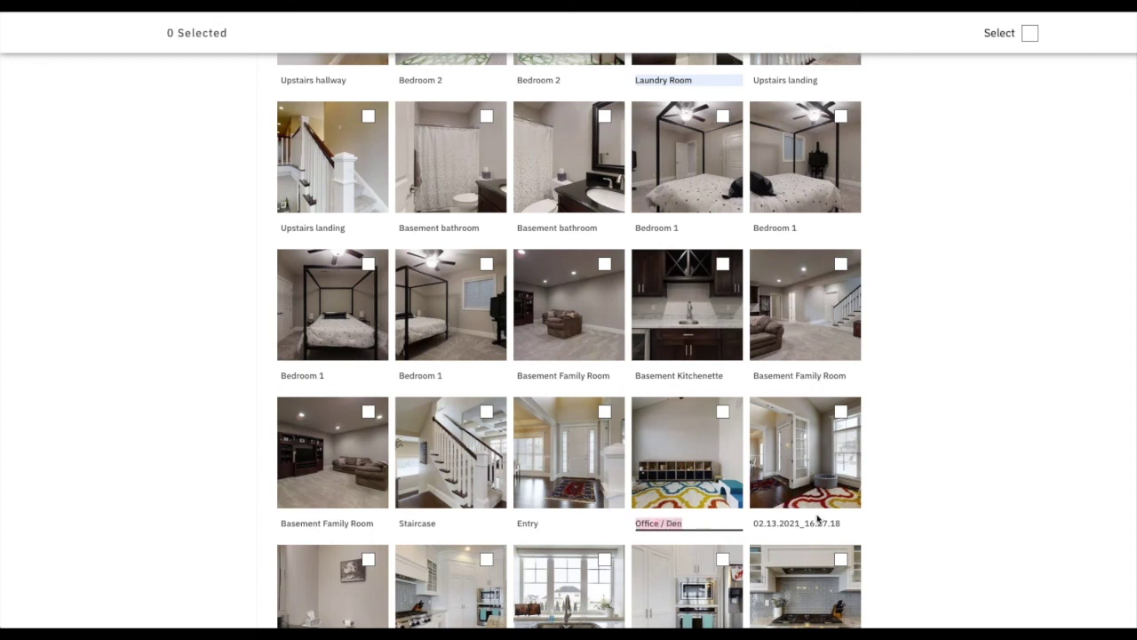
left_click(817, 519)
double_click(815, 519)
key("ctrl+v")
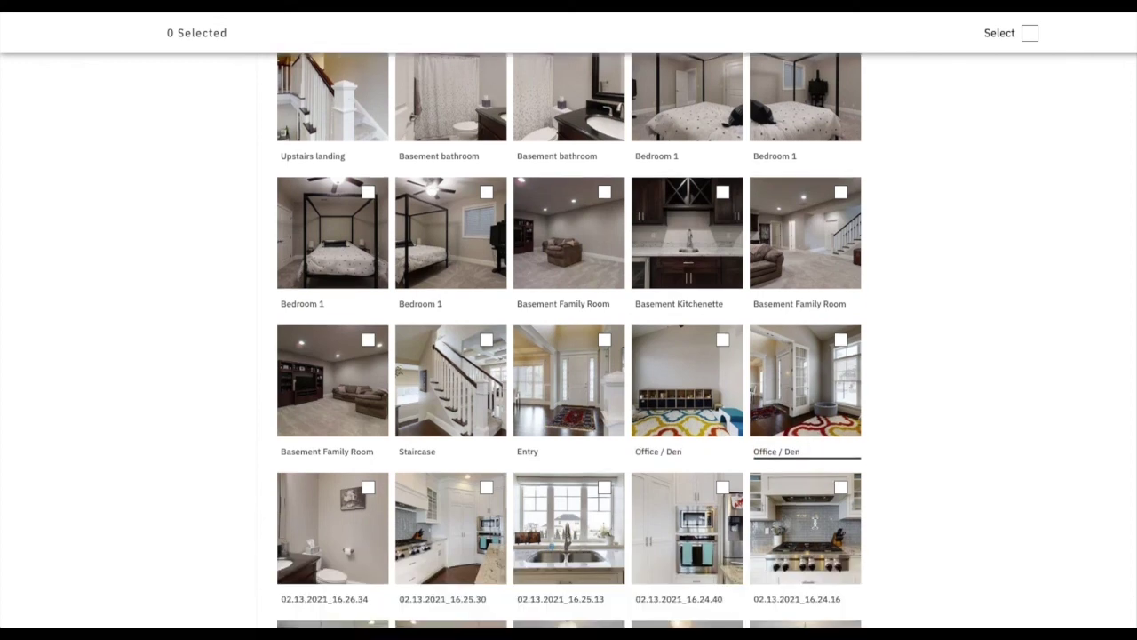
Rename the toilet photo timestamped 16.26.34 as Main Floor Bathroom
scroll(578, 533, "down", 2)
left_click(338, 549)
double_click(337, 550)
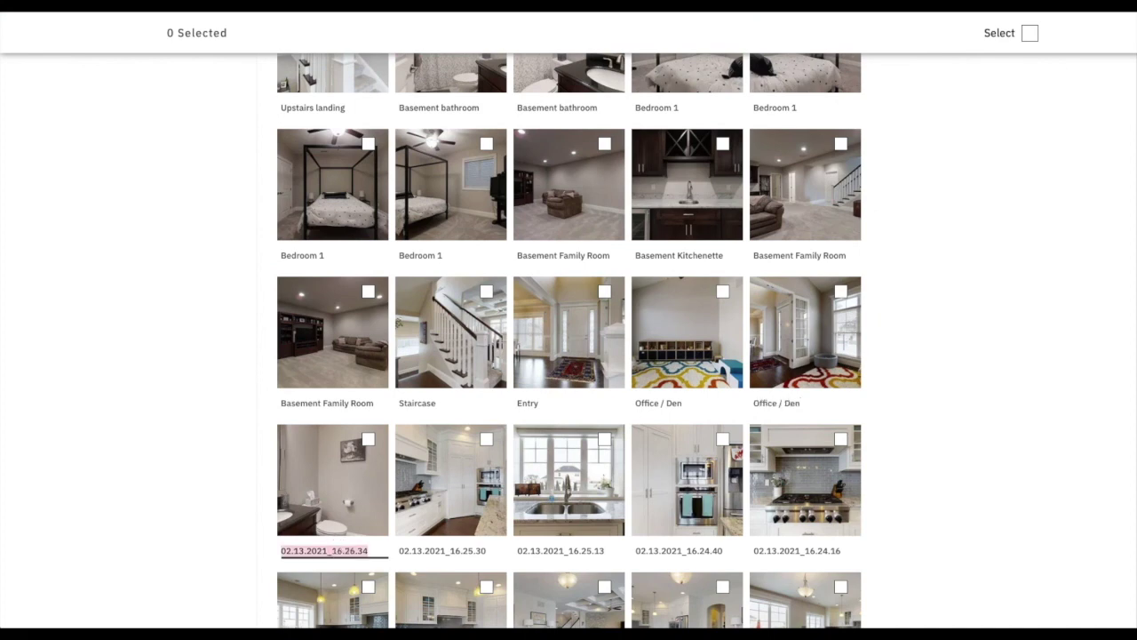
type("Main Floor ")
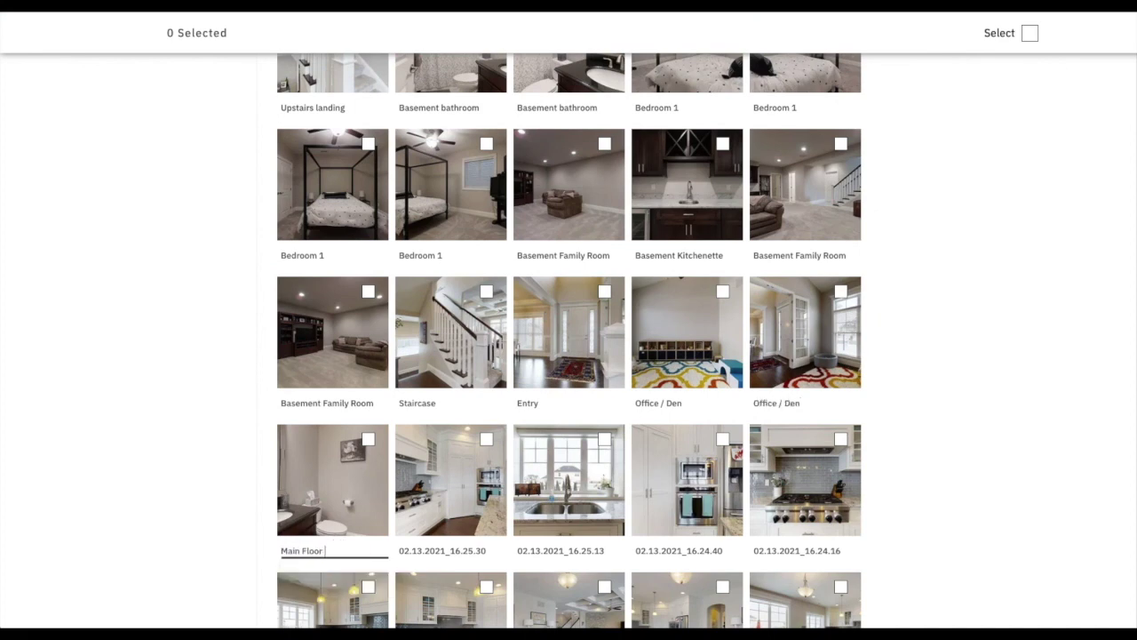
type("Bathroom")
key("Tab")
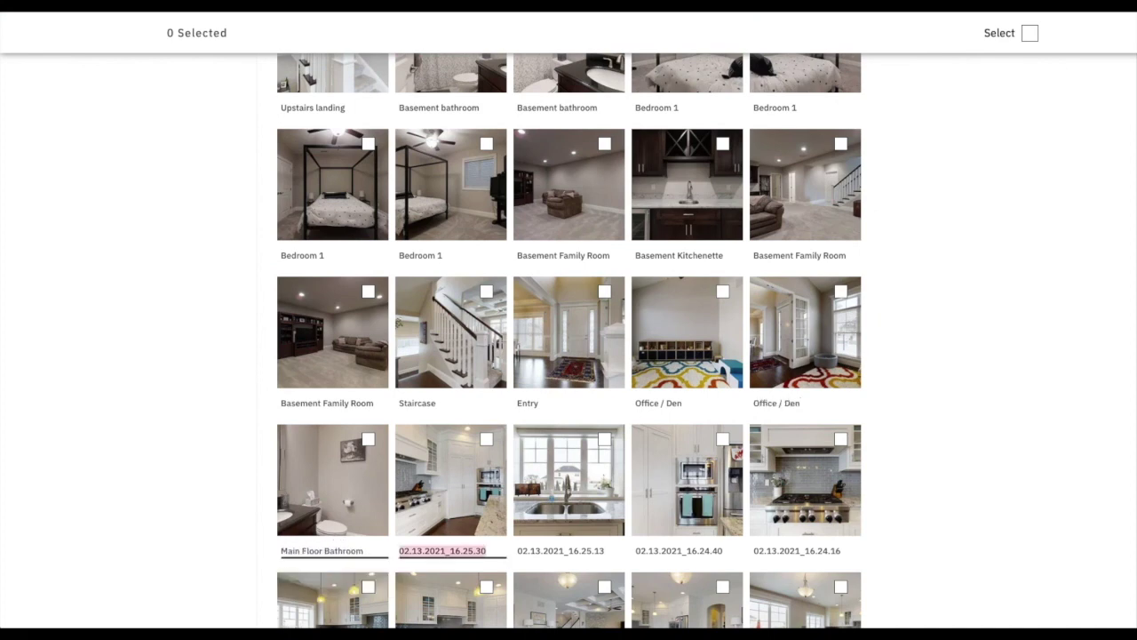
Rename the four kitchen photos from 16.25.30 through 16.24.16 as Kitchen
type("Kitchen")
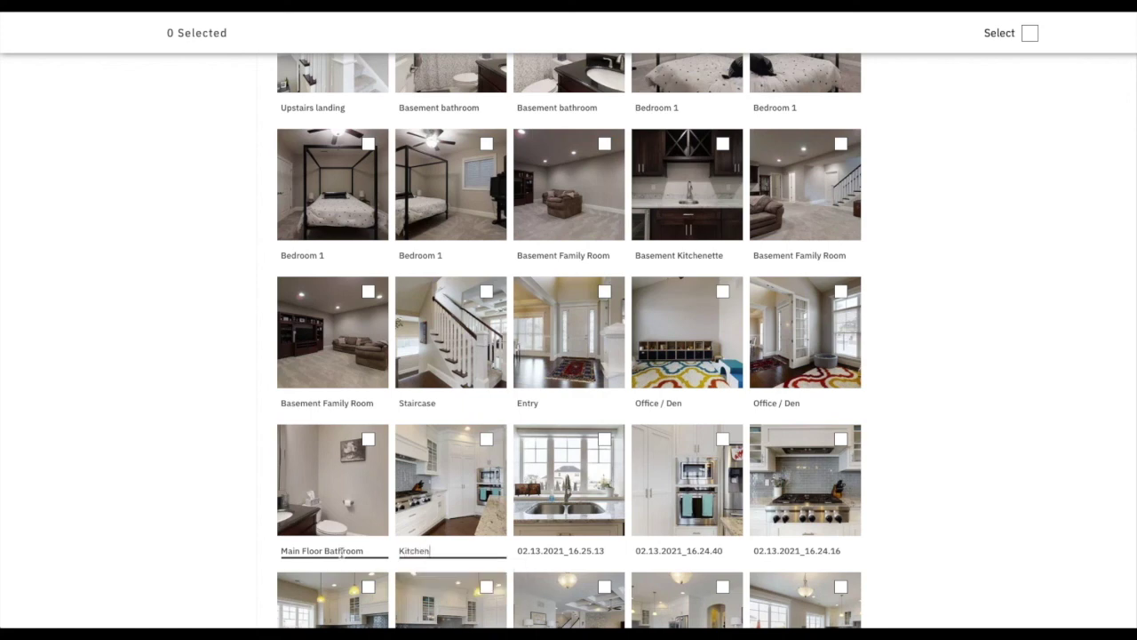
double_click(412, 553)
left_click(544, 555)
type("Kitchen")
left_click(688, 558)
type("Kitchen")
left_click(776, 555)
type("Kitchen")
Rename the two kitchen island photos, timestamped 16.23.29 and 16.22.35, as Kitchen
scroll(775, 533, "down", 1)
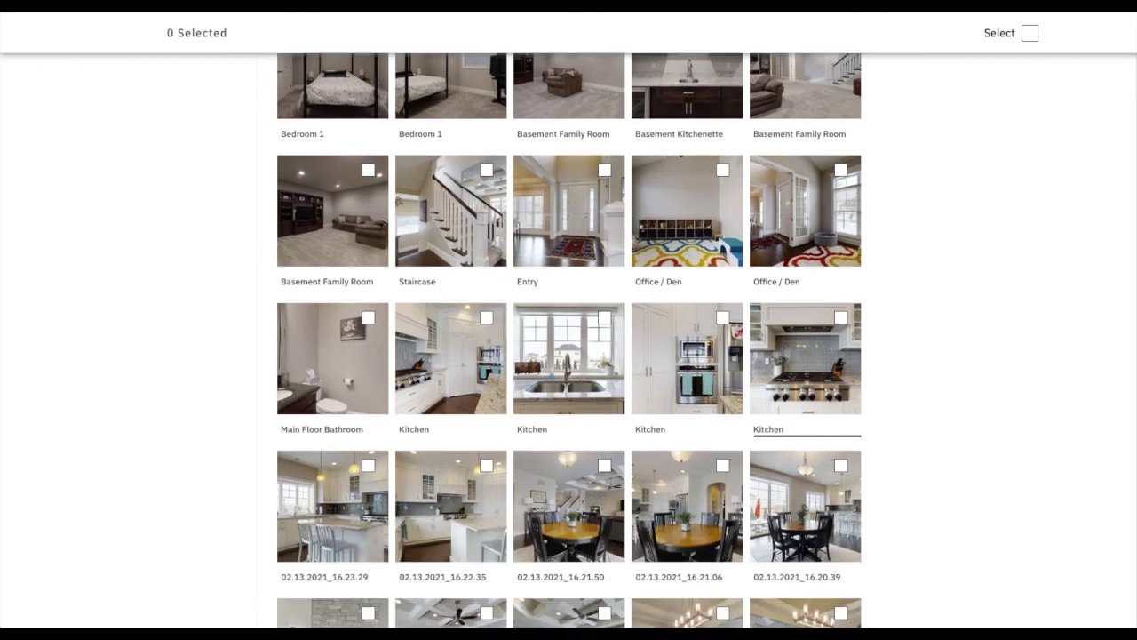
left_click(347, 573)
type("Kitchen")
left_click(433, 573)
type("Kitchen")
Rename the three round-table photos, timestamped 16.21.50, 16.21.06 and 16.20.39, as Dining Room
left_click(549, 576)
type("Dining Room")
scroll(619, 540, "down", 2)
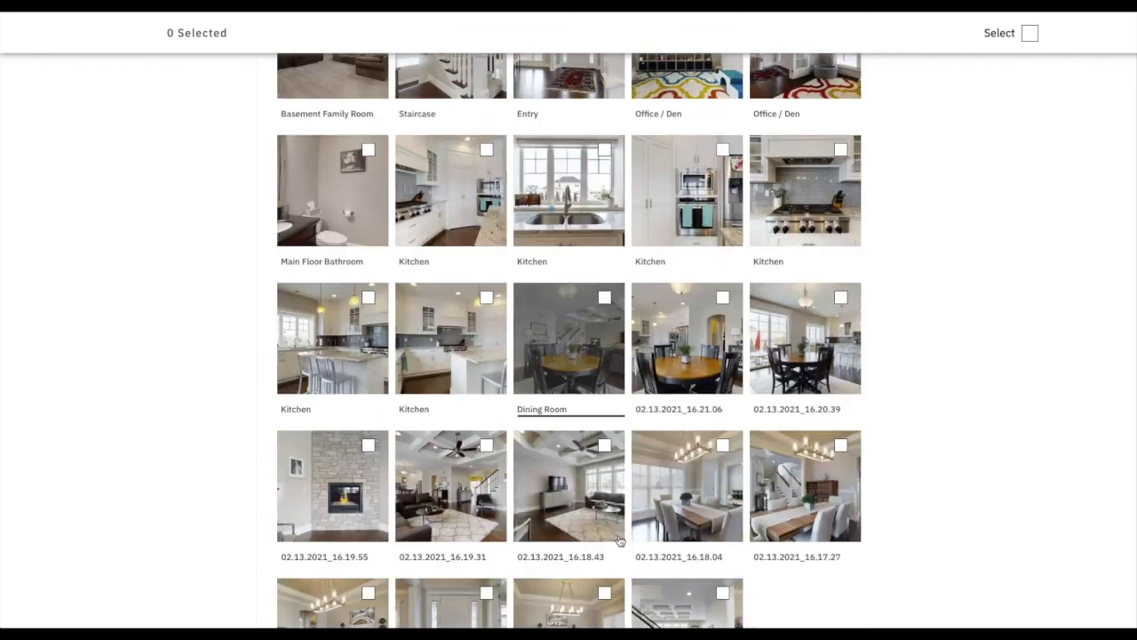
left_click(569, 410)
left_click(681, 407)
type("Dining Room")
left_click(810, 409)
type("Dining Room")
Rename the fireplace photo and the two sofa photos that follow it as Living Room
left_click(325, 558)
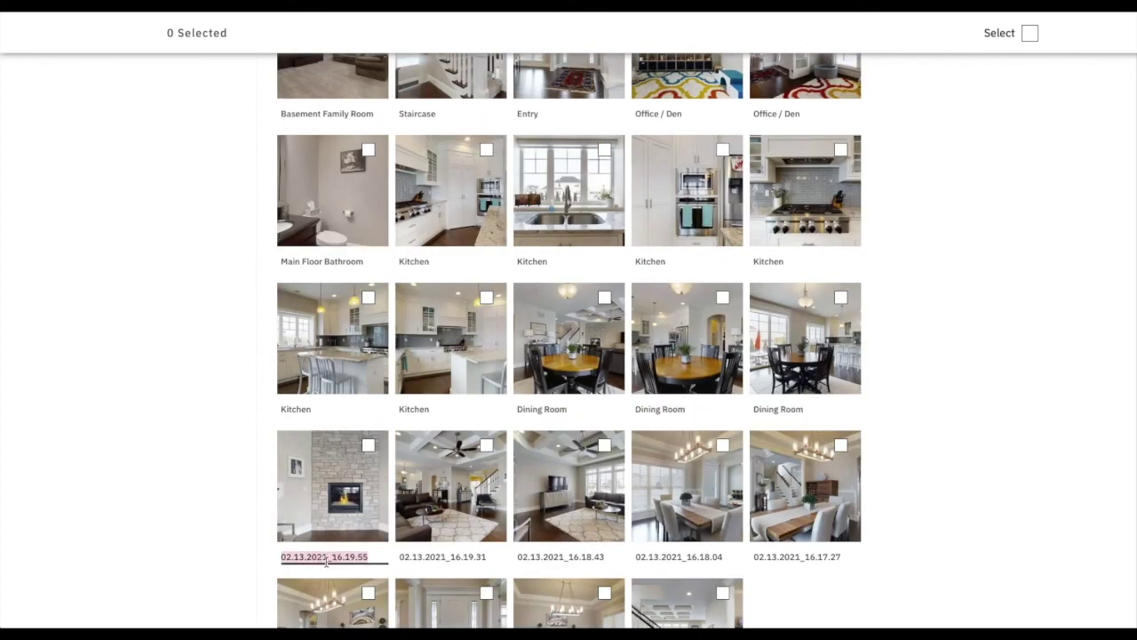
type("Living Room")
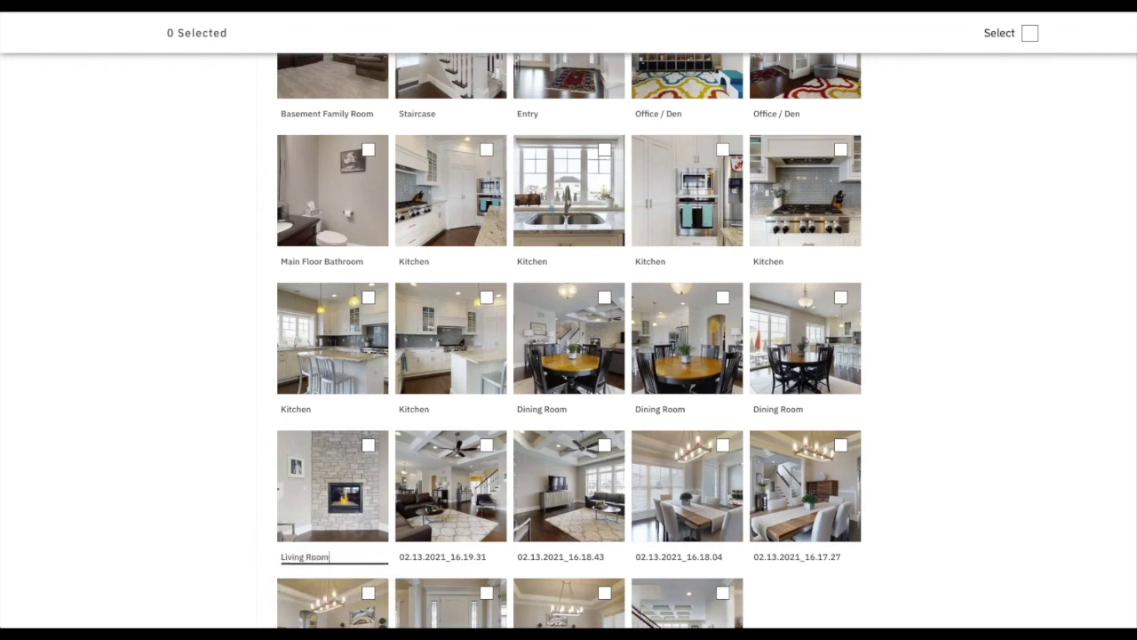
left_click(442, 556)
key("ctrl+v")
left_click(565, 558)
key("ctrl+v")
Rename the first two round-table photos as Eat In Kitchen and the third as Eat In Kitchen Room
left_click(691, 558)
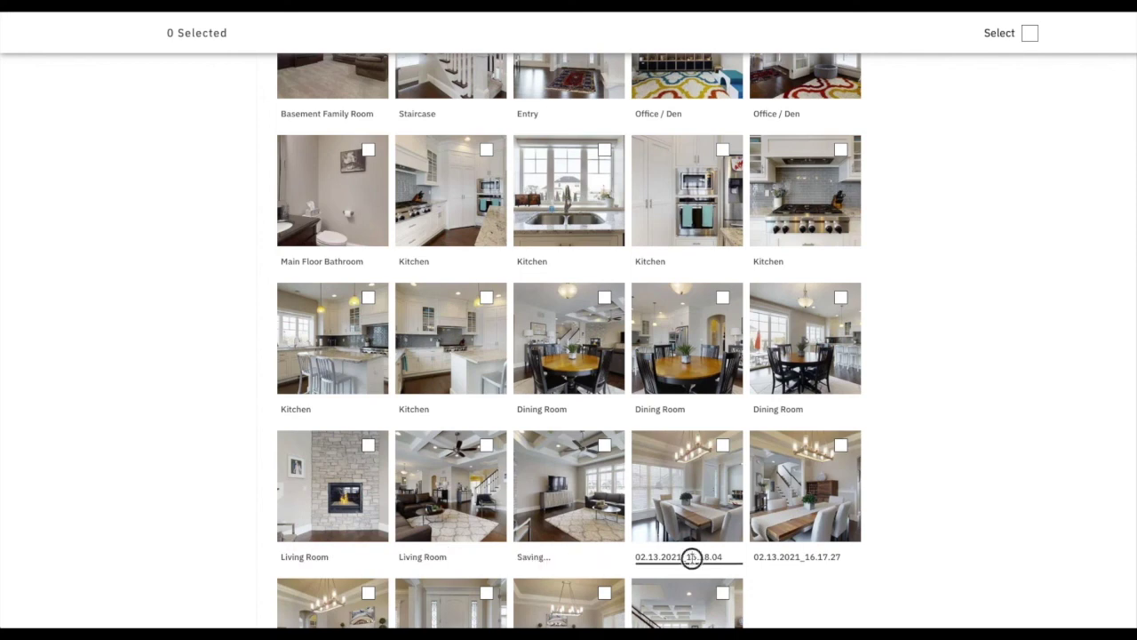
left_click(541, 409)
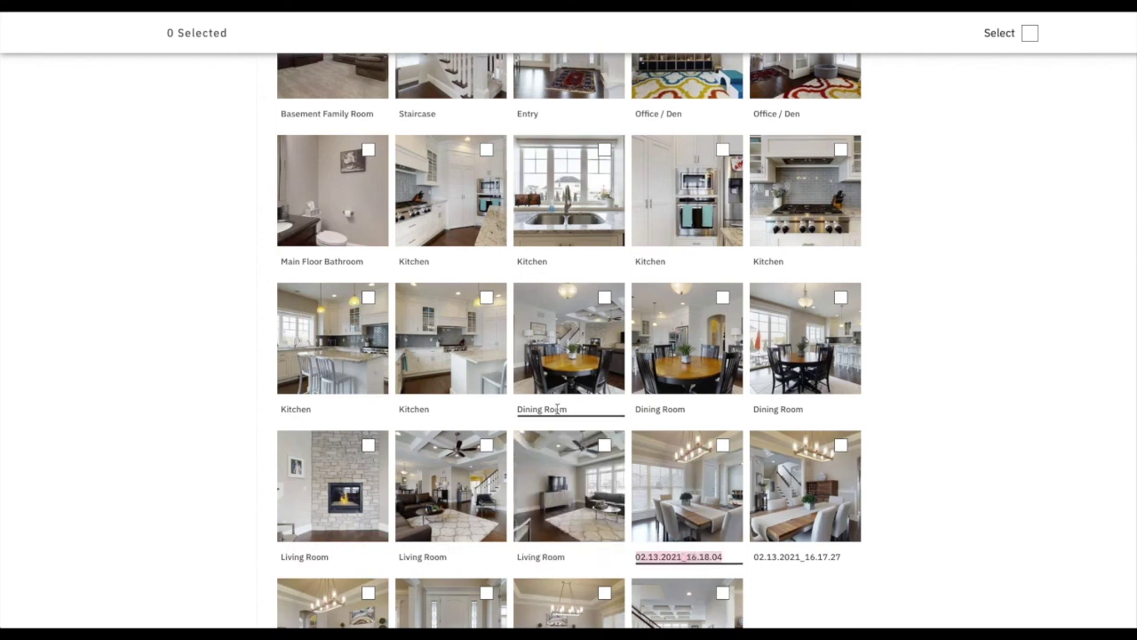
type("Eat In Kitchen")
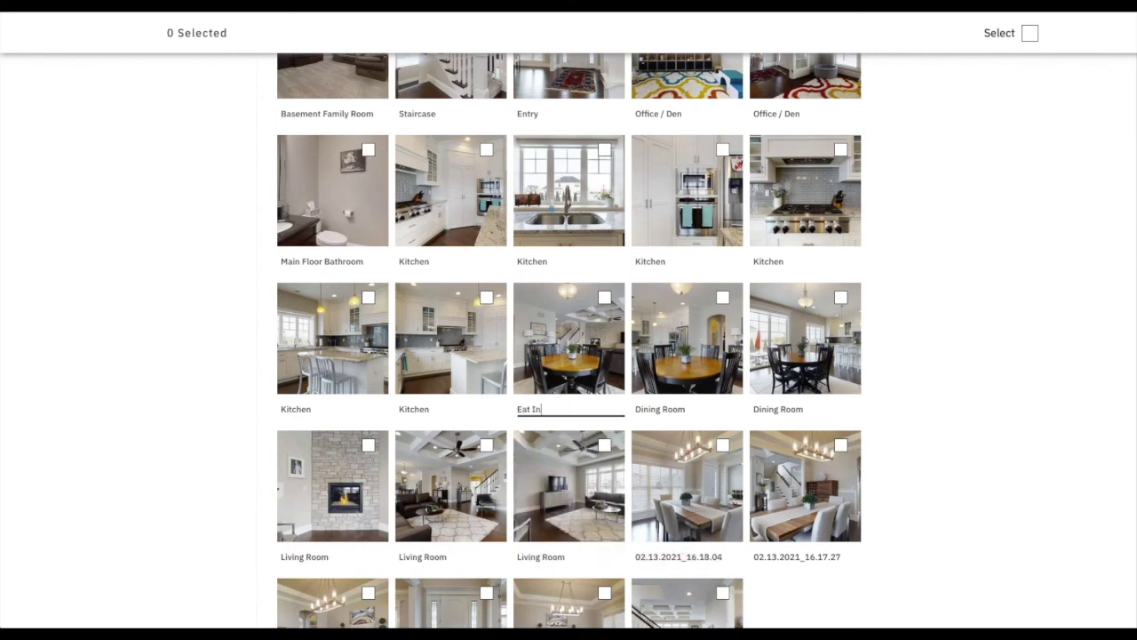
left_click(559, 406)
key("ctrl+c")
triple_click(688, 410)
key("ctrl+v")
double_click(774, 410)
key("ctrl+v")
Rename the three white-chair dining table photos, timestamped 16.18.04, 16.17.27 and 16.17.05, as Dining Room
triple_click(699, 556)
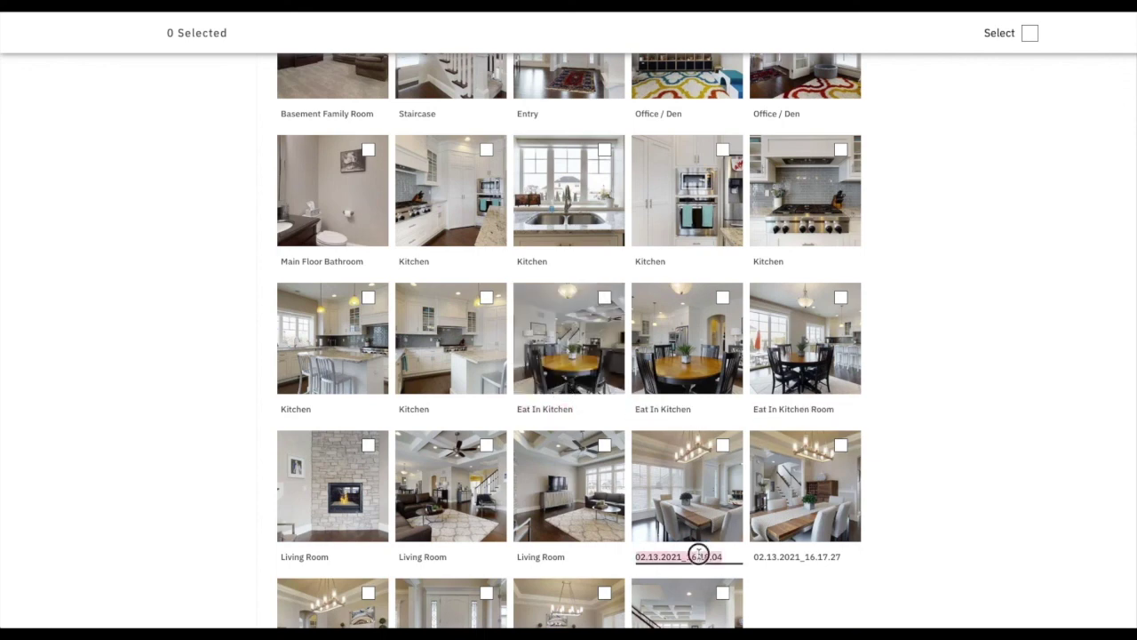
type("Dining Roo")
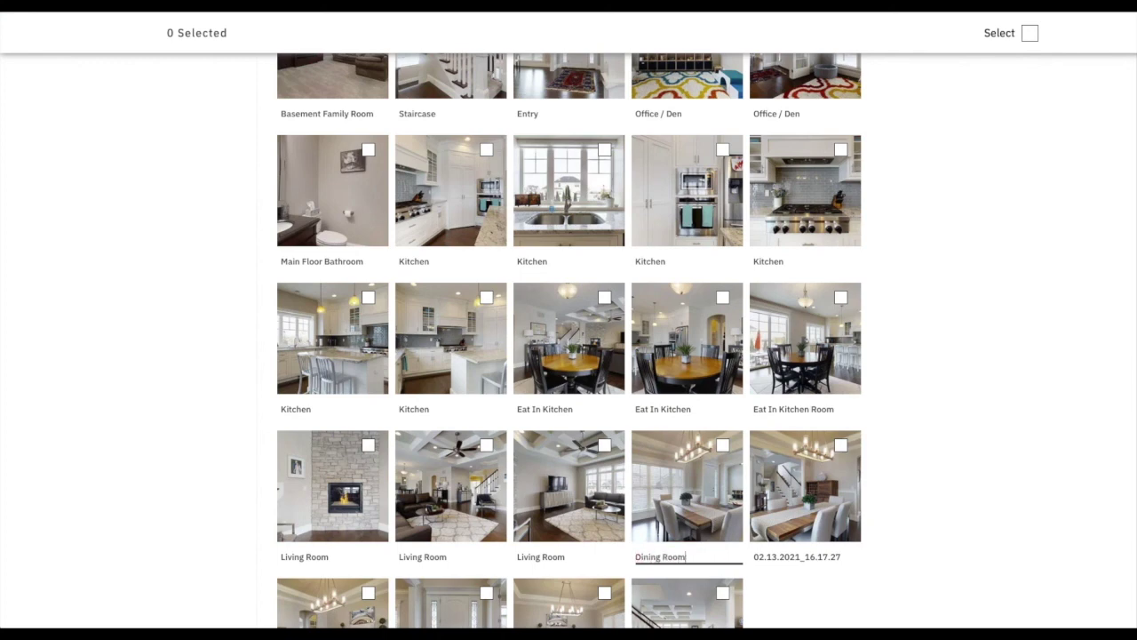
type("m")
scroll(684, 551, "down", 3)
triple_click(678, 401)
key("ctrl+c")
triple_click(817, 402)
key("ctrl+v")
left_click(300, 548)
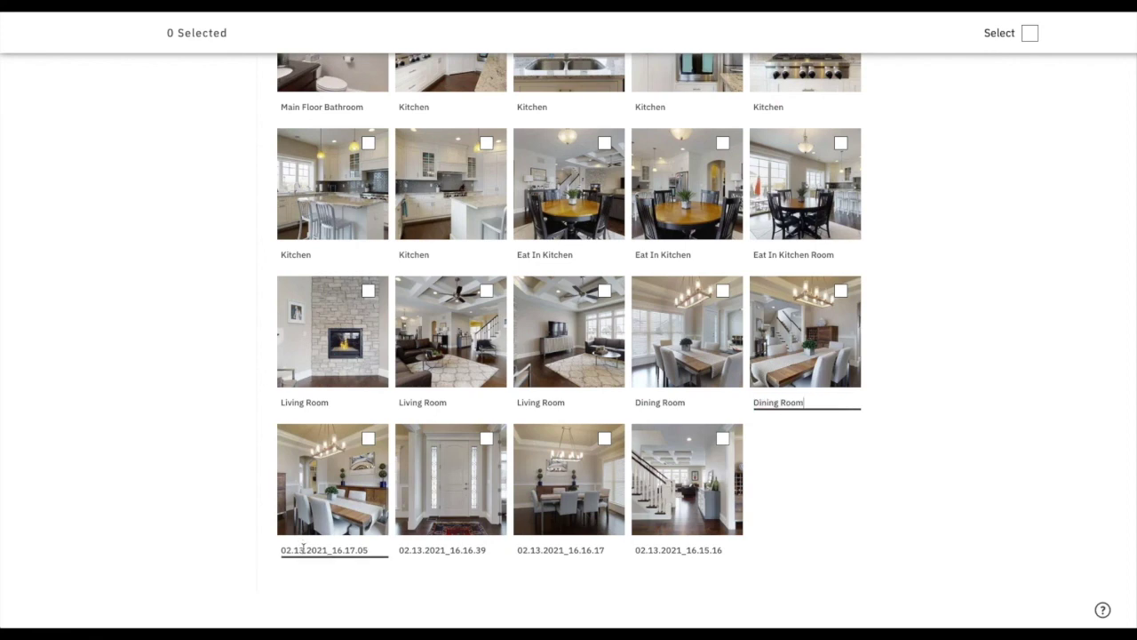
triple_click(330, 550)
key("ctrl+v")
Rename the front-door photo 16.16.39 as Entry and the dining table photo 16.16.17 as Dining Room
left_click(421, 550)
type("Entry")
triple_click(556, 549)
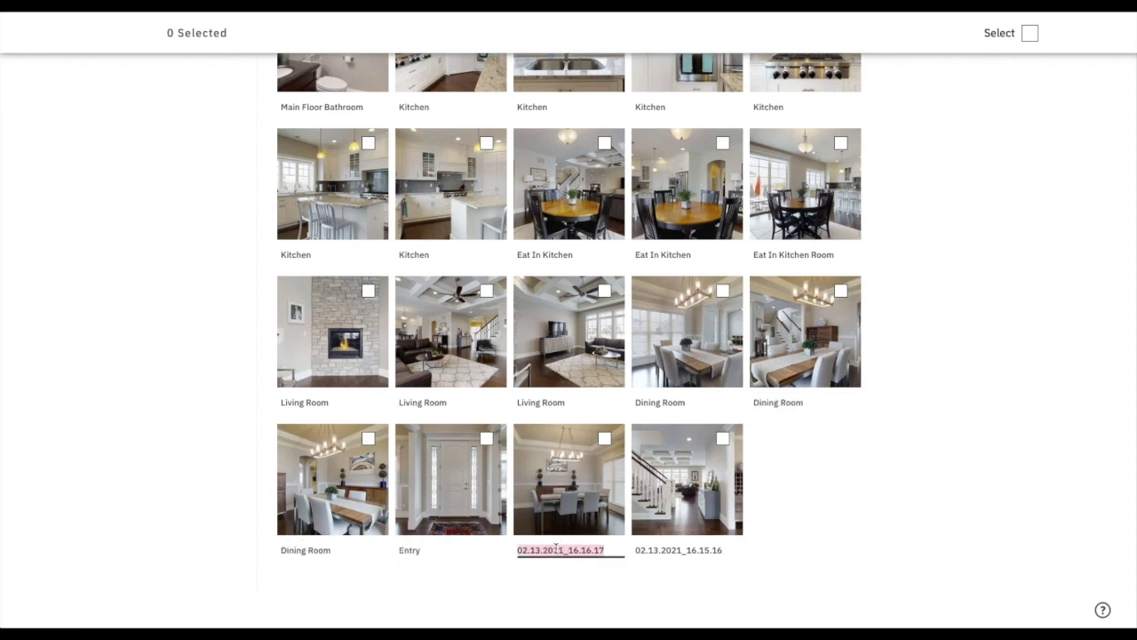
key("ctrl+v")
Replace the timestamp name of the last photo in the collection, 02.13.2021_16.15.16, with its room name
left_click(693, 549)
triple_click(693, 549)
type("E")
Select all photos in the collection except the Living Room one beside the thumbnail
scroll(884, 476, "up", 20)
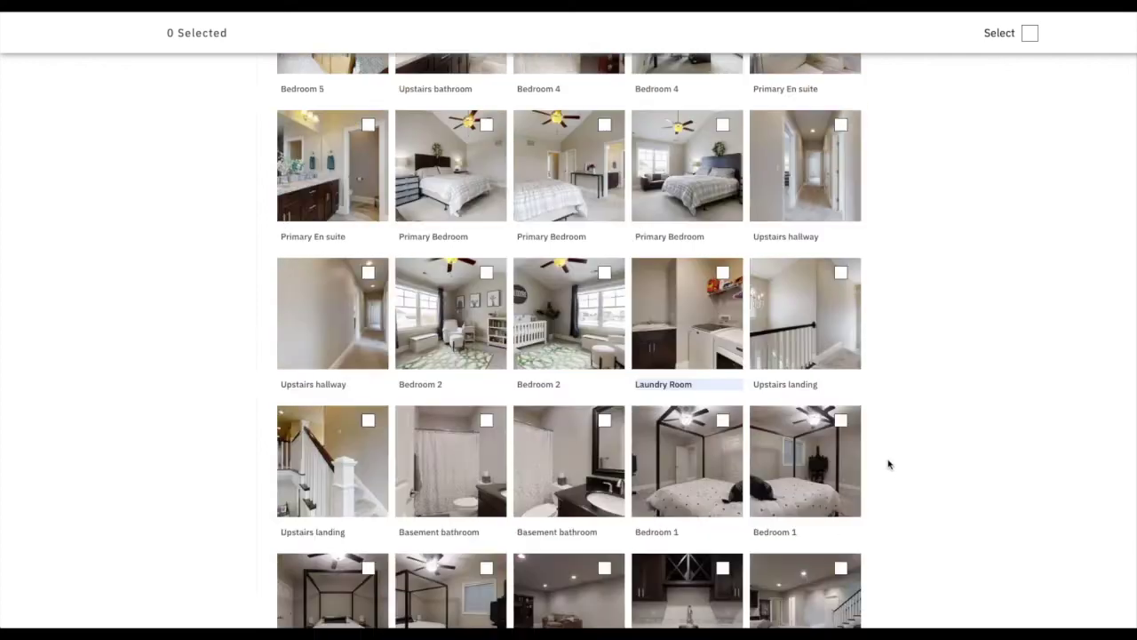
left_click(904, 234)
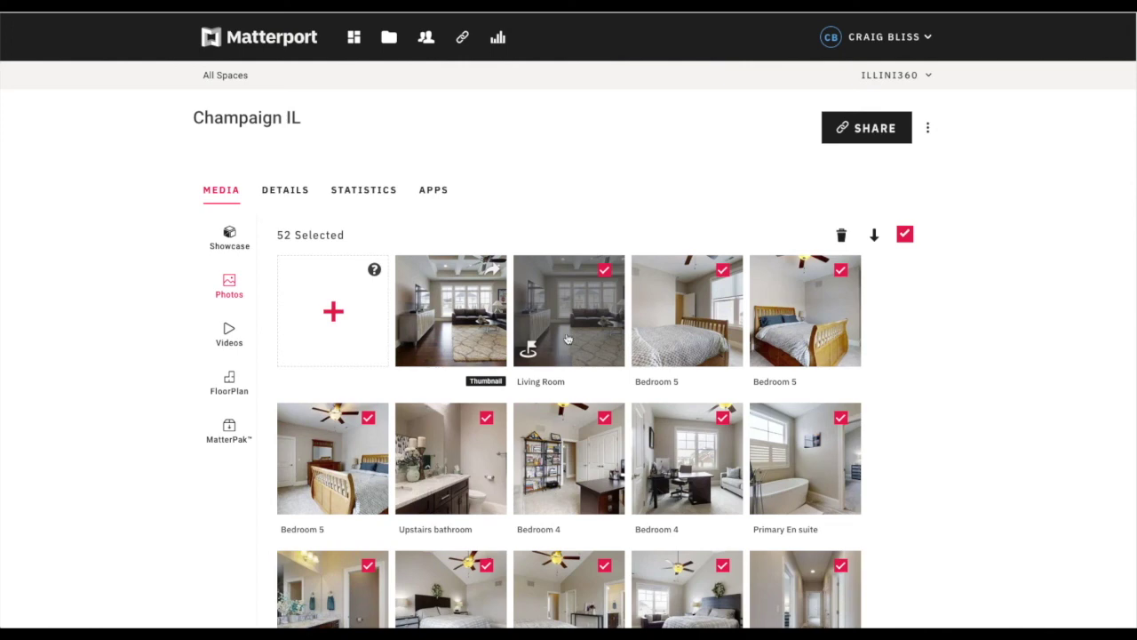
left_click(604, 270)
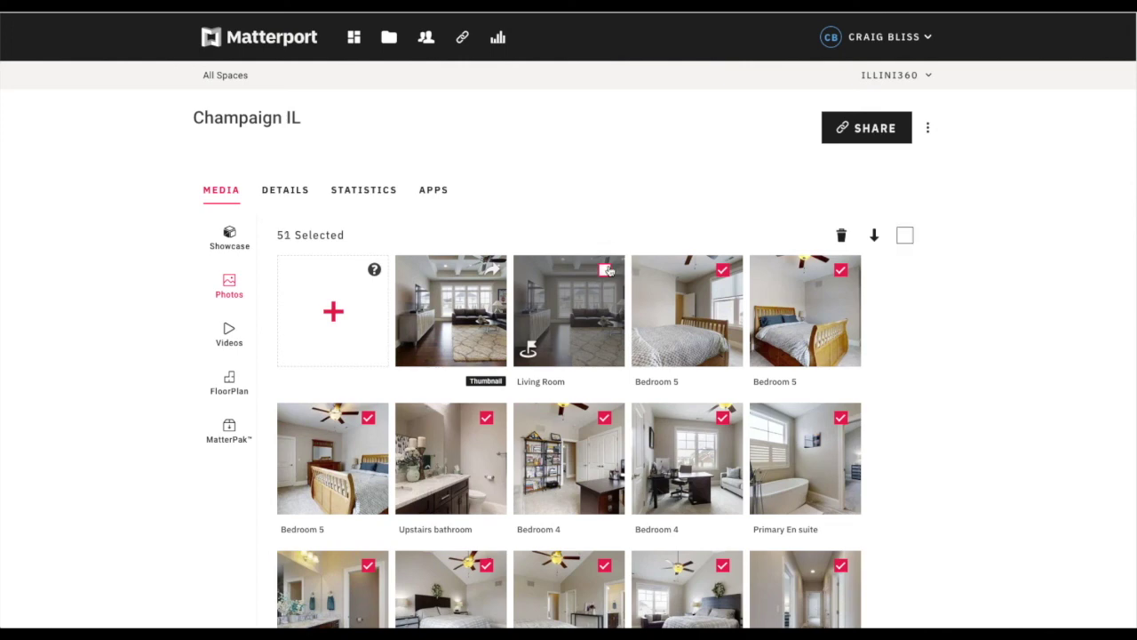
Request a download of the selected snapshots at the Maximum Pixels size
left_click(873, 238)
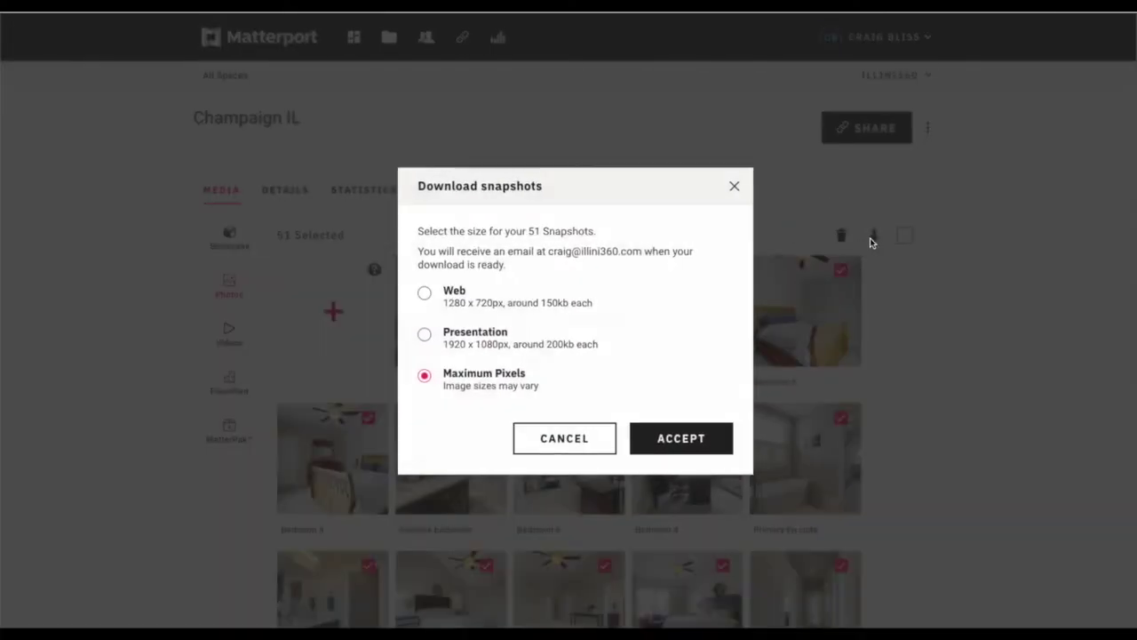
left_click(443, 376)
left_click_drag(443, 377, 546, 393)
left_click(685, 451)
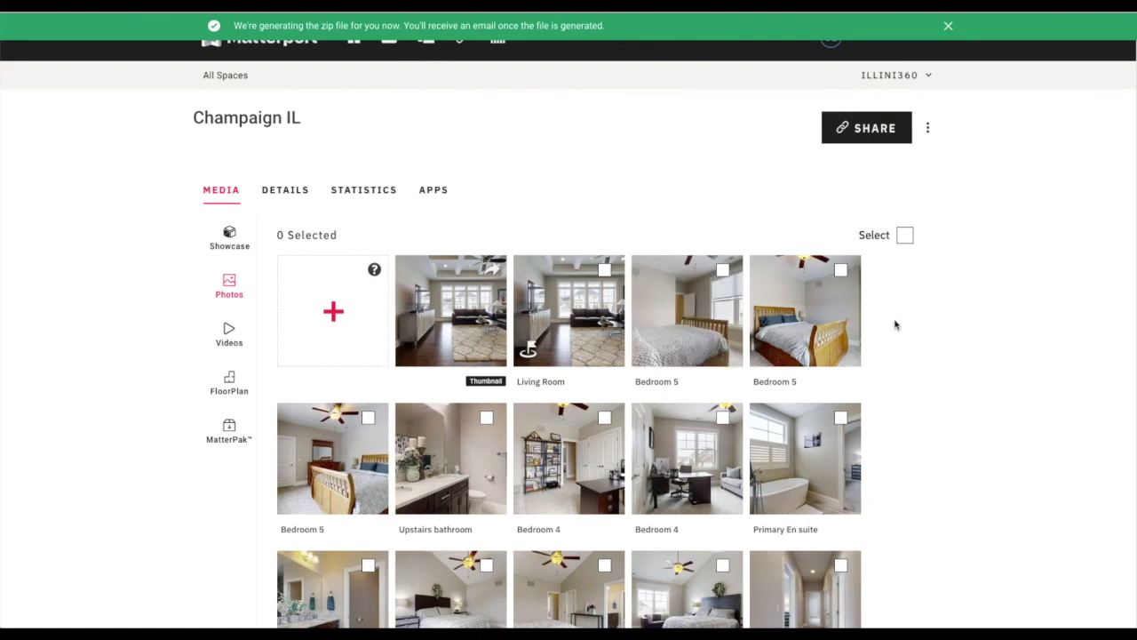
Download the Champaign IL snapshots zip through the Matterport e-mail in Gmail and unpack it
scroll(906, 335, "down", 15)
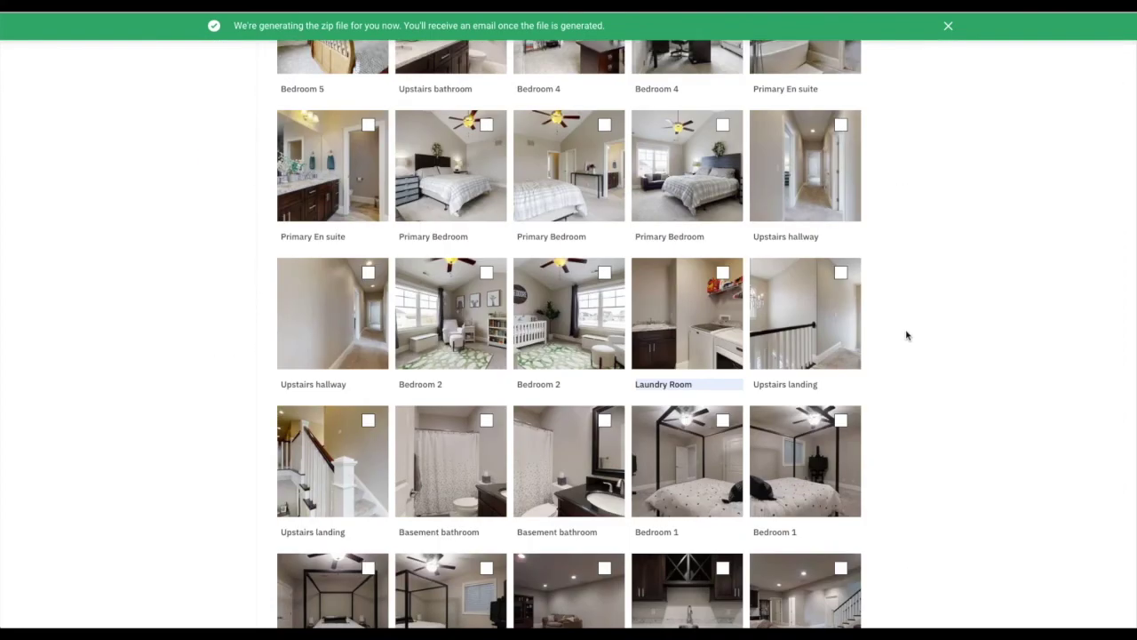
scroll(906, 335, "up", 15)
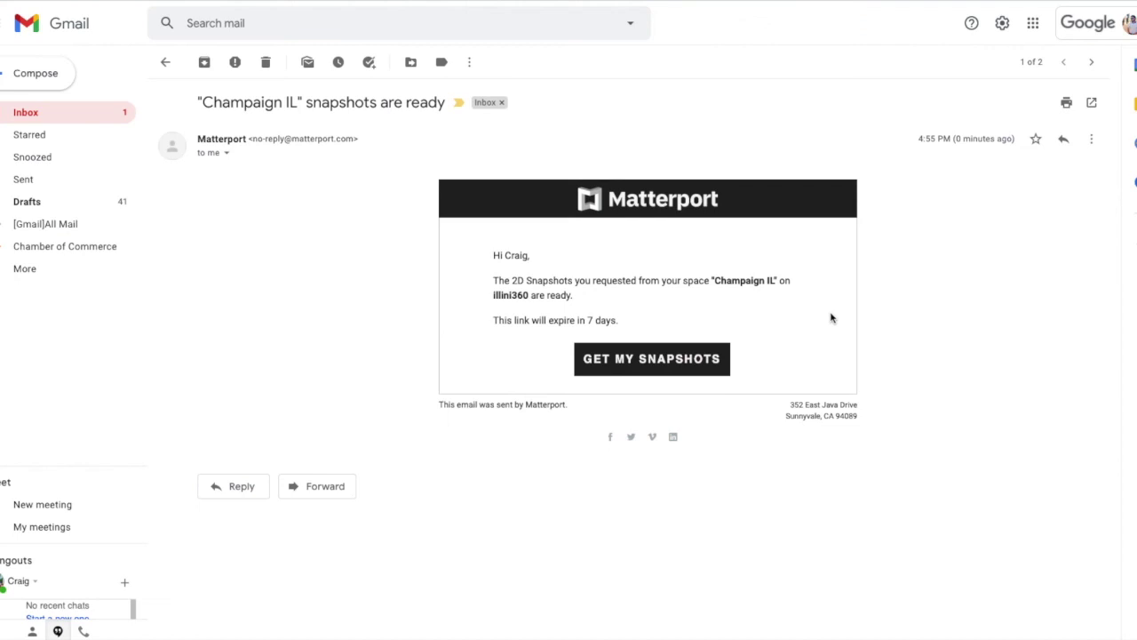
left_click_drag(494, 280, 638, 295)
left_click(653, 359)
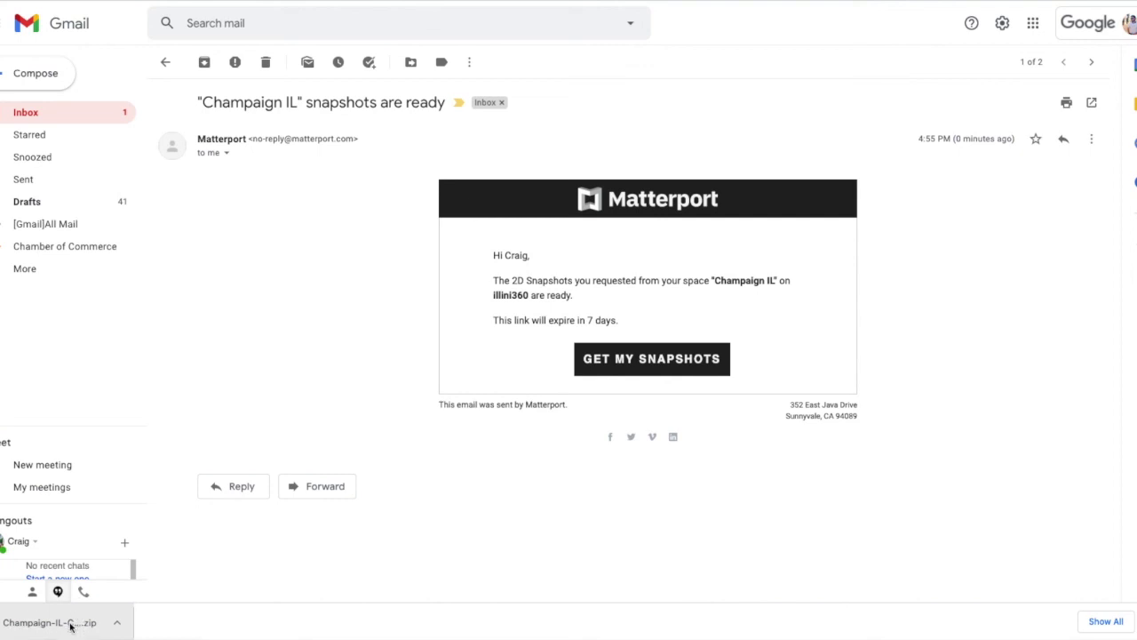
left_click(70, 626)
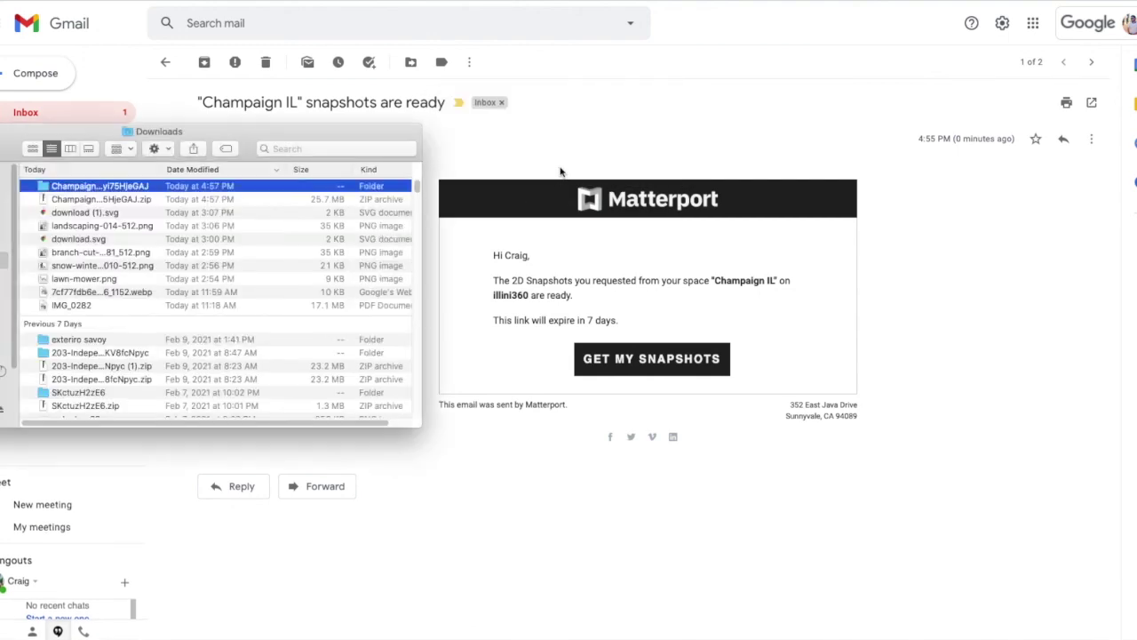
Rename the unpacked snapshots folder in Downloads as Champaign INTERIOR and move the Finder window out of the way
left_click(64, 188)
type("Cham")
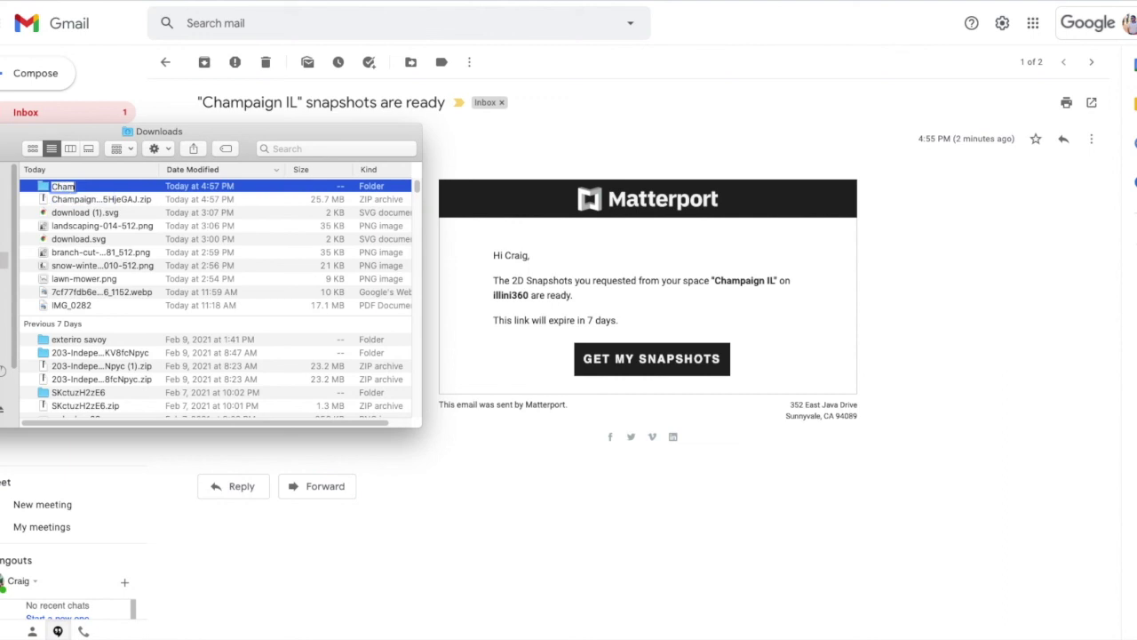
type("paign INTERIOR")
key("Return")
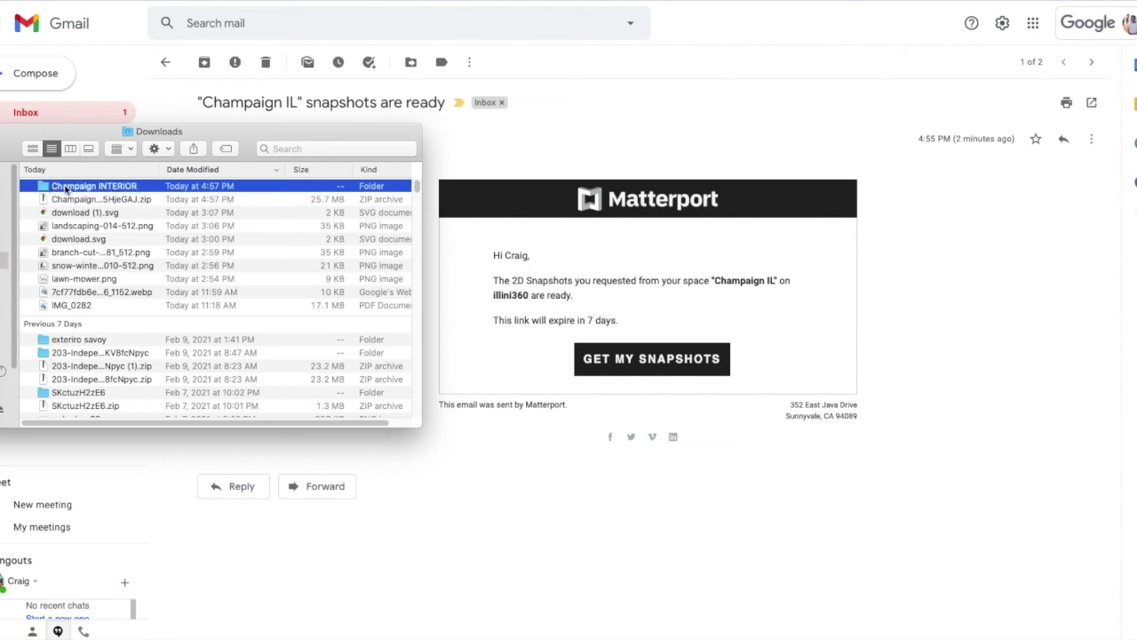
left_click_drag(81, 130, 62, 577)
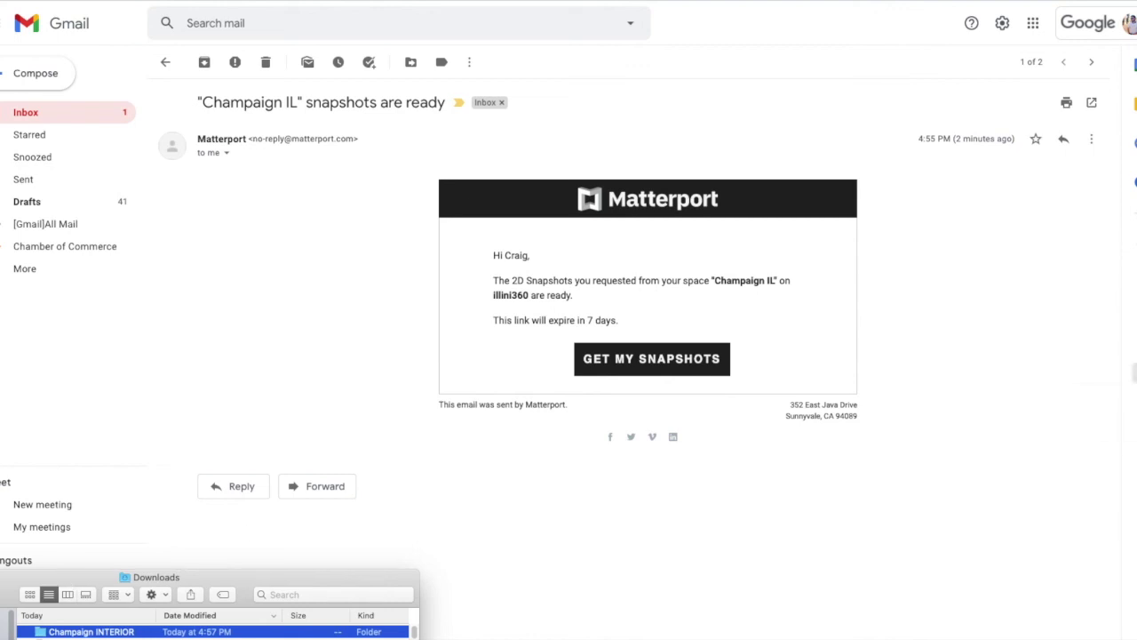
Switch to Luminar and add the Champaign INTERIOR folder from Downloads to its library
key("super+Tab")
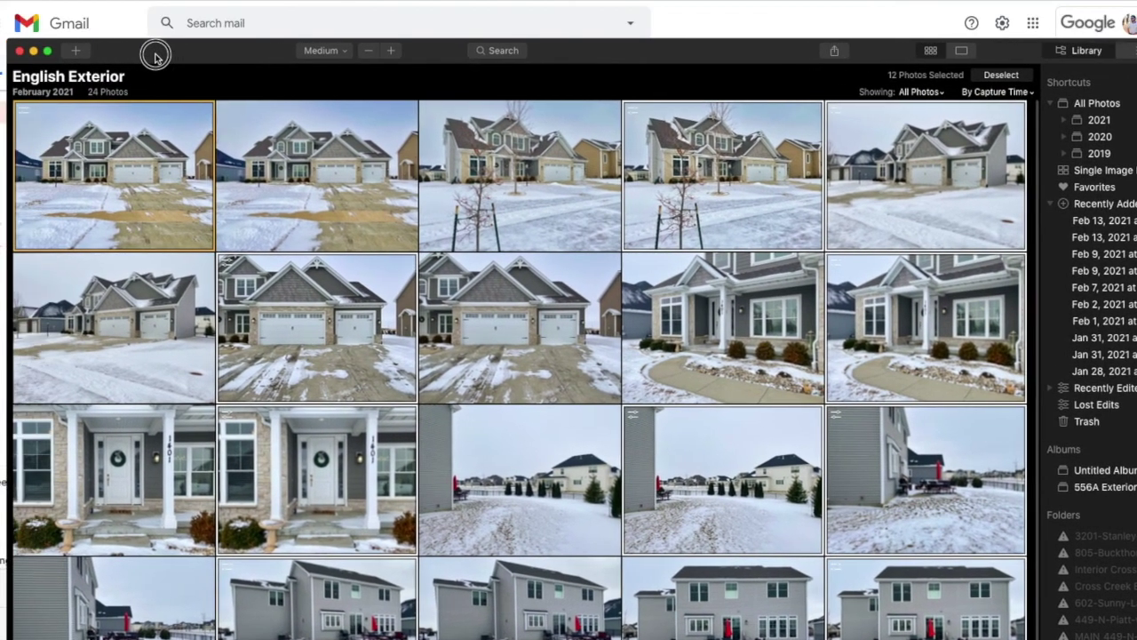
left_click(76, 51)
left_click(82, 68)
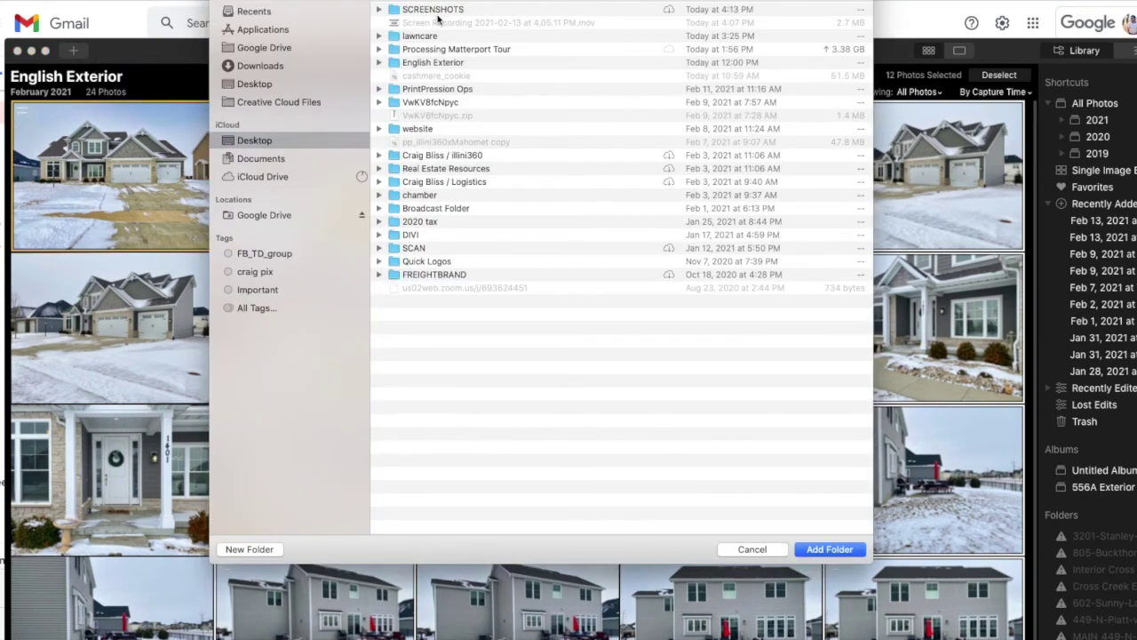
left_click(257, 67)
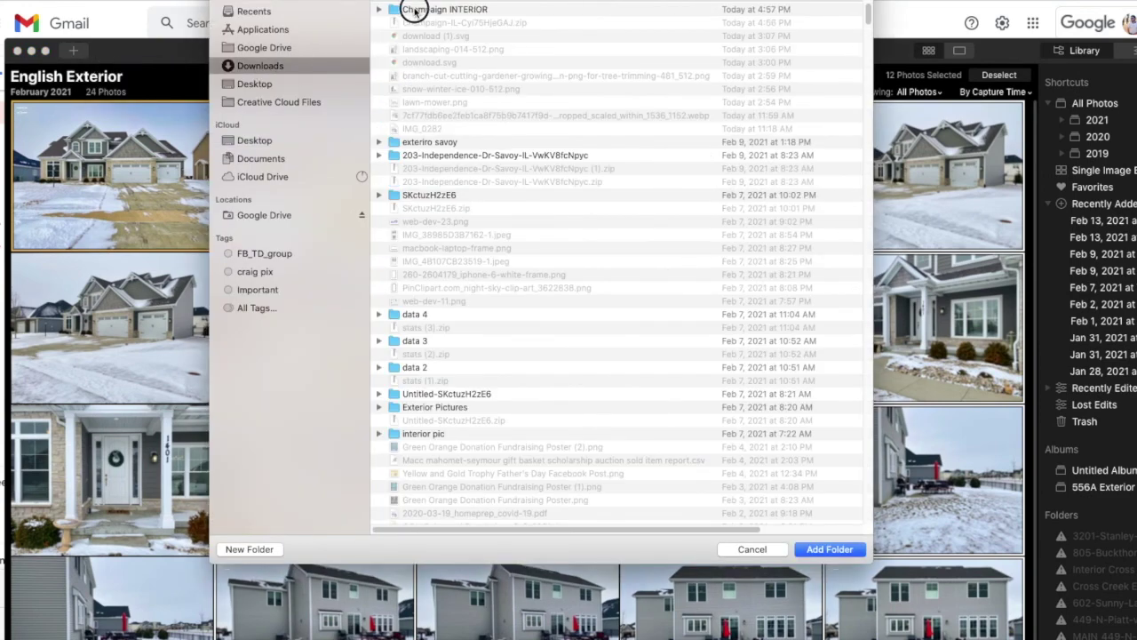
left_click(414, 11)
left_click(379, 10)
left_click(380, 10)
left_click(830, 552)
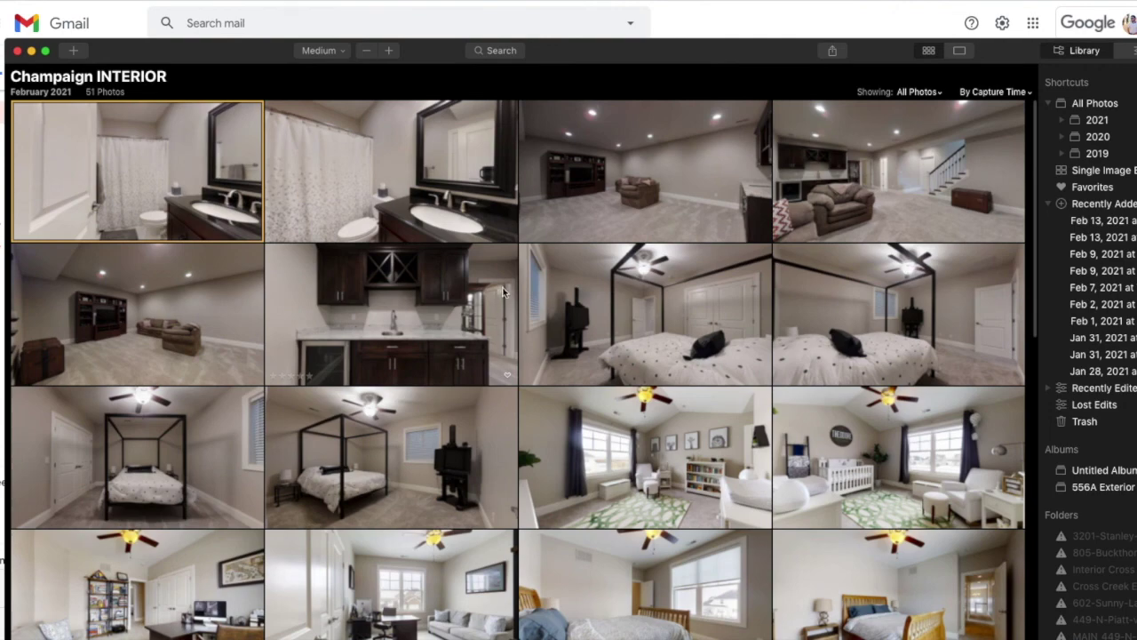
Reposition the Luminar window so its side controls are in view and open the first basement bathroom photo for editing
left_click_drag(586, 51, 573, 19)
left_click_drag(2, 4, 14, 28)
left_click_drag(155, 40, 182, 27)
left_click_drag(42, 16, 183, 71)
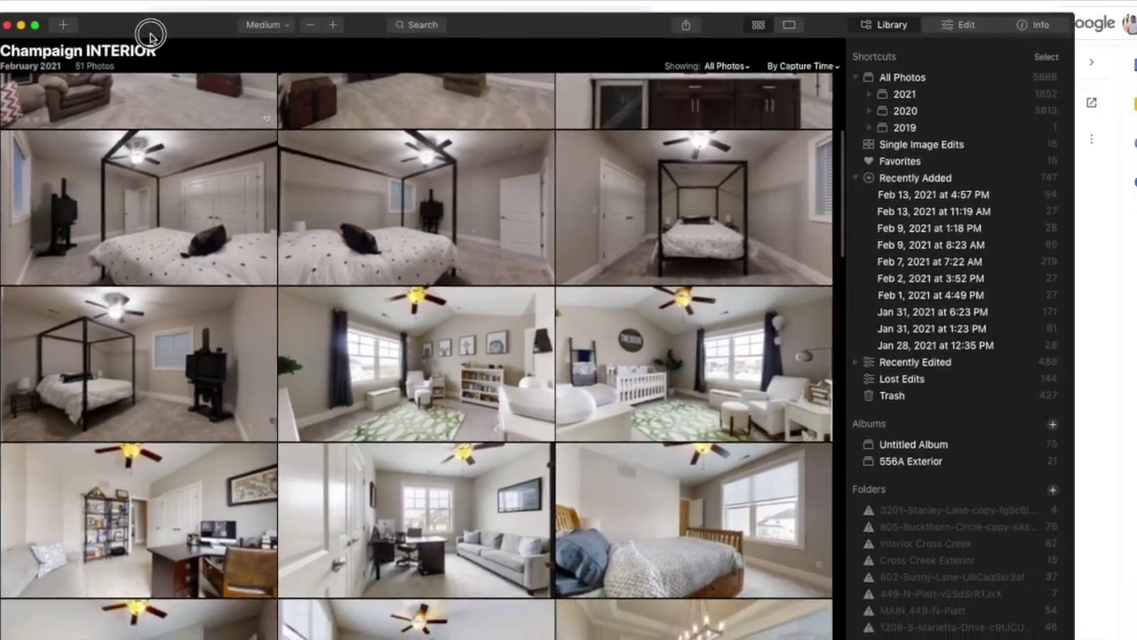
left_click_drag(149, 36, 133, 19)
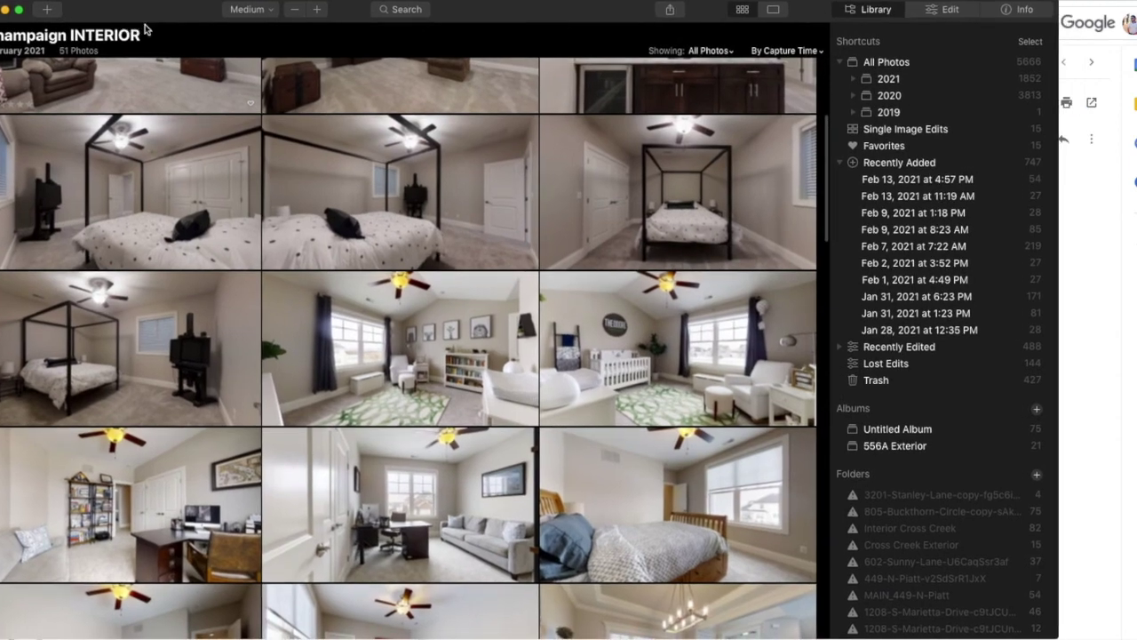
left_click(948, 11)
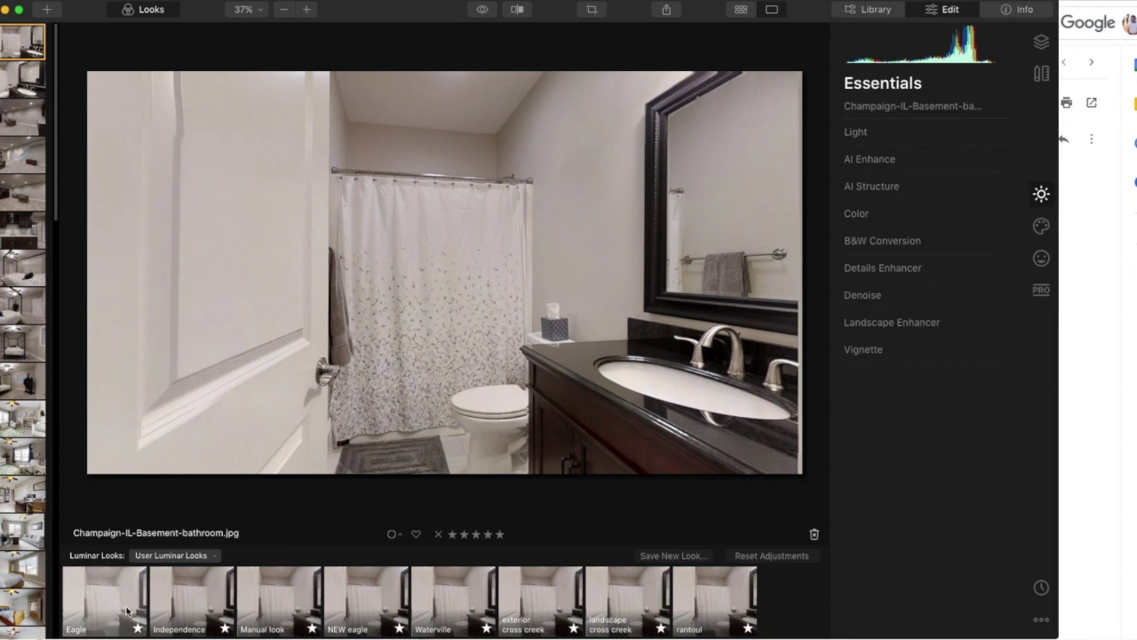
Preview looks from the User Luminar Looks collection on the basement bathroom photo and browse the All Luminar Looks collection
left_click(377, 613)
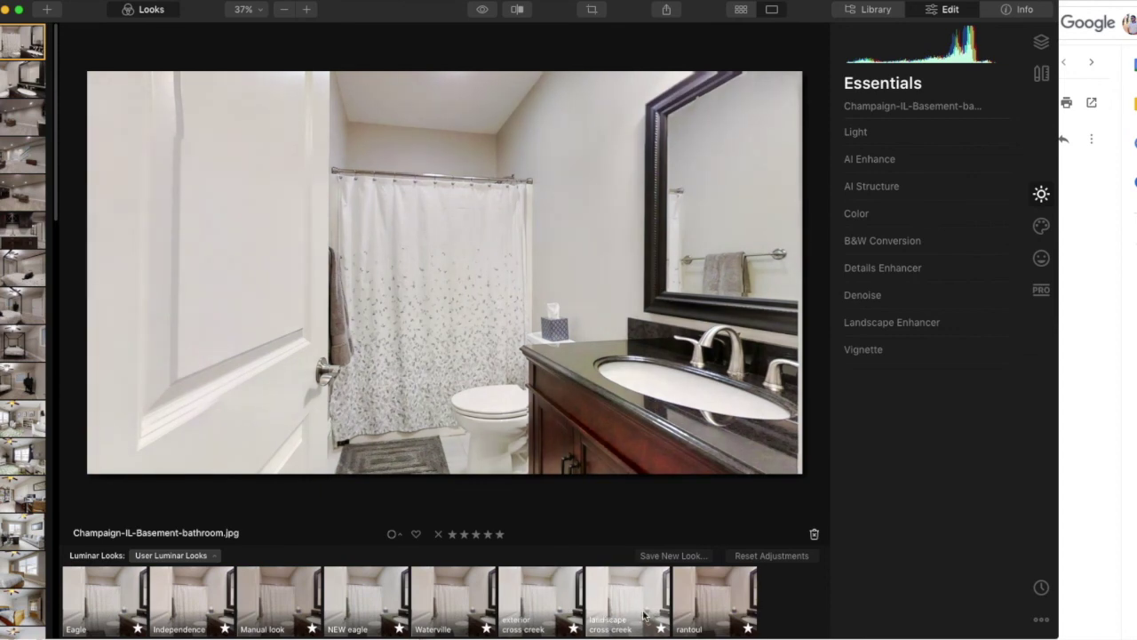
left_click(713, 613)
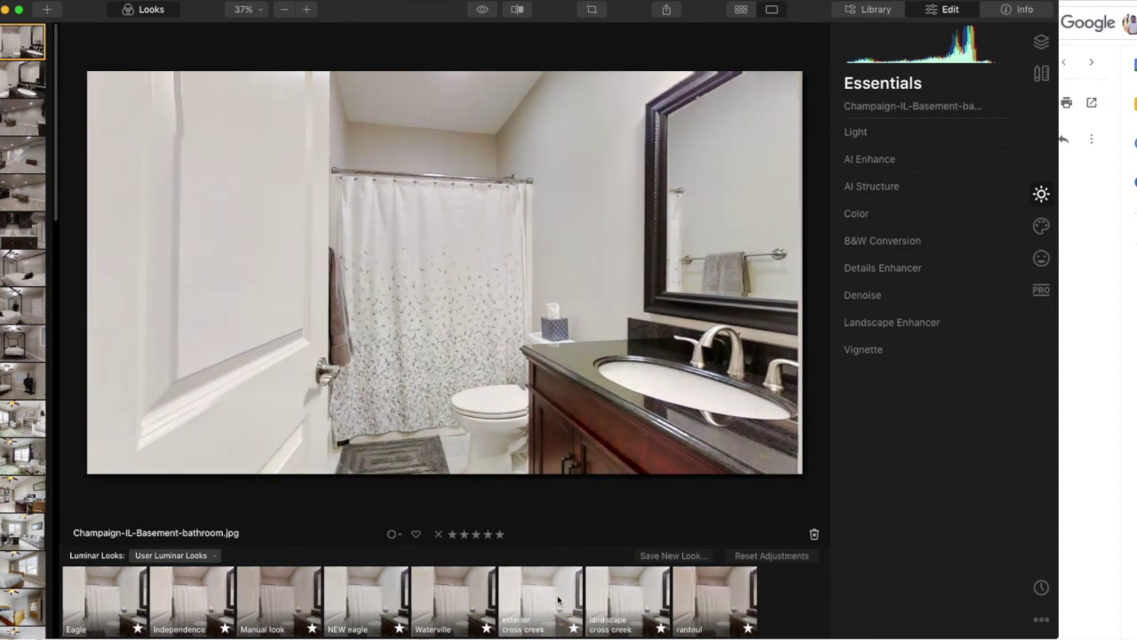
left_click(485, 591)
left_click(399, 588)
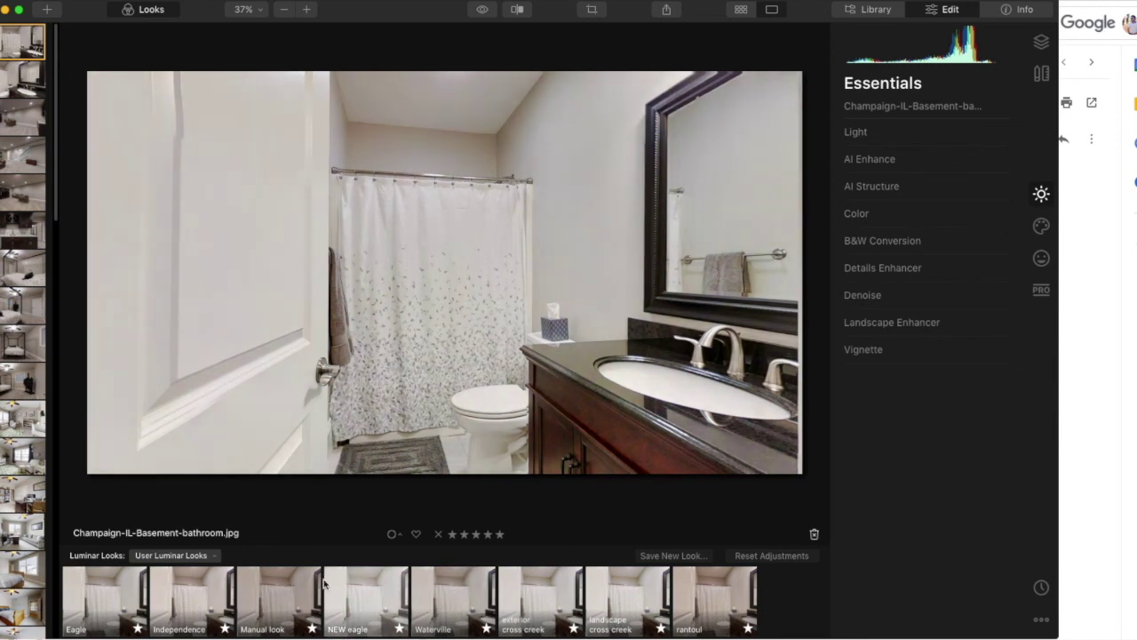
left_click(263, 591)
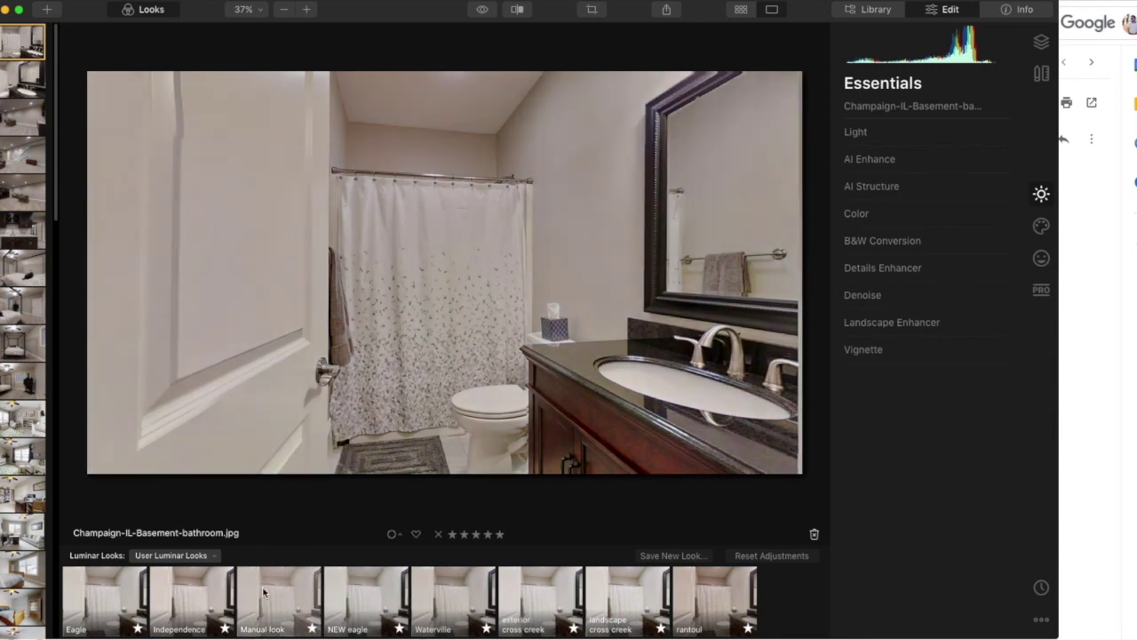
left_click(185, 587)
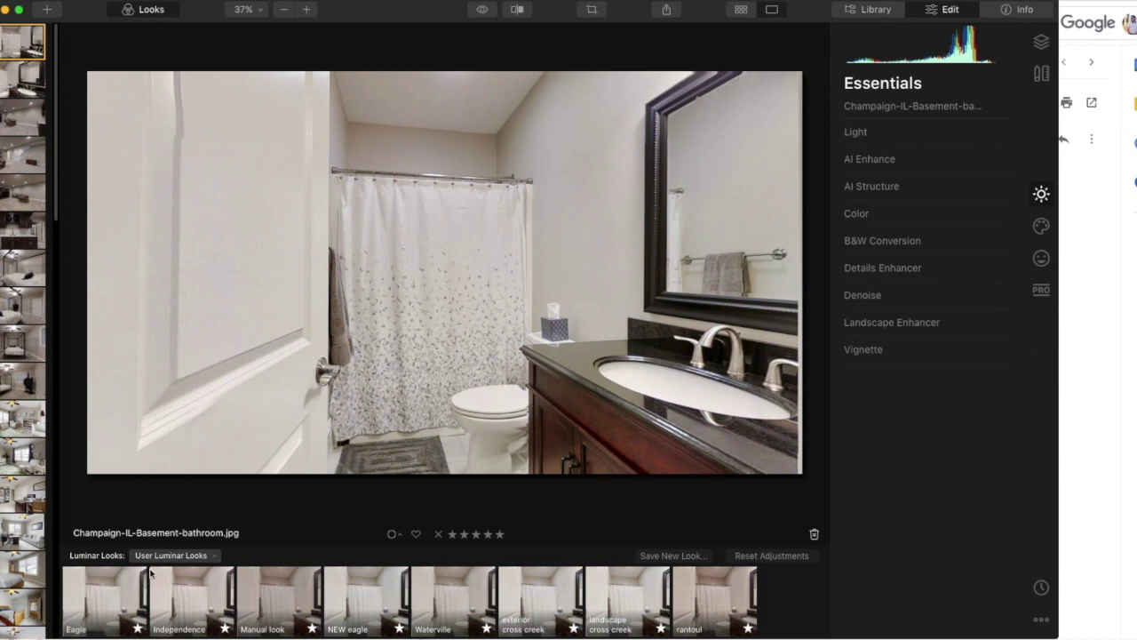
left_click(170, 555)
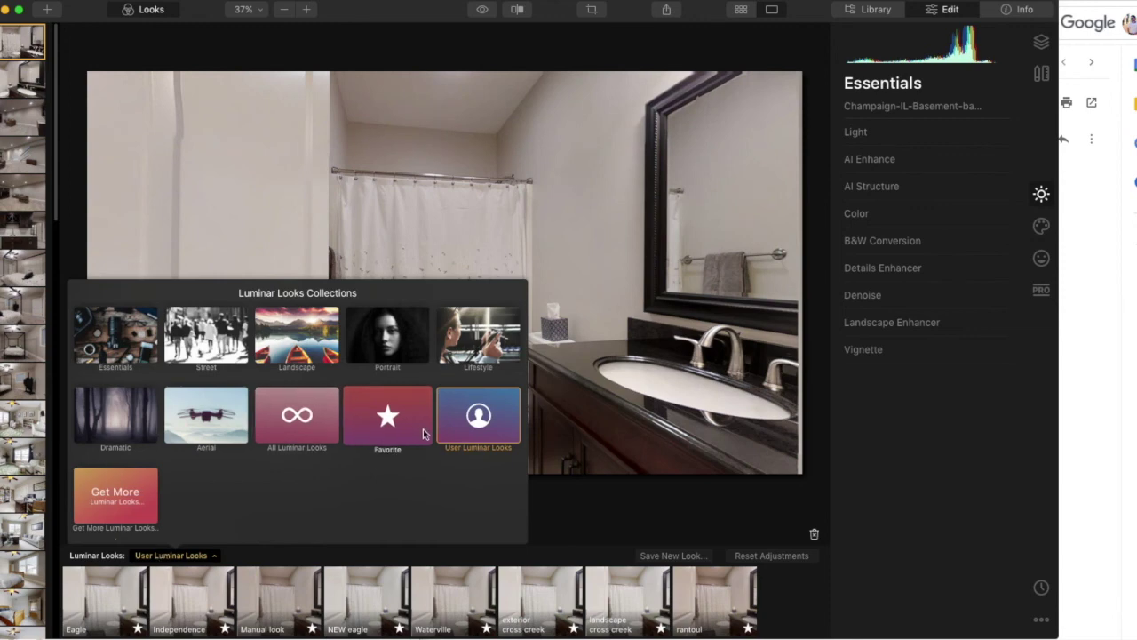
left_click(289, 430)
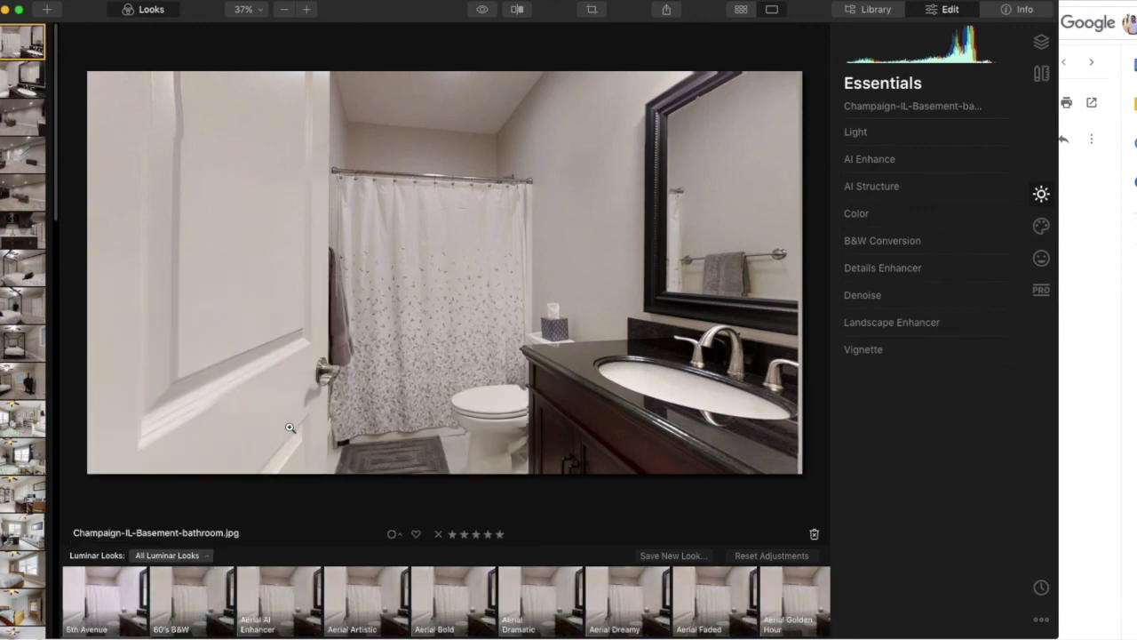
left_click(228, 589)
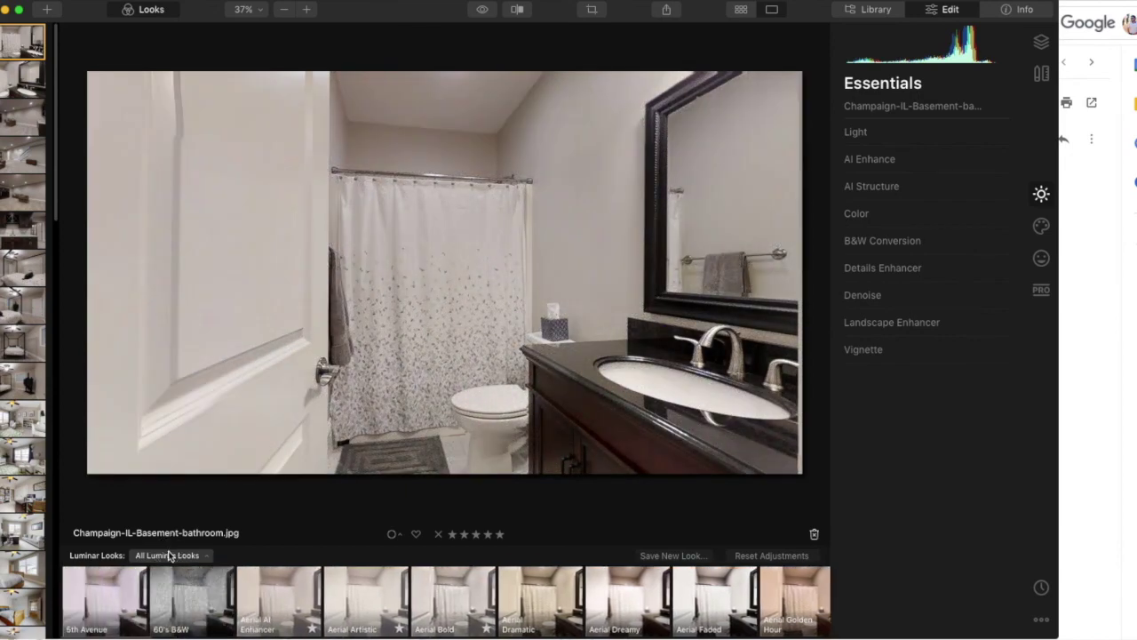
Apply the AI Image Enhancer look from the Essentials collection to the basement bathroom photo
left_click(169, 555)
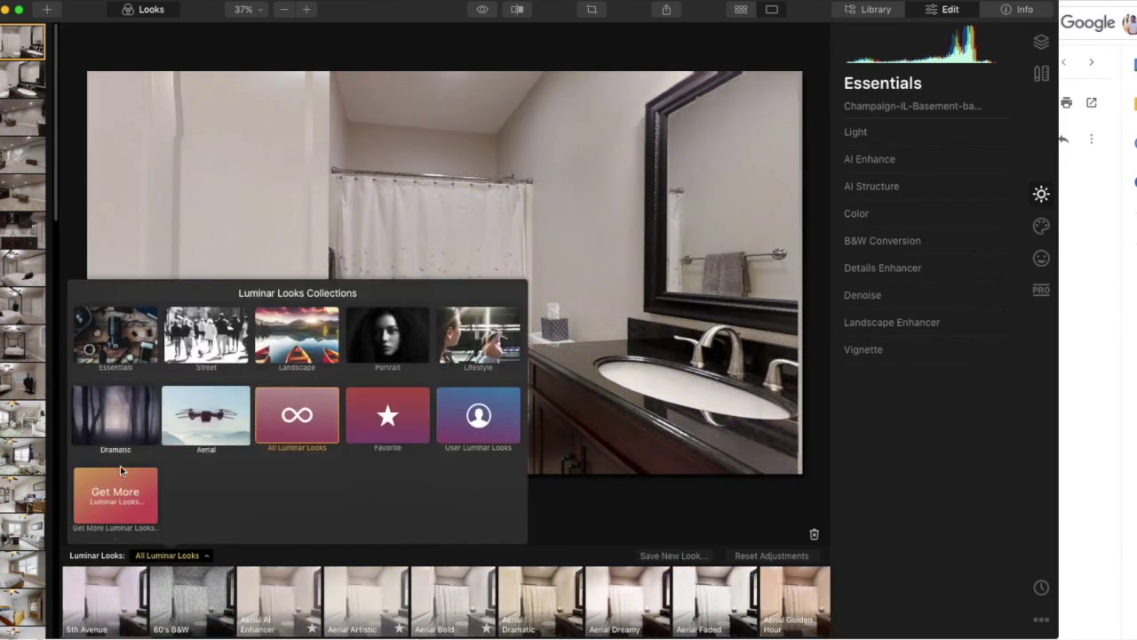
left_click(116, 330)
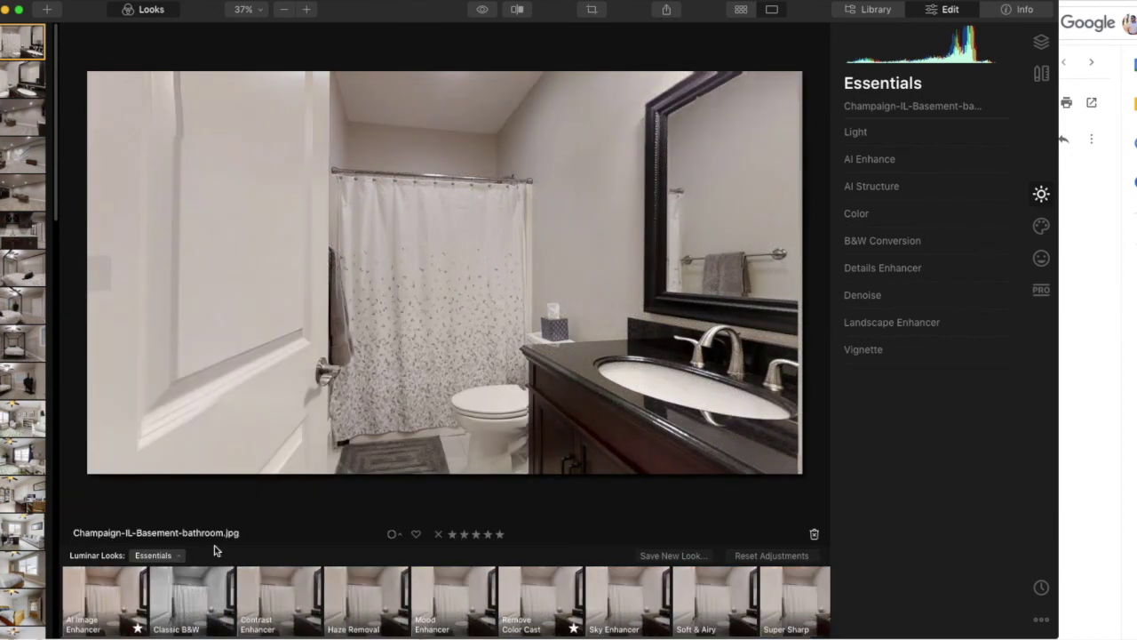
left_click(82, 600)
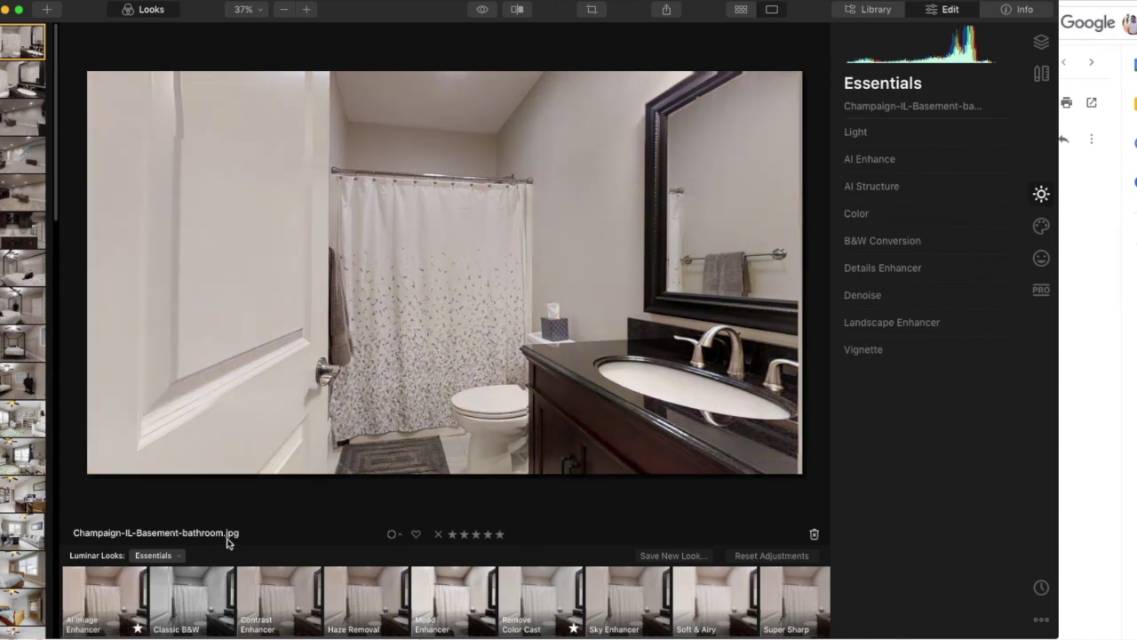
left_click(76, 604)
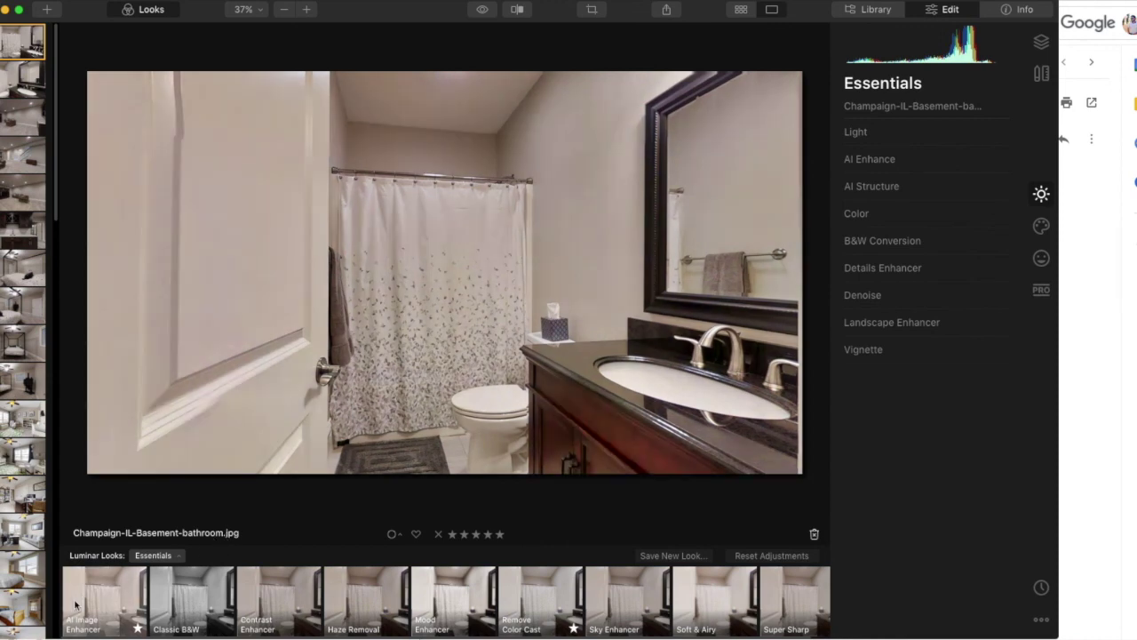
left_click(75, 604)
left_click(95, 613)
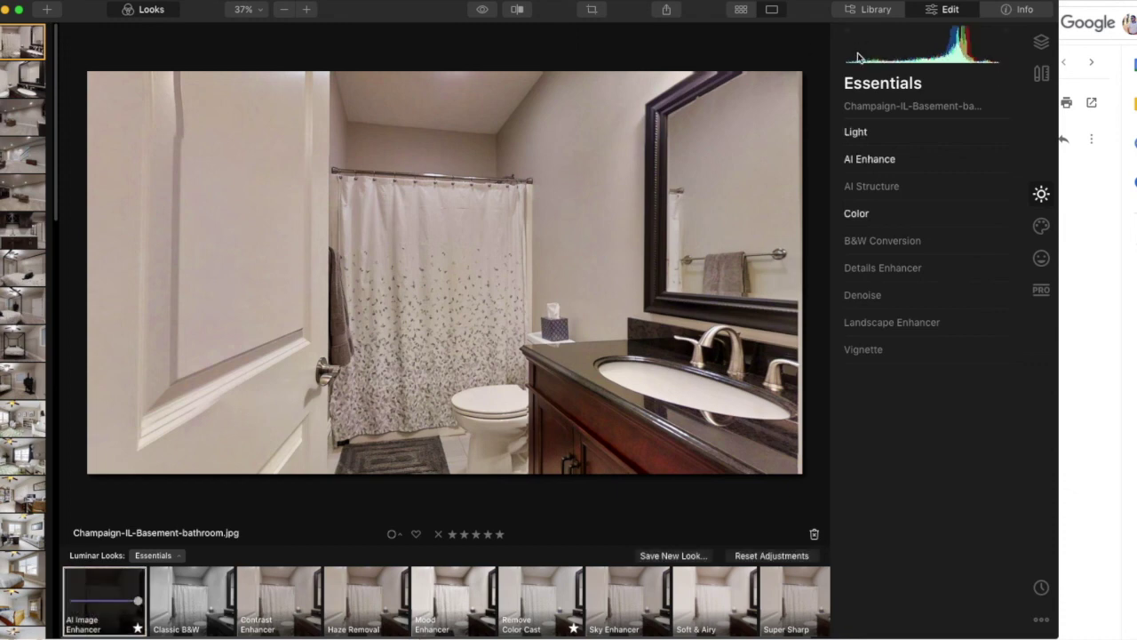
Fine-tune the bathroom photo's Light settings by reducing Highlights, raising Shadows, and setting Whites to -2 and Blacks to 22
left_click(872, 138)
left_click(887, 305)
left_click_drag(887, 304, 910, 305)
left_click(928, 350)
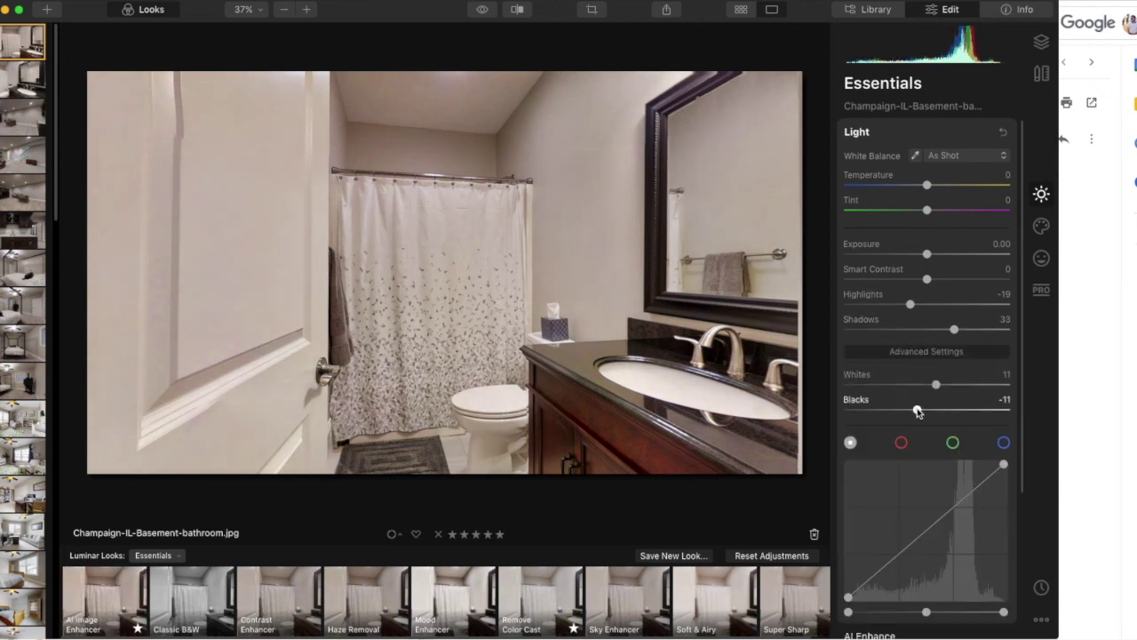
left_click_drag(918, 409, 924, 384)
left_click_drag(910, 305, 957, 331)
scroll(942, 373, "down", 5)
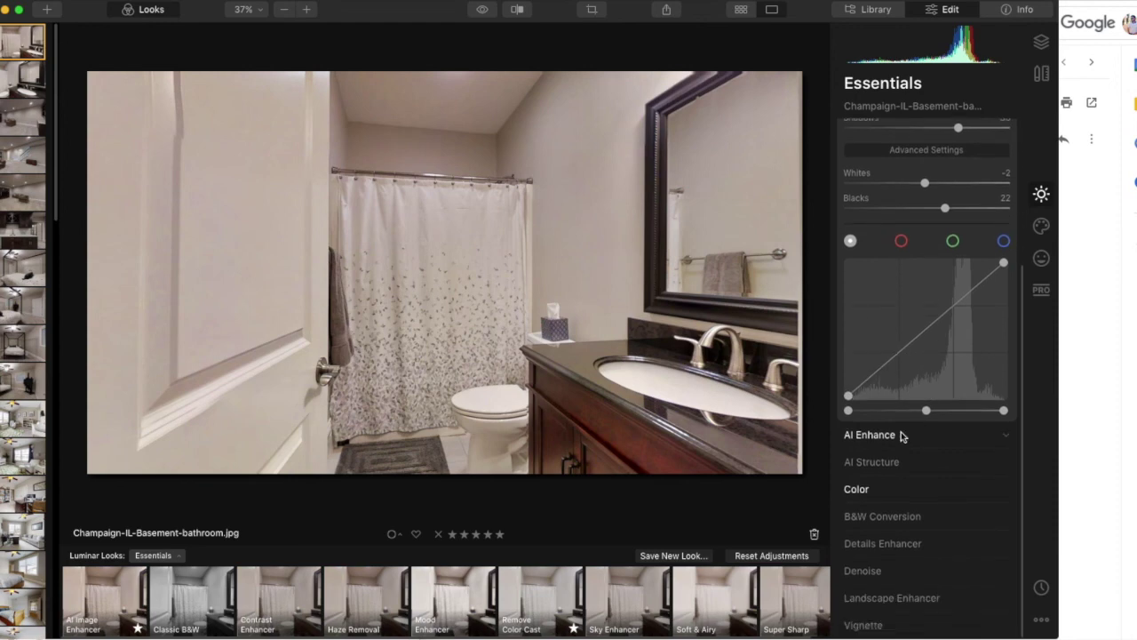
Set Remove Color Cast to 13 in the bathroom photo's Color settings
left_click(900, 433)
left_click(890, 294)
left_click_drag(848, 299, 868, 300)
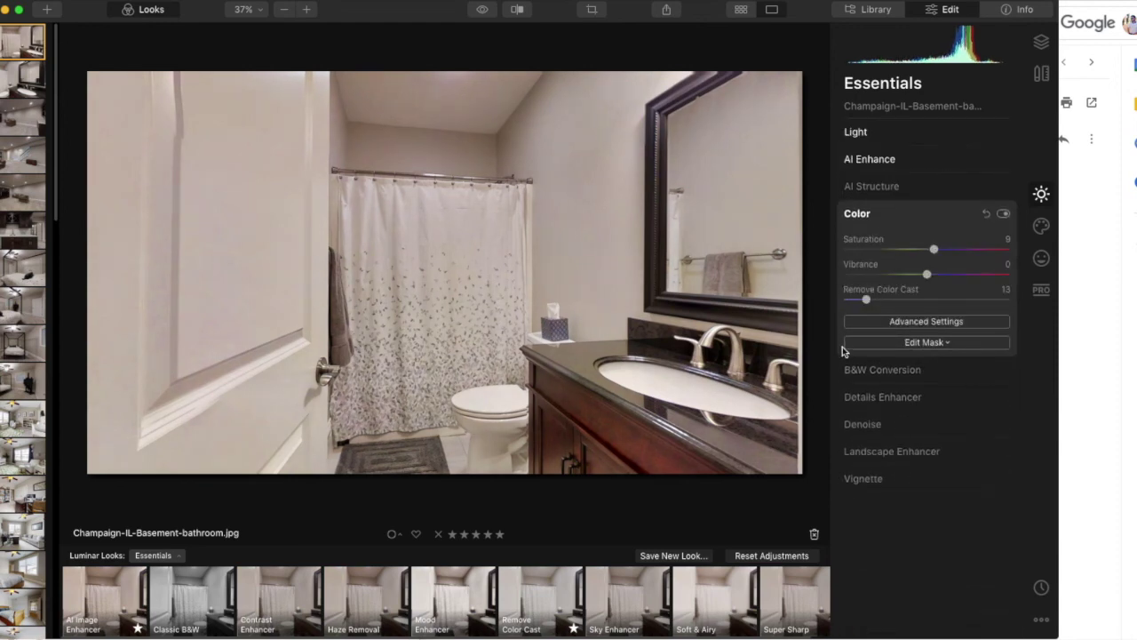
Compare the edited bathroom photo with its original using the before/after divider, and close the comparison
left_click(517, 9)
left_click_drag(445, 288, 492, 292)
left_click(525, 15)
Look through the unedited basement and bedroom photos in the set and return to the edited basement bathroom photo
left_click(8, 153)
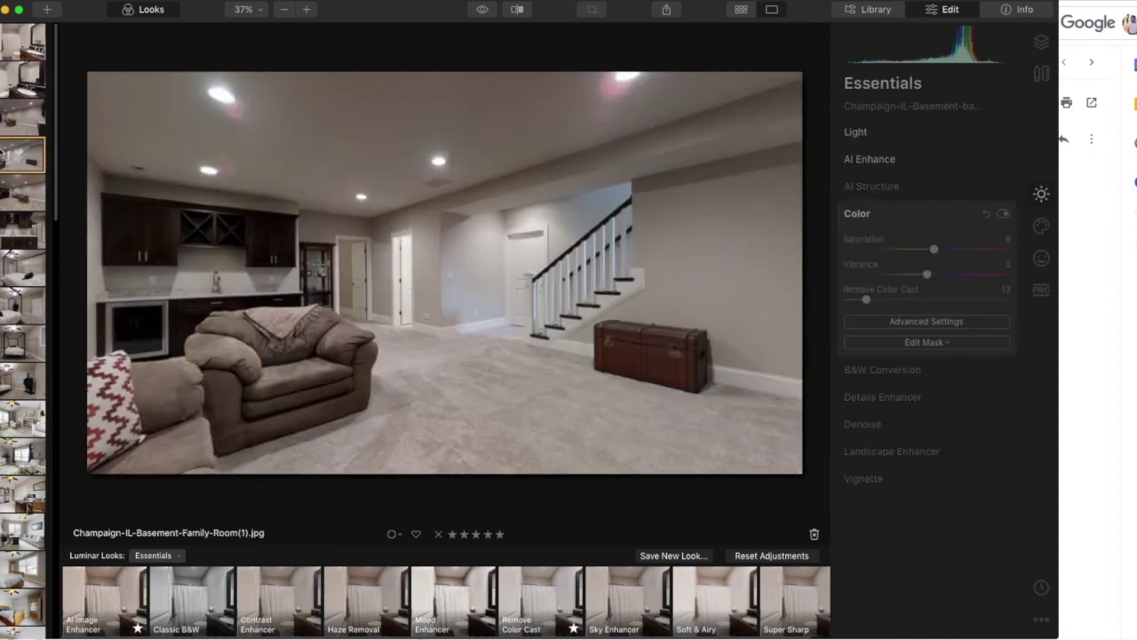
left_click(14, 194)
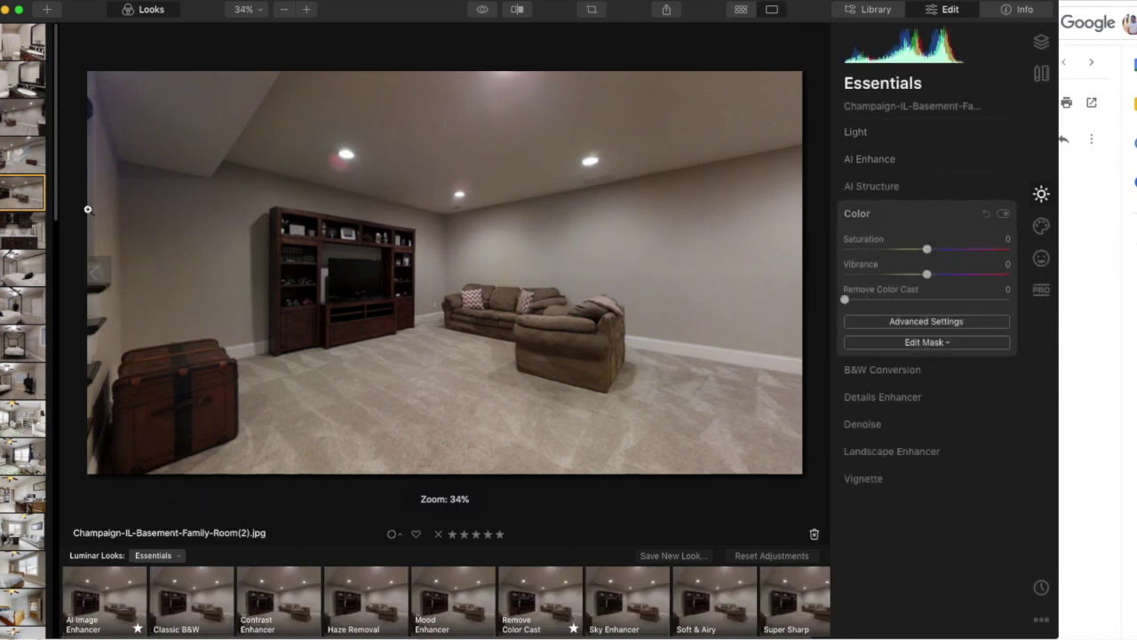
scroll(27, 169, "down", 10)
scroll(23, 329, "down", 8)
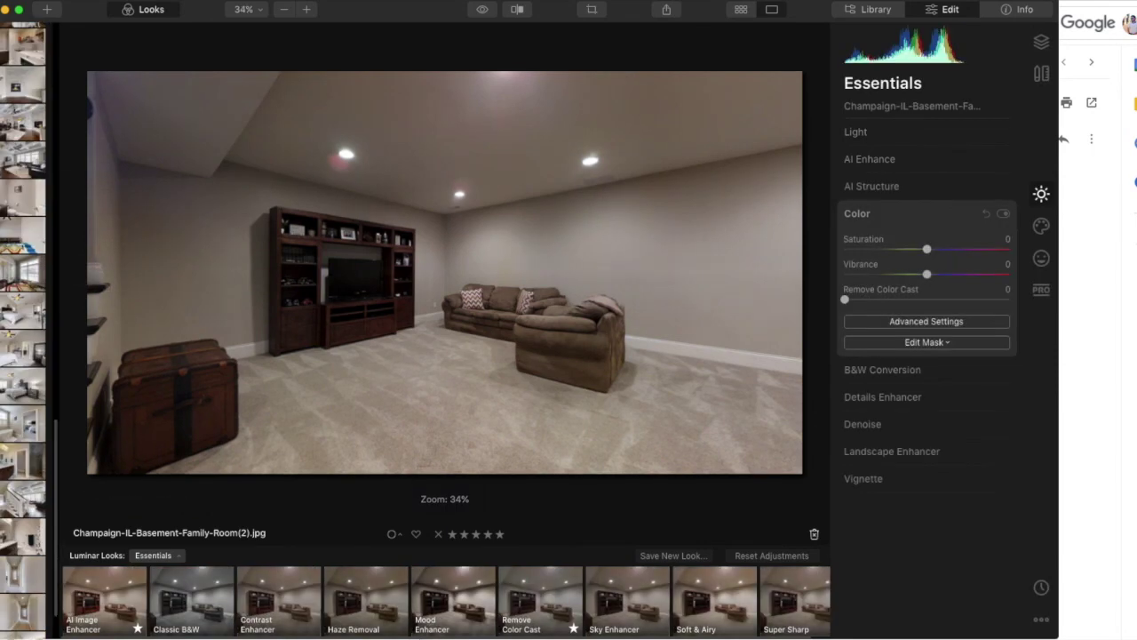
scroll(23, 328, "up", 10)
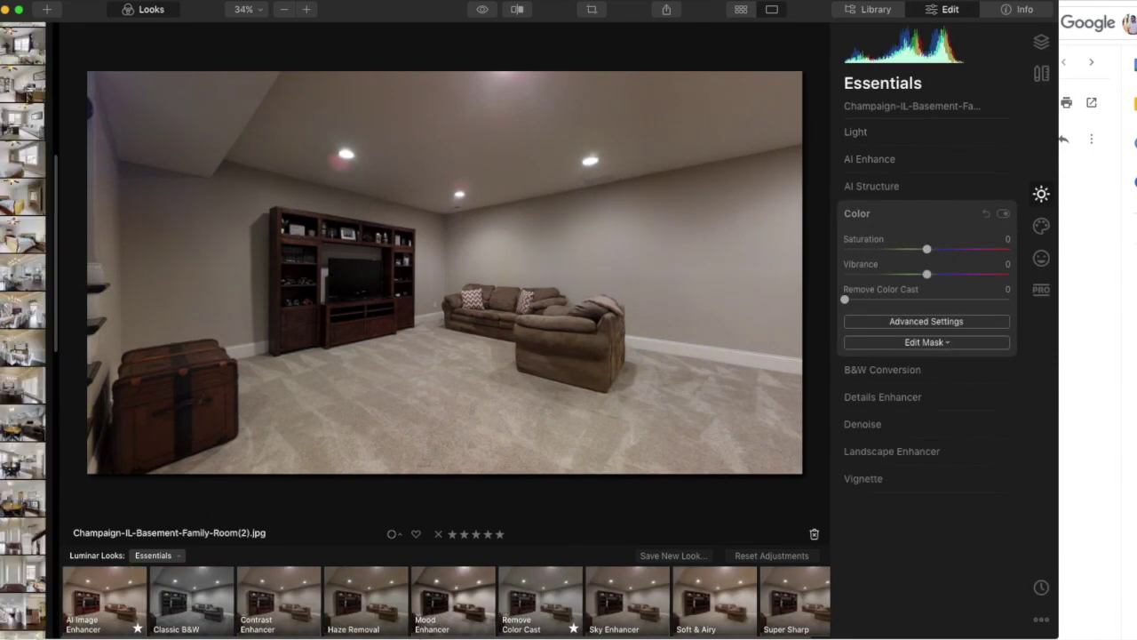
left_click(28, 70)
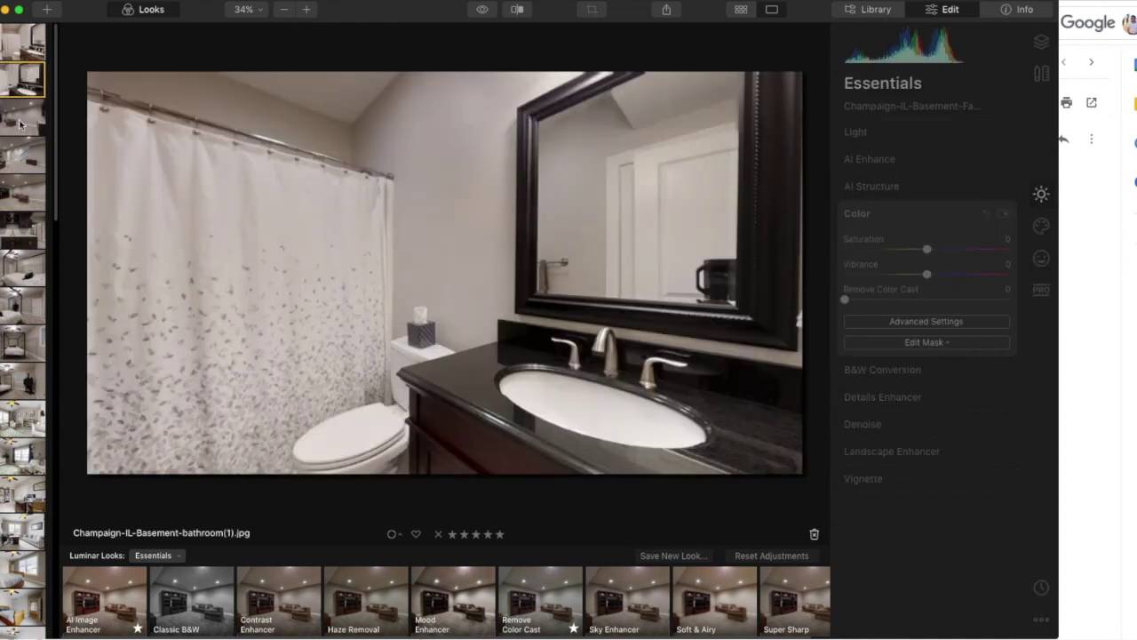
left_click(20, 119)
left_click(16, 153)
left_click(14, 199)
left_click(20, 229)
left_click(21, 267)
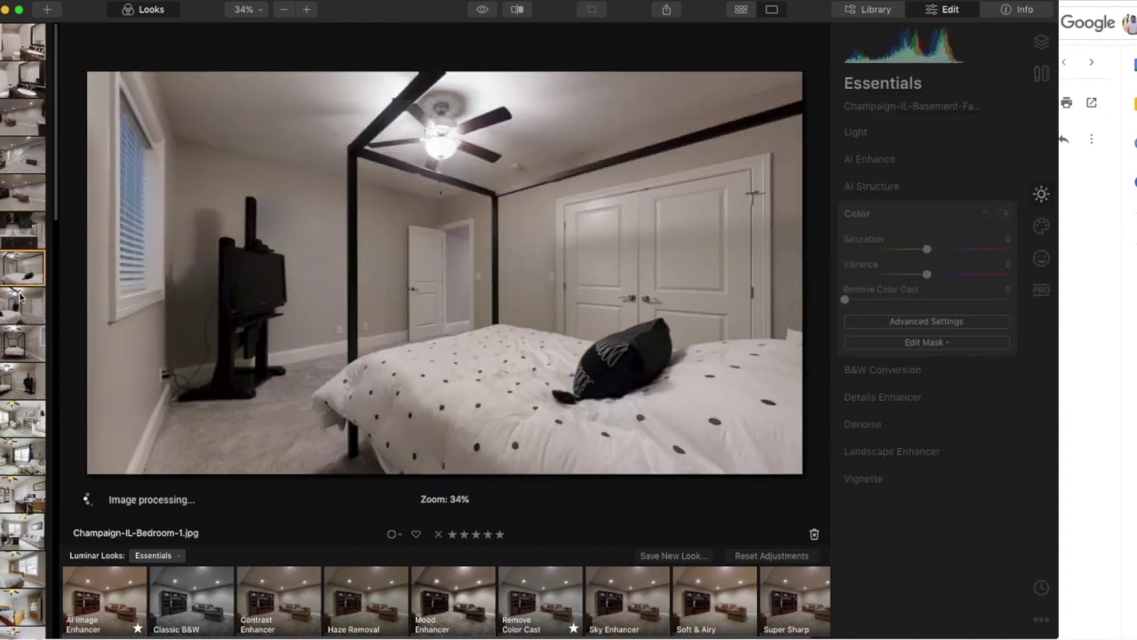
left_click(22, 305)
left_click(13, 46)
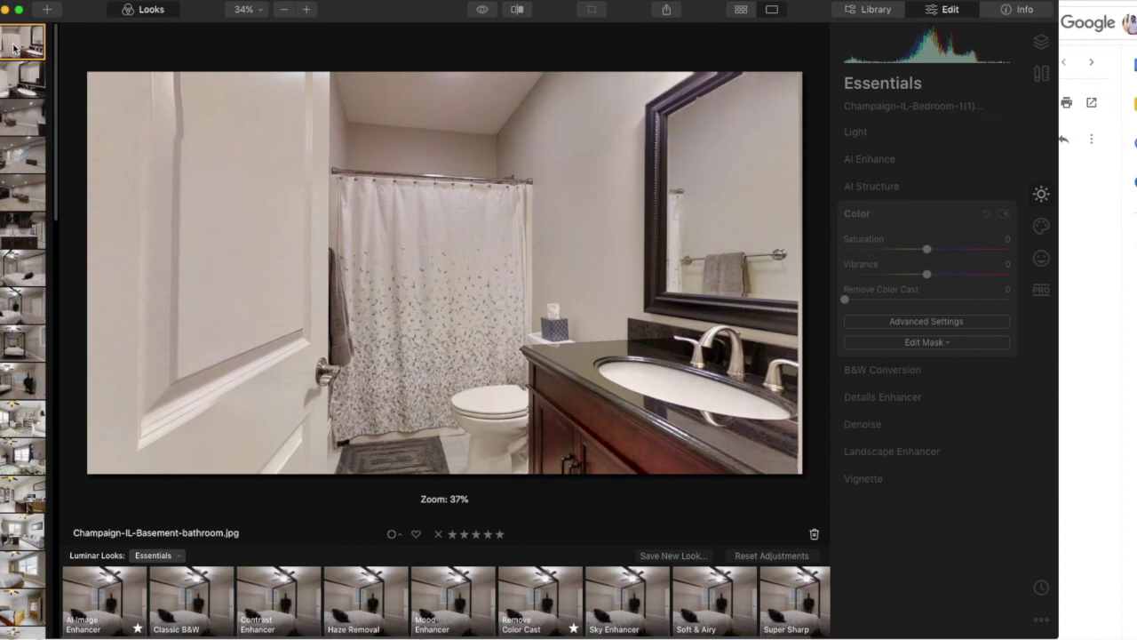